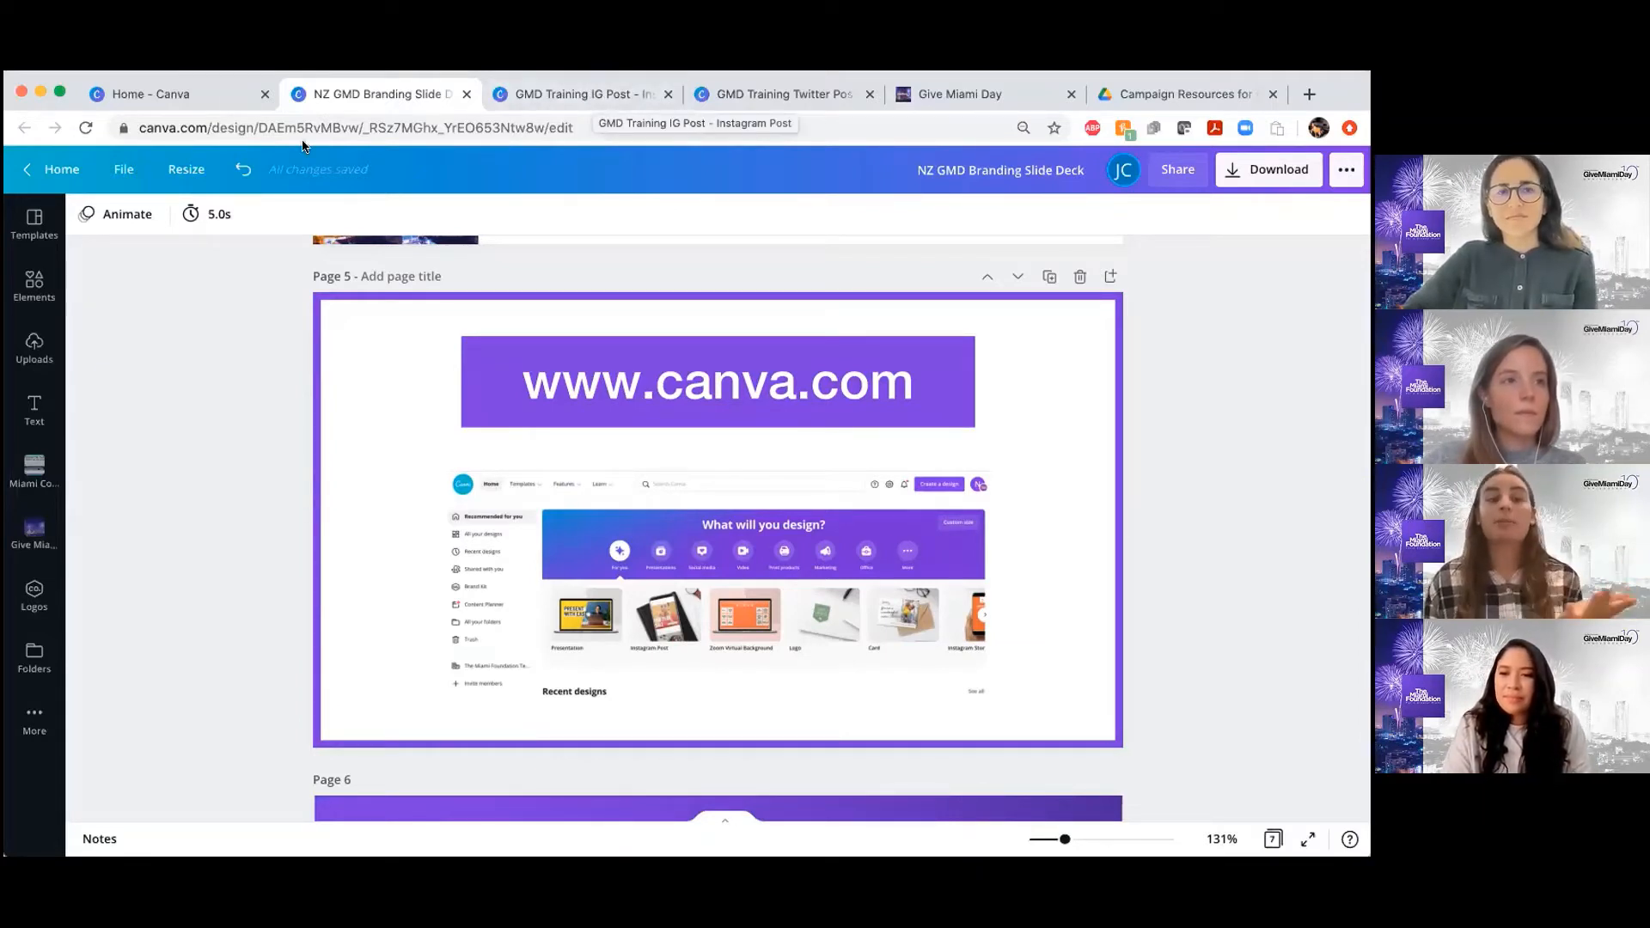
# On the Canva home page, check the options for the NZ GMD Branding Slide Deck and the design types available for a new design
pyautogui.click(167, 93)
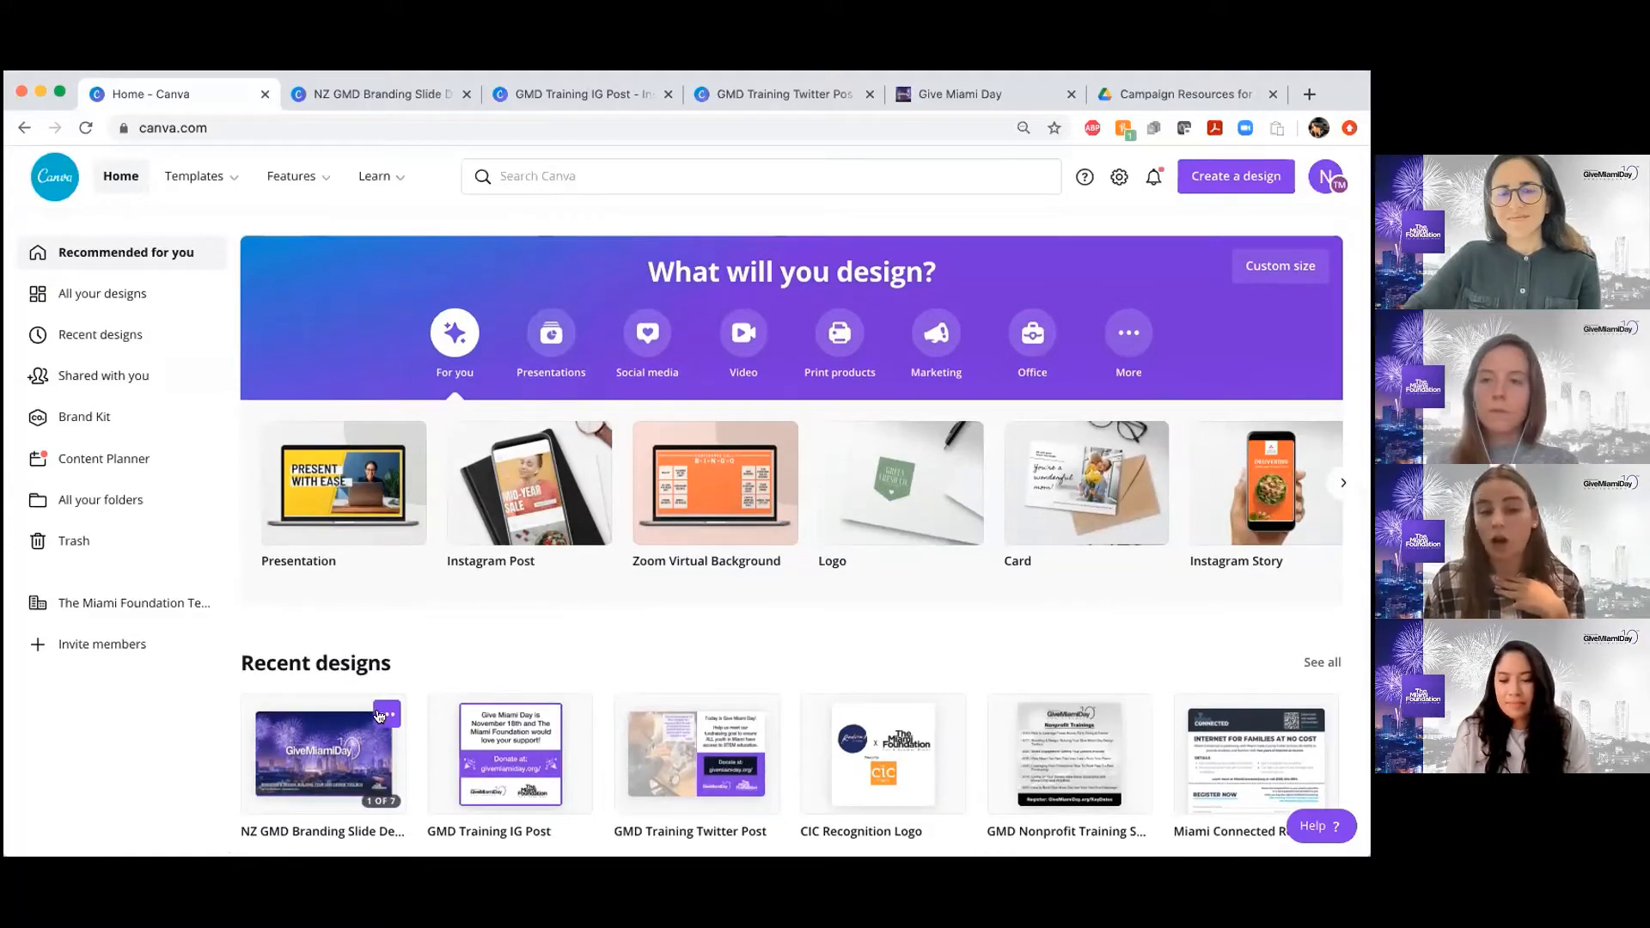
pyautogui.click(384, 714)
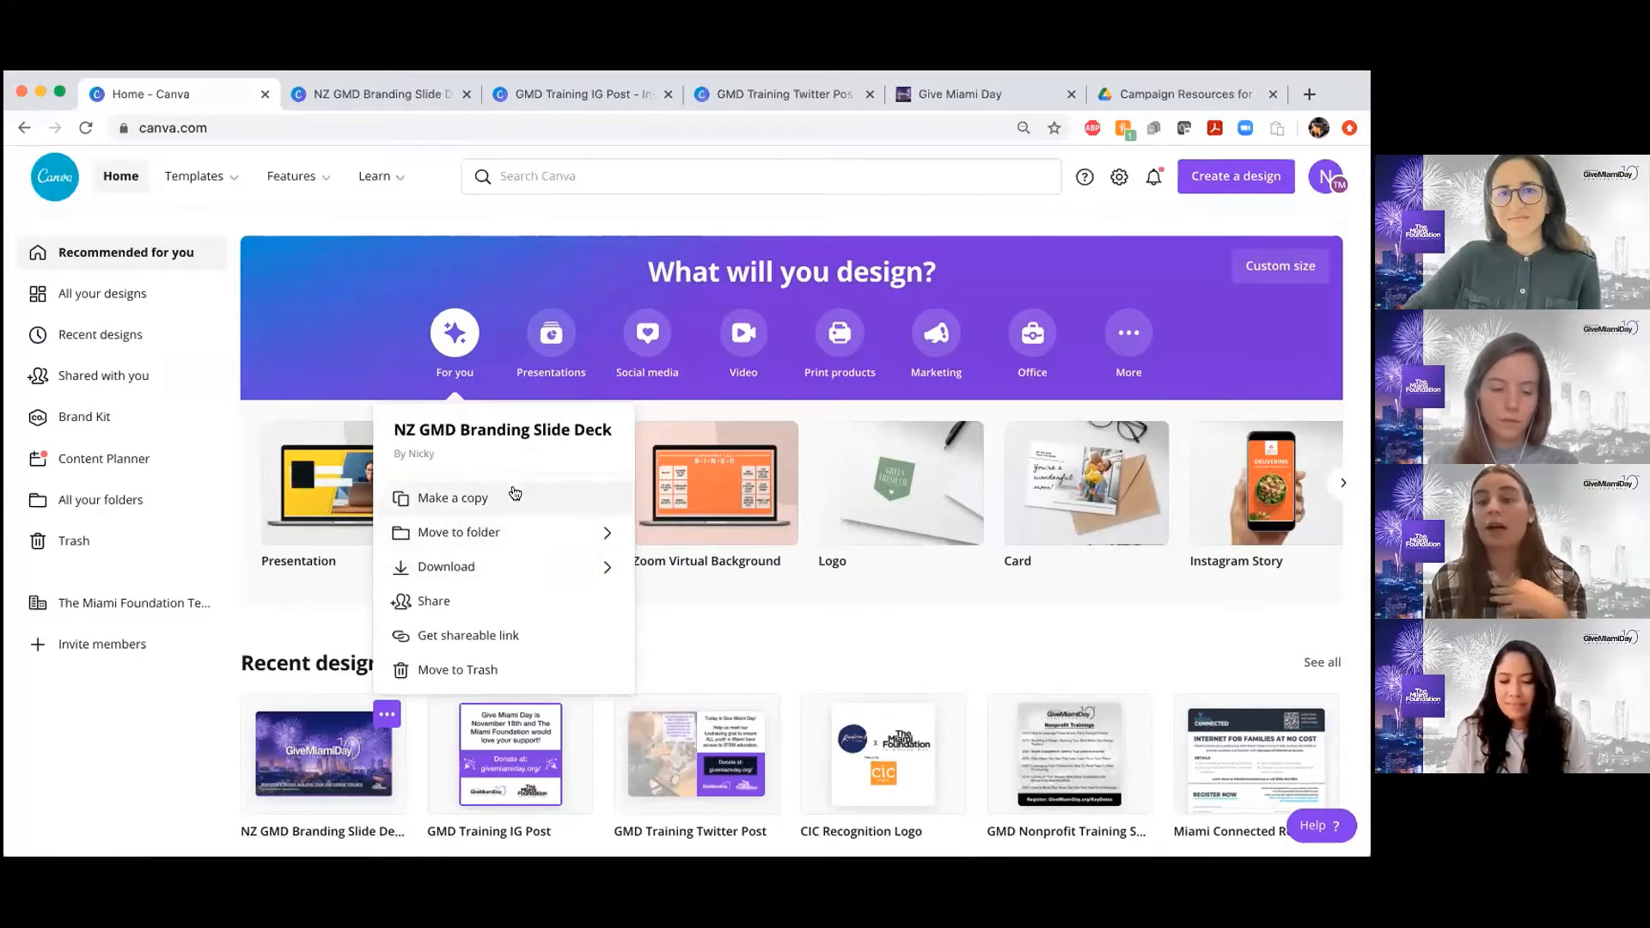
pyautogui.click(730, 647)
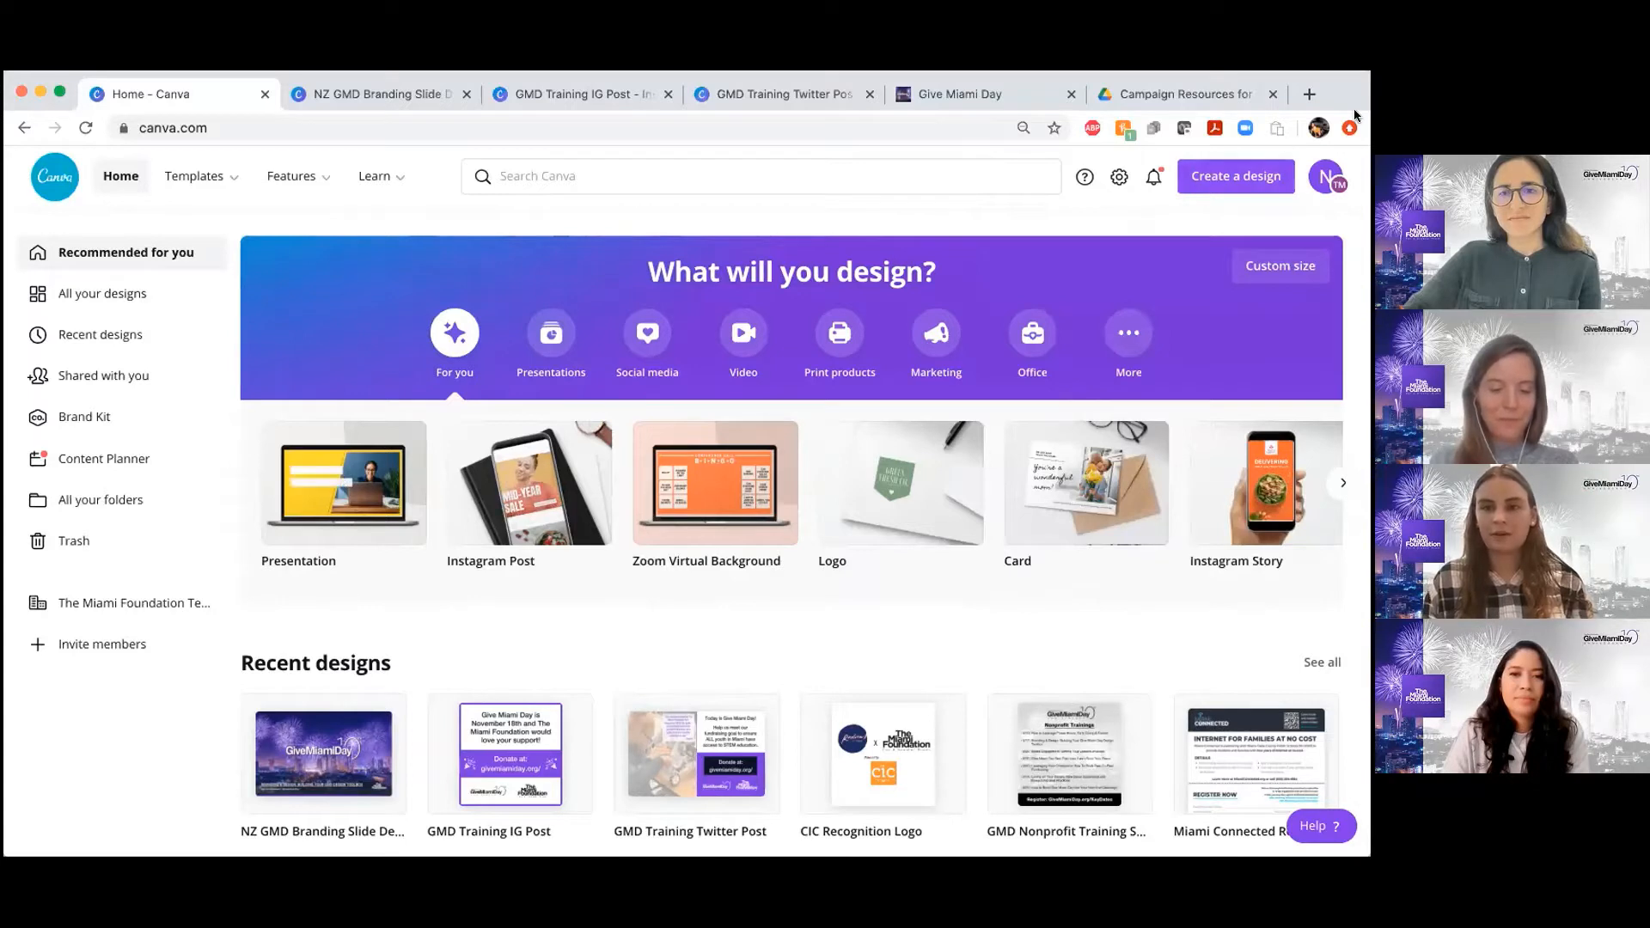
pyautogui.click(1197, 186)
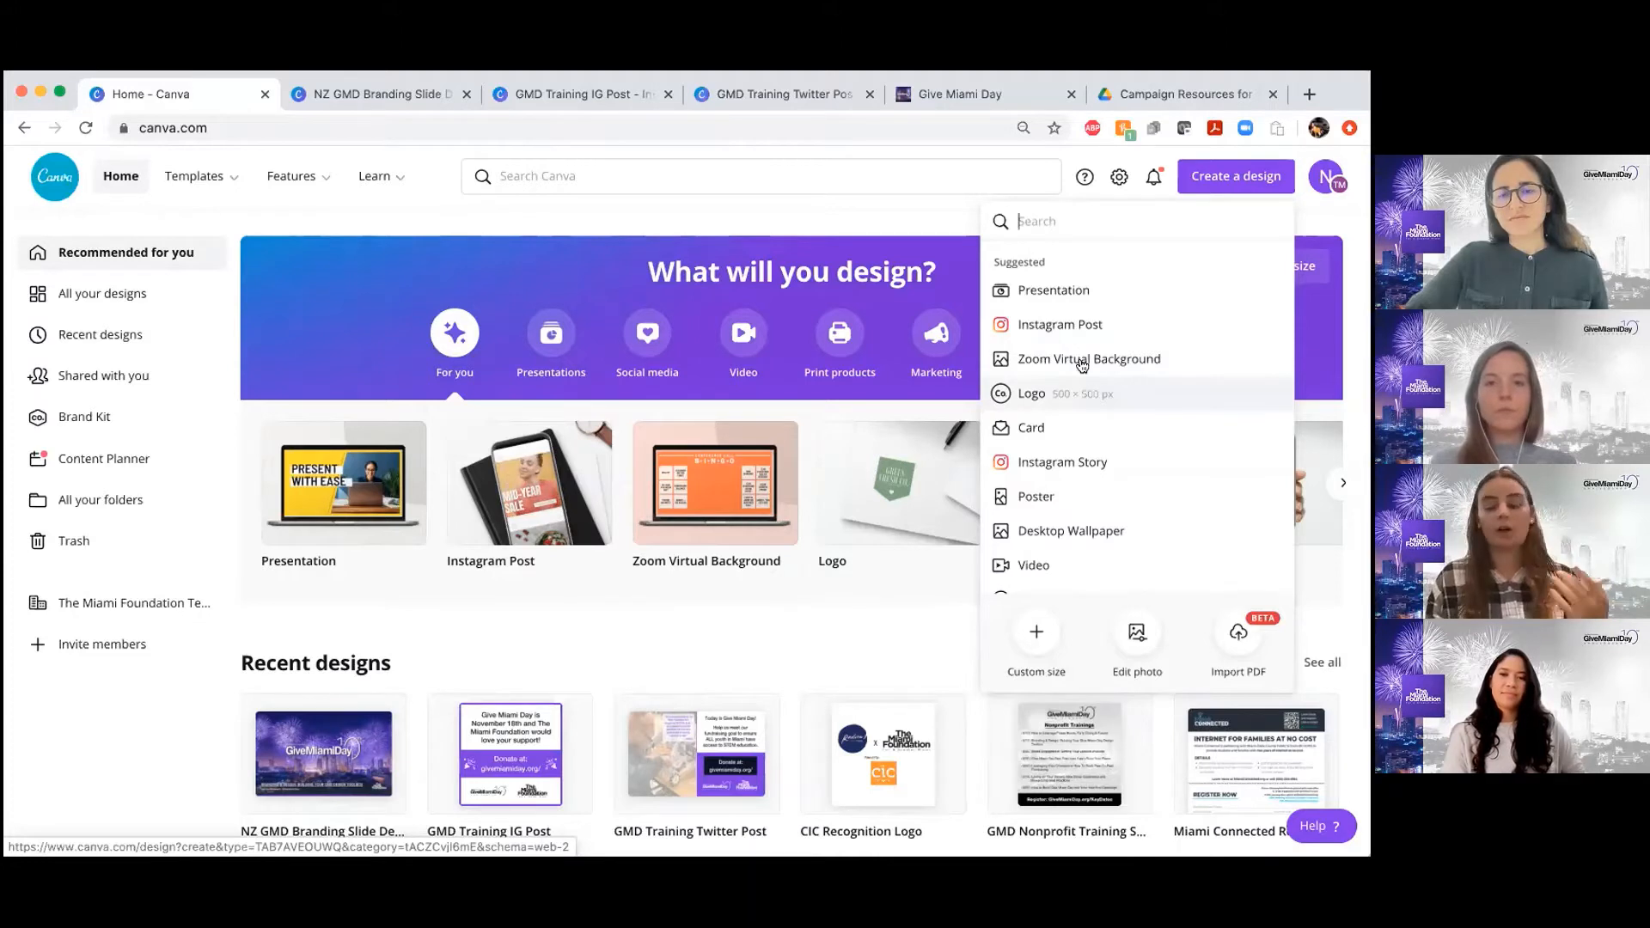
pyautogui.click(880, 206)
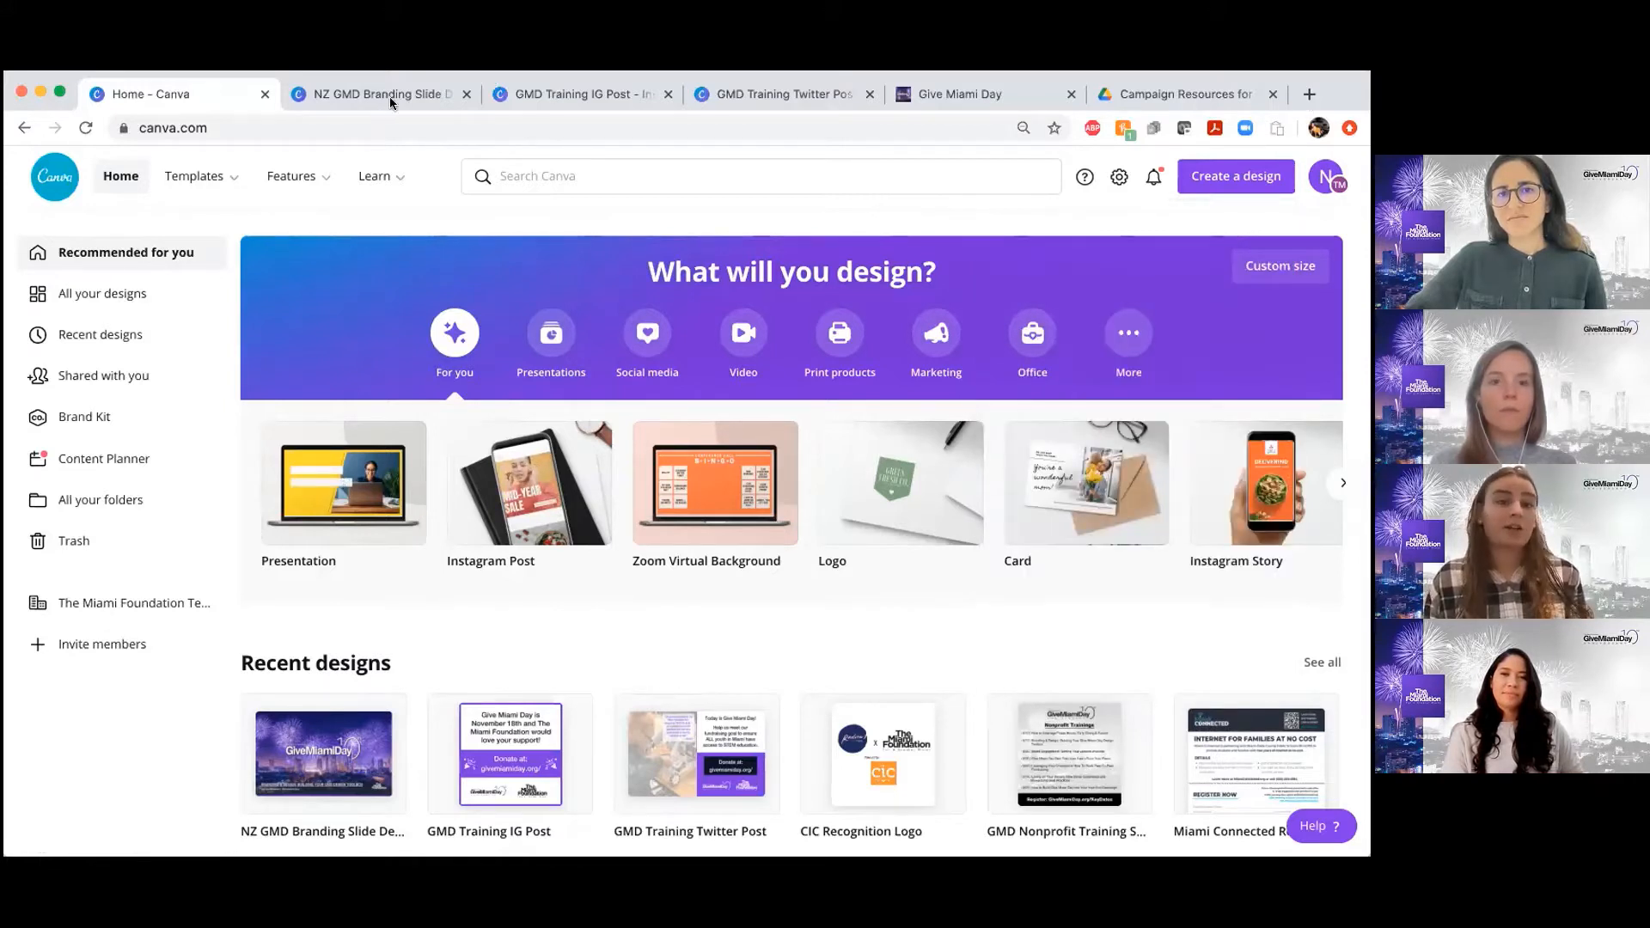
# Open the GMD Training IG Post design and review its finished post and its list of skills to learn
pyautogui.click(543, 95)
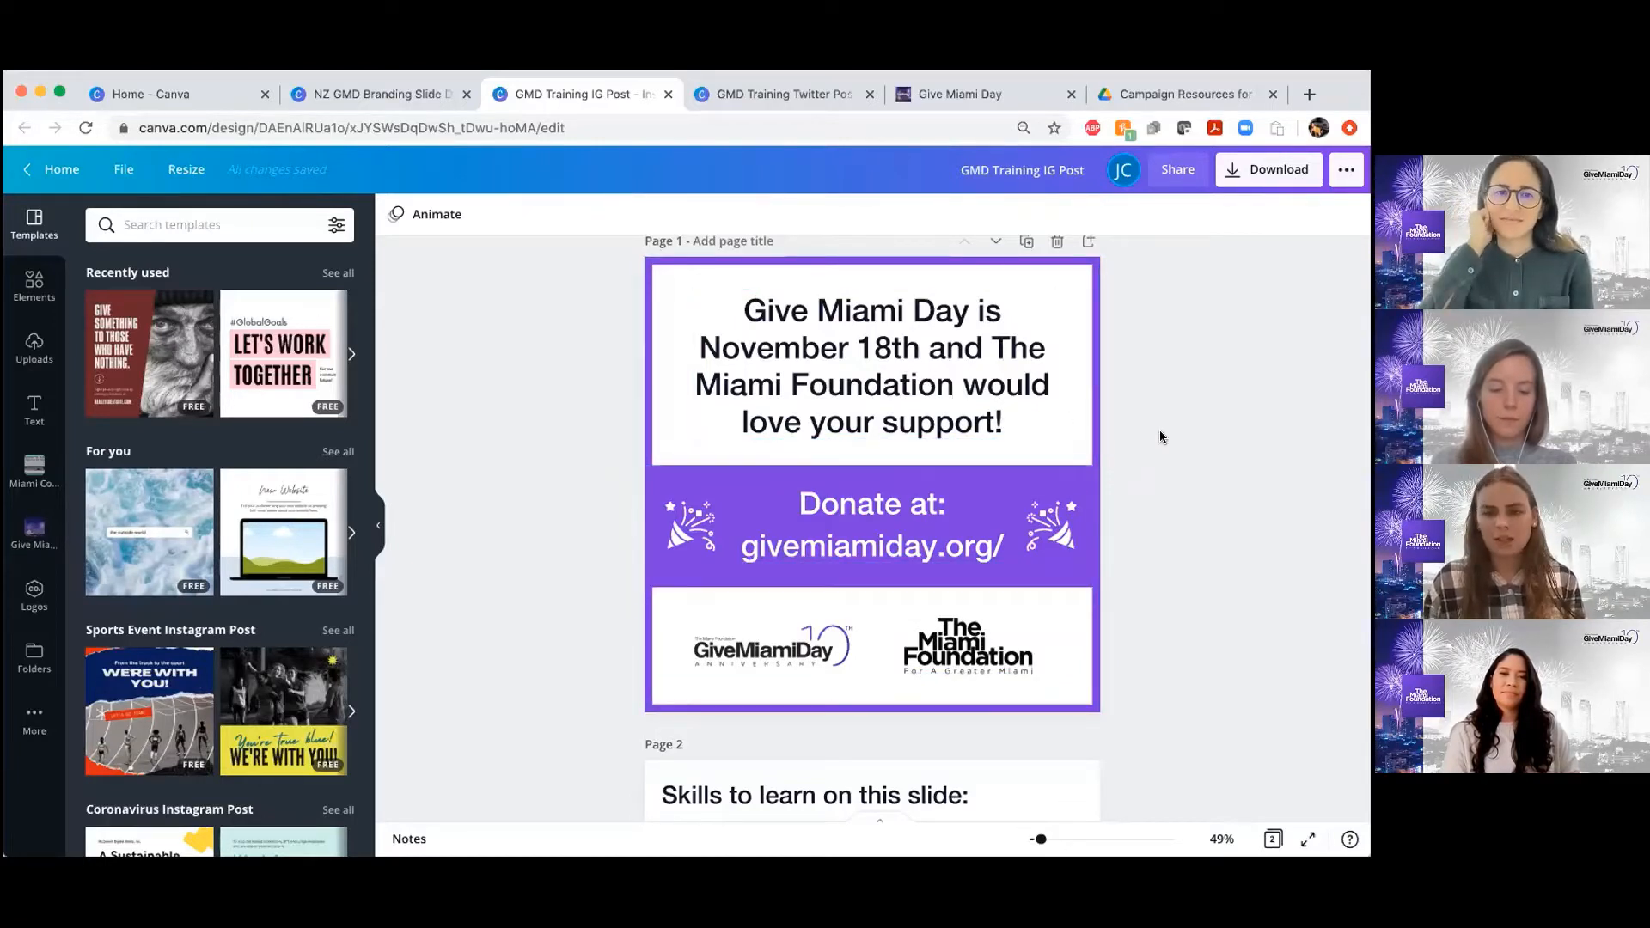
pyautogui.scroll(-5, 1159, 434)
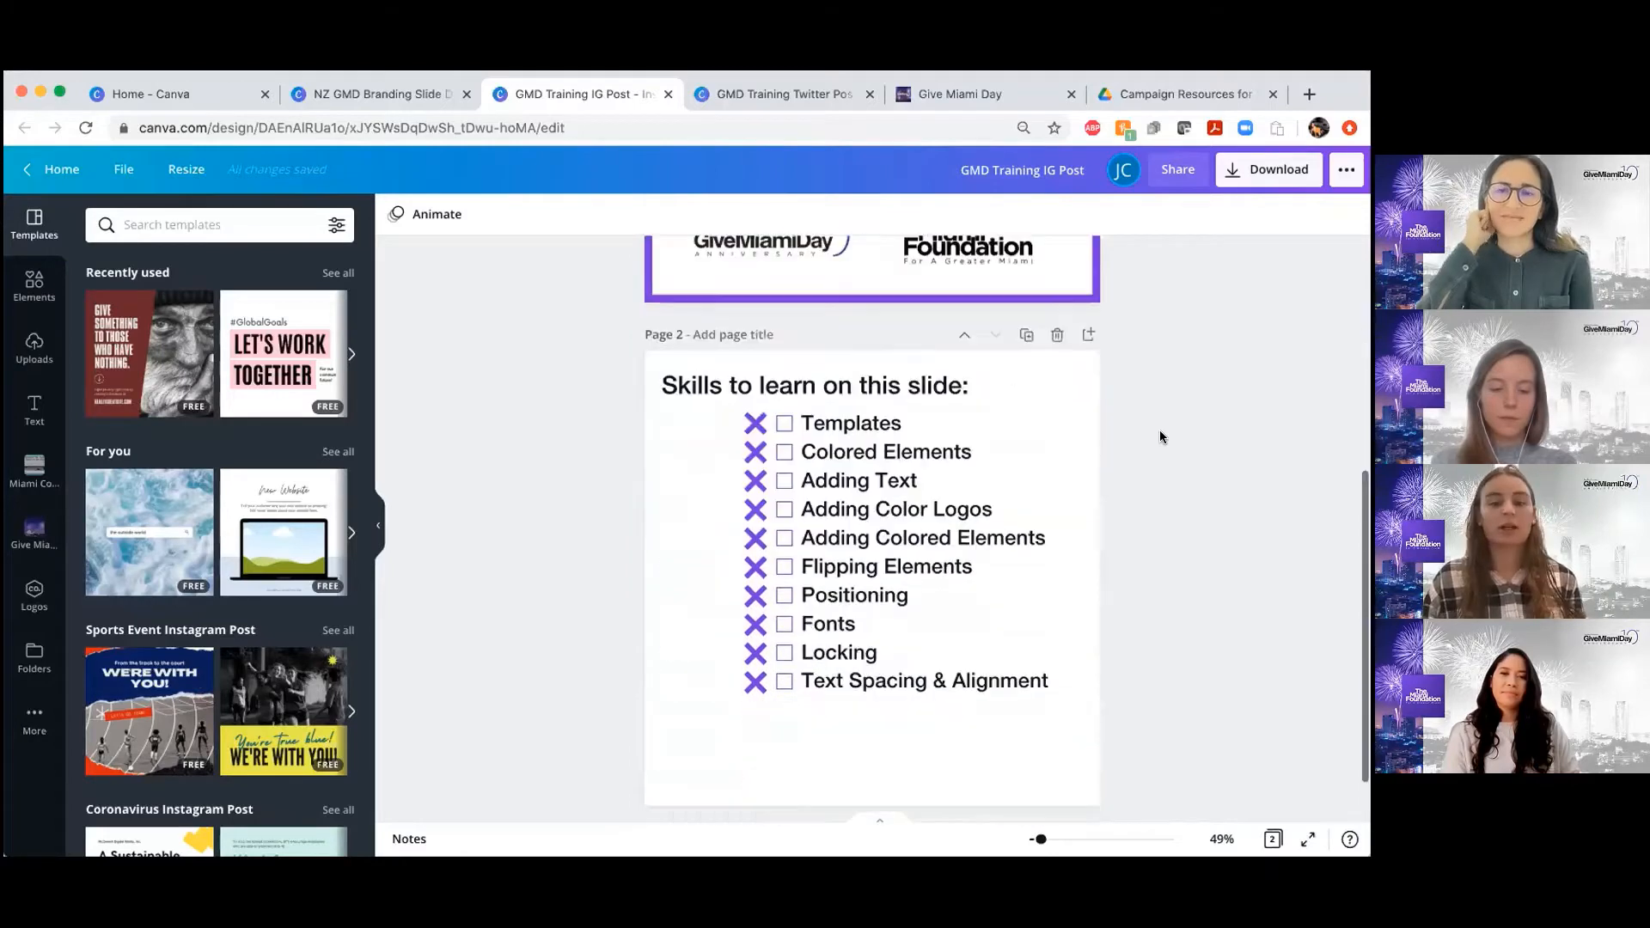
pyautogui.scroll(1, 1160, 436)
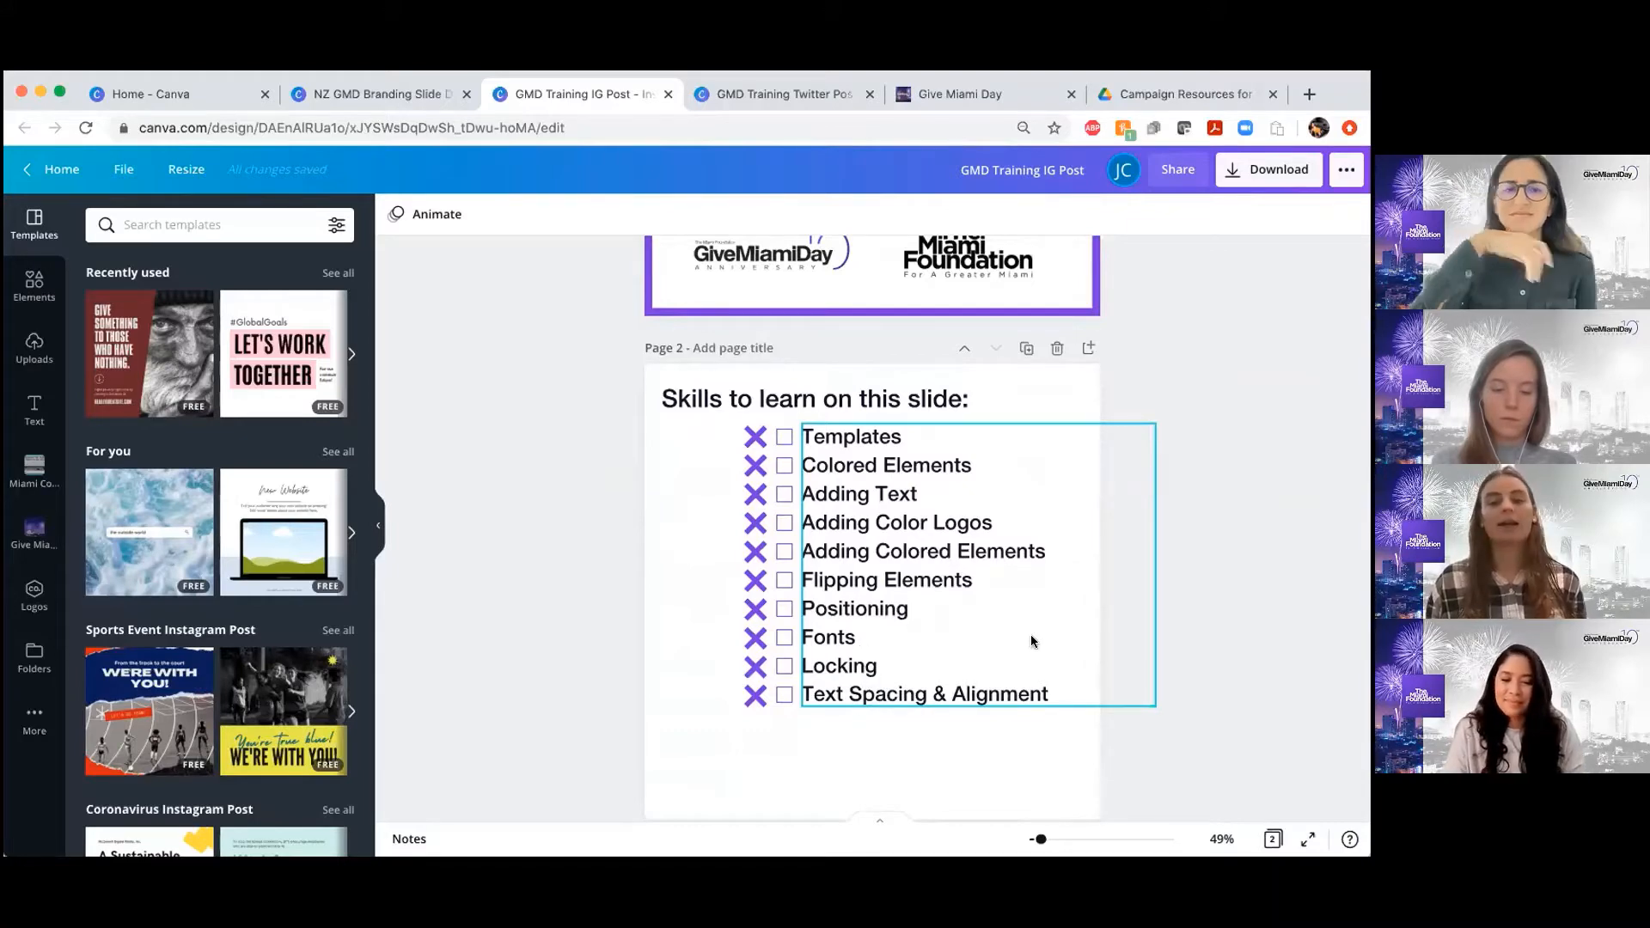
pyautogui.scroll(5, 982, 540)
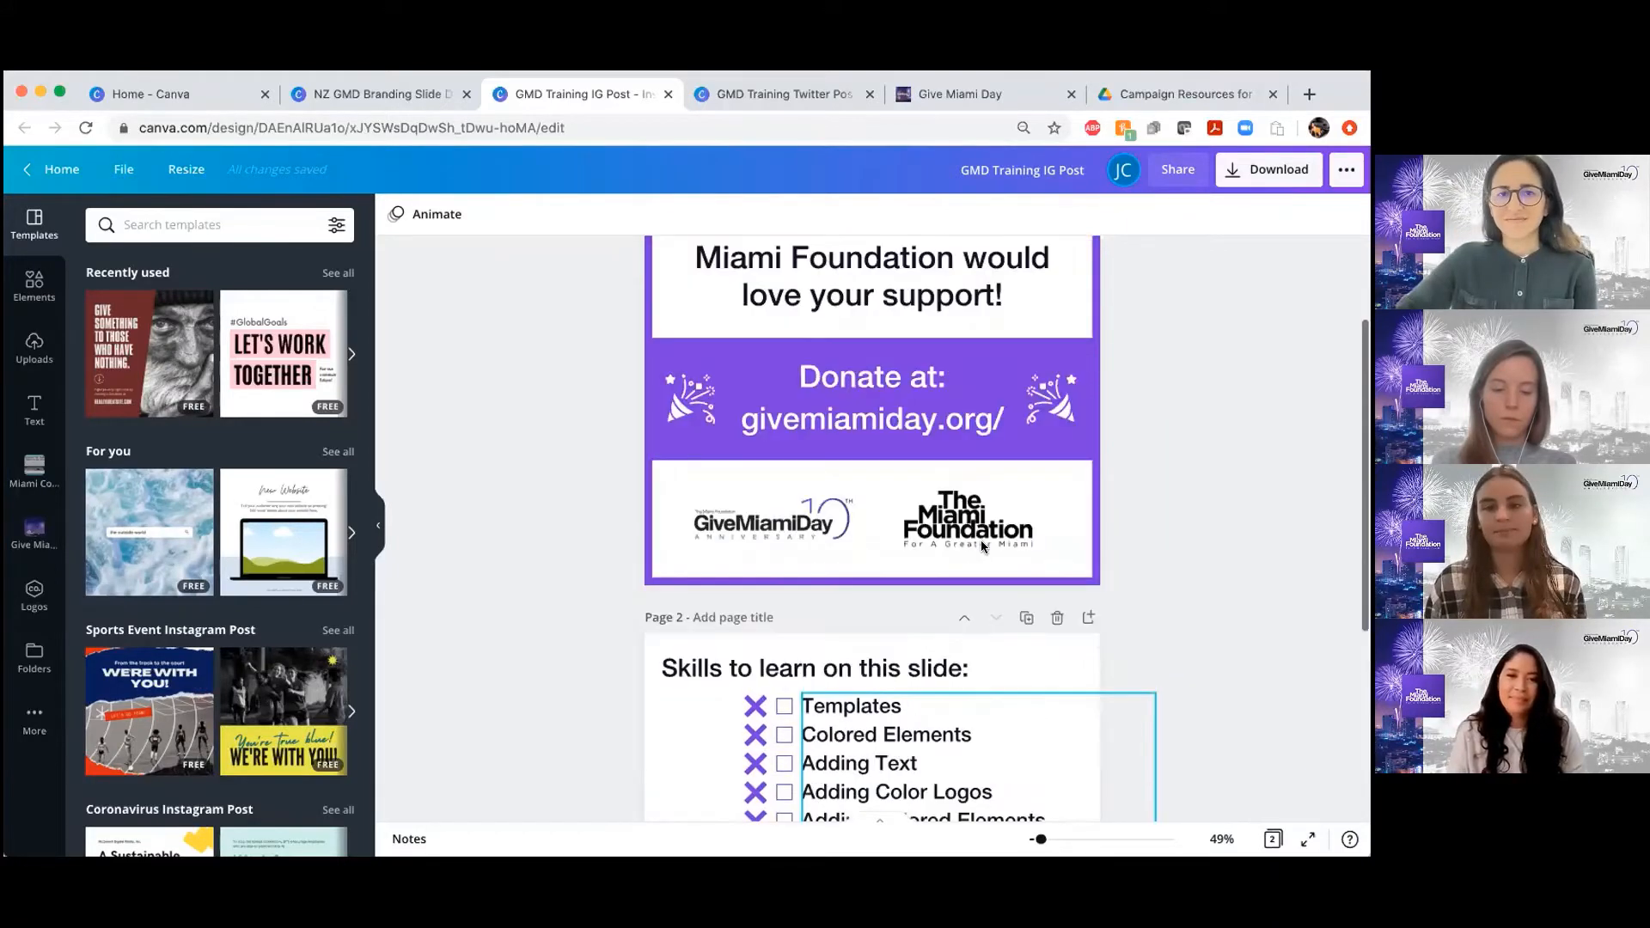
pyautogui.scroll(1, 982, 545)
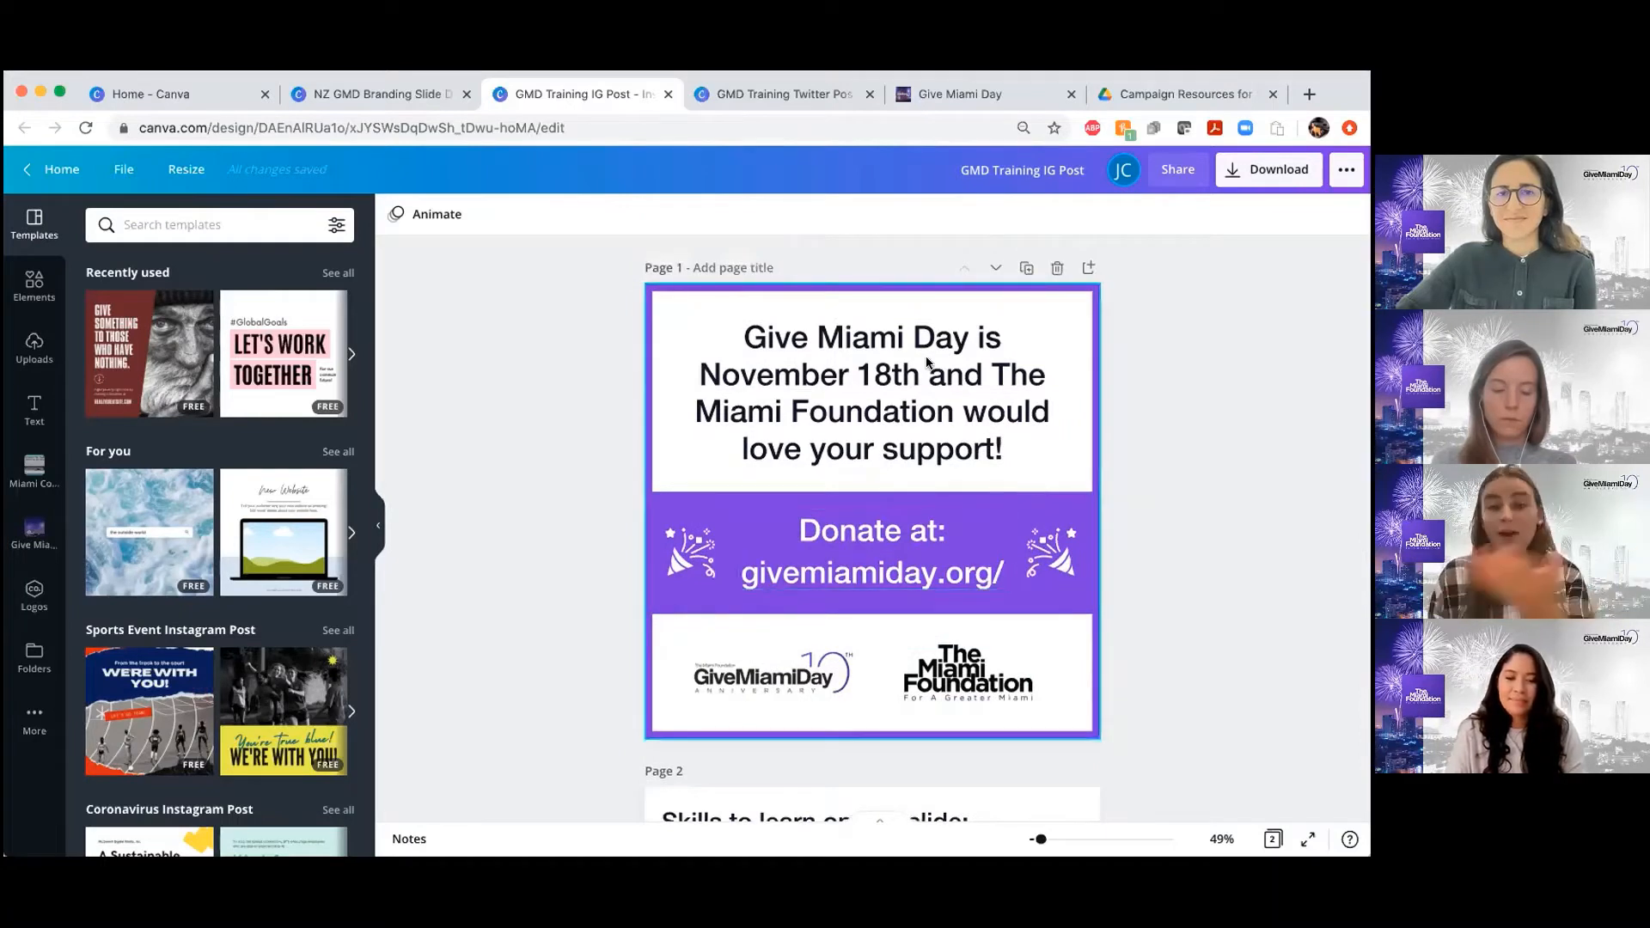
# Duplicate the finished Give Miami Day post page and delete the copy
pyautogui.click(1026, 269)
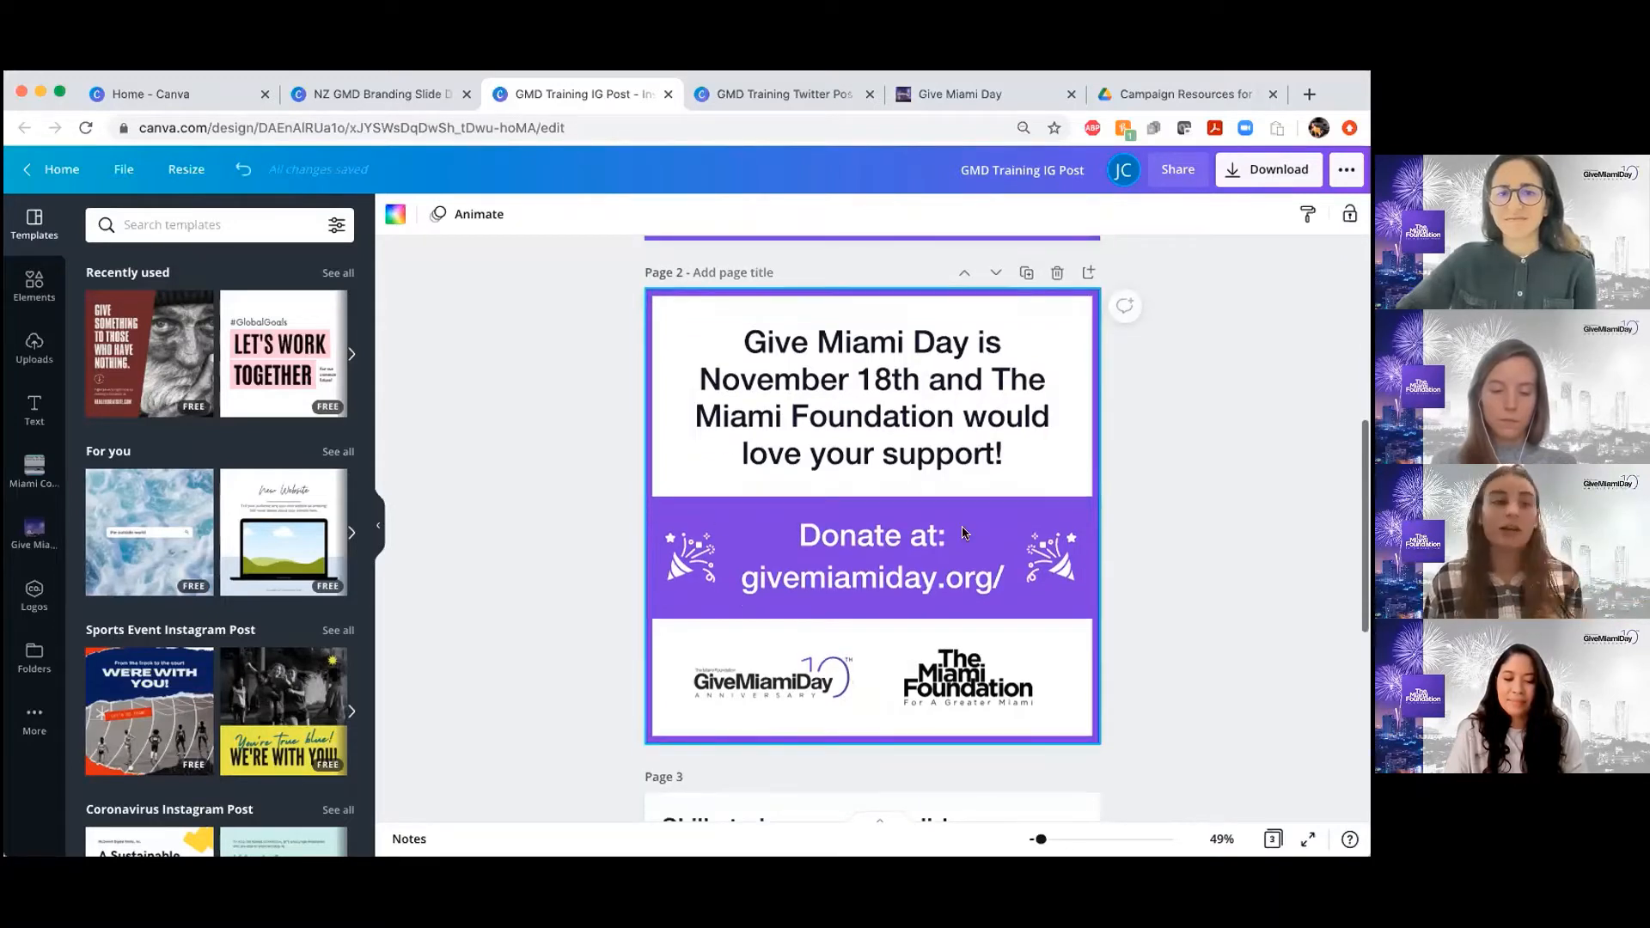
pyautogui.click(1056, 273)
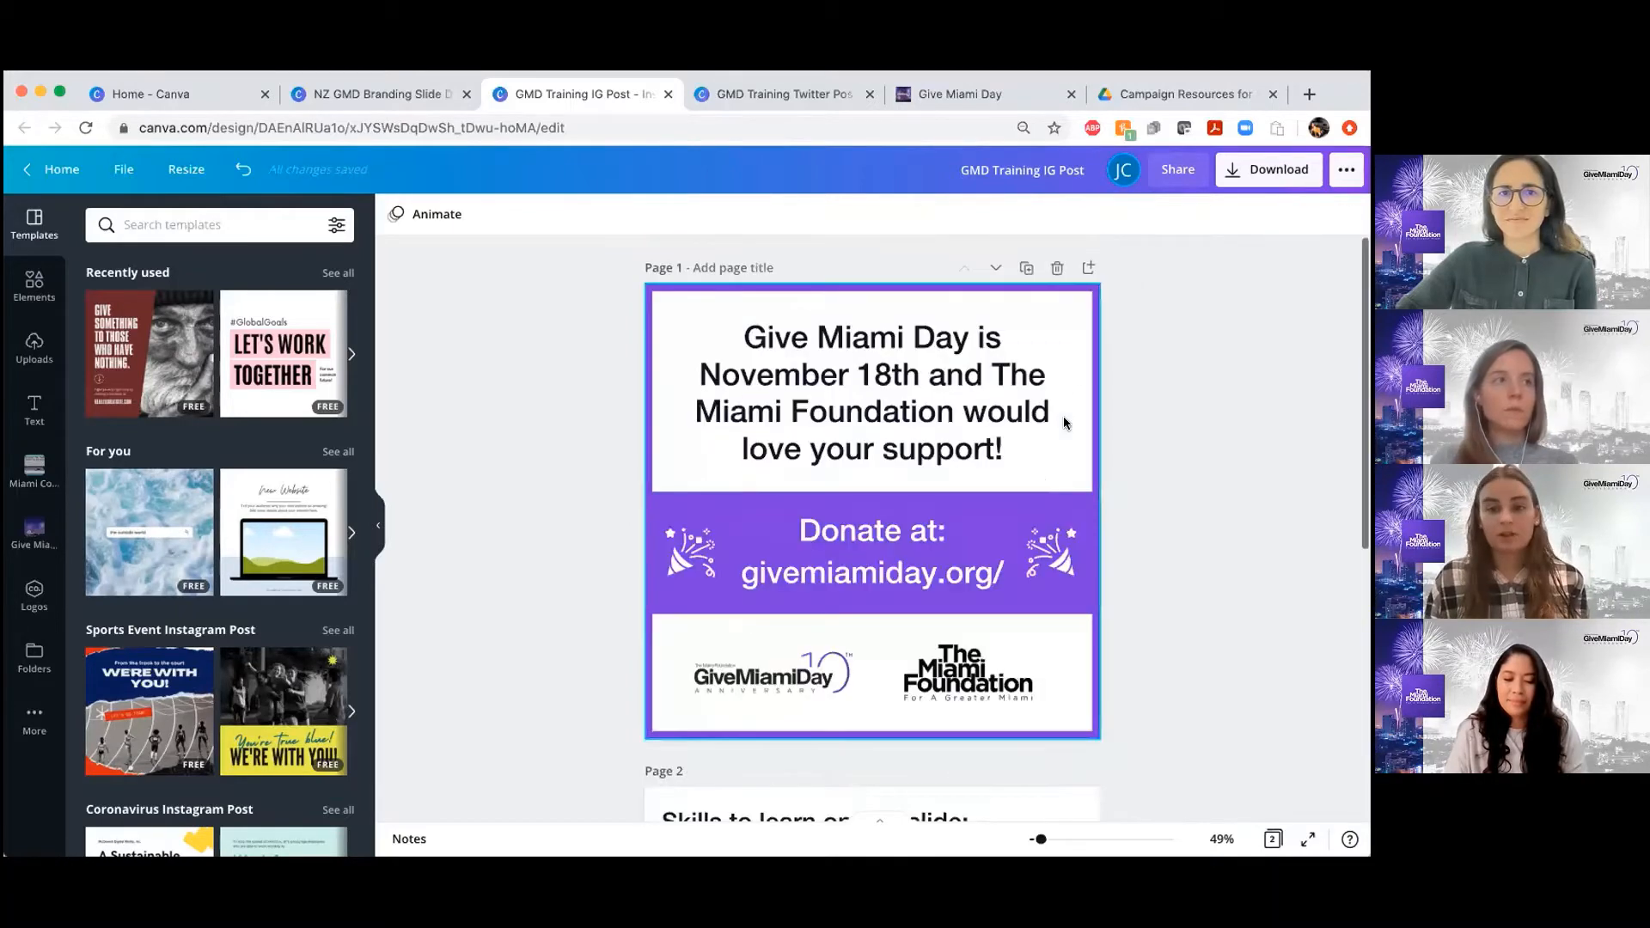
# Add a blank page directly after the finished Give Miami Day post on page 1
pyautogui.click(1088, 267)
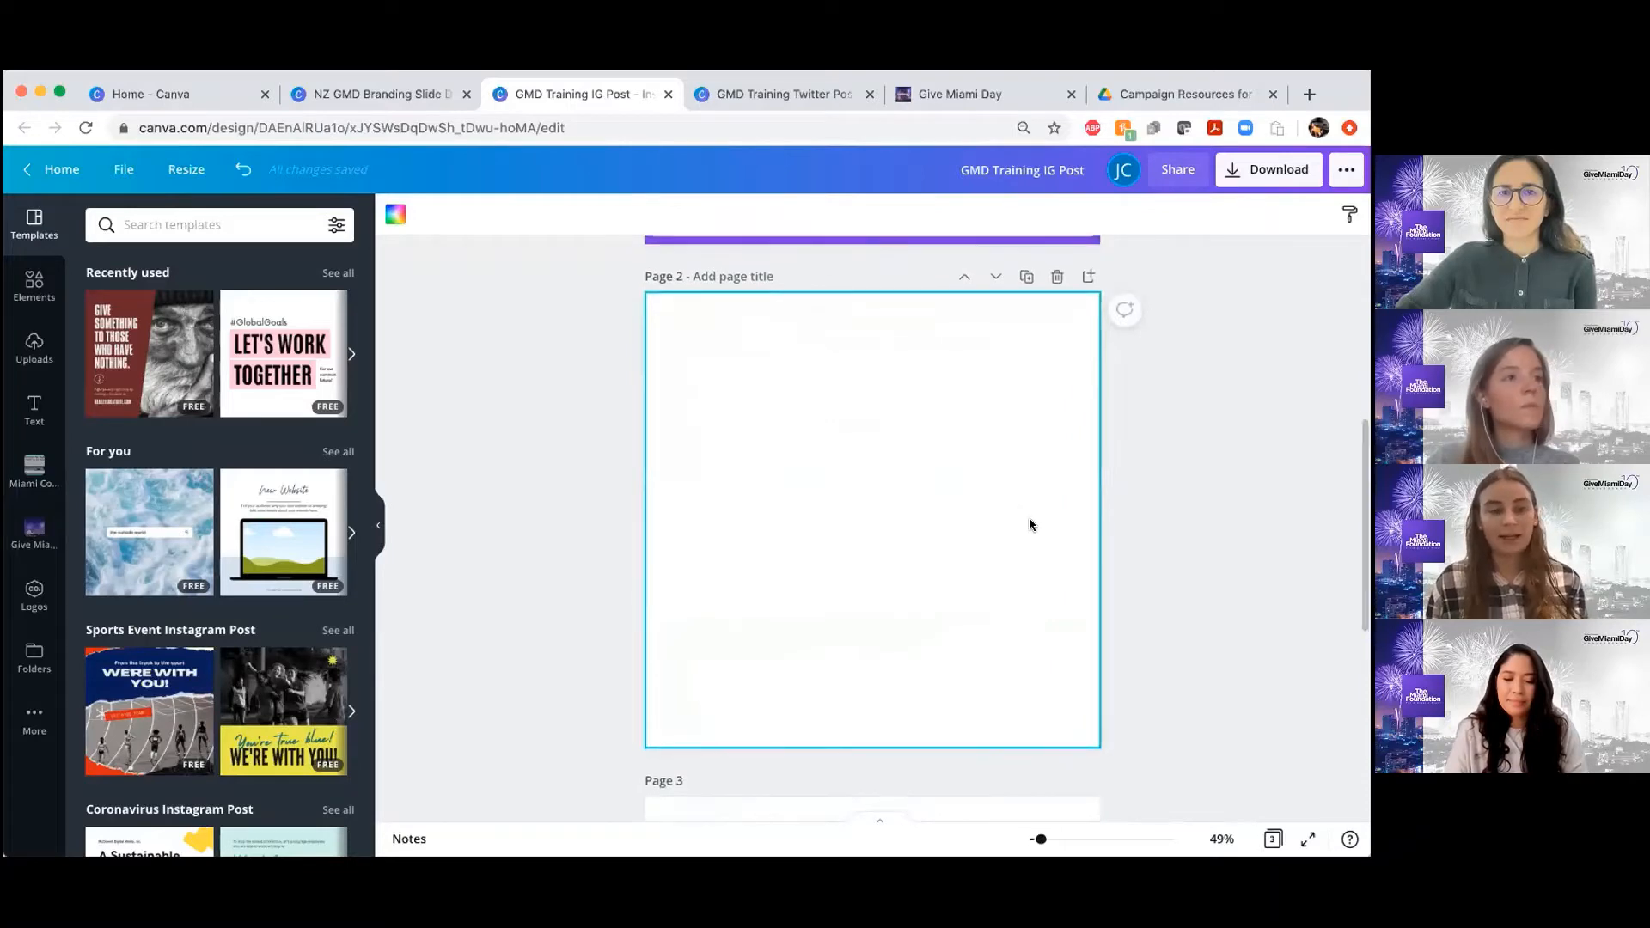
pyautogui.scroll(-1, 1030, 524)
pyautogui.scroll(5, 1029, 525)
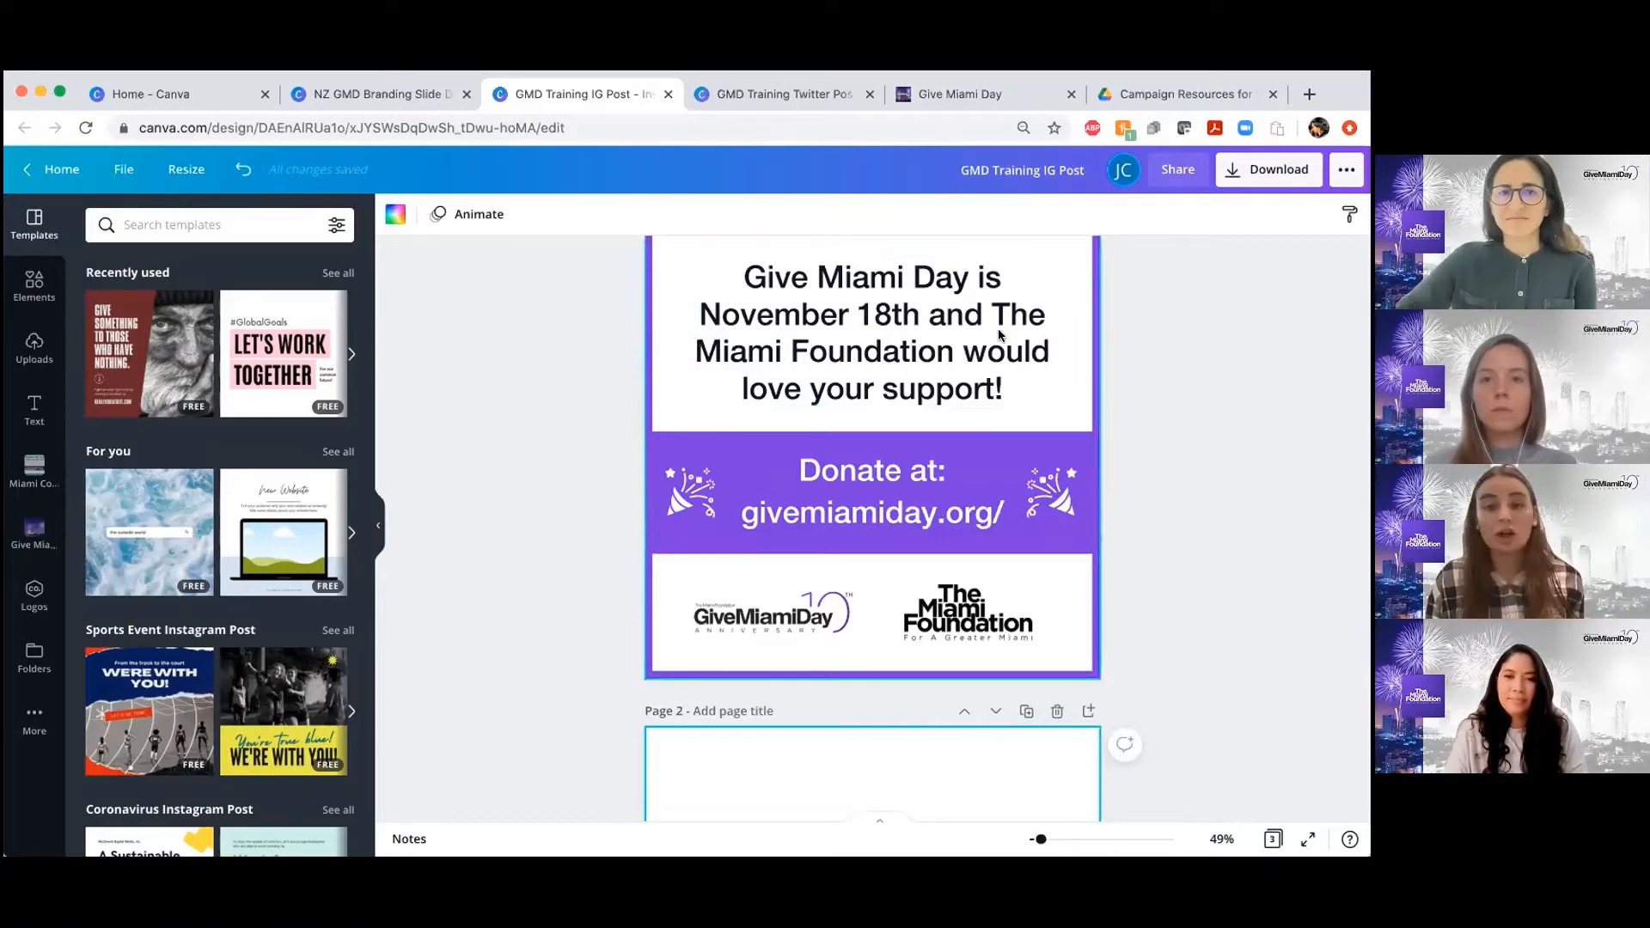
pyautogui.scroll(1, 998, 335)
pyautogui.scroll(-4, 999, 348)
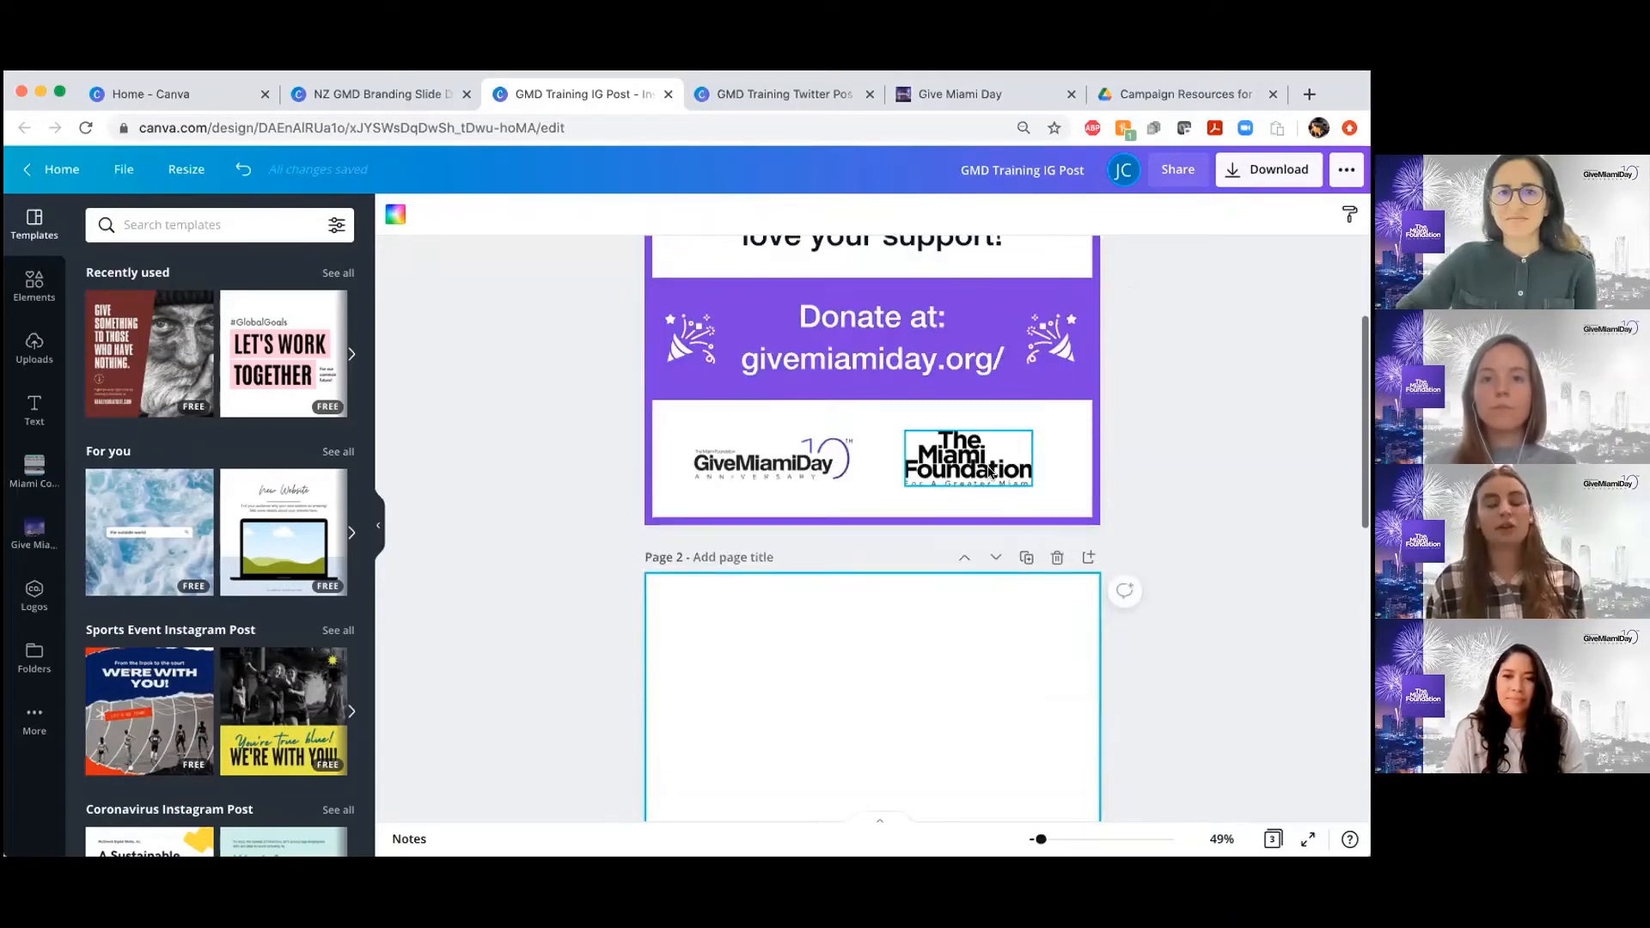
pyautogui.scroll(-1, 987, 472)
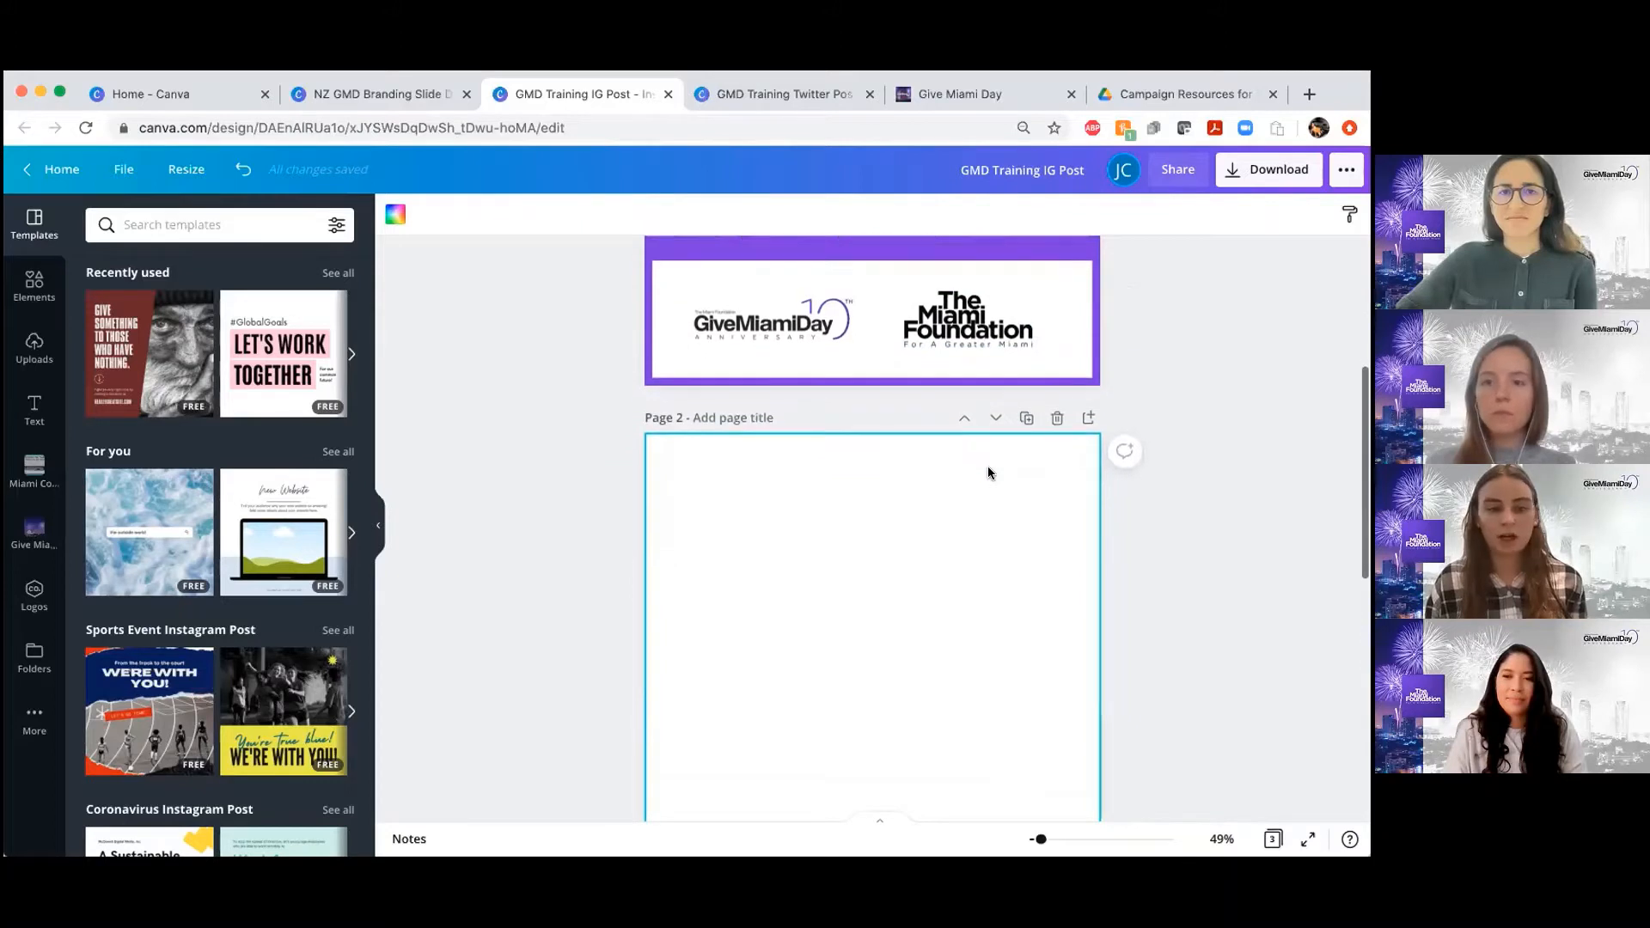
pyautogui.scroll(-6, 988, 468)
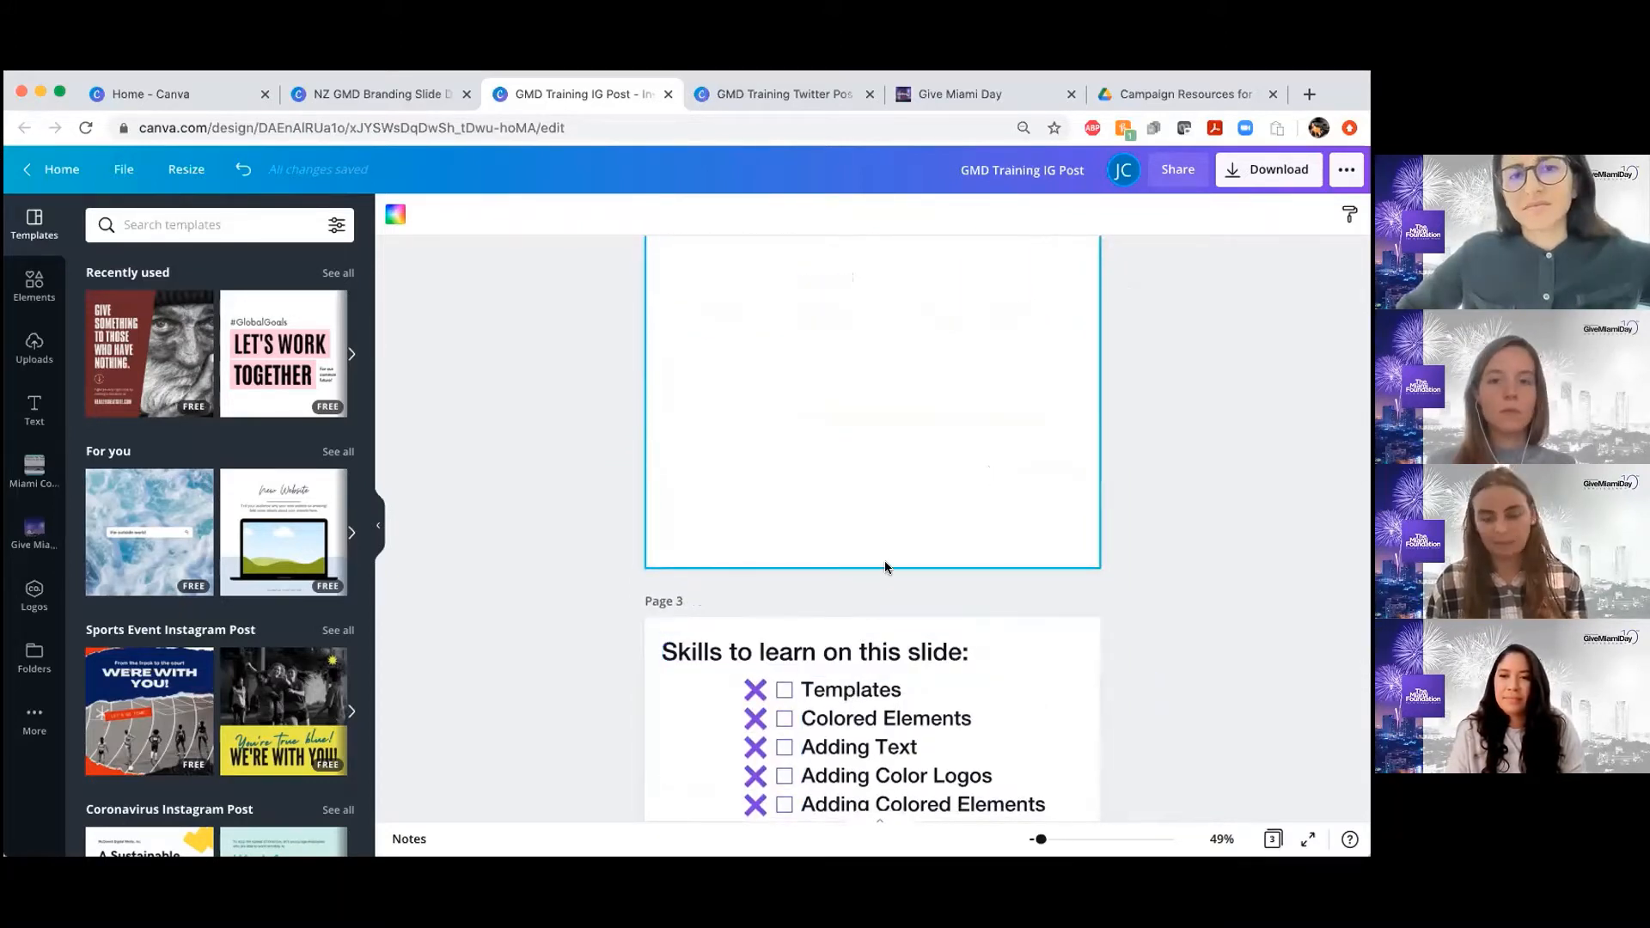
pyautogui.scroll(4, 884, 567)
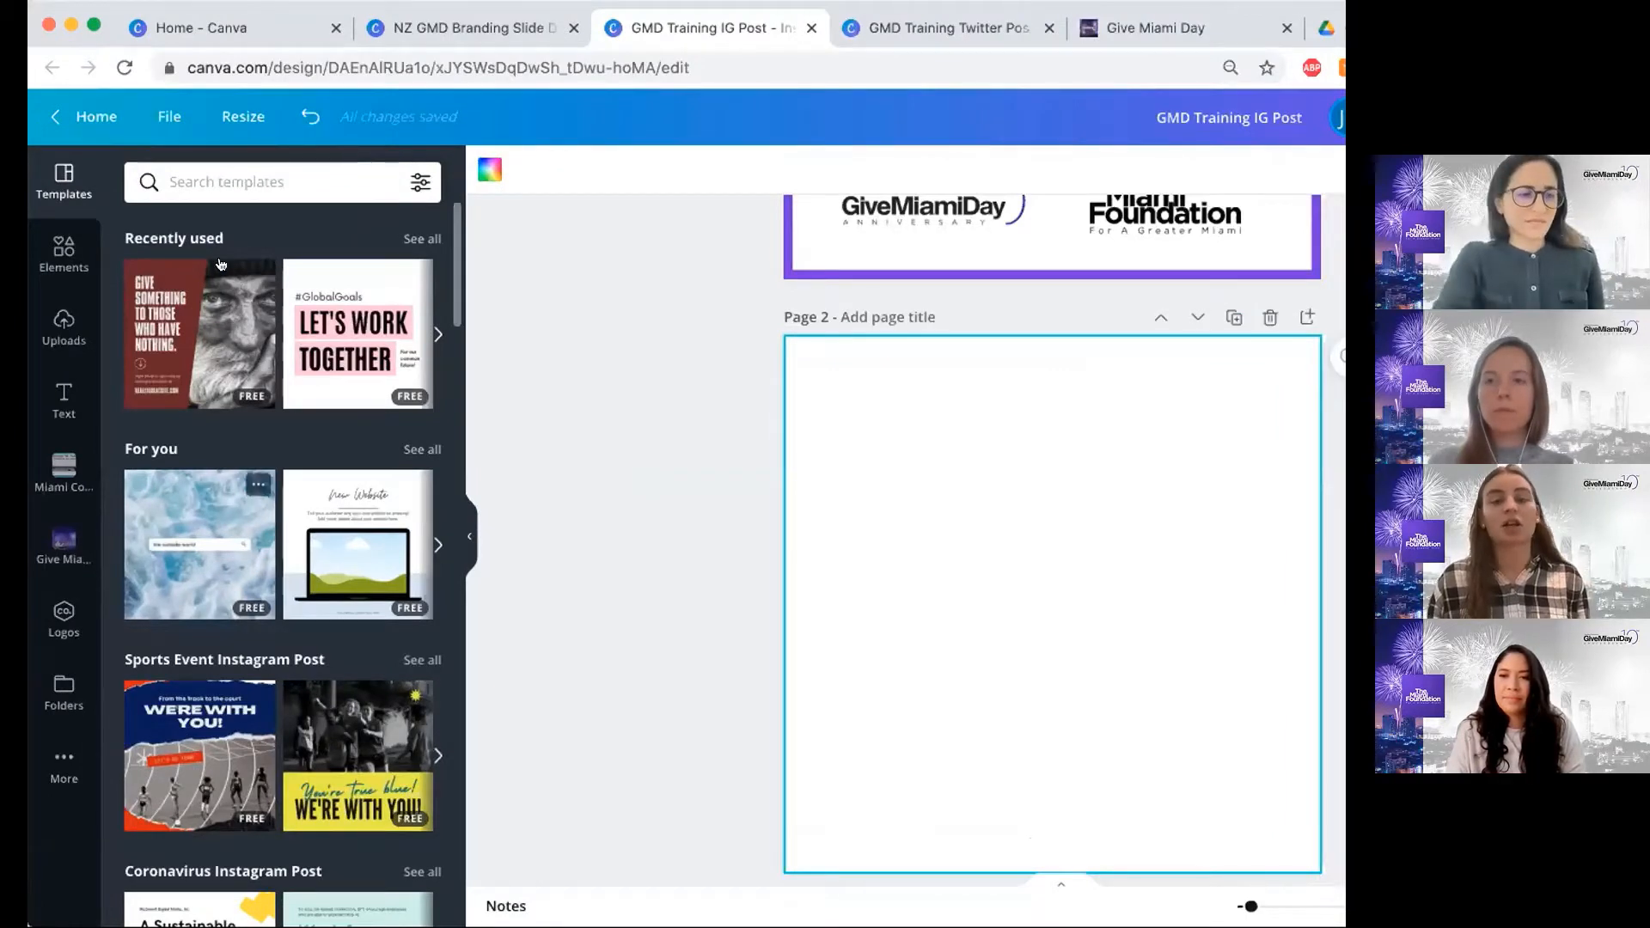
# Browse the suggested Instagram post templates by category and look through the recently used ones
pyautogui.scroll(-2, 305, 413)
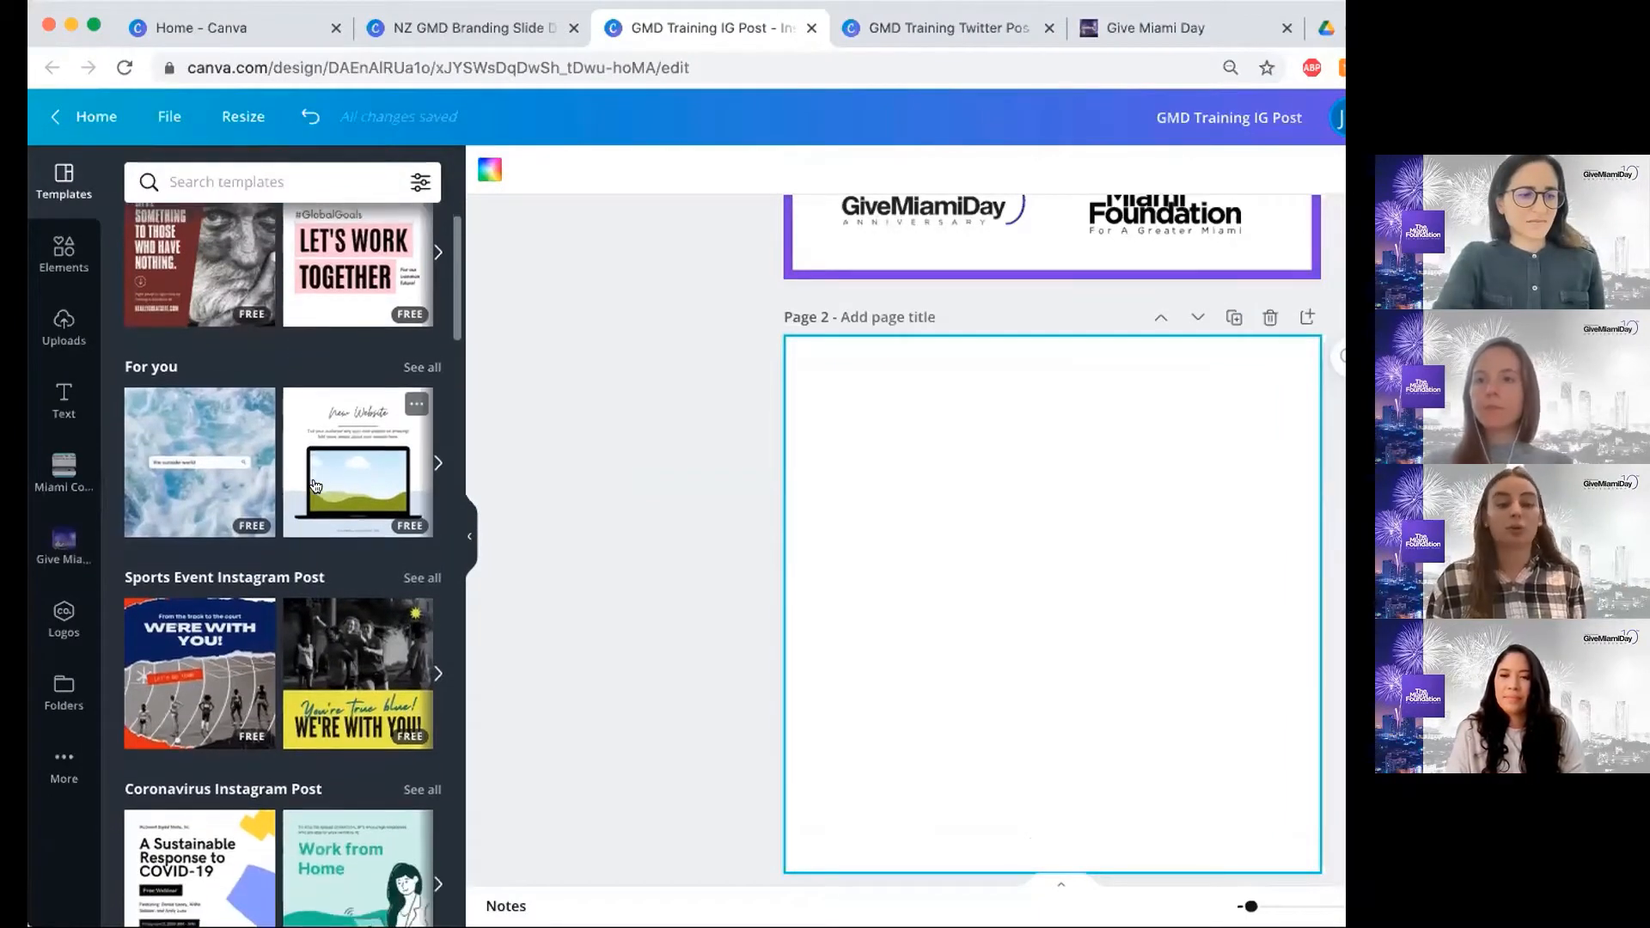
pyautogui.scroll(-4, 316, 486)
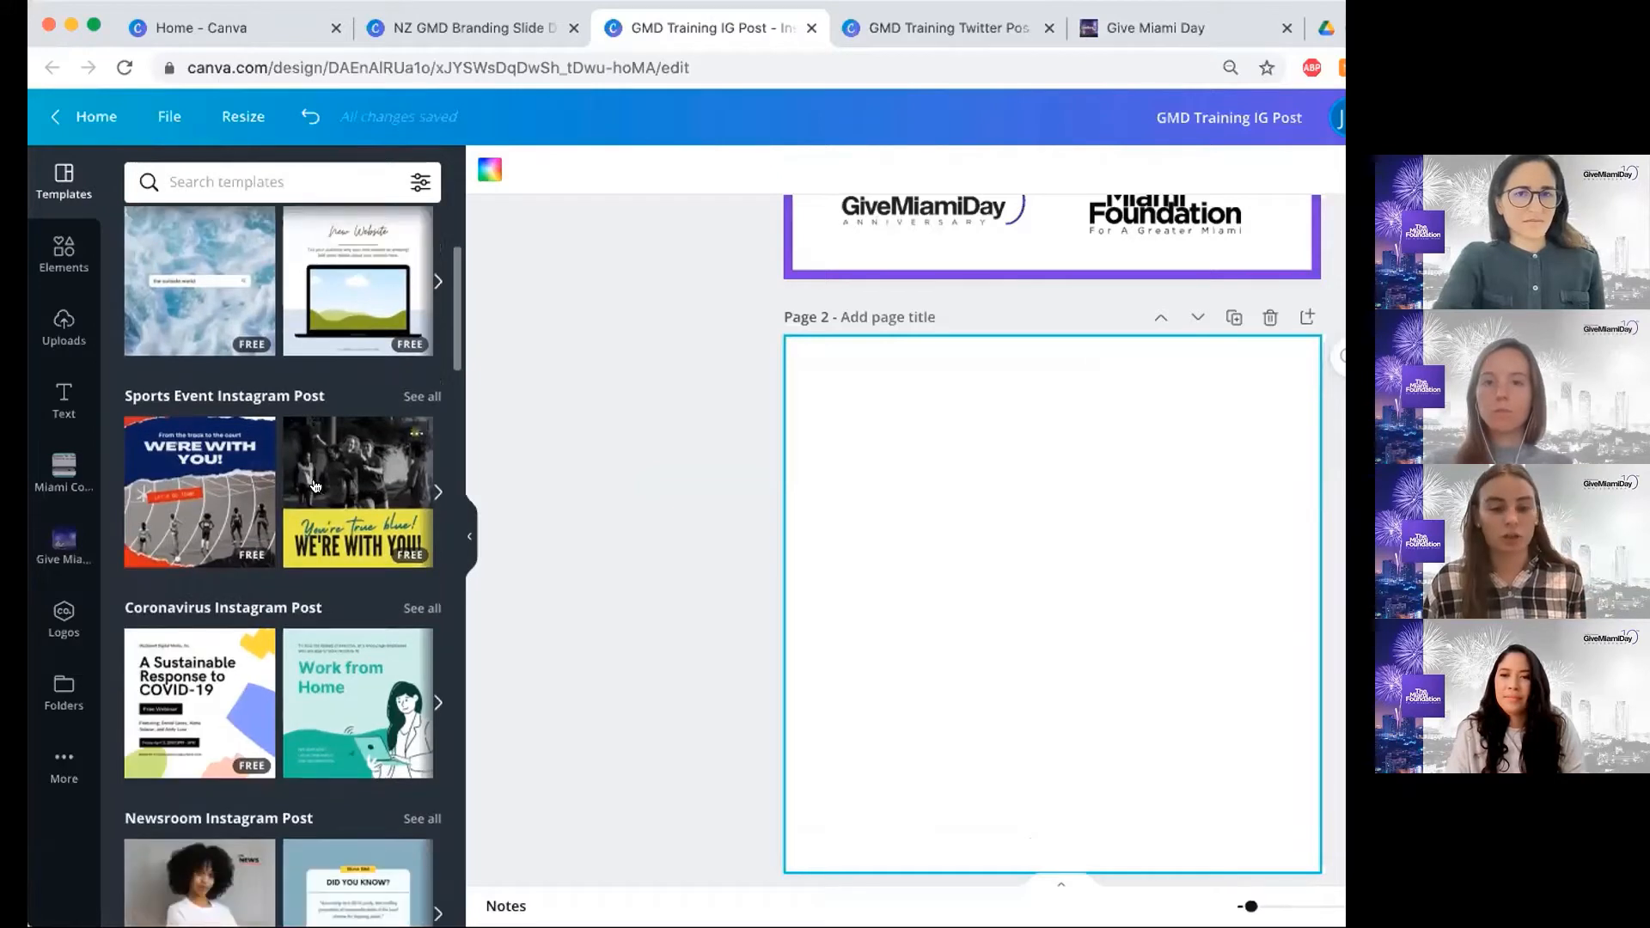
pyautogui.scroll(-1, 316, 486)
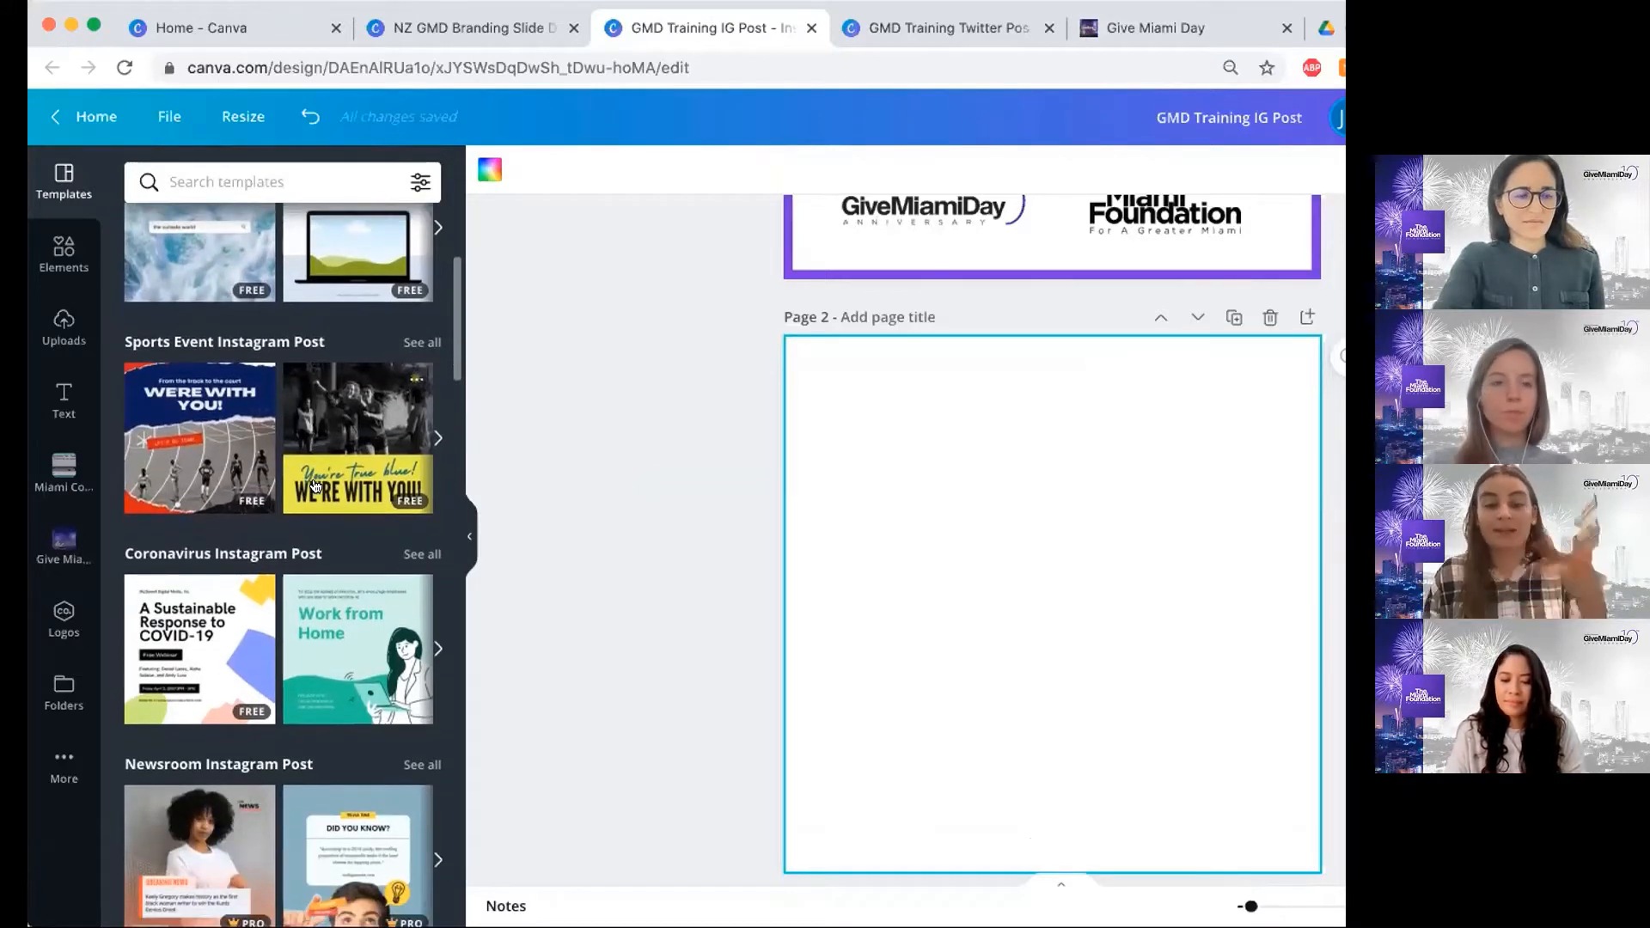
pyautogui.scroll(-1, 315, 485)
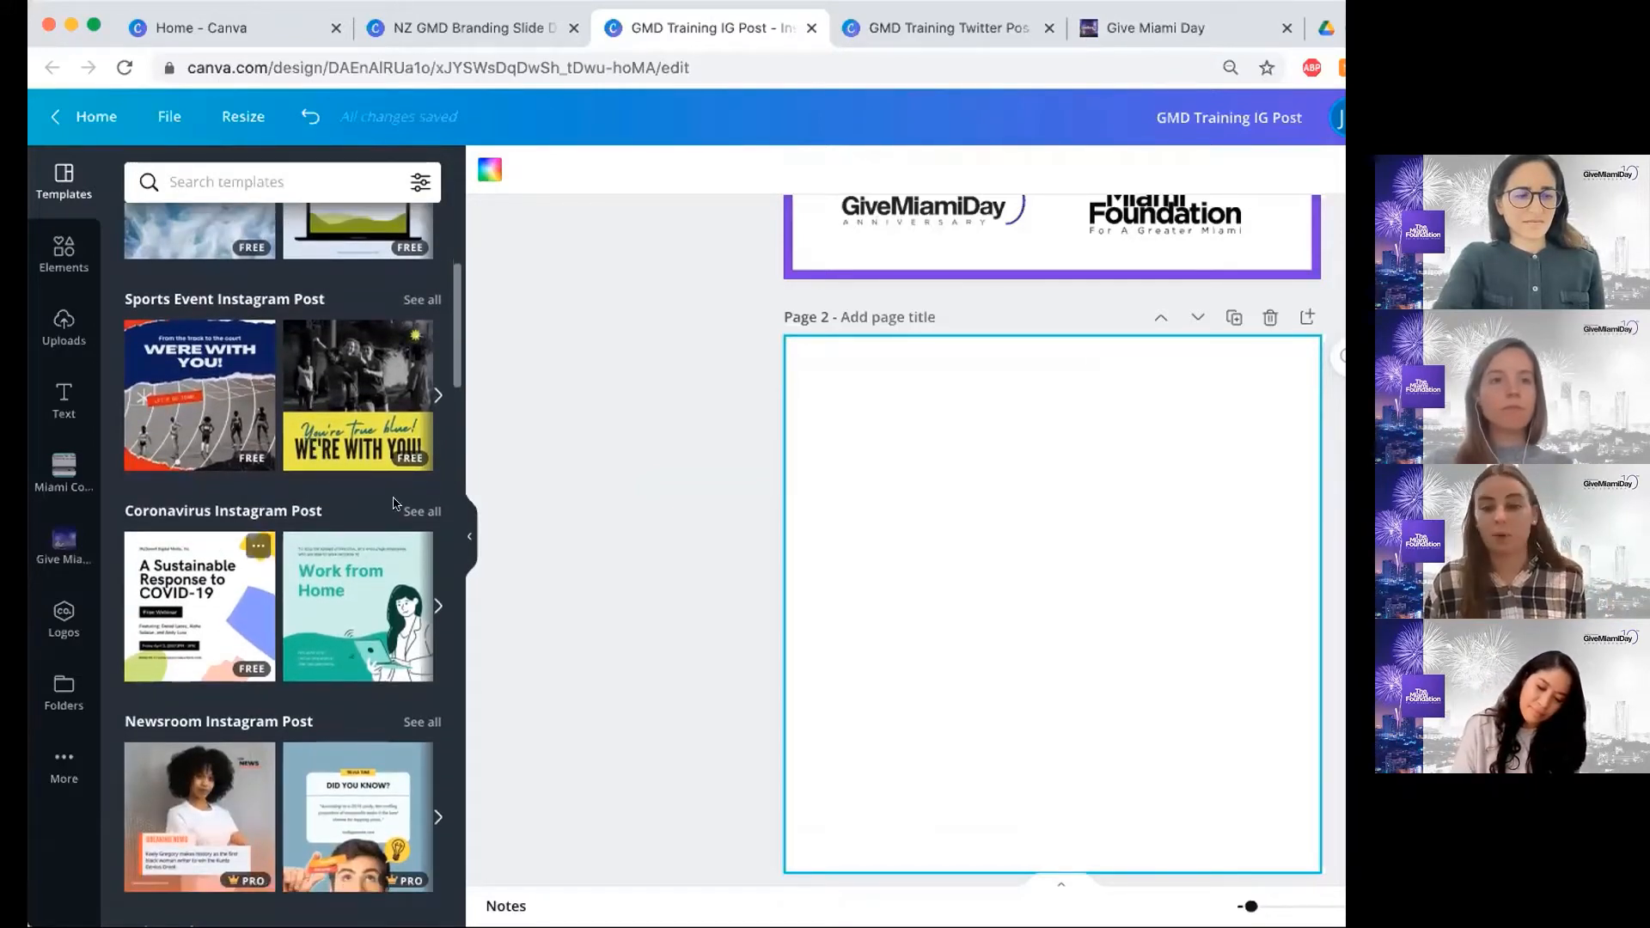
pyautogui.scroll(8, 395, 503)
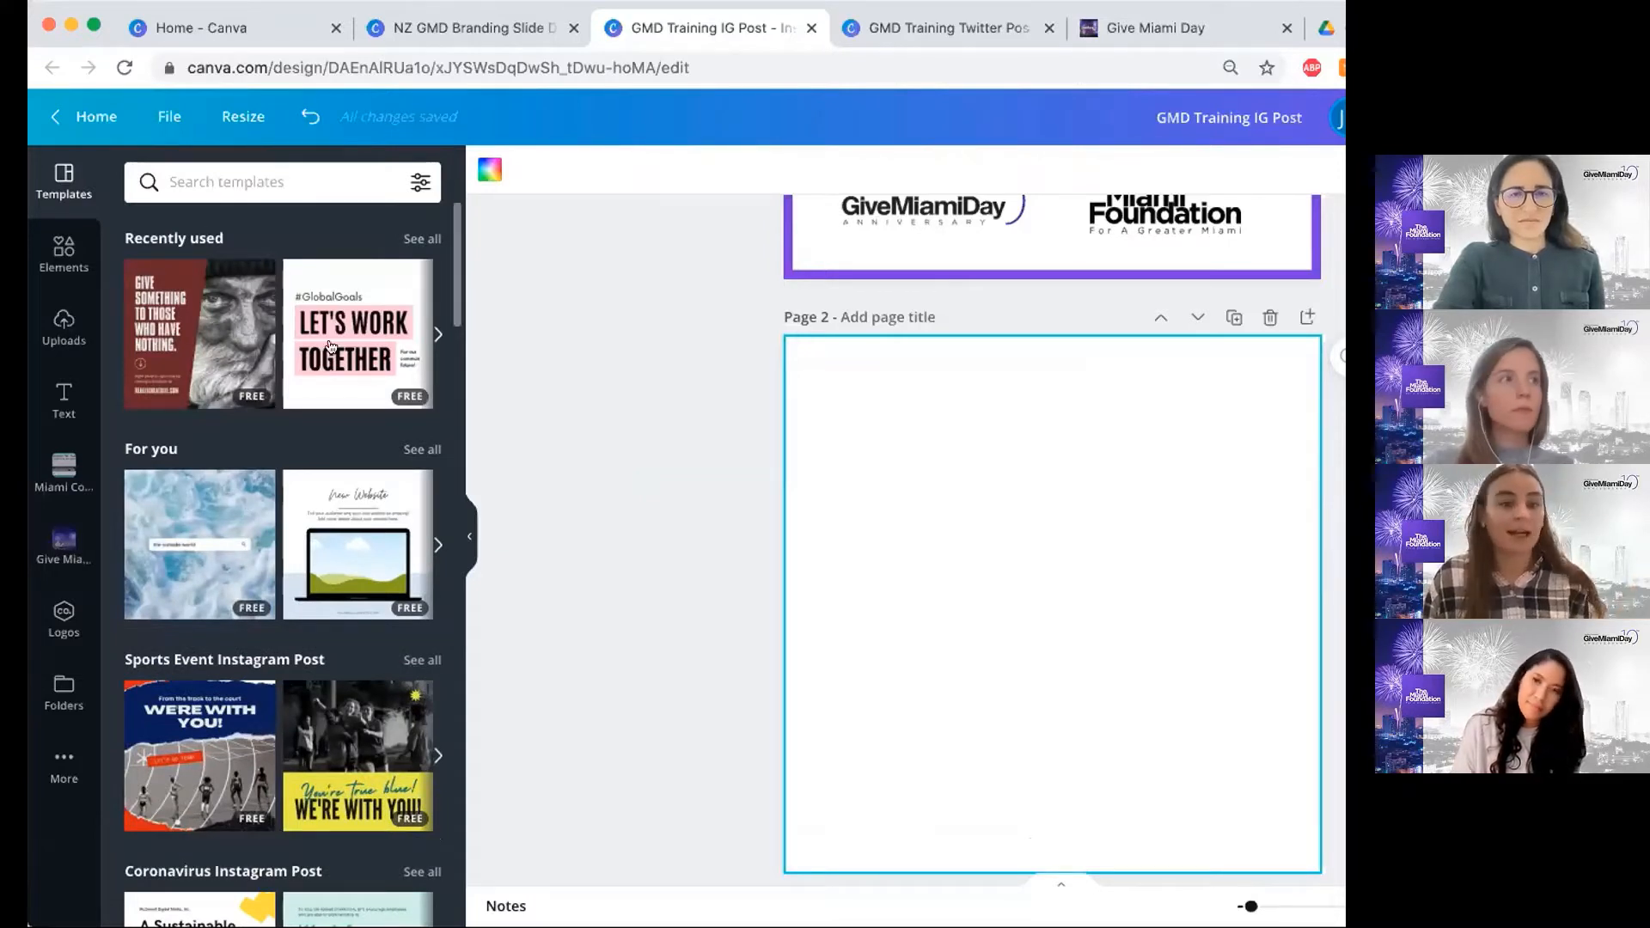
pyautogui.click(438, 331)
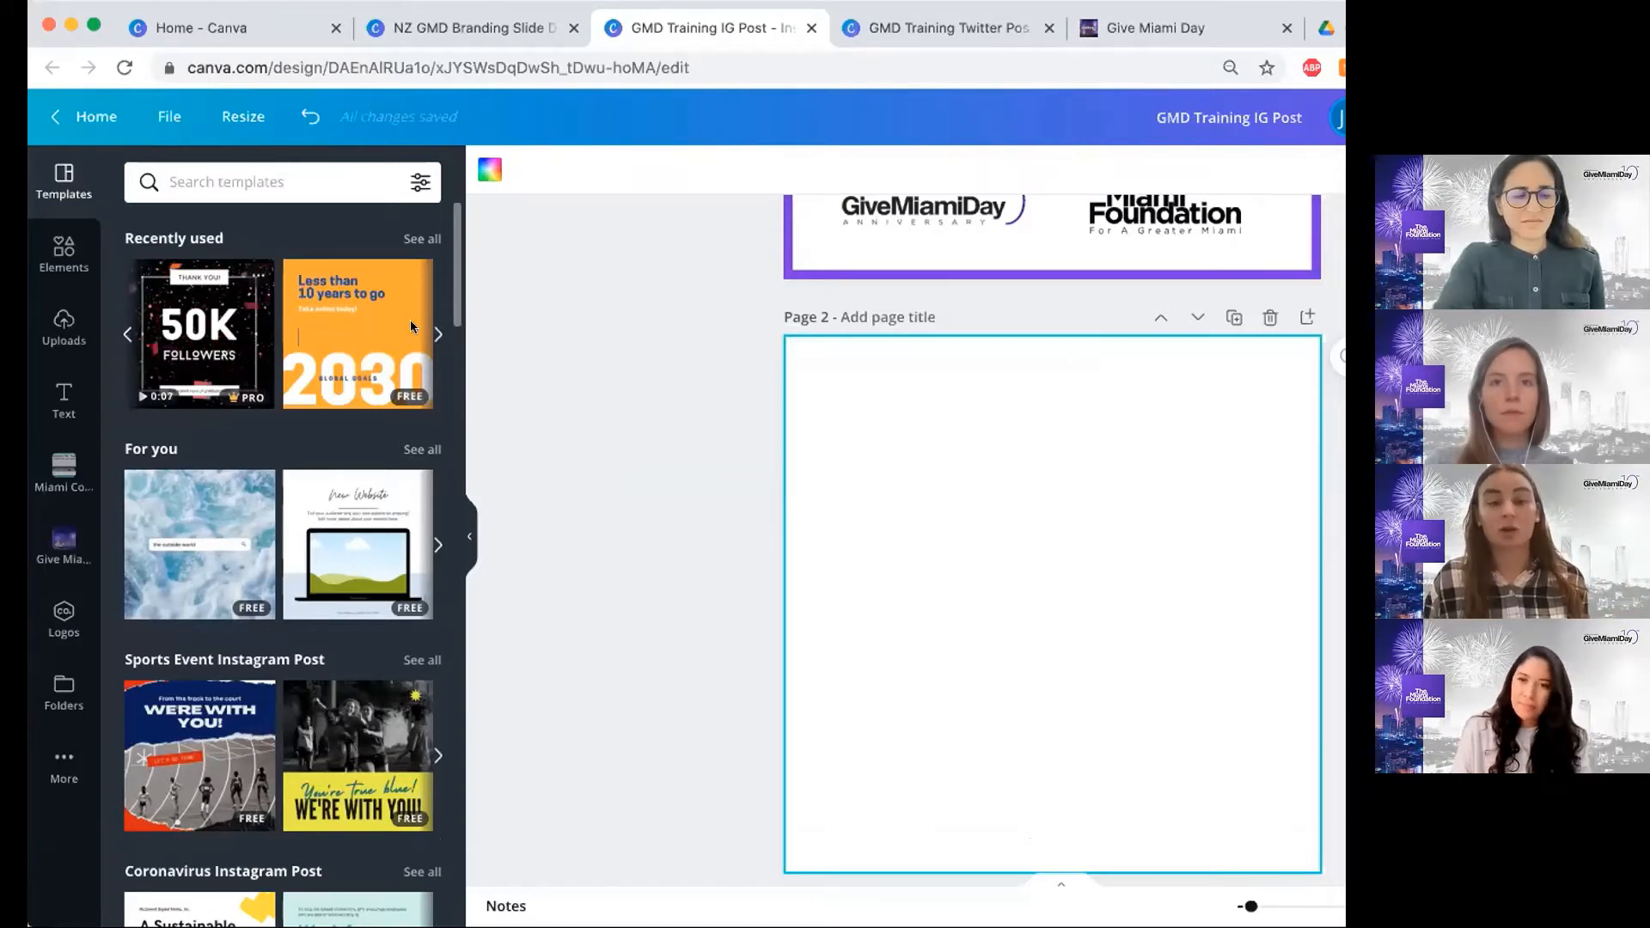
pyautogui.click(437, 337)
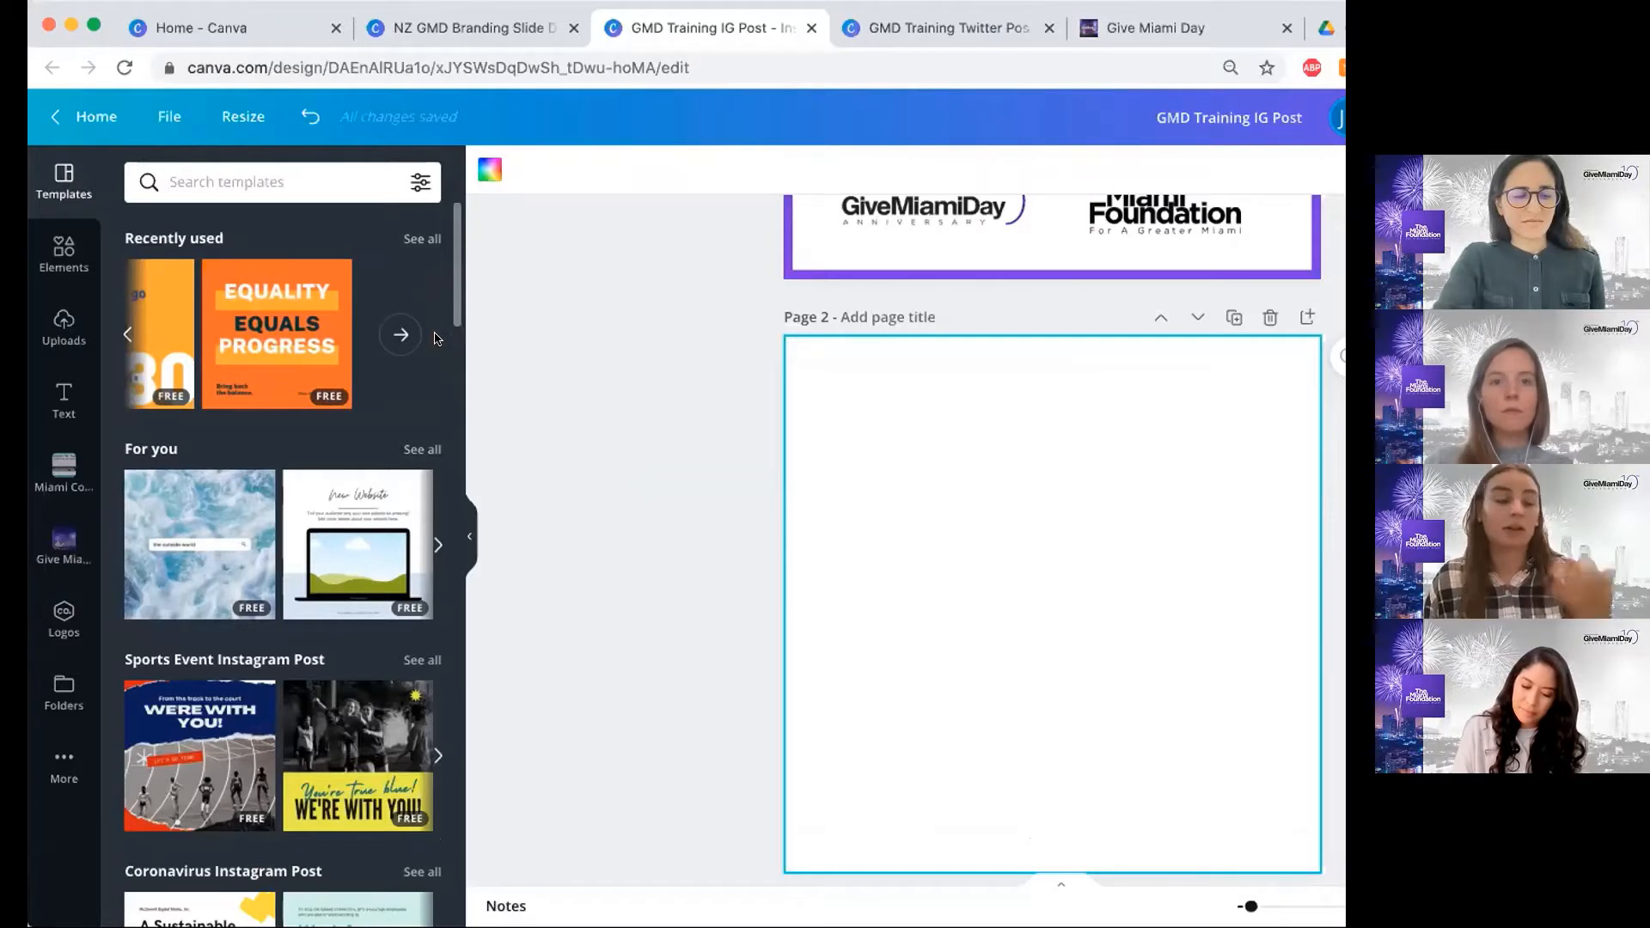
pyautogui.click(126, 335)
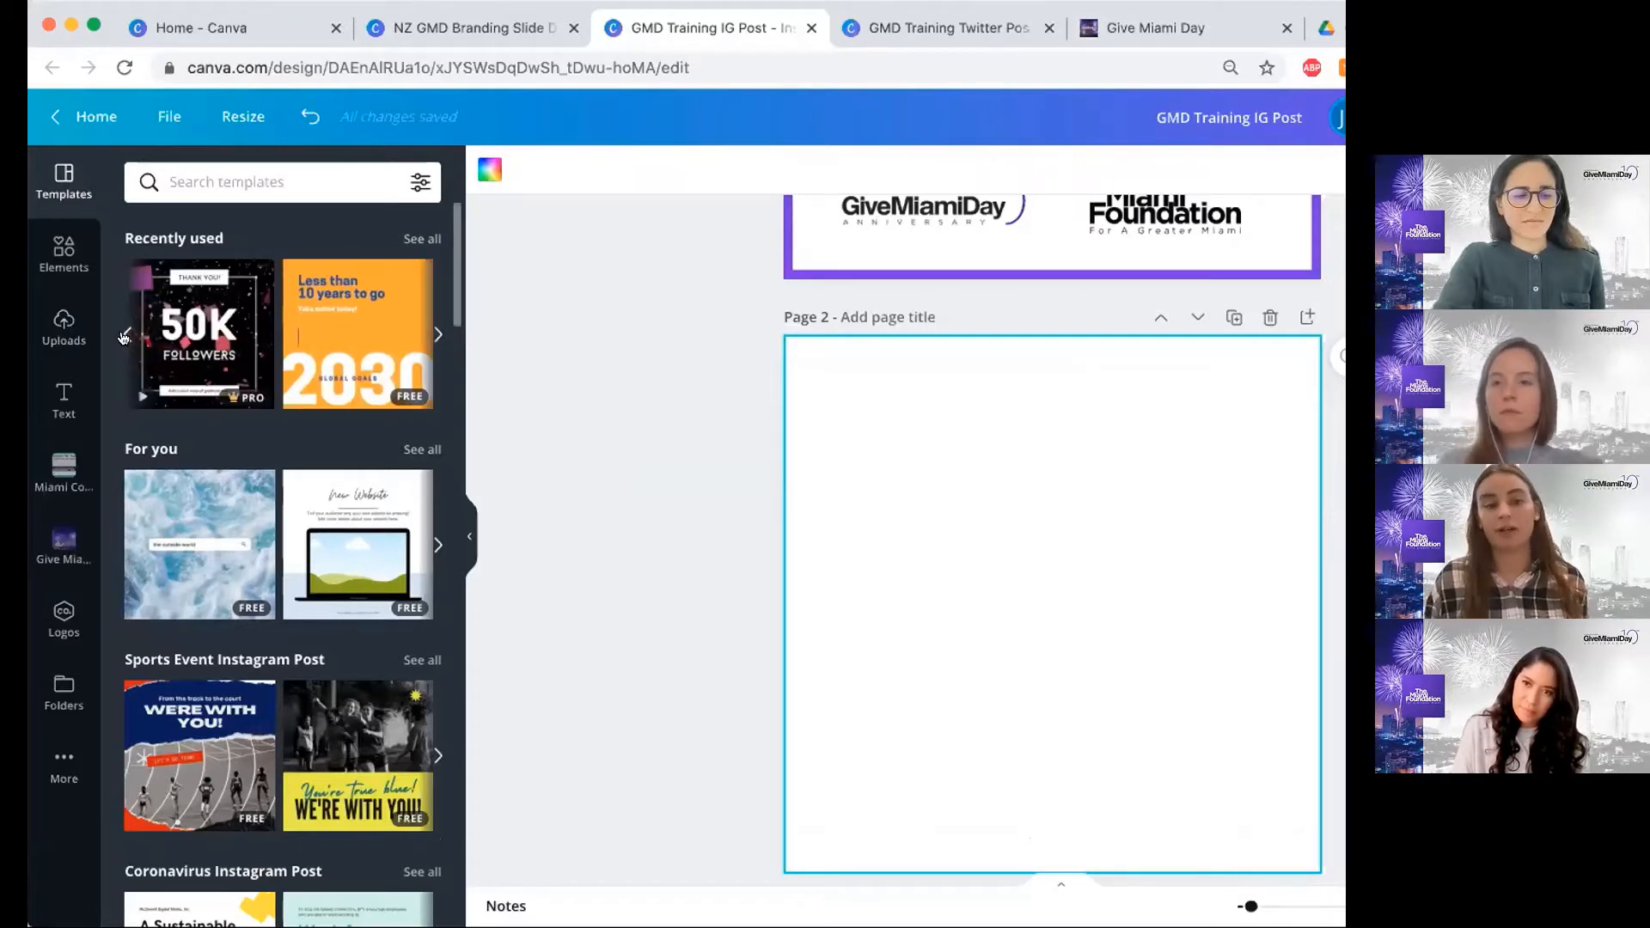
pyautogui.click(125, 337)
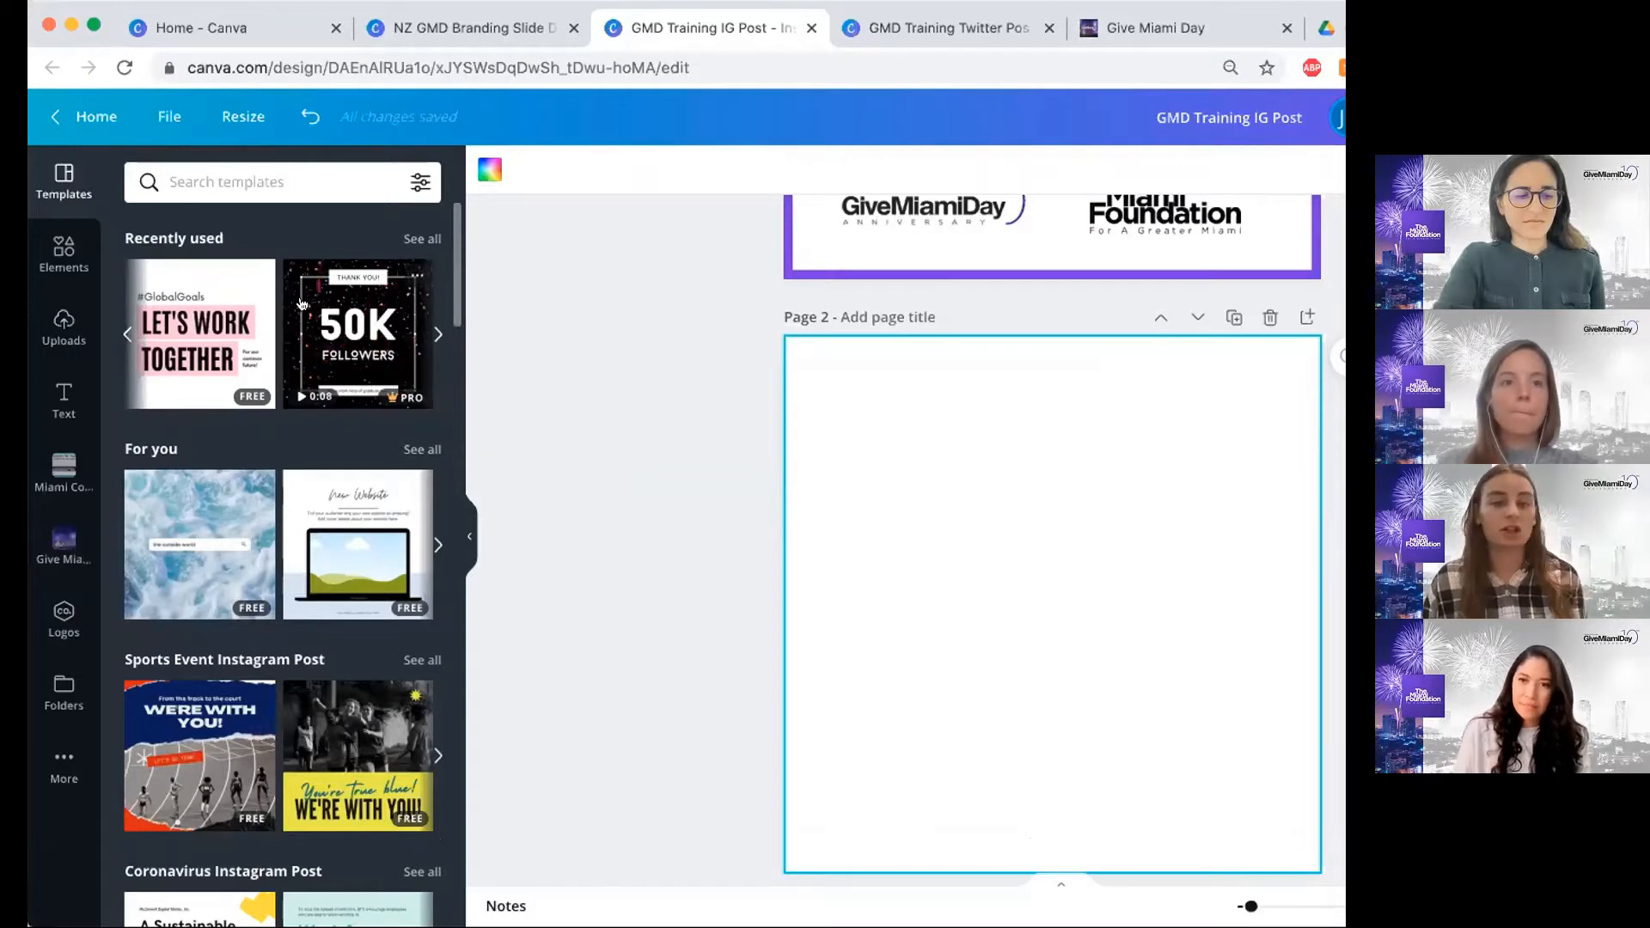
pyautogui.click(120, 337)
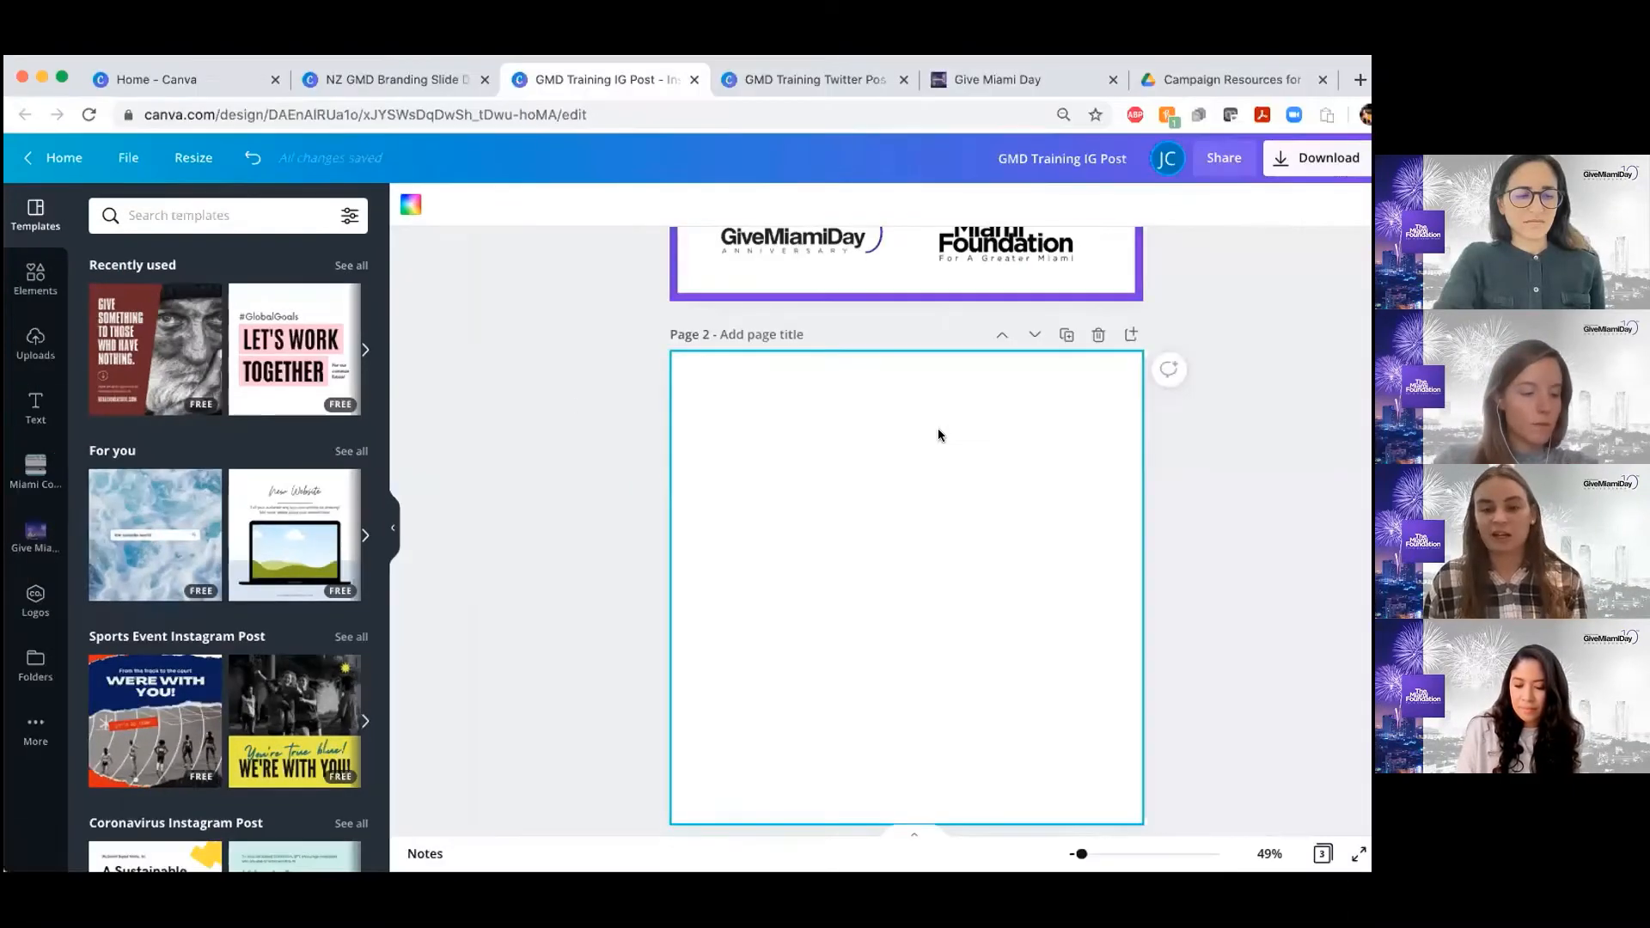
# Mark Templates as covered in the page 3 skills list by moving its purple X onto the checkbox
pyautogui.scroll(5, 1176, 492)
pyautogui.scroll(3, 1013, 495)
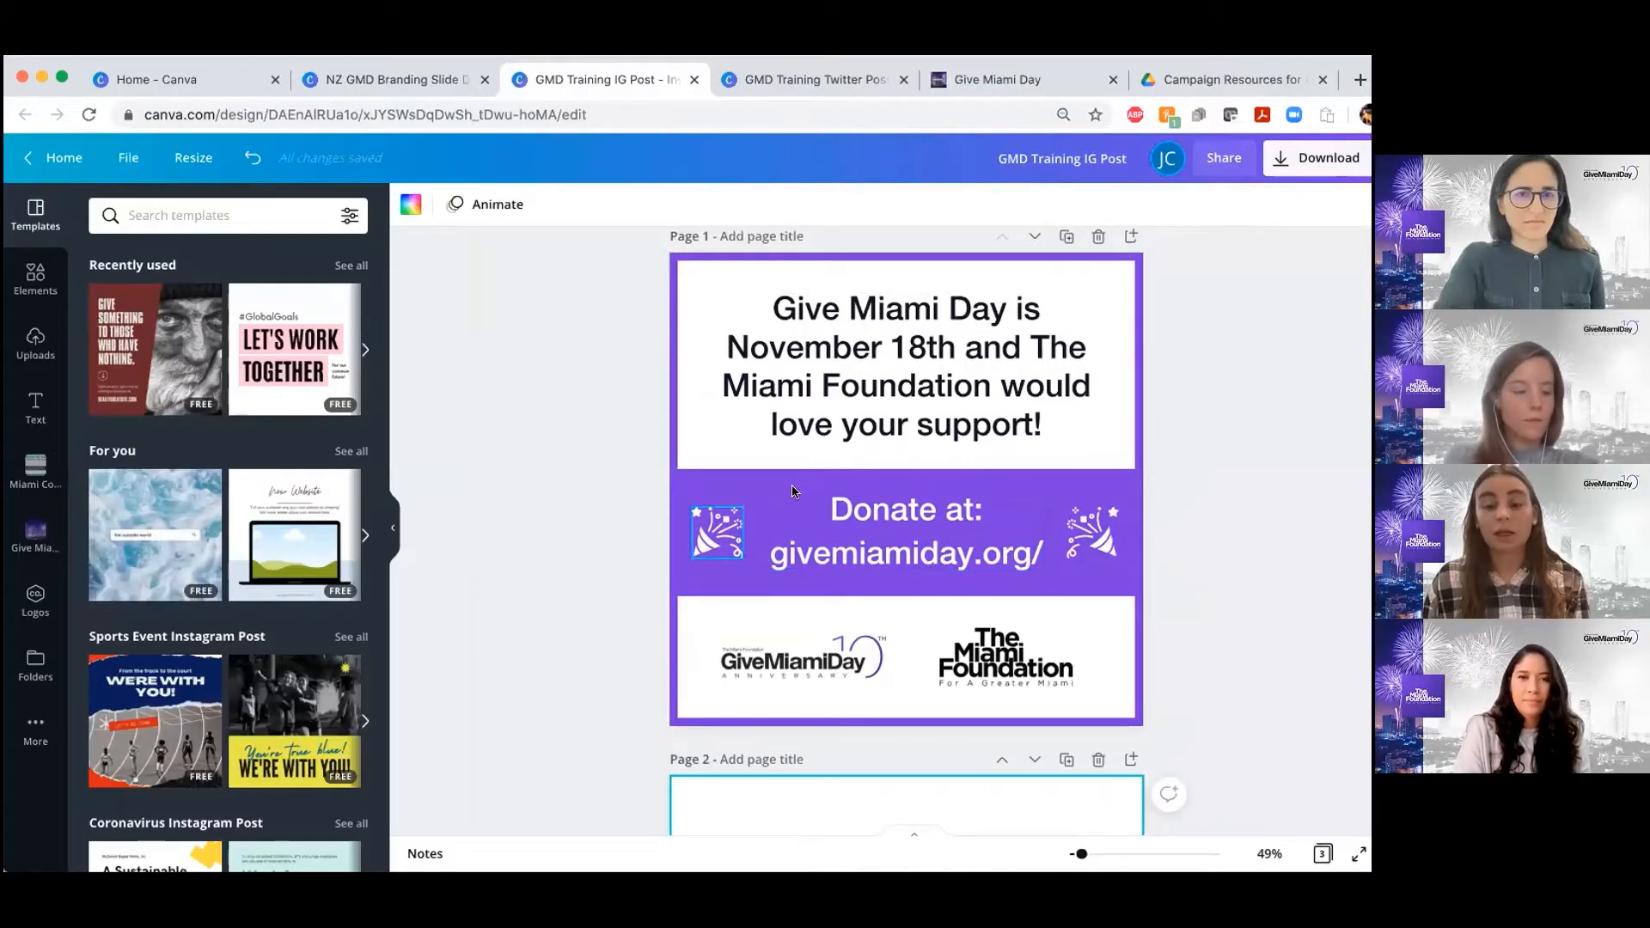
pyautogui.scroll(-10, 792, 491)
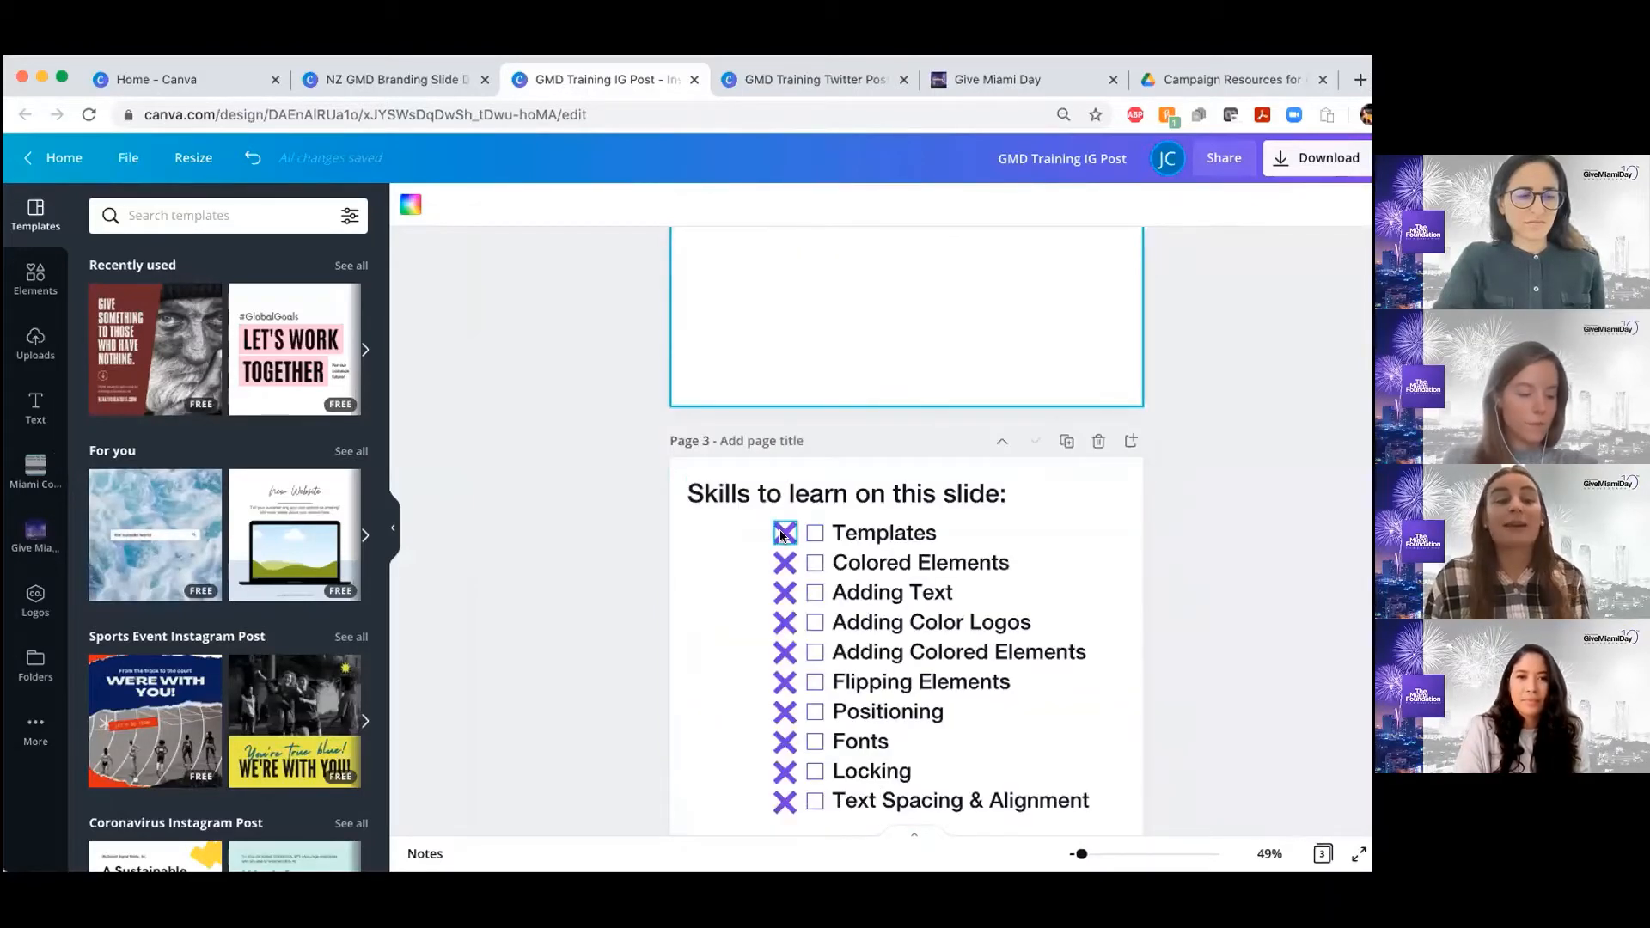
pyautogui.click(783, 536)
pyautogui.moveTo(808, 533); pyautogui.dragTo(840, 533)
pyautogui.click(778, 517)
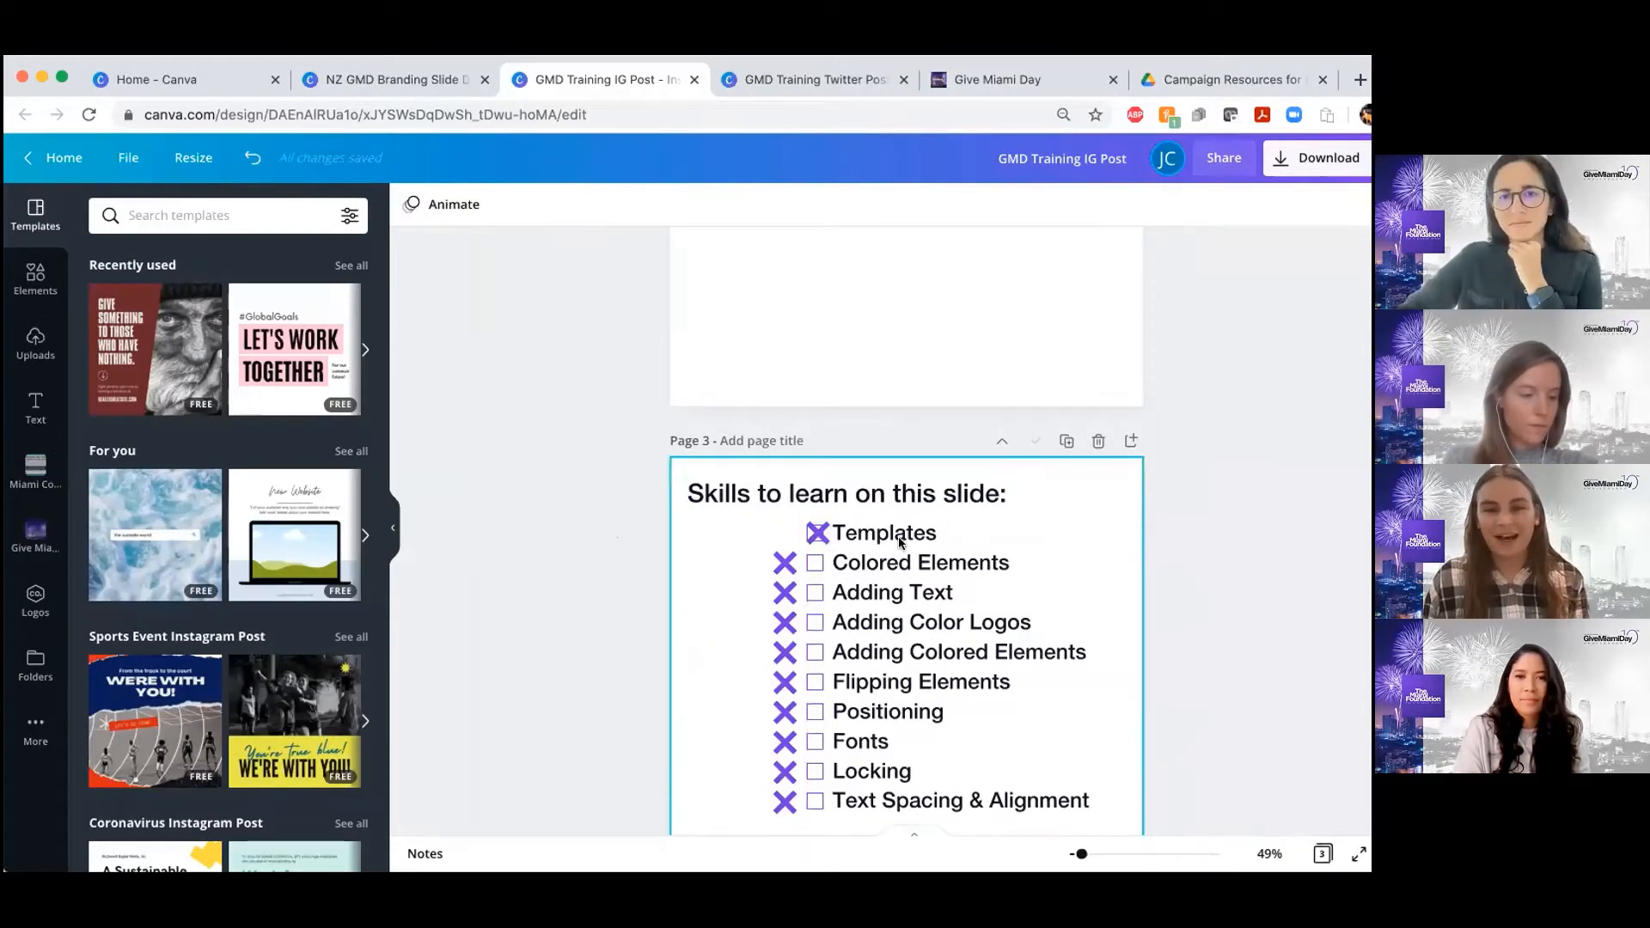
pyautogui.scroll(5, 864, 535)
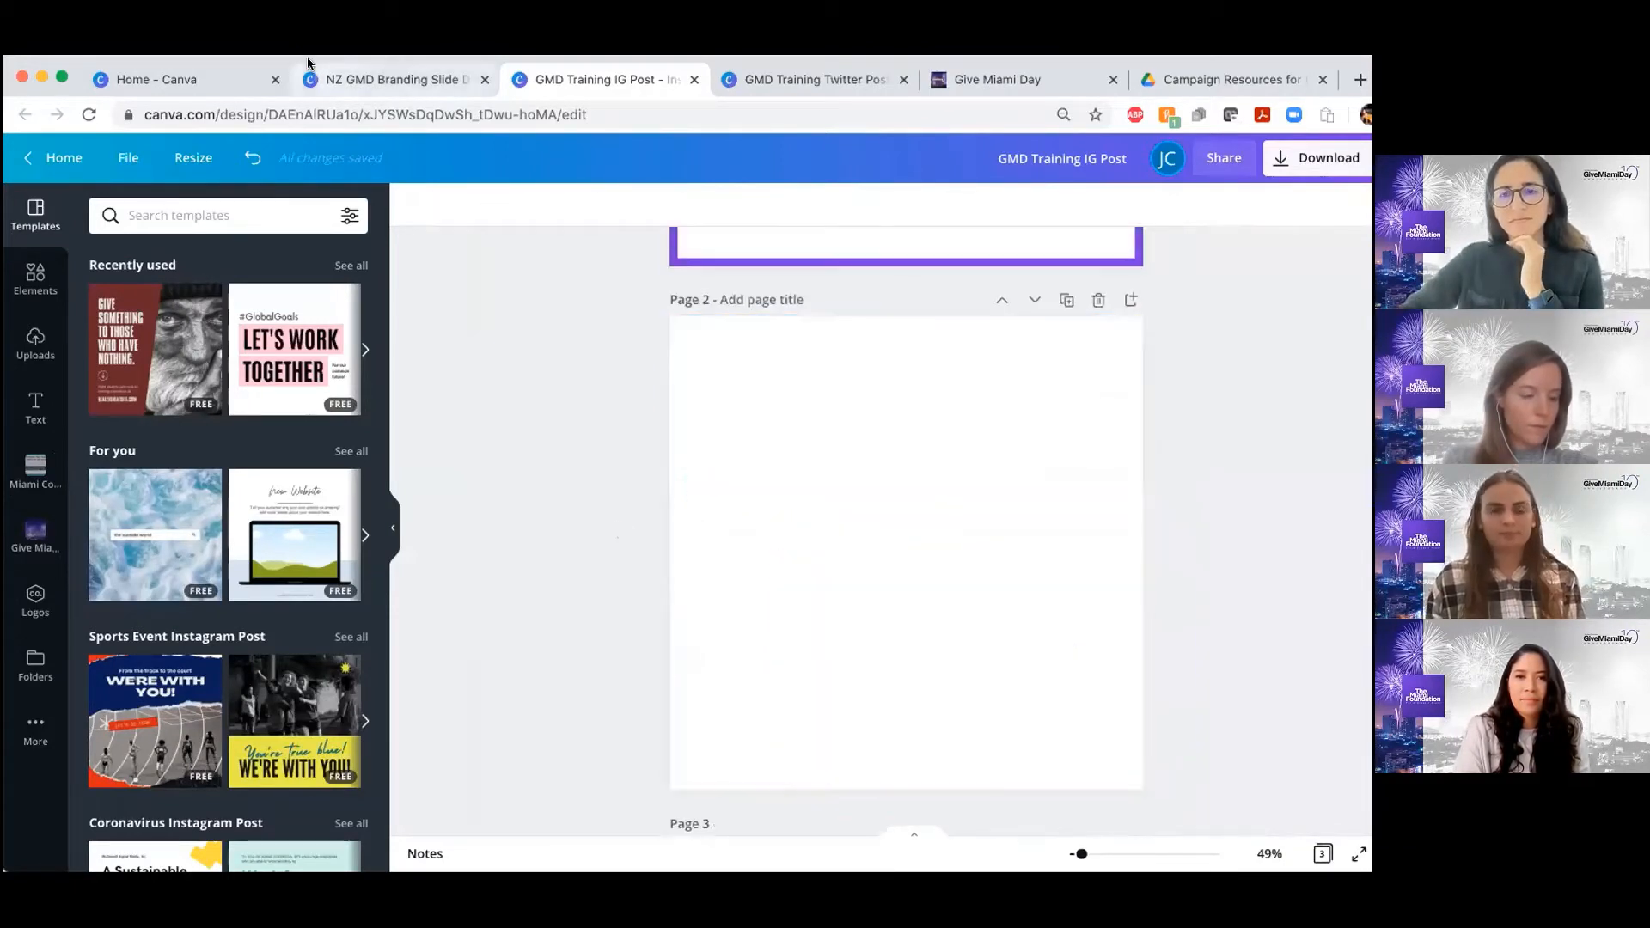
pyautogui.scroll(3, 647, 301)
pyautogui.scroll(1, 647, 301)
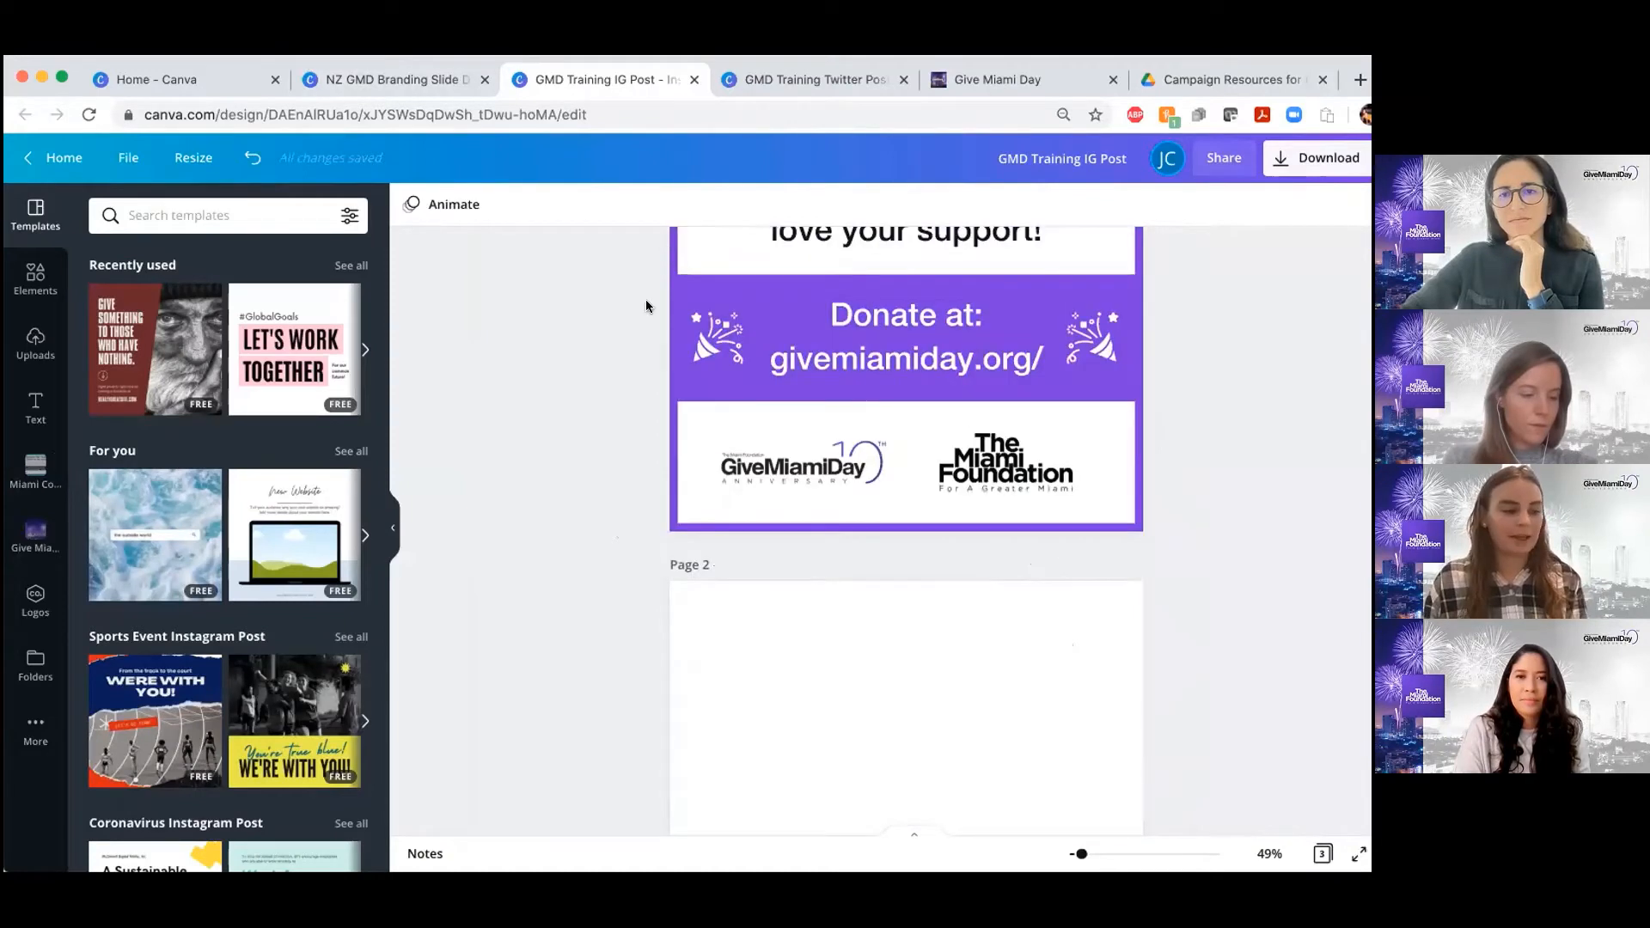
pyautogui.scroll(1, 647, 299)
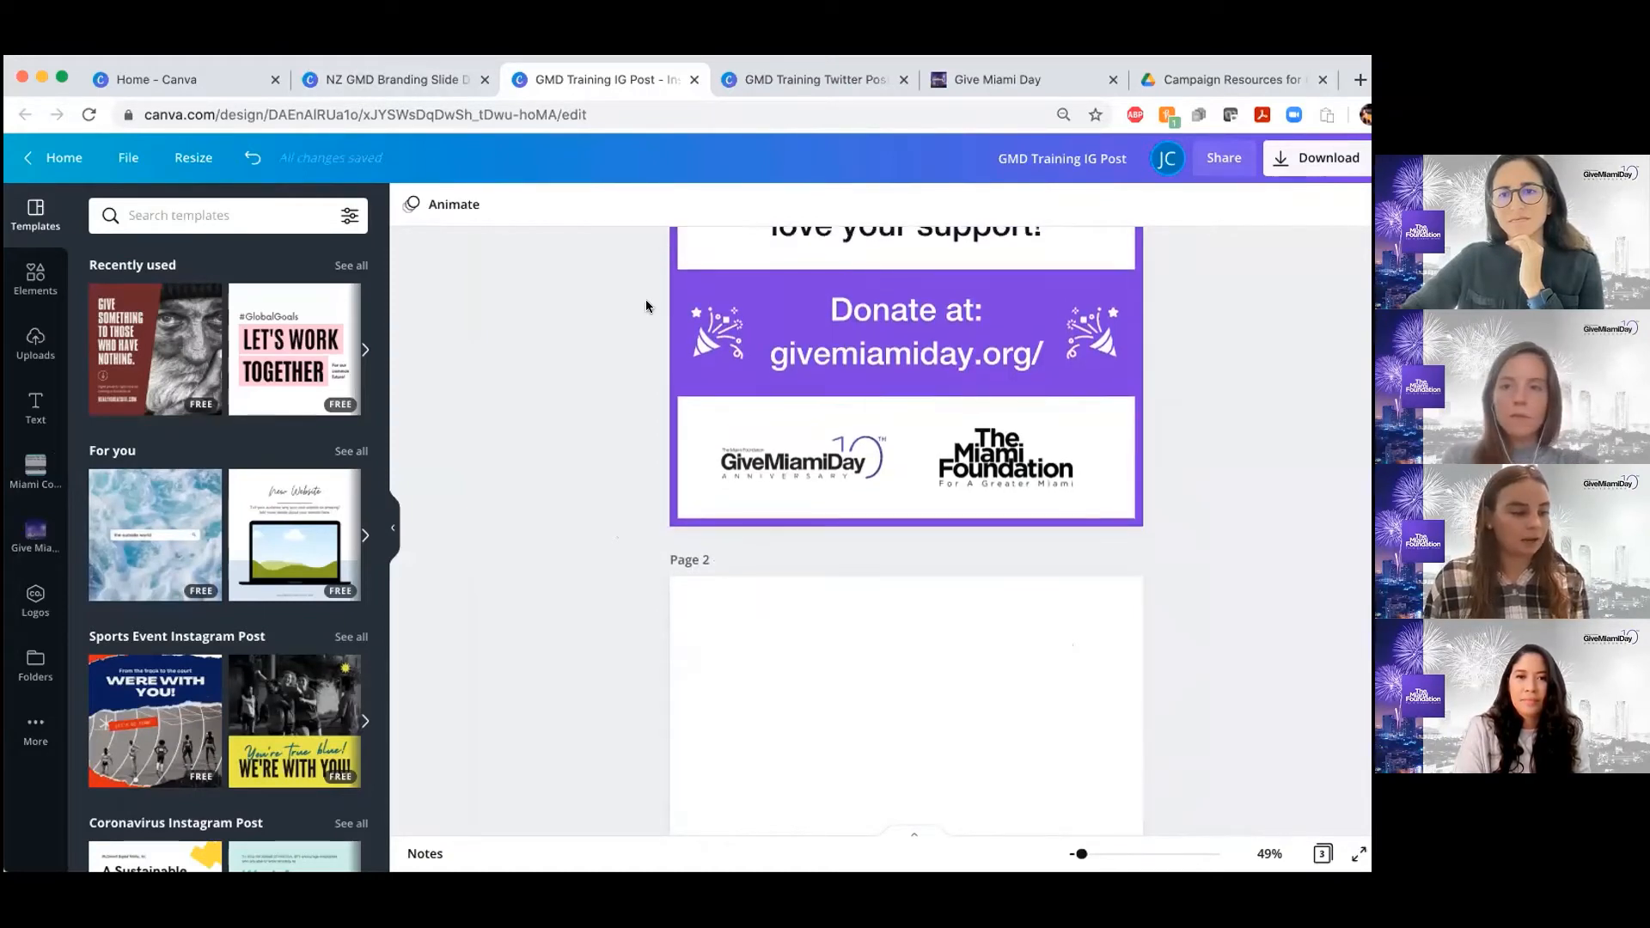
pyautogui.scroll(-5, 647, 300)
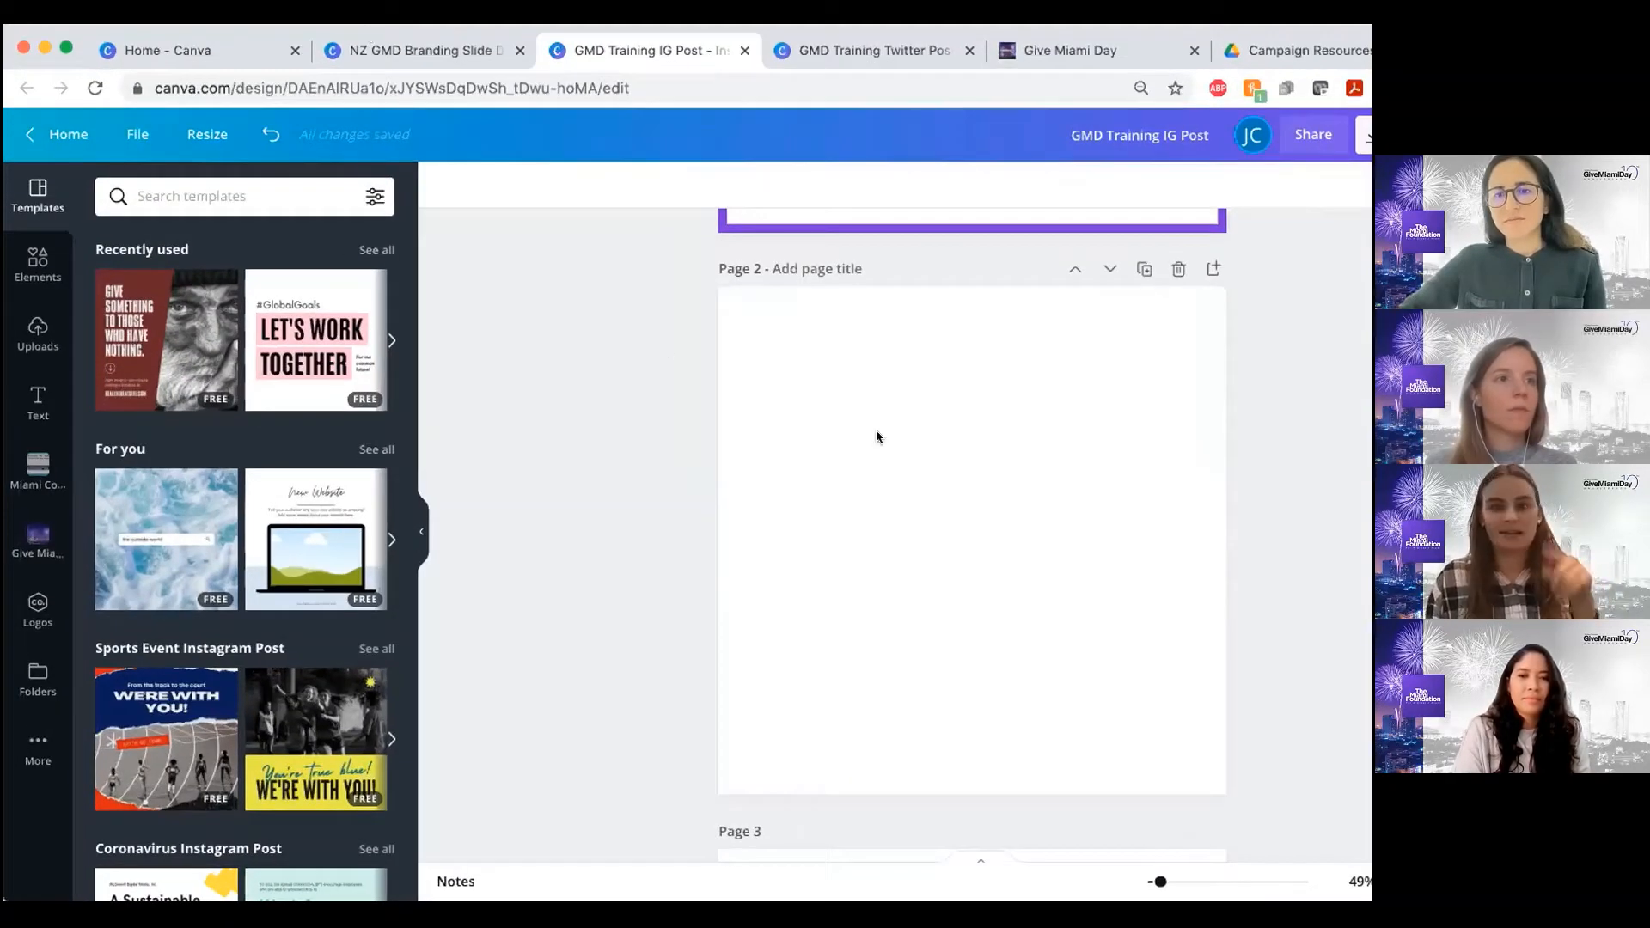
# Compare the finished post with blank page 2 and look through the element categories, from lines and shapes to videos
pyautogui.scroll(3, 876, 436)
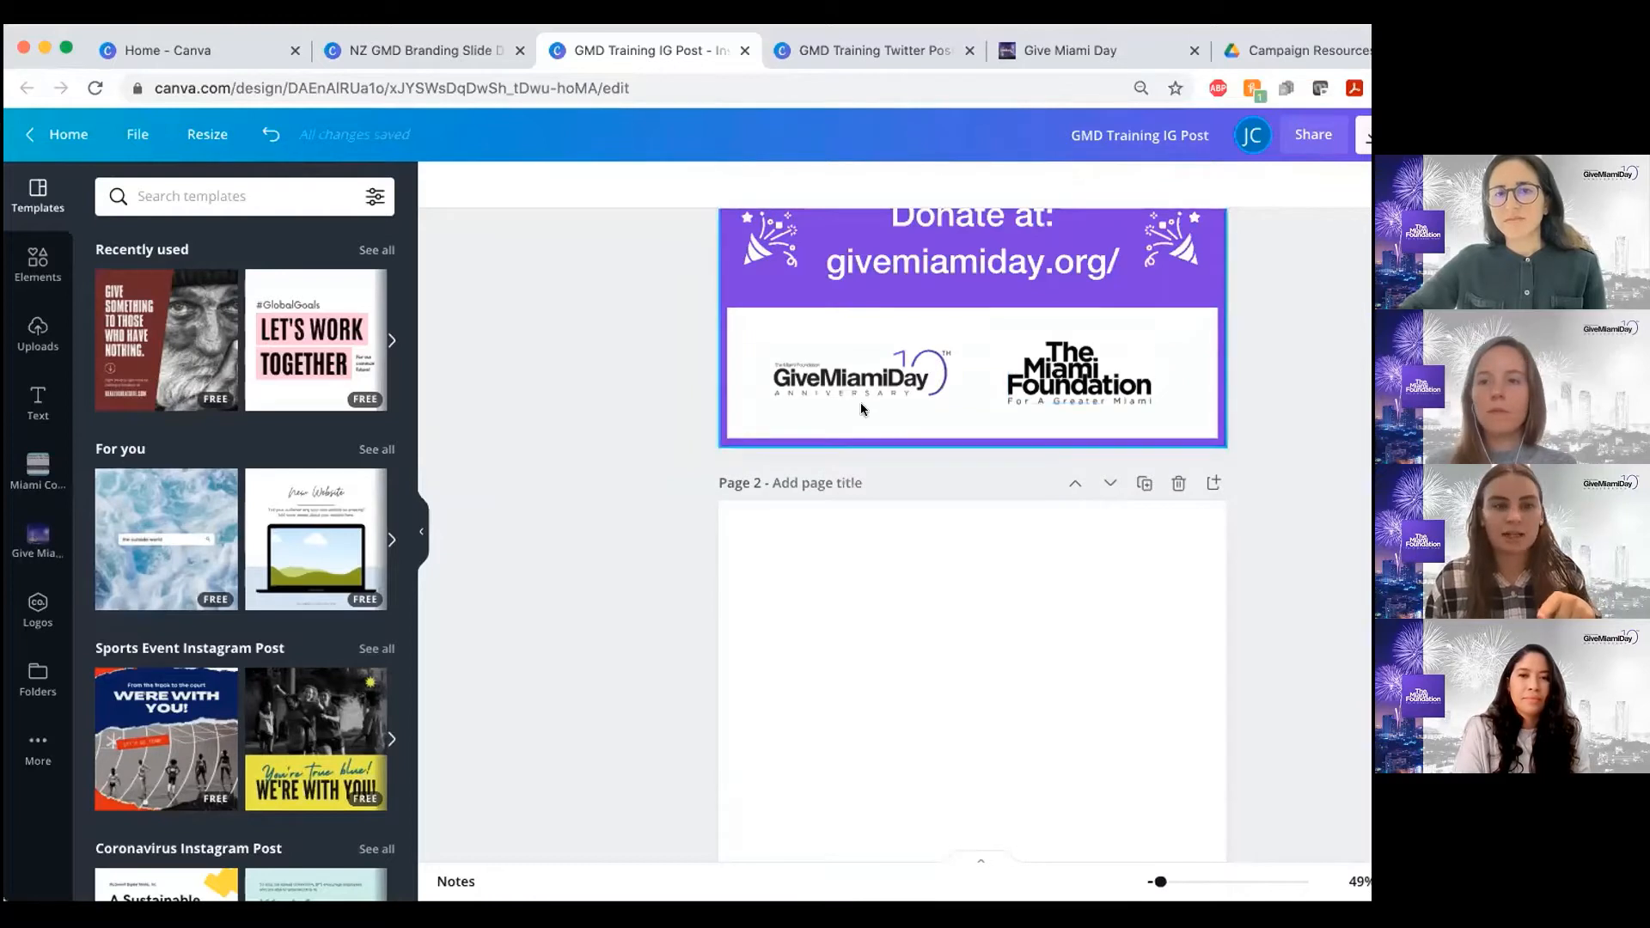
pyautogui.scroll(-2, 860, 404)
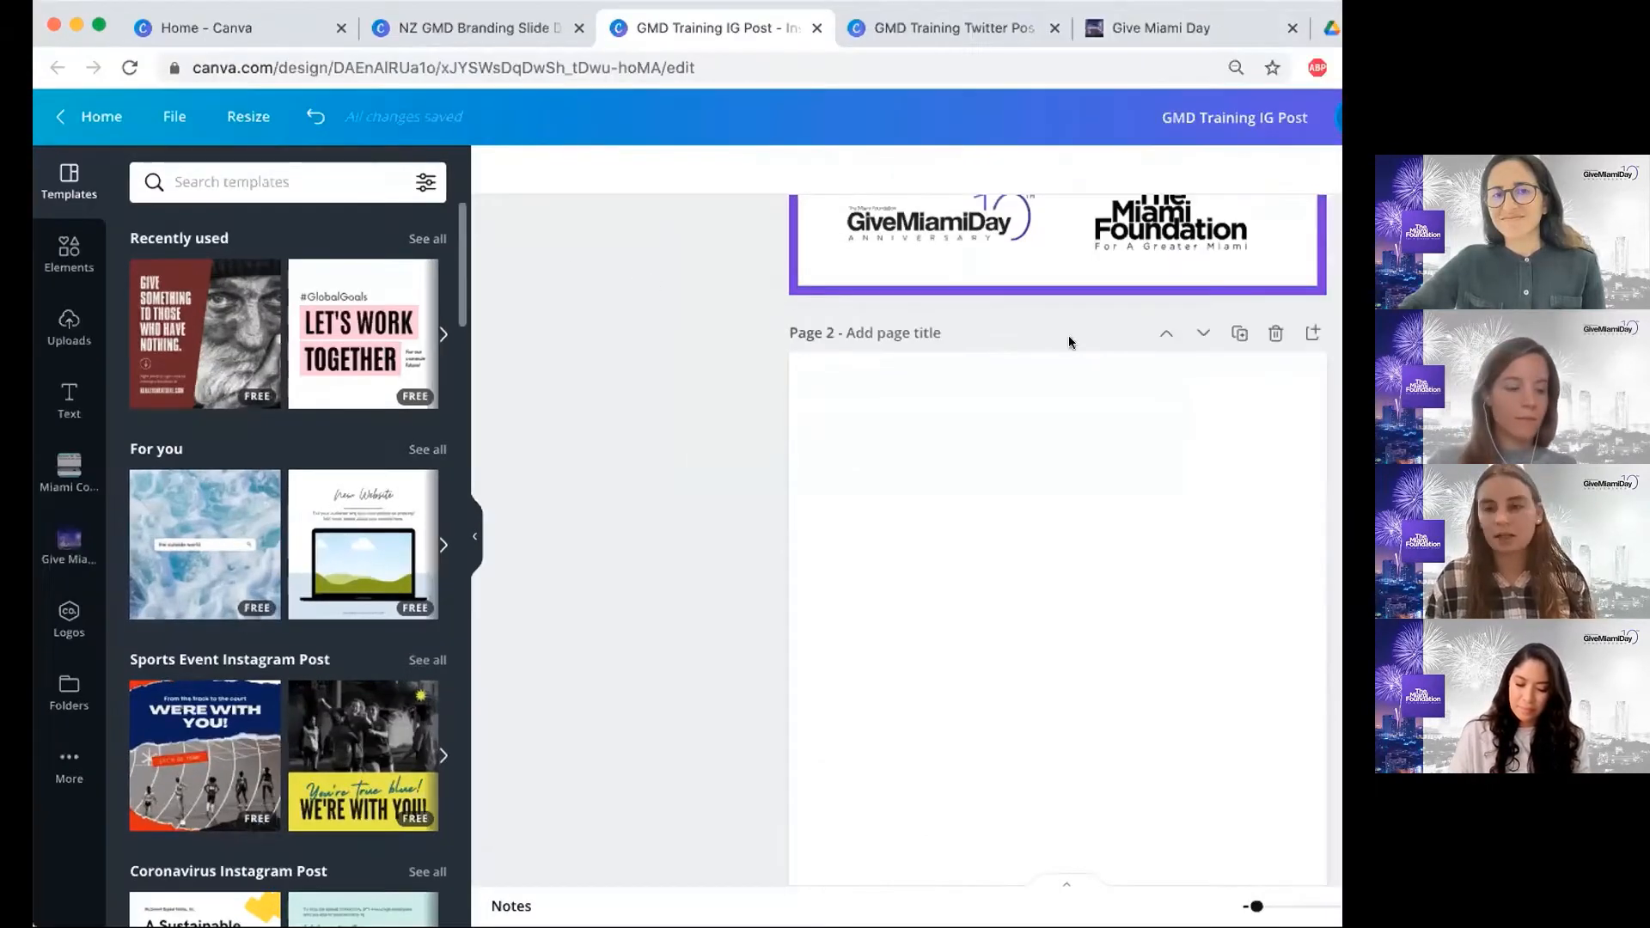
pyautogui.scroll(1, 780, 434)
pyautogui.scroll(-3, 781, 433)
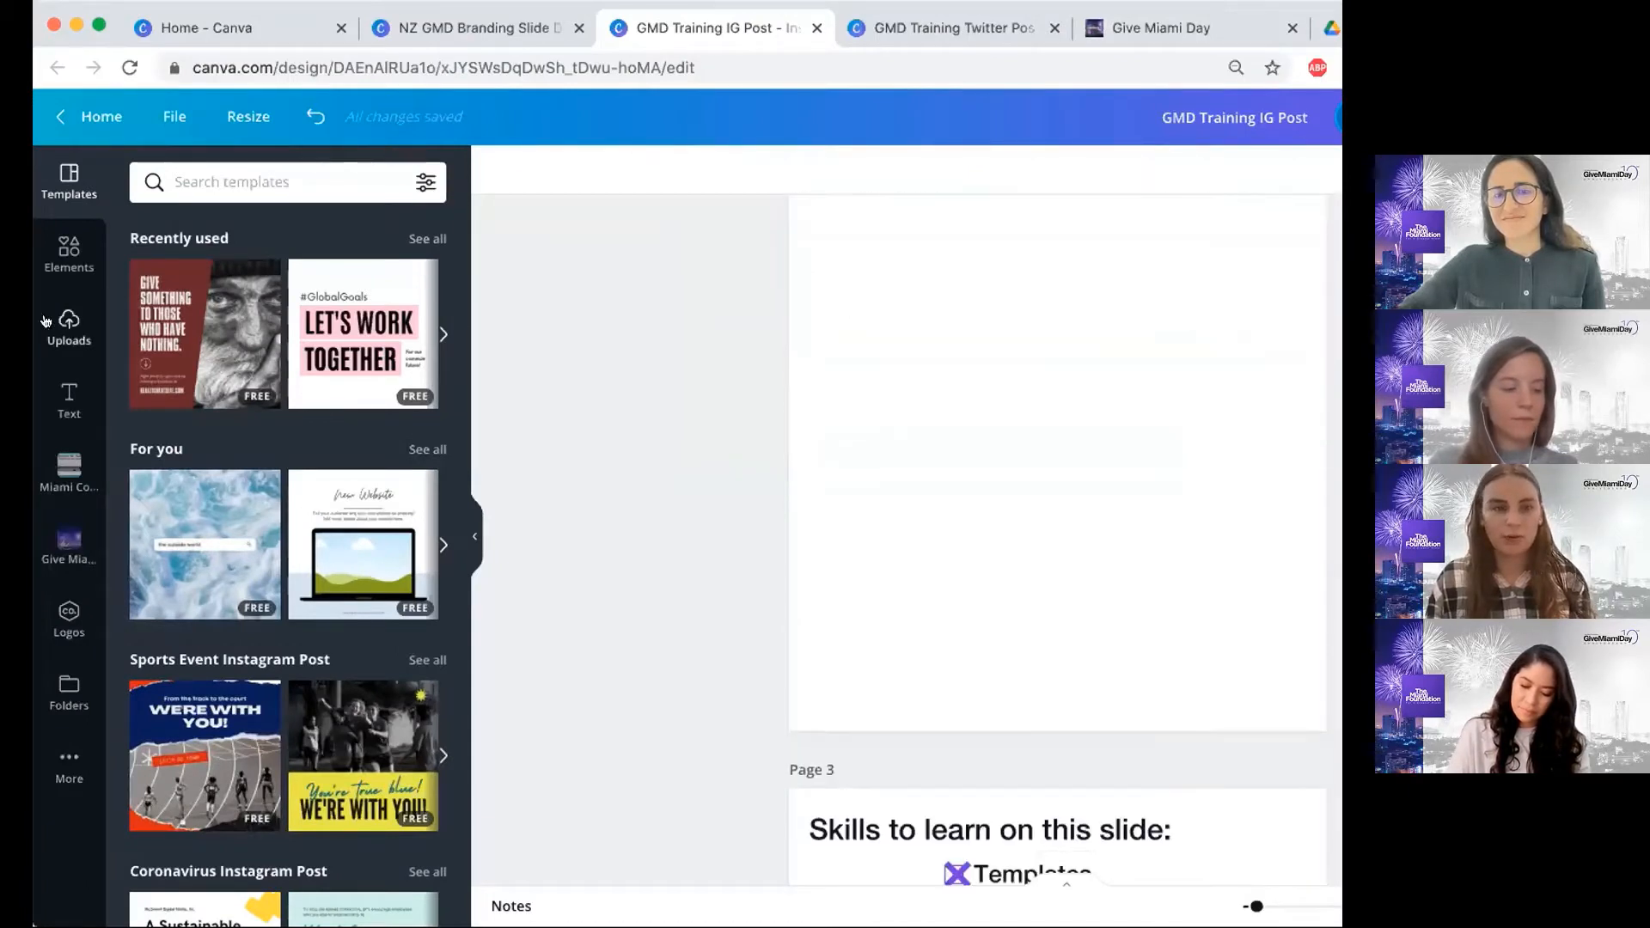
pyautogui.click(69, 260)
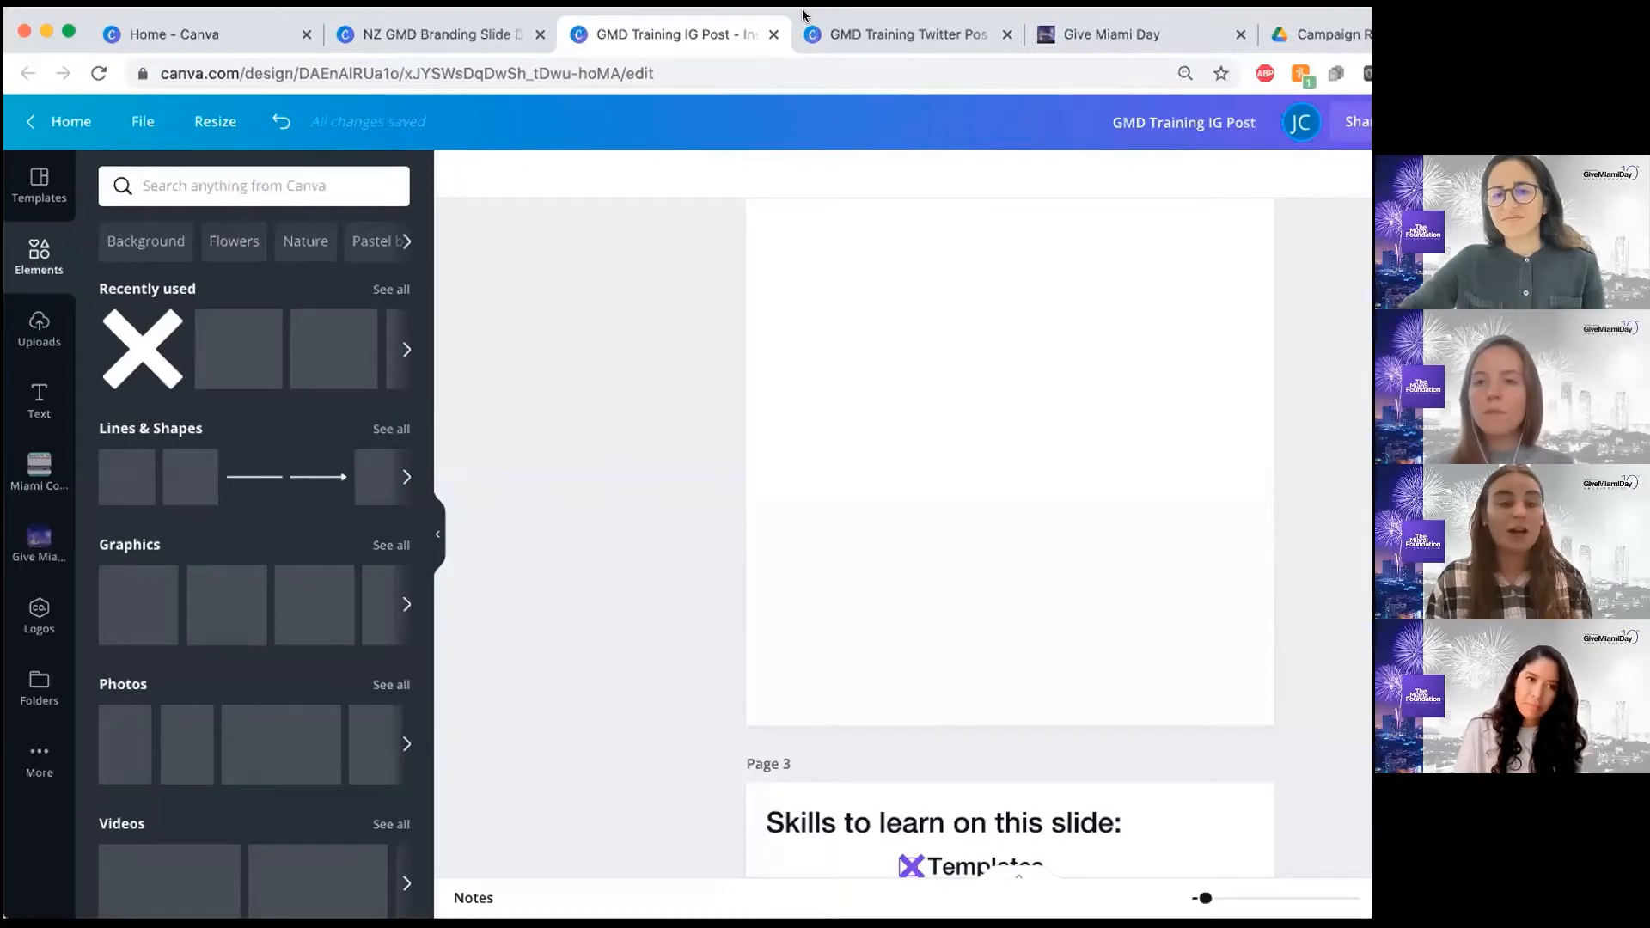
pyautogui.scroll(-1, 331, 722)
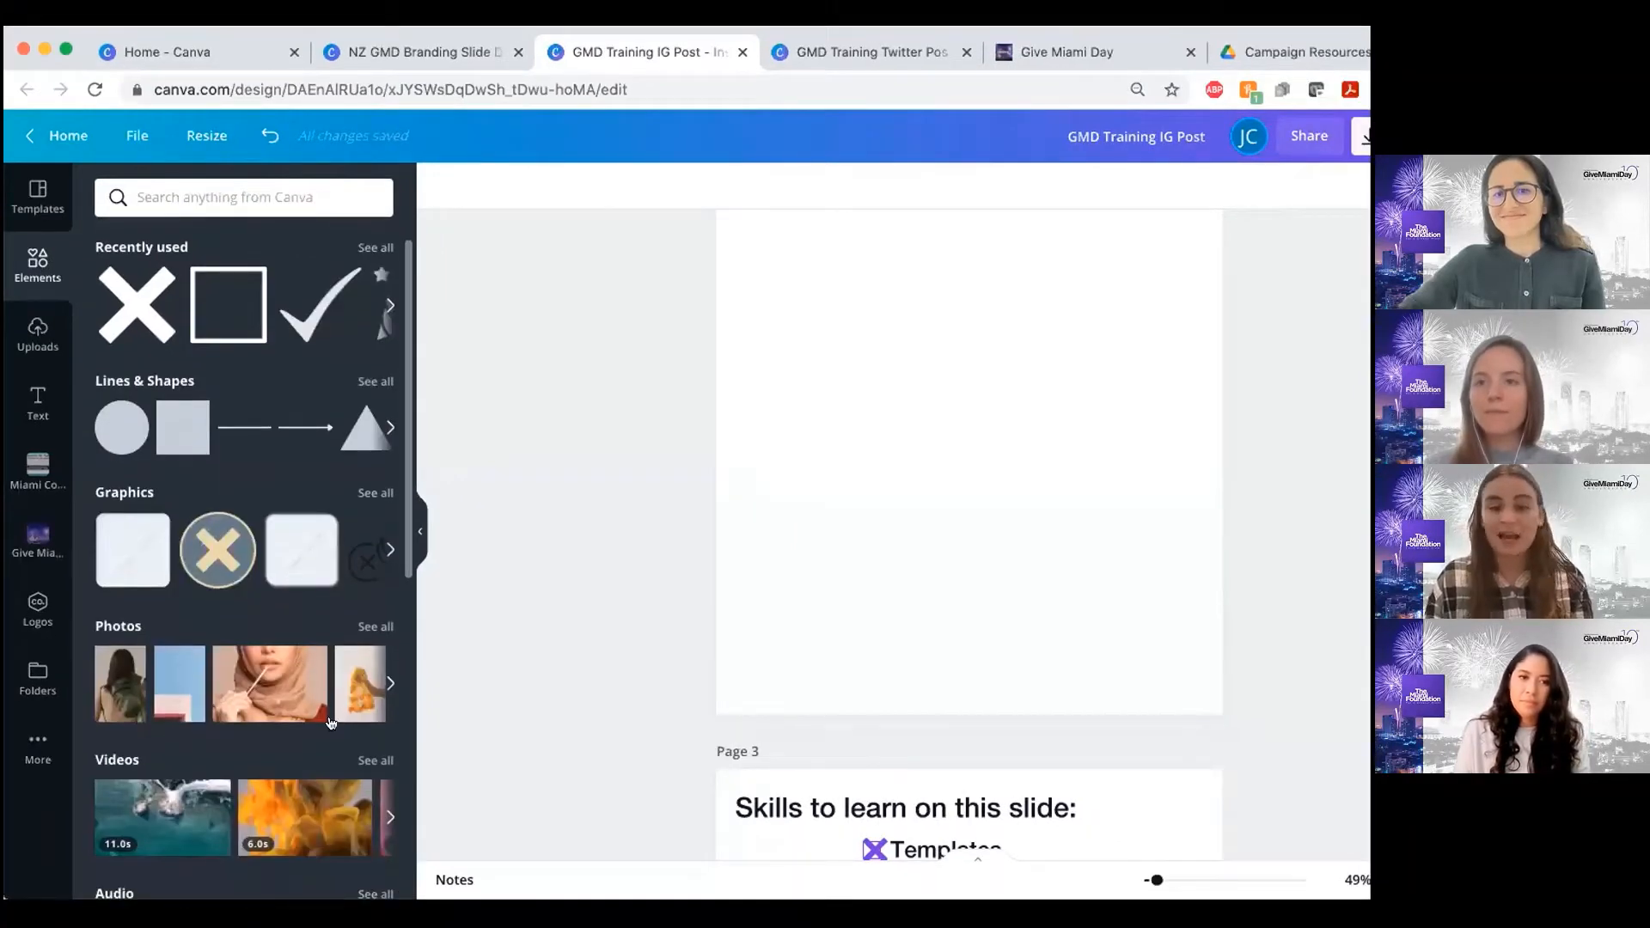
pyautogui.scroll(-4, 332, 722)
pyautogui.scroll(5, 340, 562)
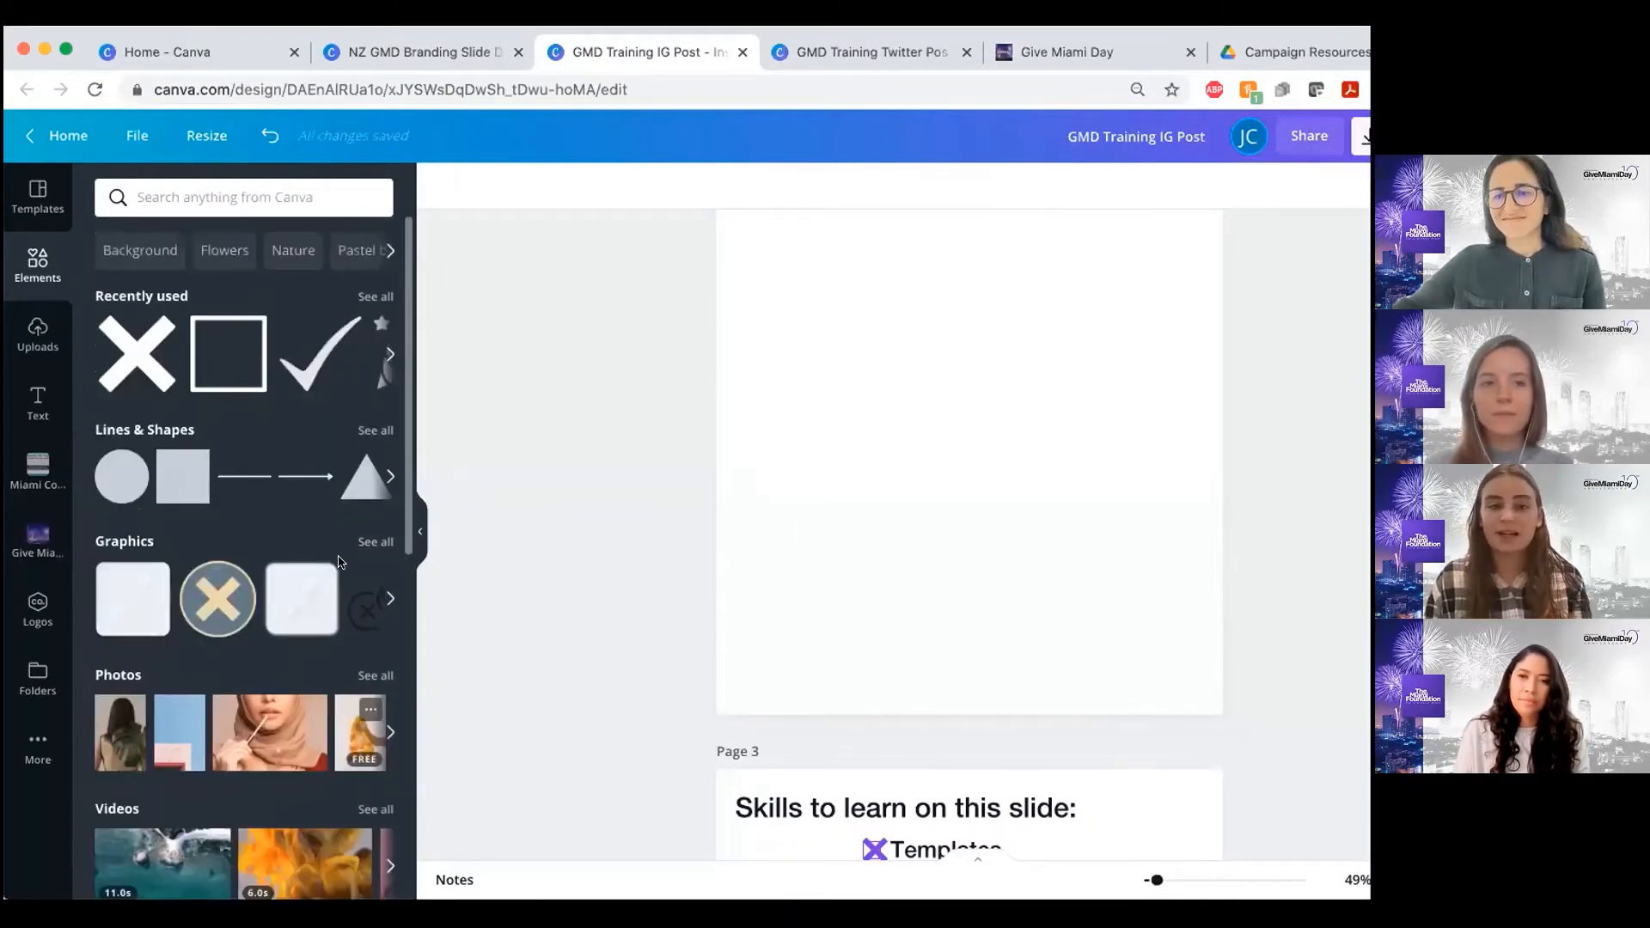
# Add the hollow square outline from the recently used elements to blank page 2
pyautogui.click(390, 354)
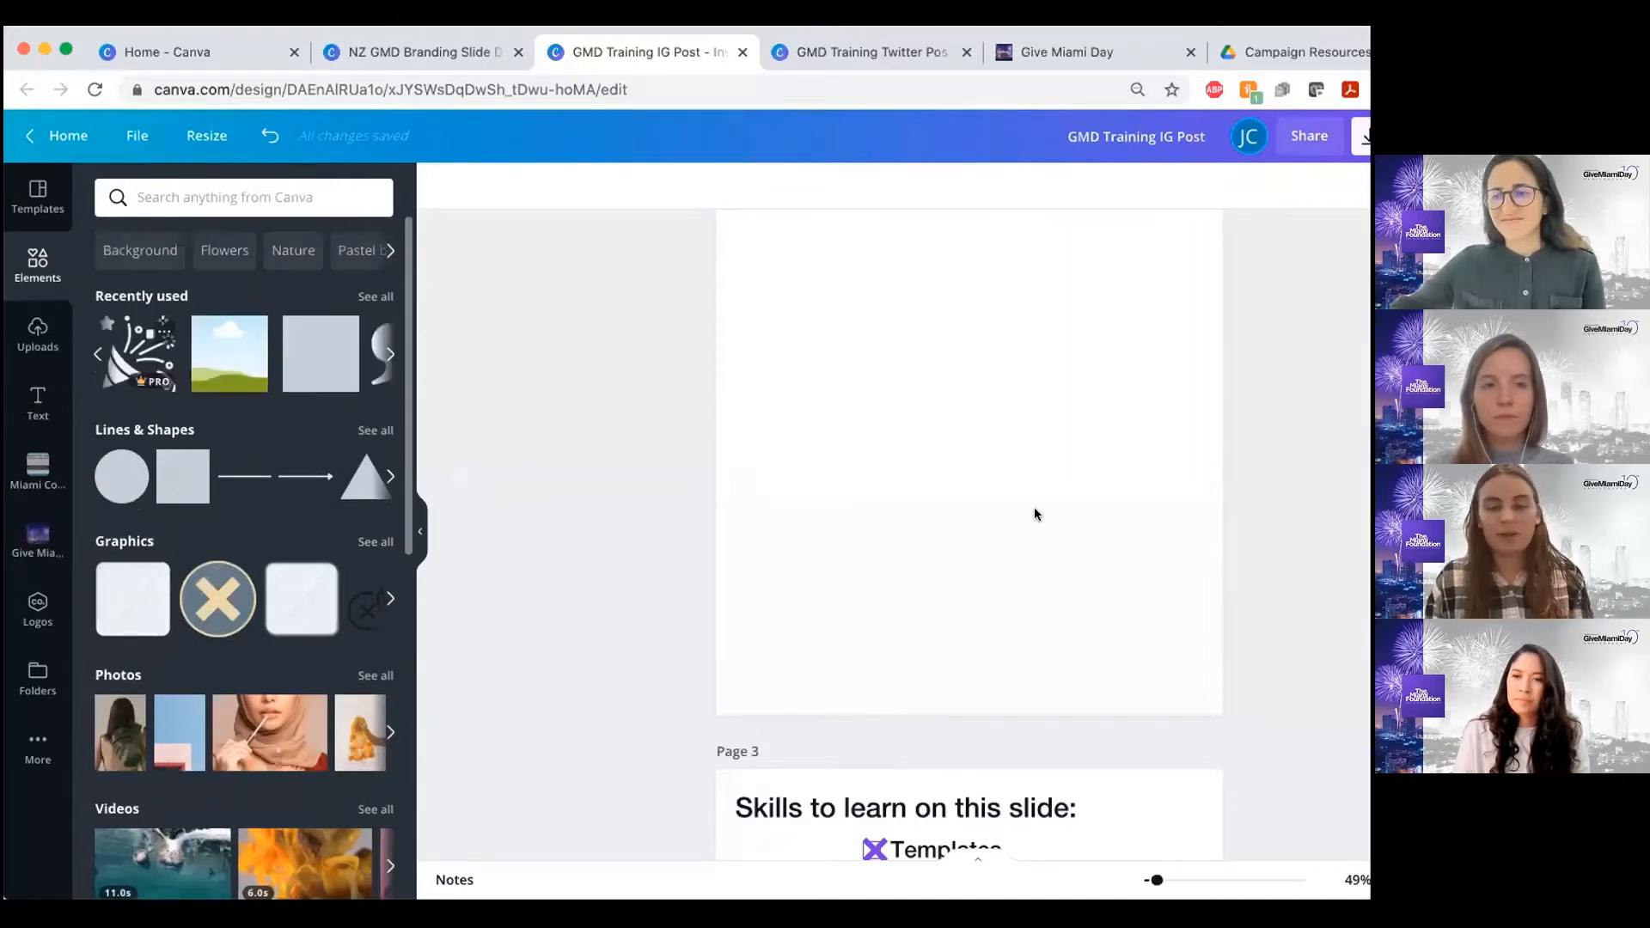
pyautogui.scroll(4, 1036, 514)
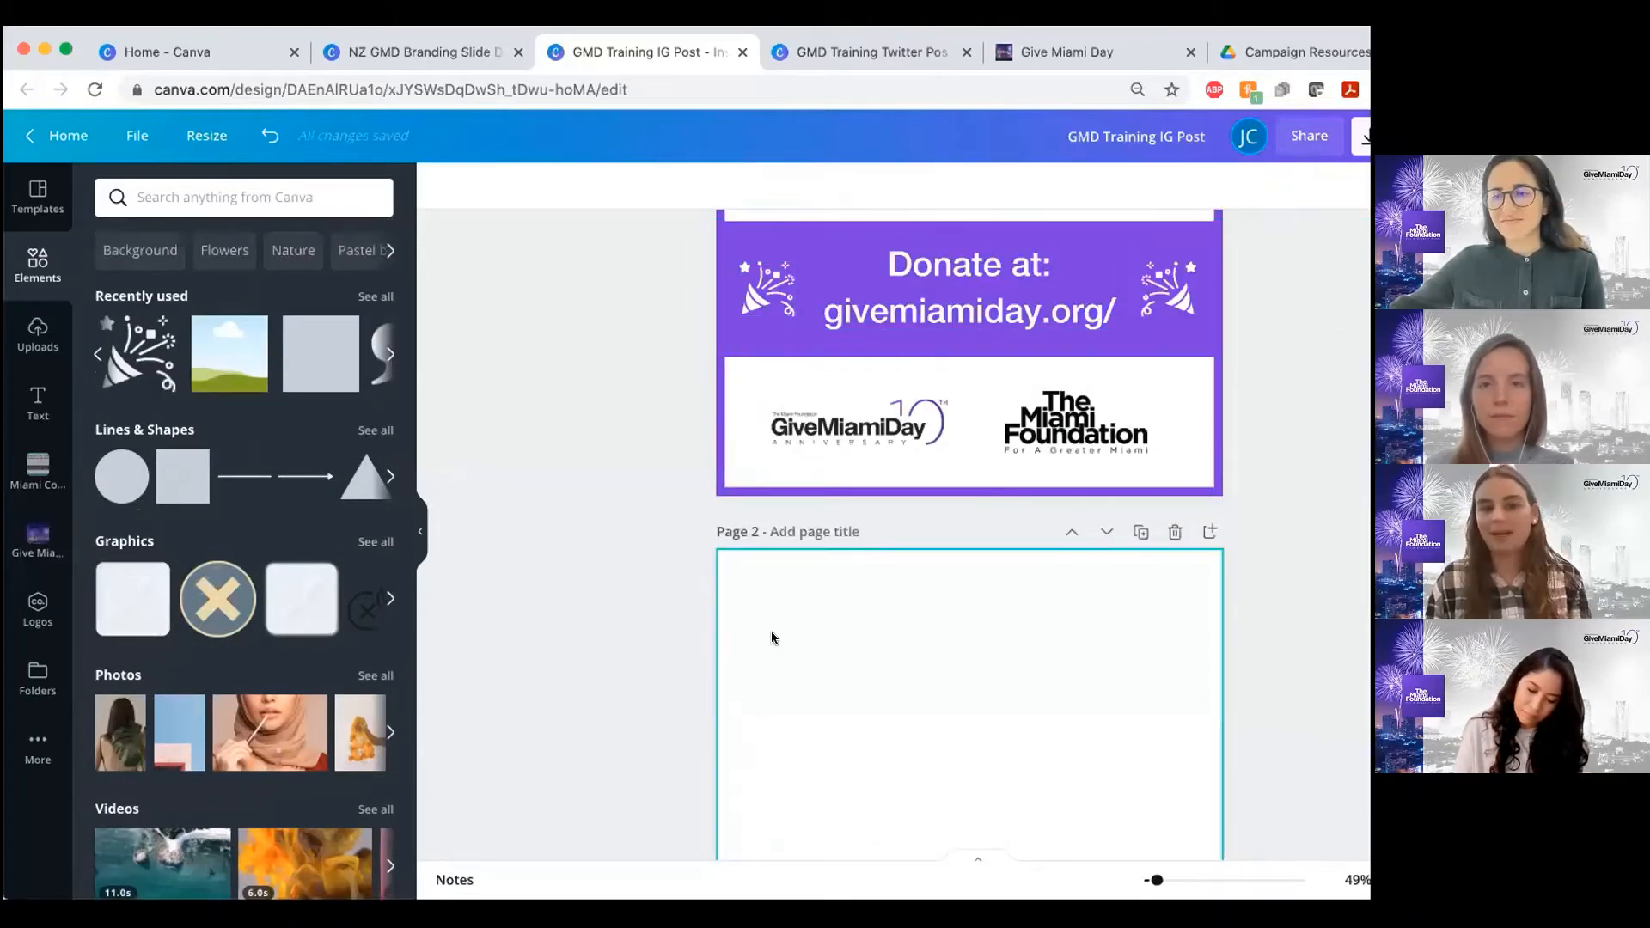
pyautogui.scroll(-3, 772, 638)
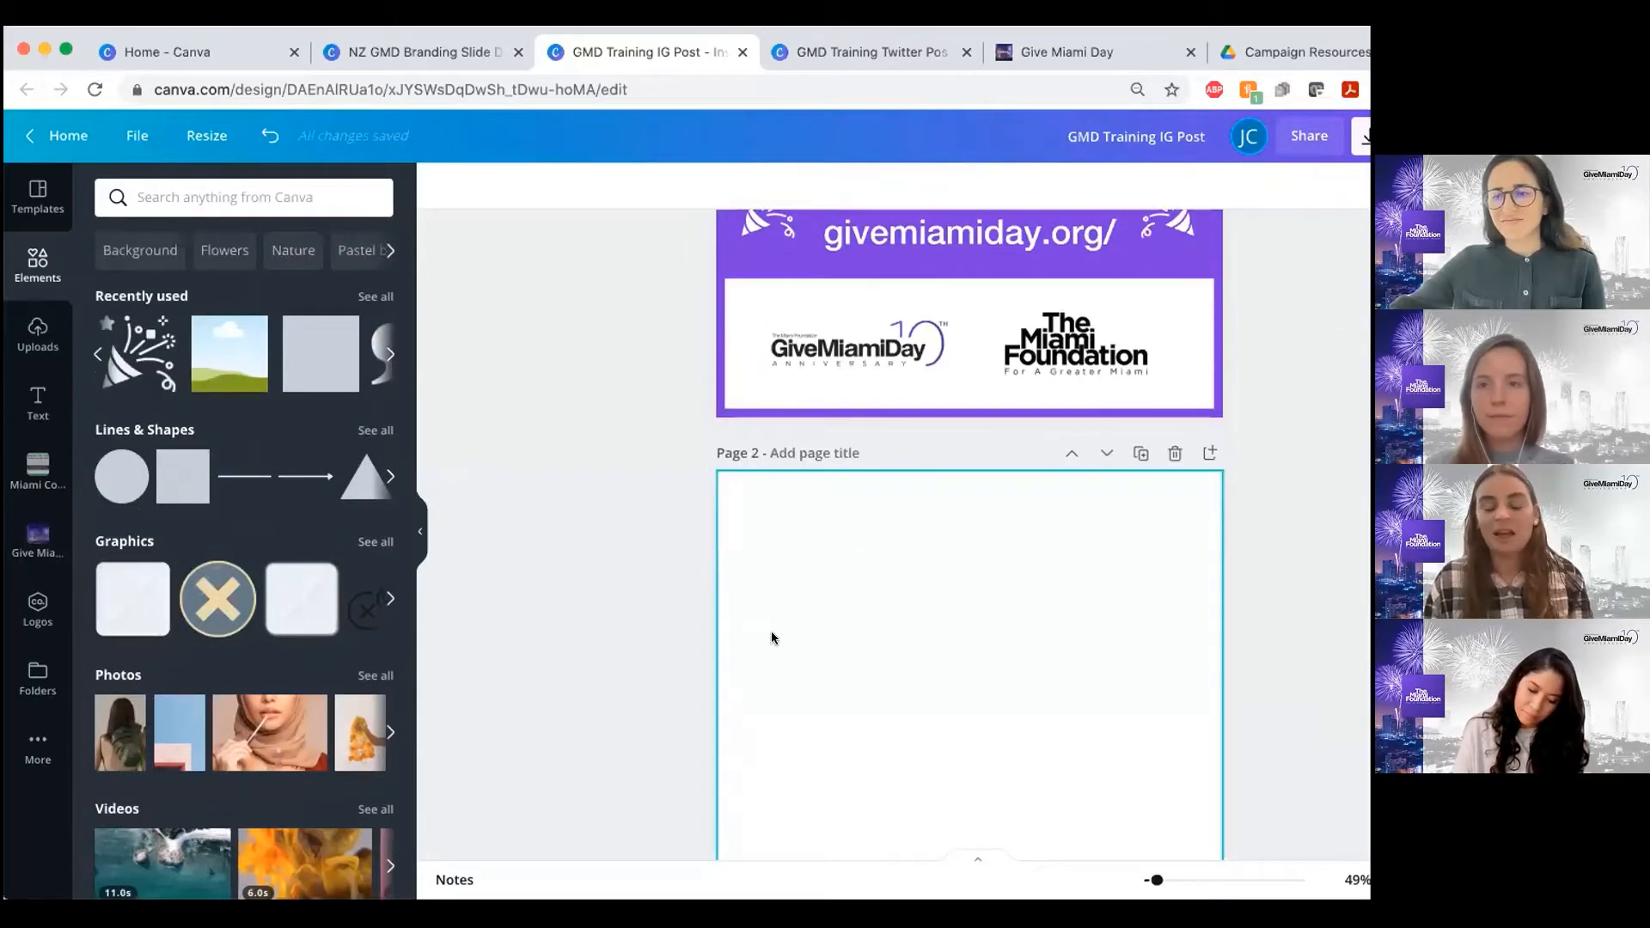
pyautogui.click(390, 356)
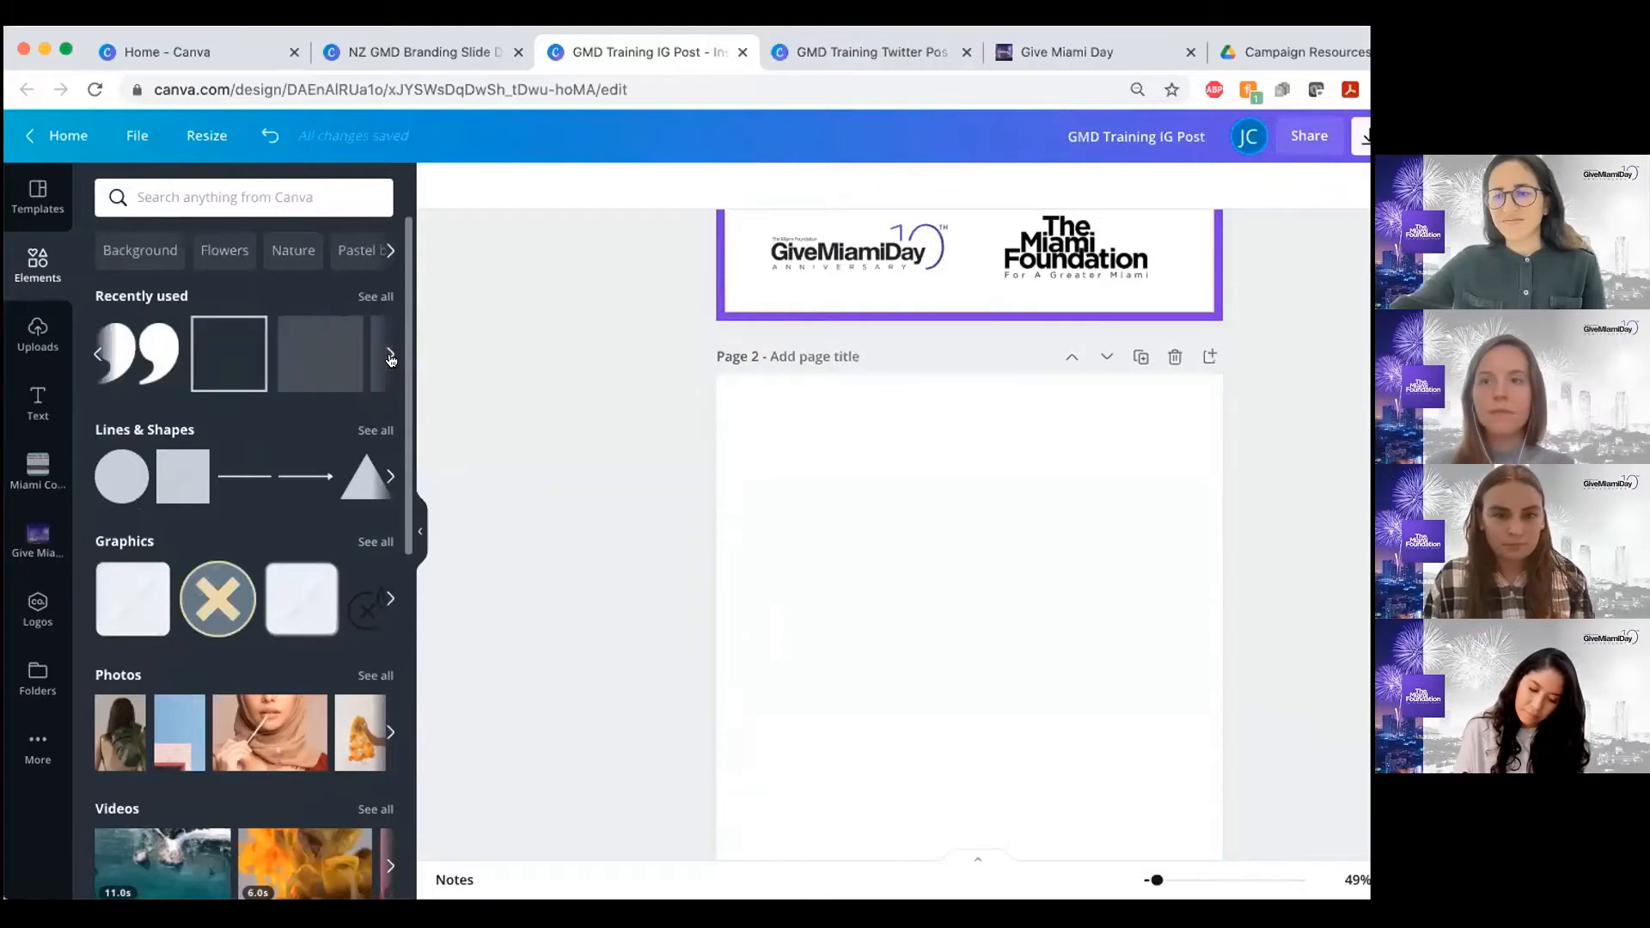
pyautogui.click(219, 370)
pyautogui.scroll(-2, 958, 509)
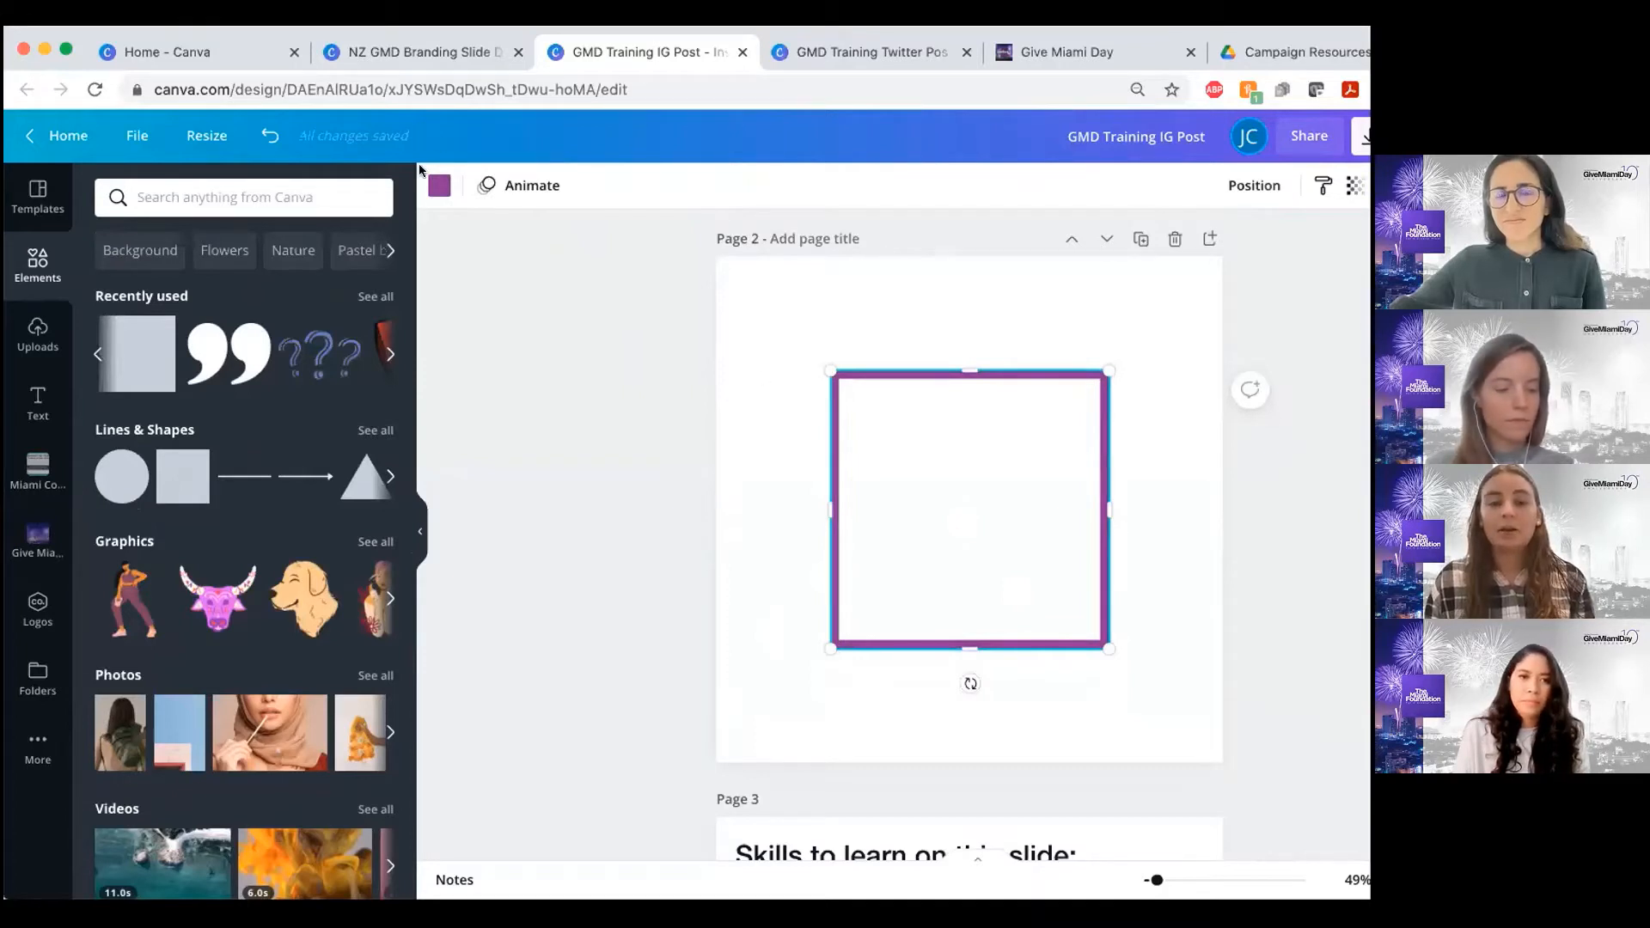
# Review the brand color palettes available for the square outline, and check the Canva home page and the shared campaign resources folder
pyautogui.click(438, 185)
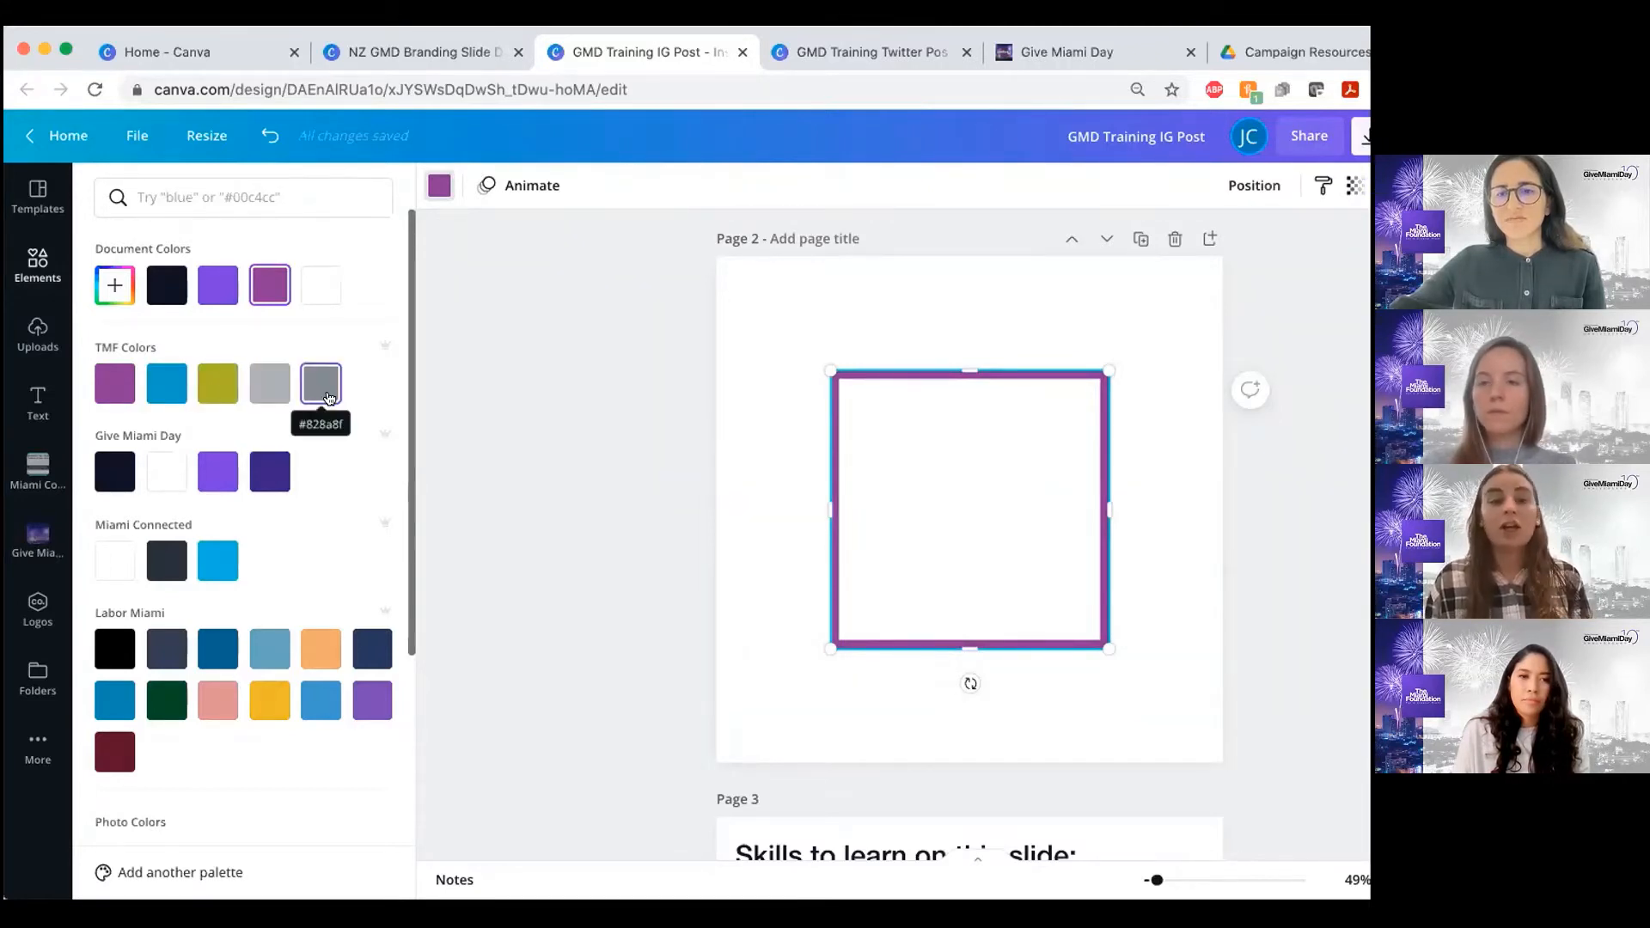
pyautogui.click(218, 52)
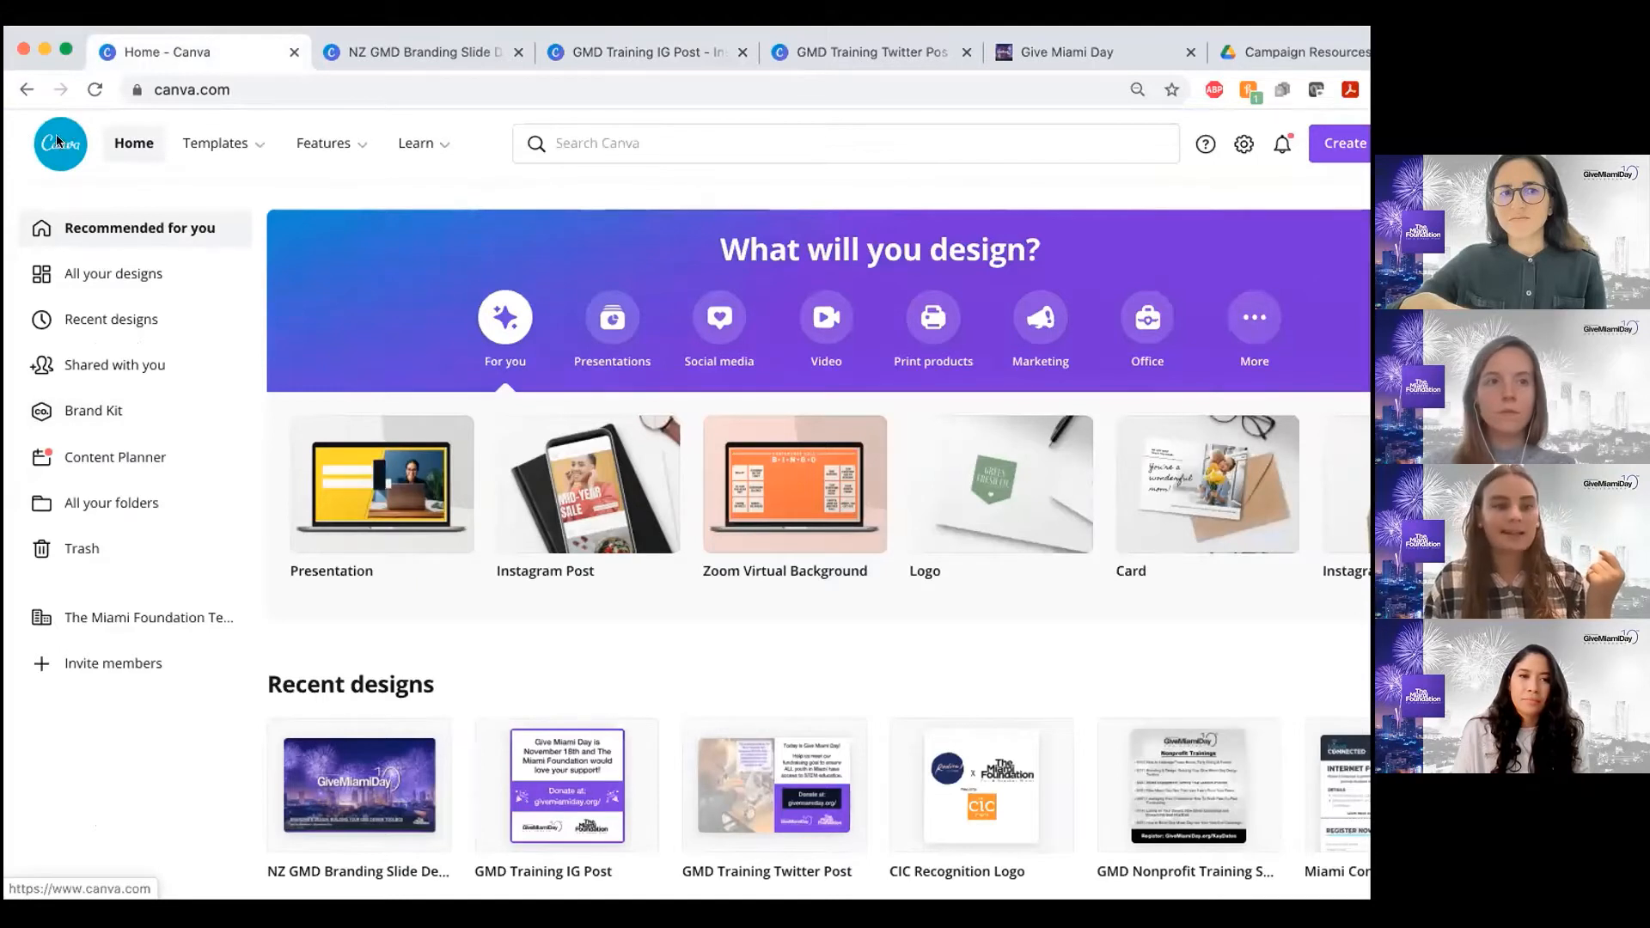
pyautogui.click(662, 59)
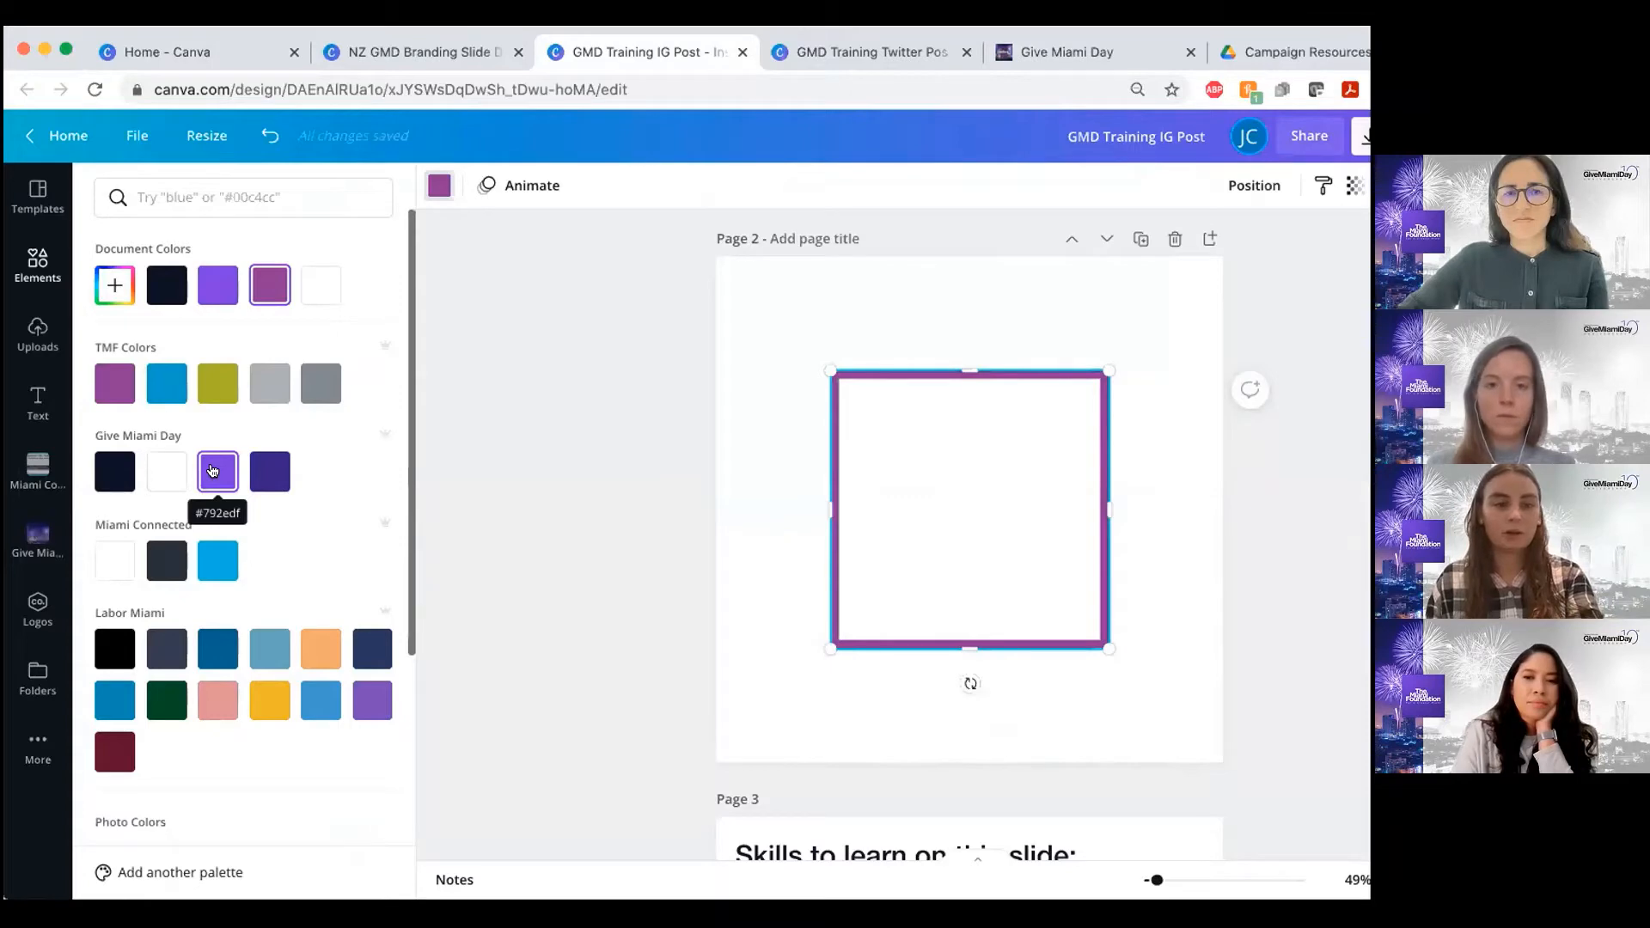
pyautogui.click(212, 470)
pyautogui.click(1289, 51)
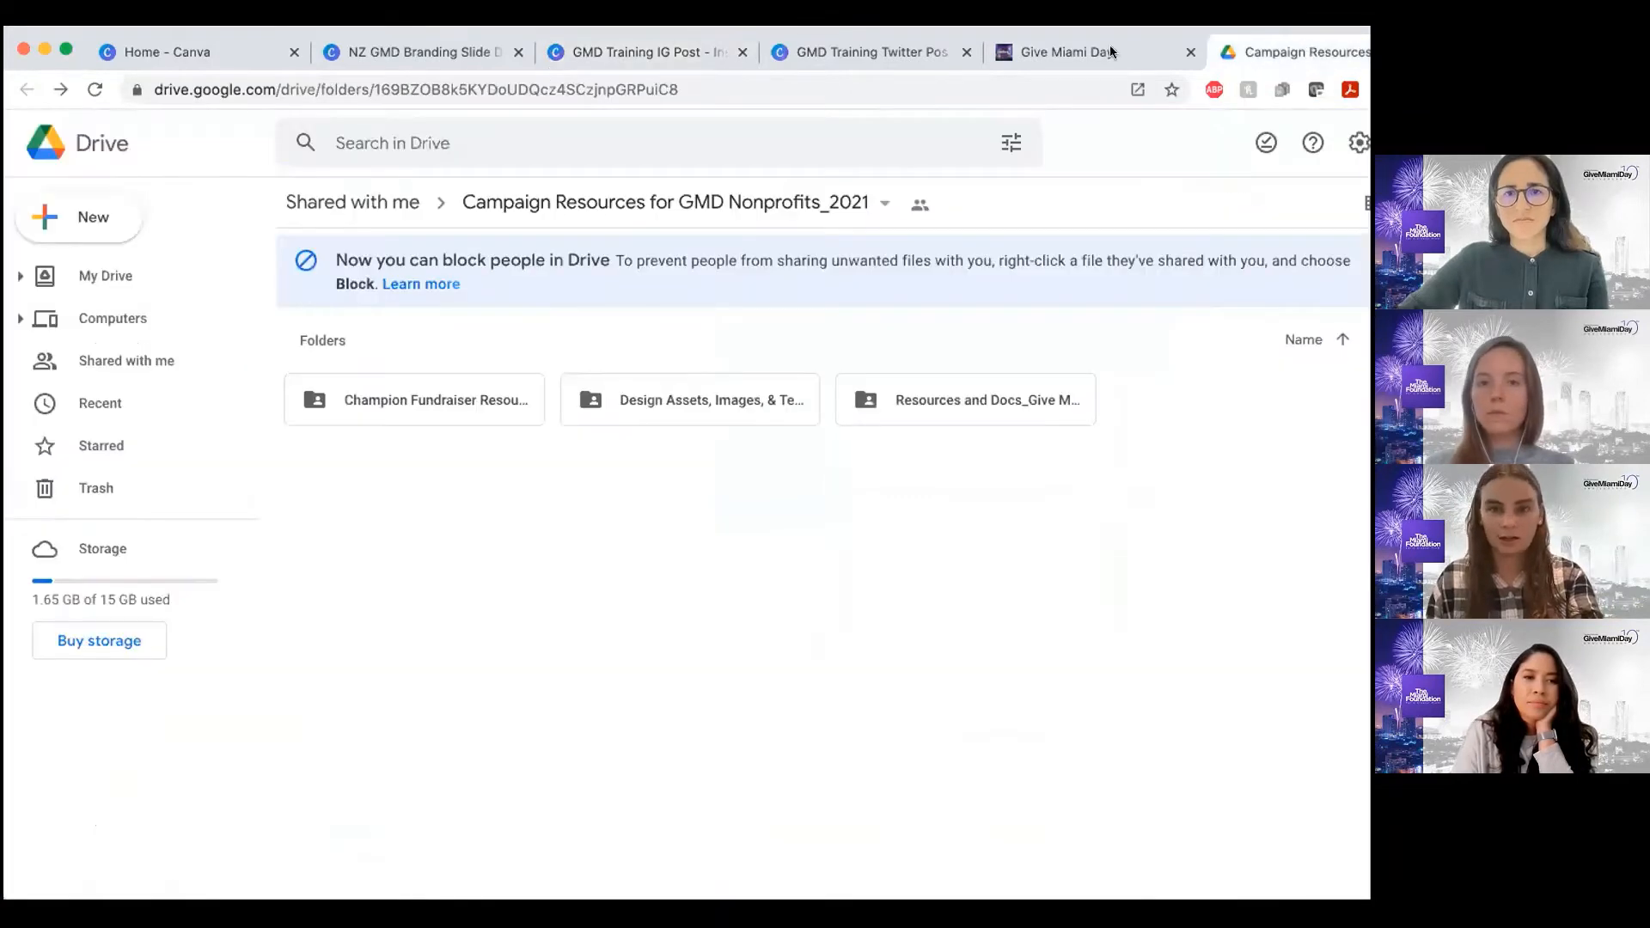
pyautogui.click(641, 55)
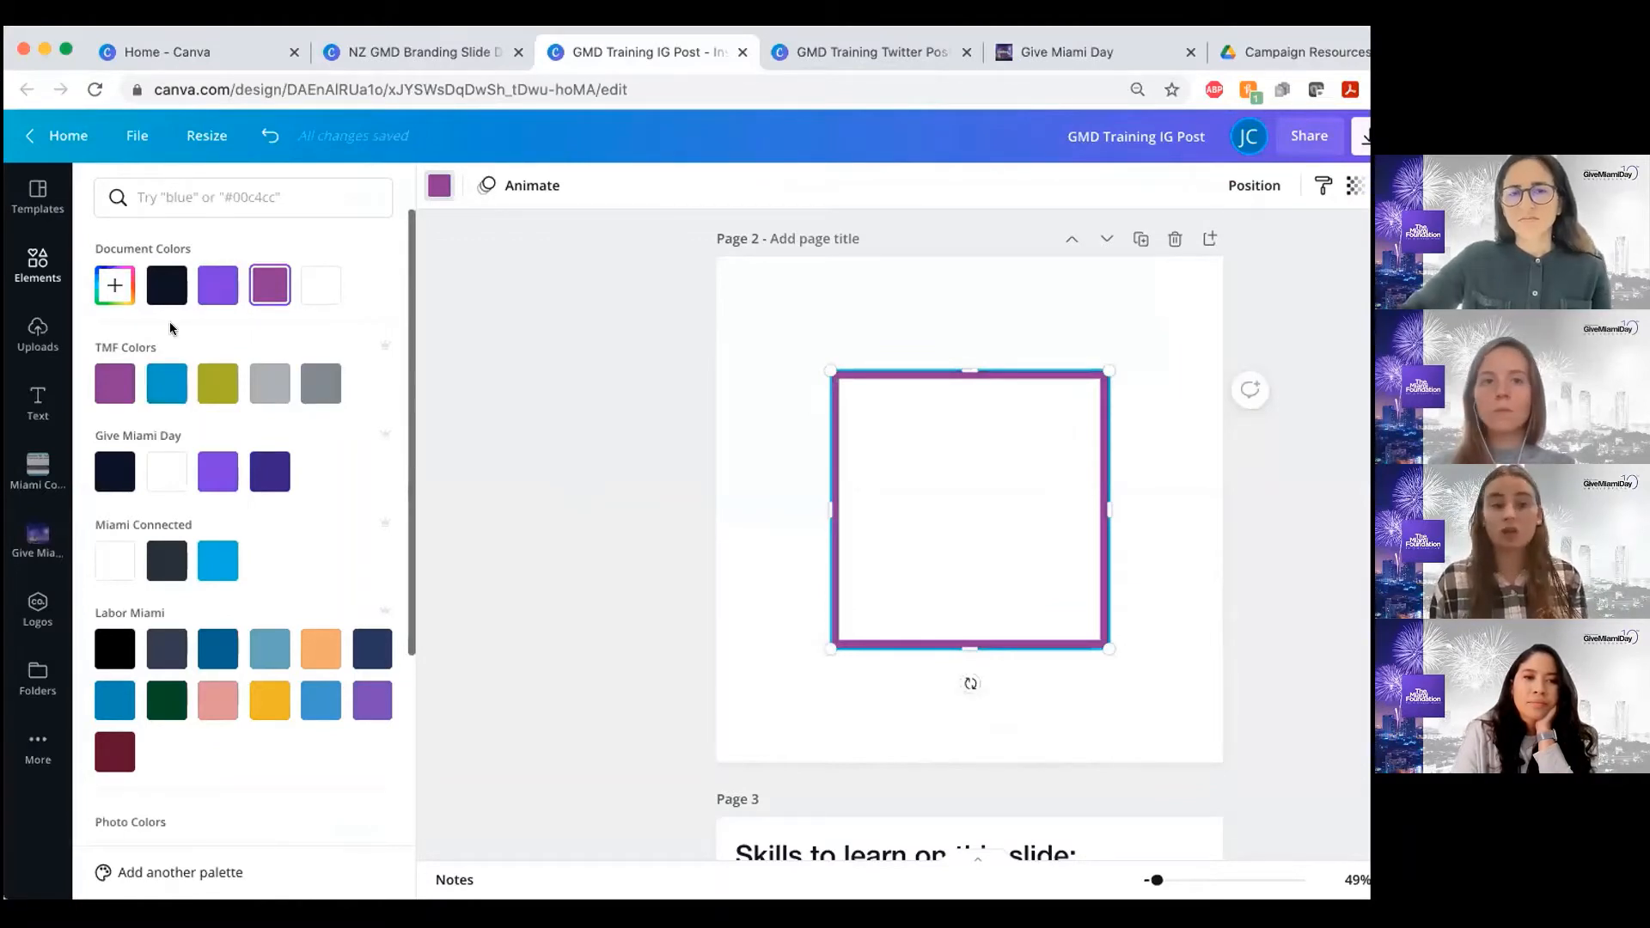
# View the custom color picker for the square outline, and recolor the outline with the brighter purple document color
pyautogui.click(116, 297)
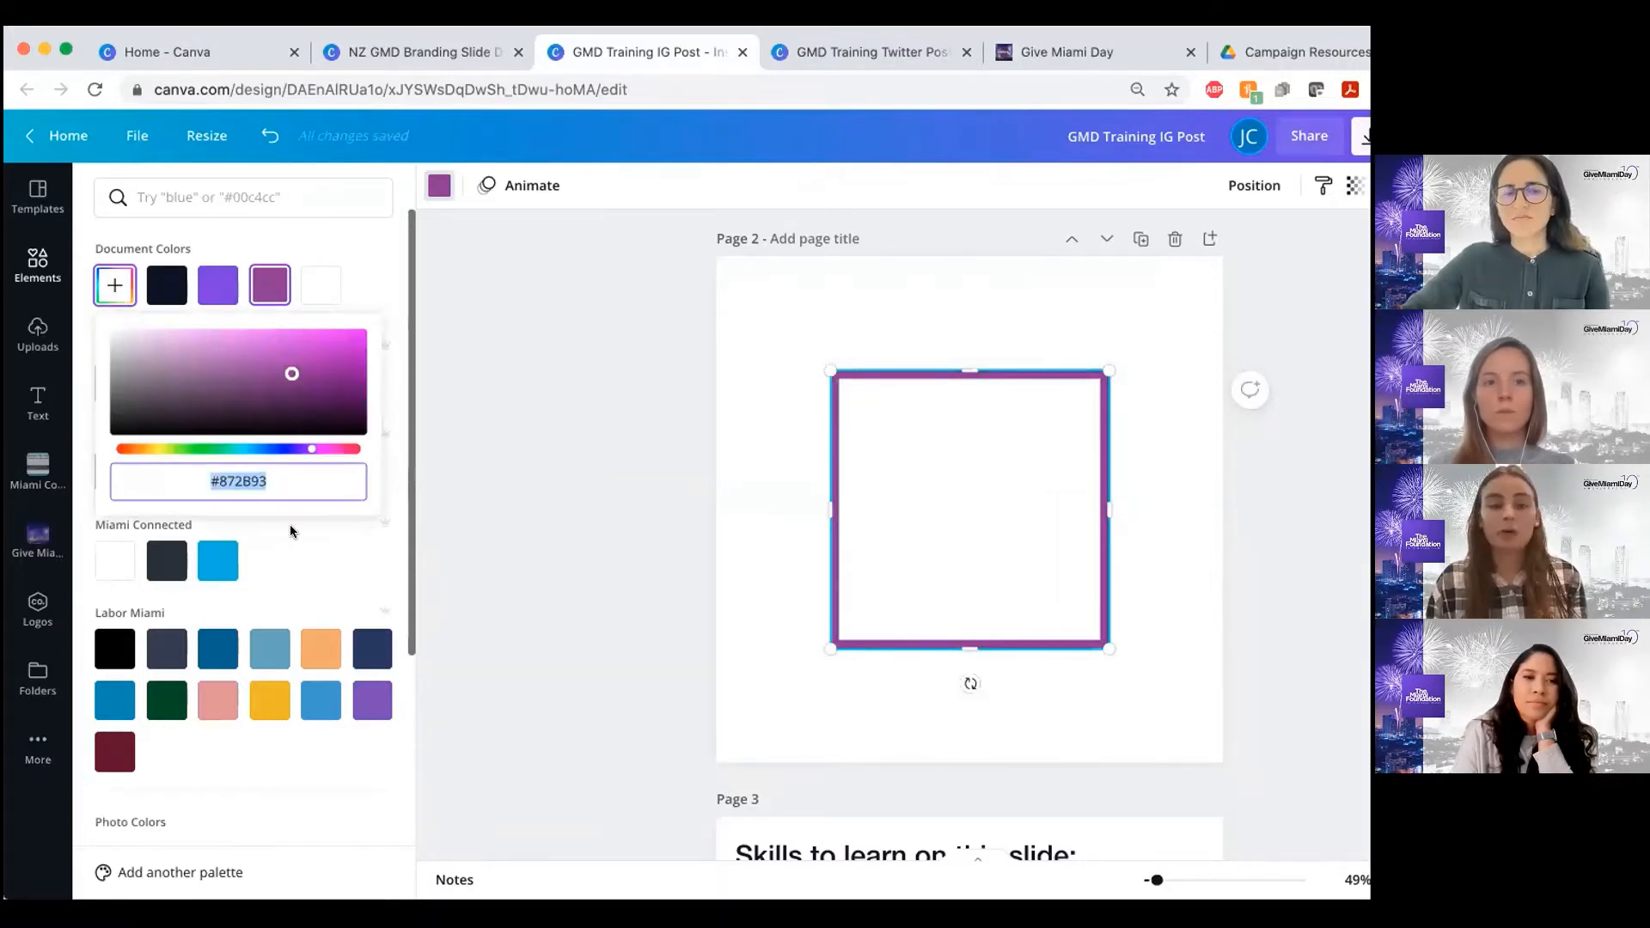
pyautogui.click(355, 285)
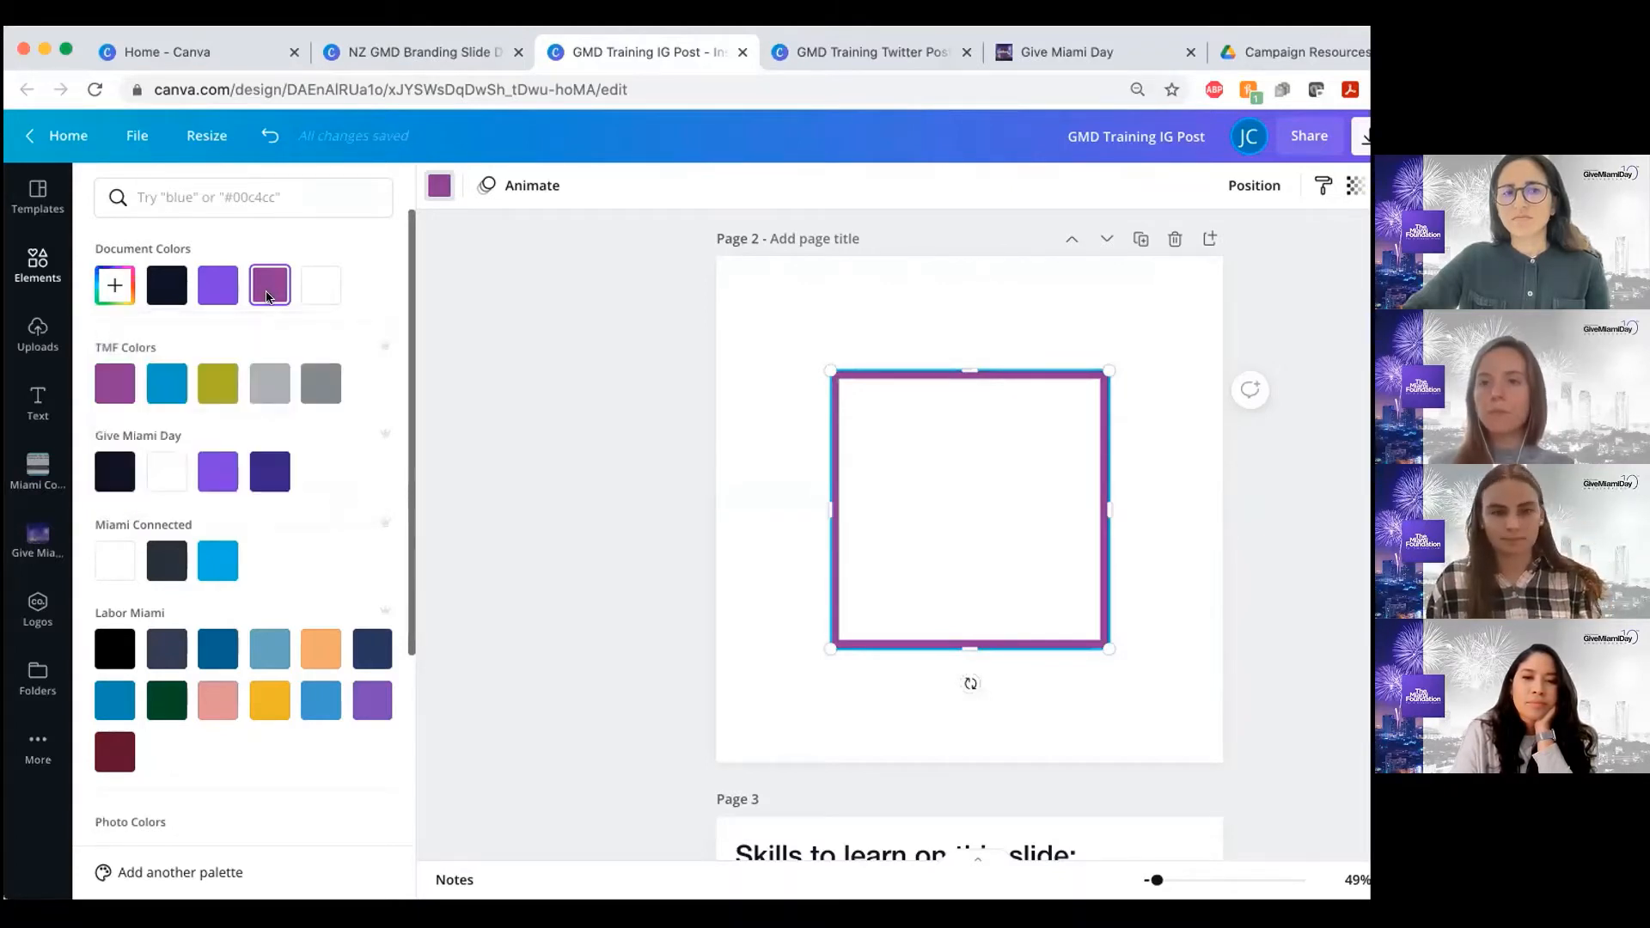
pyautogui.click(220, 292)
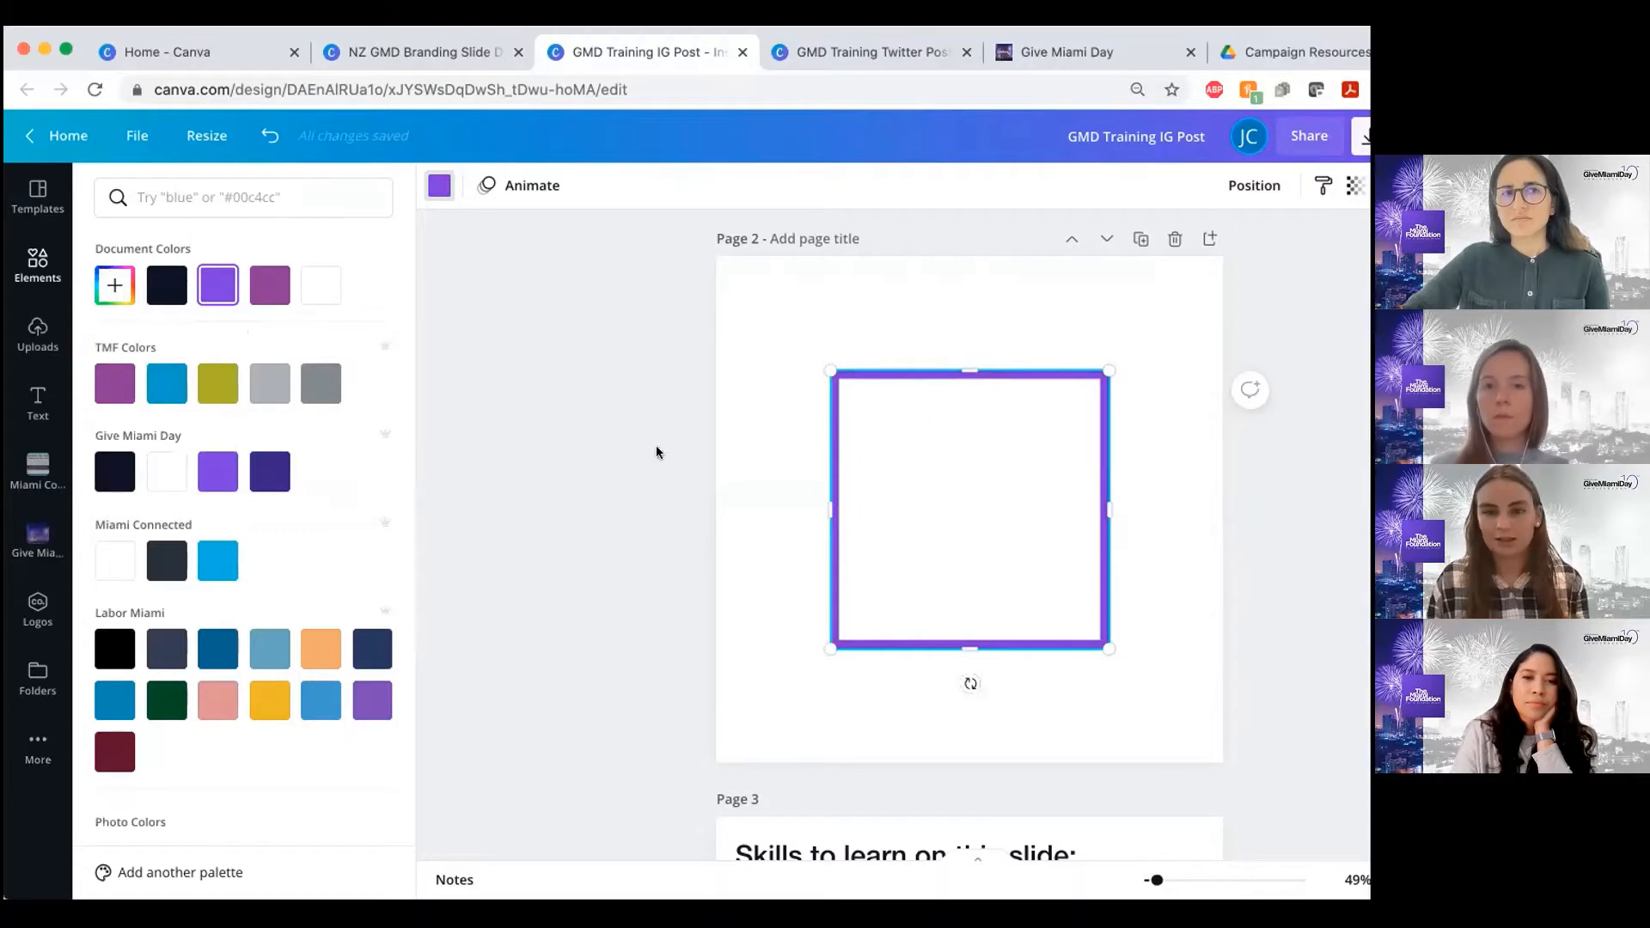
pyautogui.click(580, 417)
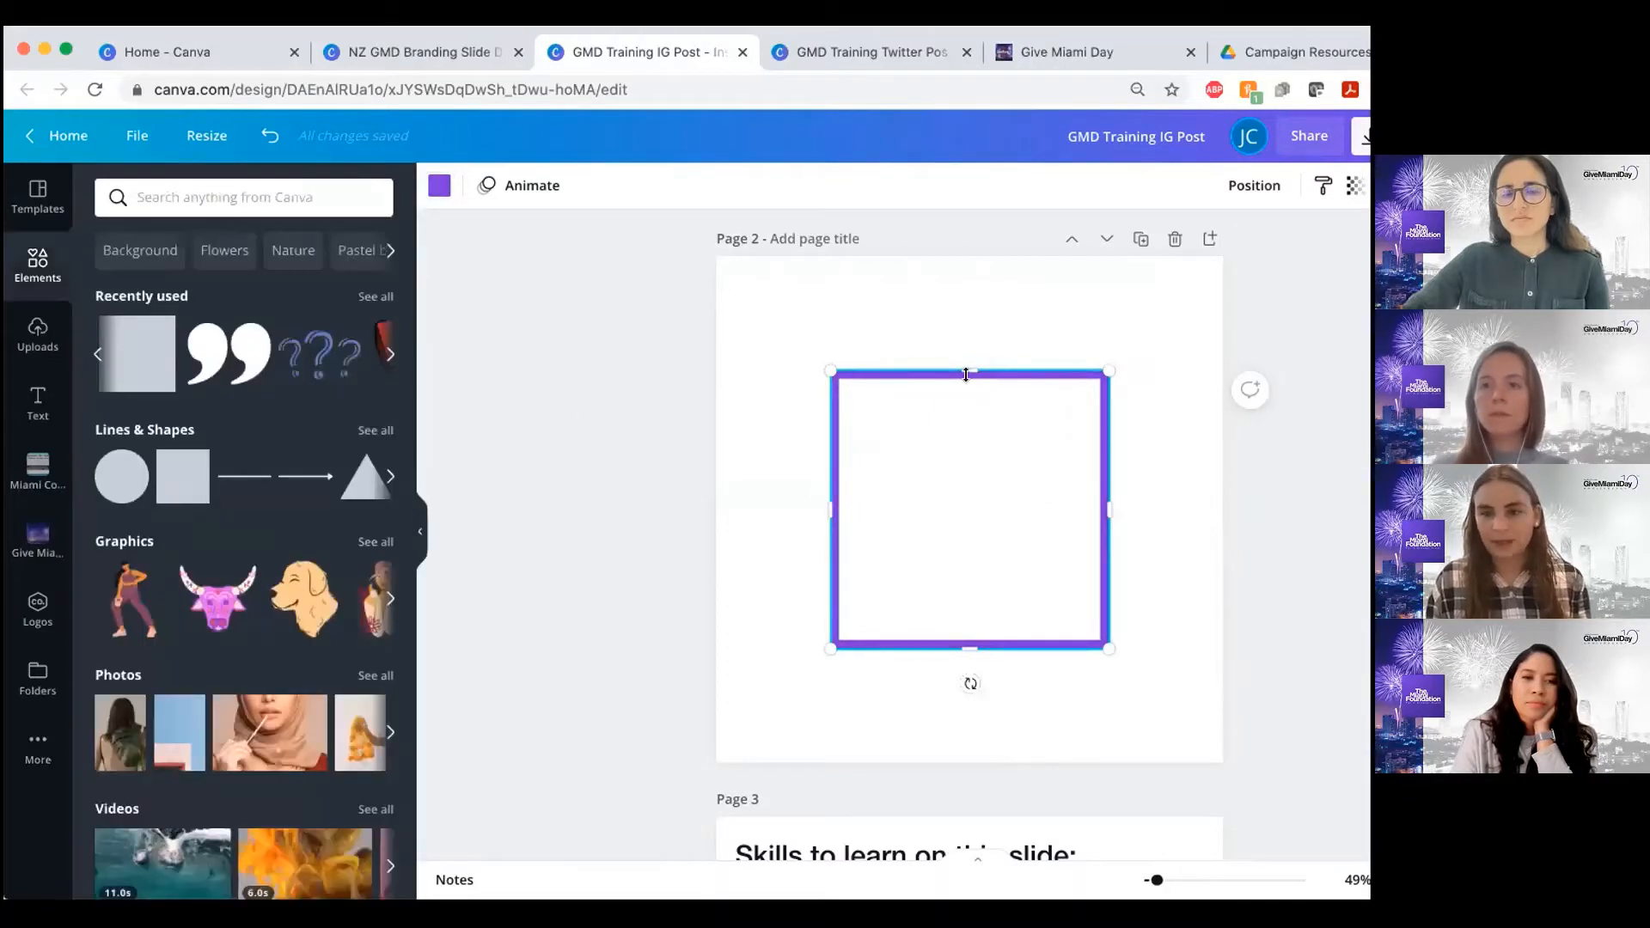
# Stretch the purple square outline to all four edges of page 2 so it forms a full-page border
pyautogui.moveTo(966, 259); pyautogui.dragTo(965, 251)
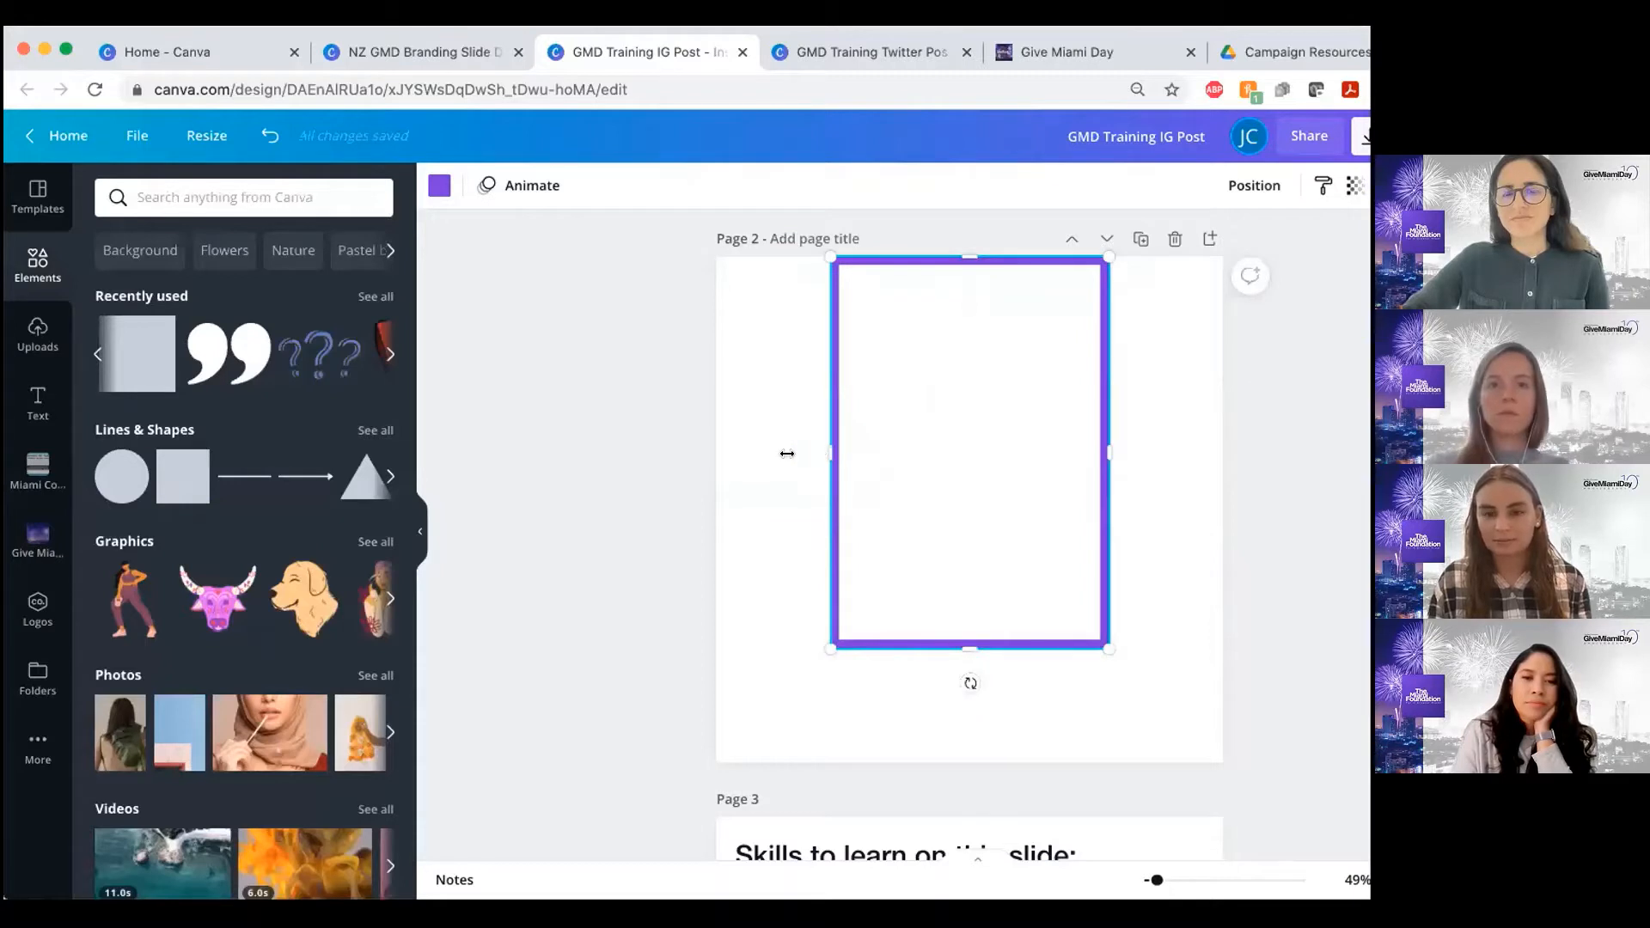
pyautogui.moveTo(788, 453); pyautogui.dragTo(710, 461)
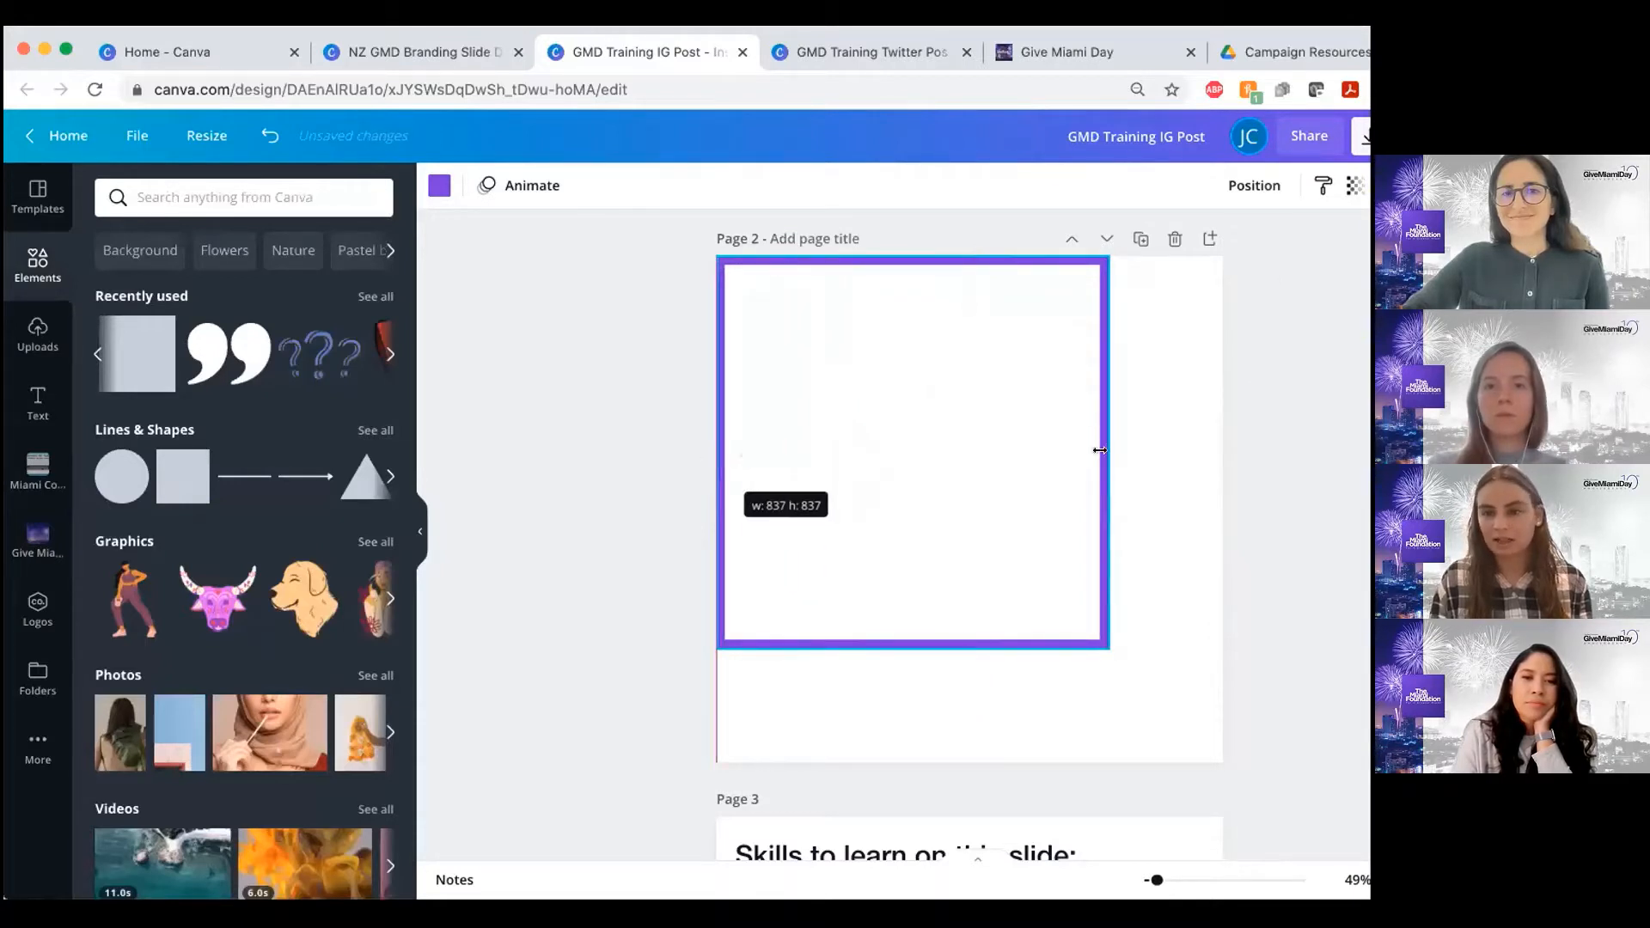
pyautogui.moveTo(1110, 453); pyautogui.dragTo(1223, 453)
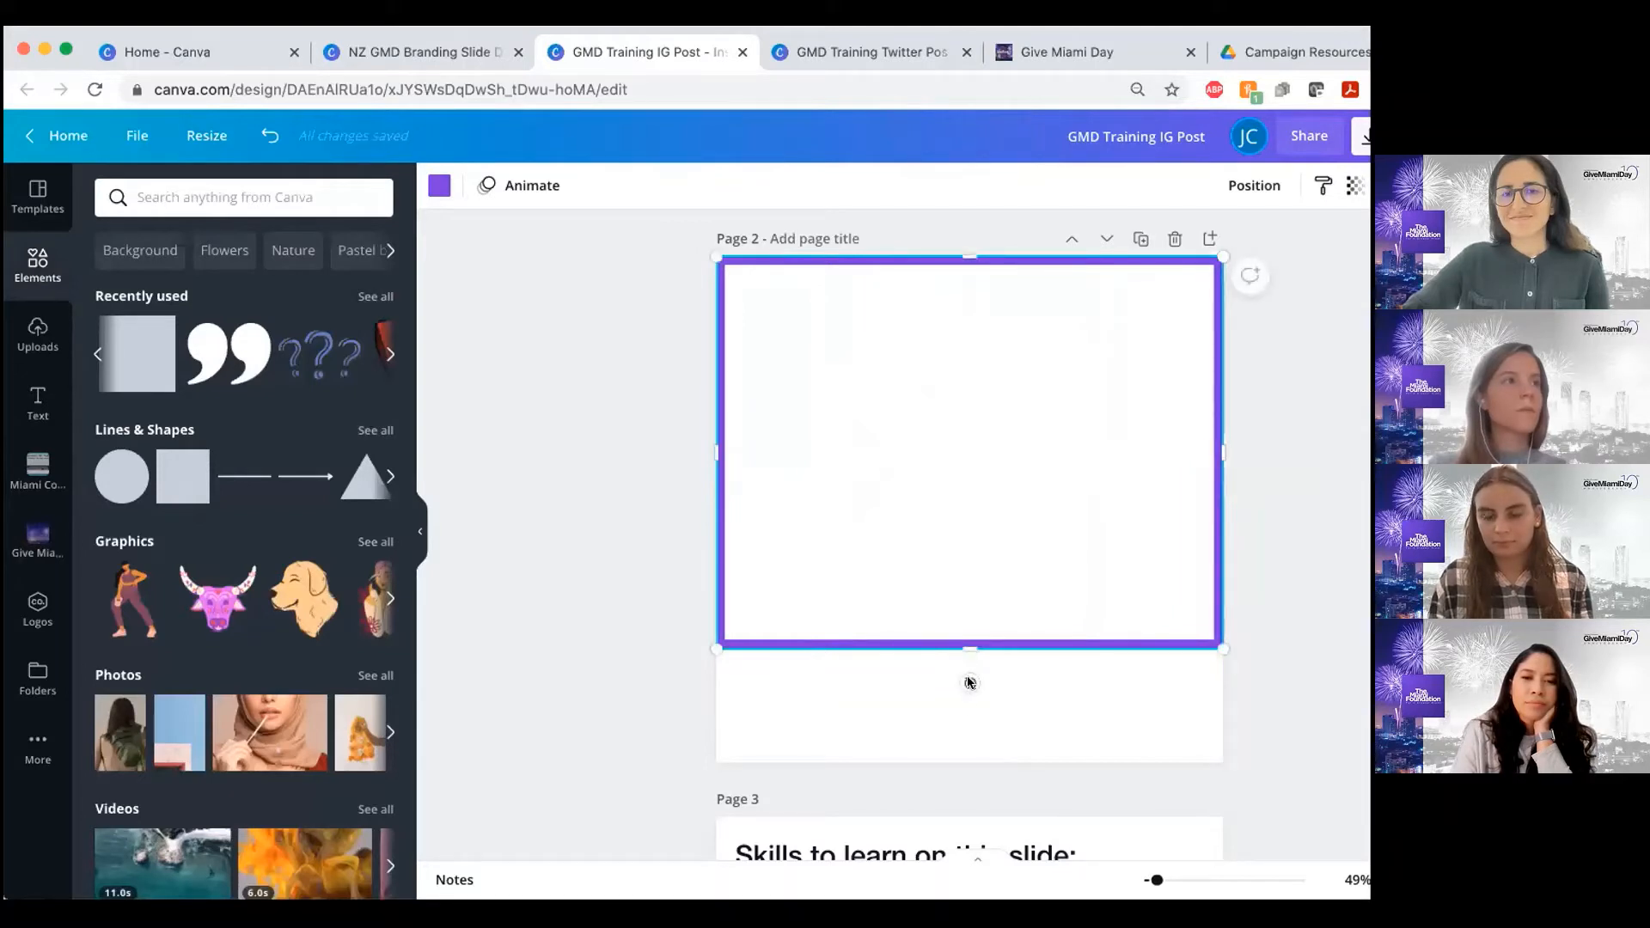
pyautogui.moveTo(969, 649); pyautogui.dragTo(959, 763)
# Mark Colored Elements as covered in the page 3 skills list by moving its purple X onto the checkbox
pyautogui.scroll(5, 619, 493)
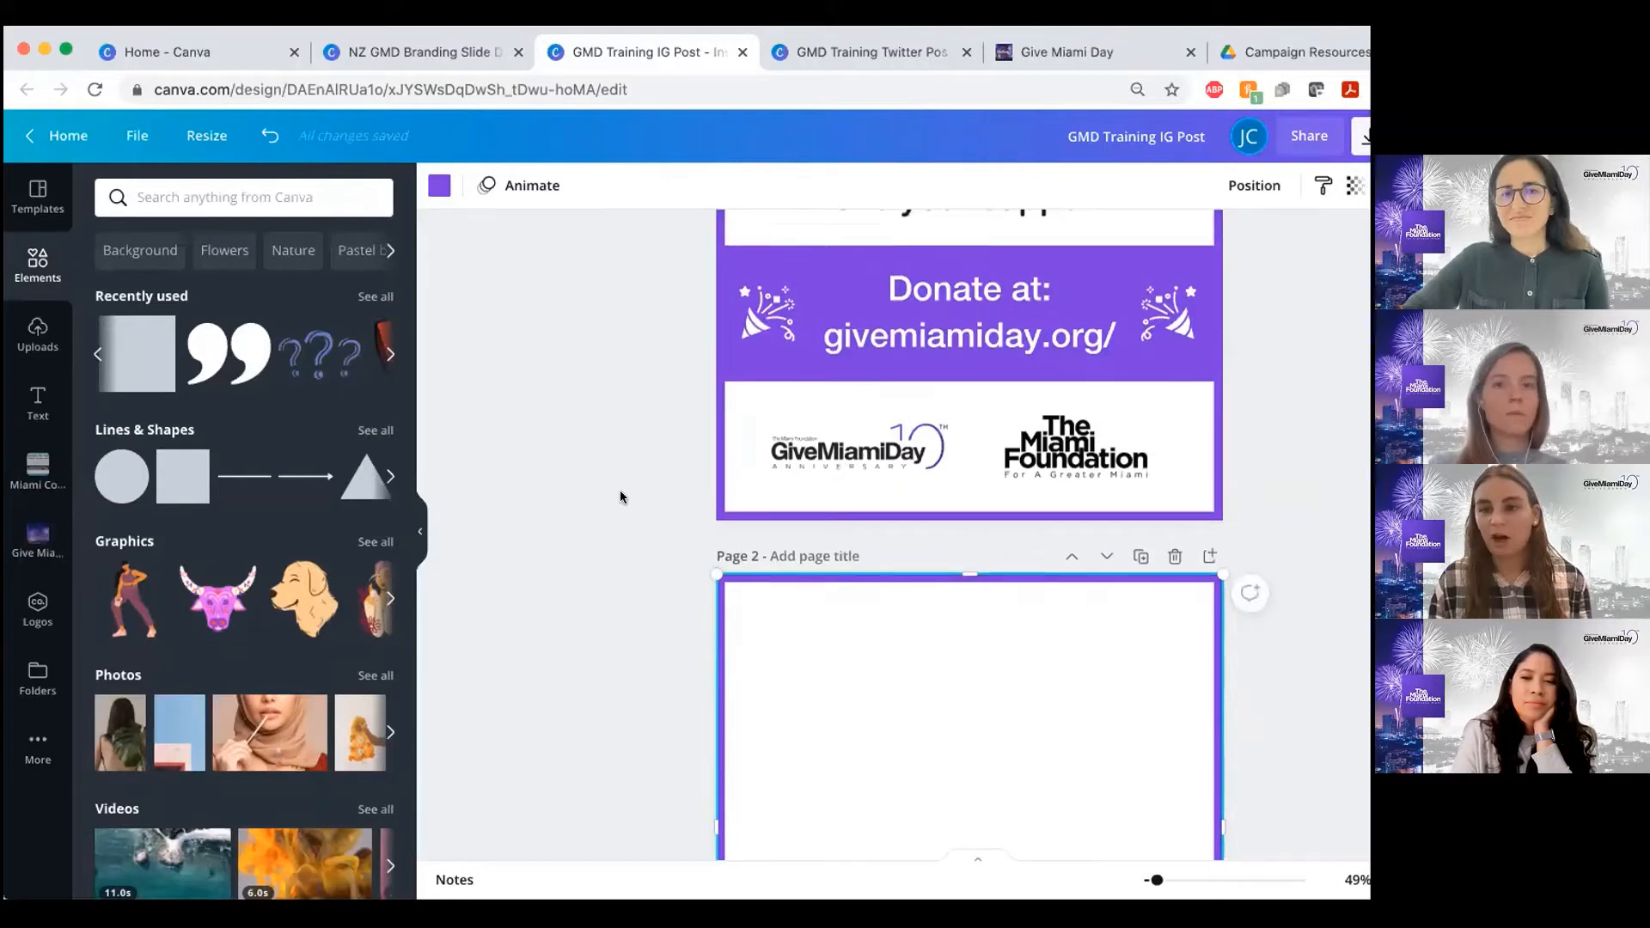
pyautogui.scroll(-8, 618, 493)
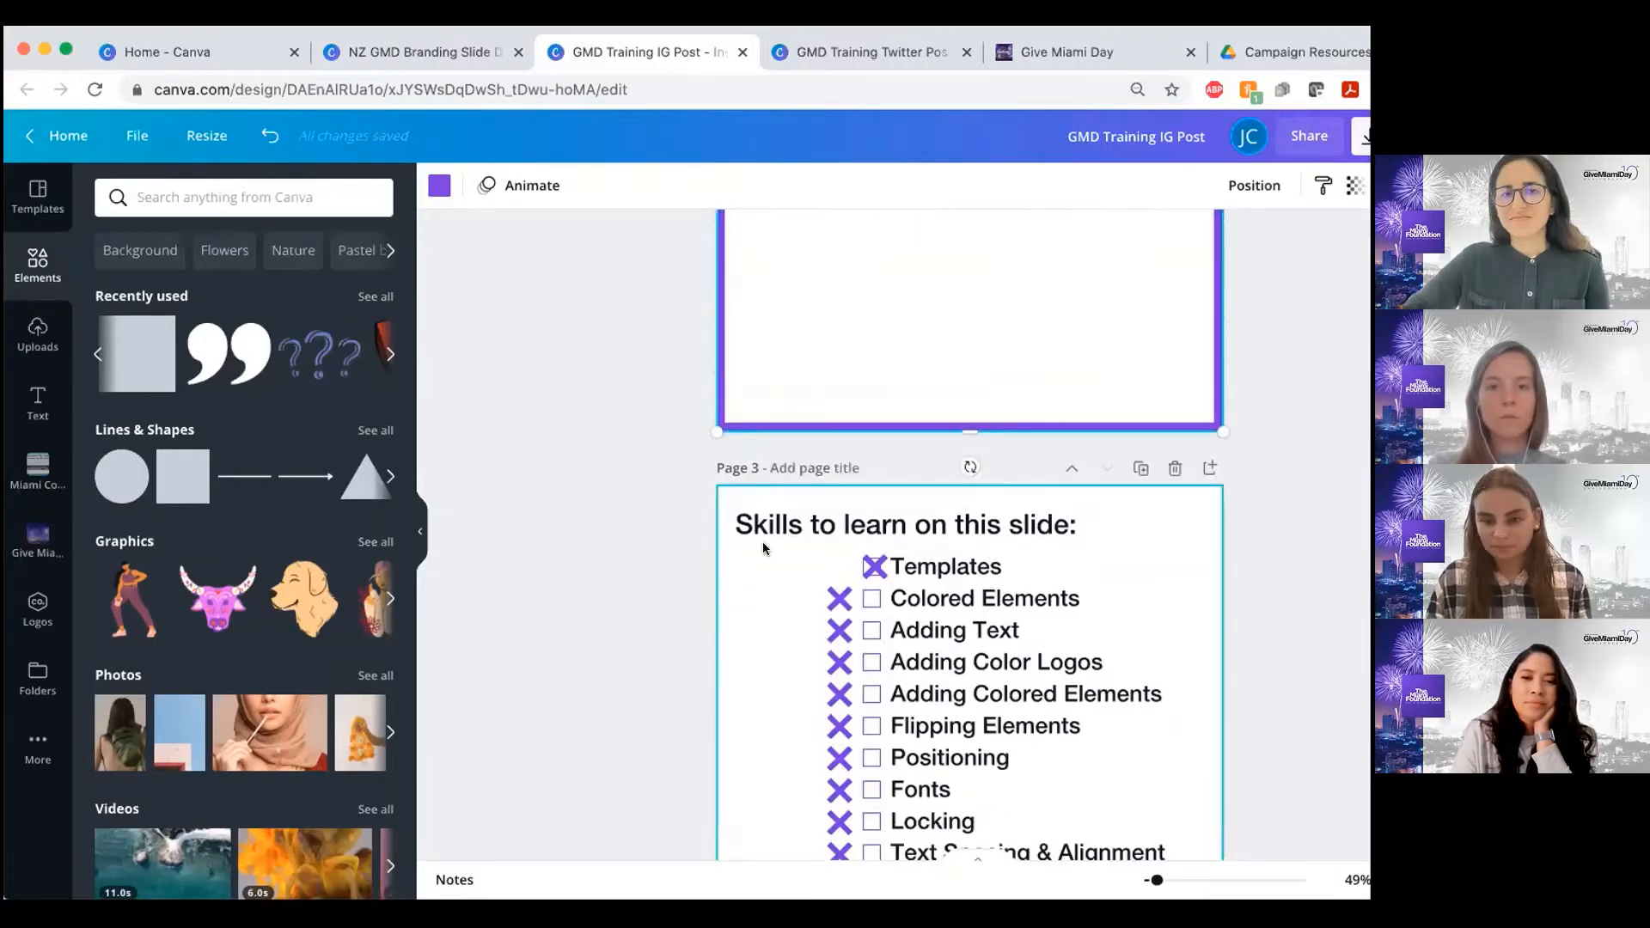
pyautogui.scroll(-1, 844, 562)
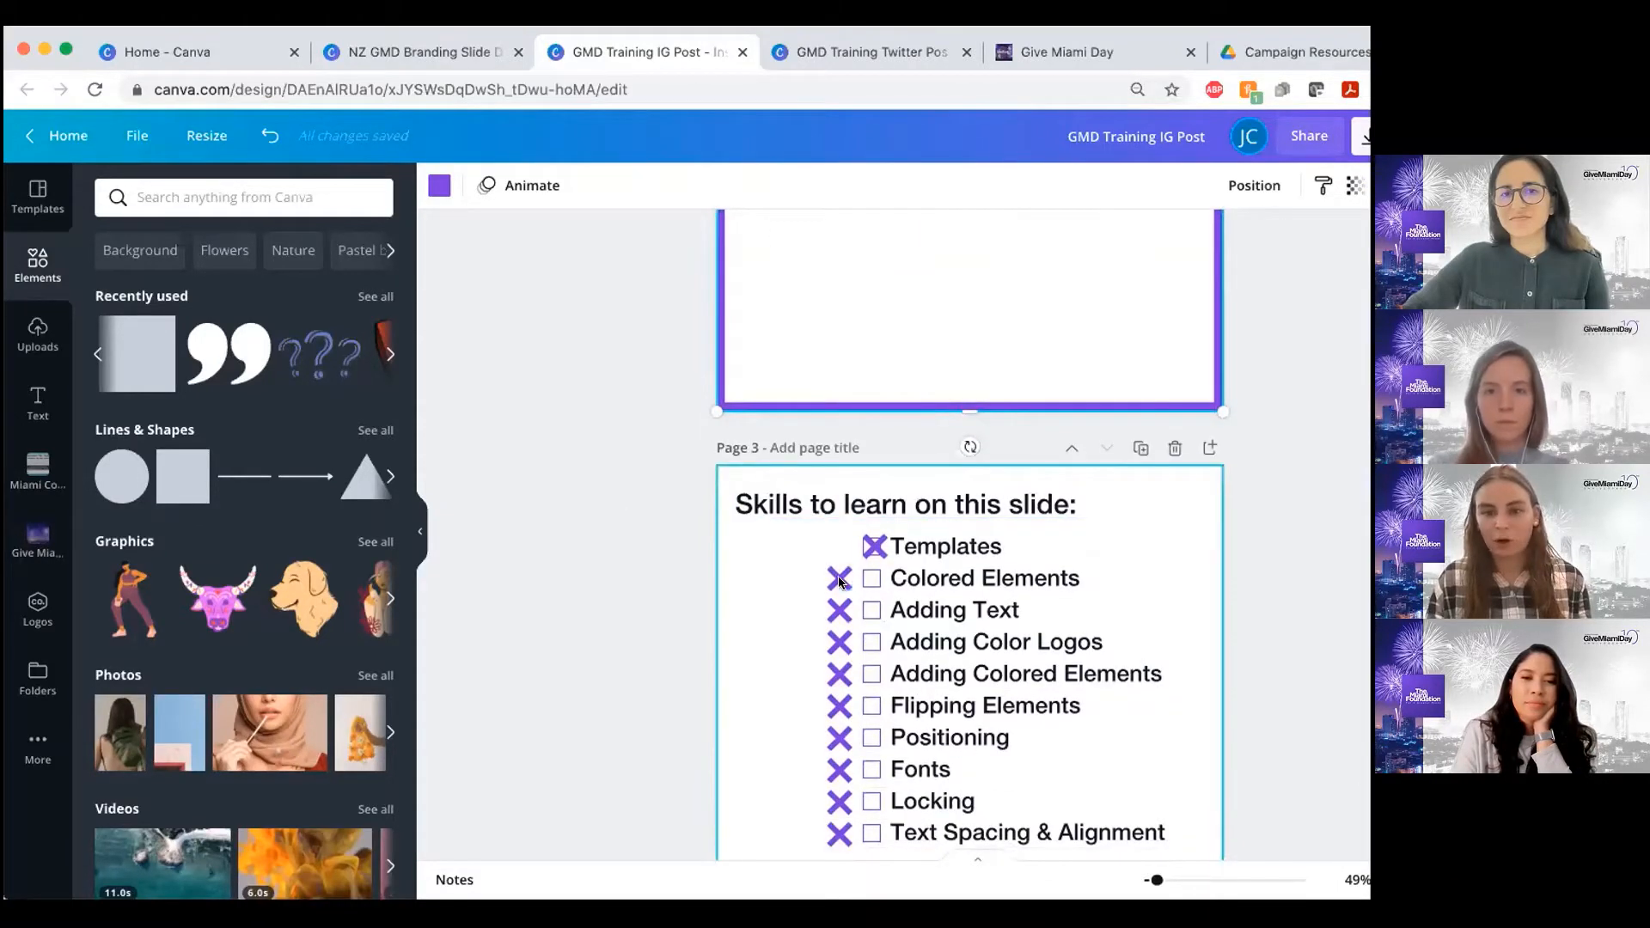
pyautogui.moveTo(836, 577); pyautogui.dragTo(867, 577)
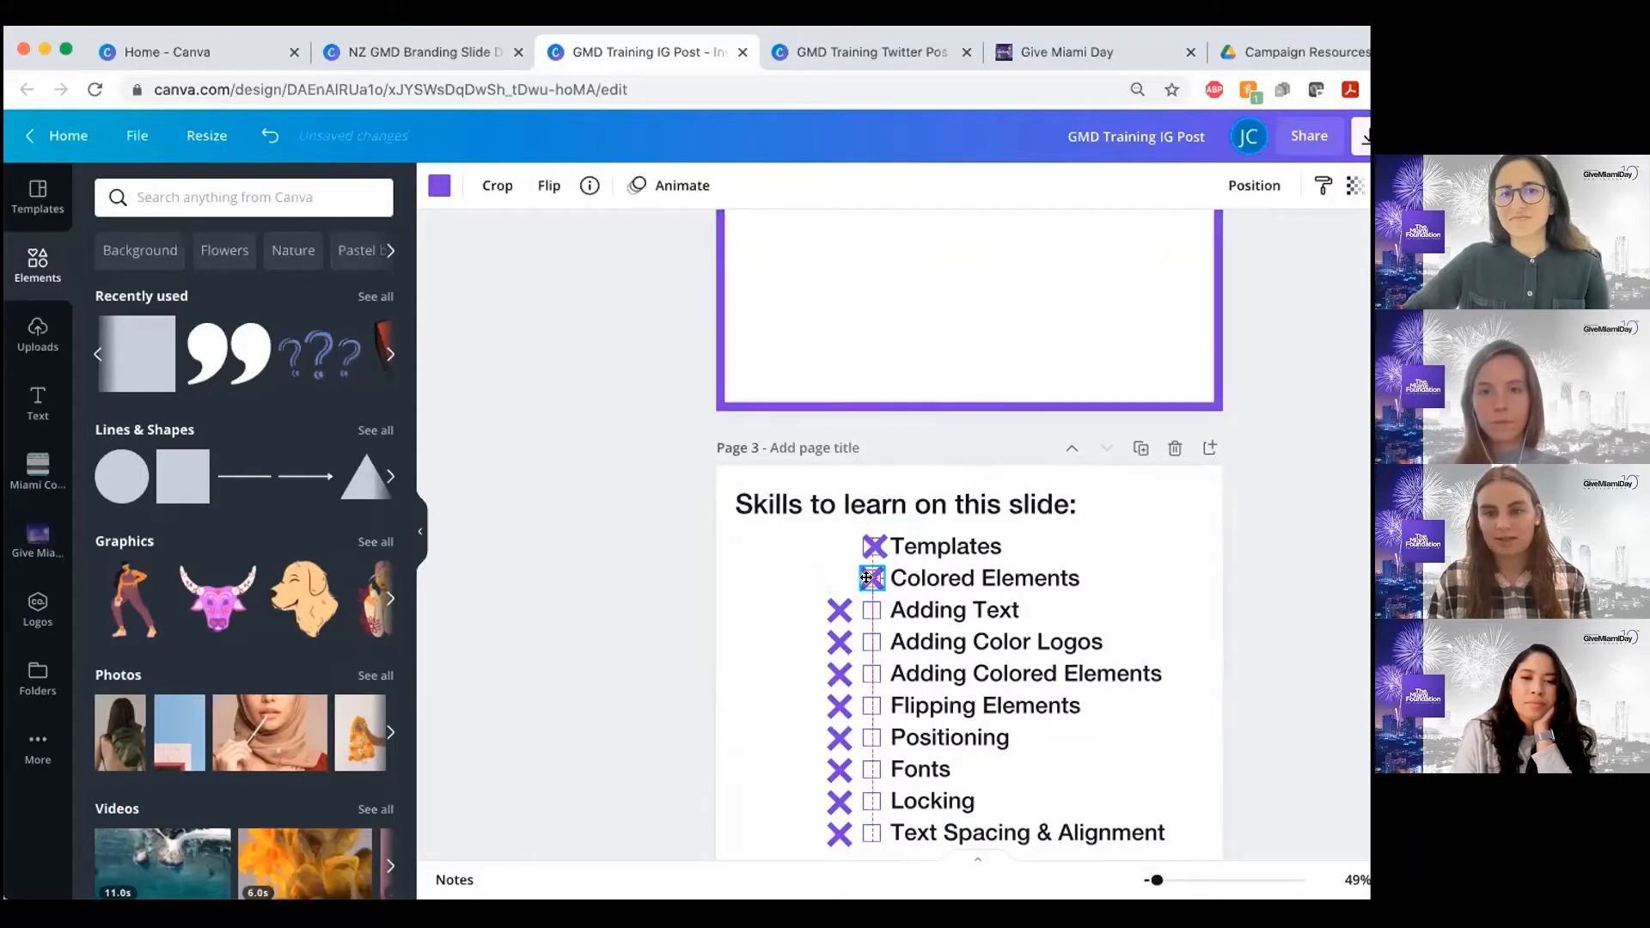
# Select the purple border on page 2 and view its layering and page-alignment options
pyautogui.scroll(4, 950, 428)
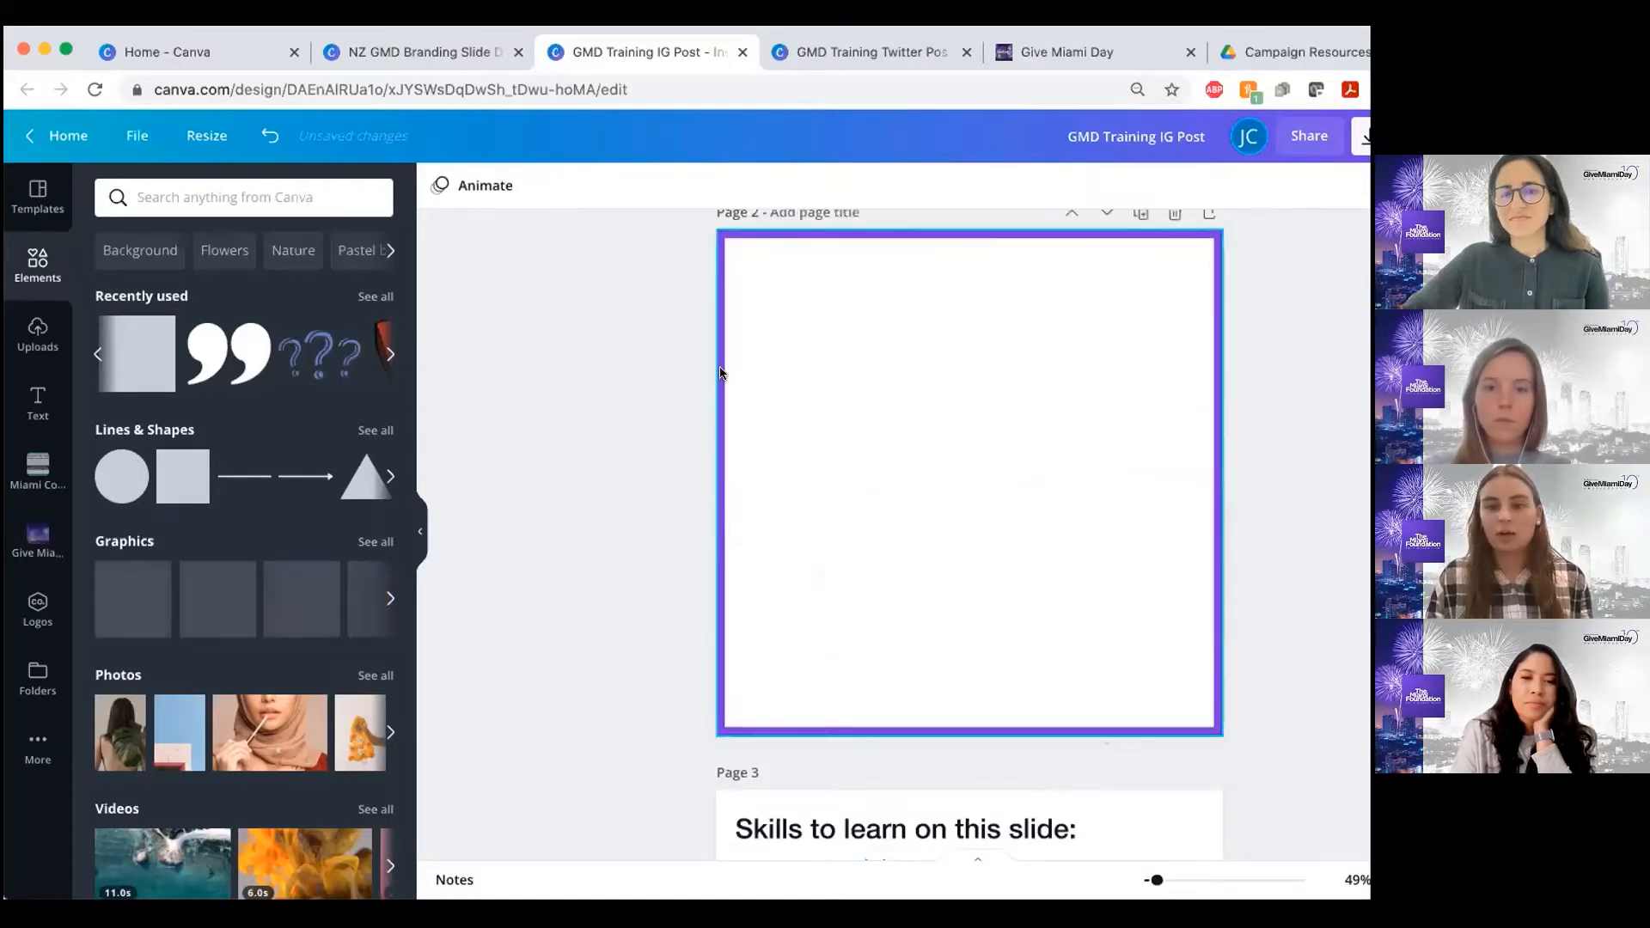
pyautogui.scroll(1, 875, 367)
pyautogui.click(965, 267)
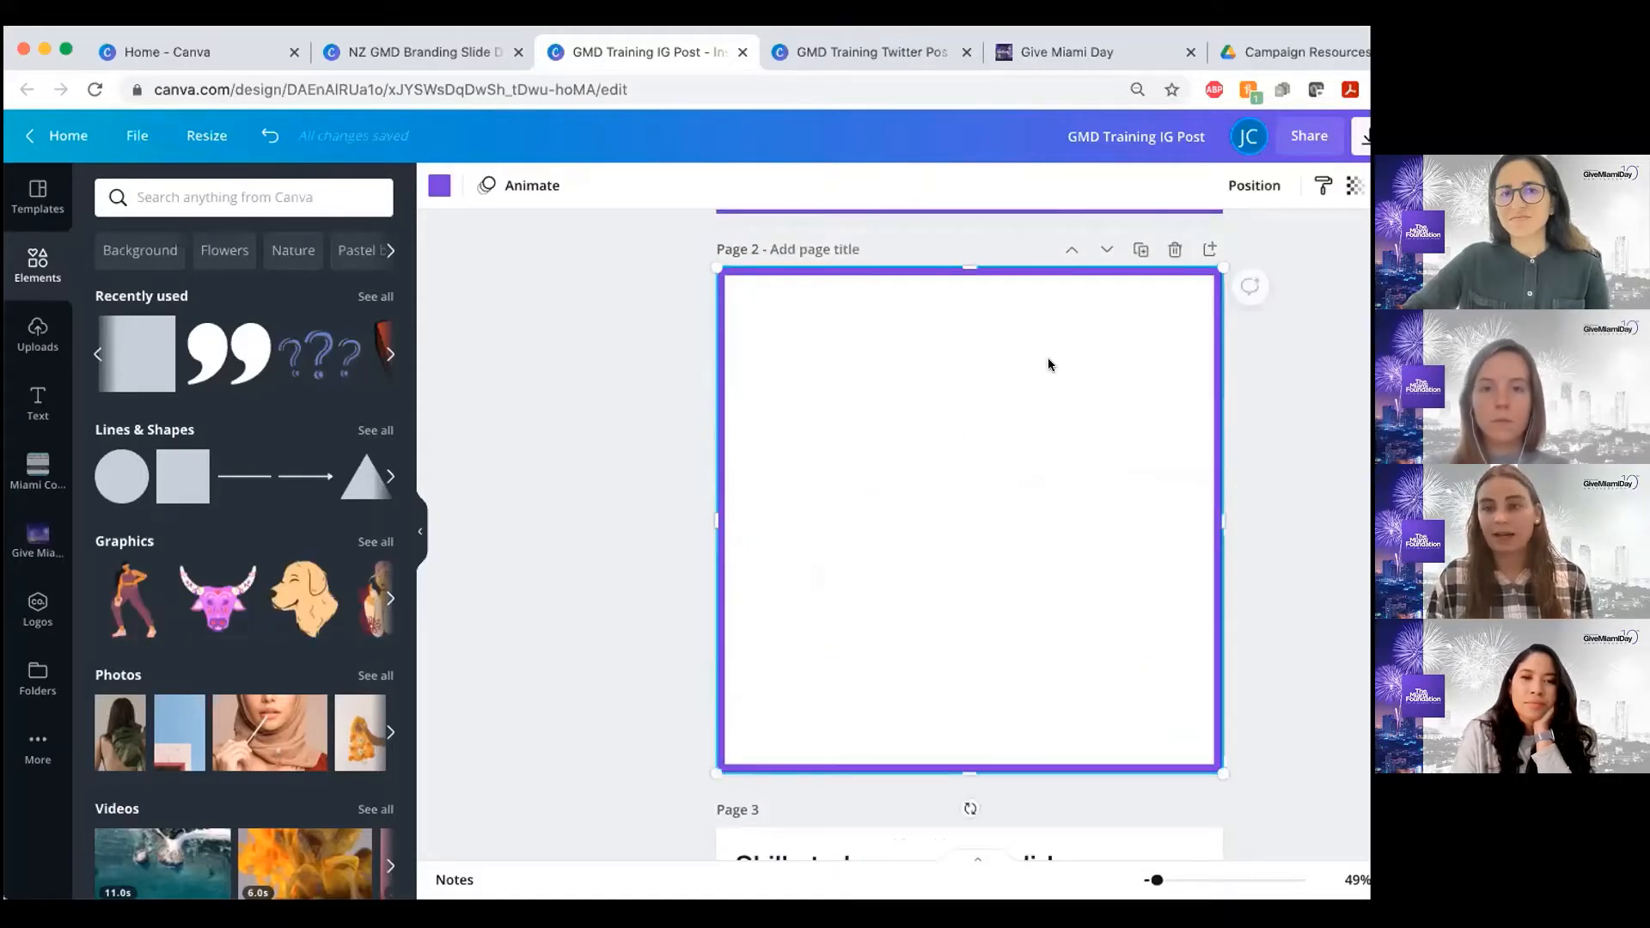
pyautogui.click(1237, 183)
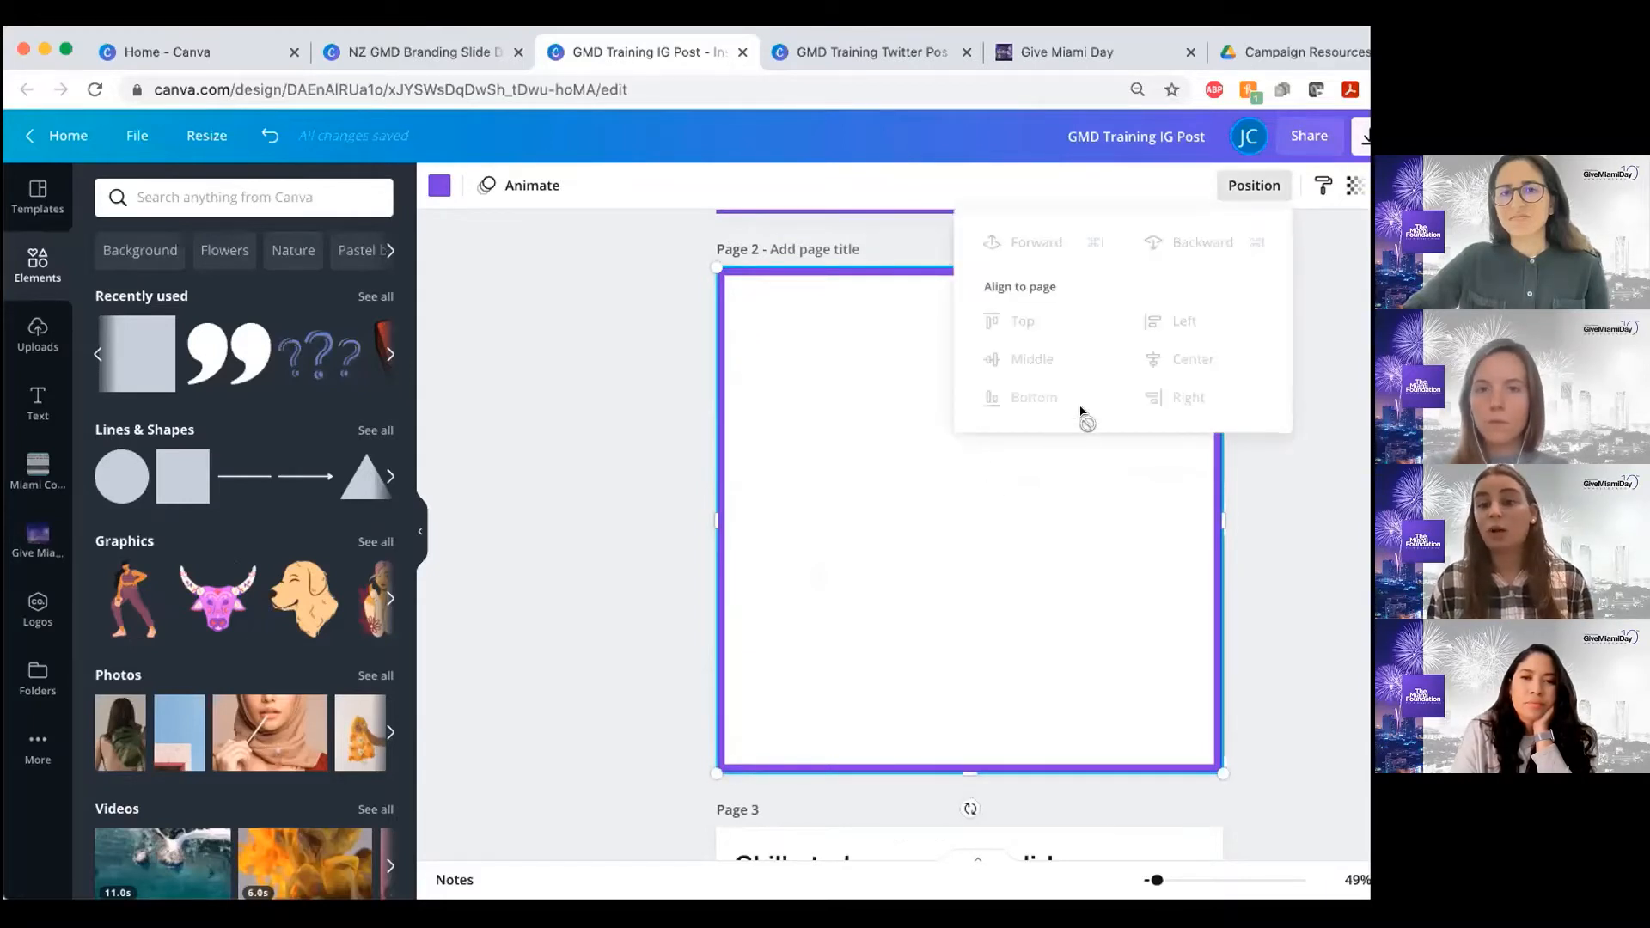
pyautogui.click(947, 508)
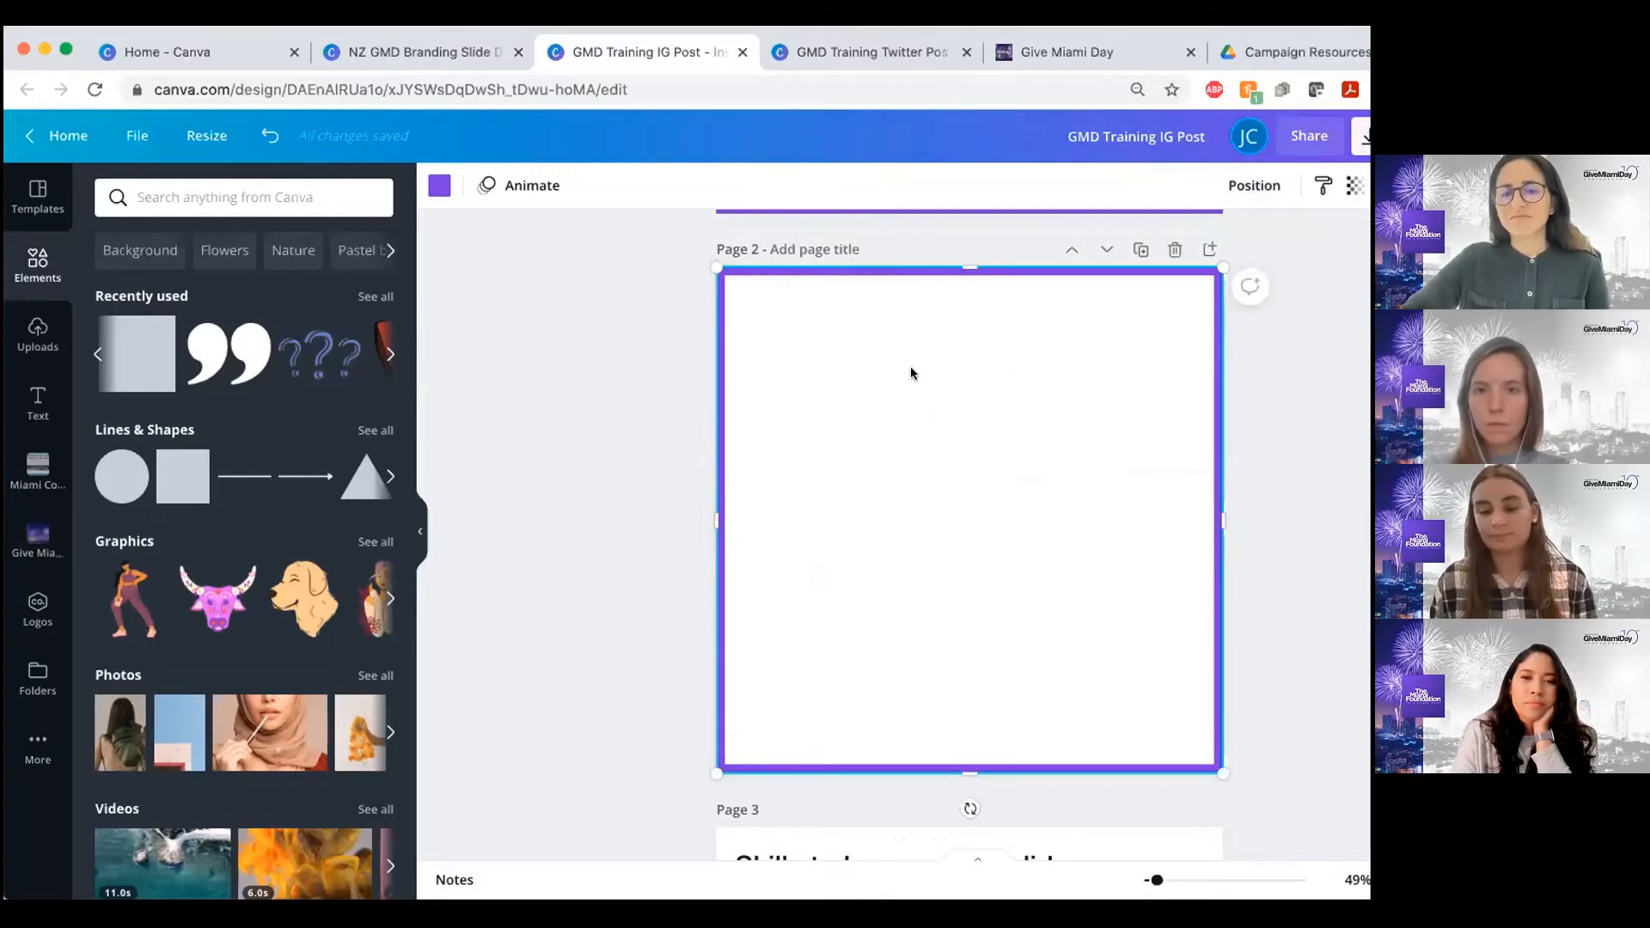
# Shift the purple border down past page 2's lower edge and realign it to the page's middle
pyautogui.moveTo(899, 394); pyautogui.dragTo(900, 401)
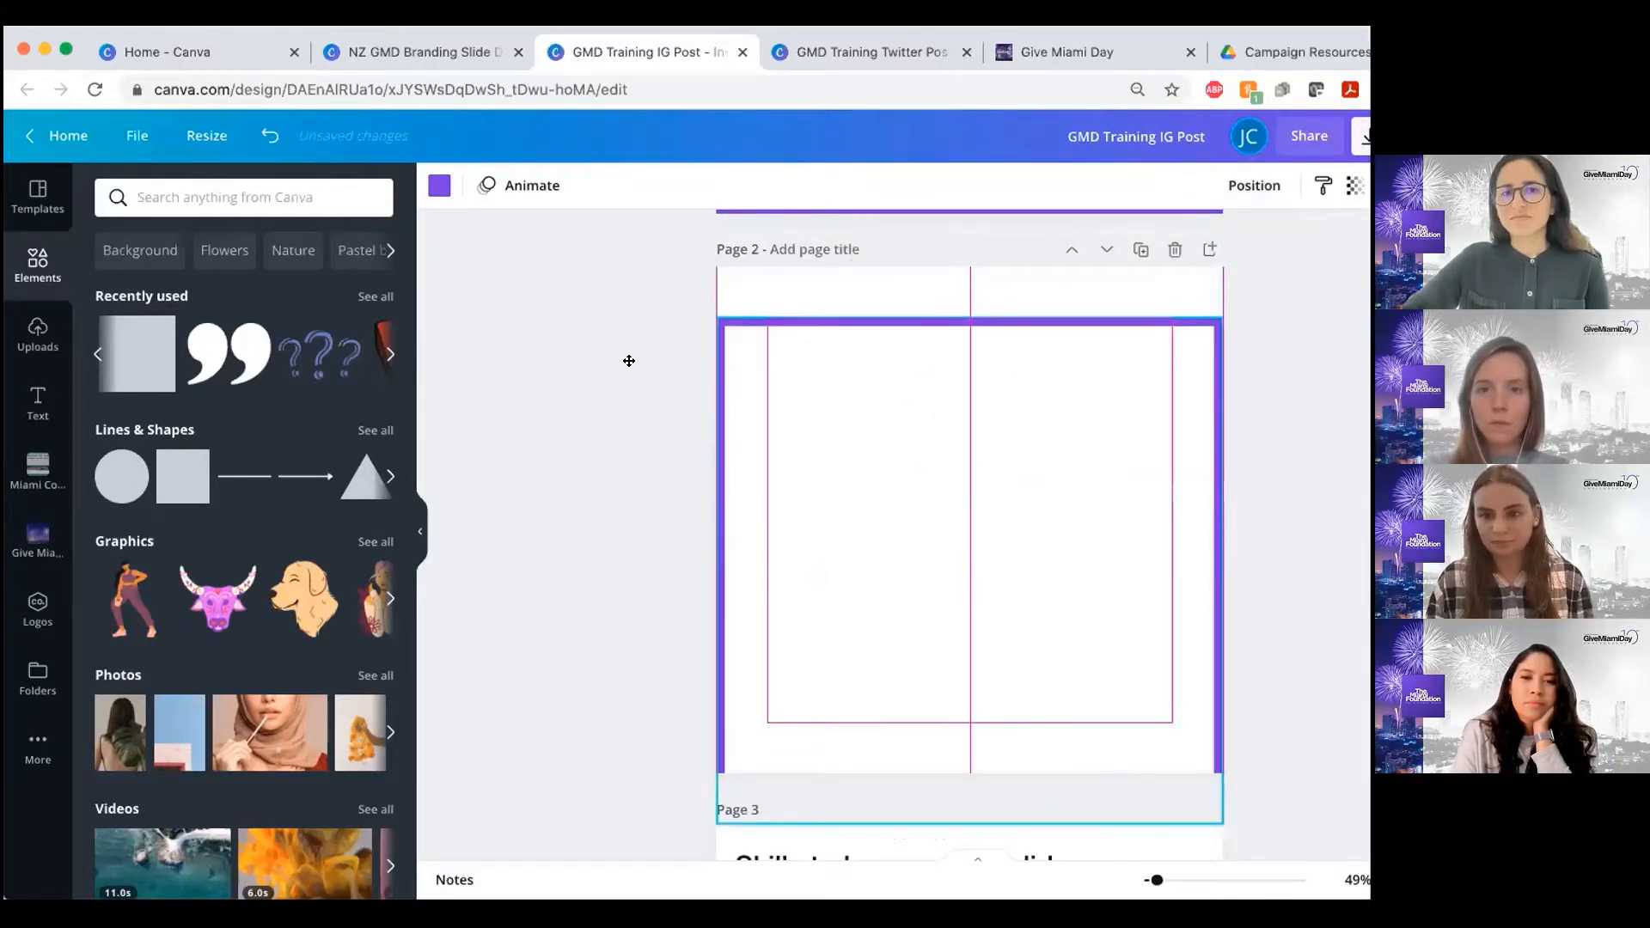
pyautogui.click(905, 419)
pyautogui.click(905, 413)
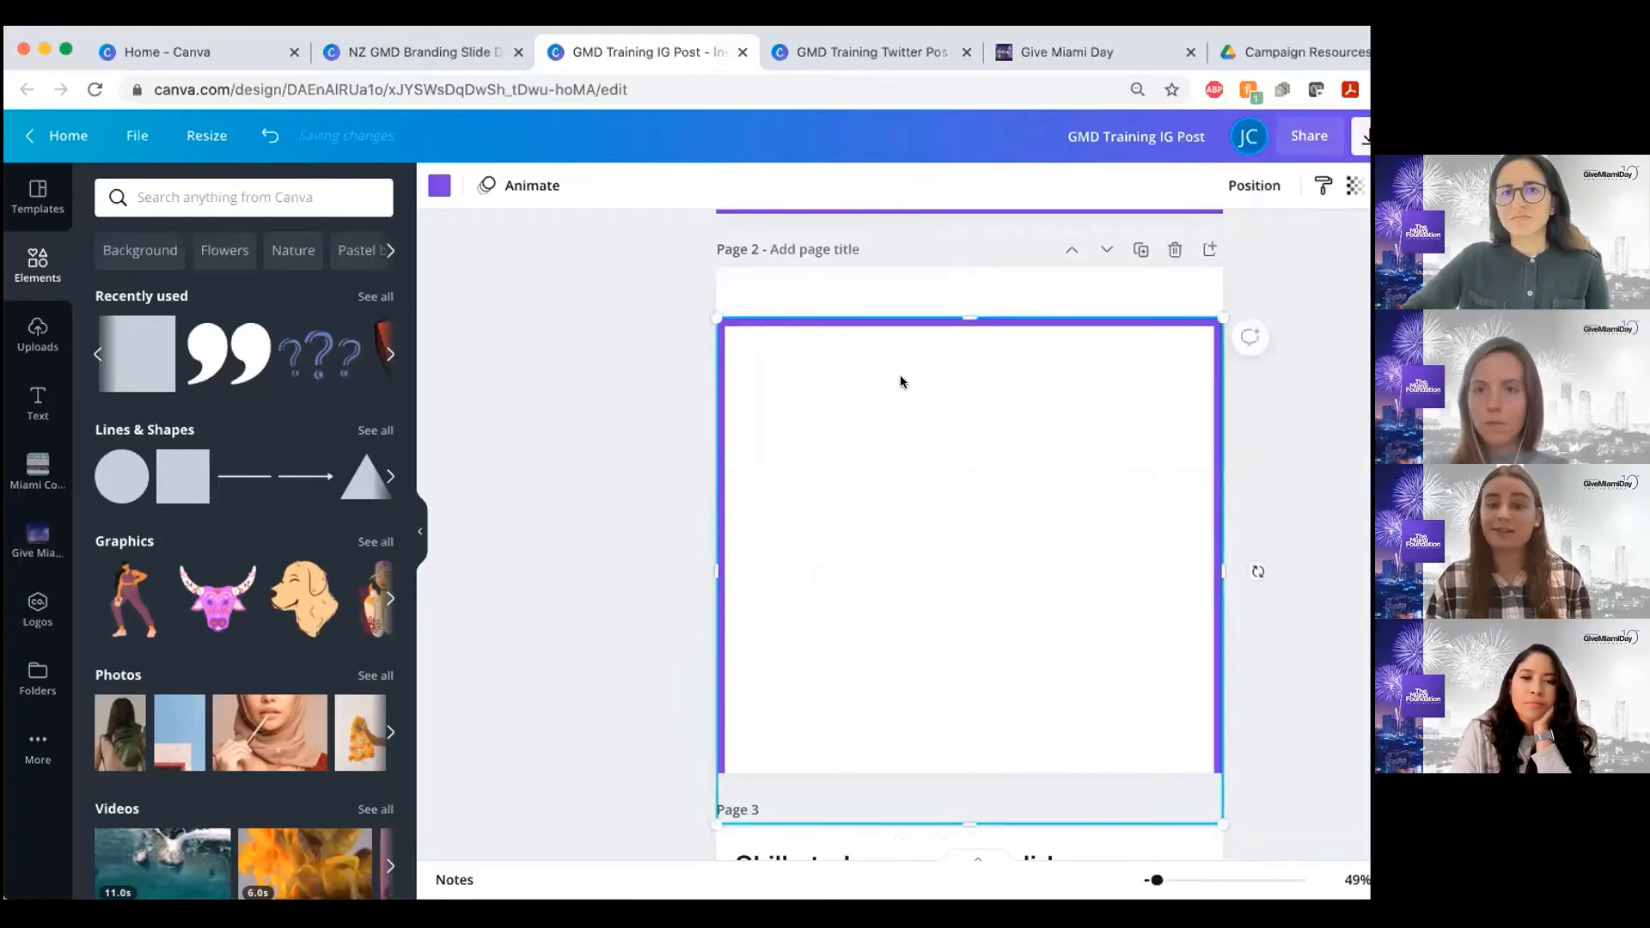
pyautogui.moveTo(900, 382)
pyautogui.mouseDown()
pyautogui.moveTo(899, 350)
pyautogui.moveTo(899, 374)
pyautogui.mouseUp()
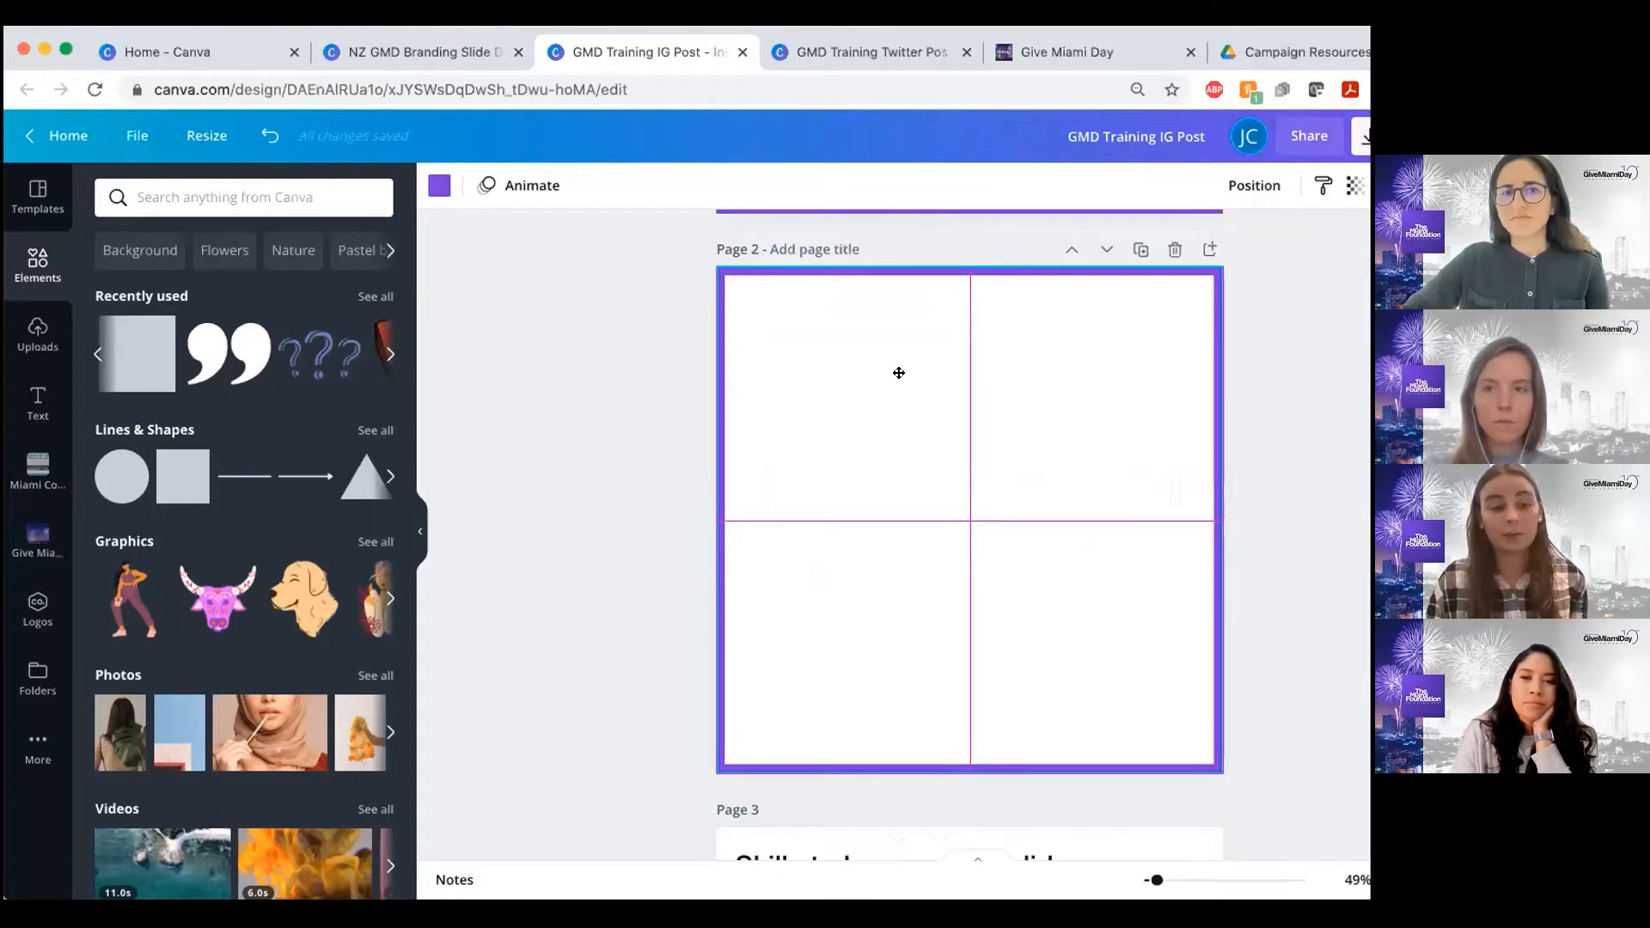
pyautogui.moveTo(899, 390); pyautogui.dragTo(965, 436)
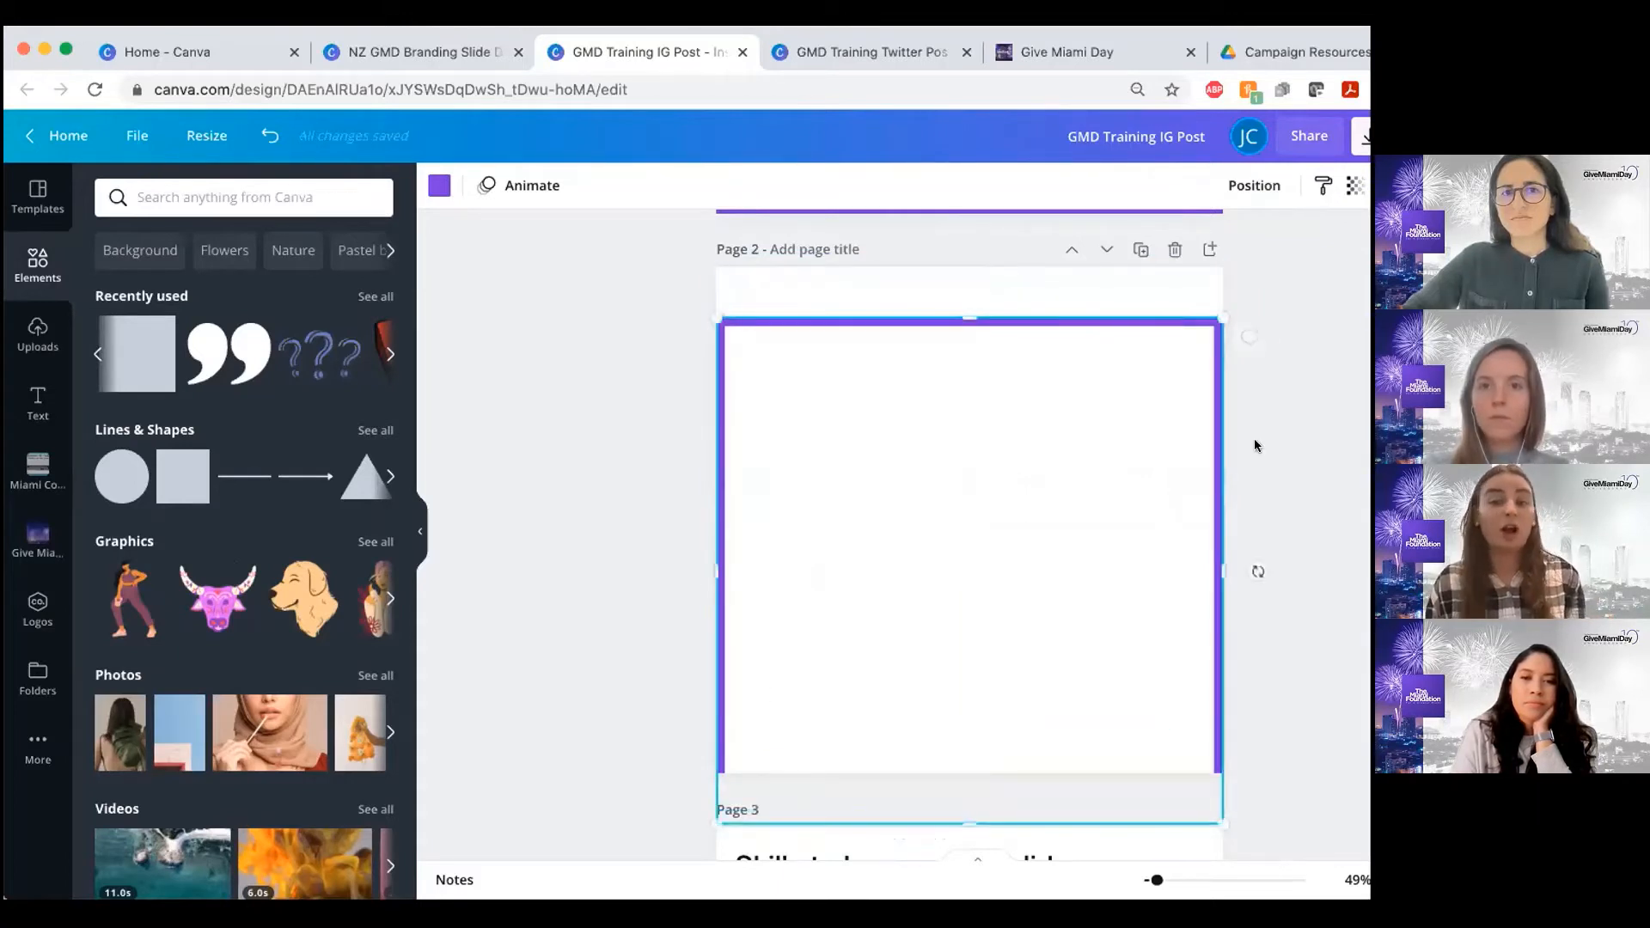
pyautogui.click(1256, 187)
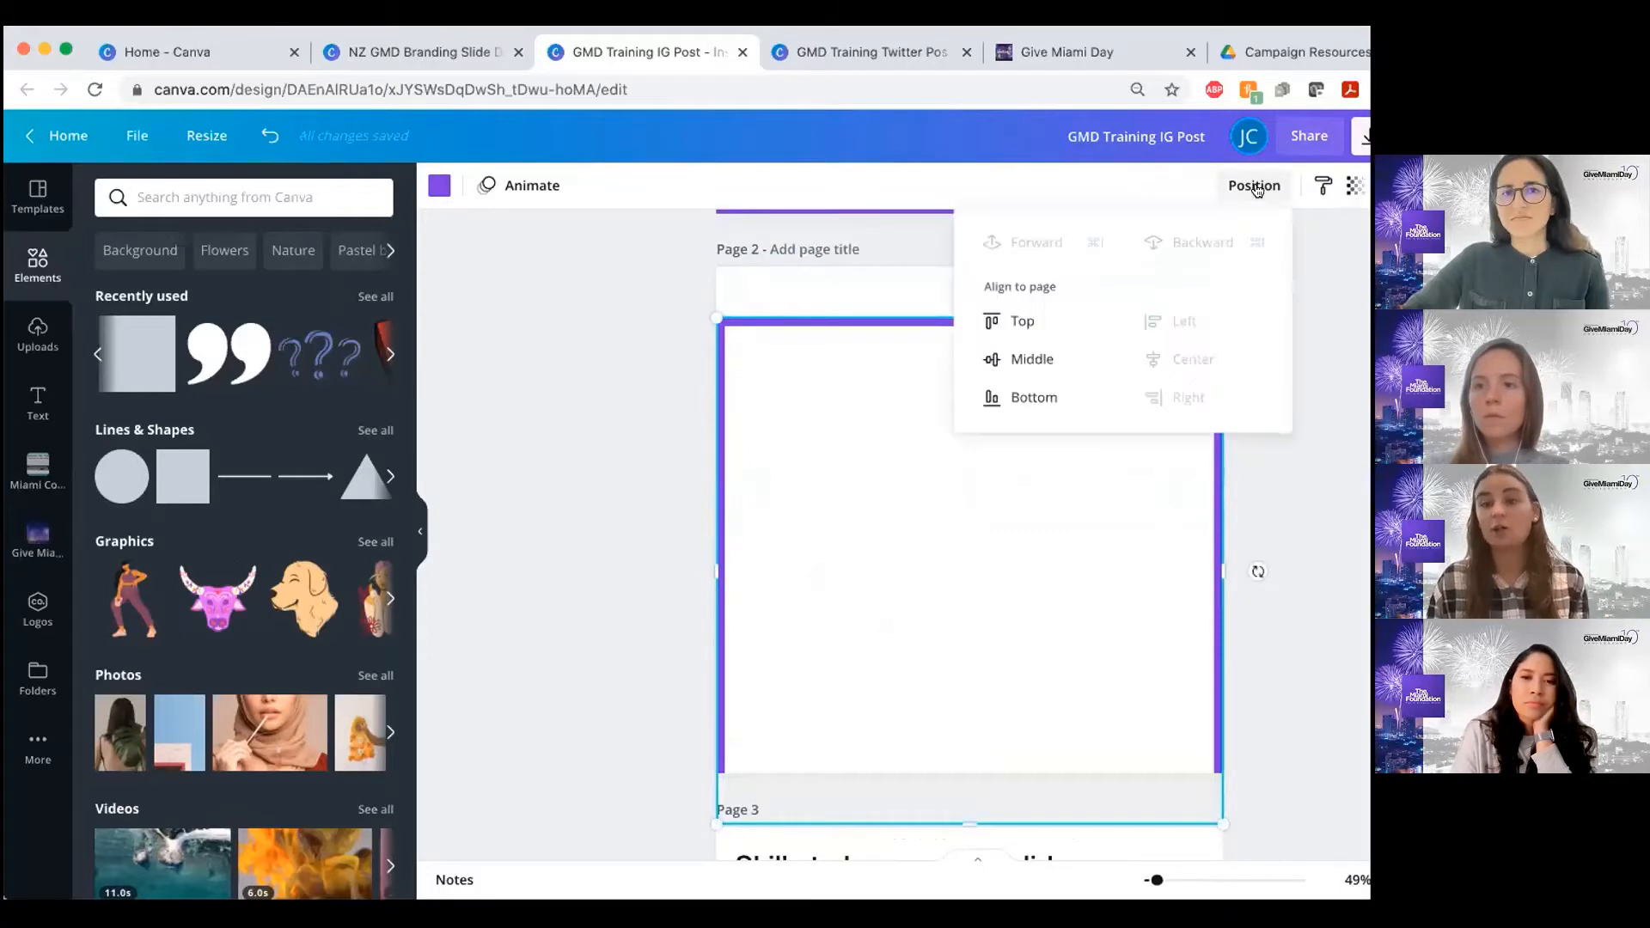
pyautogui.click(1032, 360)
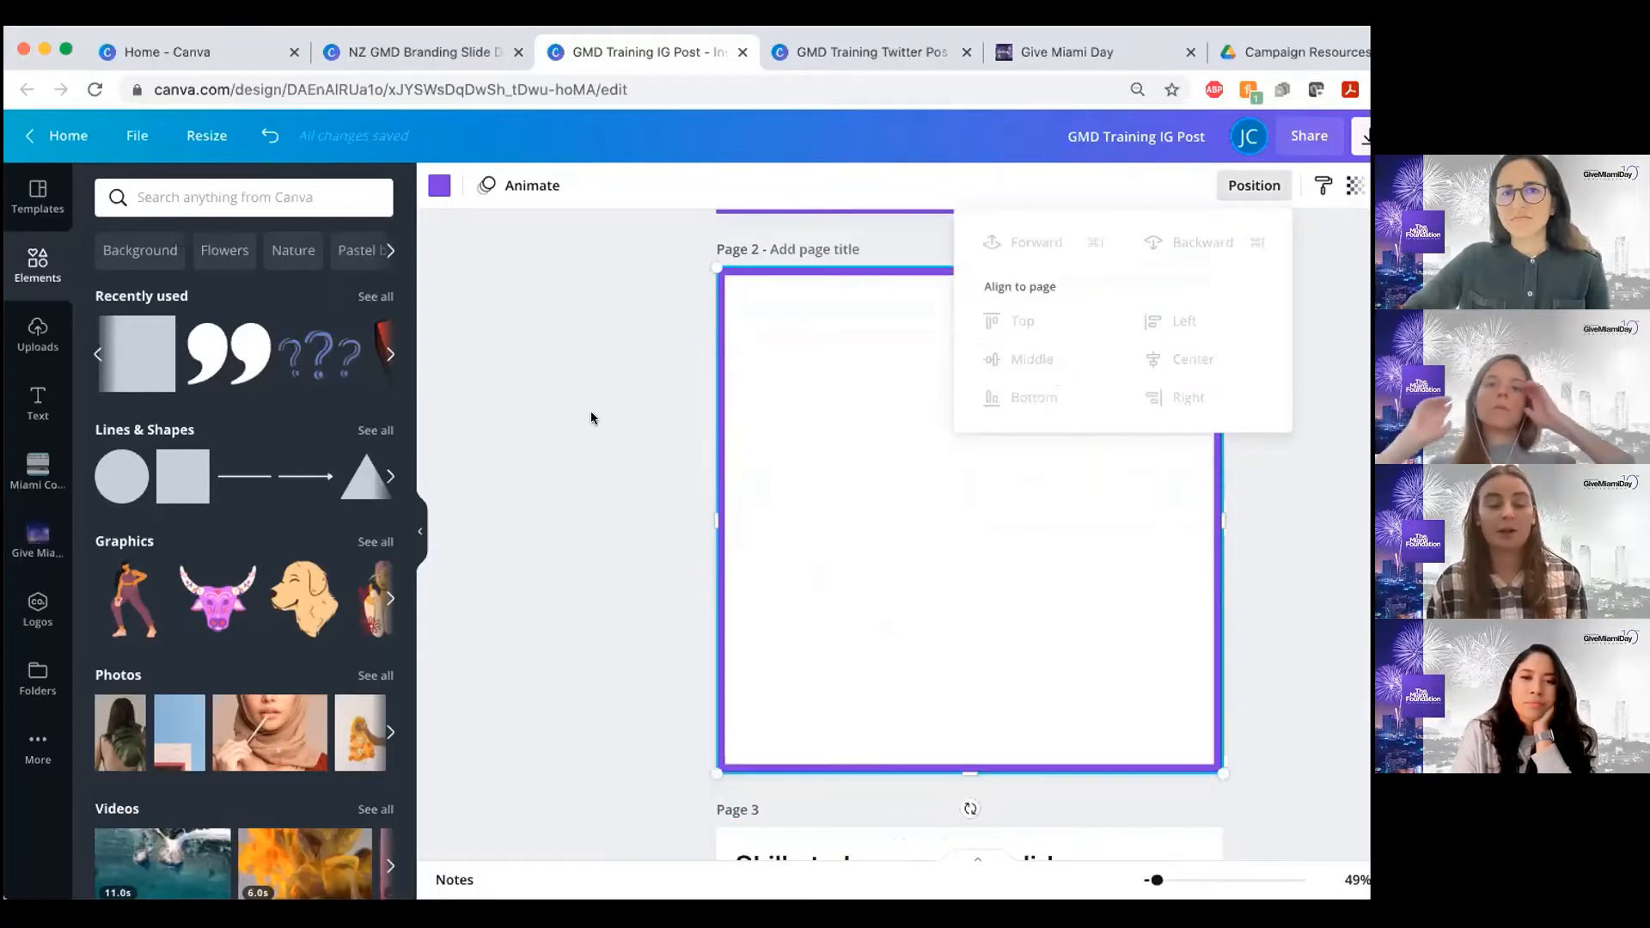
# Move the purple border off toward page 2's lower-right corner, and realign it to the page's center and middle
pyautogui.moveTo(913, 443); pyautogui.dragTo(1098, 514)
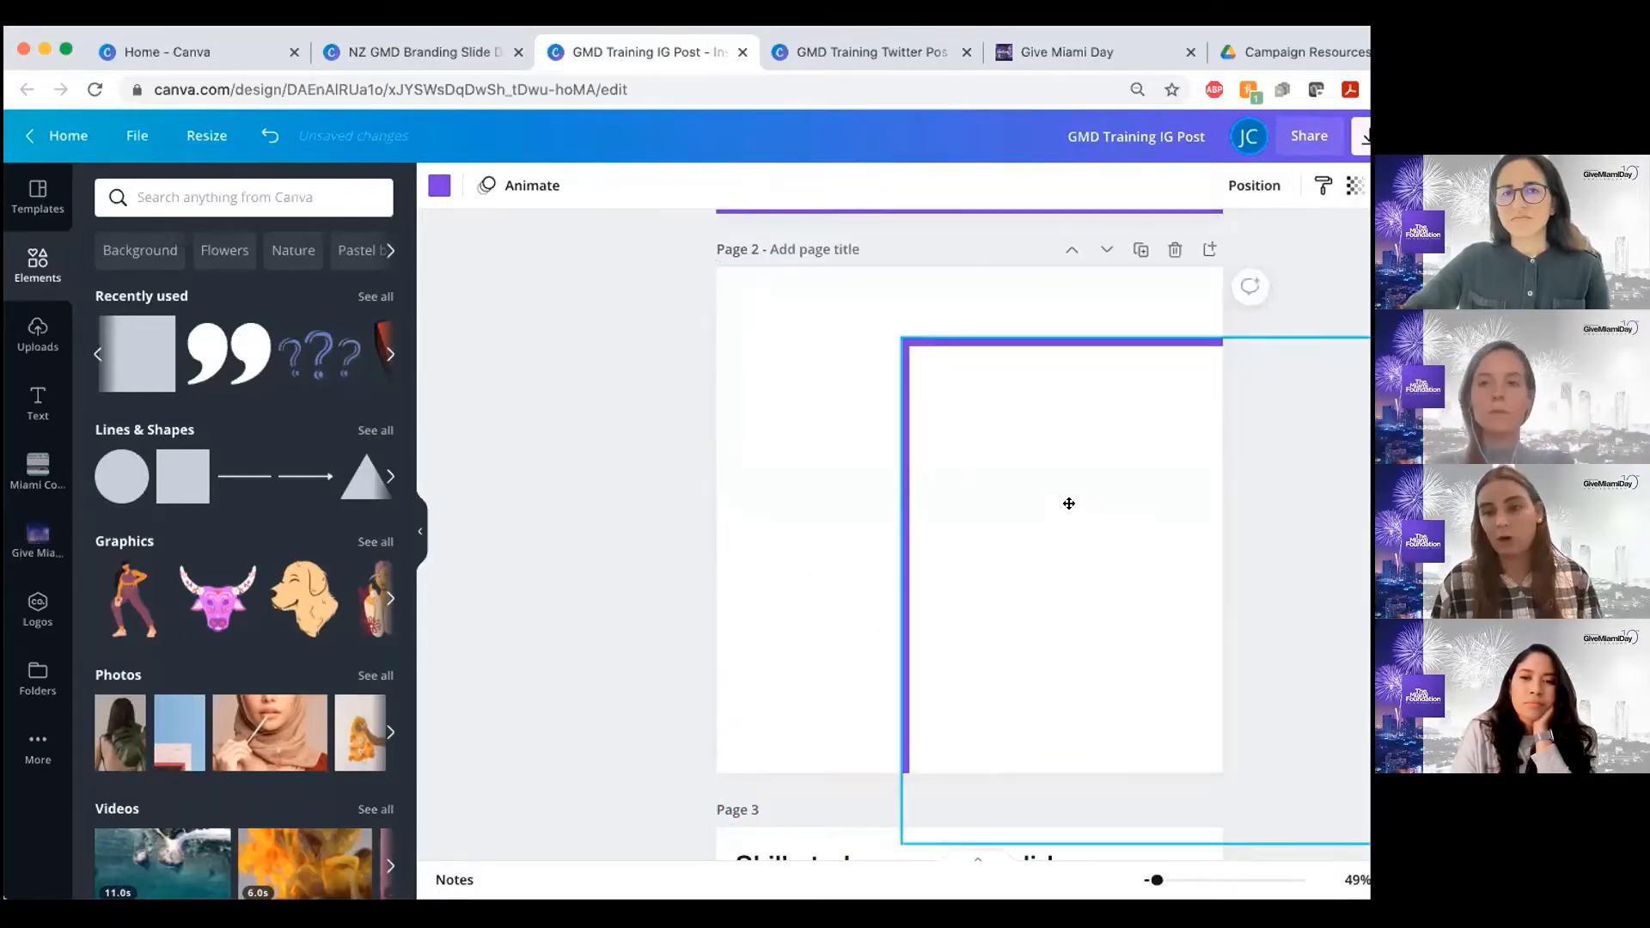
pyautogui.click(1251, 182)
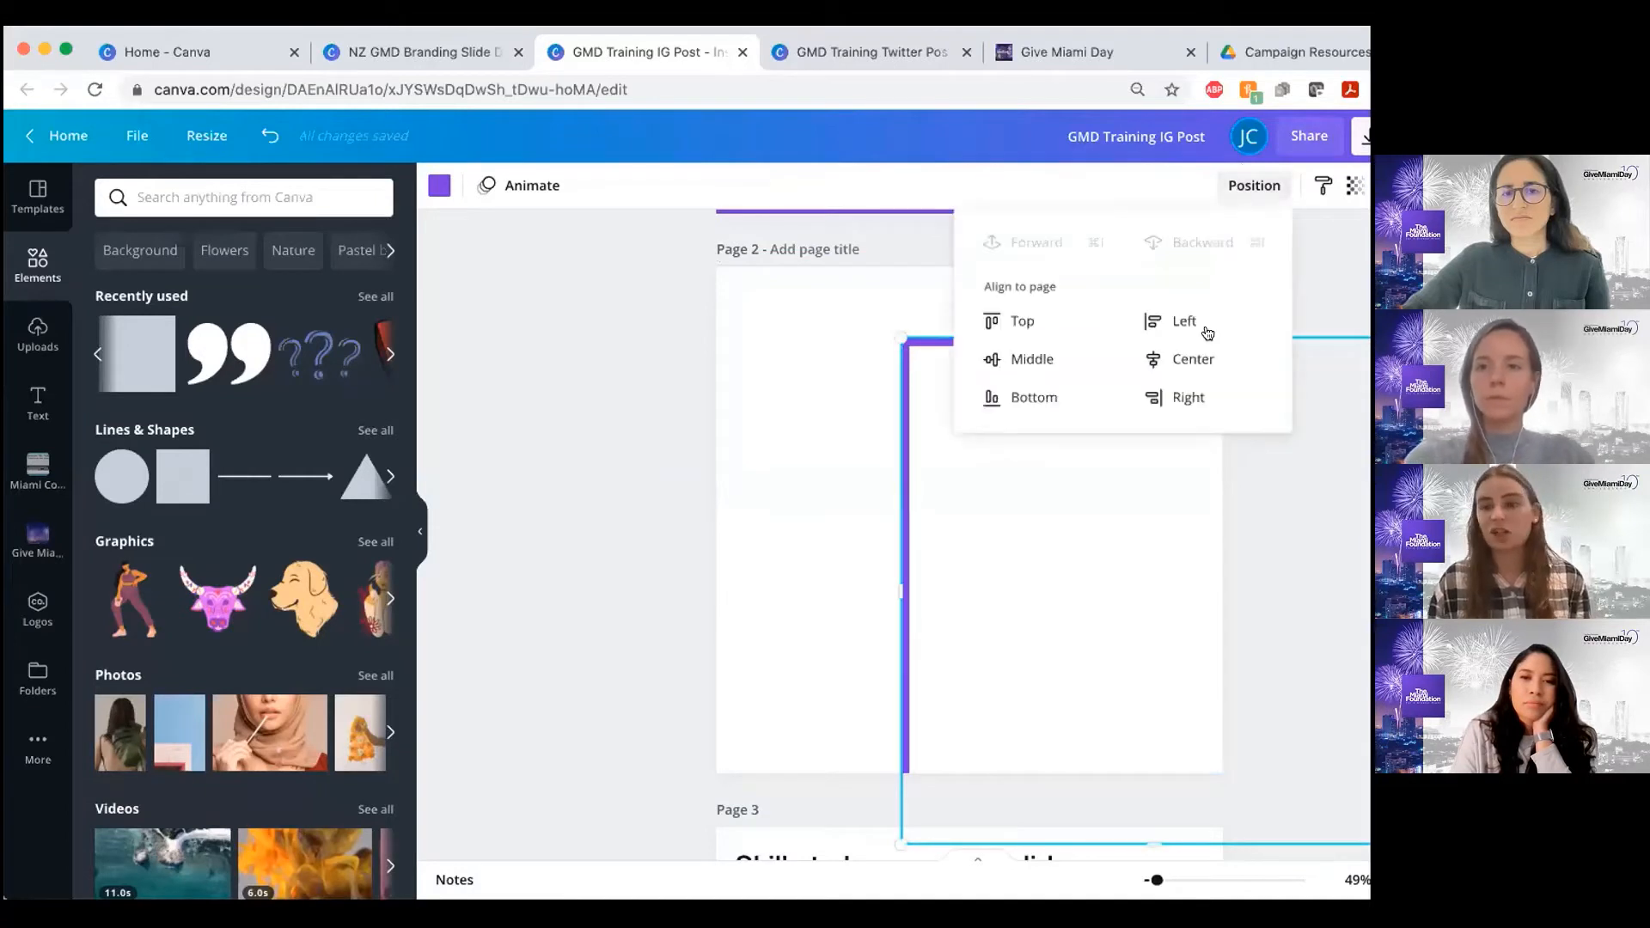
pyautogui.click(1186, 362)
pyautogui.click(1045, 361)
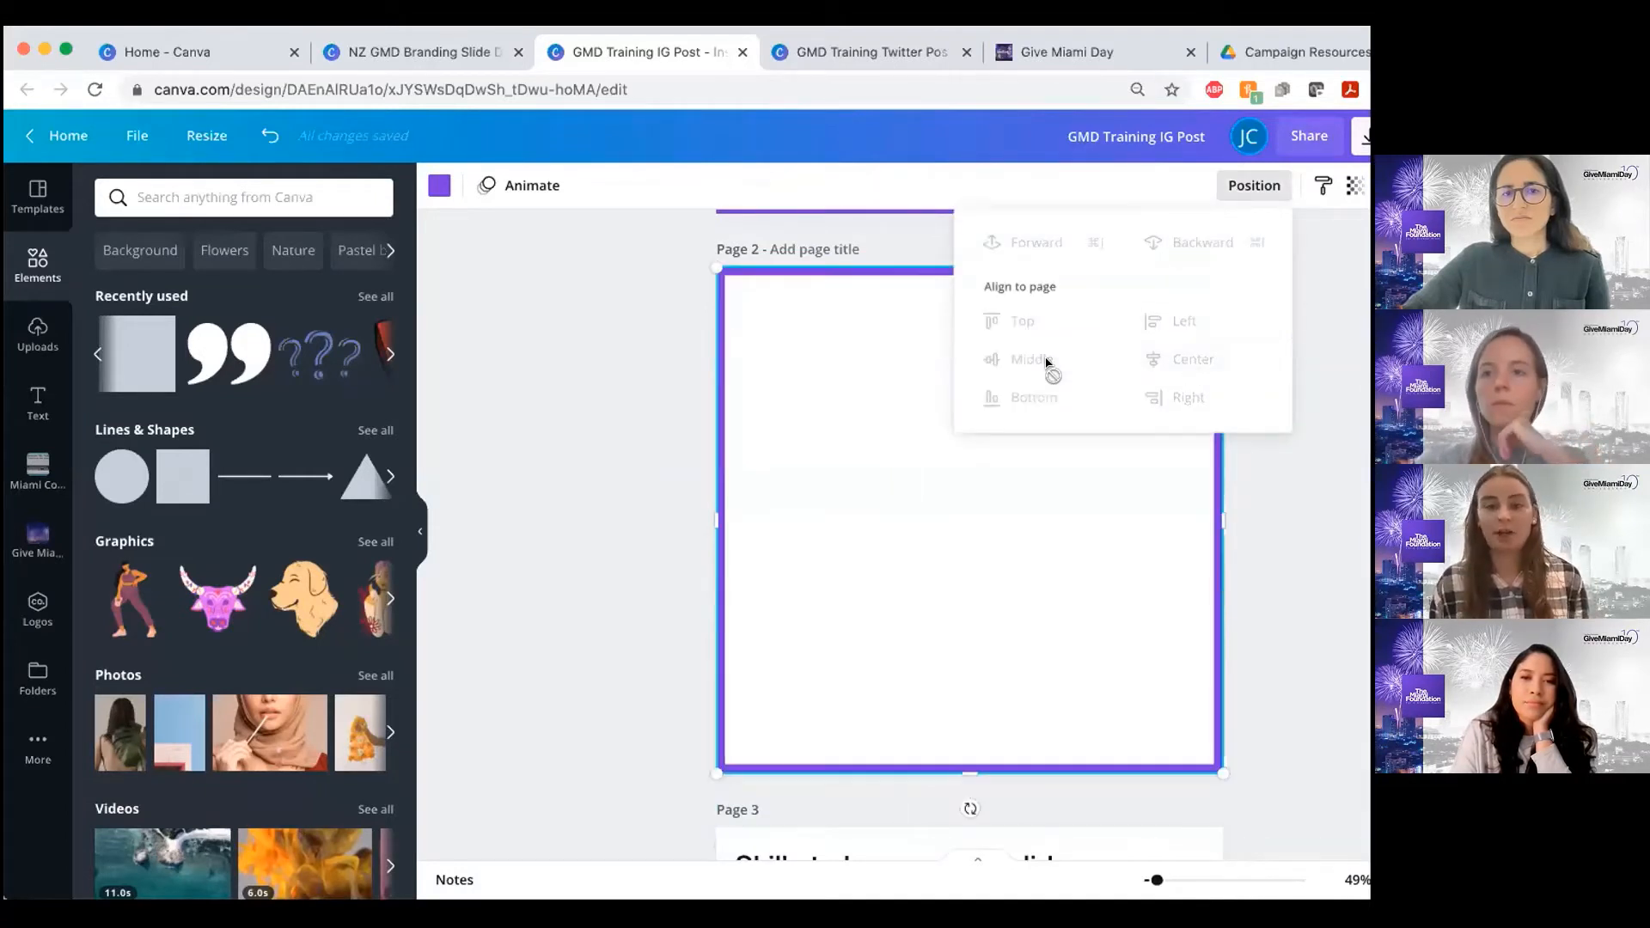
pyautogui.click(603, 457)
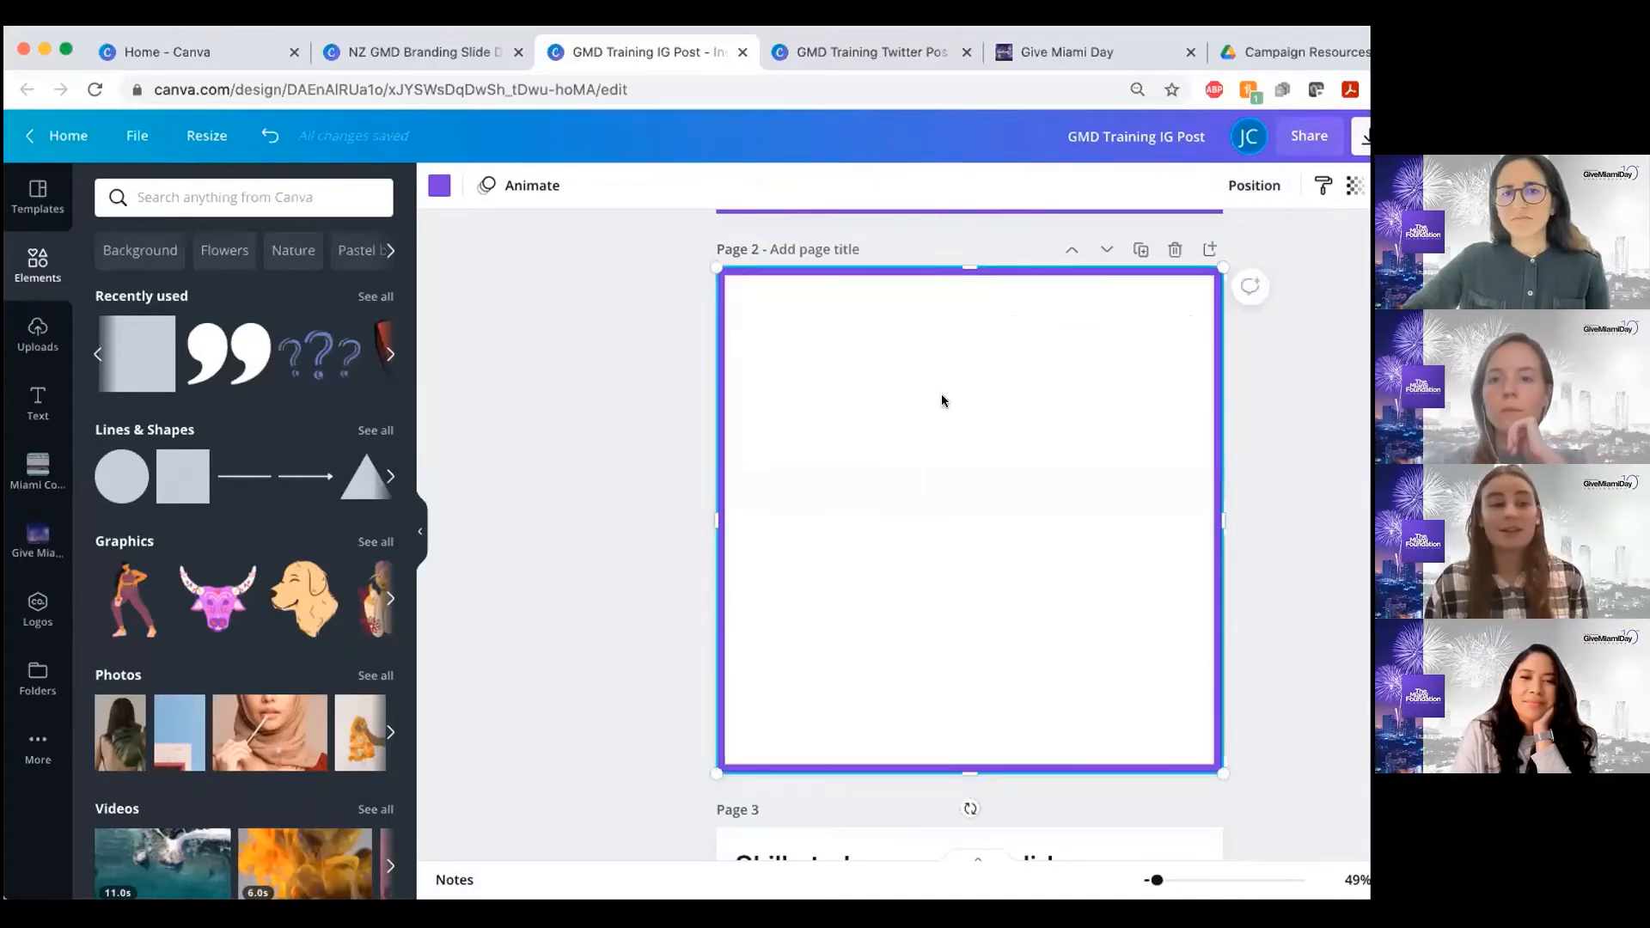
pyautogui.click(671, 477)
# Move the purple X marks for Colored Elements and Templates on page 3 back into the column beside the checkboxes
pyautogui.scroll(-5, 770, 495)
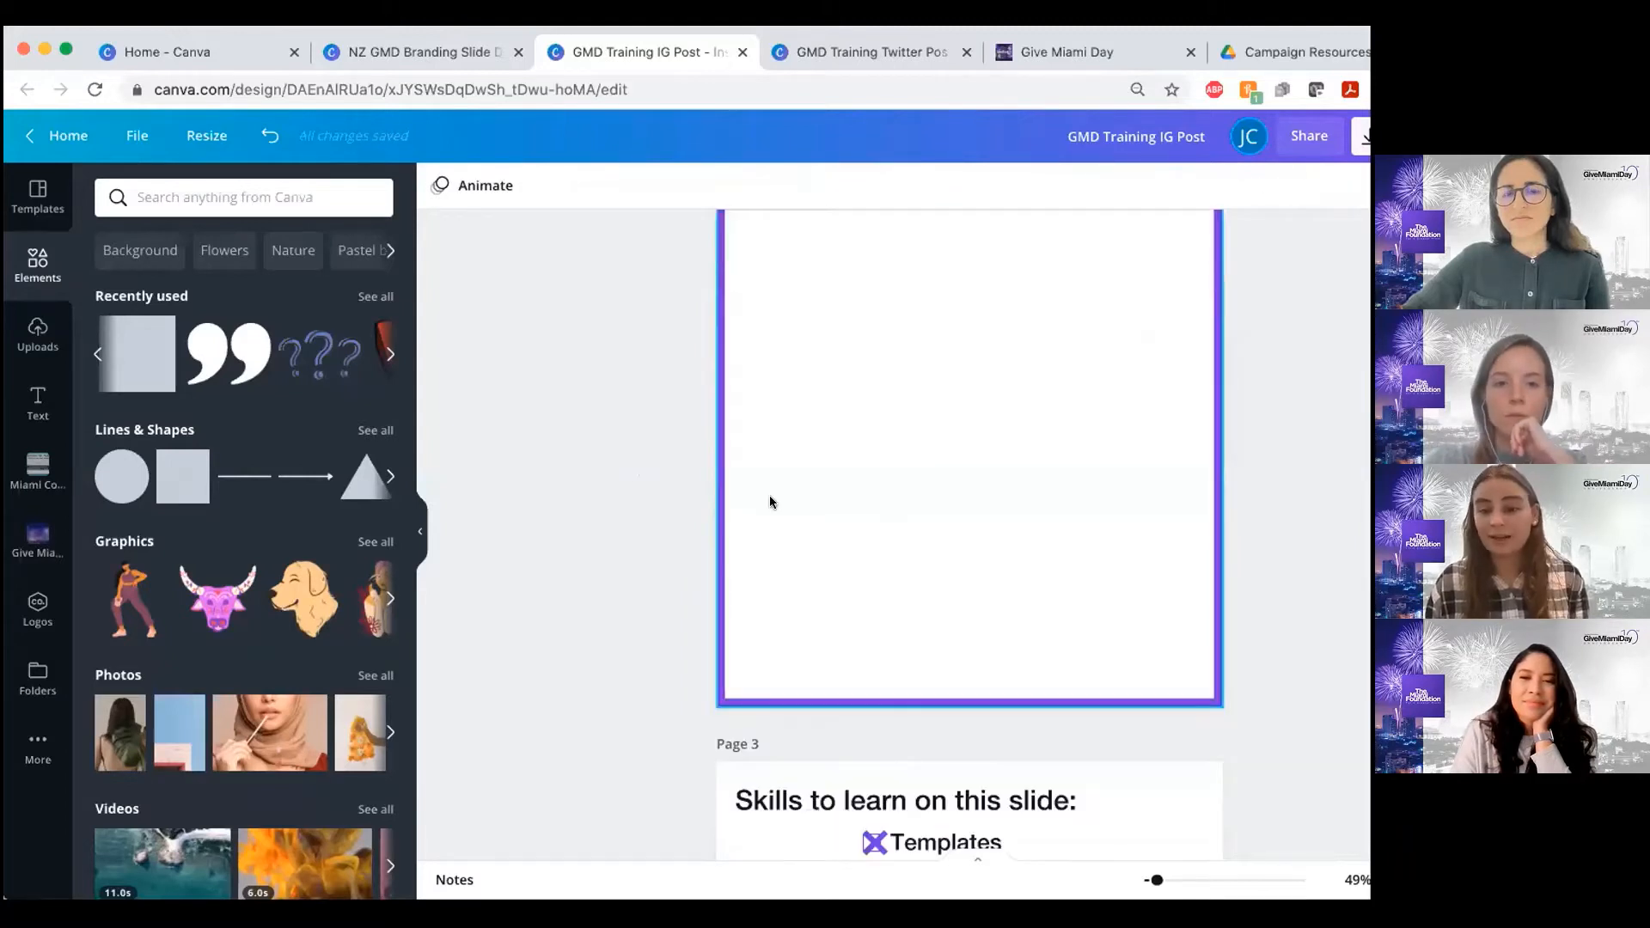
pyautogui.scroll(-1, 884, 531)
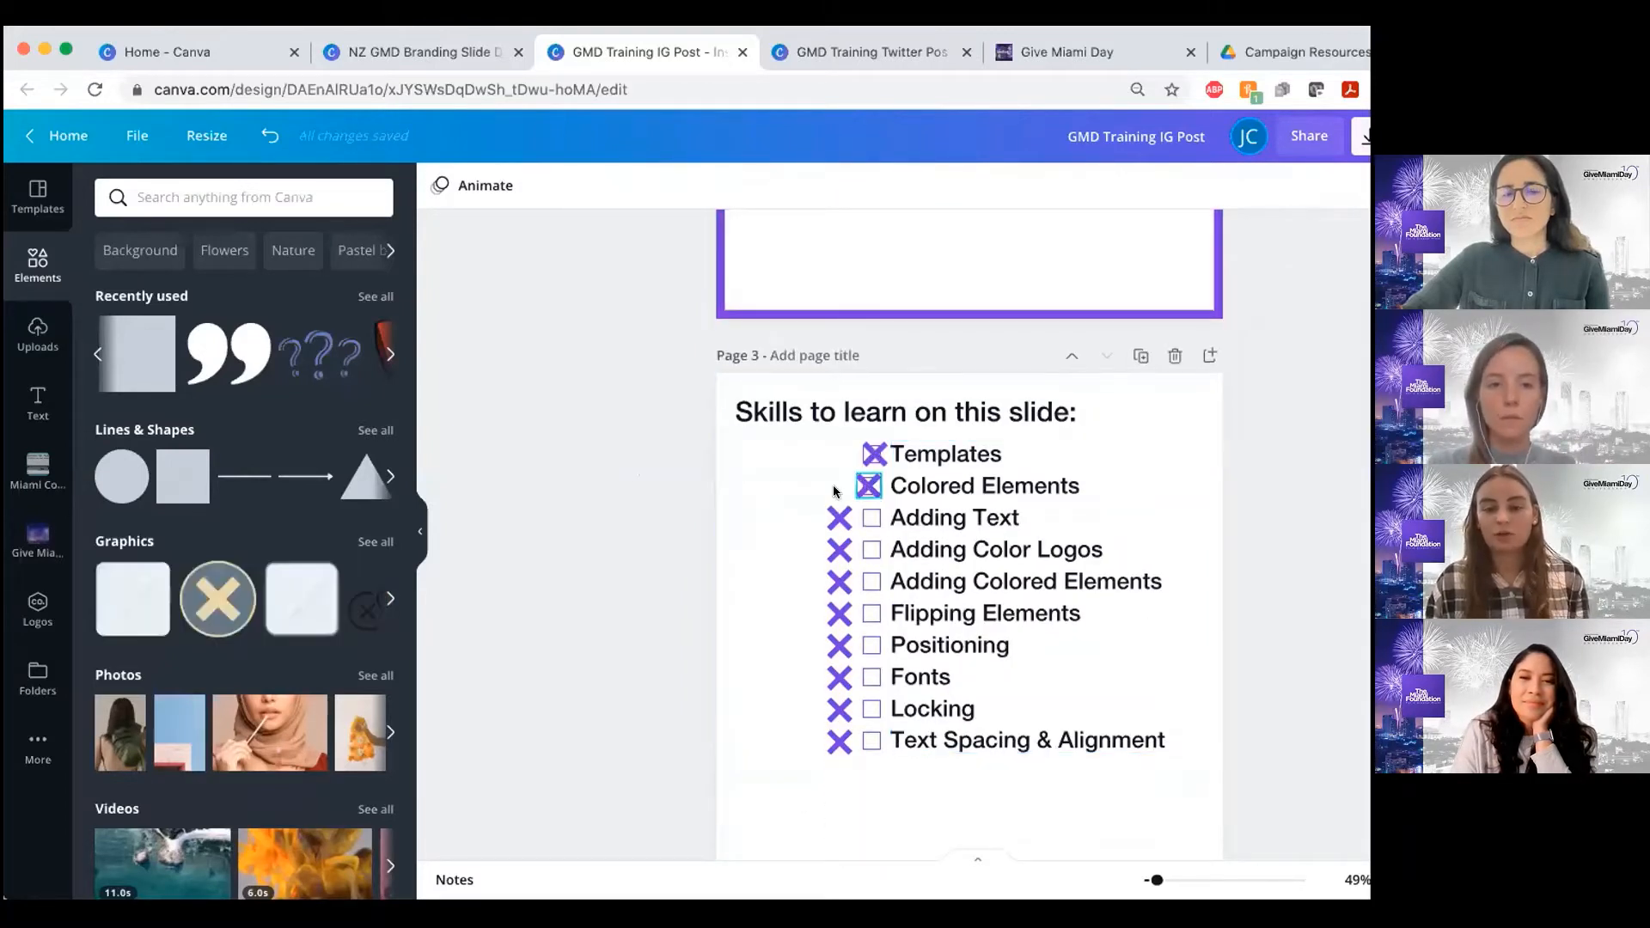
pyautogui.moveTo(867, 484); pyautogui.dragTo(832, 483)
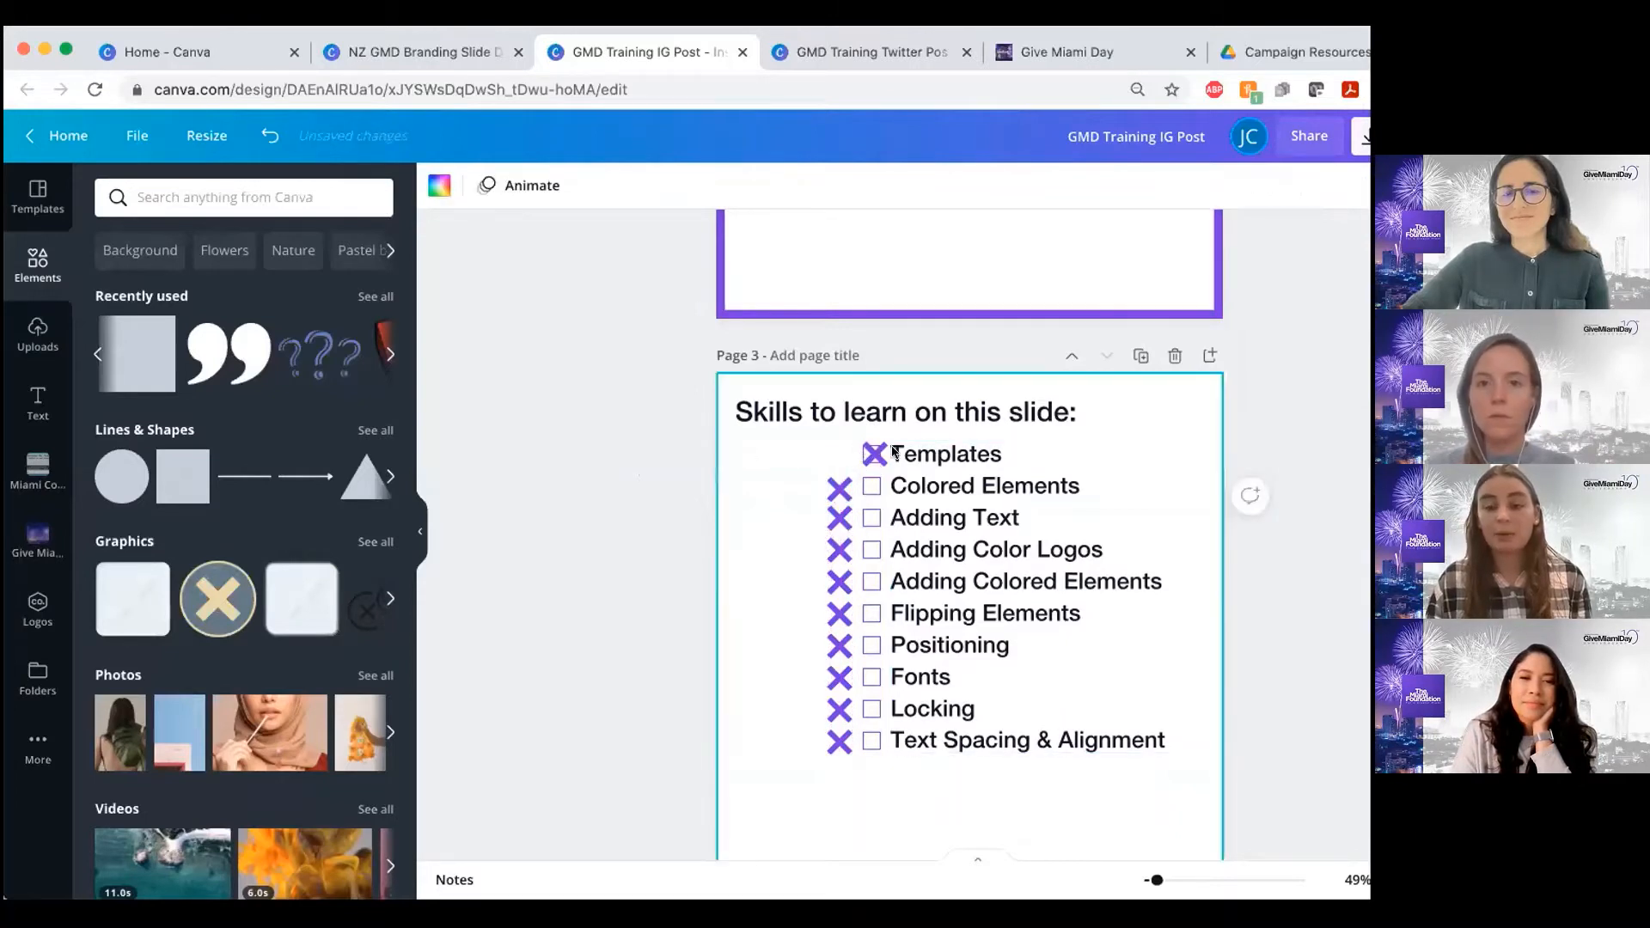
pyautogui.moveTo(875, 454); pyautogui.dragTo(838, 452)
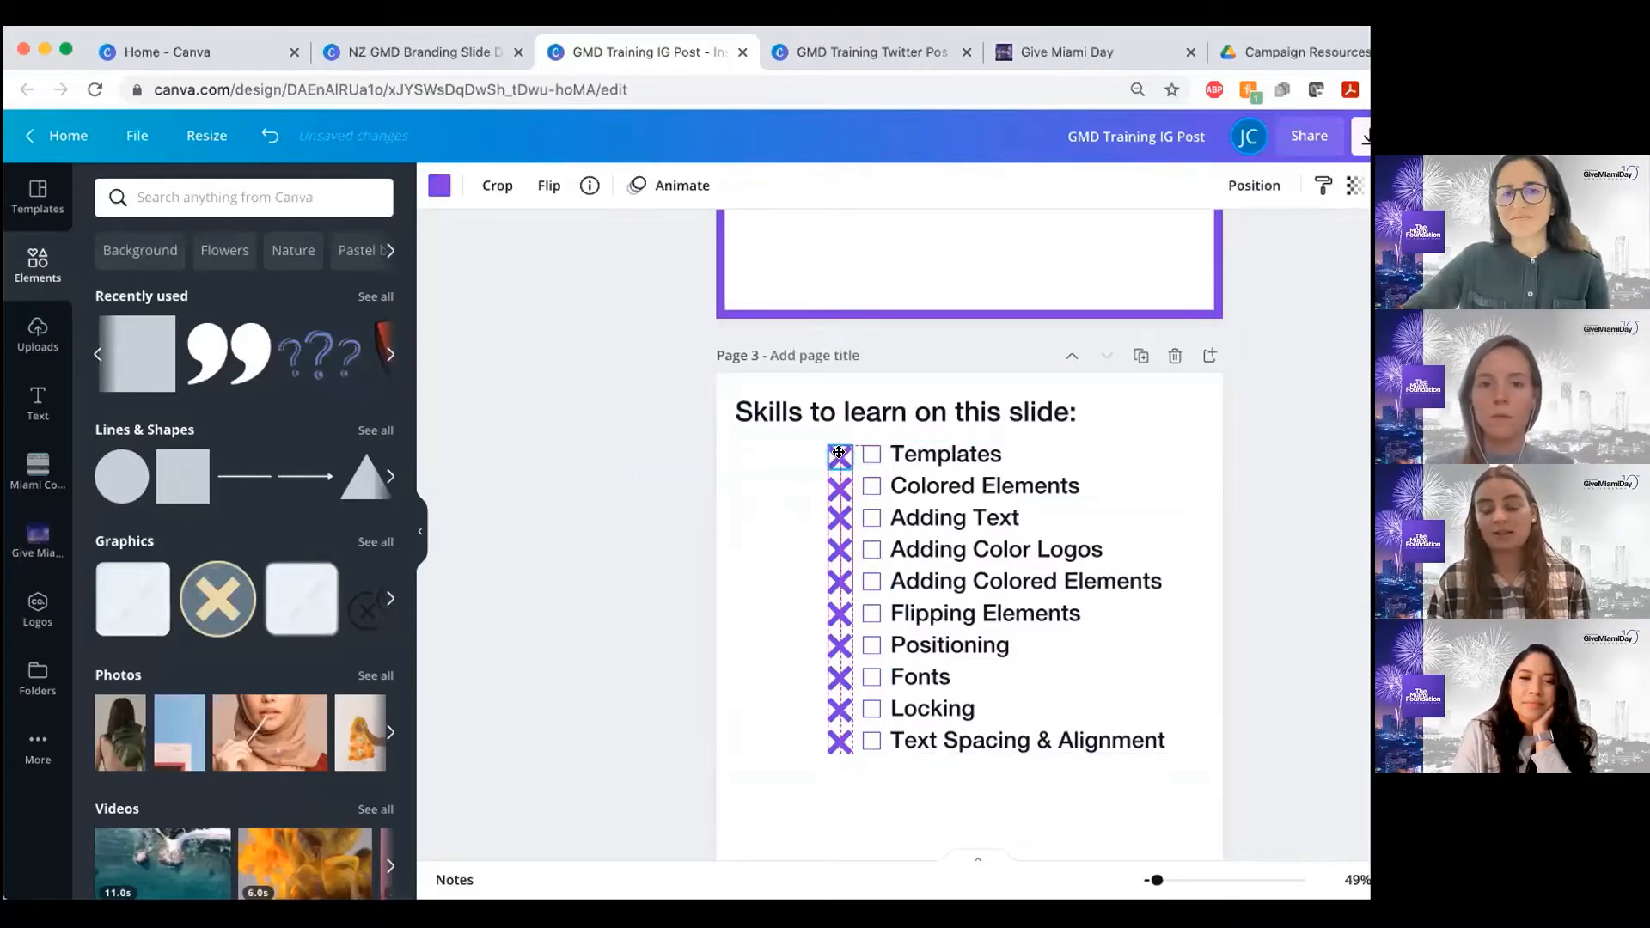
# Select the column of empty checkboxes on page 3 and view its element-alignment and even-spacing options
pyautogui.scroll(-2, 874, 697)
pyautogui.click(874, 700)
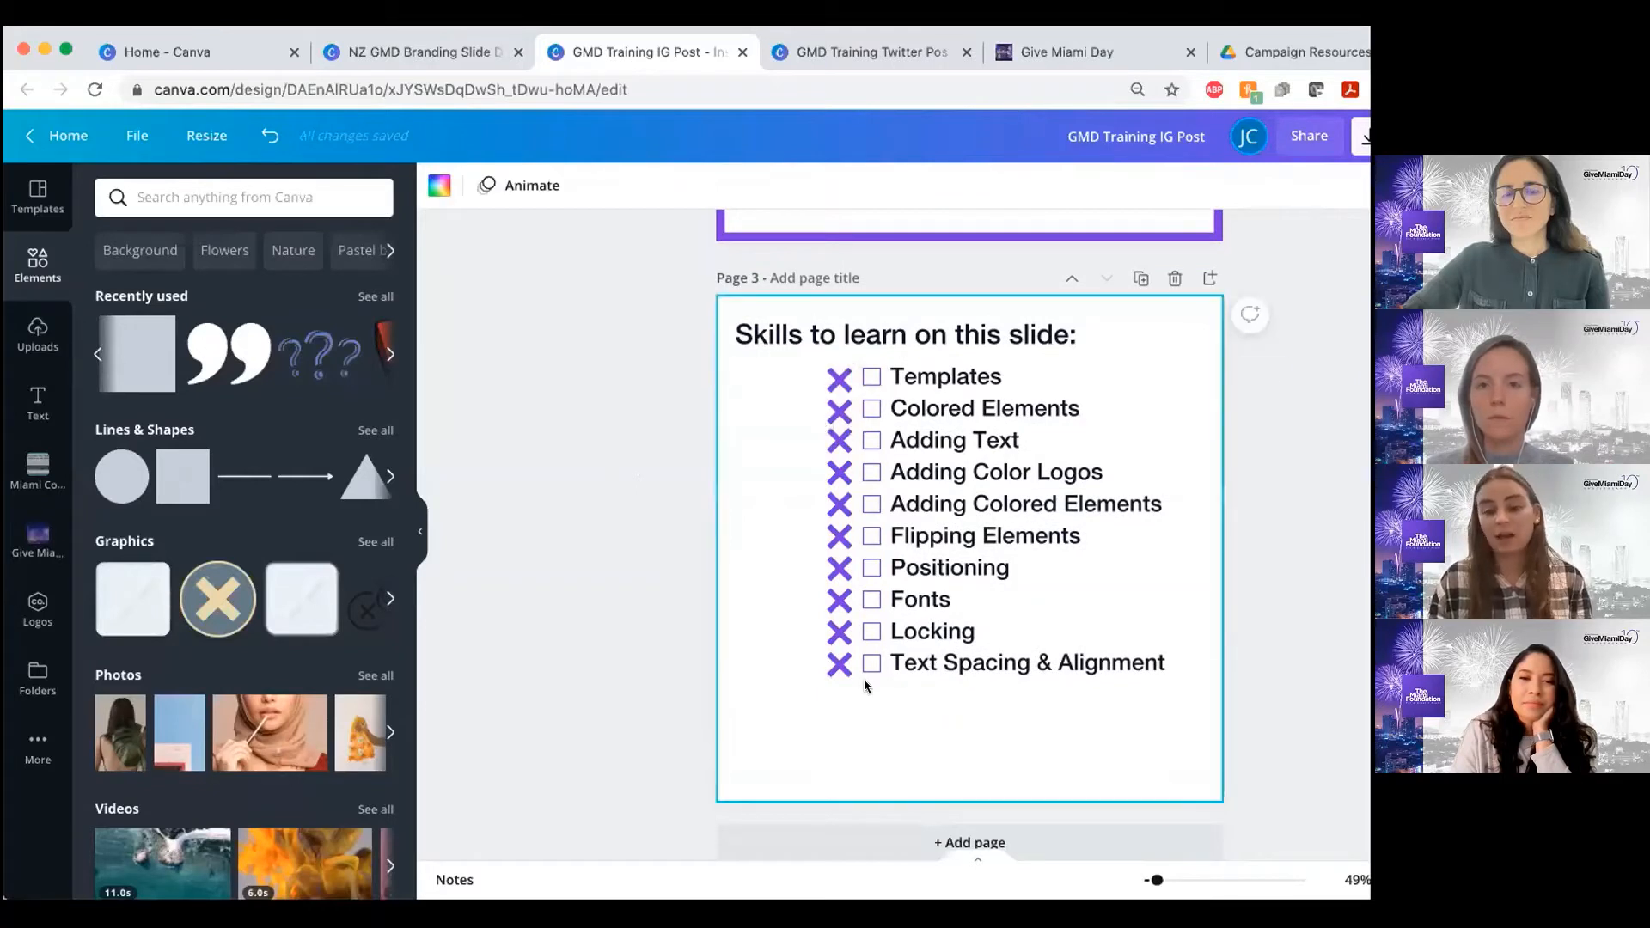
pyautogui.click(865, 371)
pyautogui.click(1255, 186)
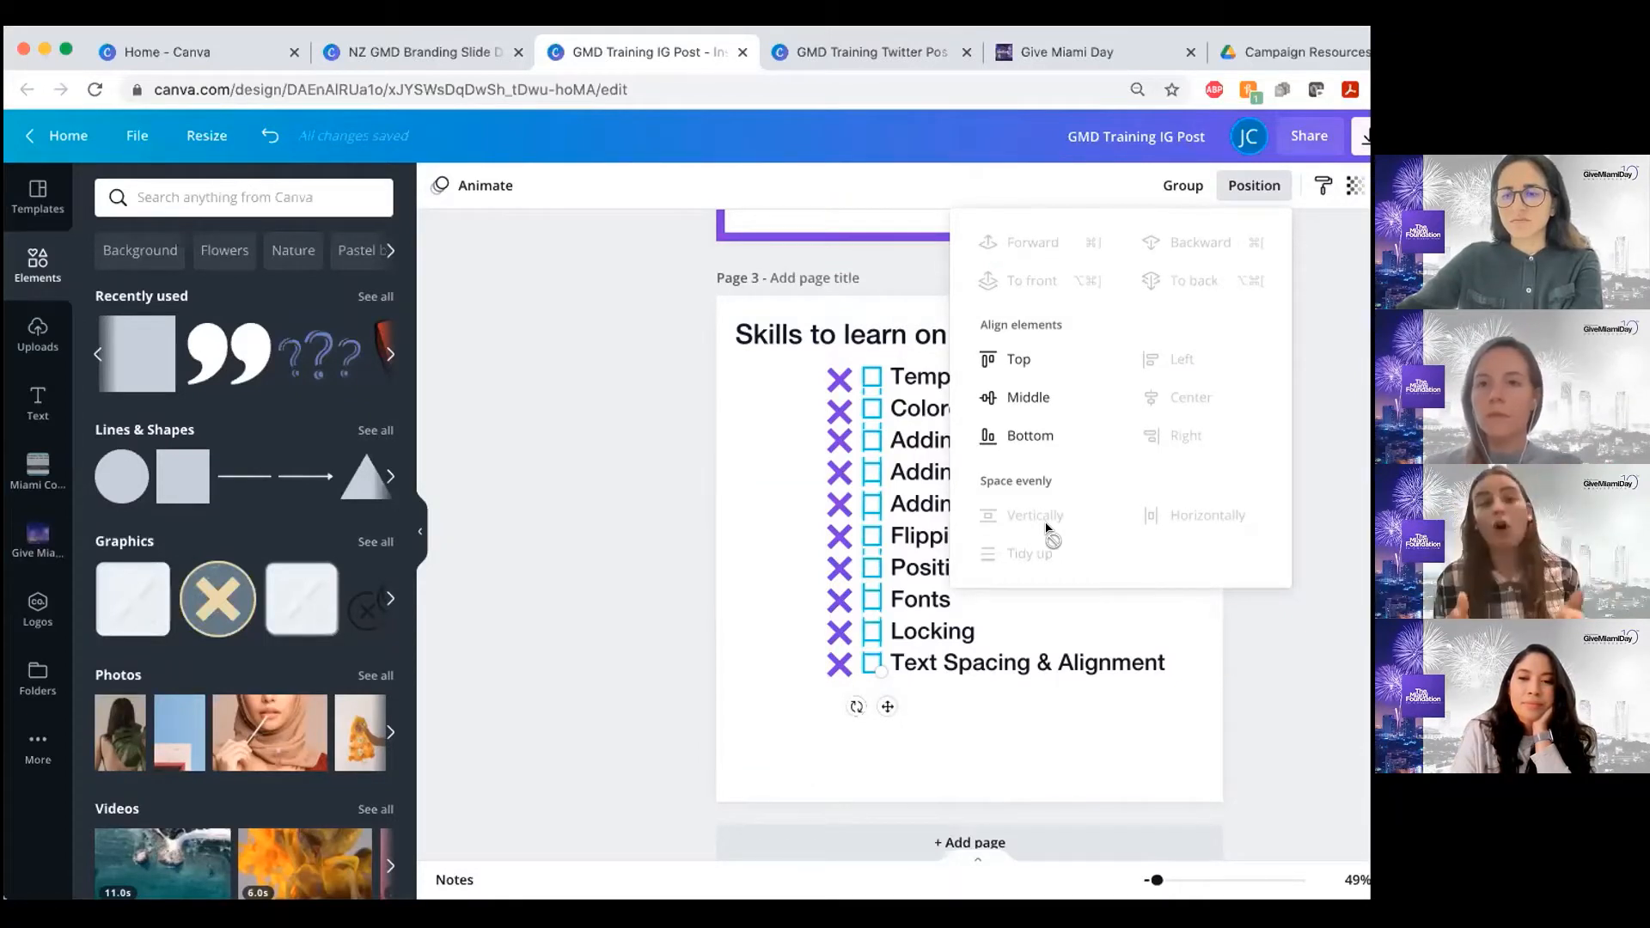
pyautogui.click(788, 508)
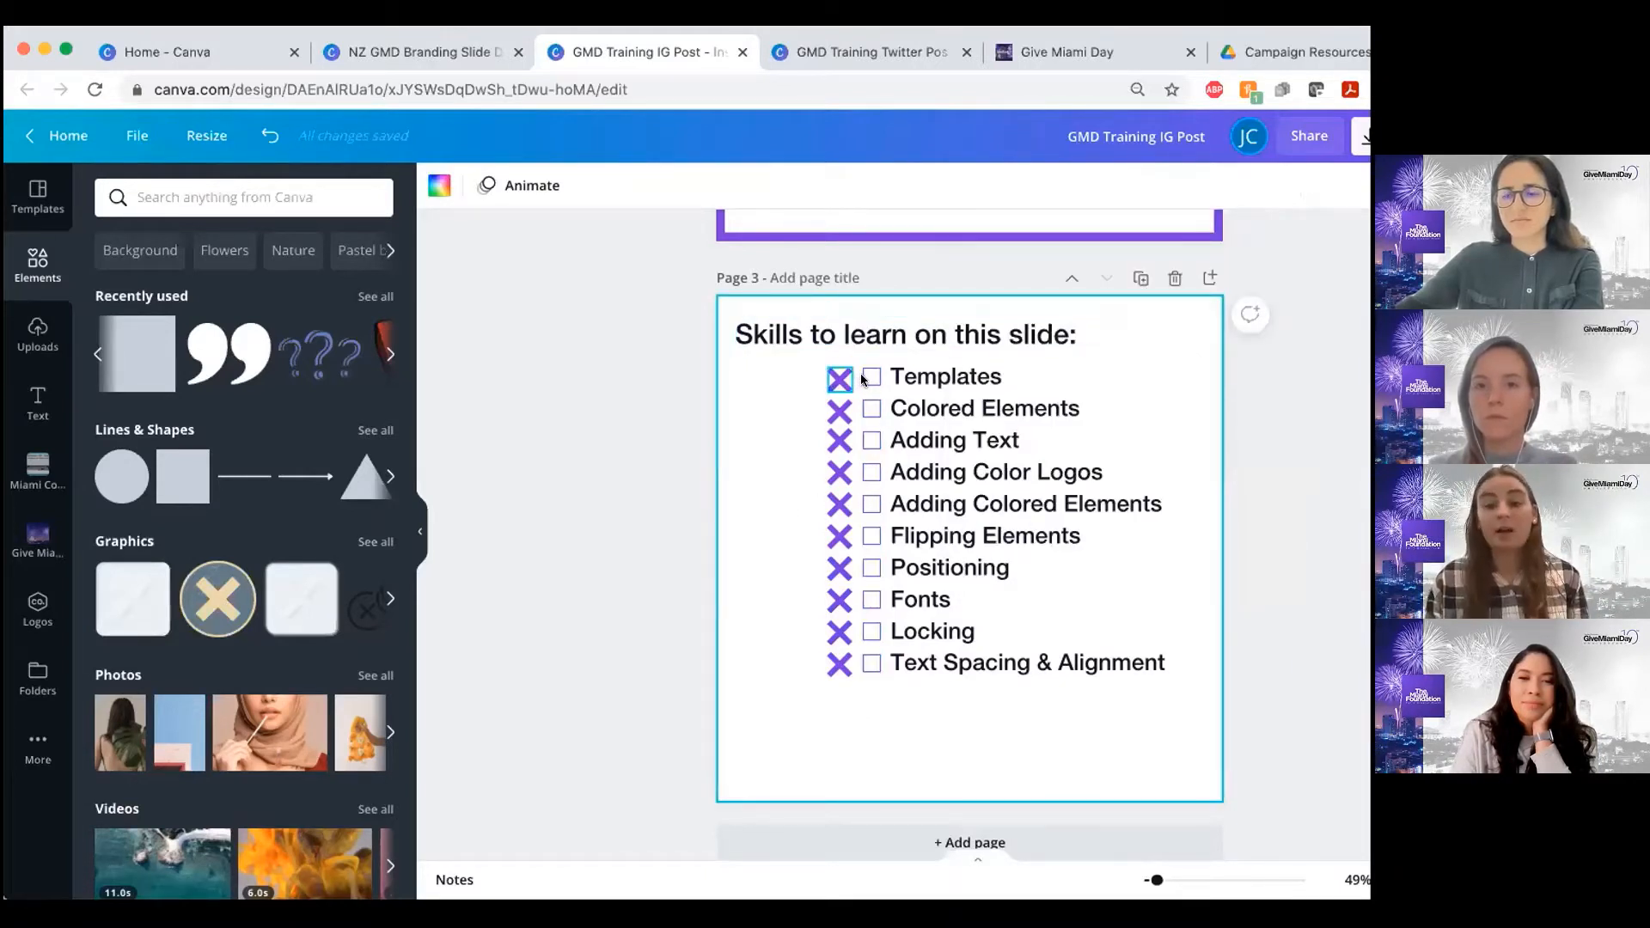
# Mark Templates, Colored Elements and Positioning as covered by moving their purple X marks onto the checkboxes
pyautogui.moveTo(847, 379); pyautogui.dragTo(865, 411)
pyautogui.moveTo(835, 568); pyautogui.dragTo(868, 564)
pyautogui.click(888, 645)
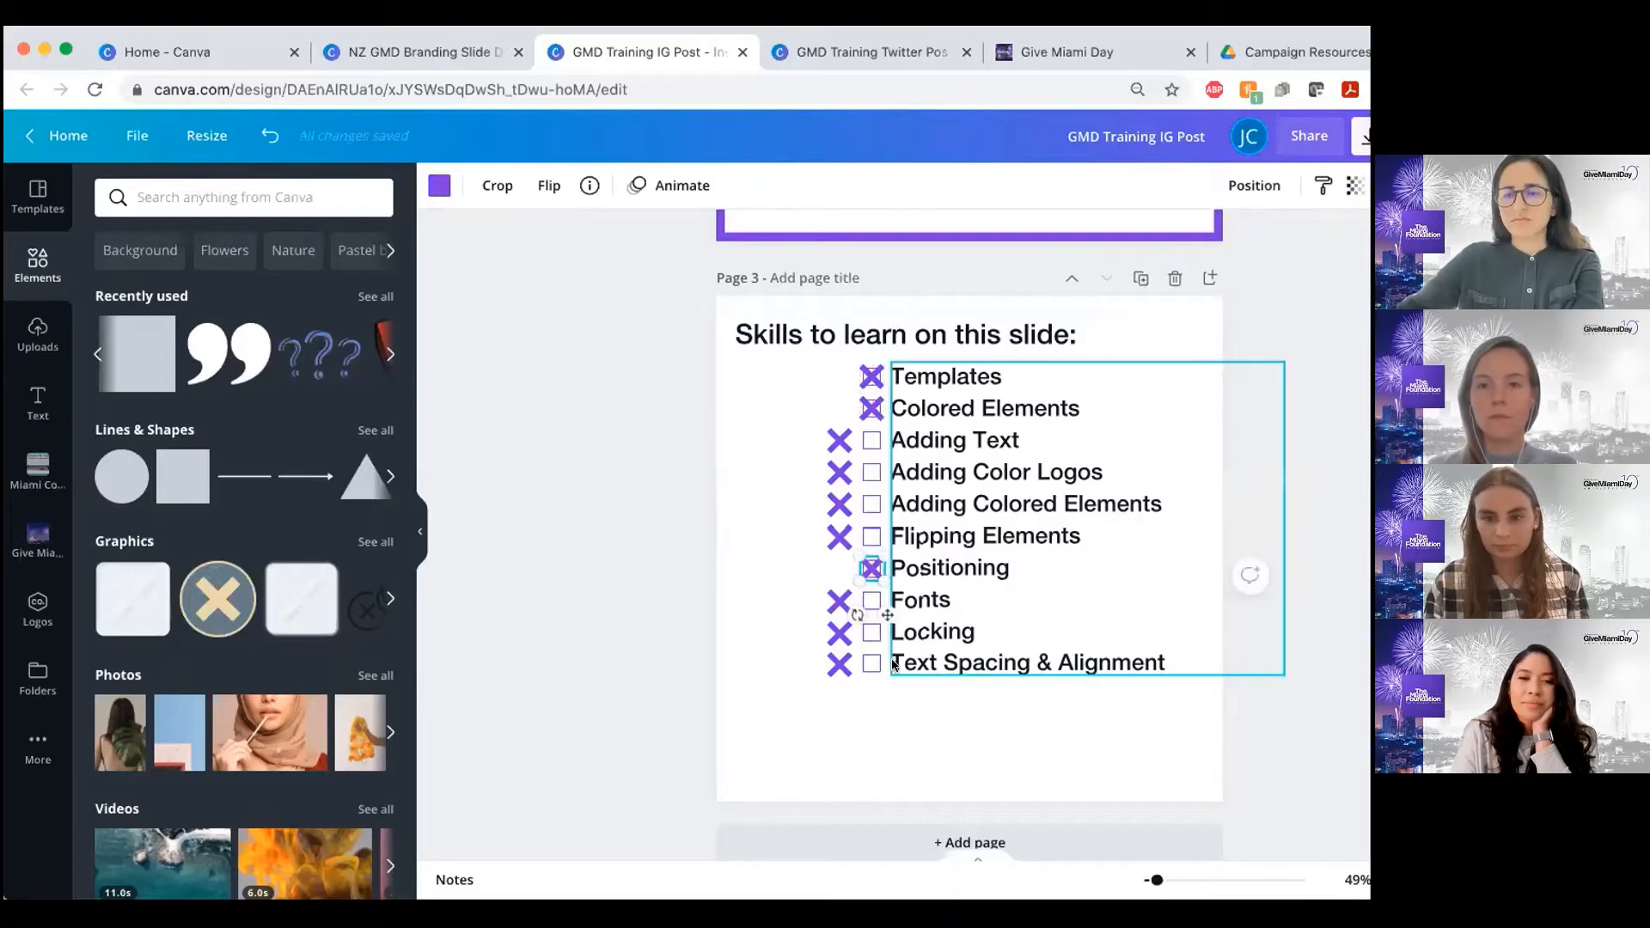
# Check the donation banner on page 1 and add a solid square shape to page 2
pyautogui.scroll(3, 891, 653)
pyautogui.scroll(7, 892, 664)
pyautogui.scroll(-3, 892, 664)
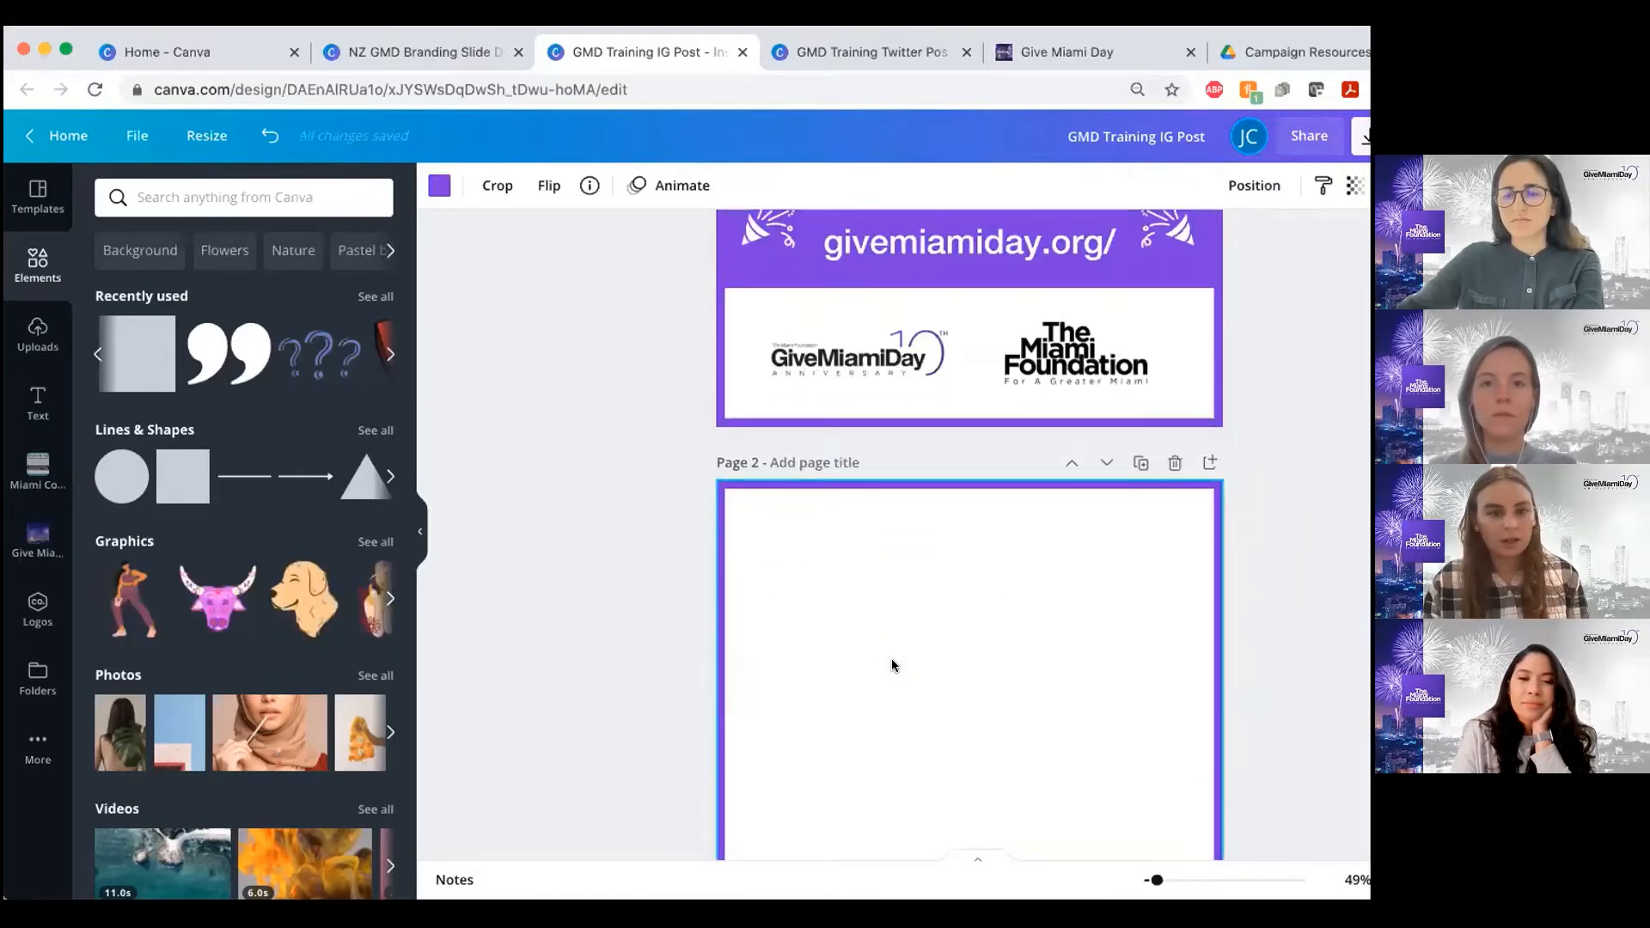
pyautogui.scroll(-1, 891, 664)
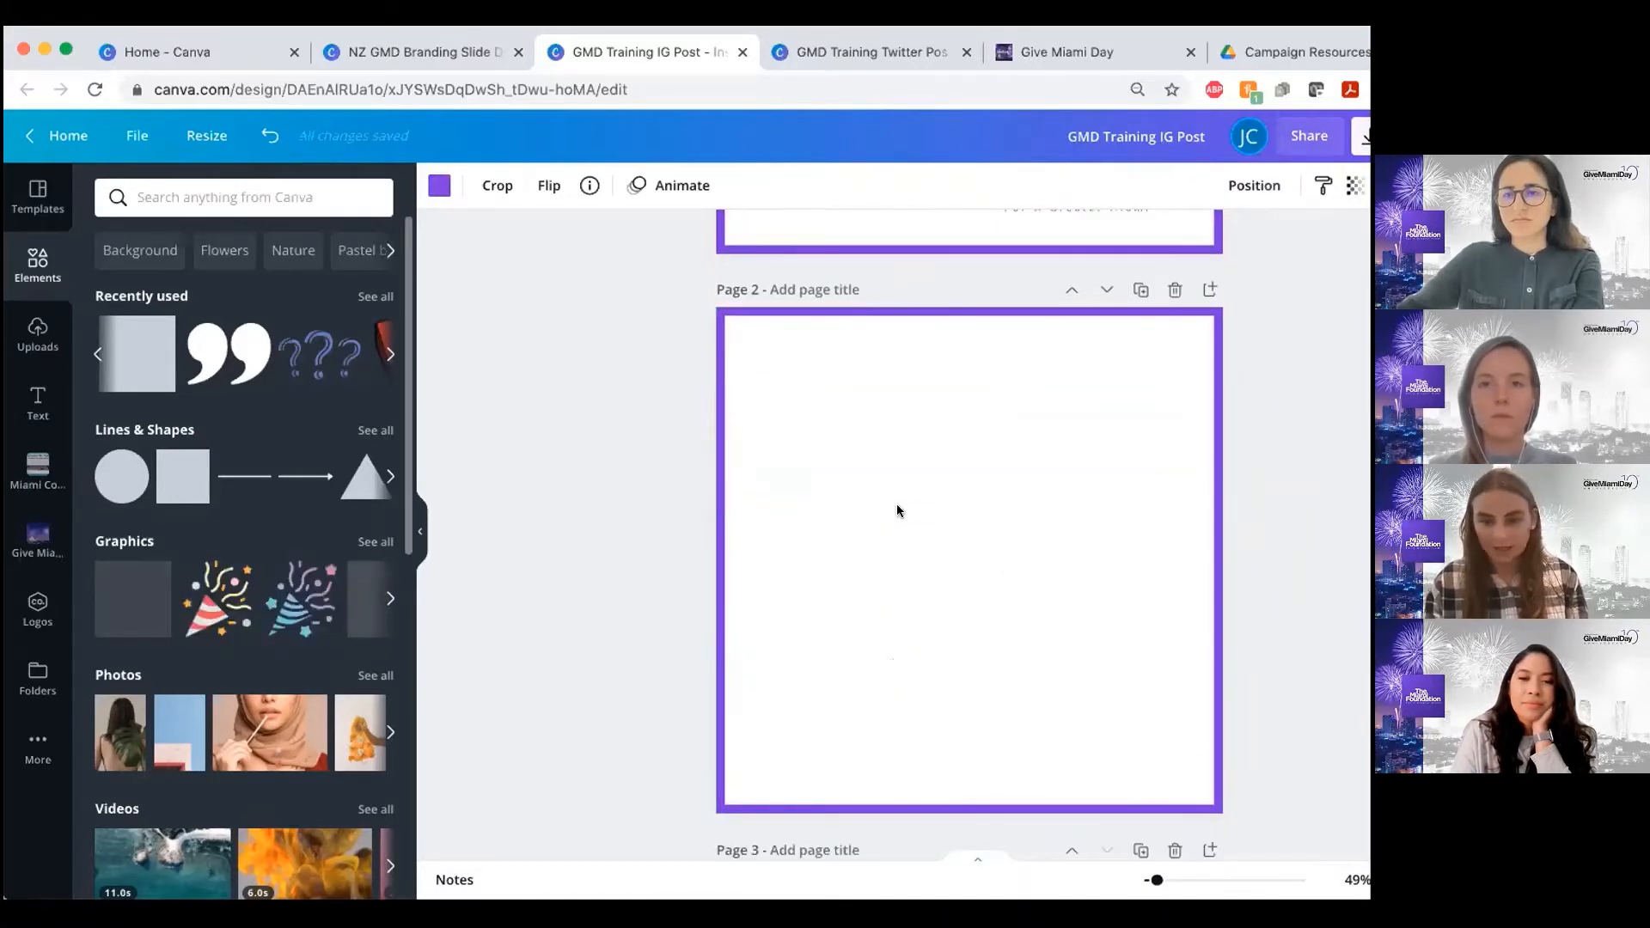
pyautogui.scroll(1, 897, 511)
pyautogui.scroll(2, 896, 504)
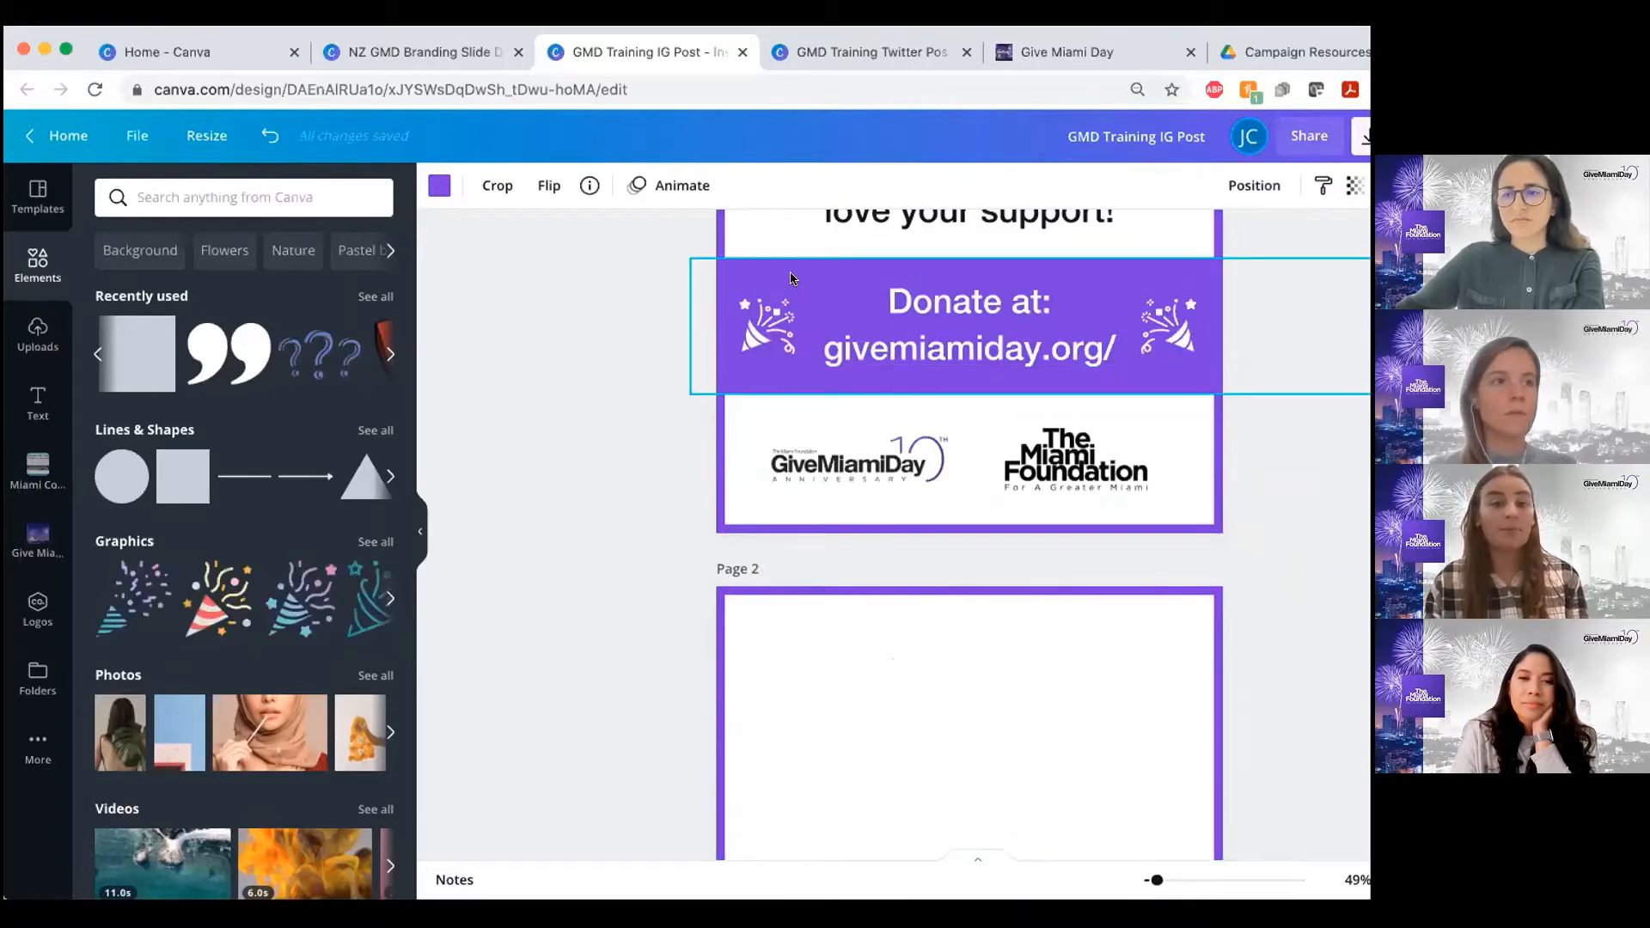
pyautogui.scroll(-2, 777, 553)
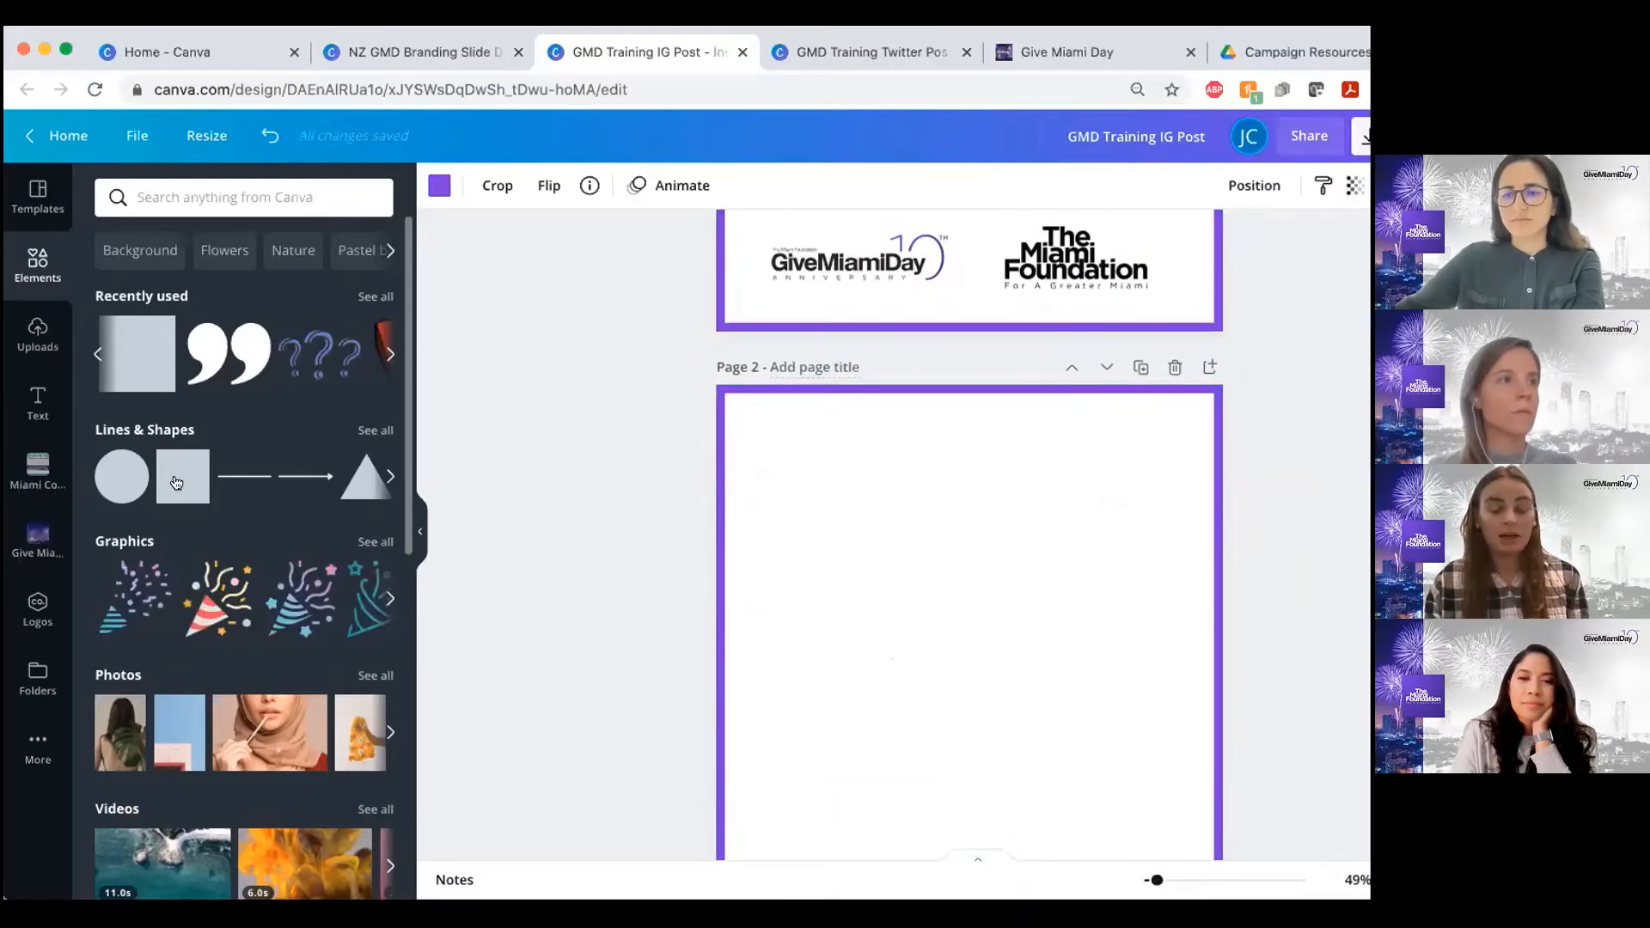
pyautogui.click(183, 476)
pyautogui.scroll(-1, 974, 521)
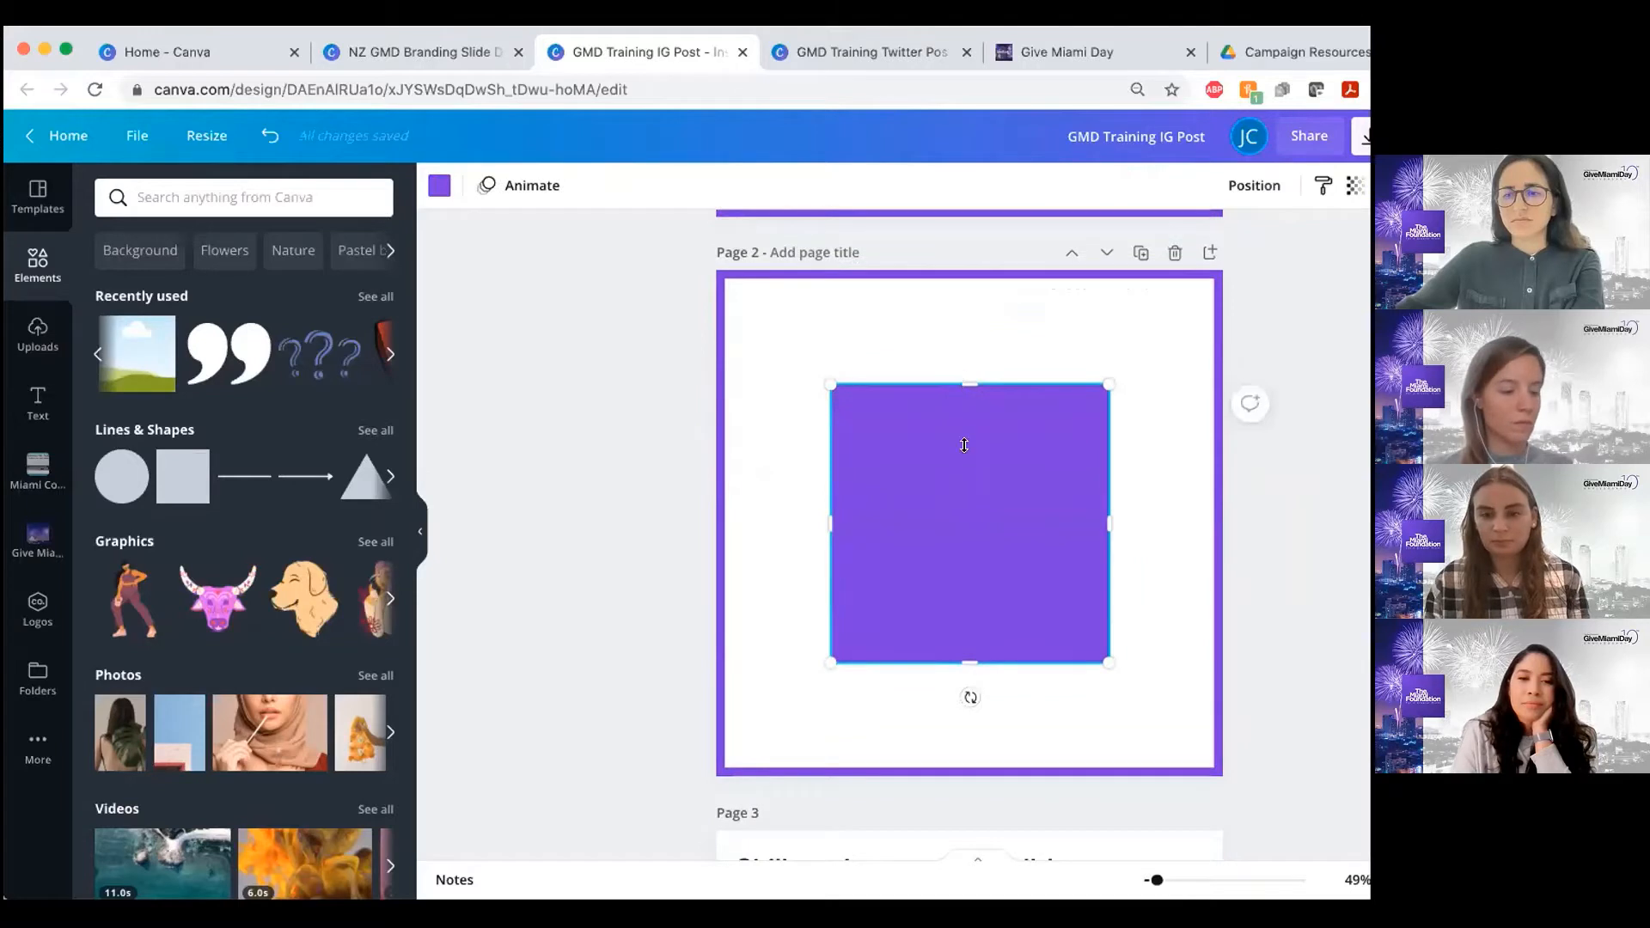
# Resize the purple square on page 2 into a banner about 1,226 by 248 that extends past both side edges
pyautogui.moveTo(965, 445); pyautogui.dragTo(924, 554)
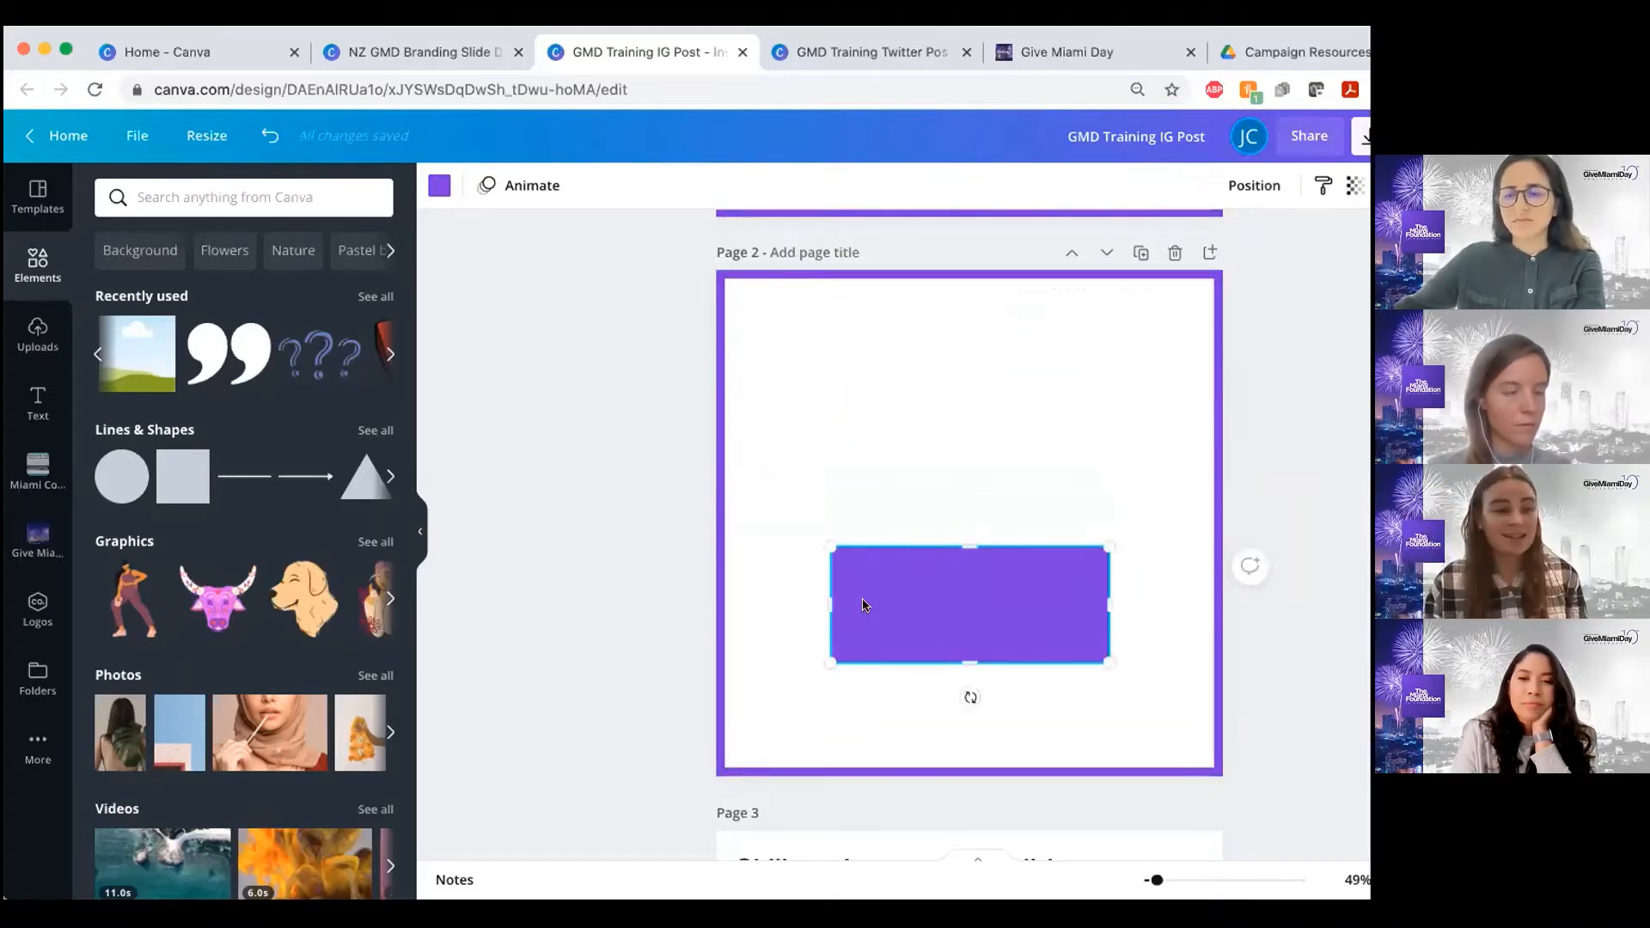
pyautogui.moveTo(734, 604); pyautogui.dragTo(678, 608)
pyautogui.moveTo(1128, 626); pyautogui.dragTo(1127, 625)
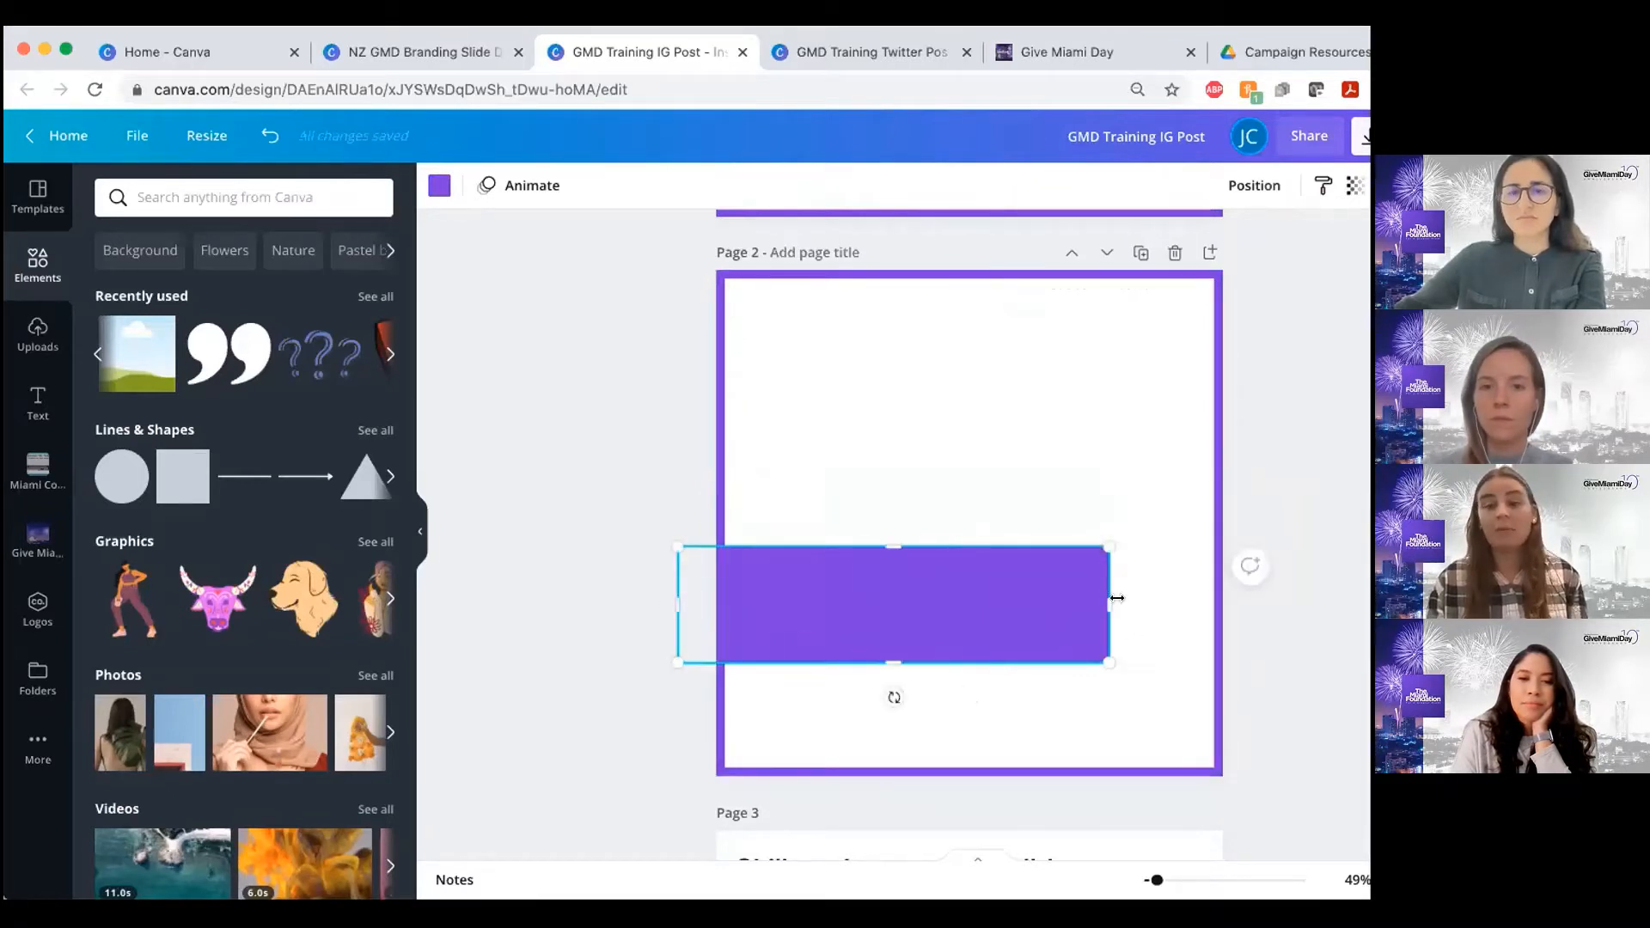
pyautogui.moveTo(1219, 597); pyautogui.dragTo(1250, 602)
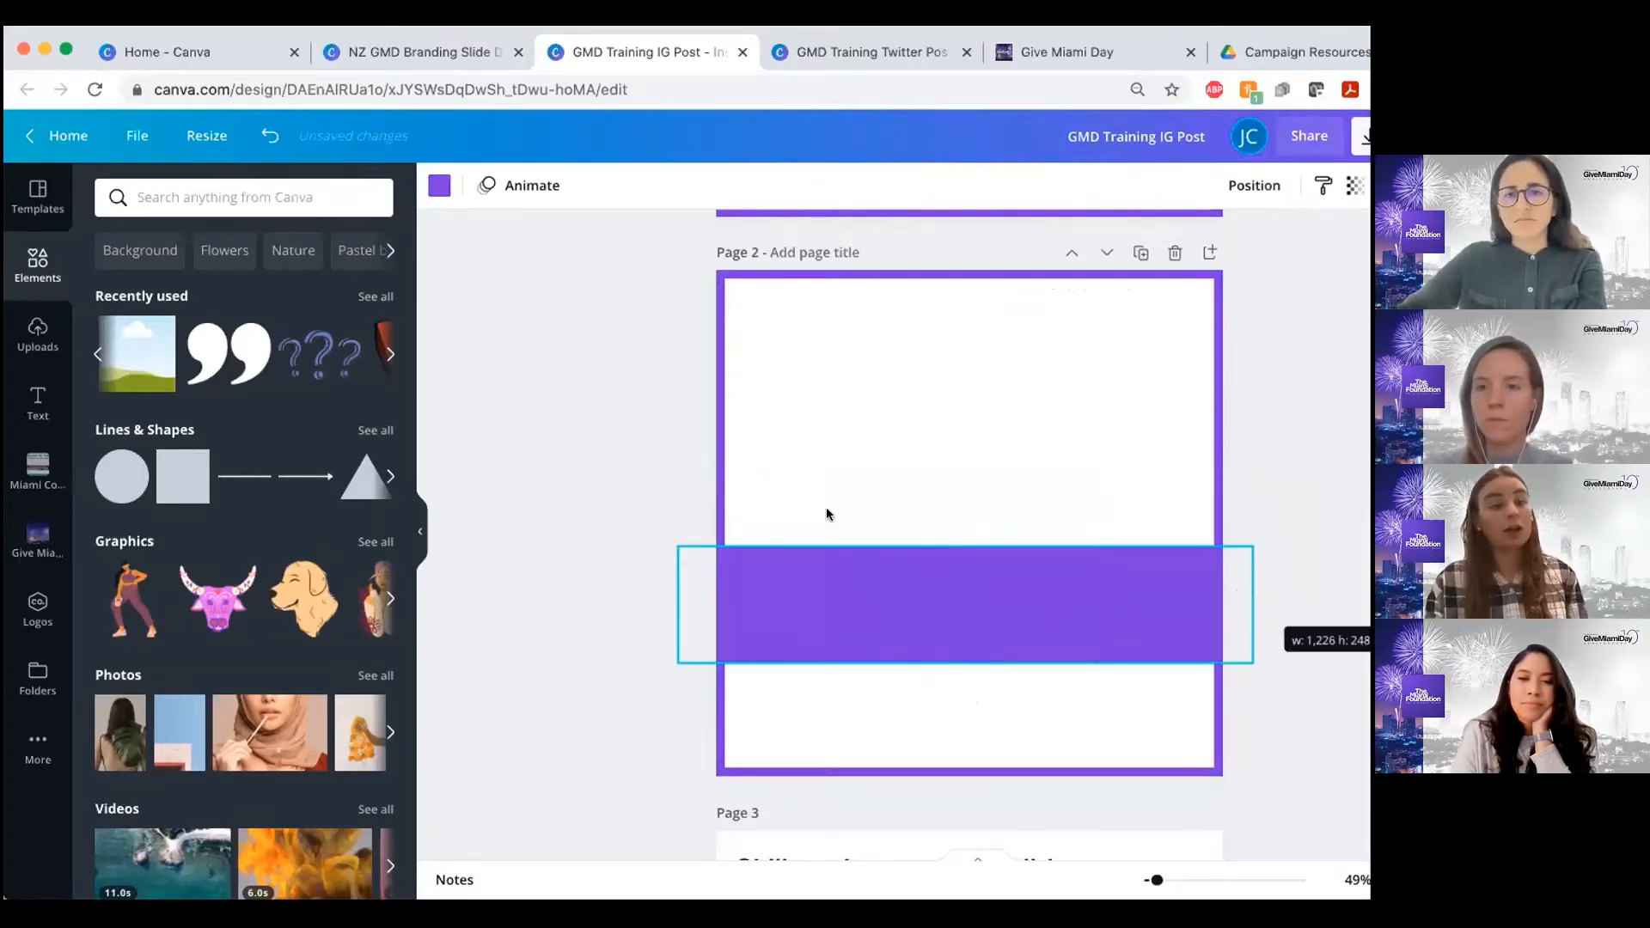
# Compare the new banner with the one on page 1 and view its layering and page-alignment options
pyautogui.scroll(3, 855, 515)
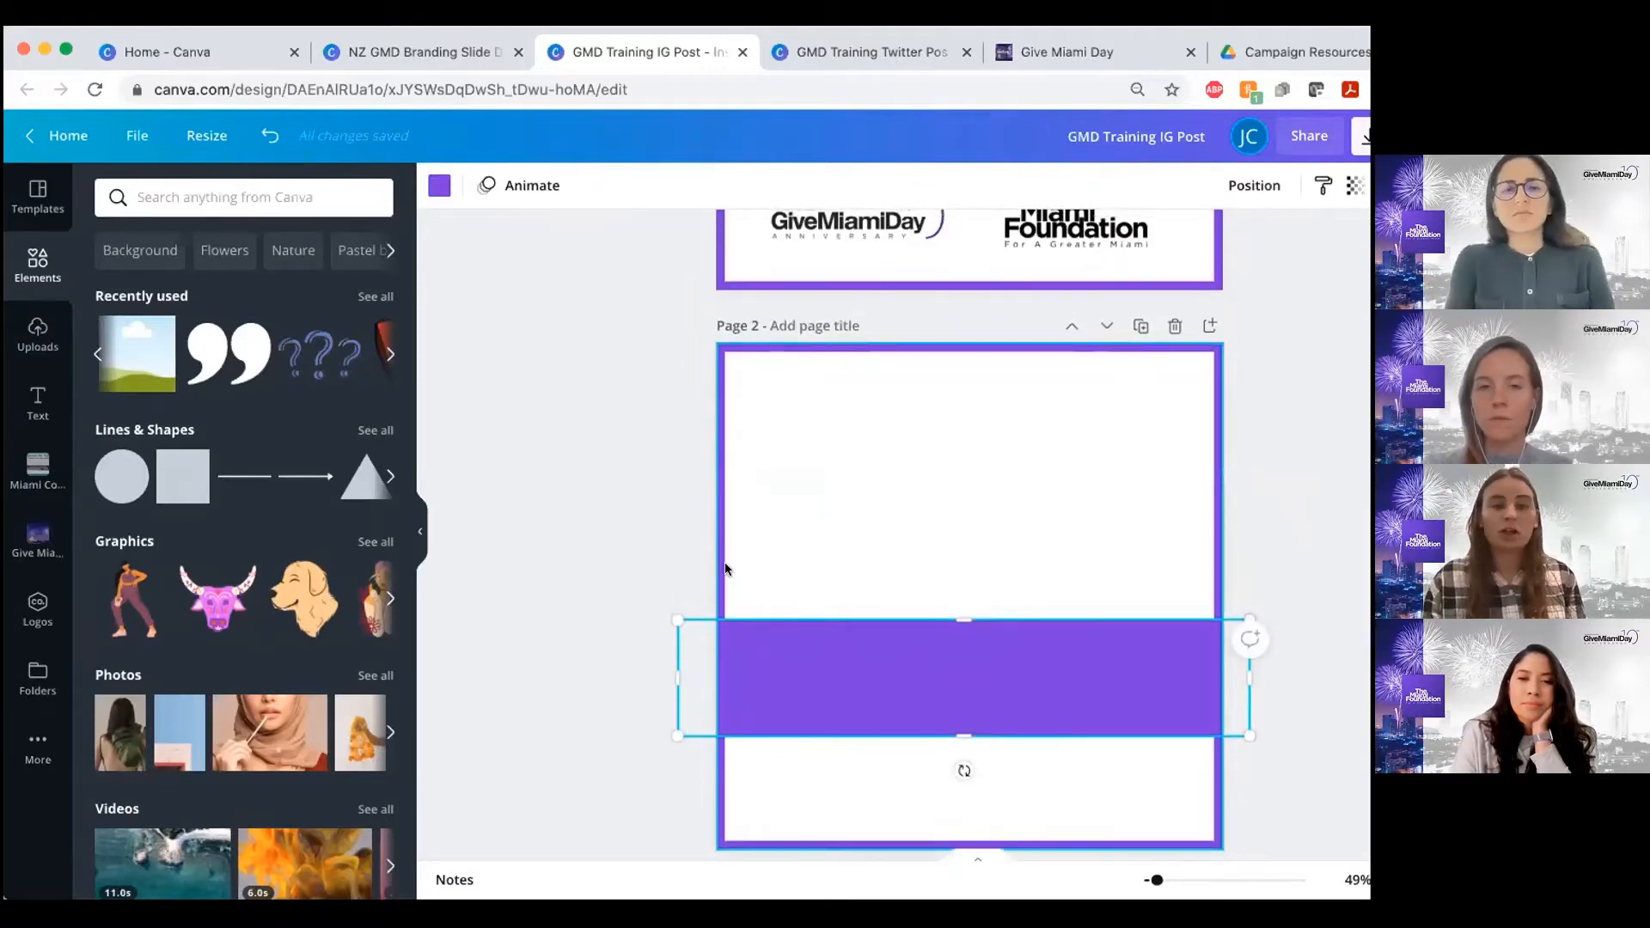
pyautogui.scroll(6, 816, 430)
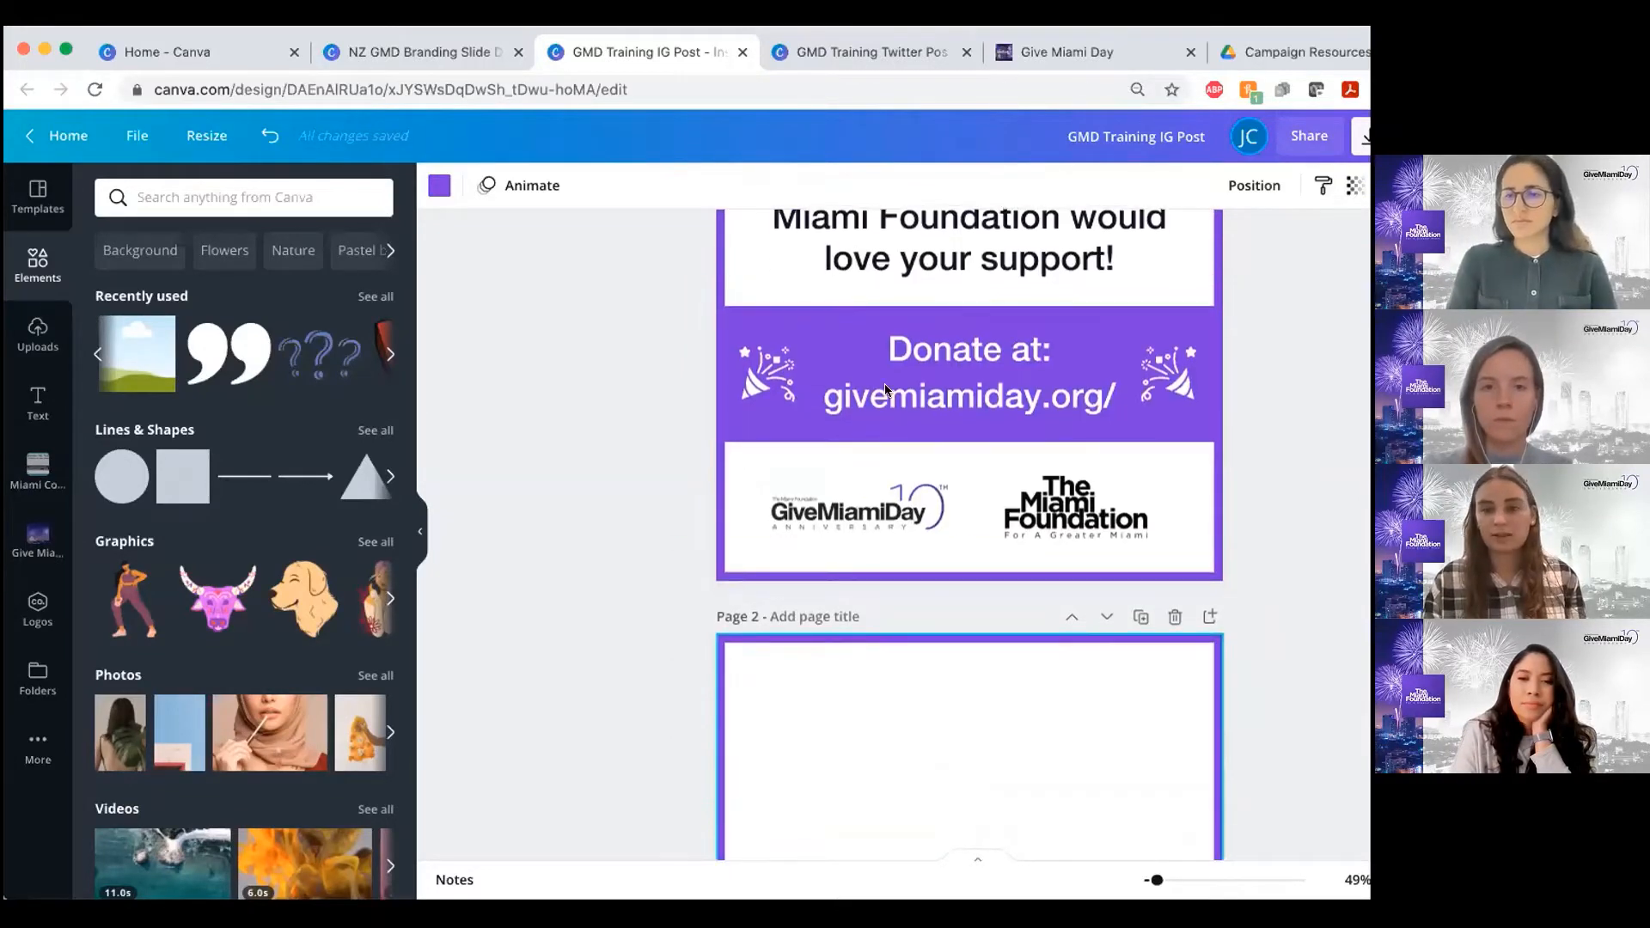
pyautogui.scroll(2, 885, 389)
pyautogui.scroll(-10, 774, 473)
pyautogui.click(652, 545)
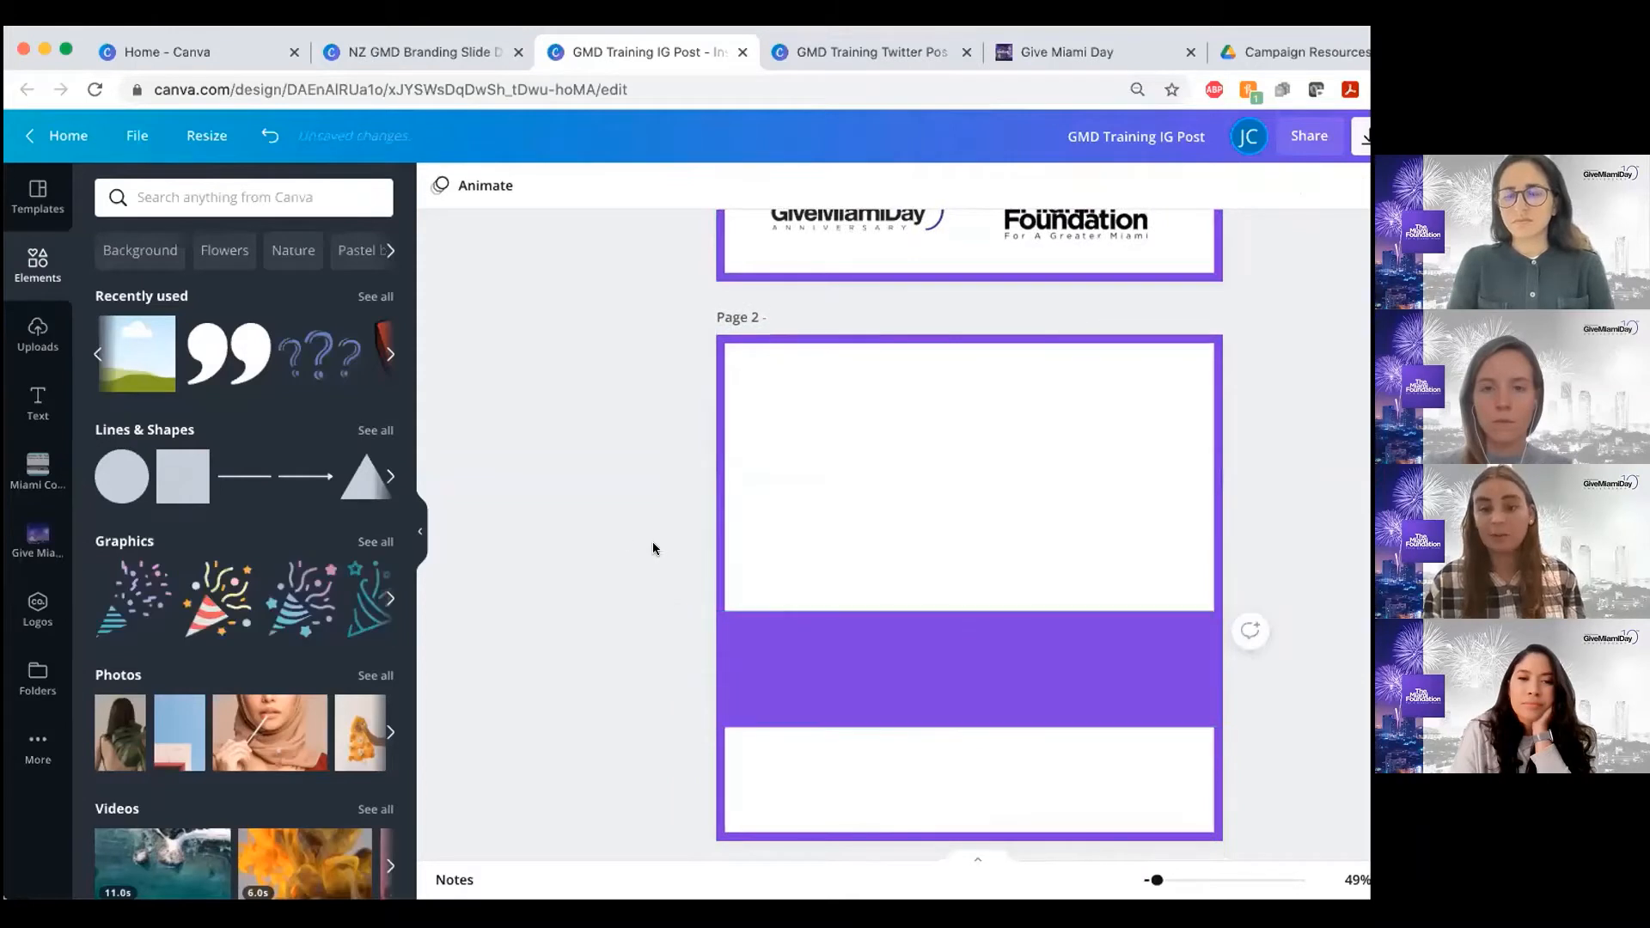
pyautogui.click(894, 669)
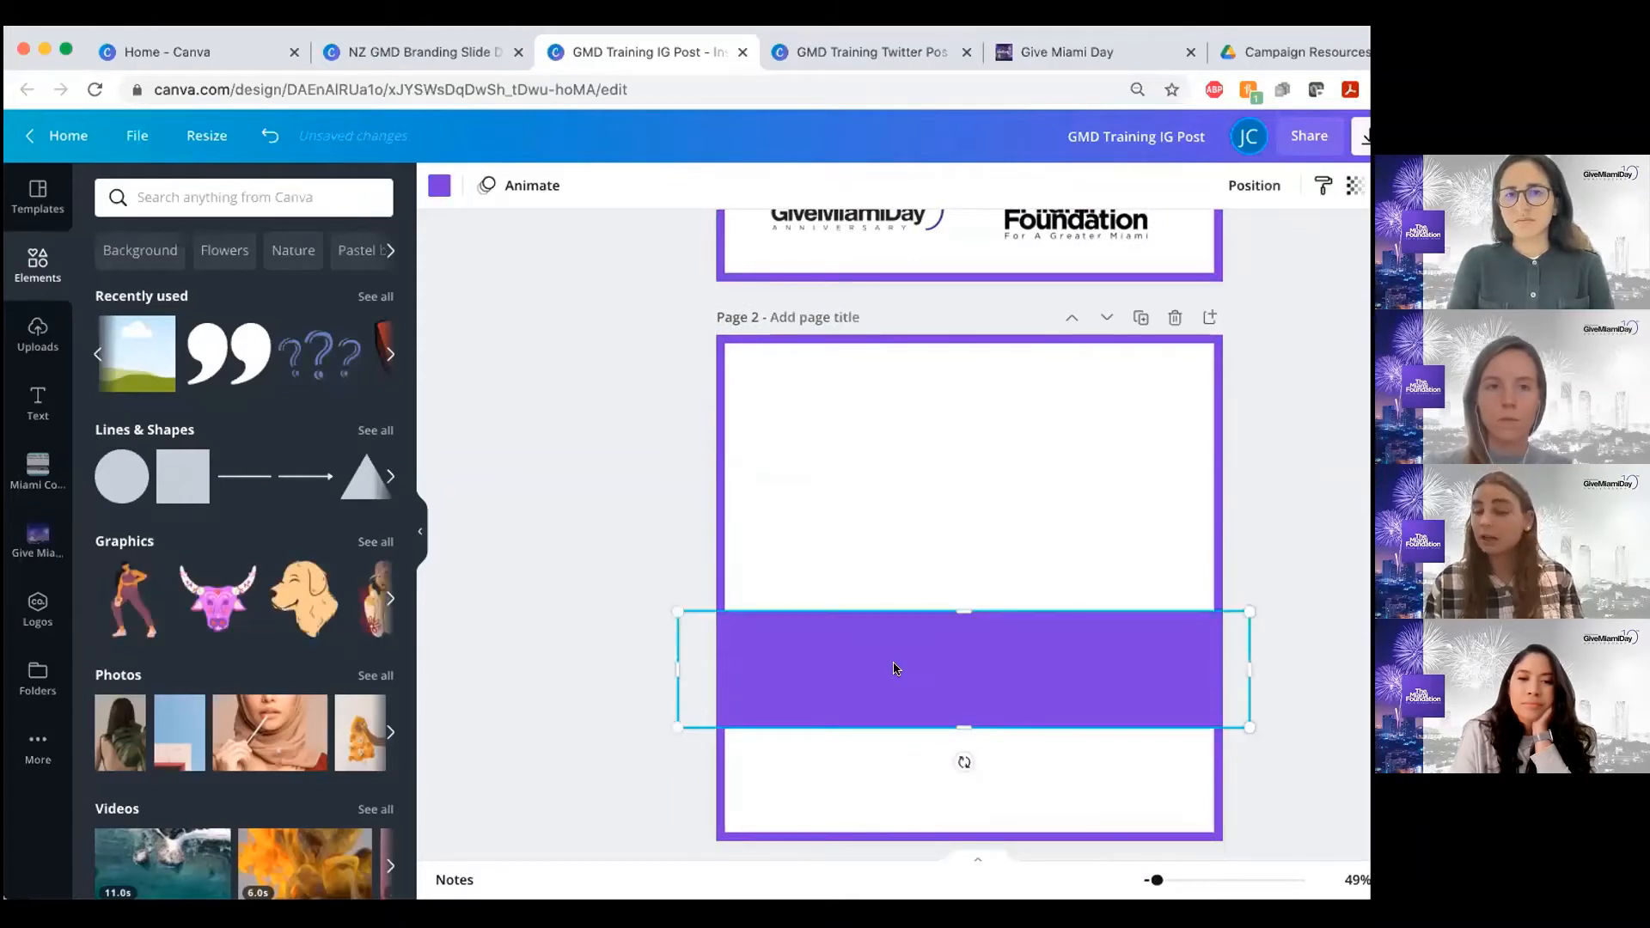
pyautogui.click(1255, 187)
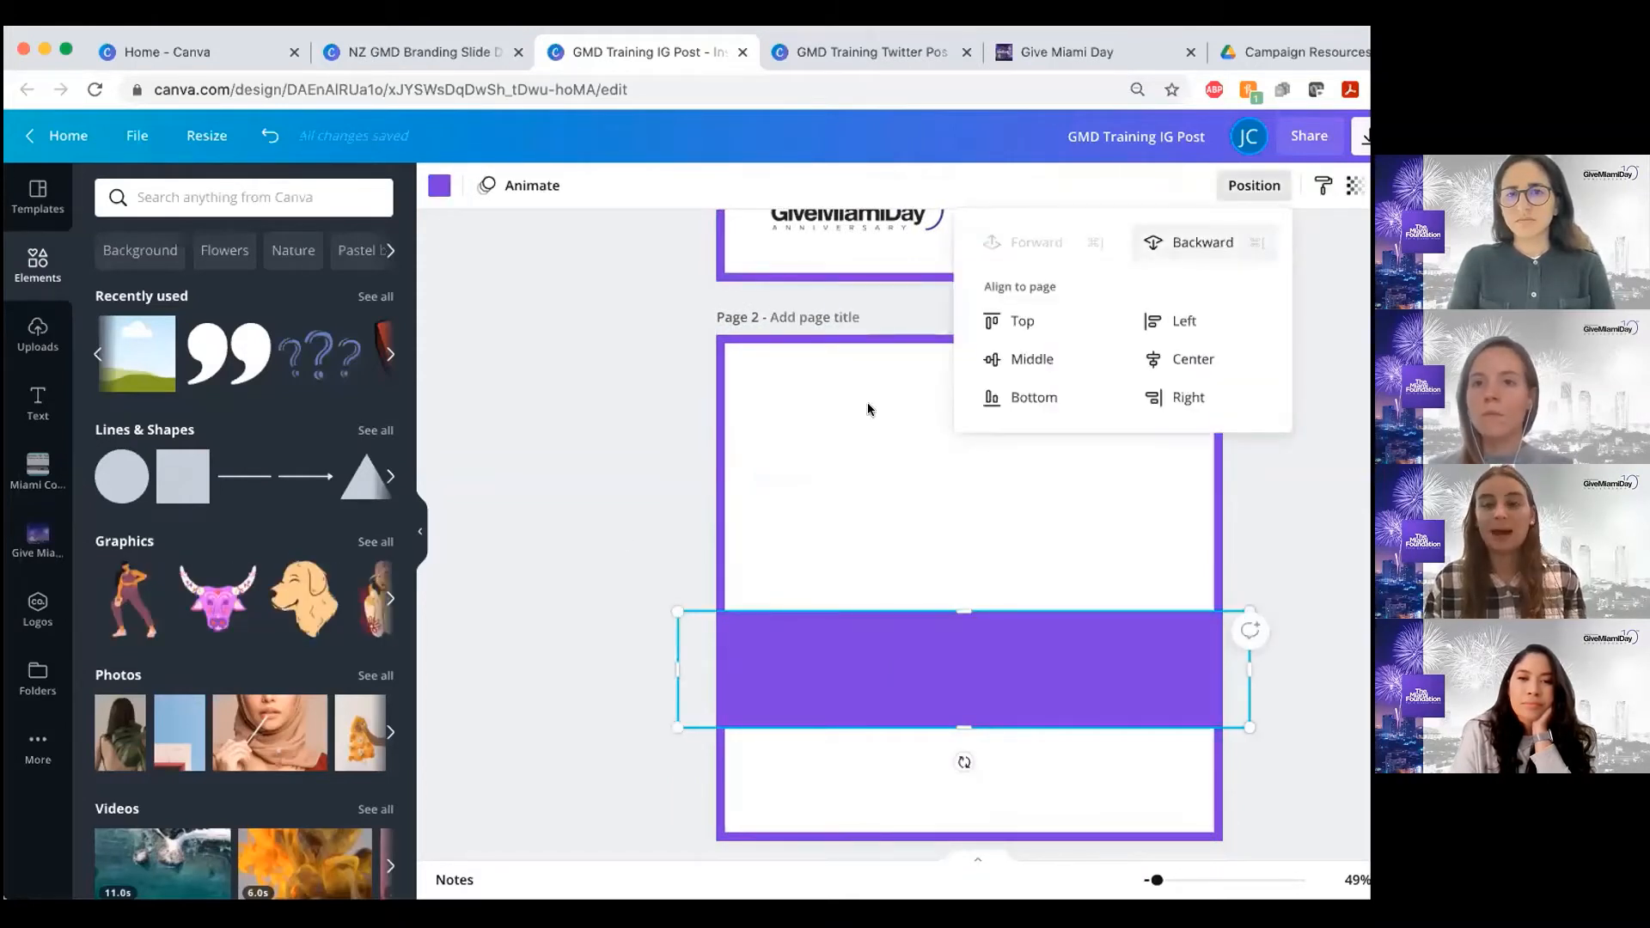
pyautogui.click(633, 407)
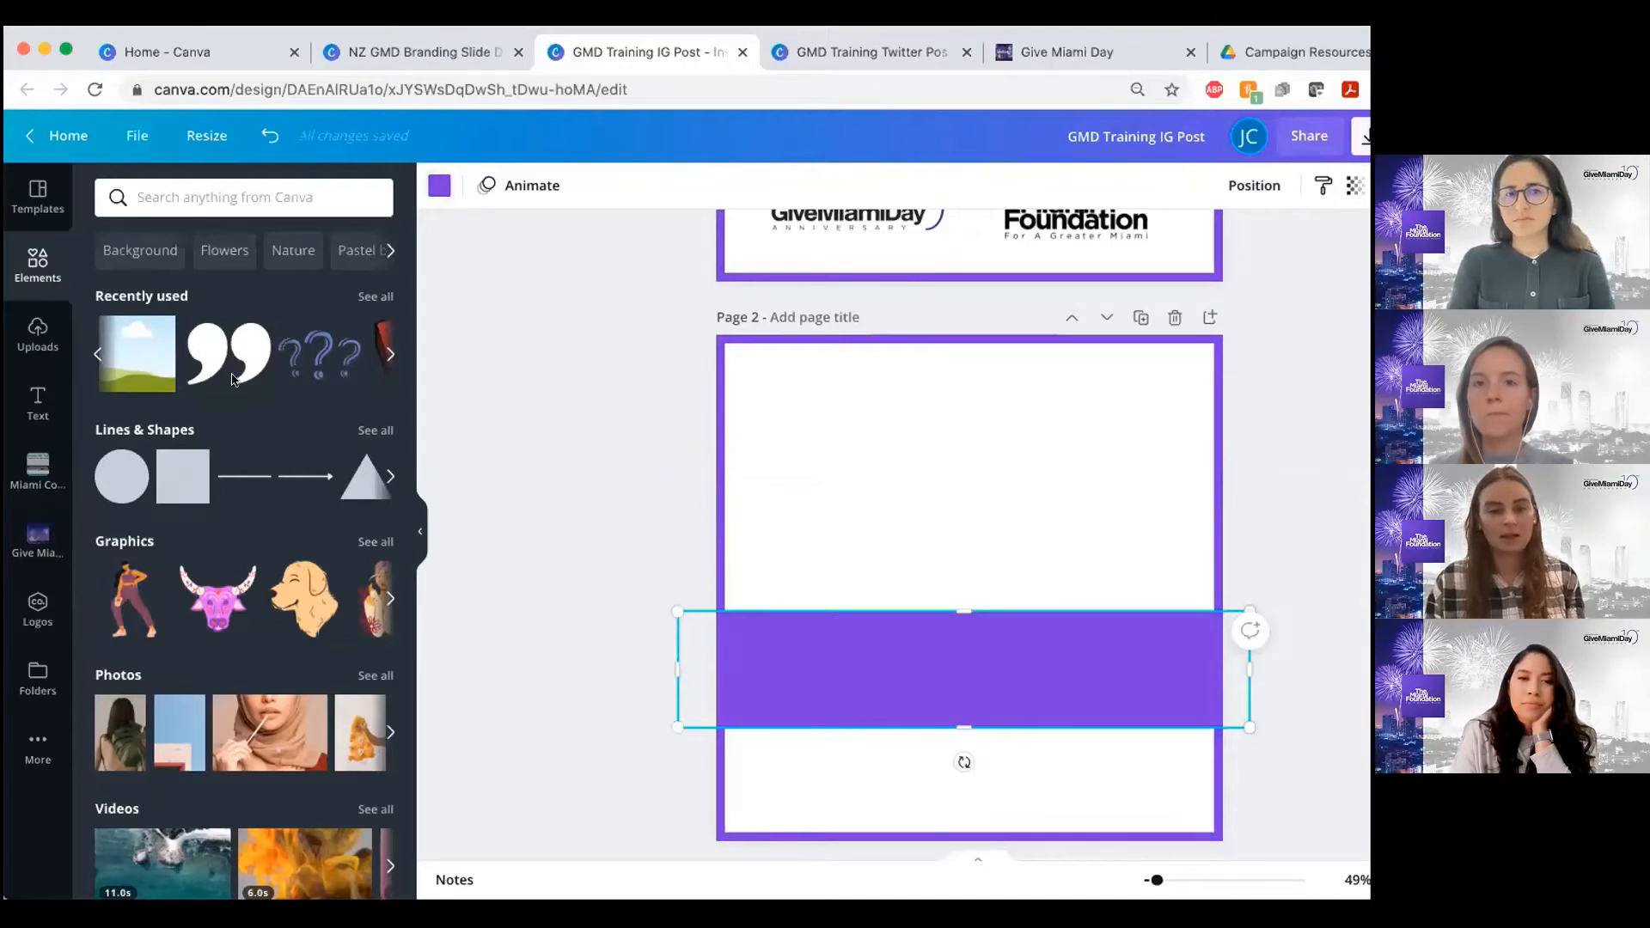
# Recolor the banner on page 2 with the dark navy color
pyautogui.click(439, 186)
pyautogui.click(166, 296)
pyautogui.click(431, 484)
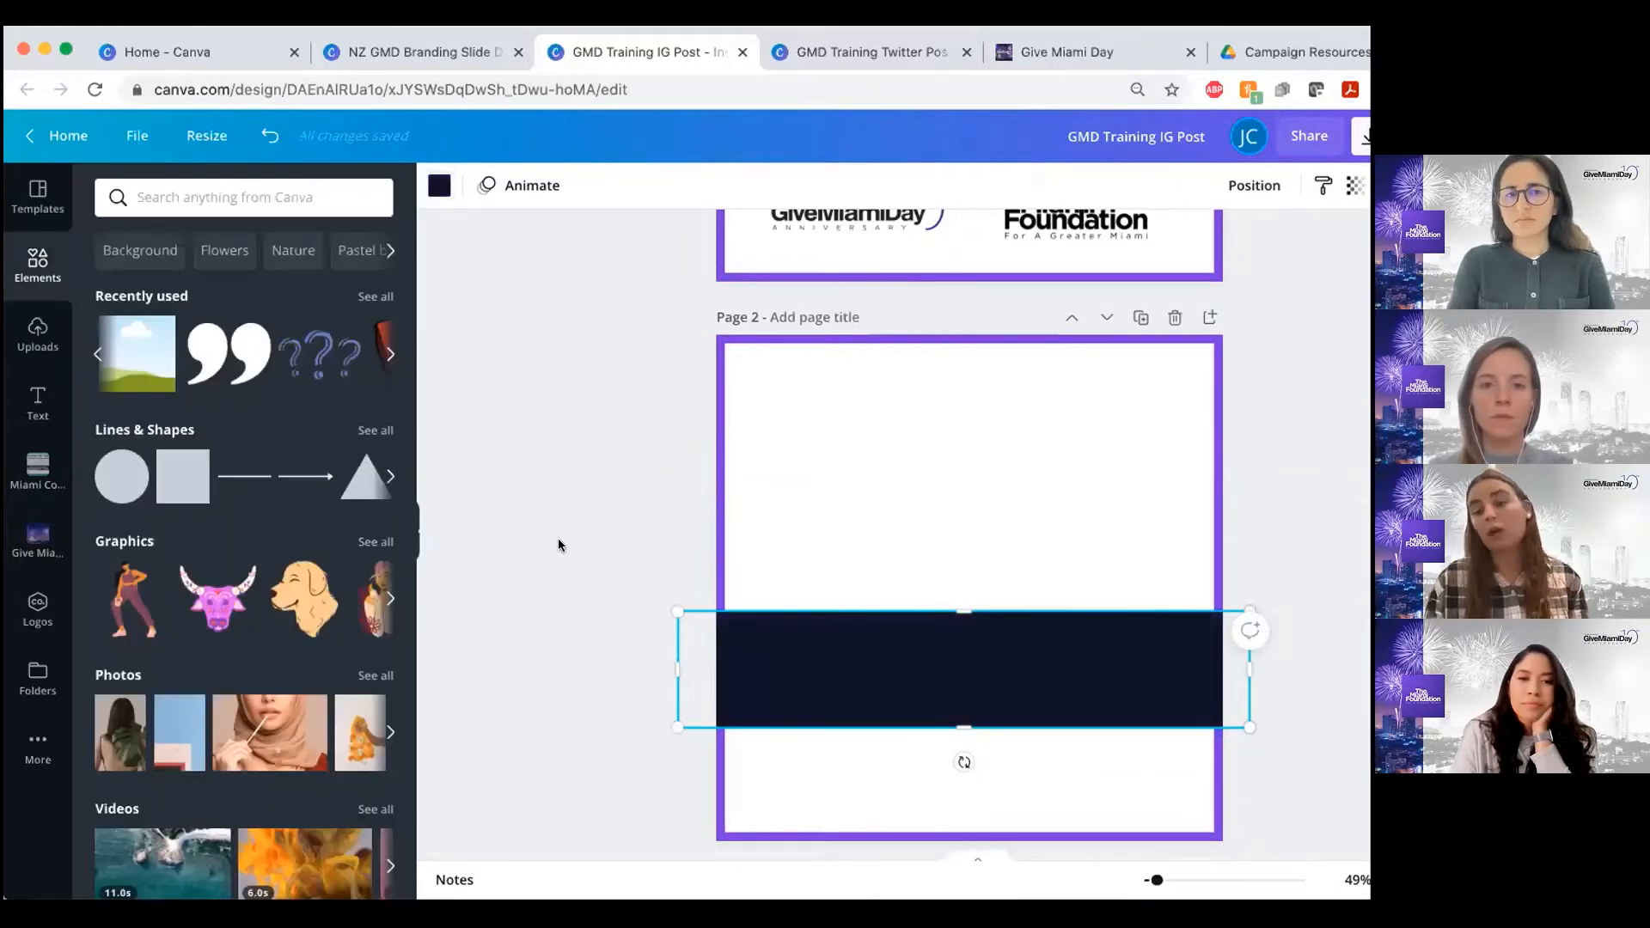
pyautogui.click(559, 545)
# Send the navy banner on page 2 backward so it sits behind the purple border
pyautogui.click(893, 662)
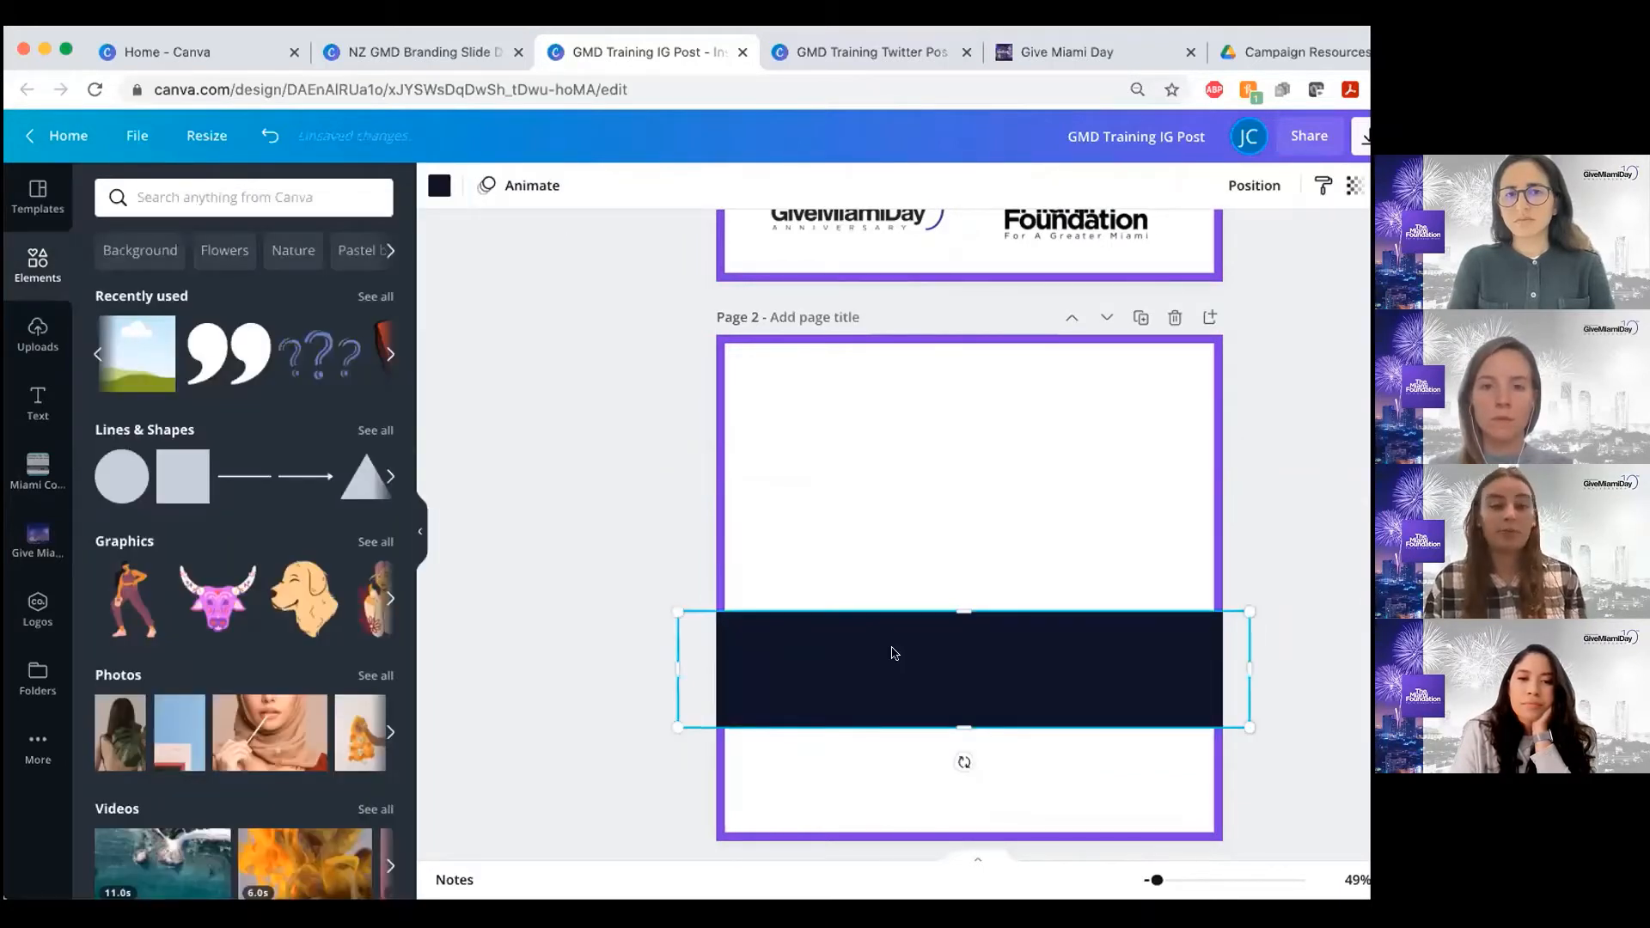
pyautogui.click(1264, 184)
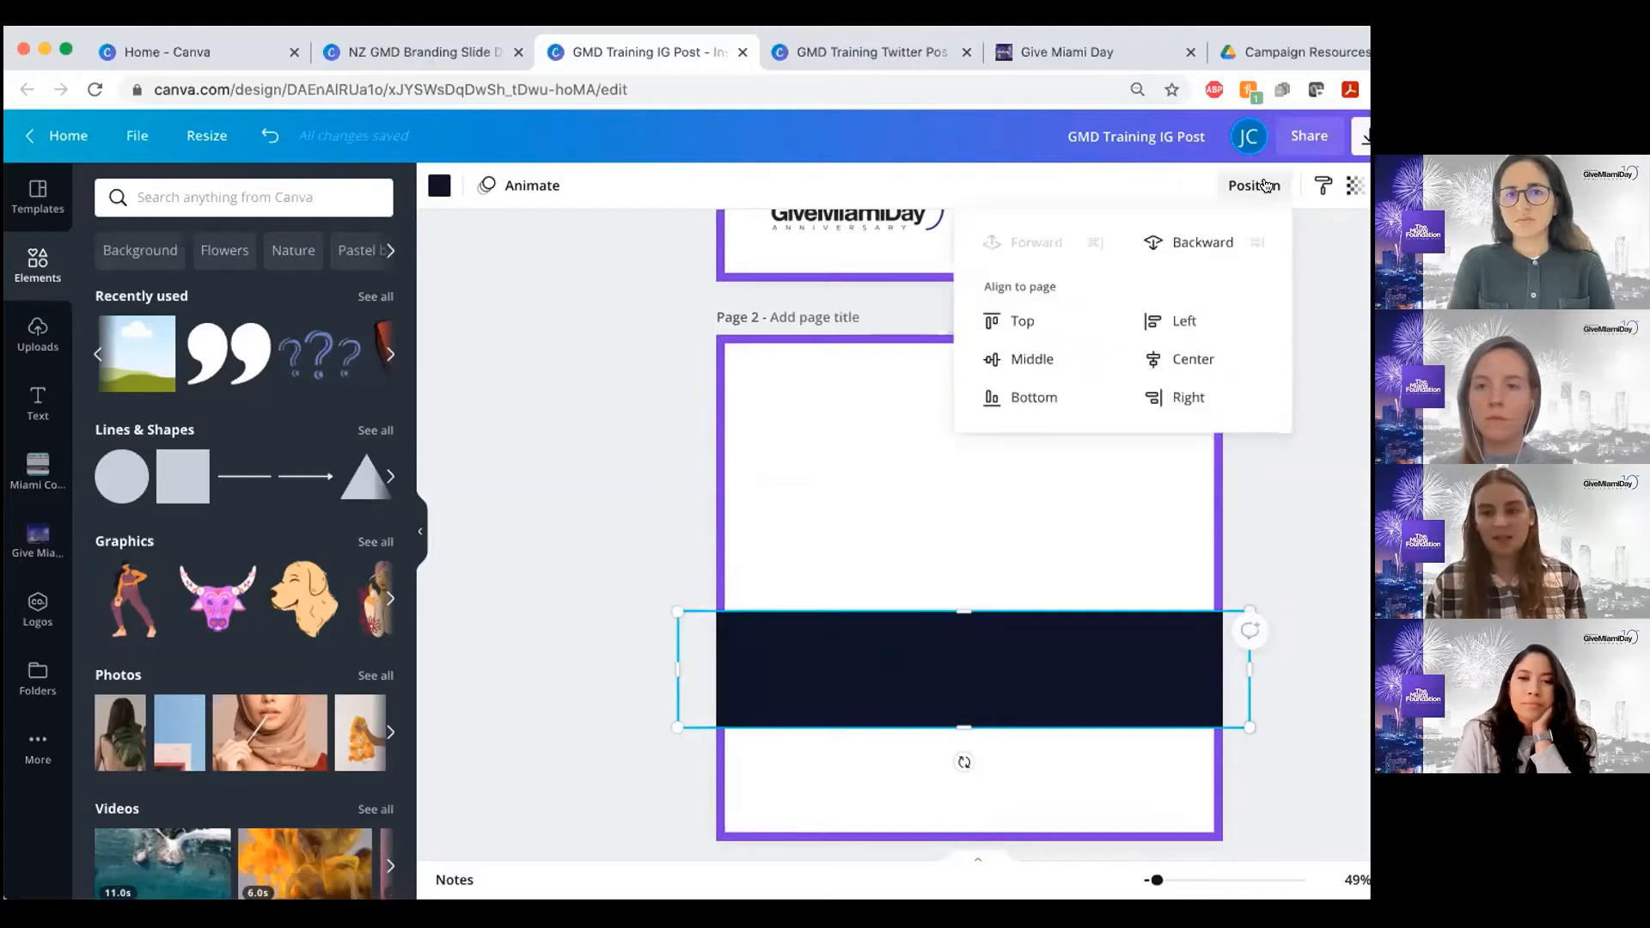
pyautogui.click(1203, 243)
pyautogui.click(610, 504)
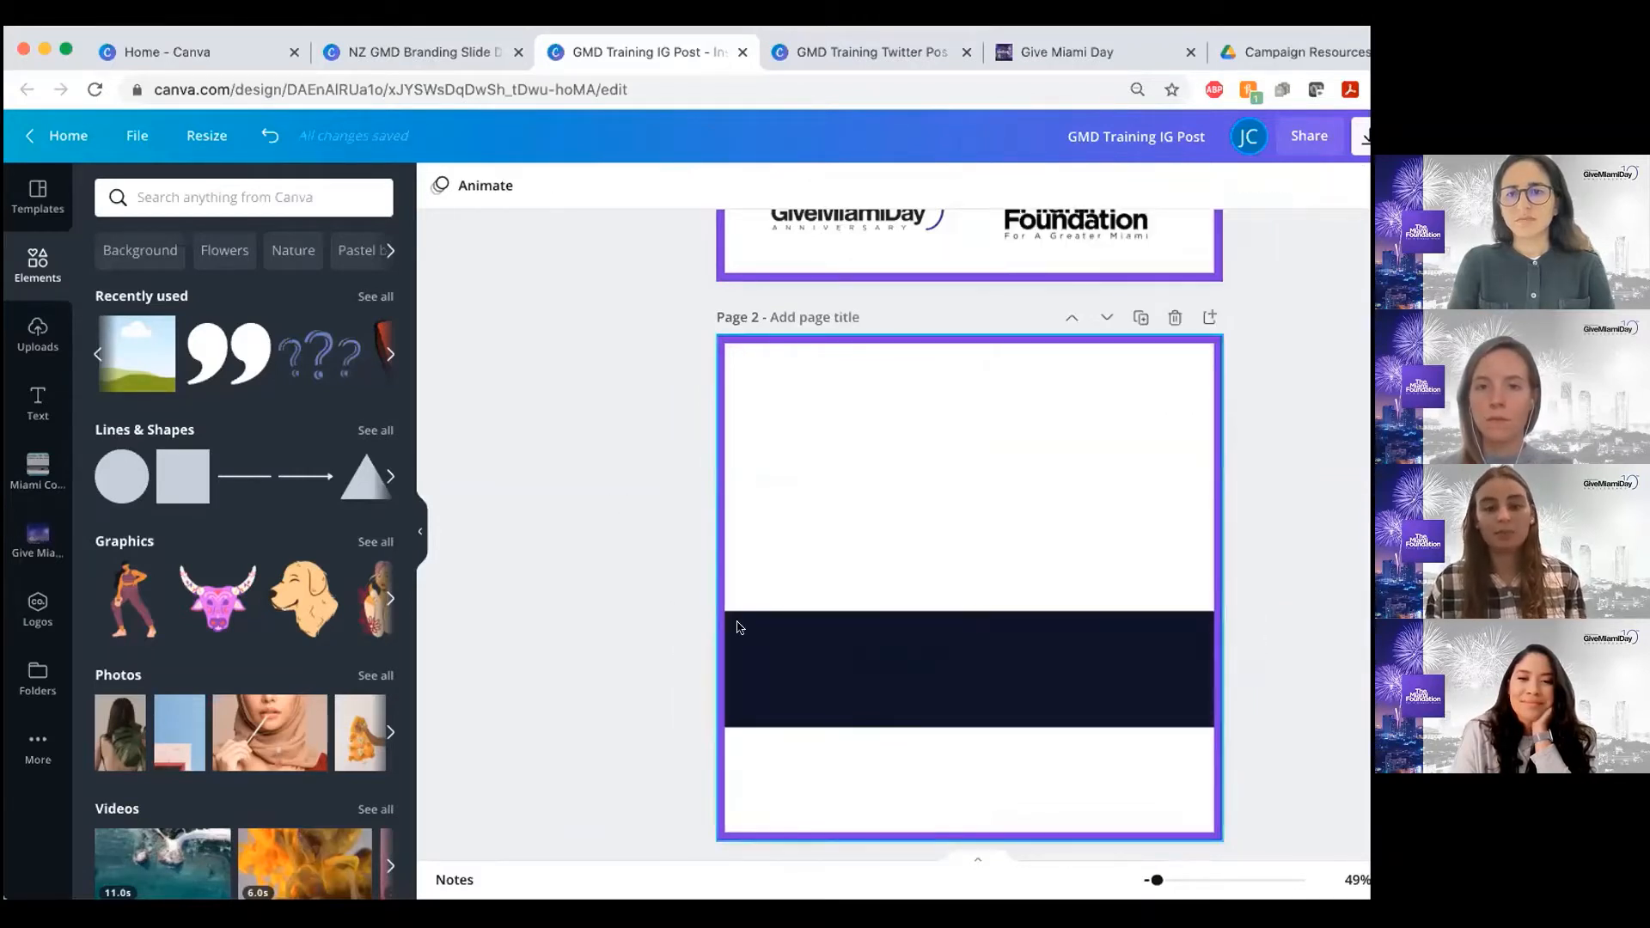
# Send the purple border on page 2 backward so it sits behind the navy banner
pyautogui.click(1031, 669)
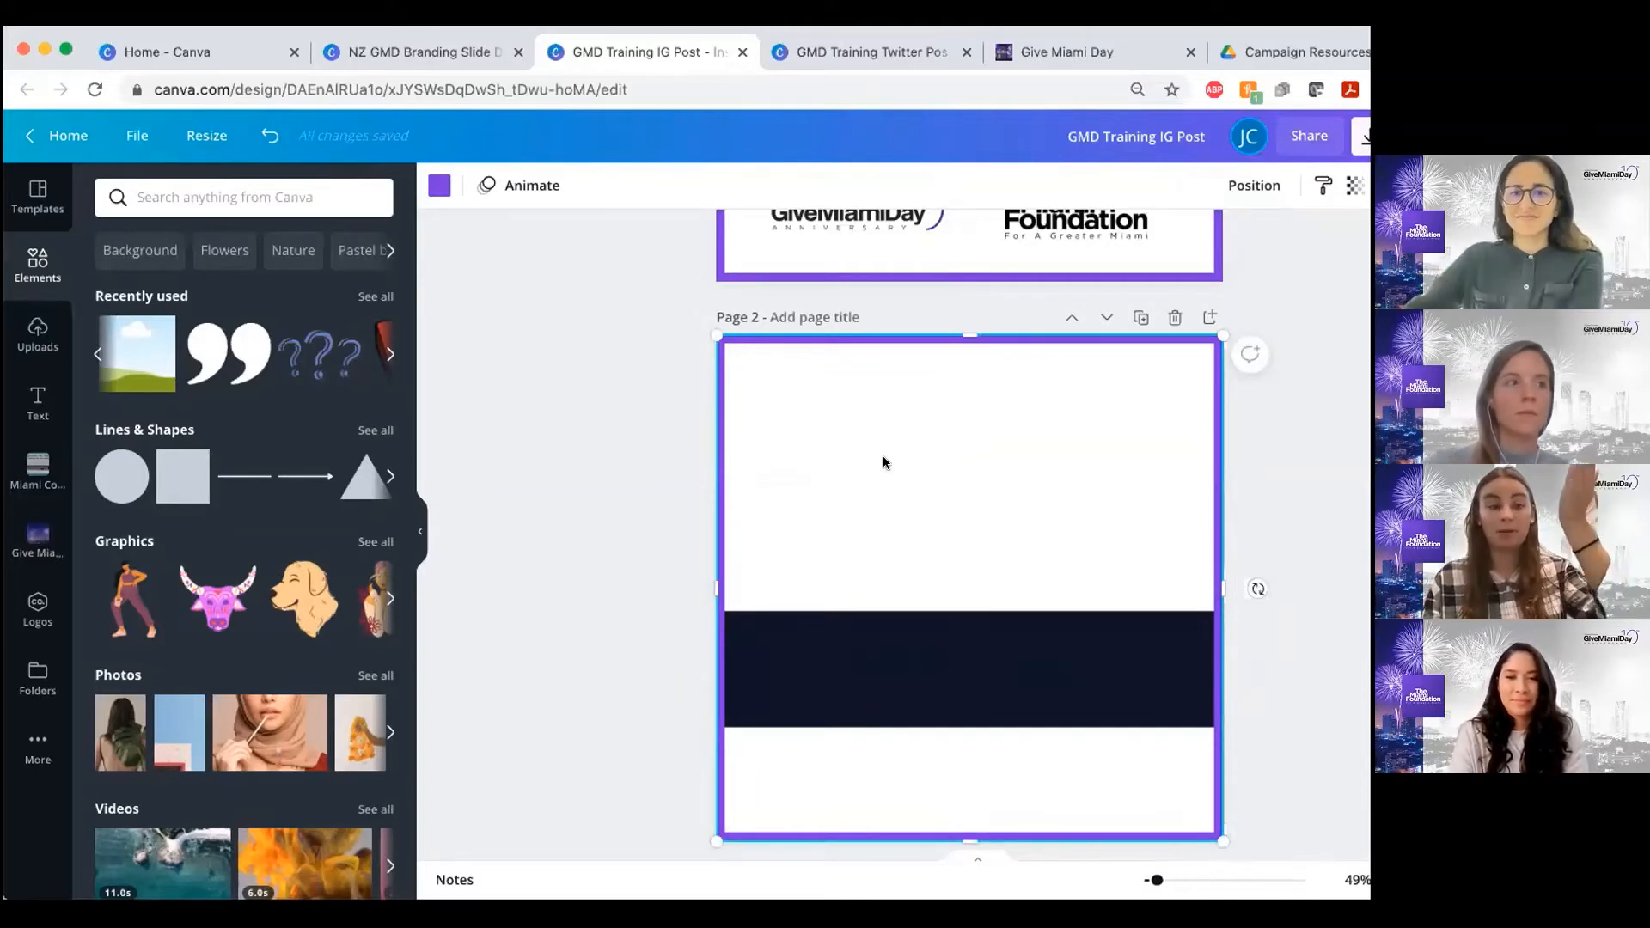
pyautogui.click(1254, 185)
pyautogui.click(1198, 249)
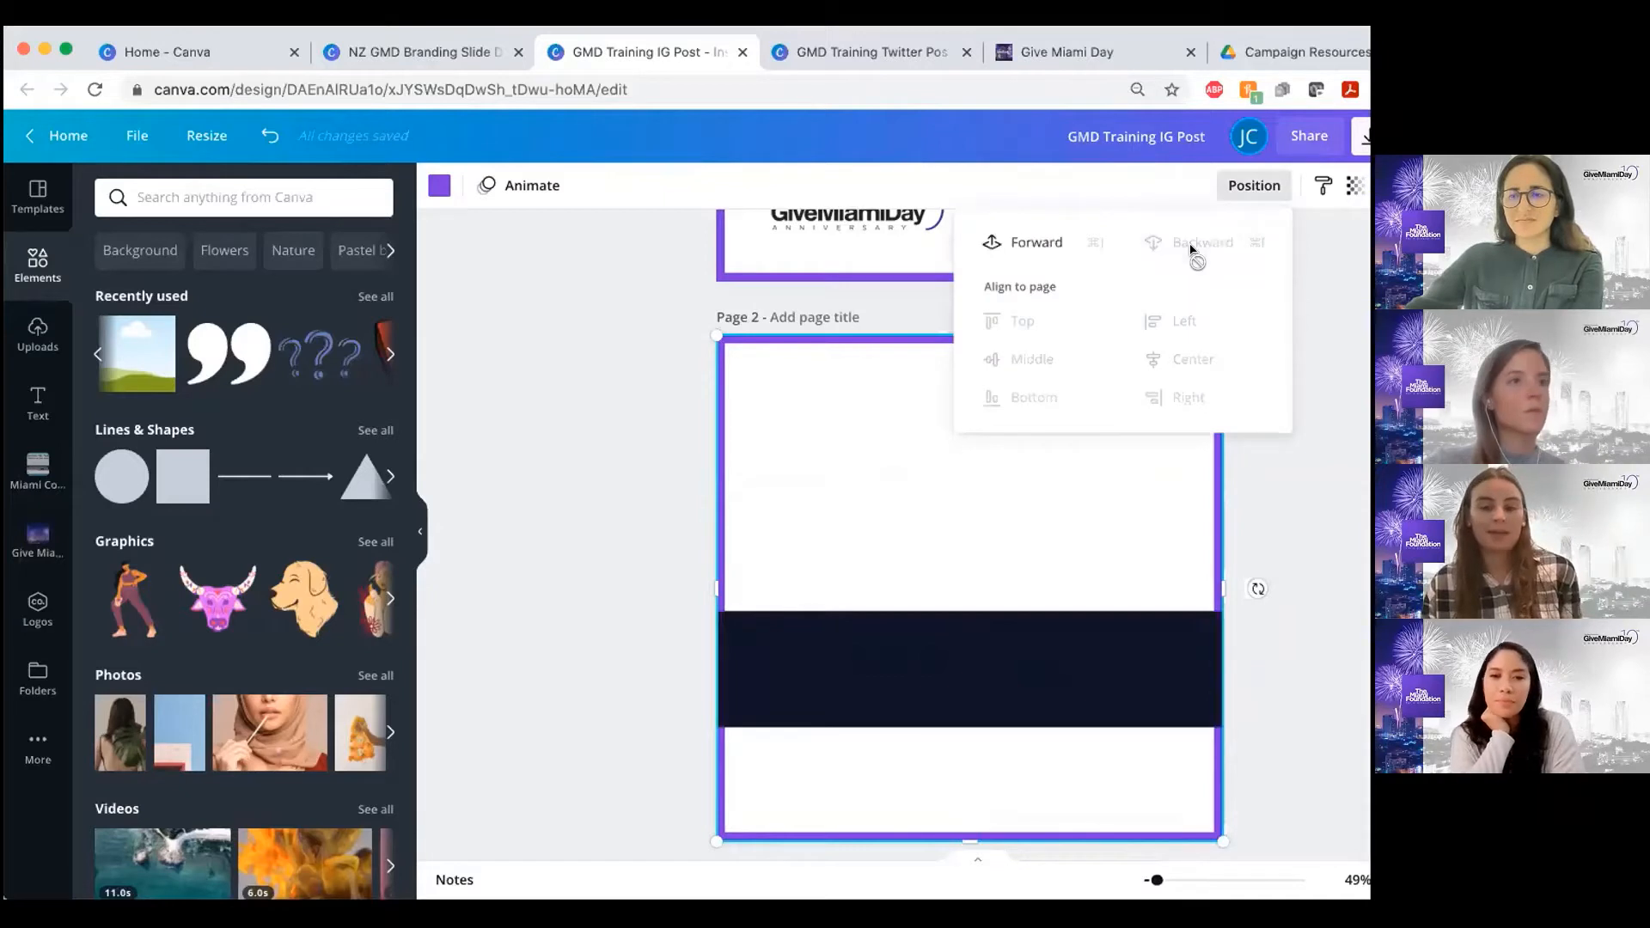
pyautogui.click(616, 475)
pyautogui.click(612, 477)
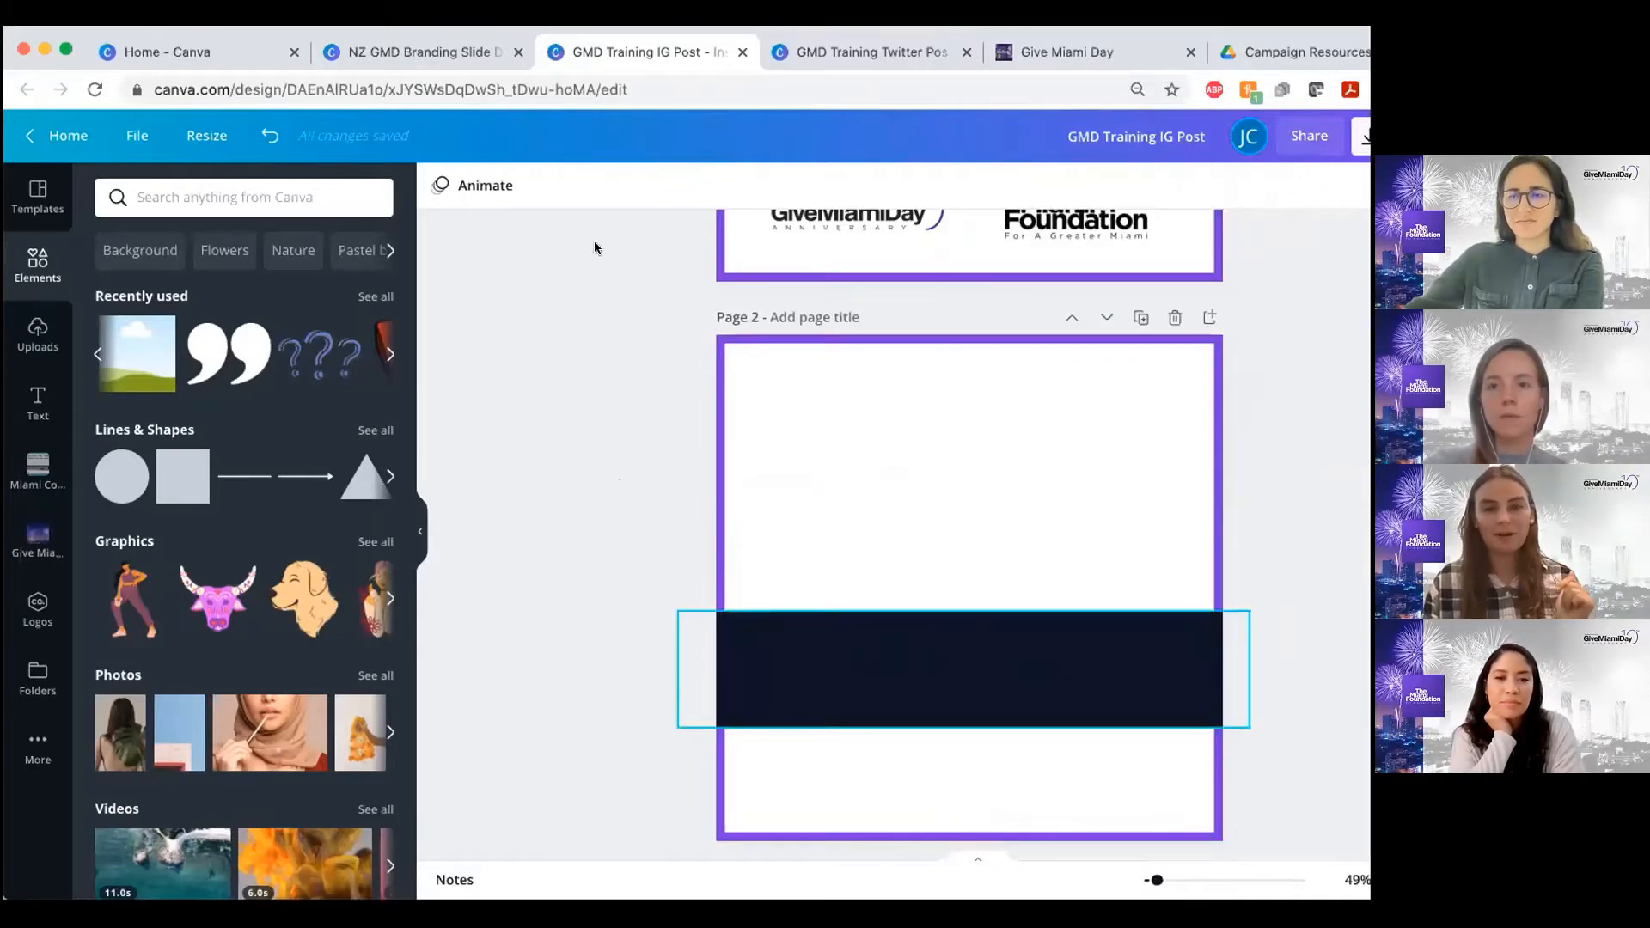
# Recolor the banner on page 2 with the purple document color that matches the border
pyautogui.click(970, 669)
pyautogui.click(439, 186)
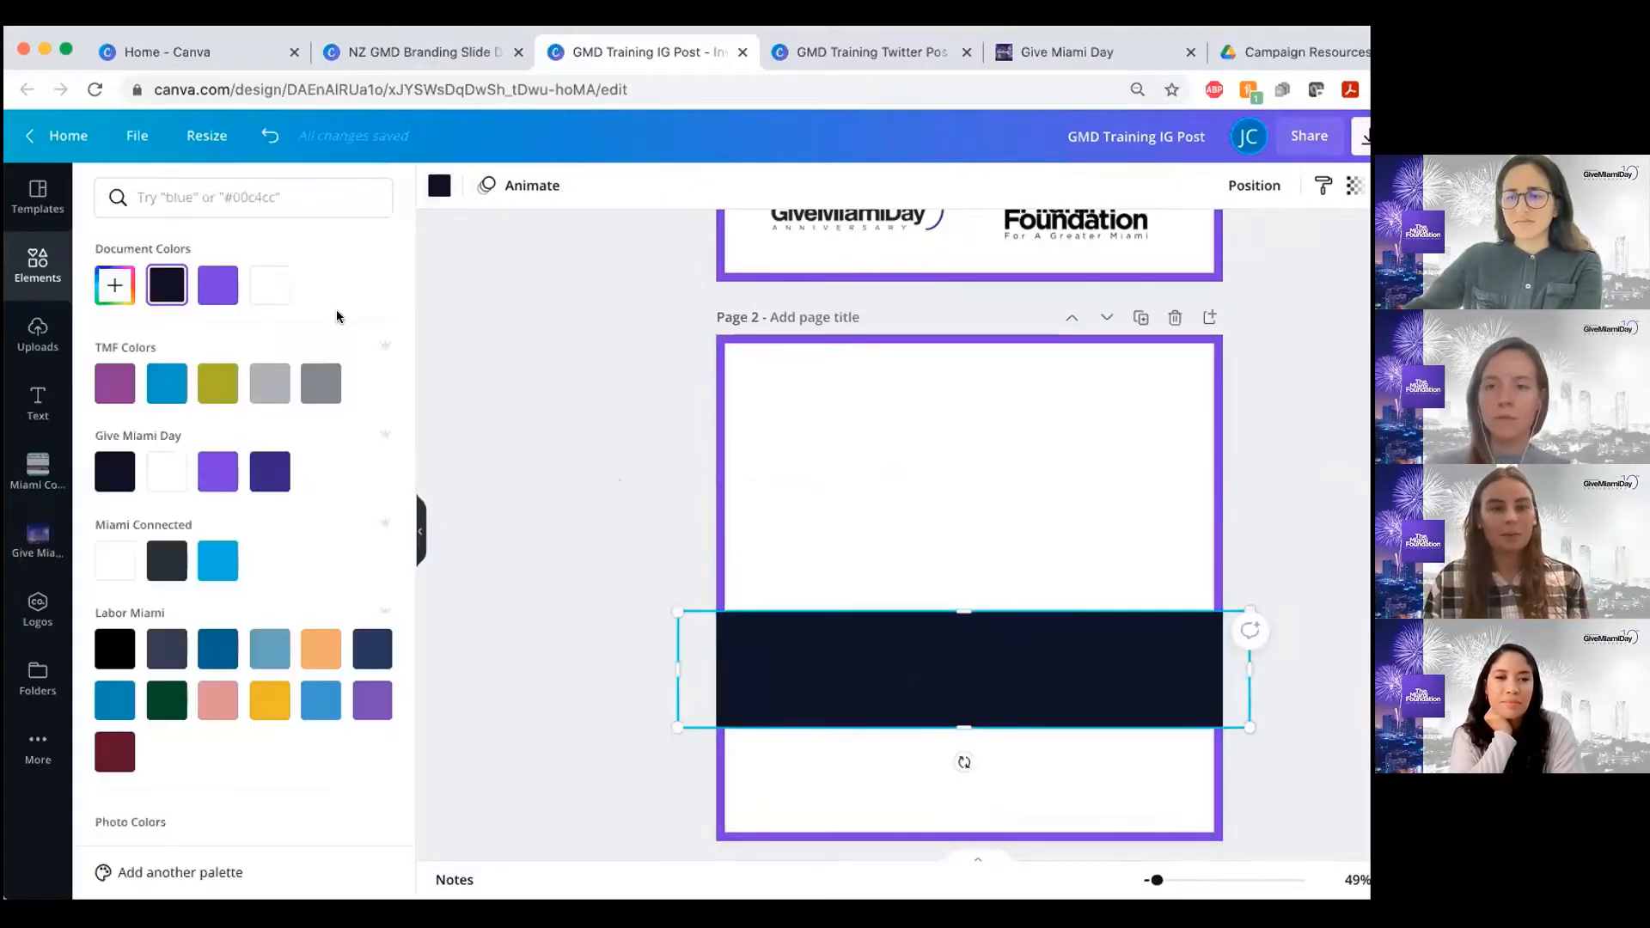
pyautogui.click(228, 287)
pyautogui.click(622, 471)
# Search the elements for "party" and add the party popper graphic with stars and streamers to page 2
pyautogui.scroll(3, 622, 471)
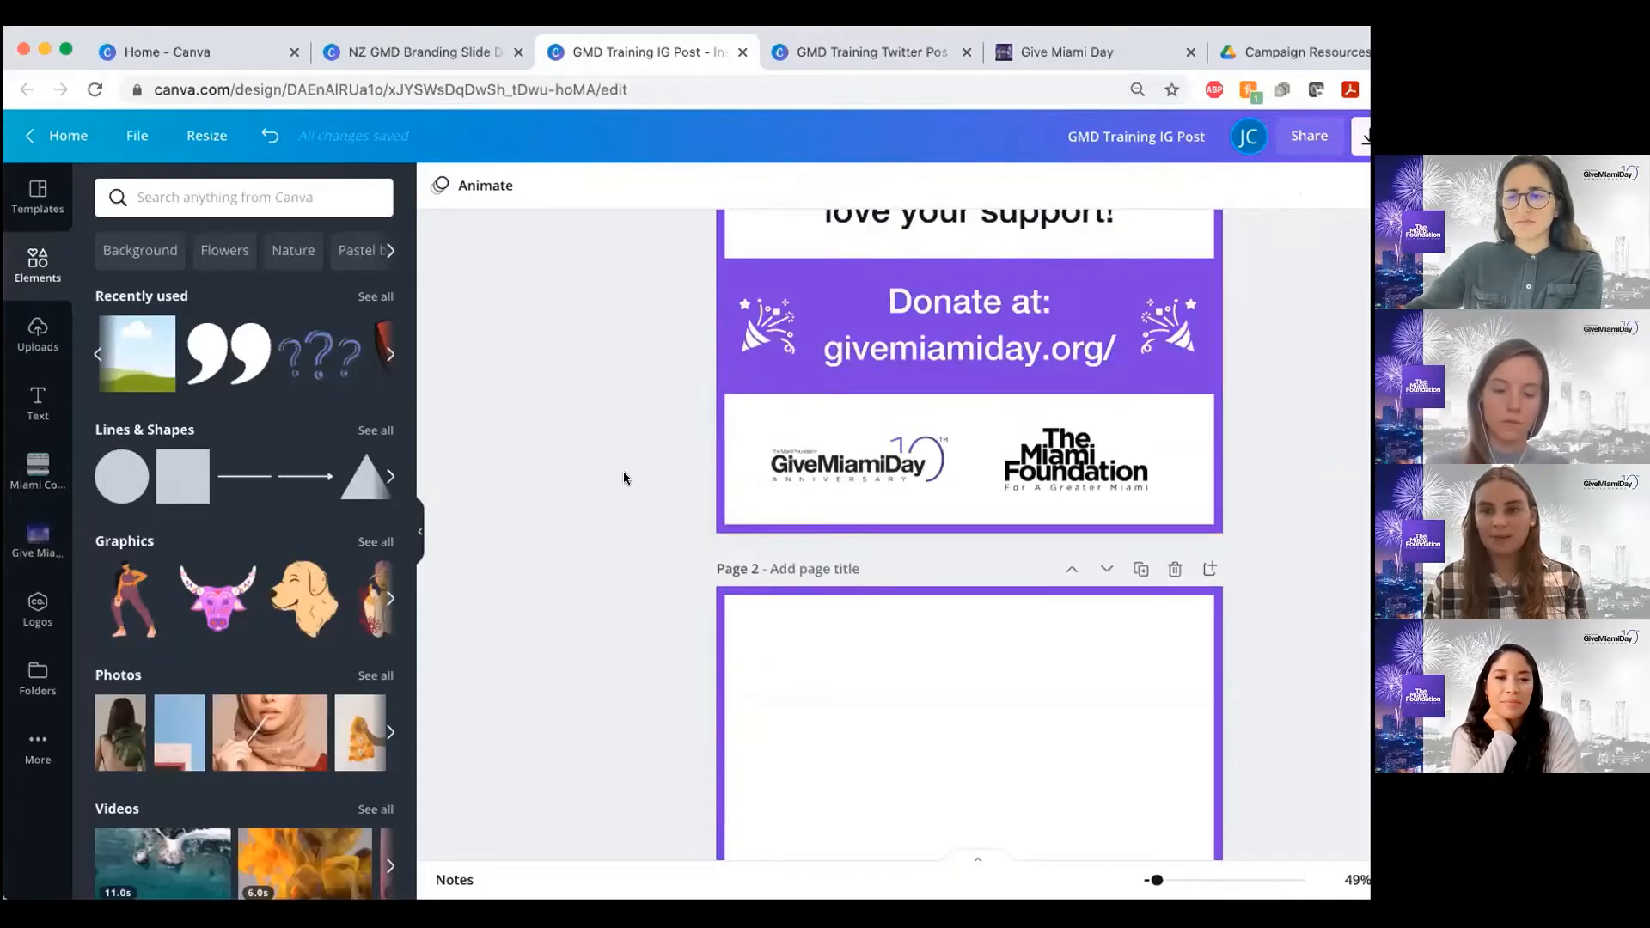
pyautogui.scroll(3, 622, 471)
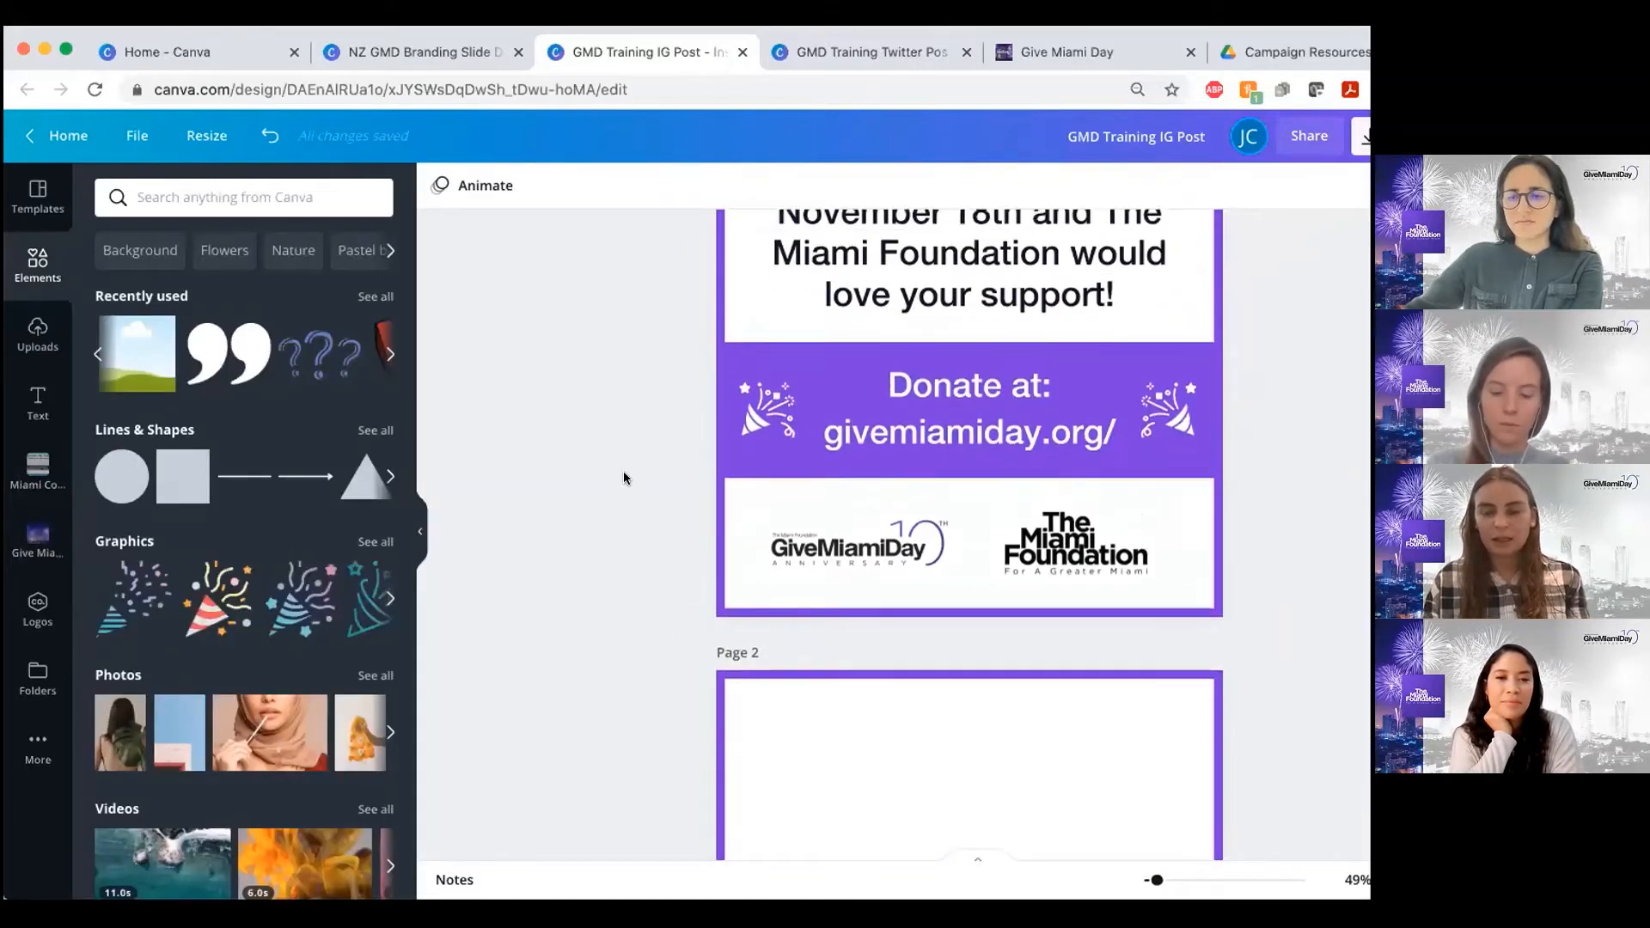
pyautogui.scroll(-5, 624, 478)
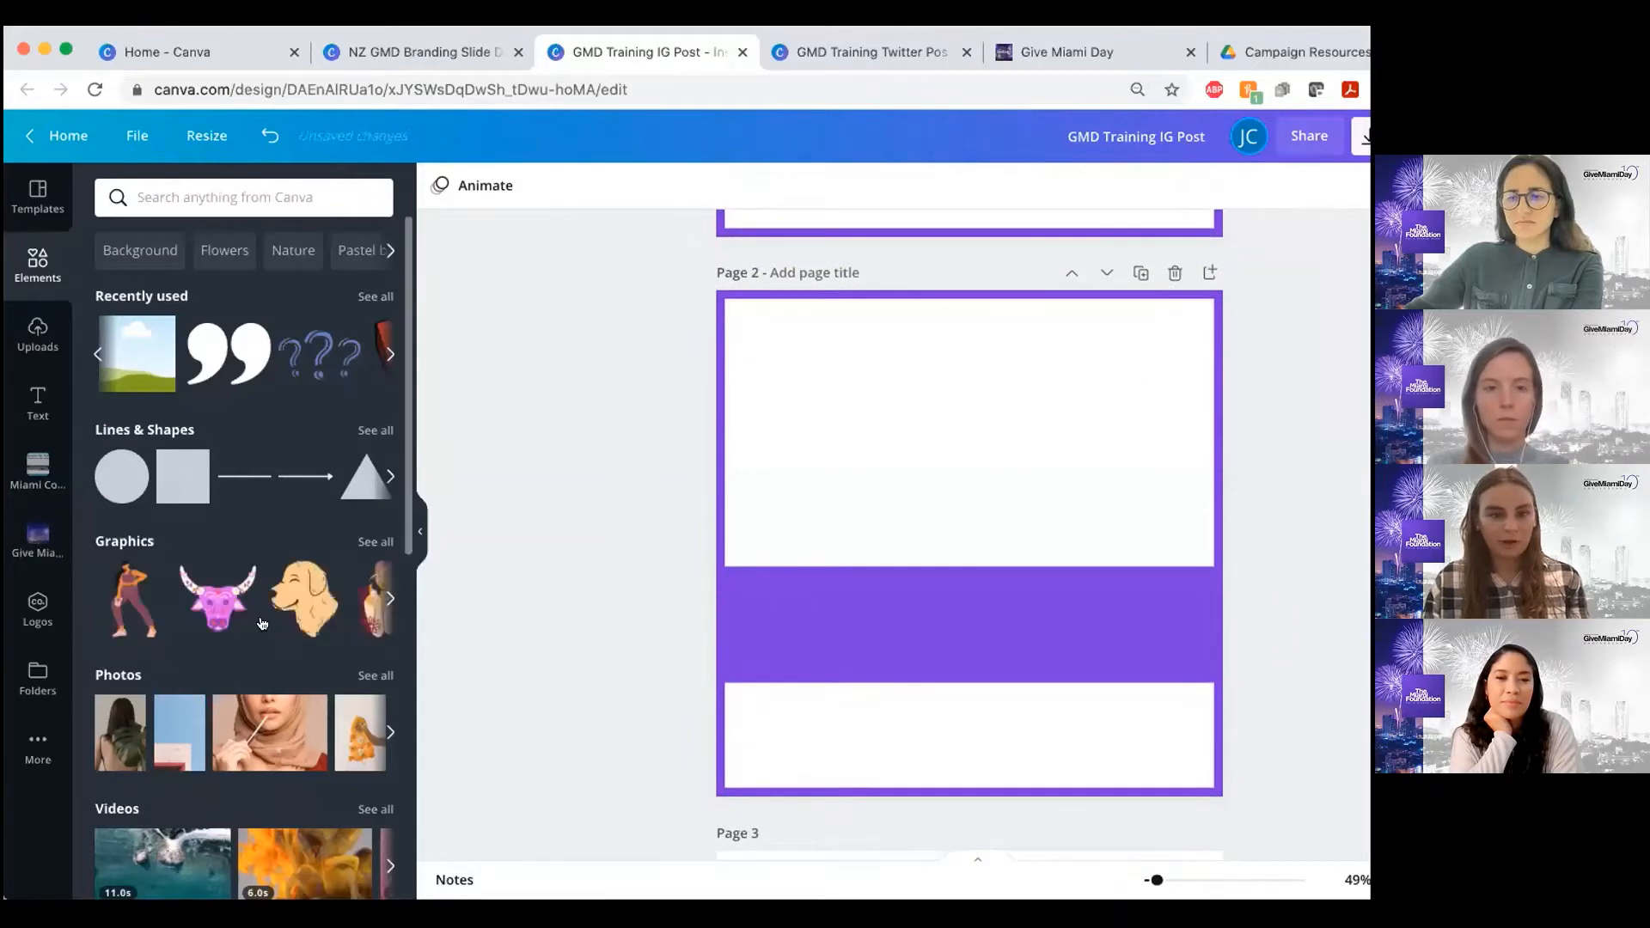
pyautogui.scroll(-1, 329, 518)
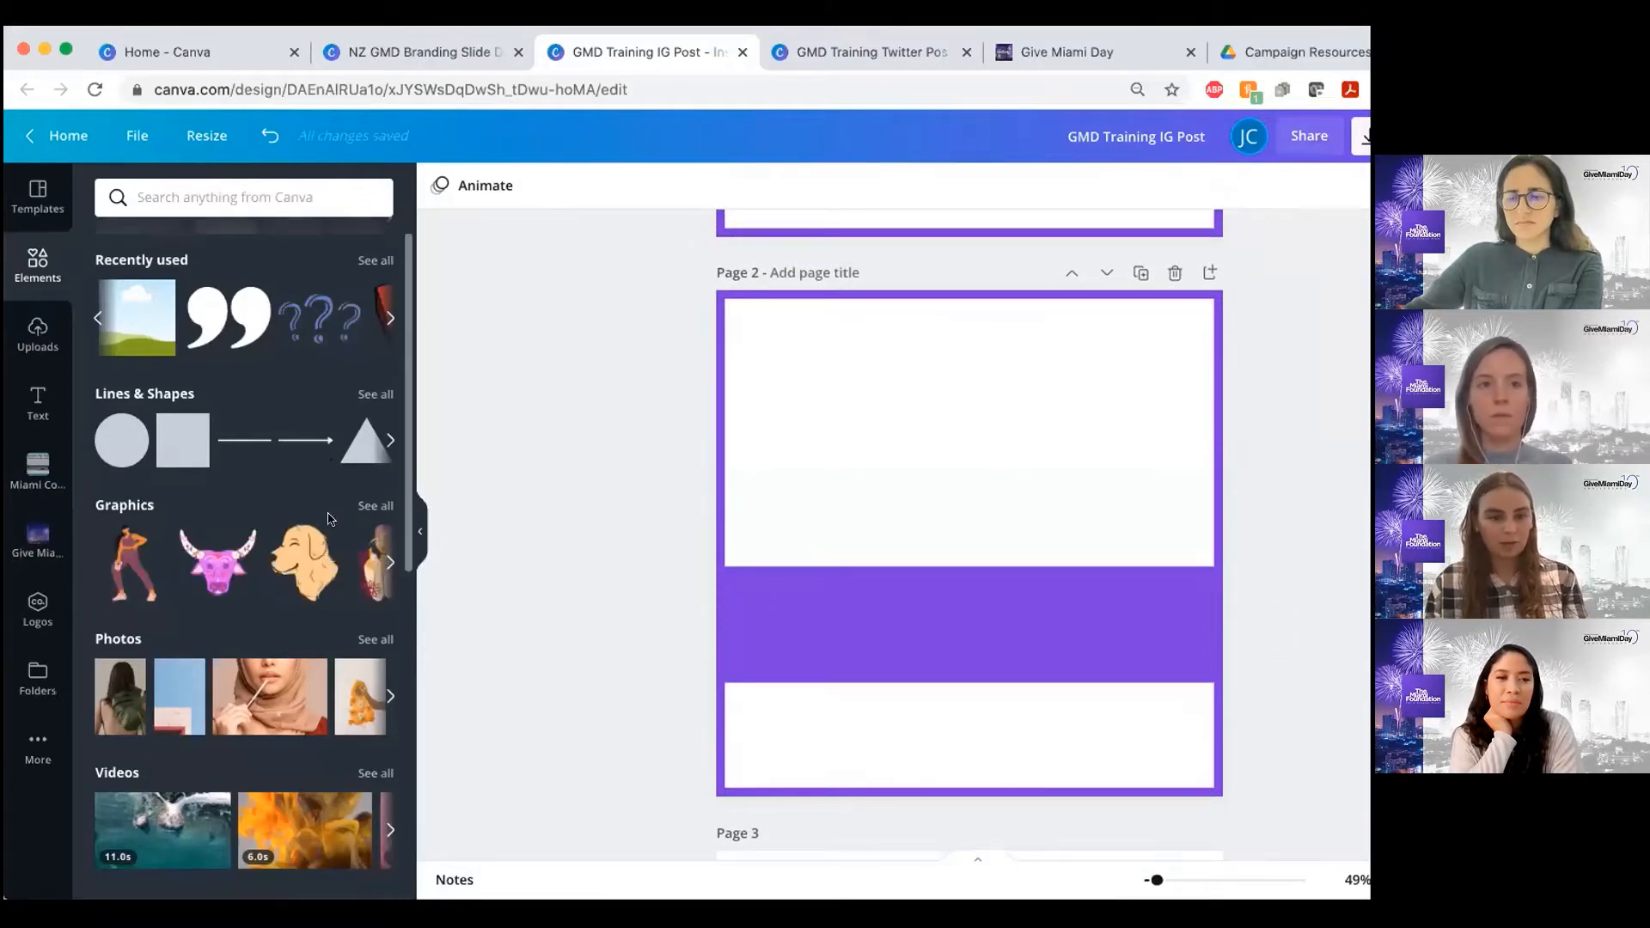
pyautogui.click(252, 197)
pyautogui.write('pa')
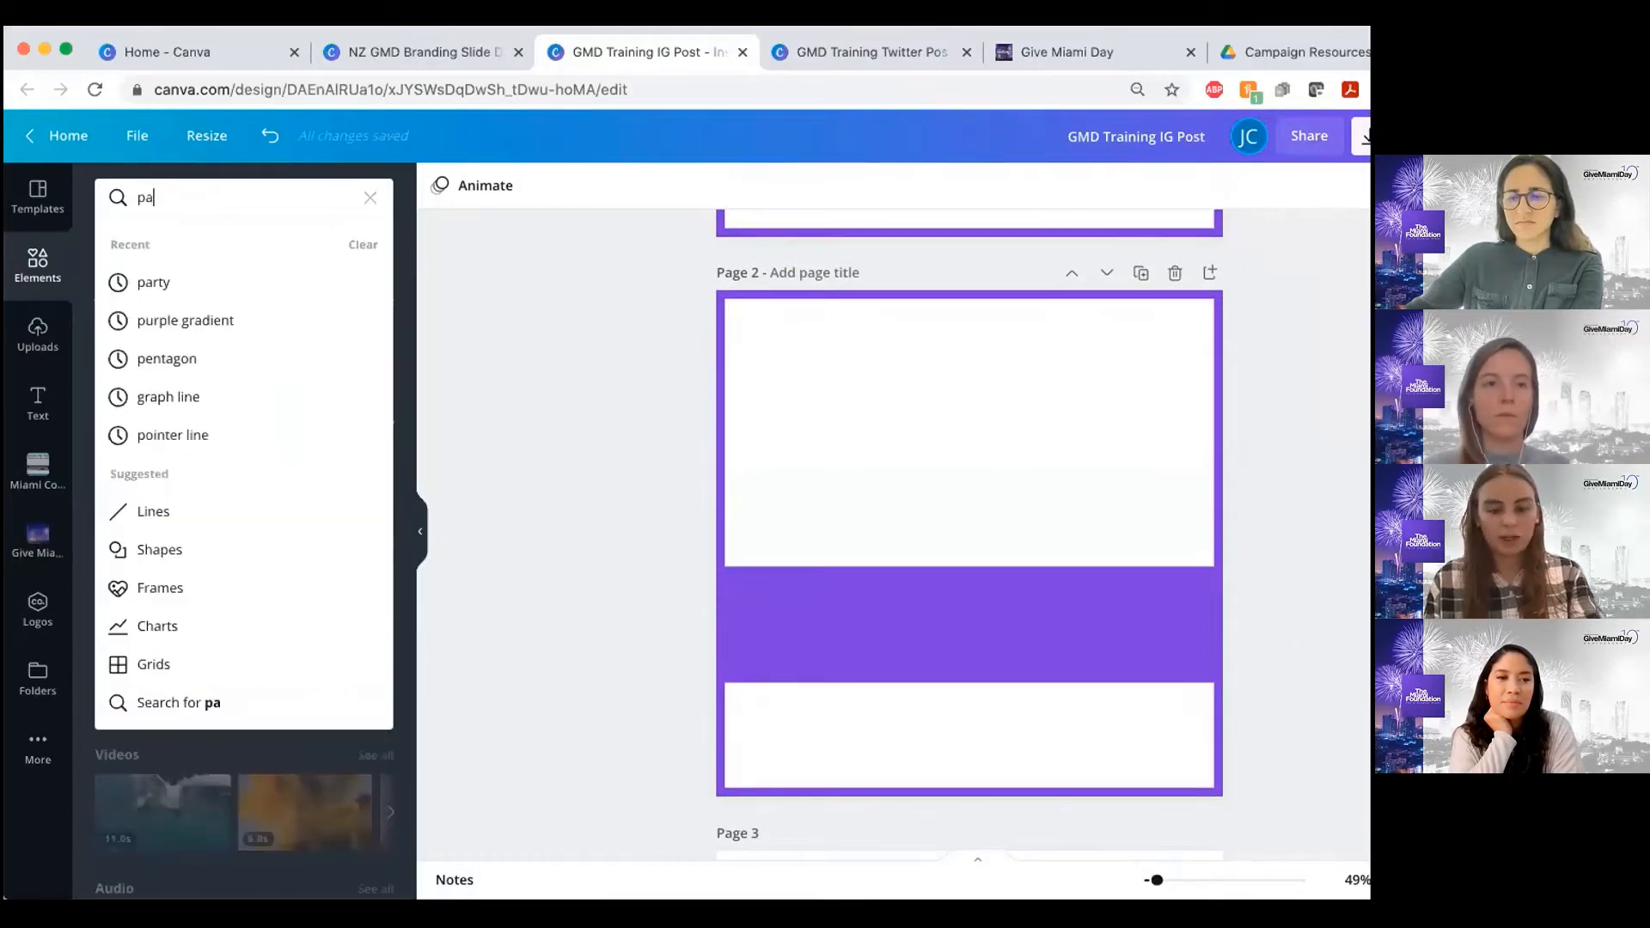
pyautogui.write('rty')
pyautogui.press('Return')
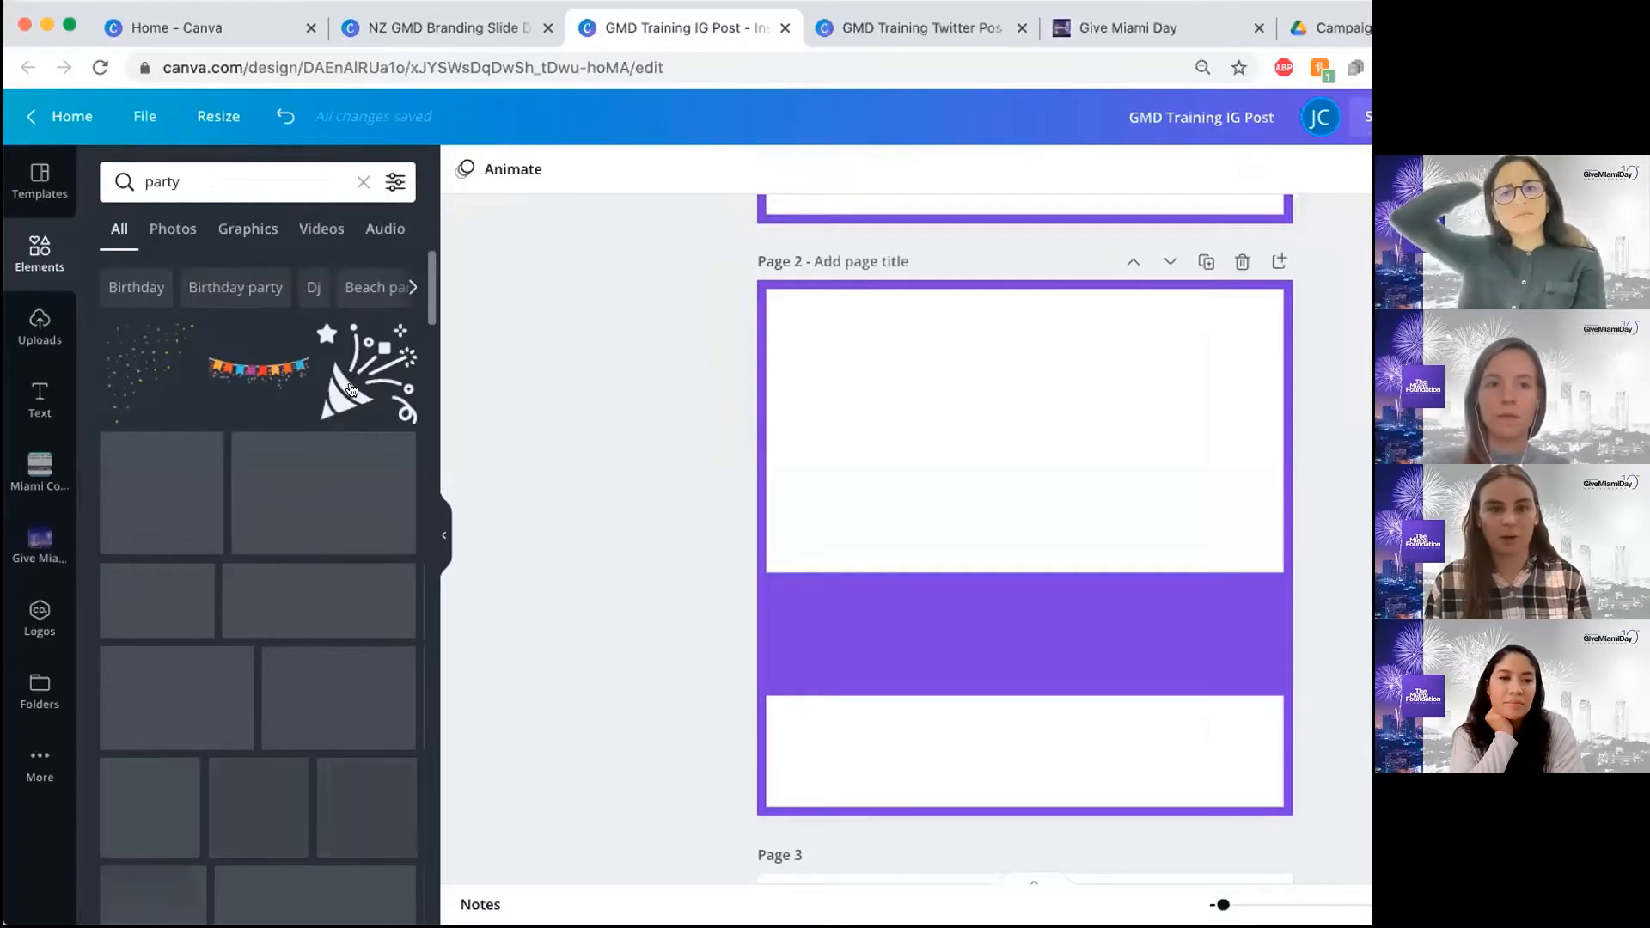
pyautogui.click(350, 389)
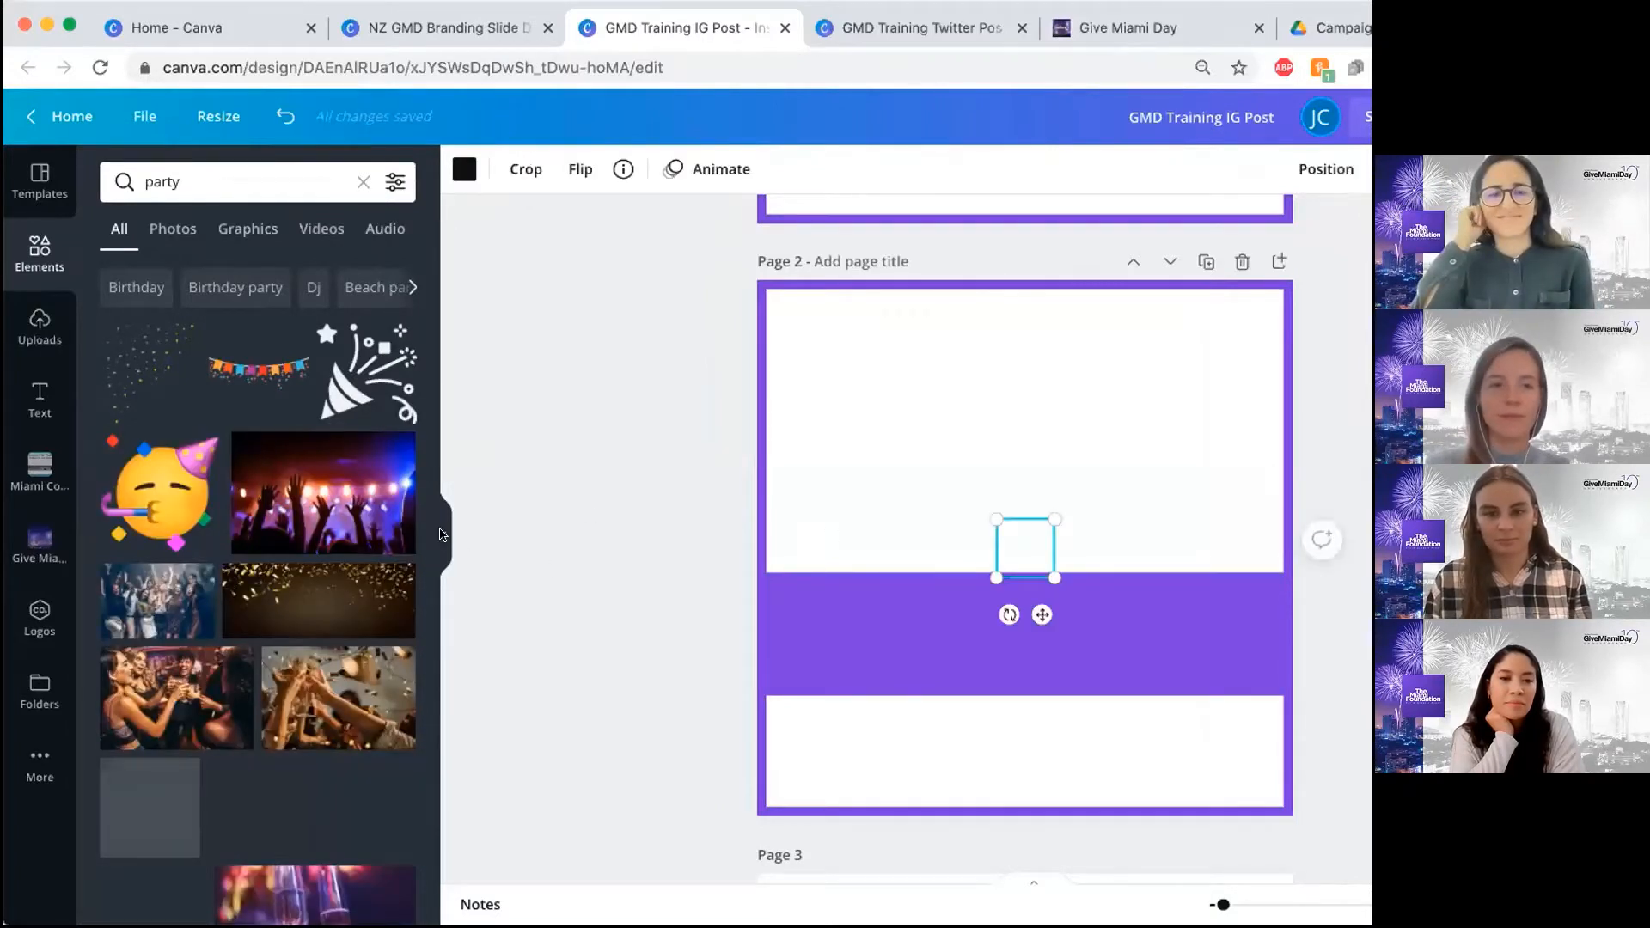
# Place the party popper at the left end of the purple banner and enlarge it slightly
pyautogui.click(436, 536)
pyautogui.moveTo(841, 539); pyautogui.dragTo(627, 624)
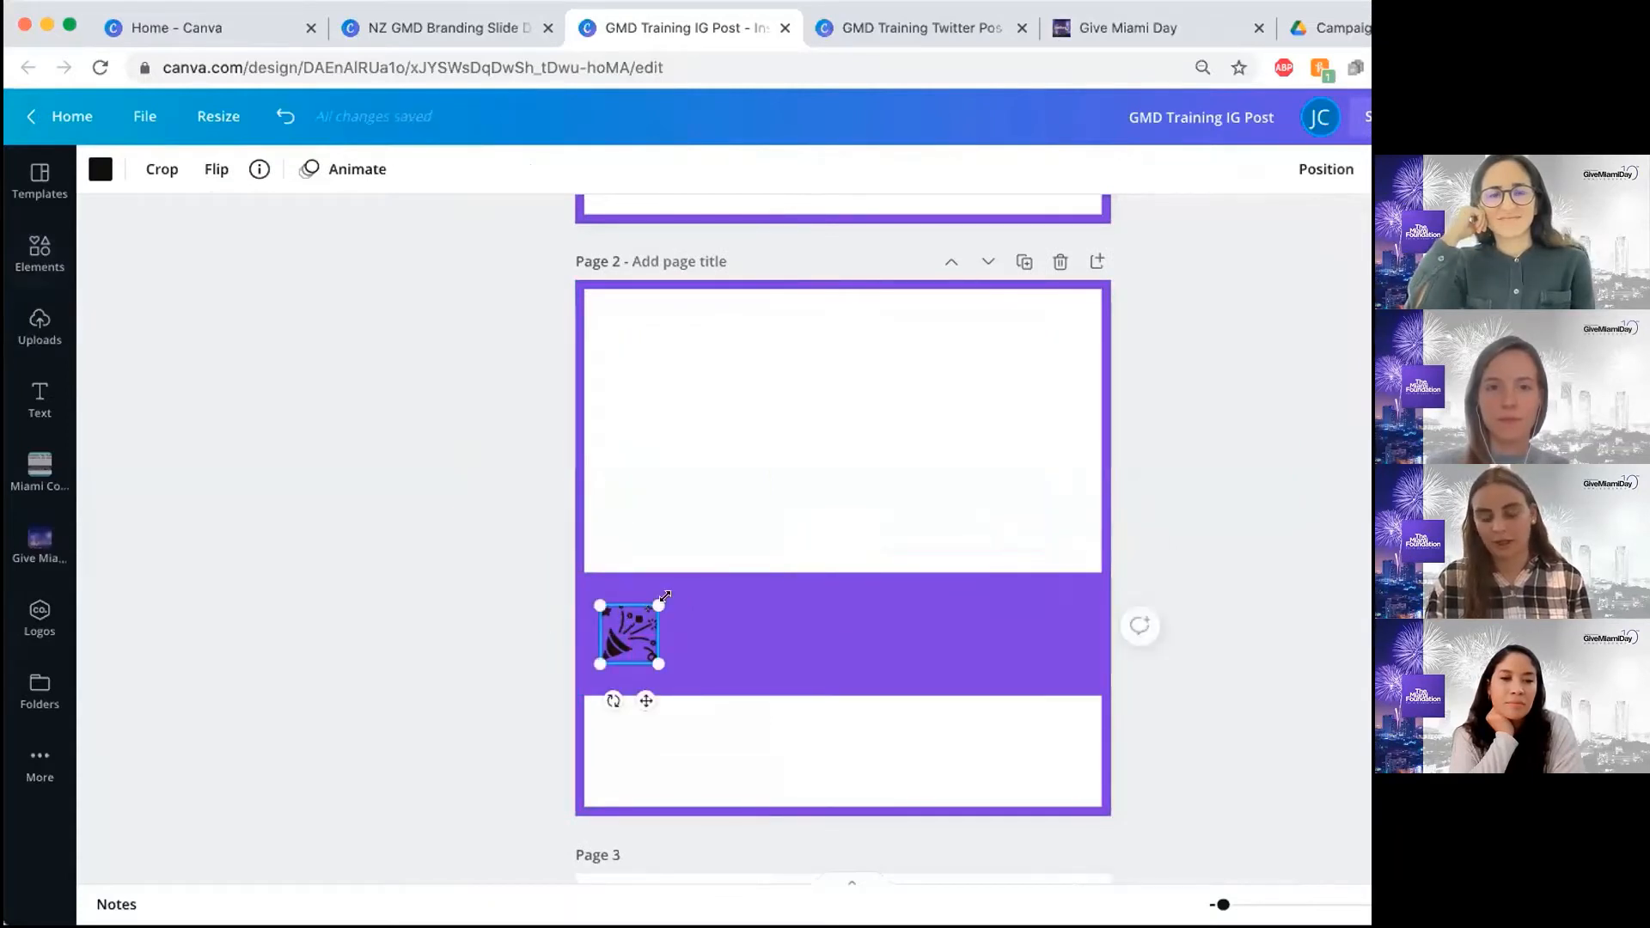
pyautogui.moveTo(664, 597); pyautogui.dragTo(626, 622)
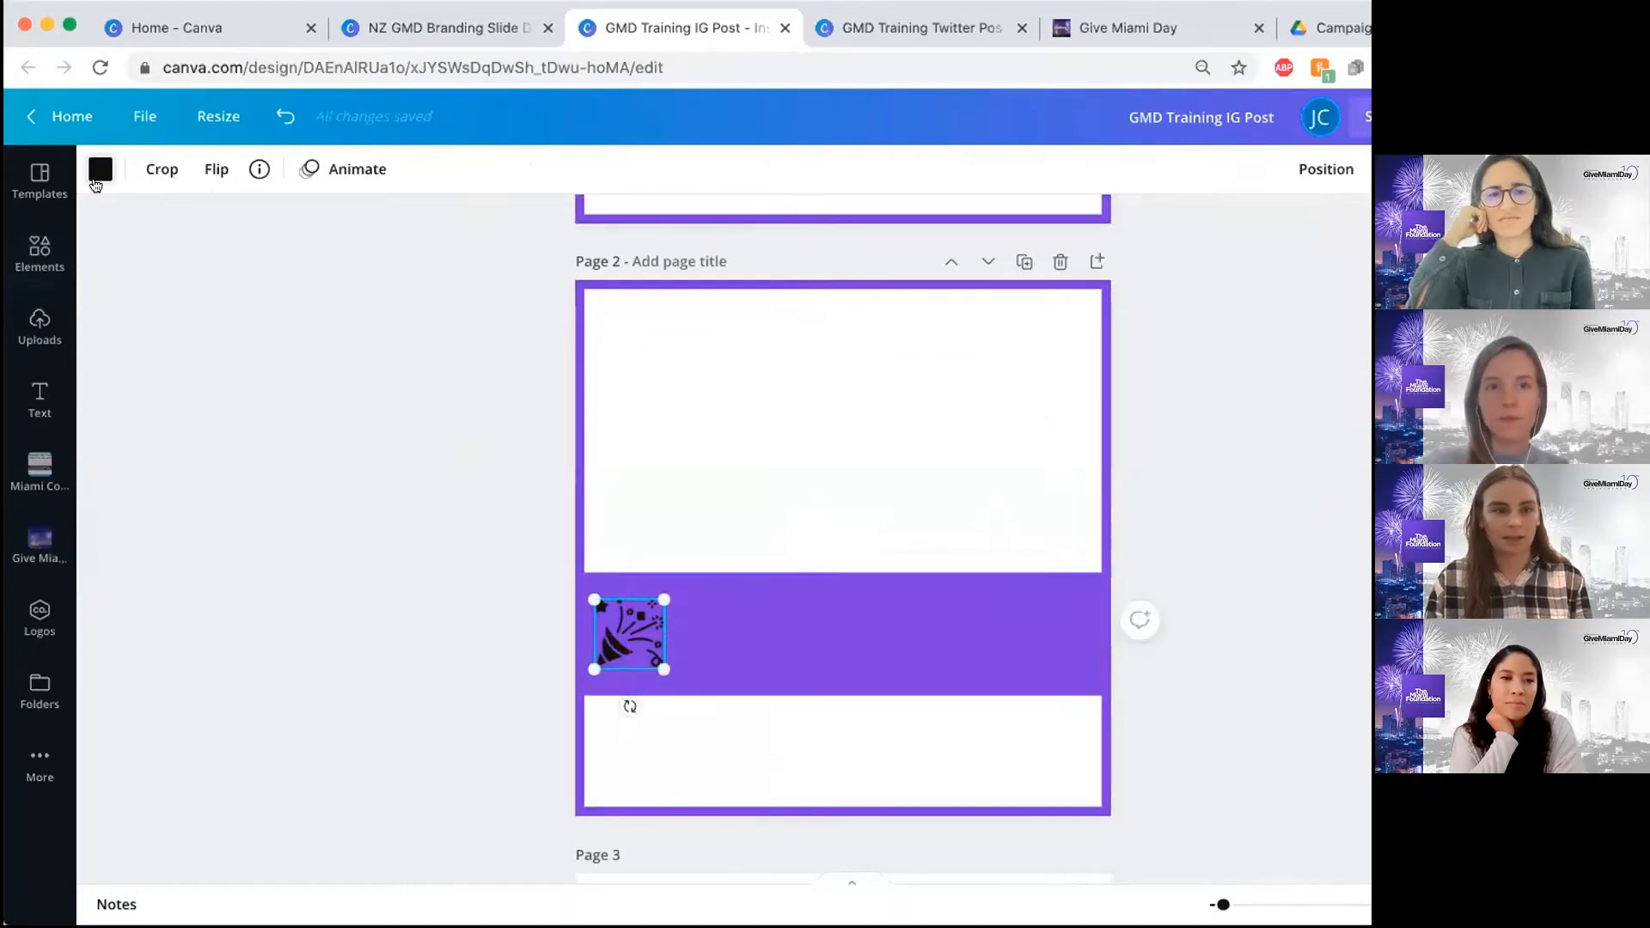
# Recolor the party popper on the banner white
pyautogui.click(98, 171)
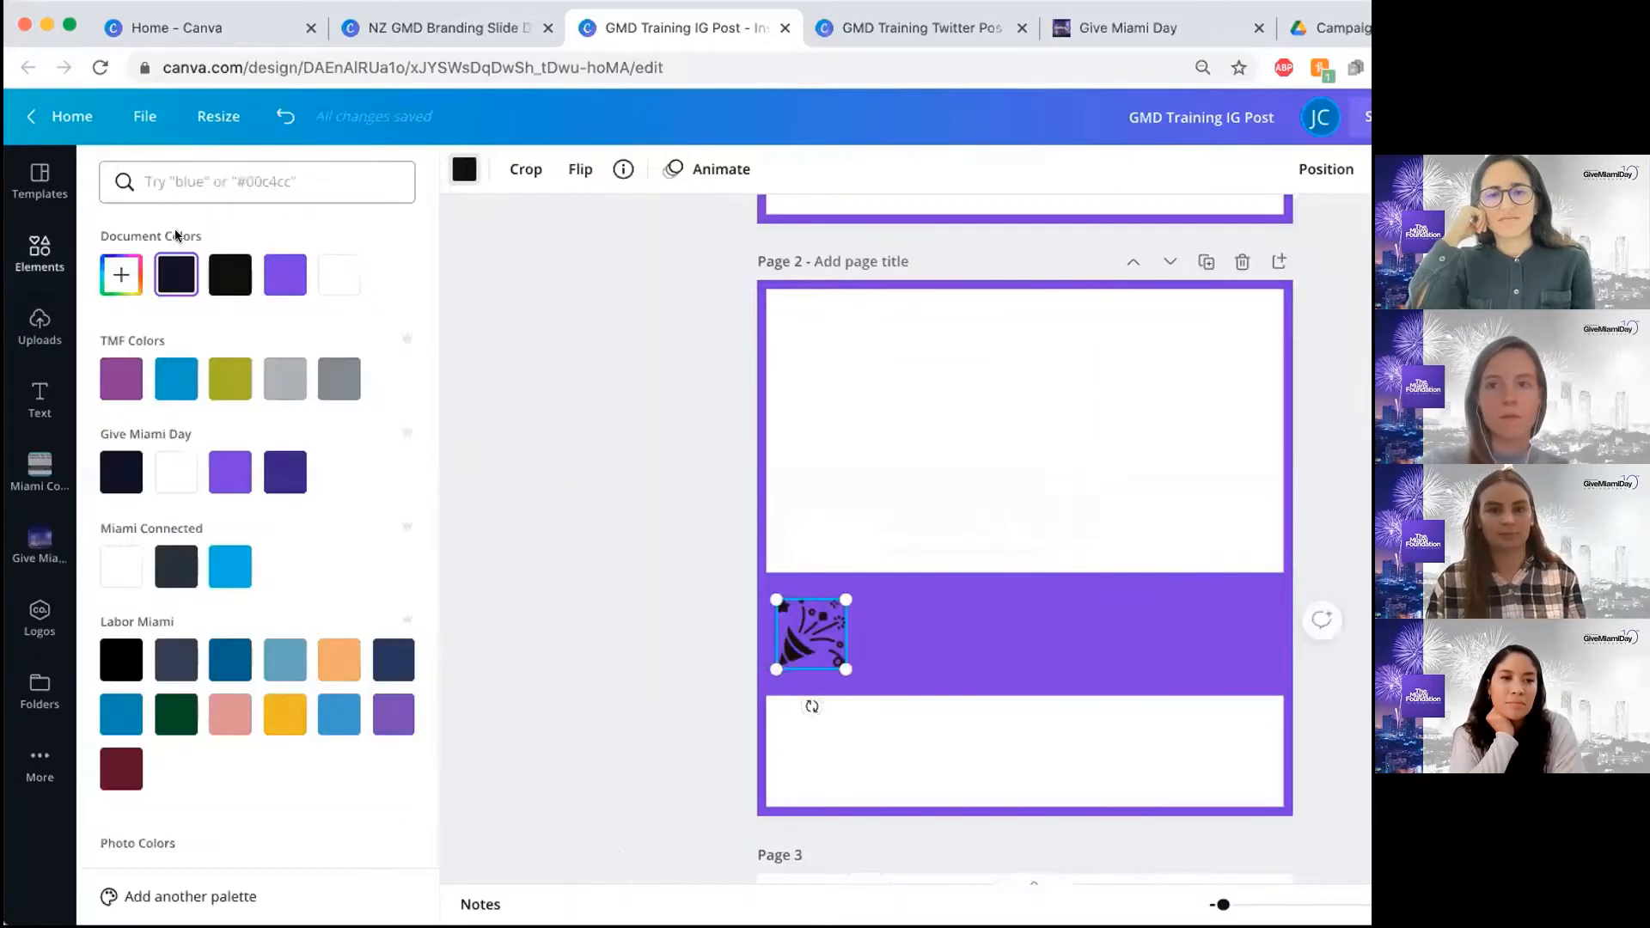
pyautogui.click(322, 275)
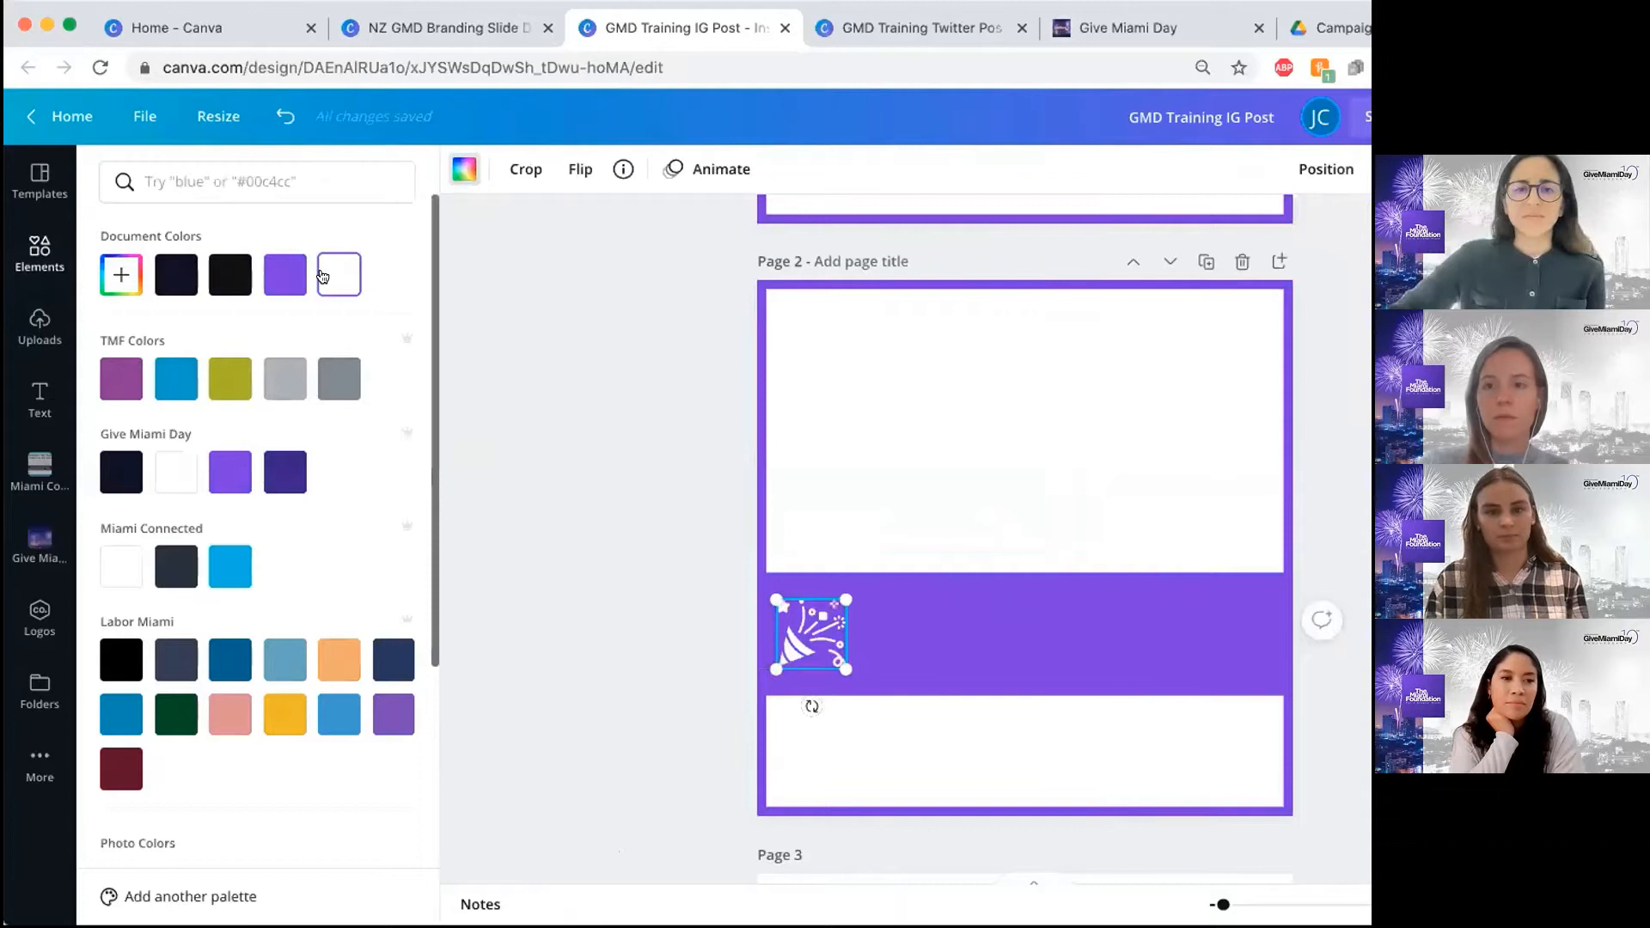
pyautogui.click(664, 445)
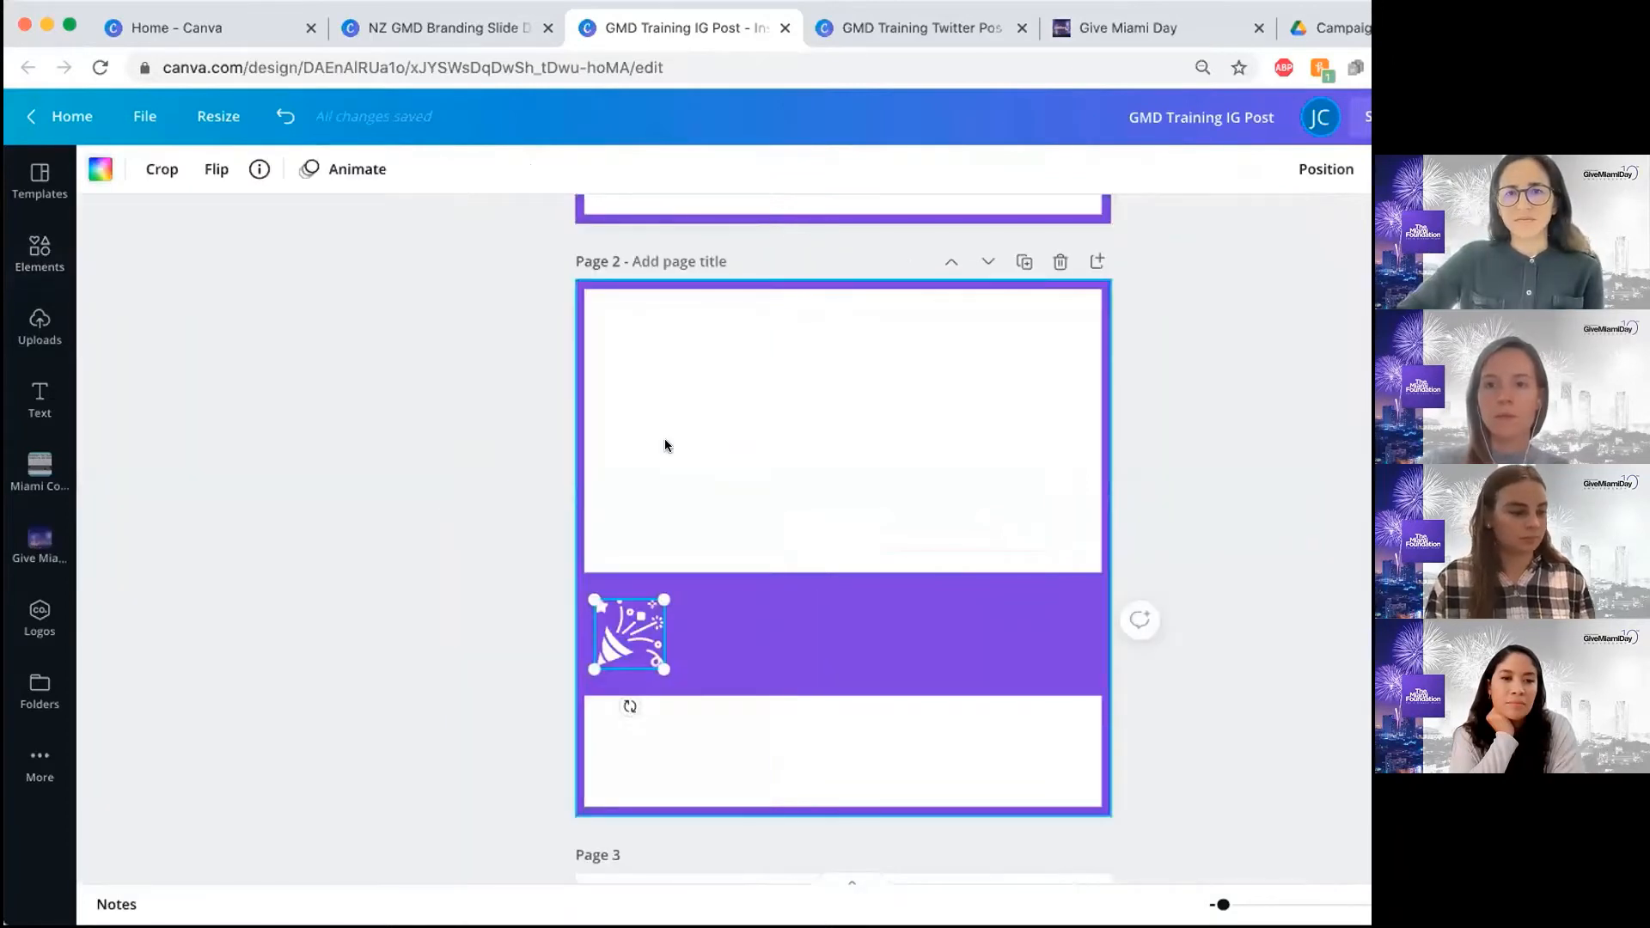
pyautogui.click(534, 494)
# Duplicate the white party popper and place the copy at the banner's right end, level with the original
pyautogui.click(626, 620)
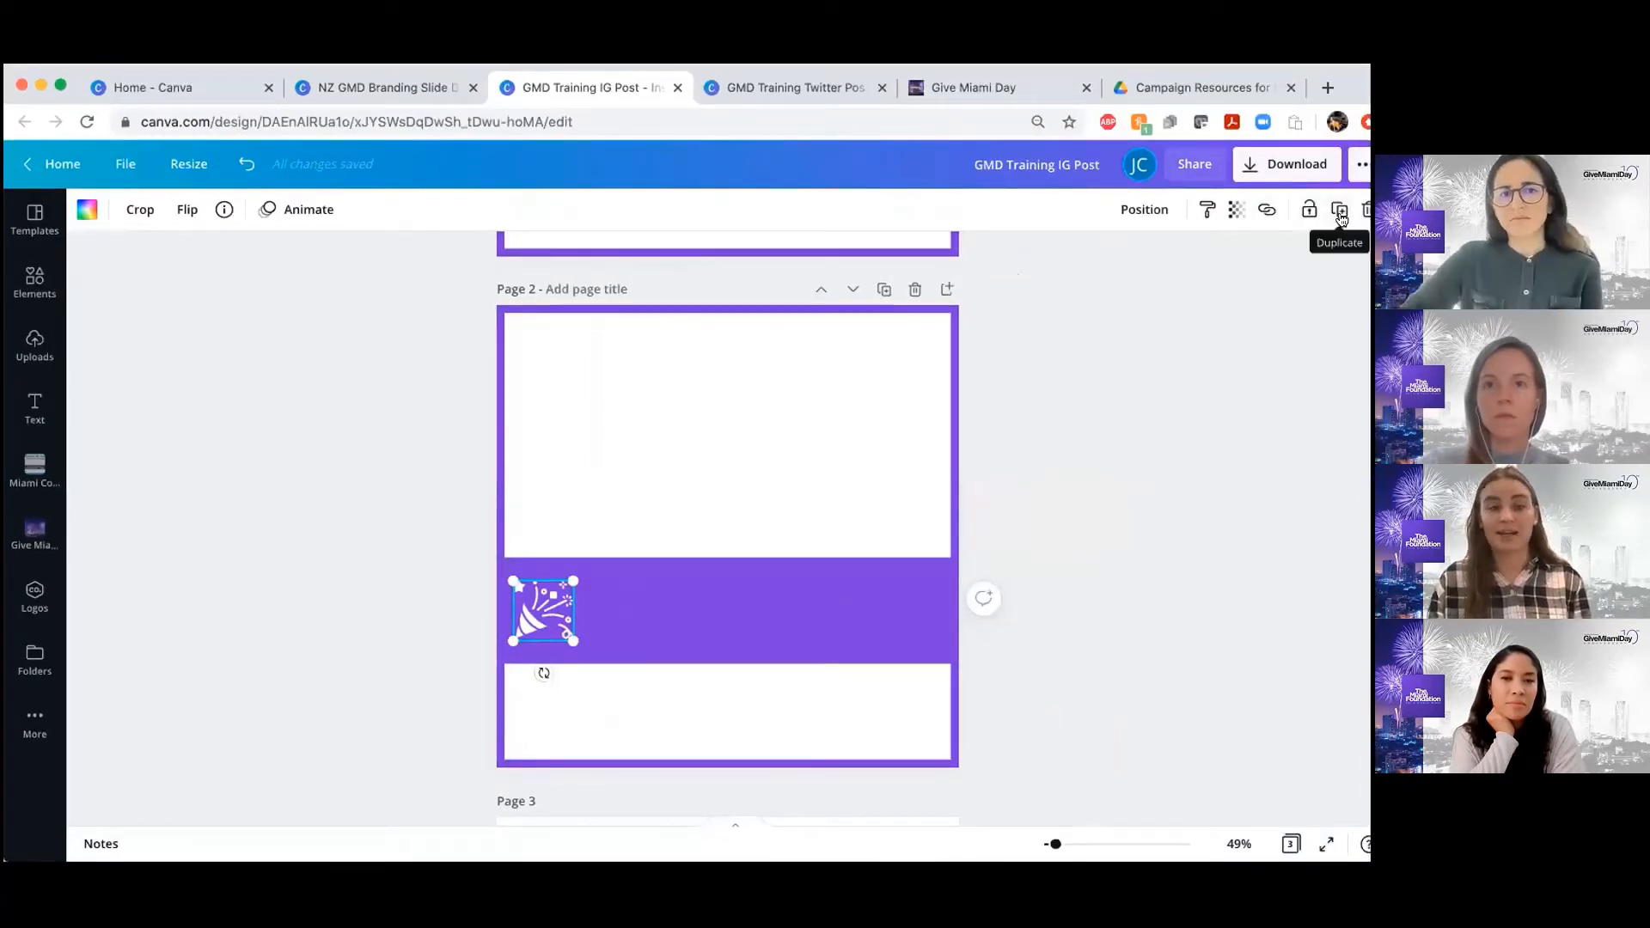
pyautogui.click(1340, 218)
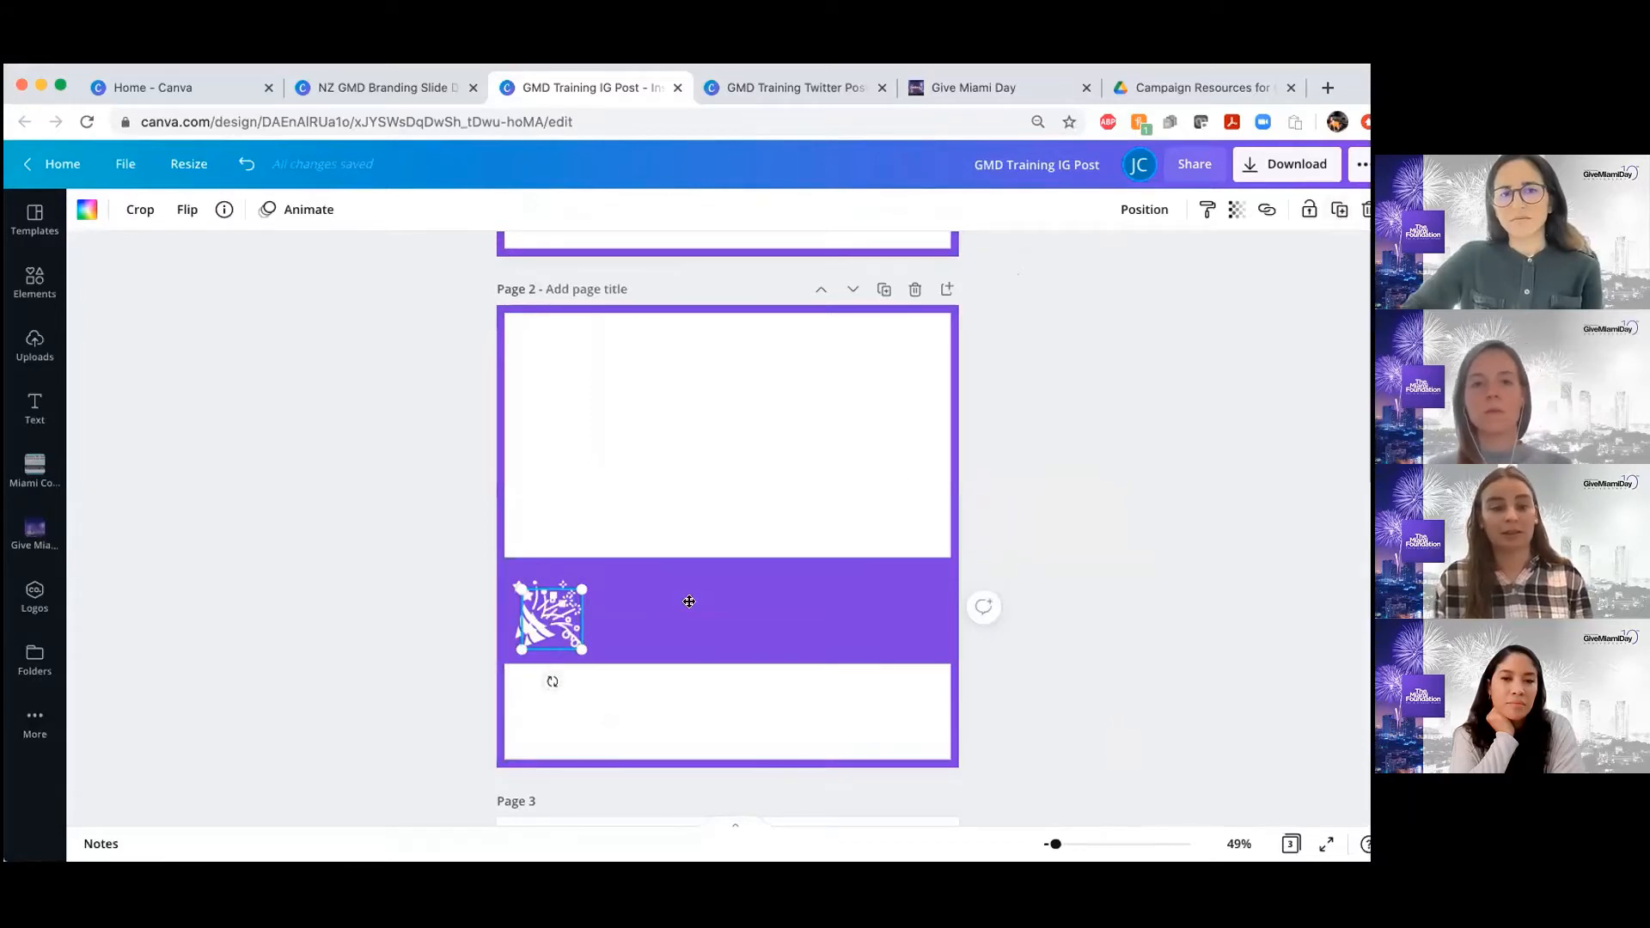
pyautogui.moveTo(689, 601); pyautogui.dragTo(888, 619)
pyautogui.click(538, 618)
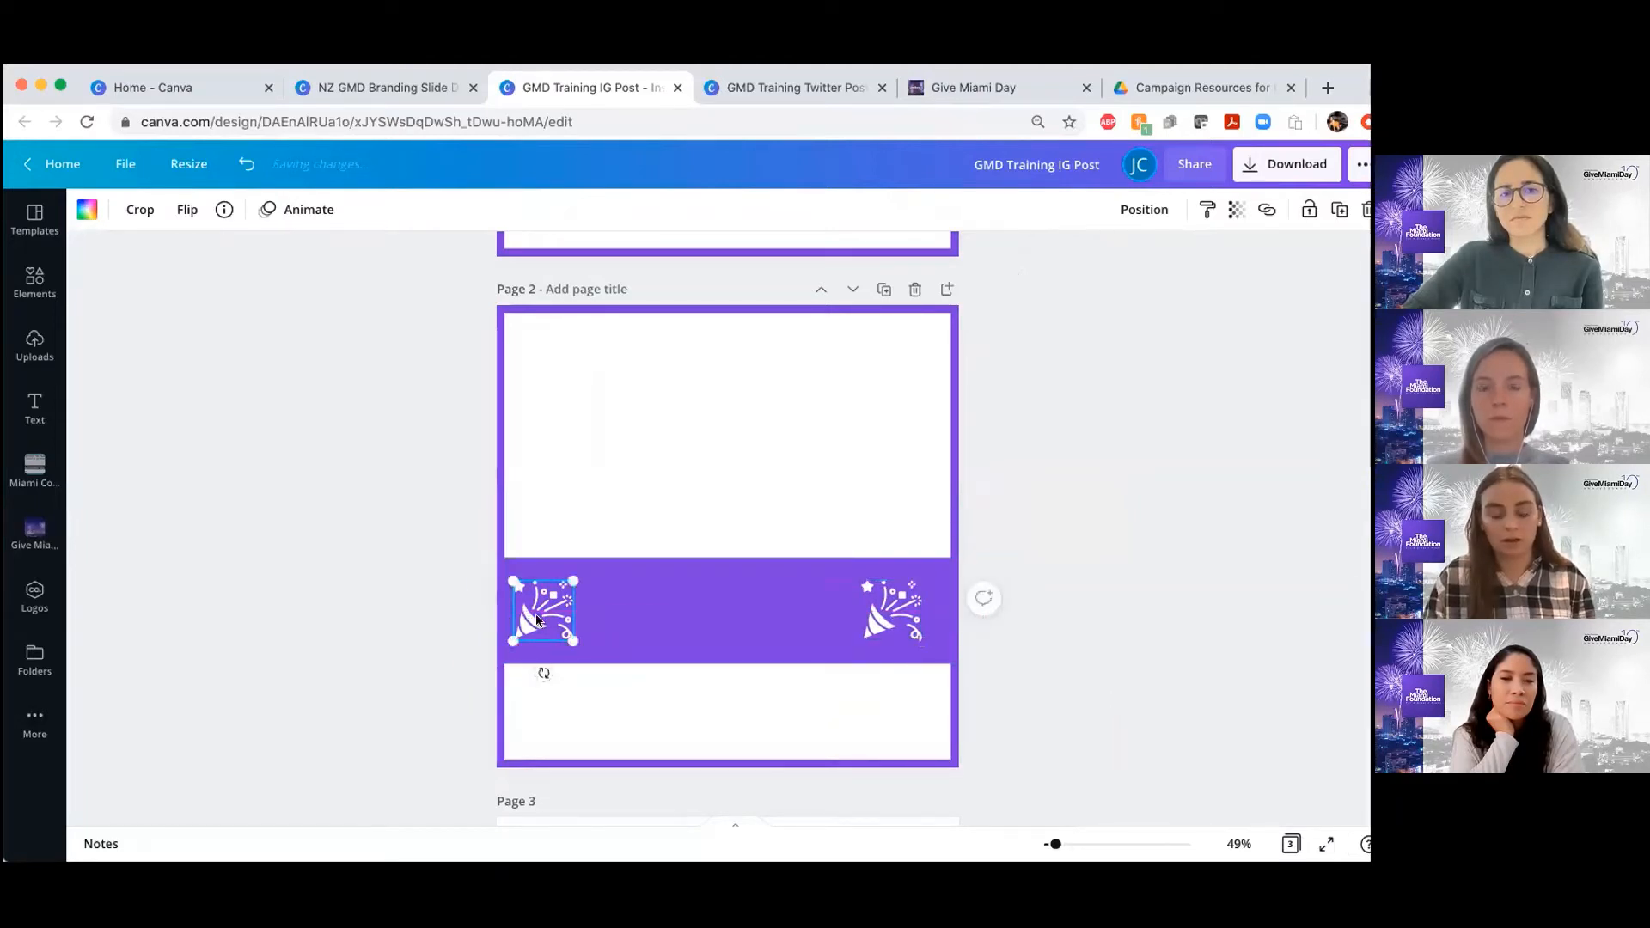
pyautogui.moveTo(538, 619); pyautogui.dragTo(528, 617)
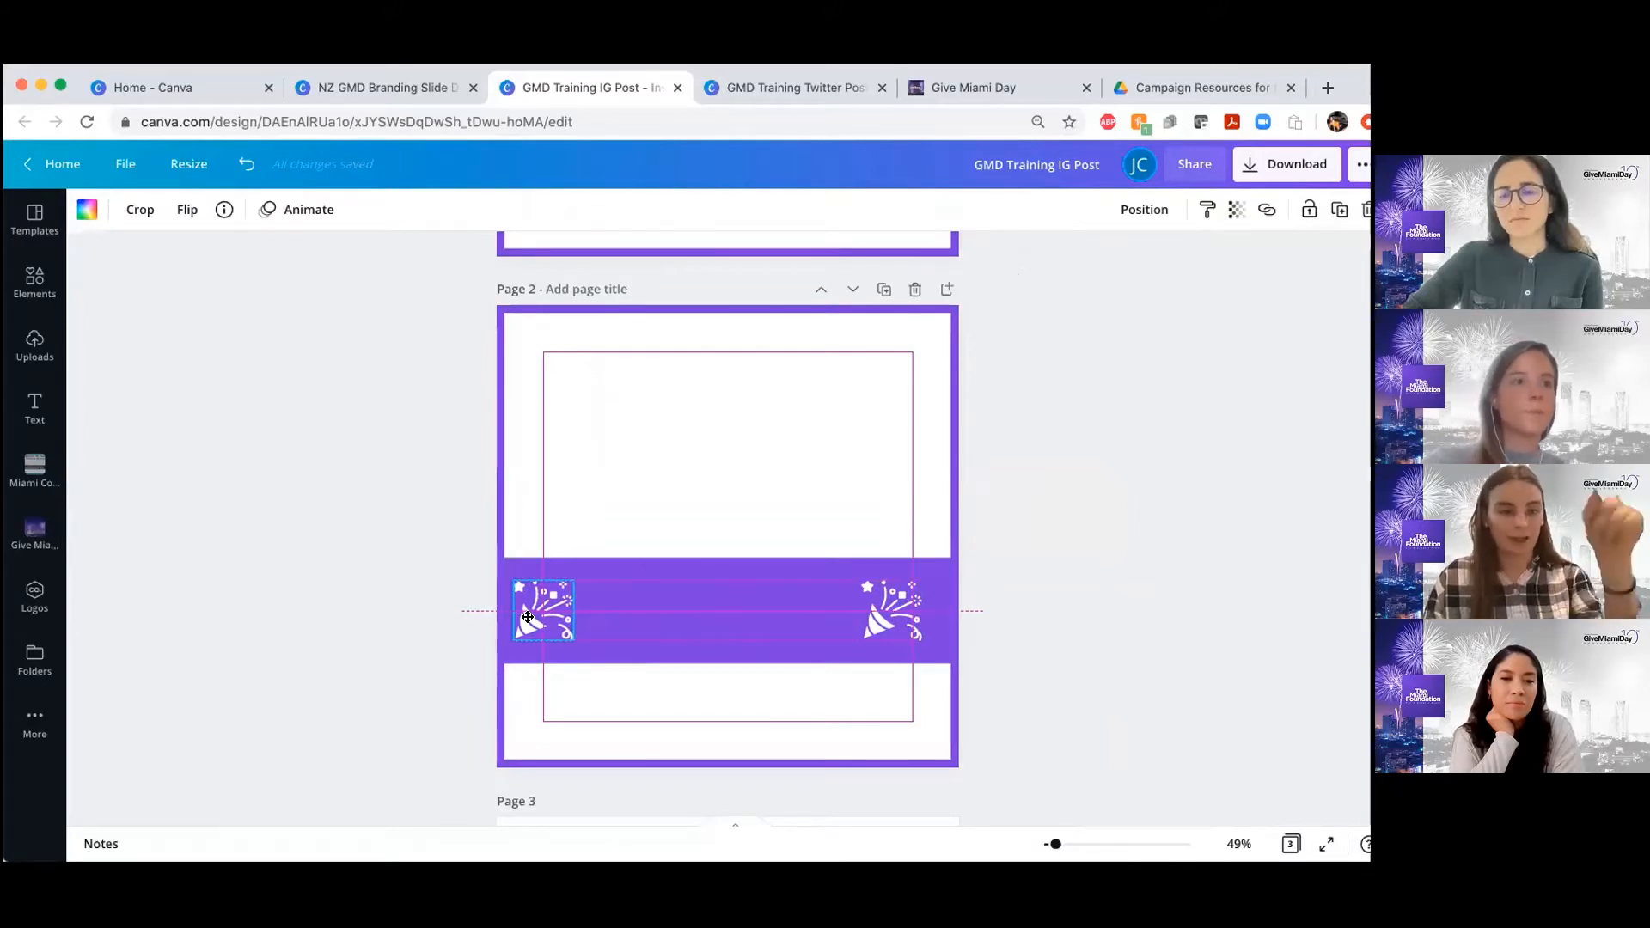
pyautogui.moveTo(528, 617); pyautogui.dragTo(526, 619)
pyautogui.click(1095, 578)
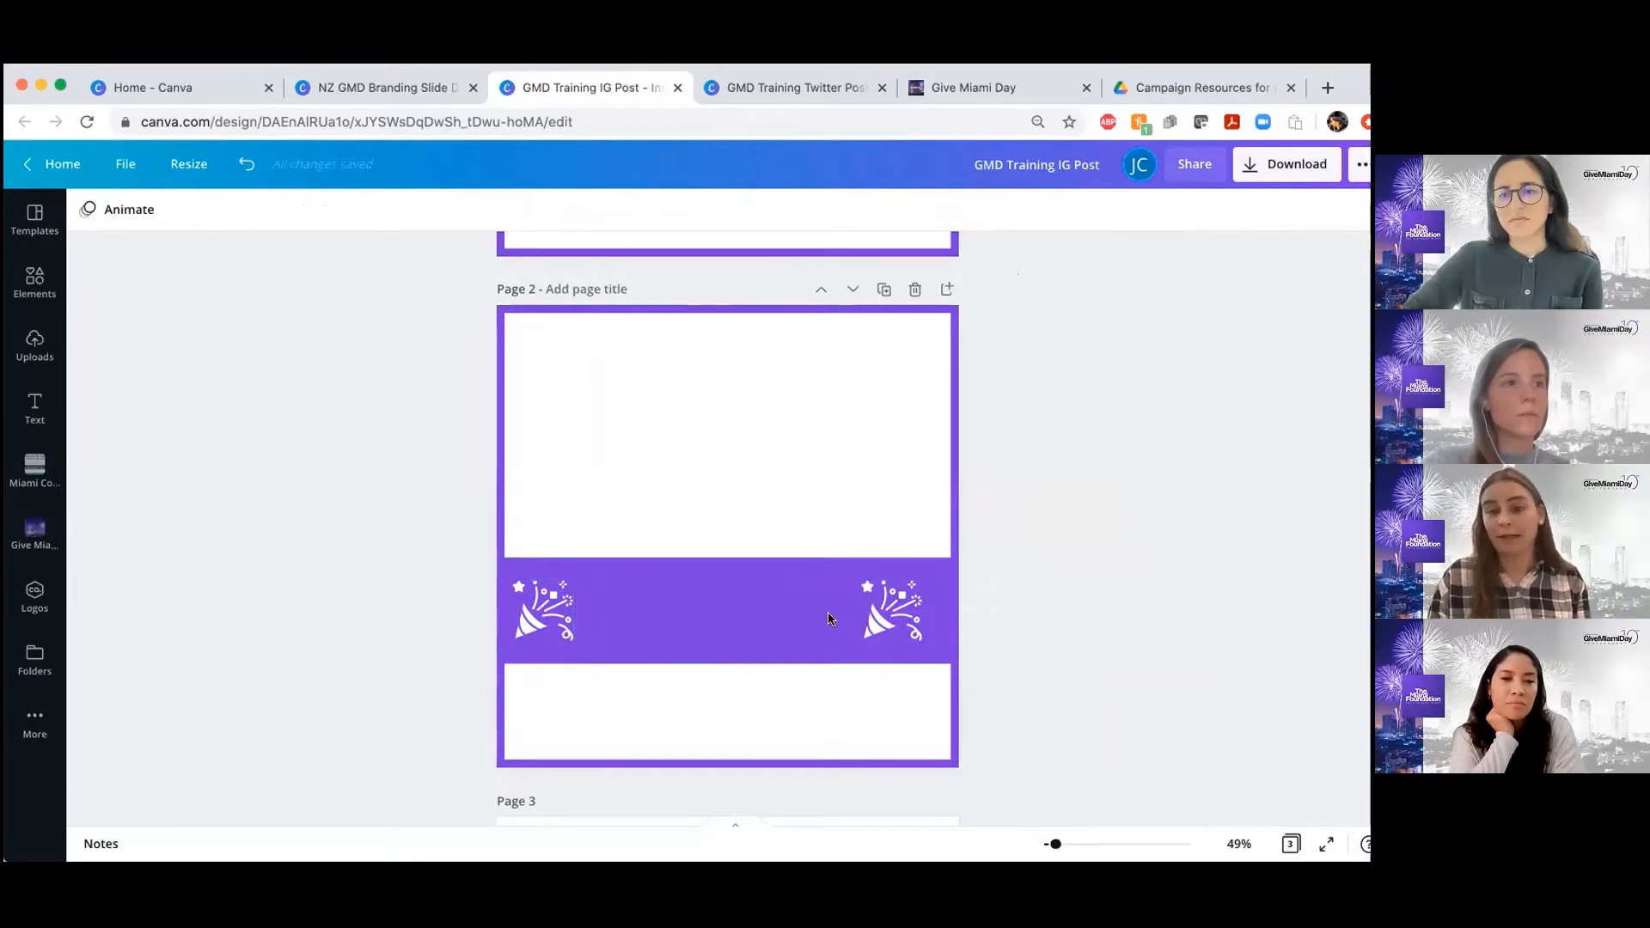
# Try a vertical flip on the right party popper, revert it, and flip the popper horizontally to mirror the left one
pyautogui.scroll(5, 895, 479)
pyautogui.scroll(-4, 898, 464)
pyautogui.click(895, 684)
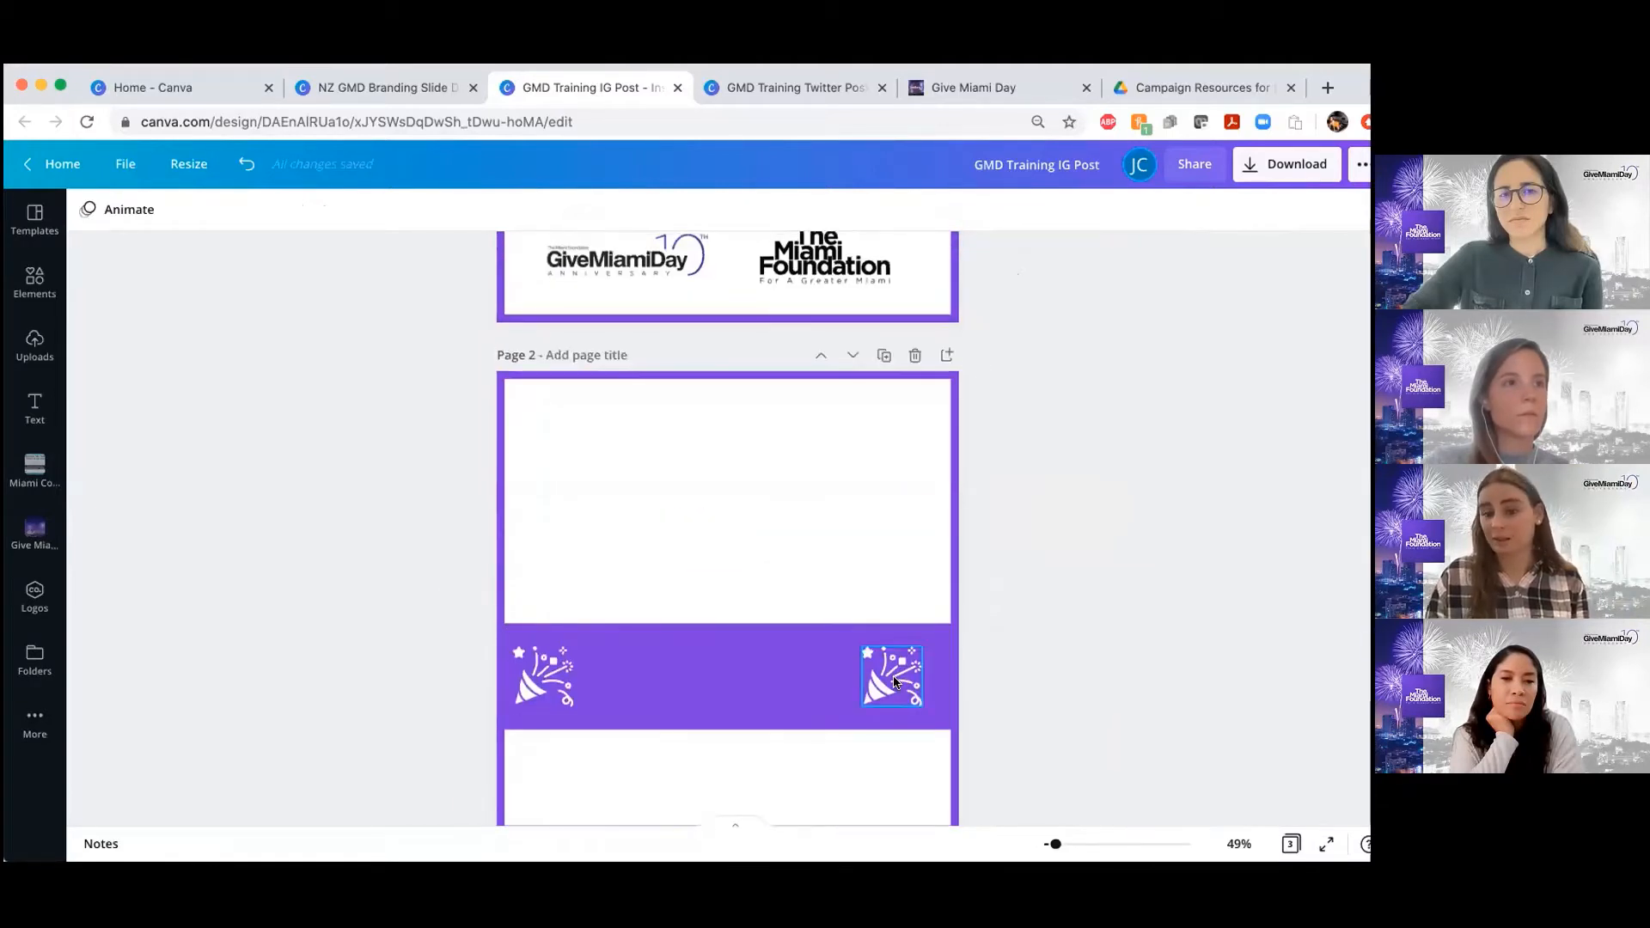
pyautogui.scroll(3, 894, 684)
pyautogui.scroll(-3, 894, 684)
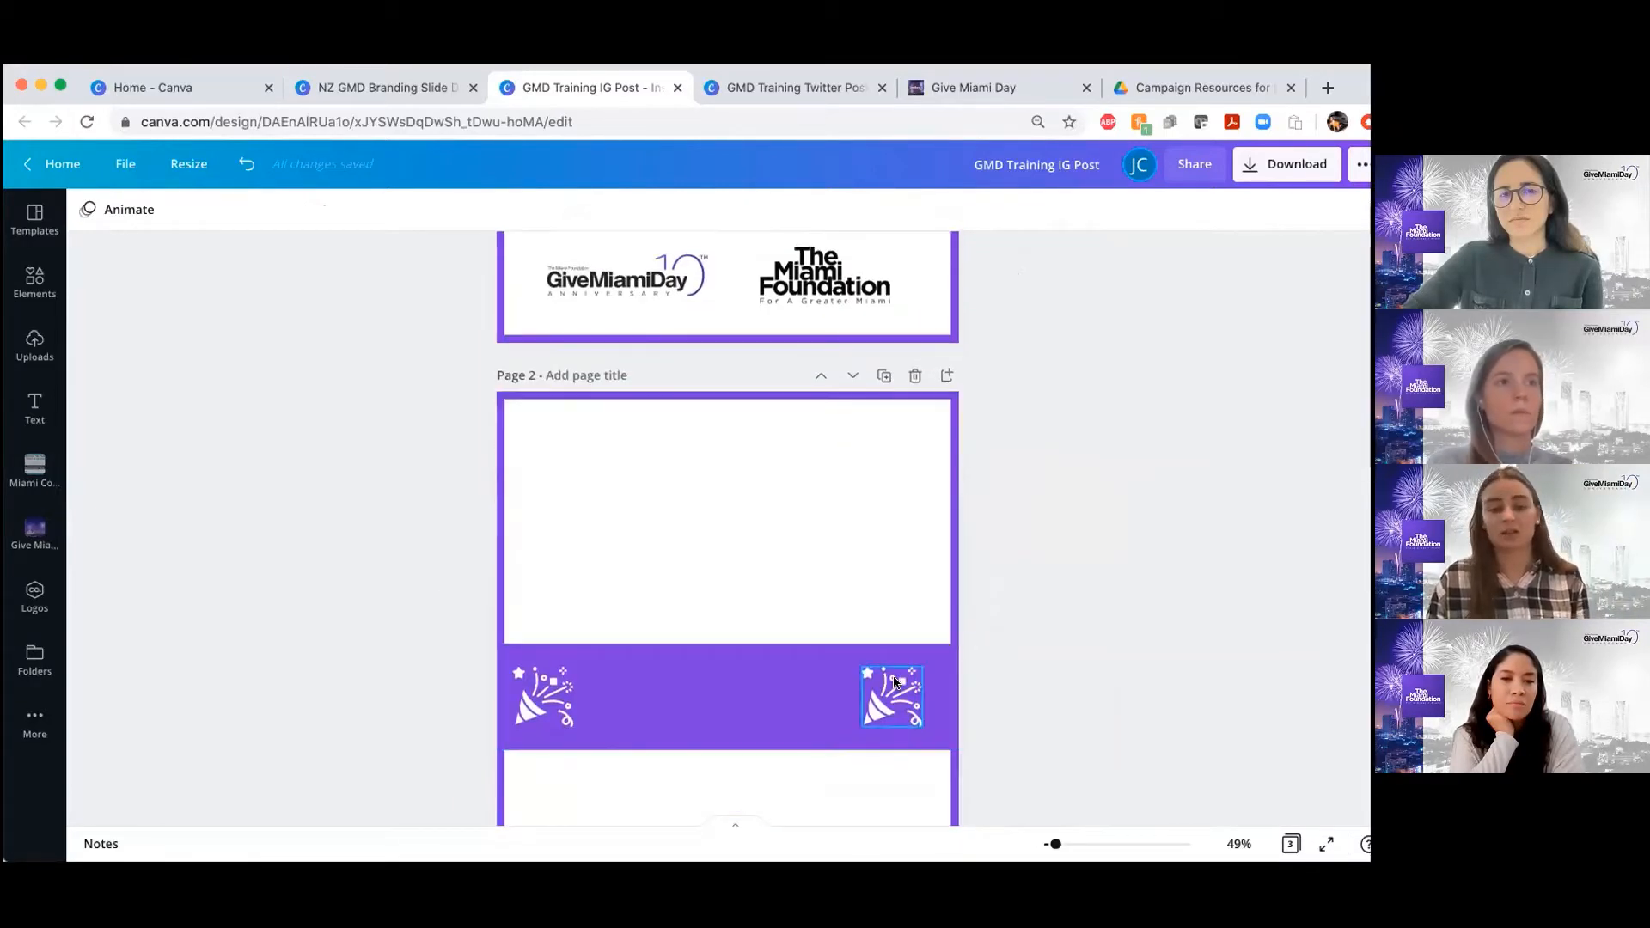
pyautogui.click(895, 684)
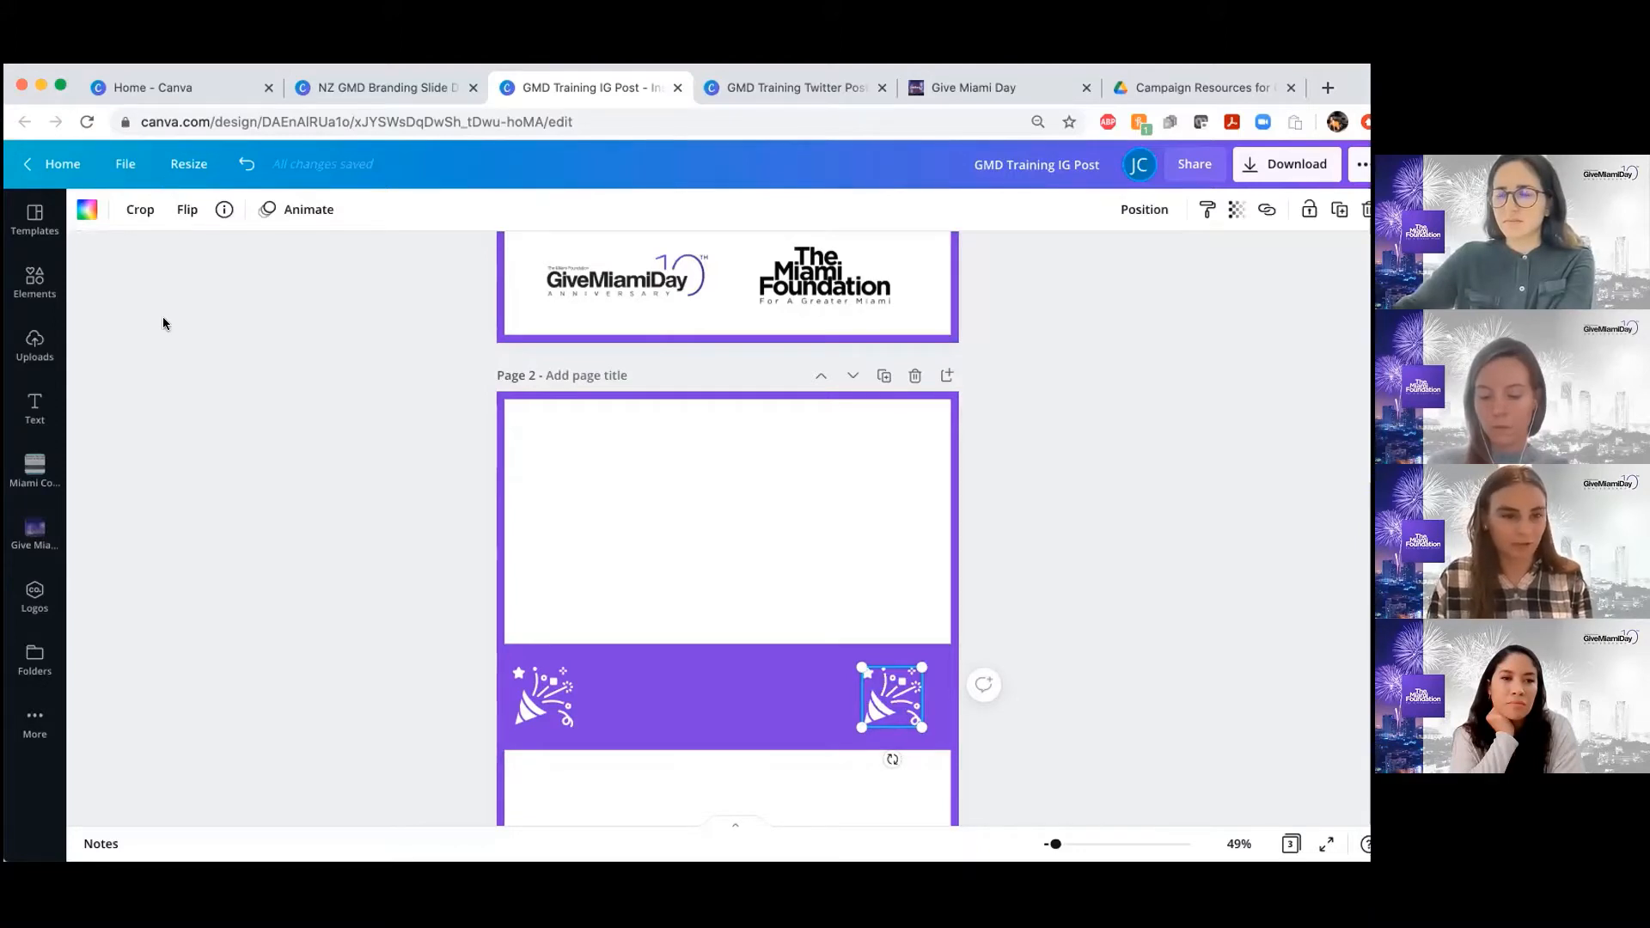
pyautogui.click(186, 210)
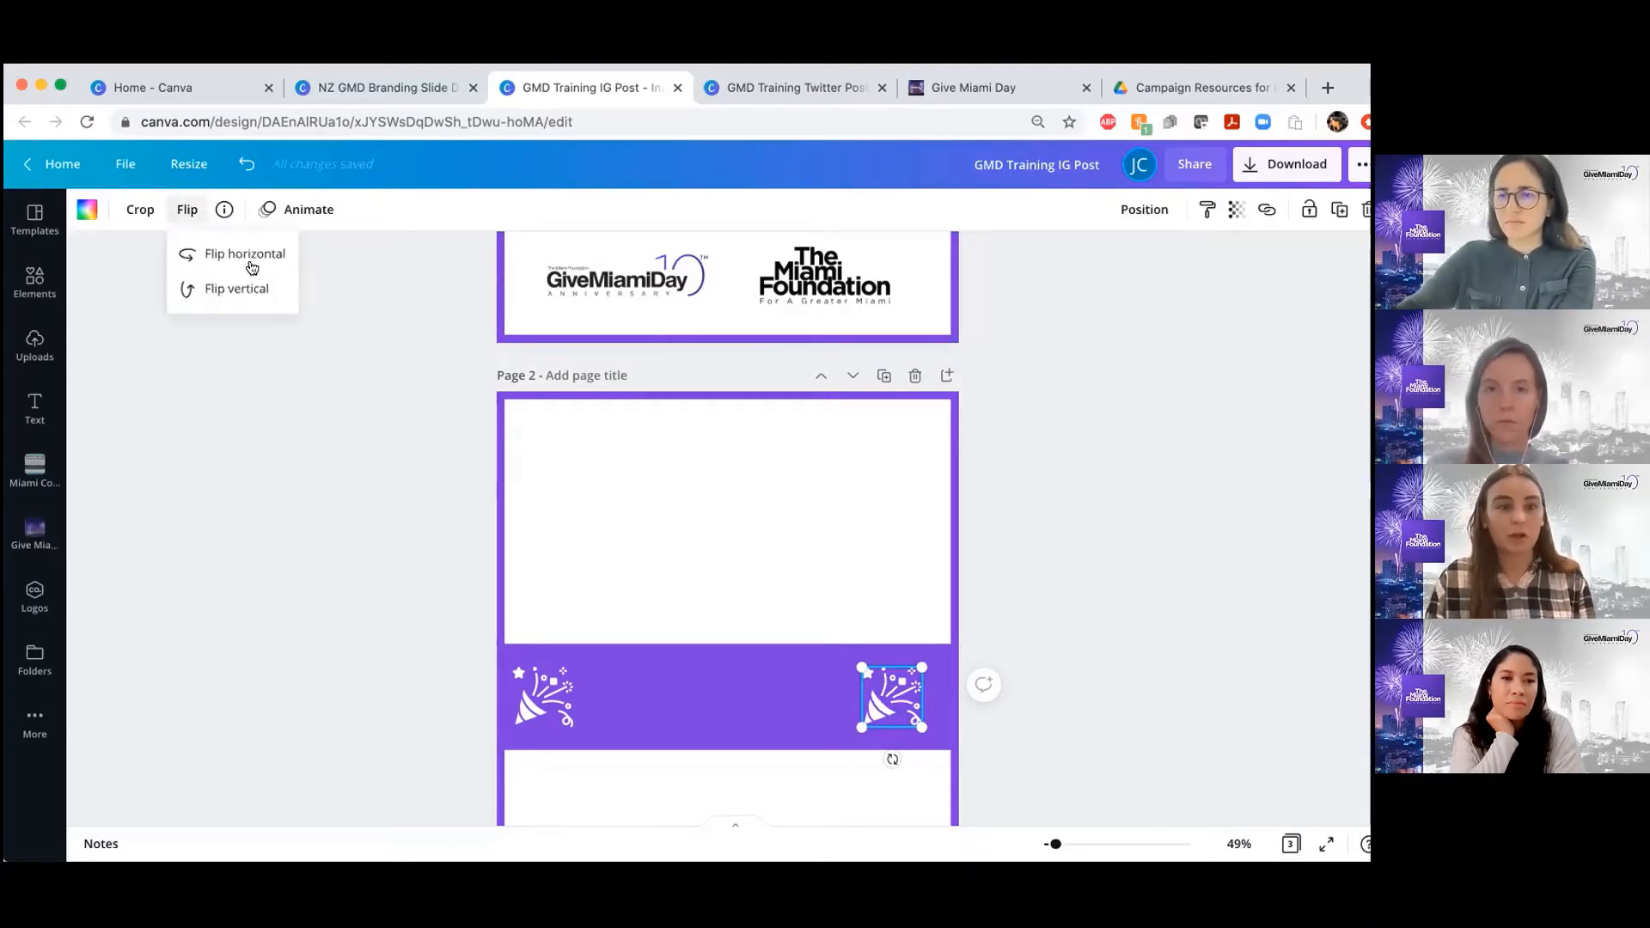
pyautogui.click(251, 291)
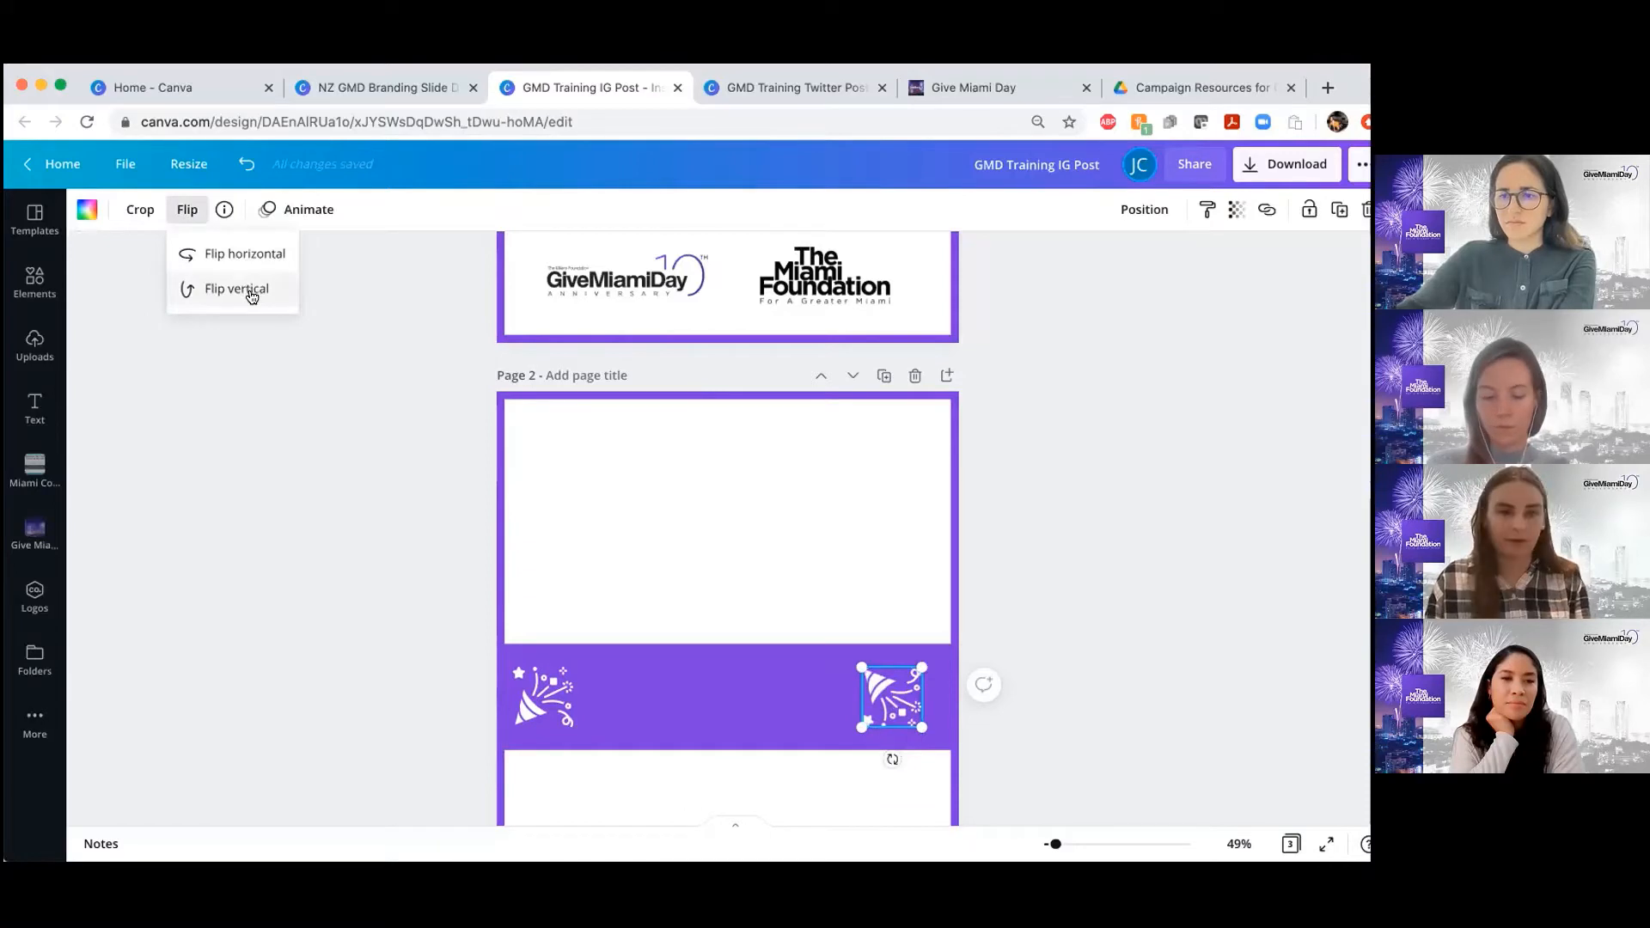
pyautogui.click(254, 292)
pyautogui.click(243, 253)
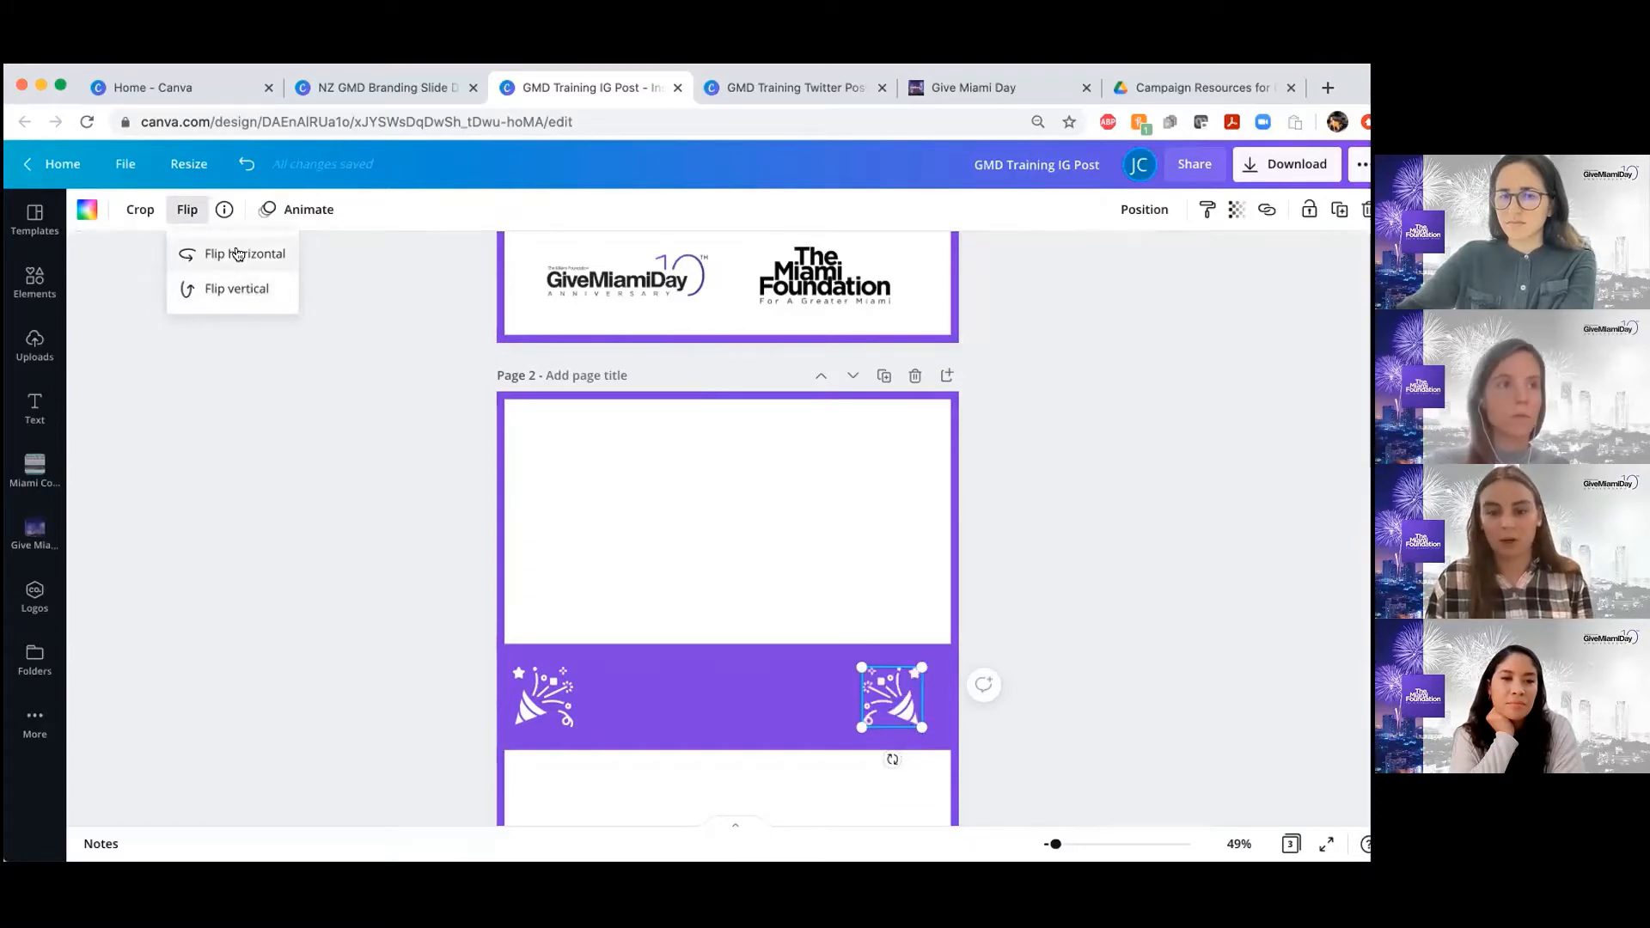
pyautogui.click(1103, 559)
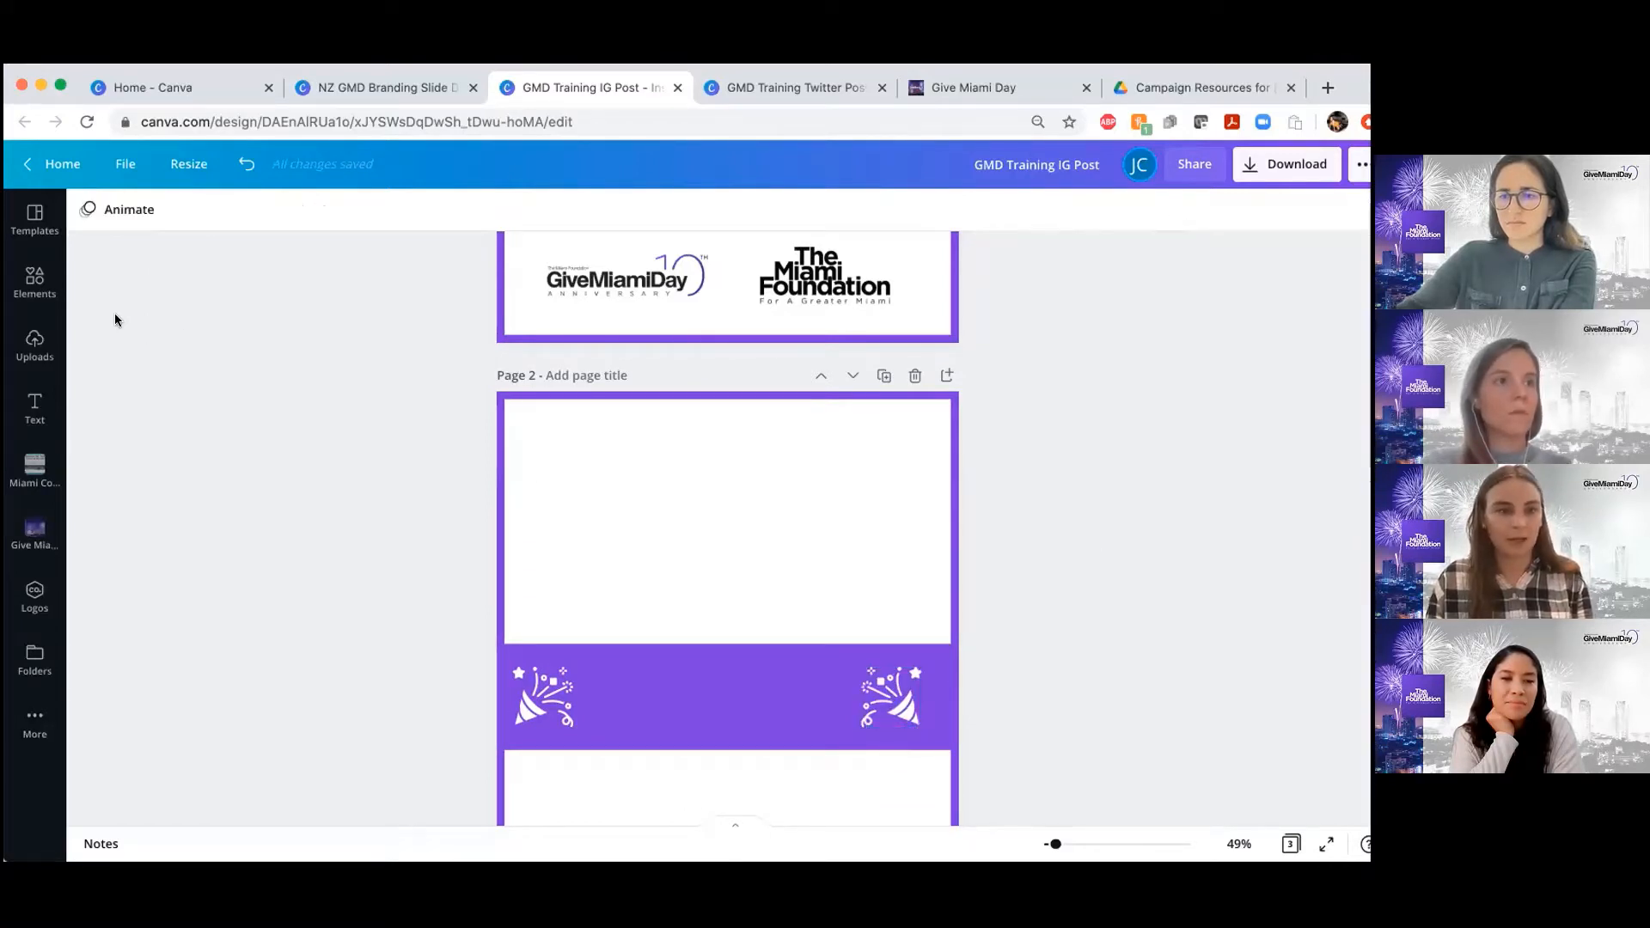
# Tick off Flipping Elements and Adding Colored Elements on the page 3 skills checklist with the purple X marks
pyautogui.scroll(5, 714, 421)
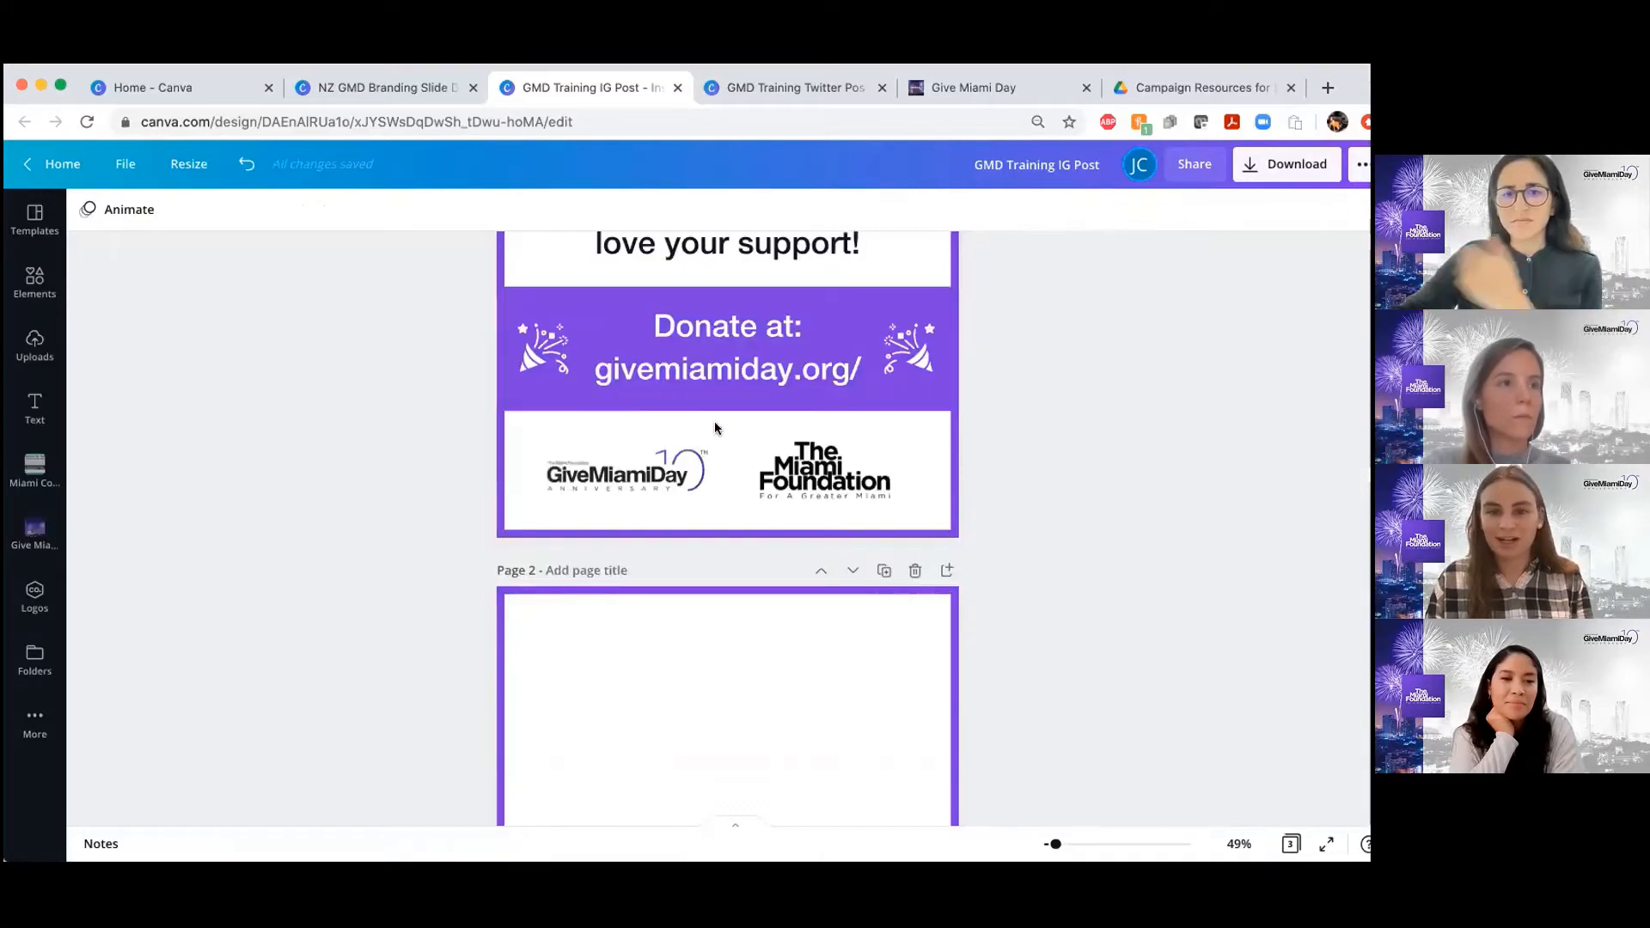
pyautogui.scroll(-3, 714, 422)
pyautogui.scroll(-8, 715, 421)
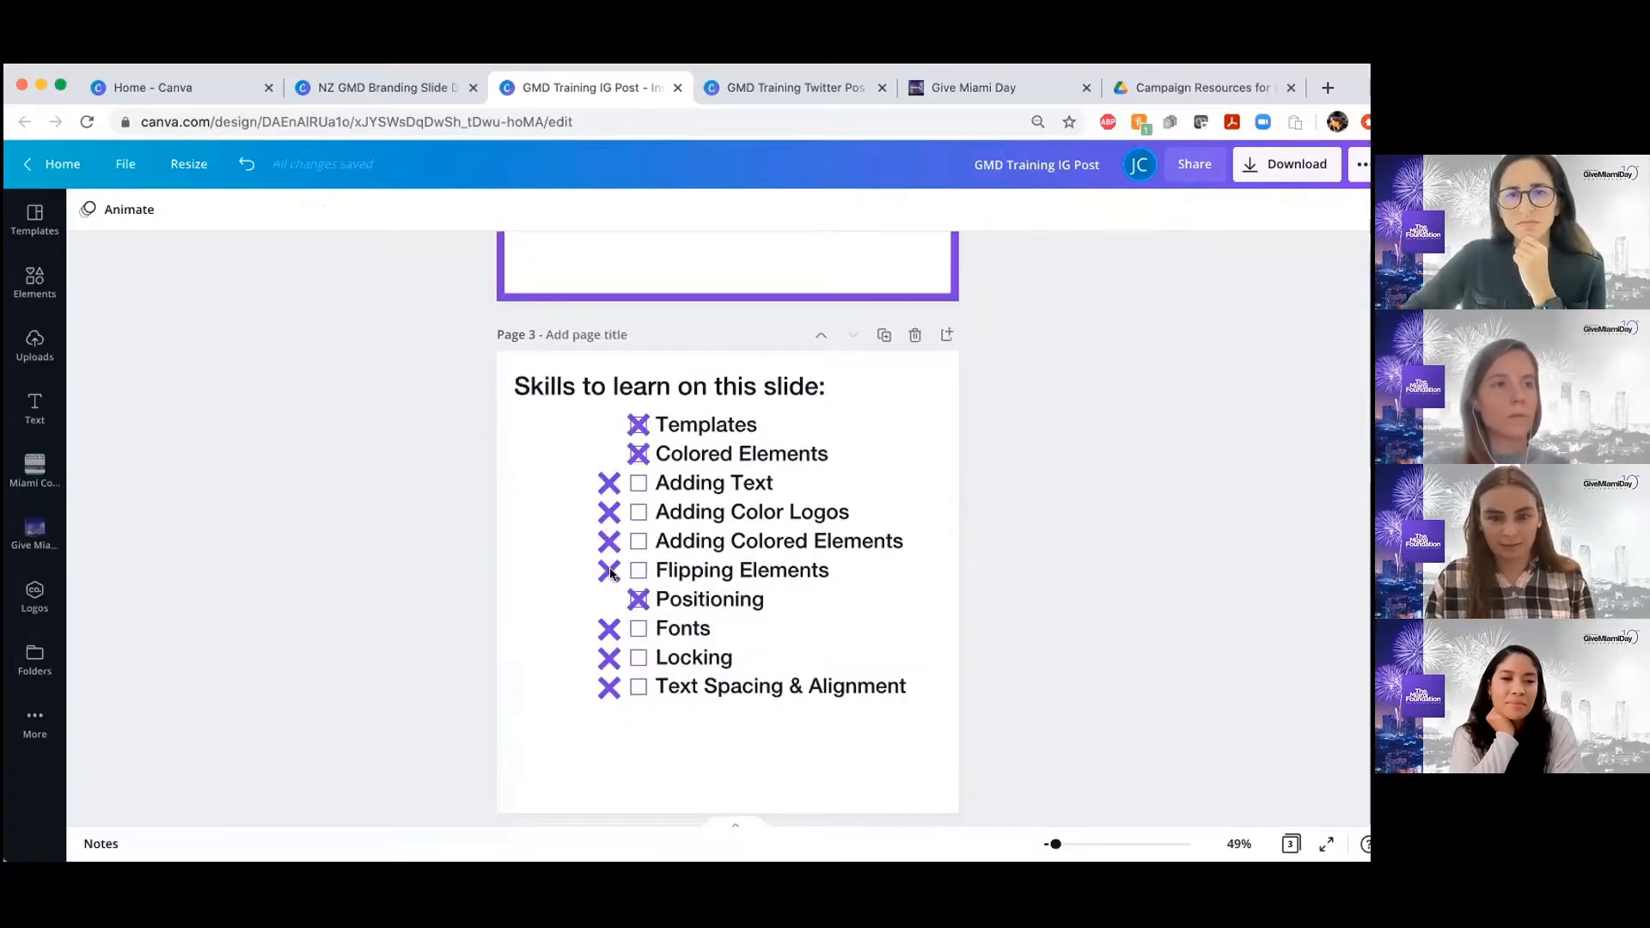
pyautogui.moveTo(632, 568)
pyautogui.mouseDown()
pyautogui.moveTo(615, 539)
pyautogui.moveTo(640, 539)
pyautogui.mouseUp()
pyautogui.scroll(6, 989, 545)
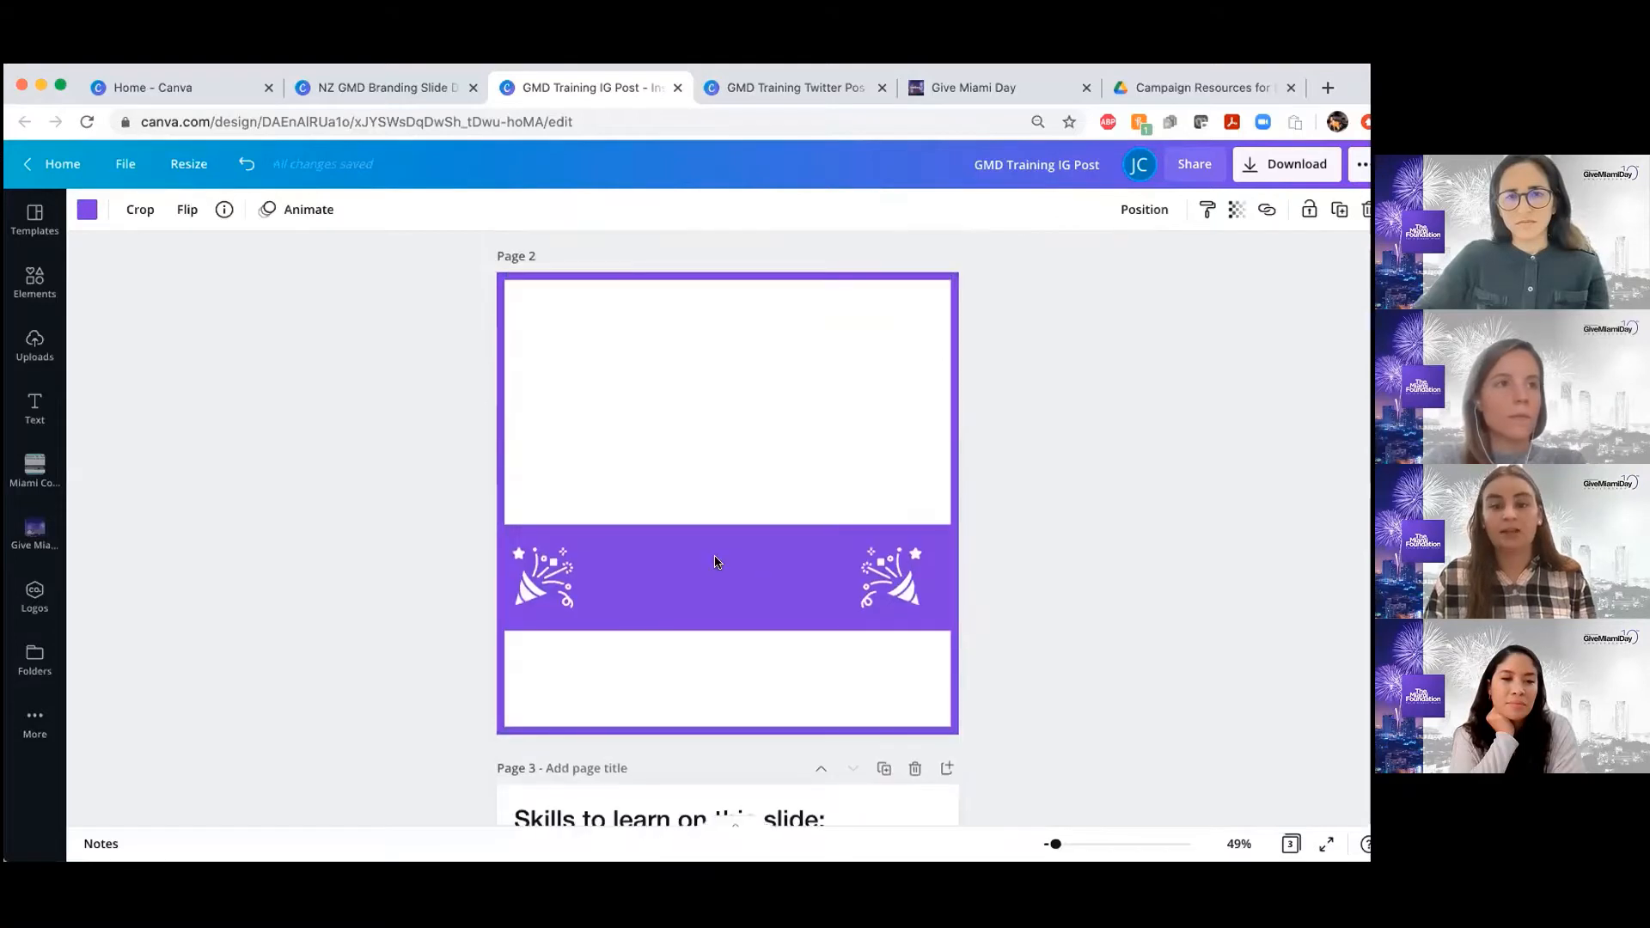
pyautogui.click(1086, 514)
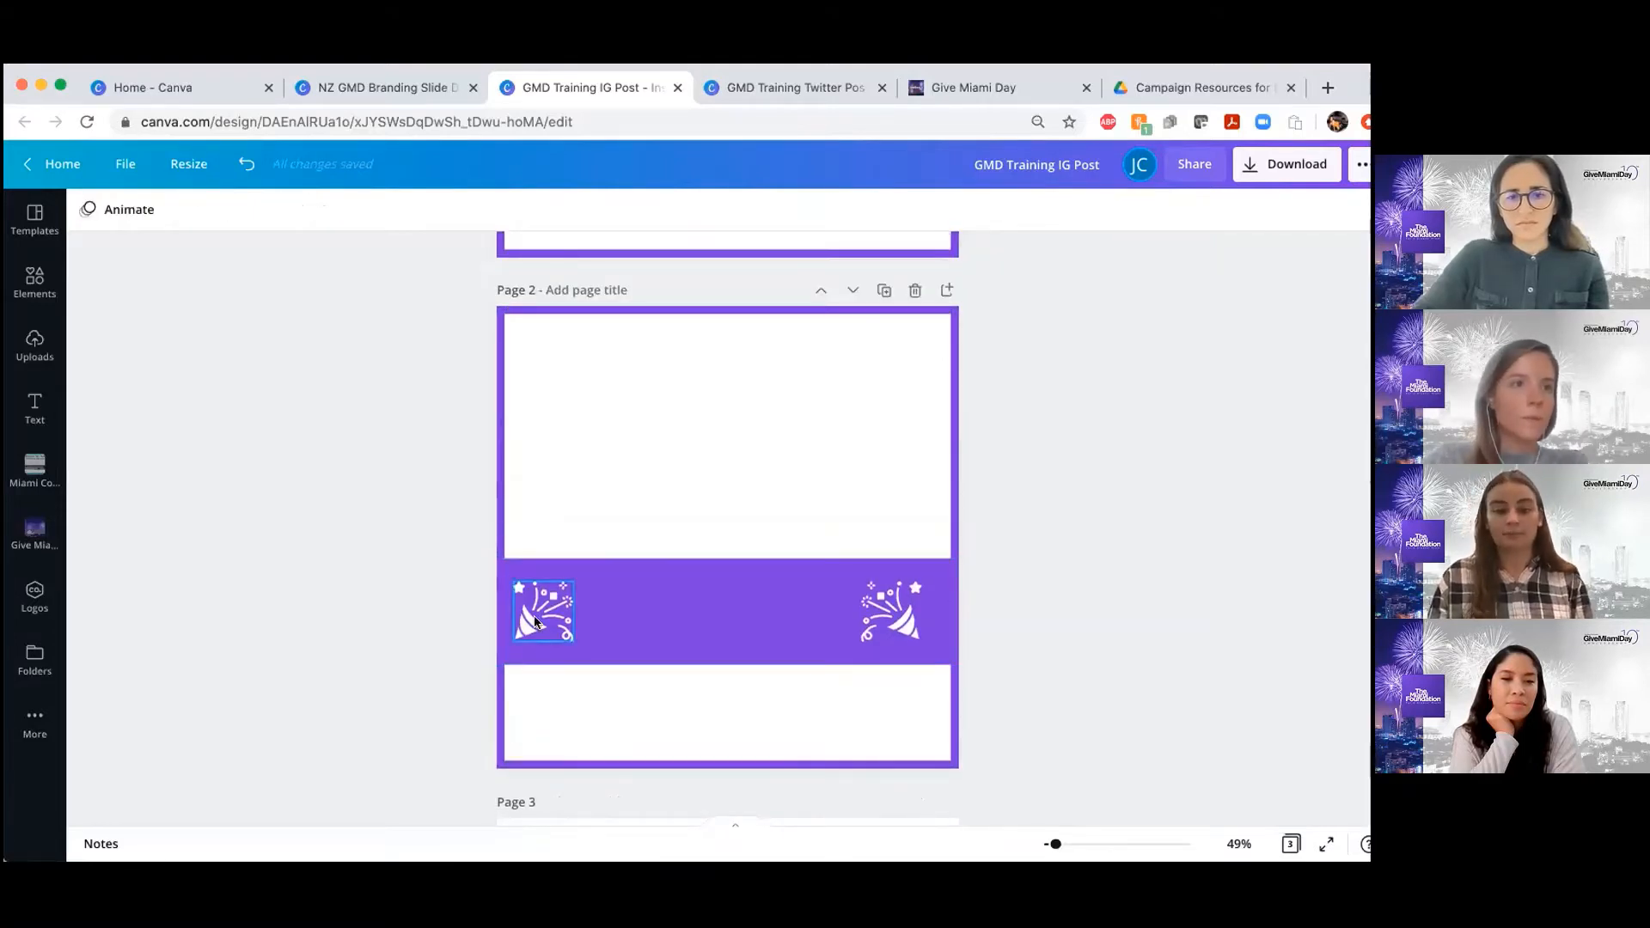
pyautogui.moveTo(535, 615); pyautogui.dragTo(533, 616)
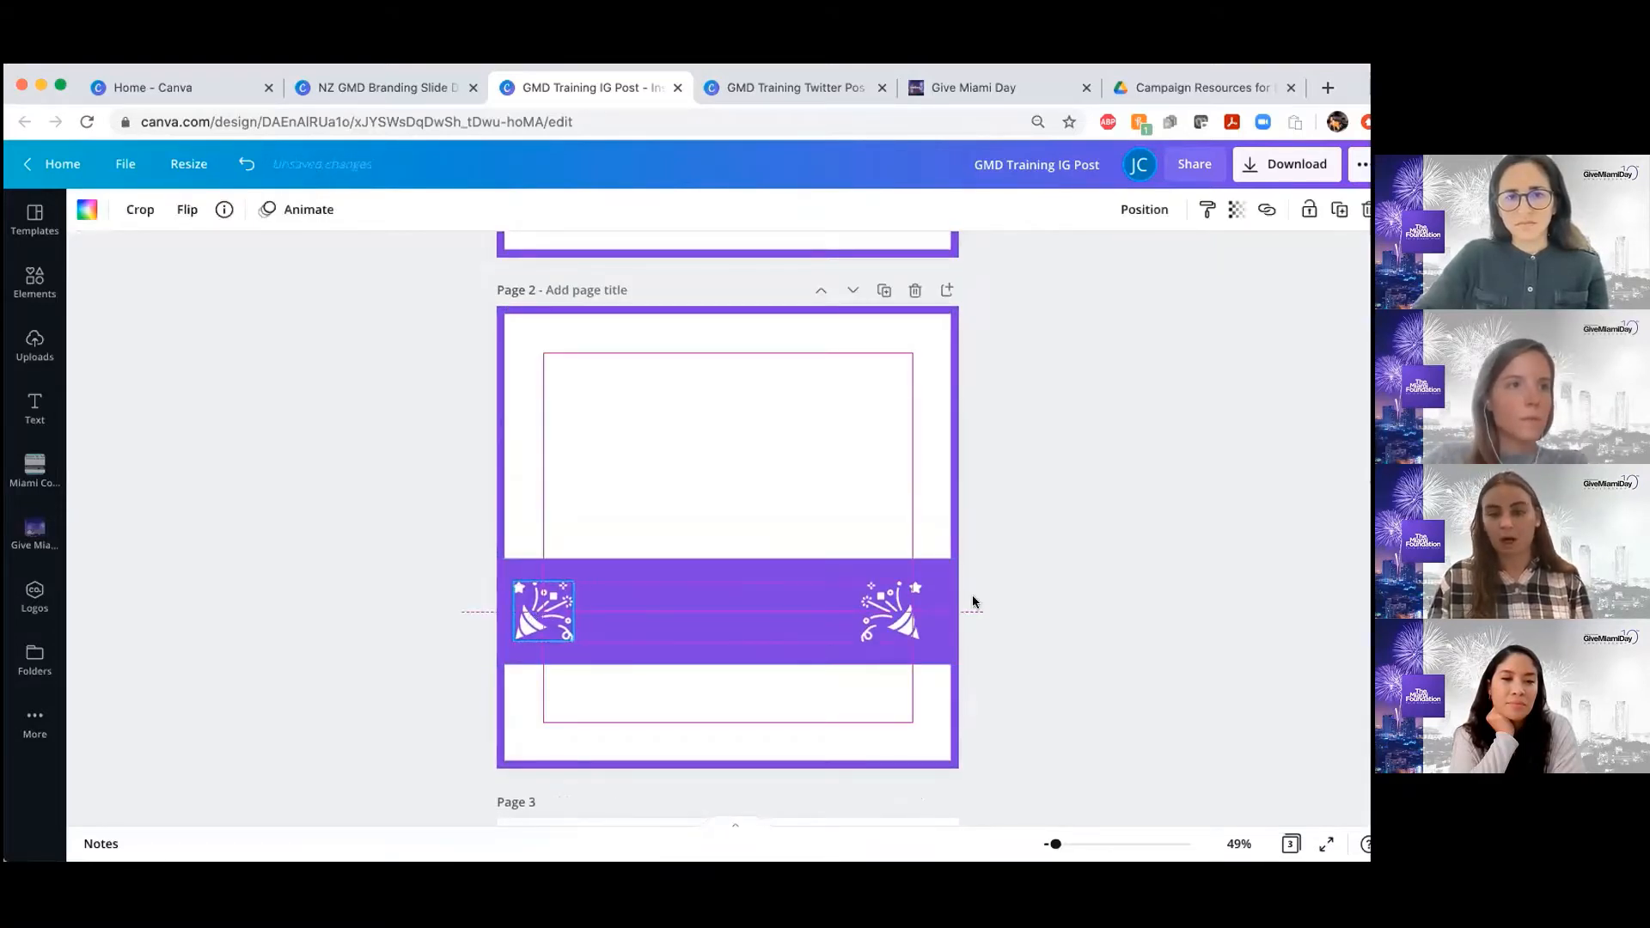
pyautogui.click(1113, 575)
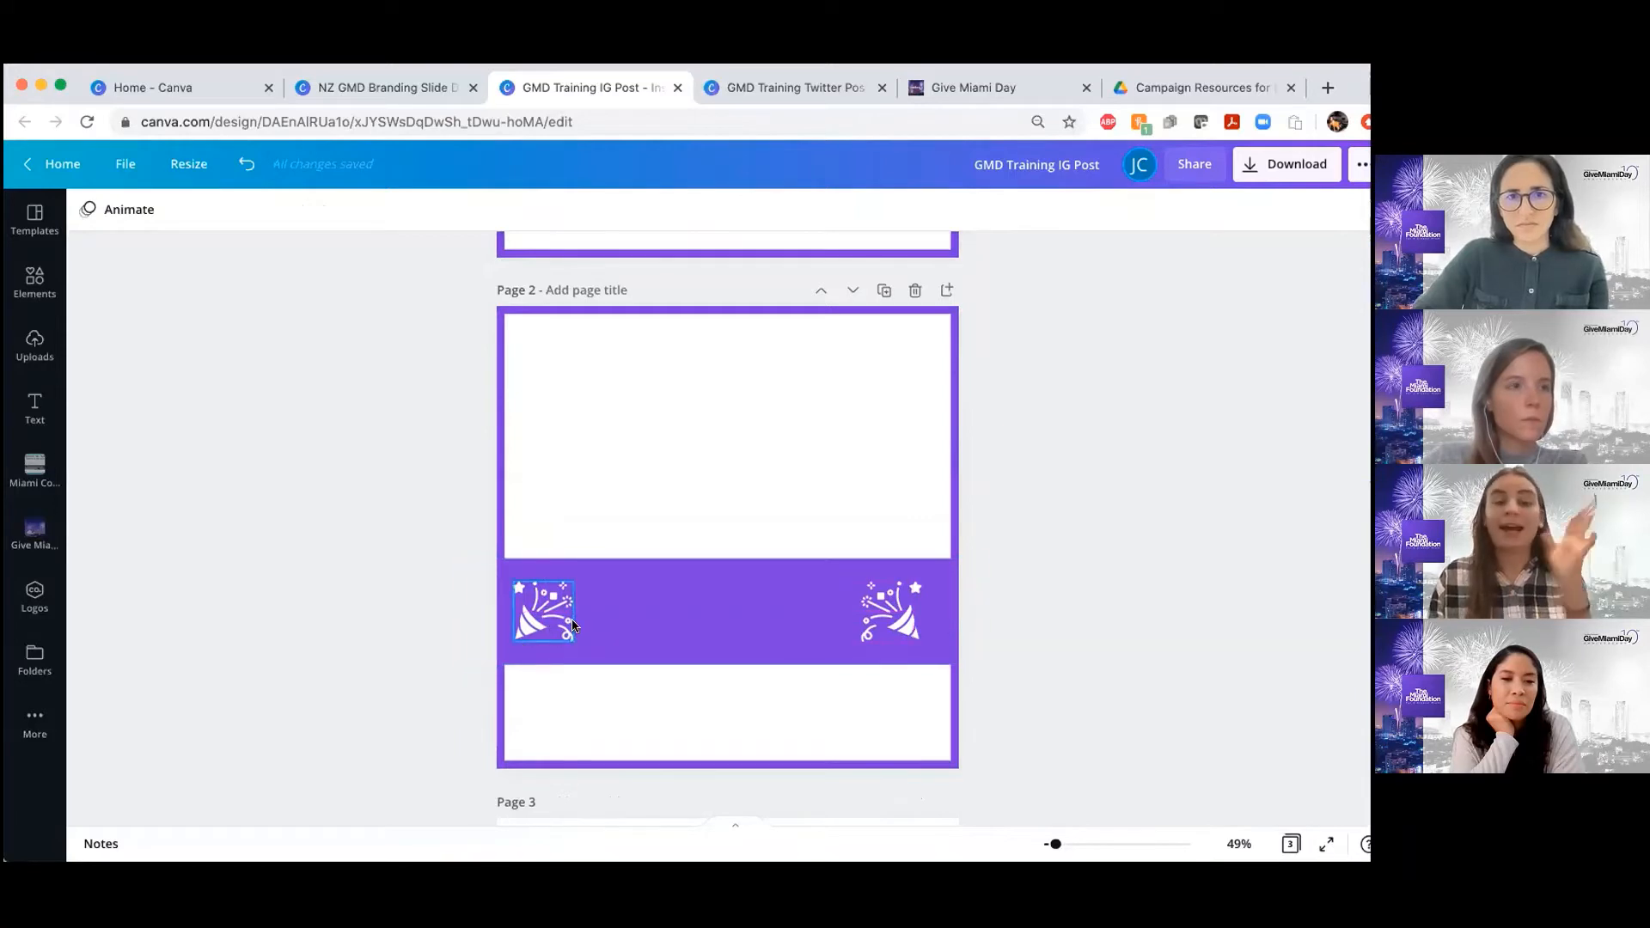
pyautogui.click(521, 625)
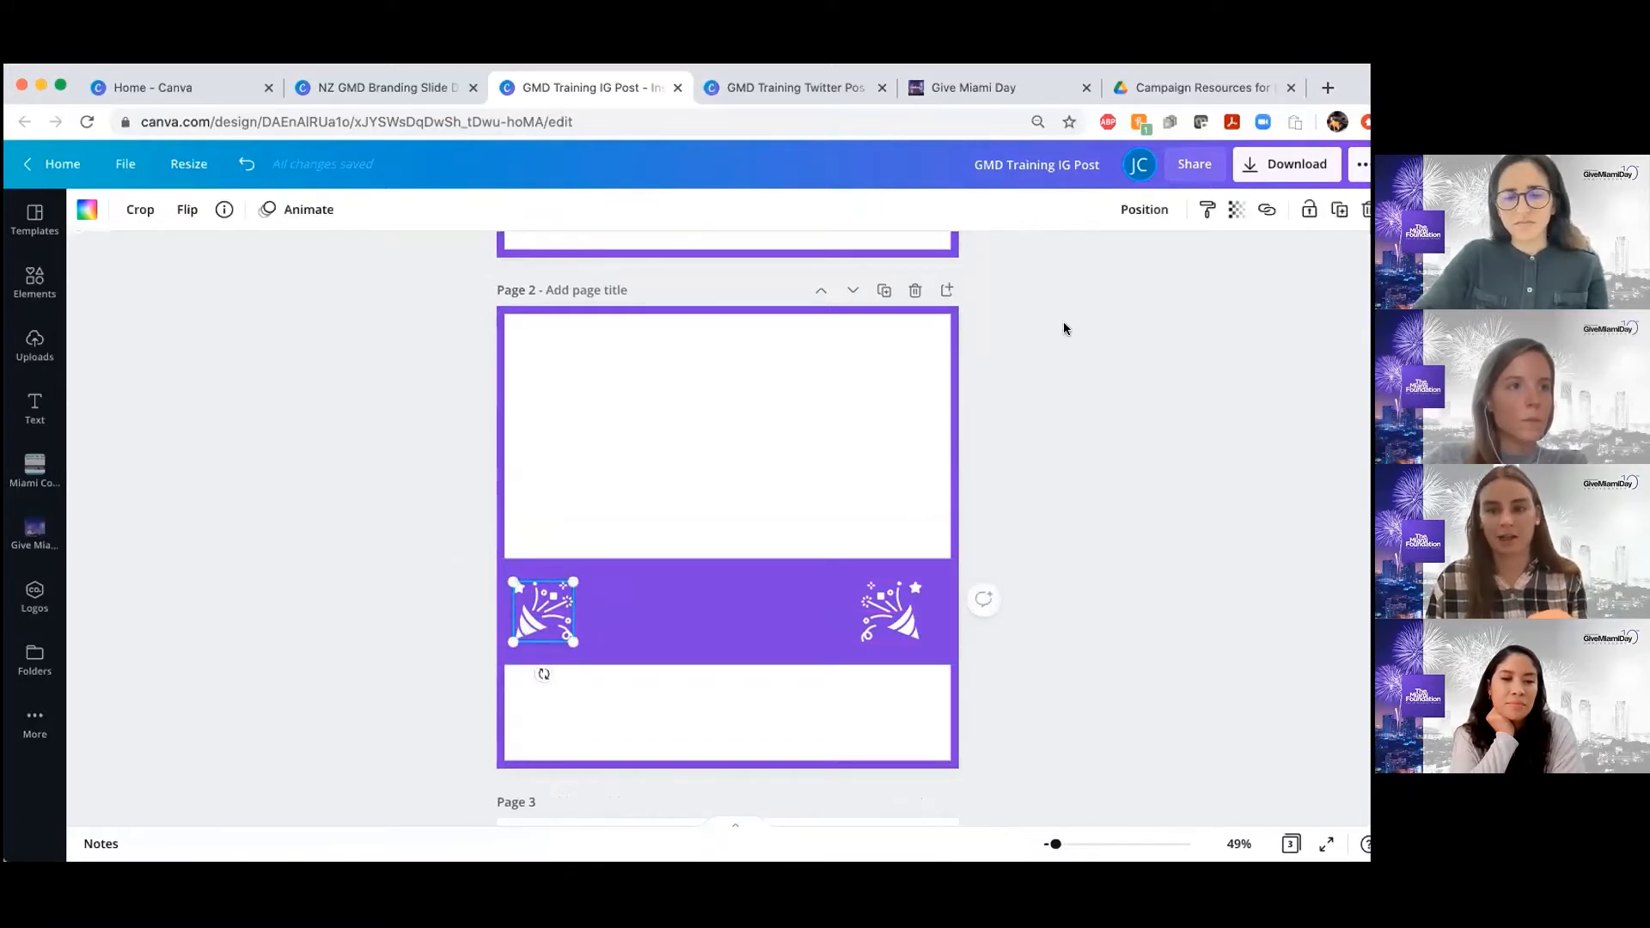
pyautogui.click(1190, 325)
# Lock the purple banner and both party poppers on page 2 together
pyautogui.moveTo(830, 548); pyautogui.dragTo(983, 750)
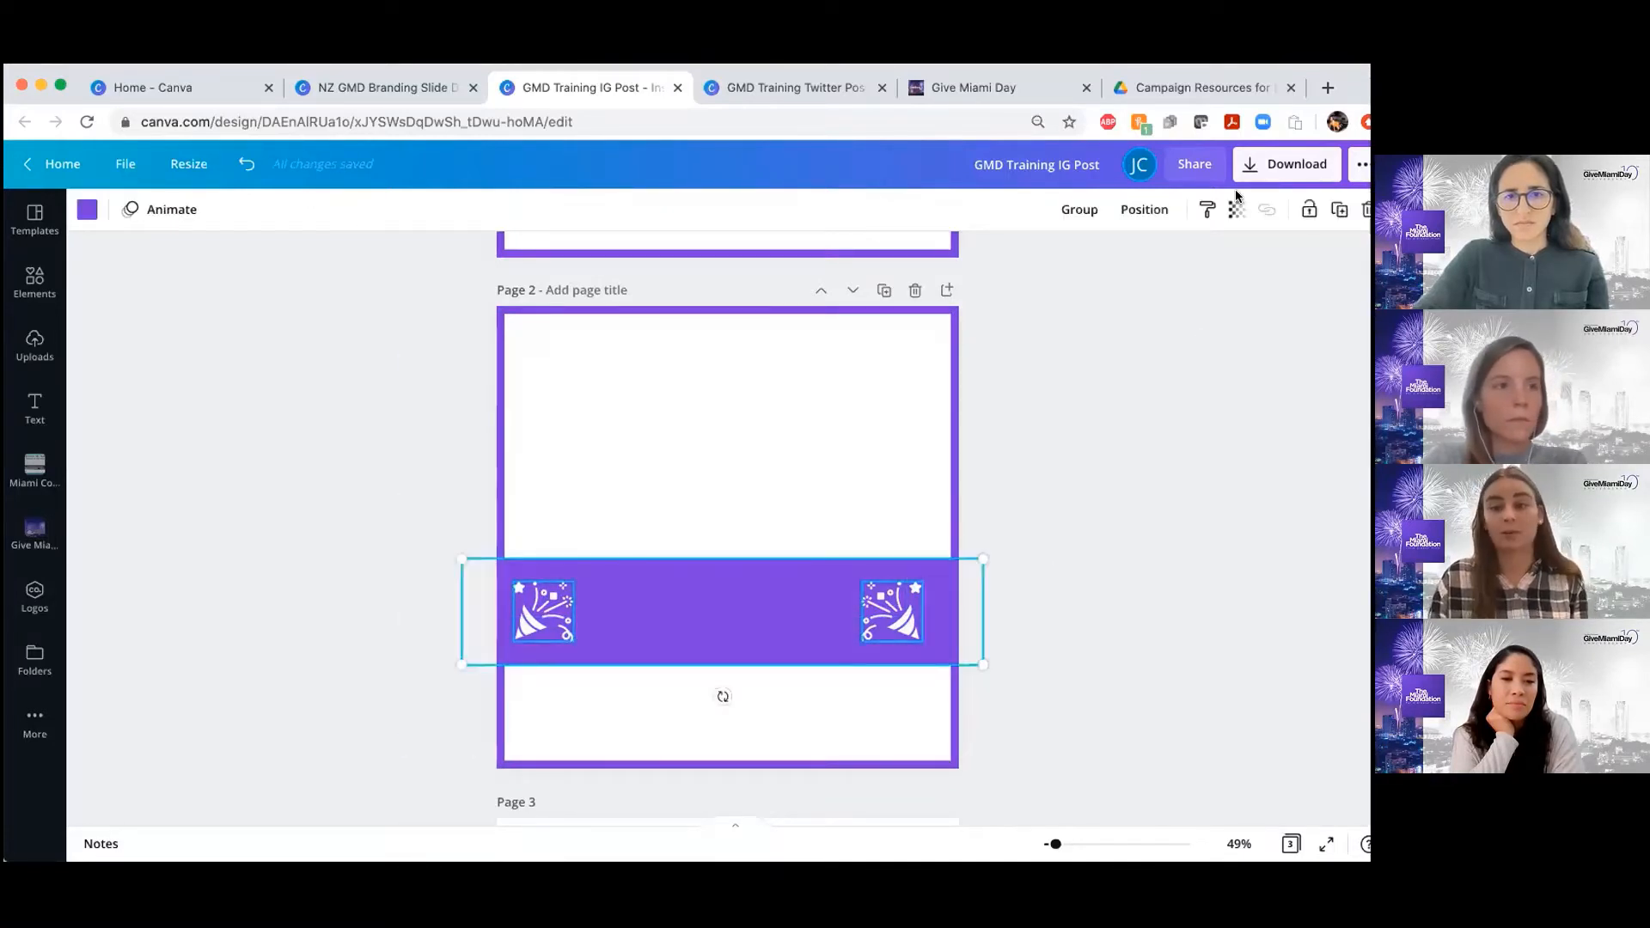
pyautogui.click(1305, 216)
pyautogui.click(1146, 450)
# Test the lock by trying to move the page 2 border and banner, and restore the border around the page edges
pyautogui.moveTo(698, 480); pyautogui.dragTo(874, 409)
pyautogui.press('super+z')
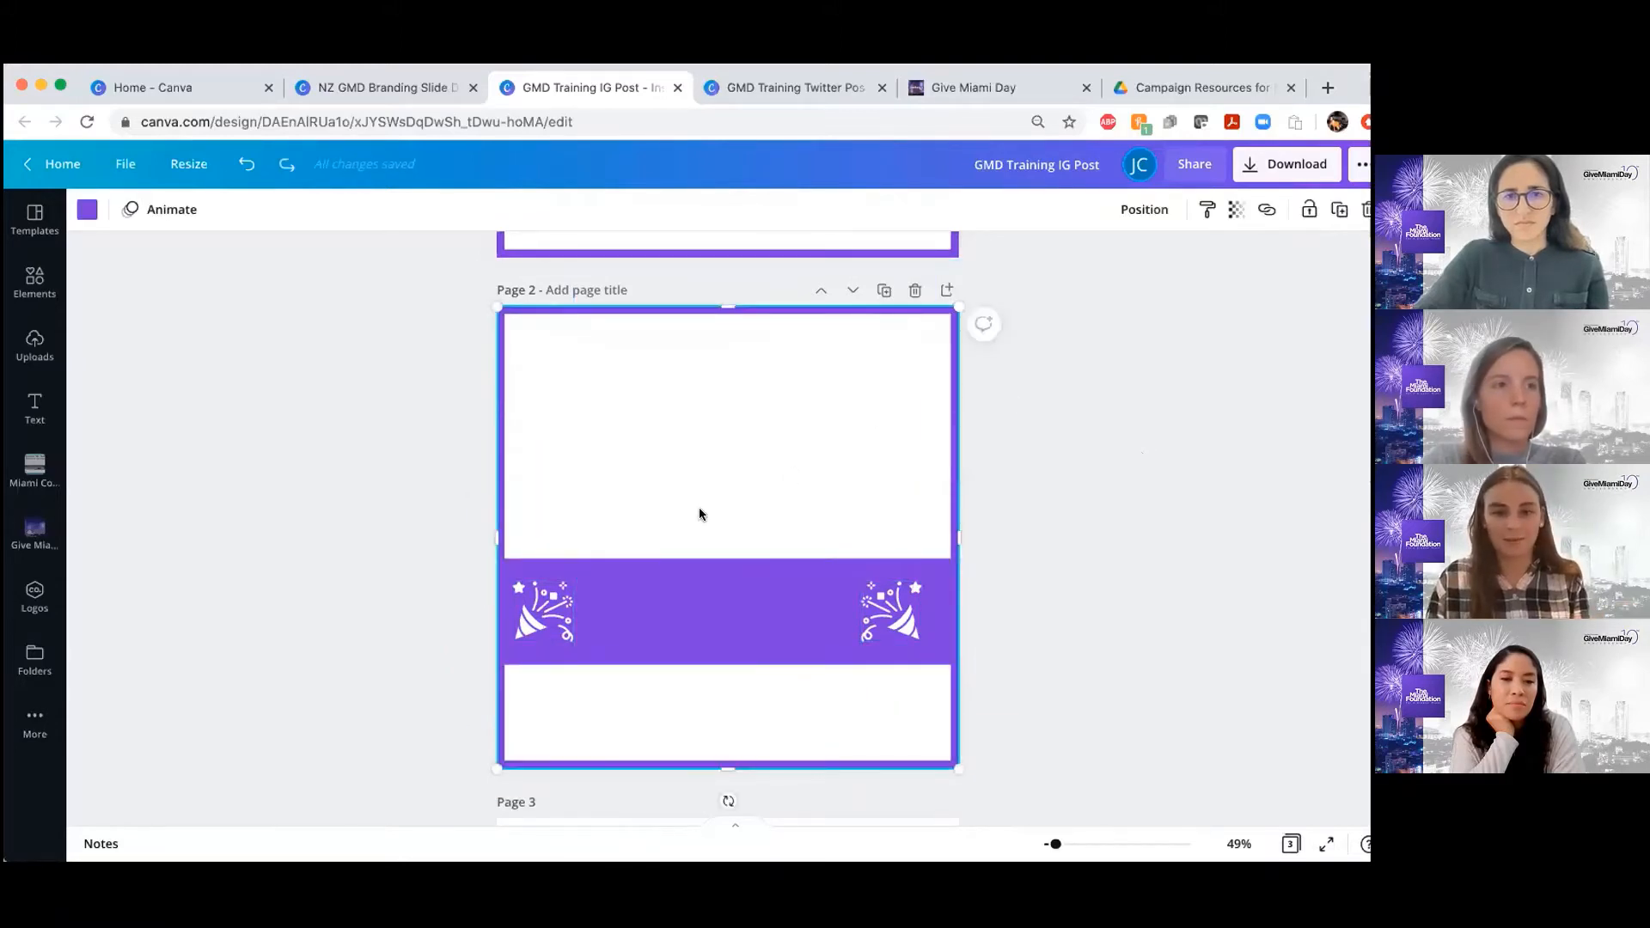
pyautogui.moveTo(702, 615); pyautogui.dragTo(866, 685)
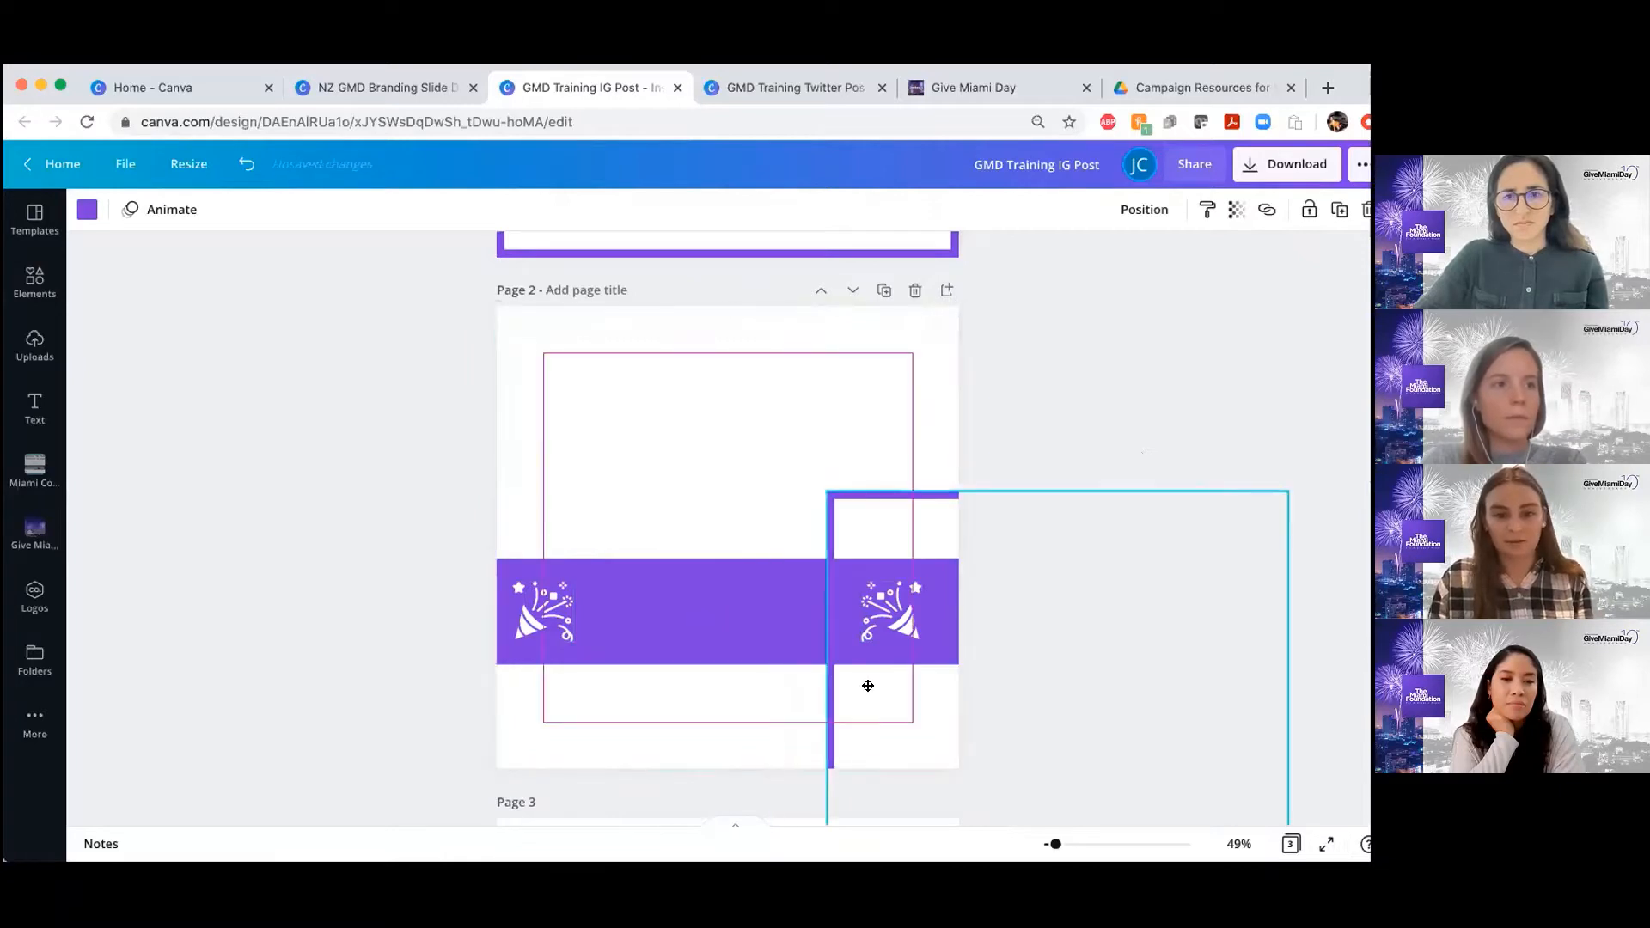
pyautogui.click(505, 514)
pyautogui.moveTo(505, 514); pyautogui.dragTo(666, 608)
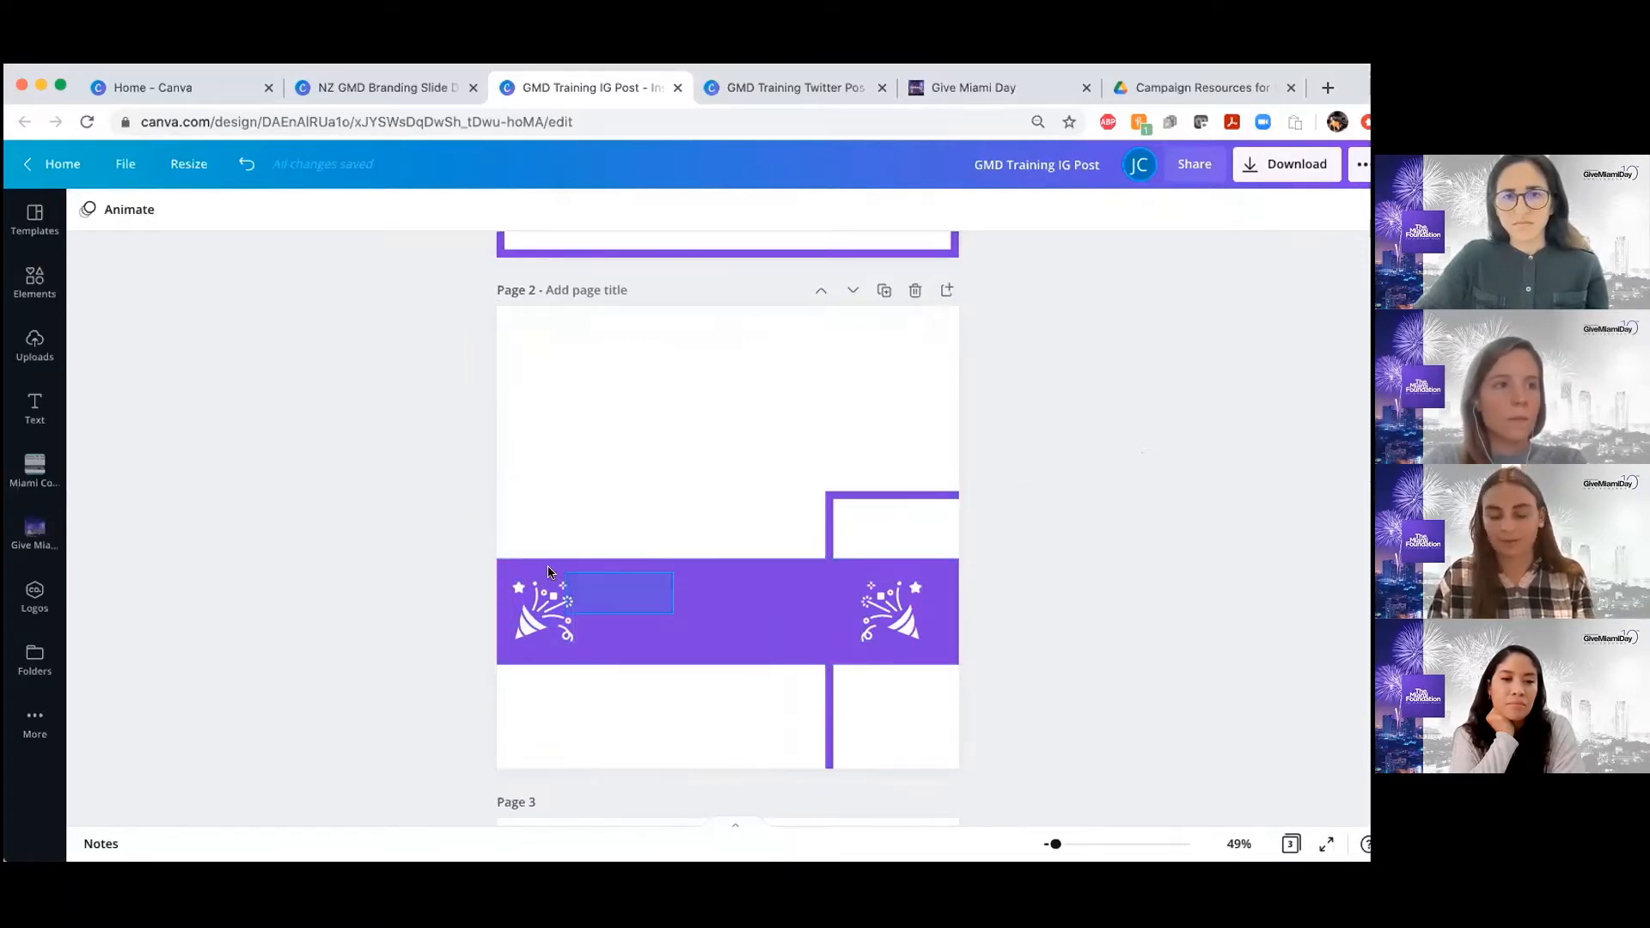
pyautogui.moveTo(533, 532); pyautogui.dragTo(645, 569)
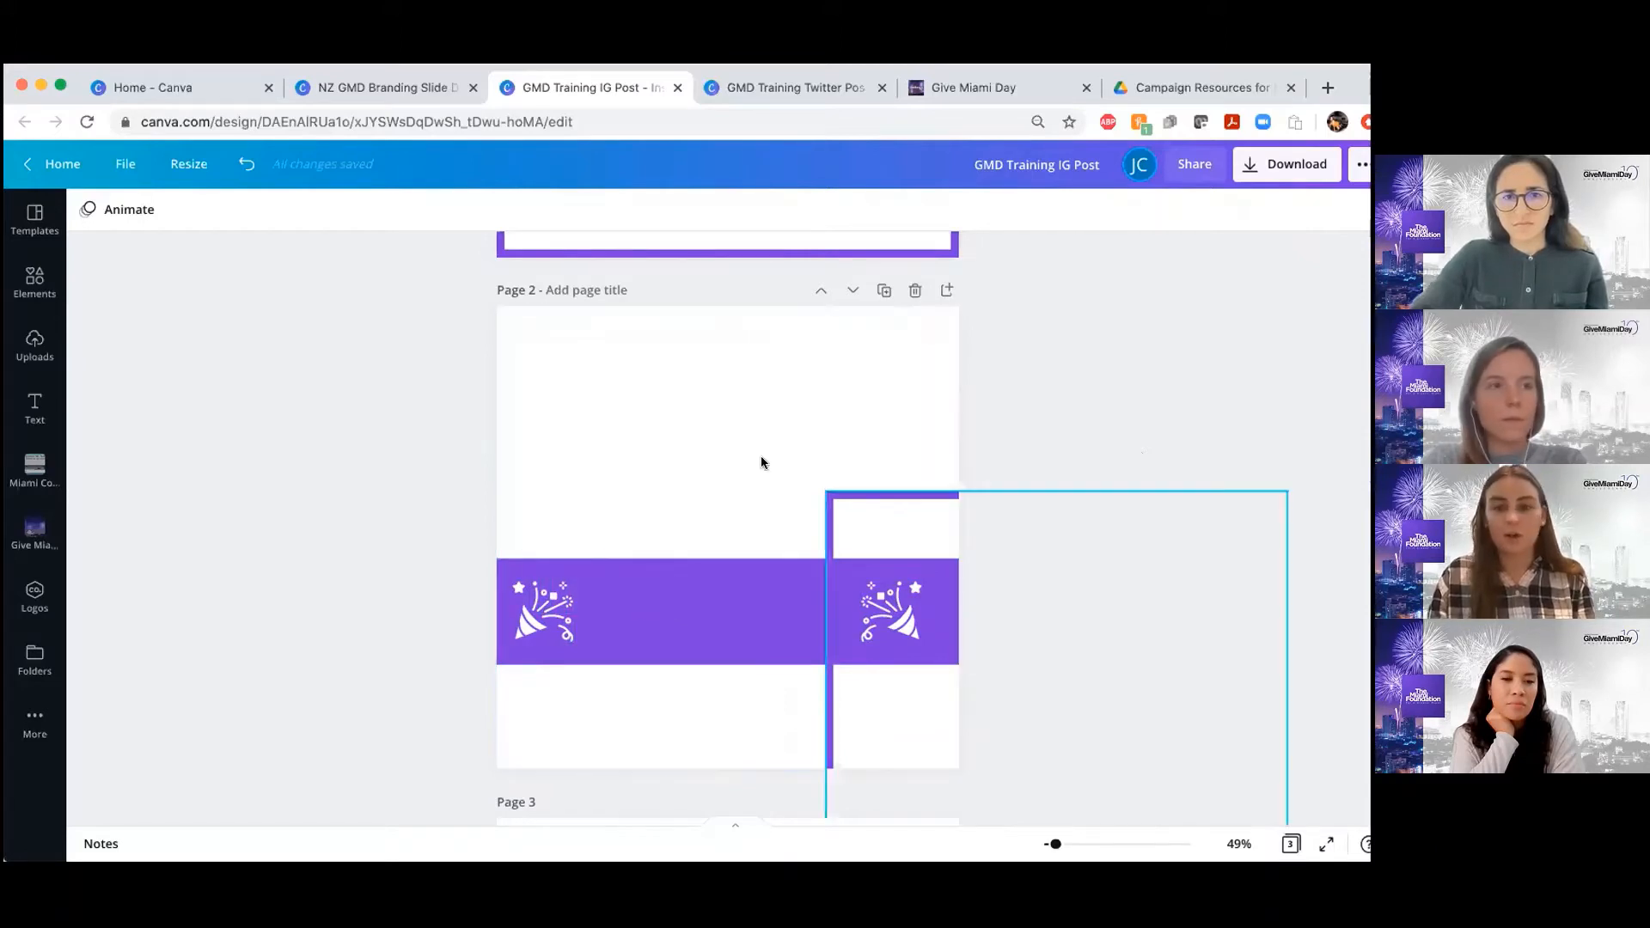
pyautogui.moveTo(557, 337)
pyautogui.mouseDown()
pyautogui.moveTo(535, 332)
pyautogui.moveTo(551, 322)
pyautogui.mouseUp()
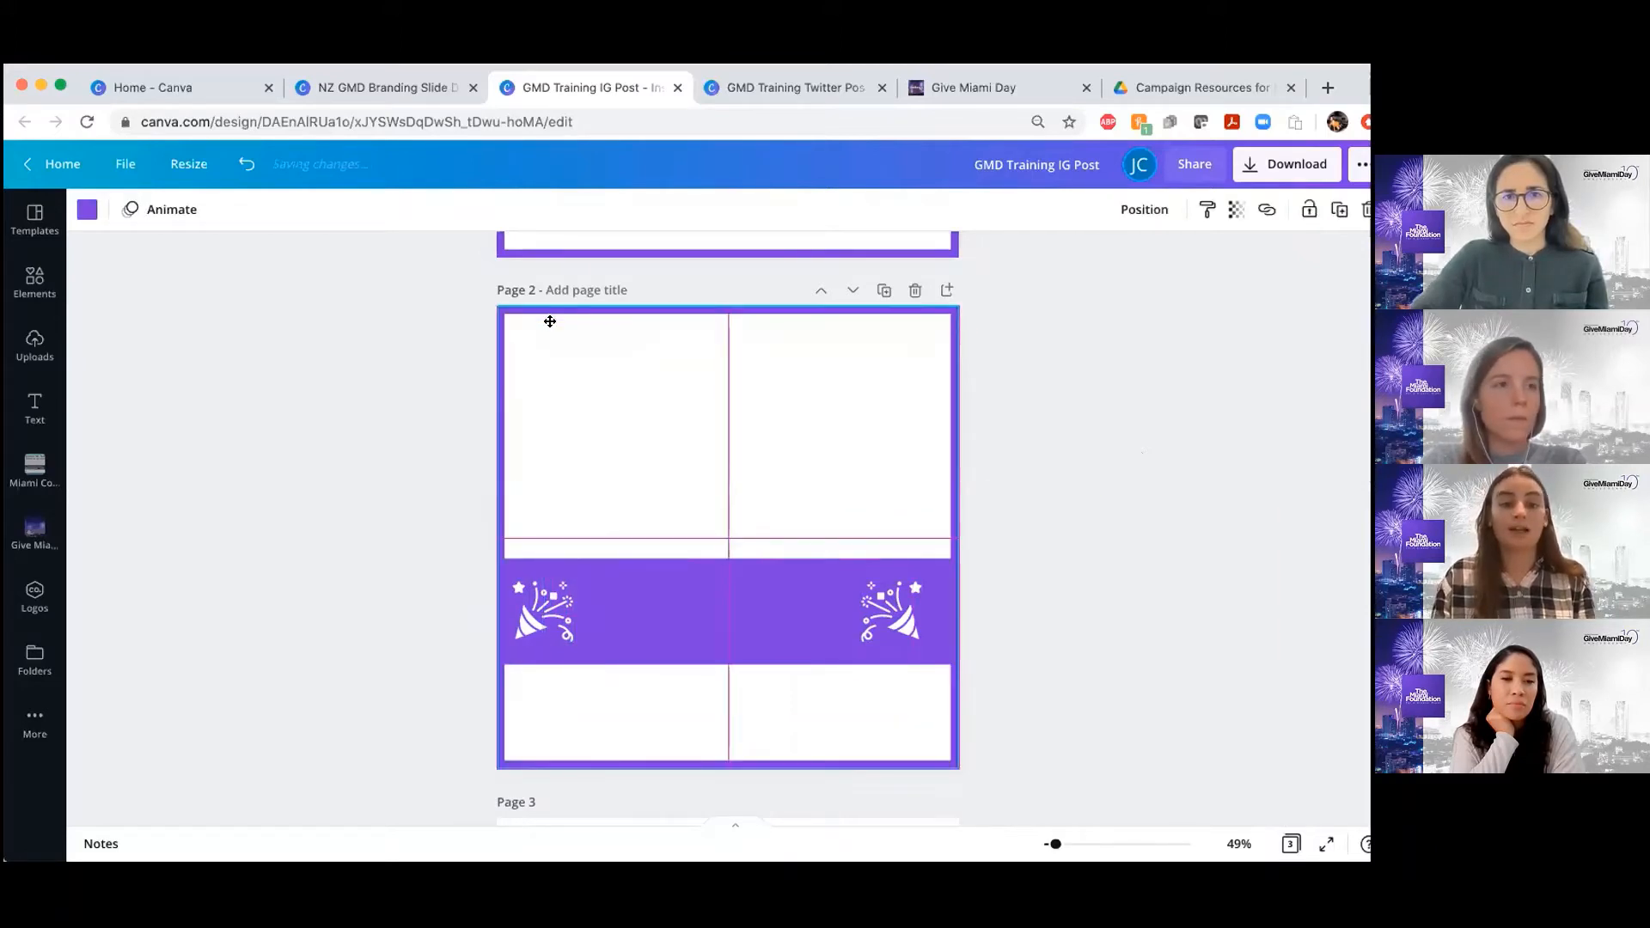
pyautogui.click(1128, 487)
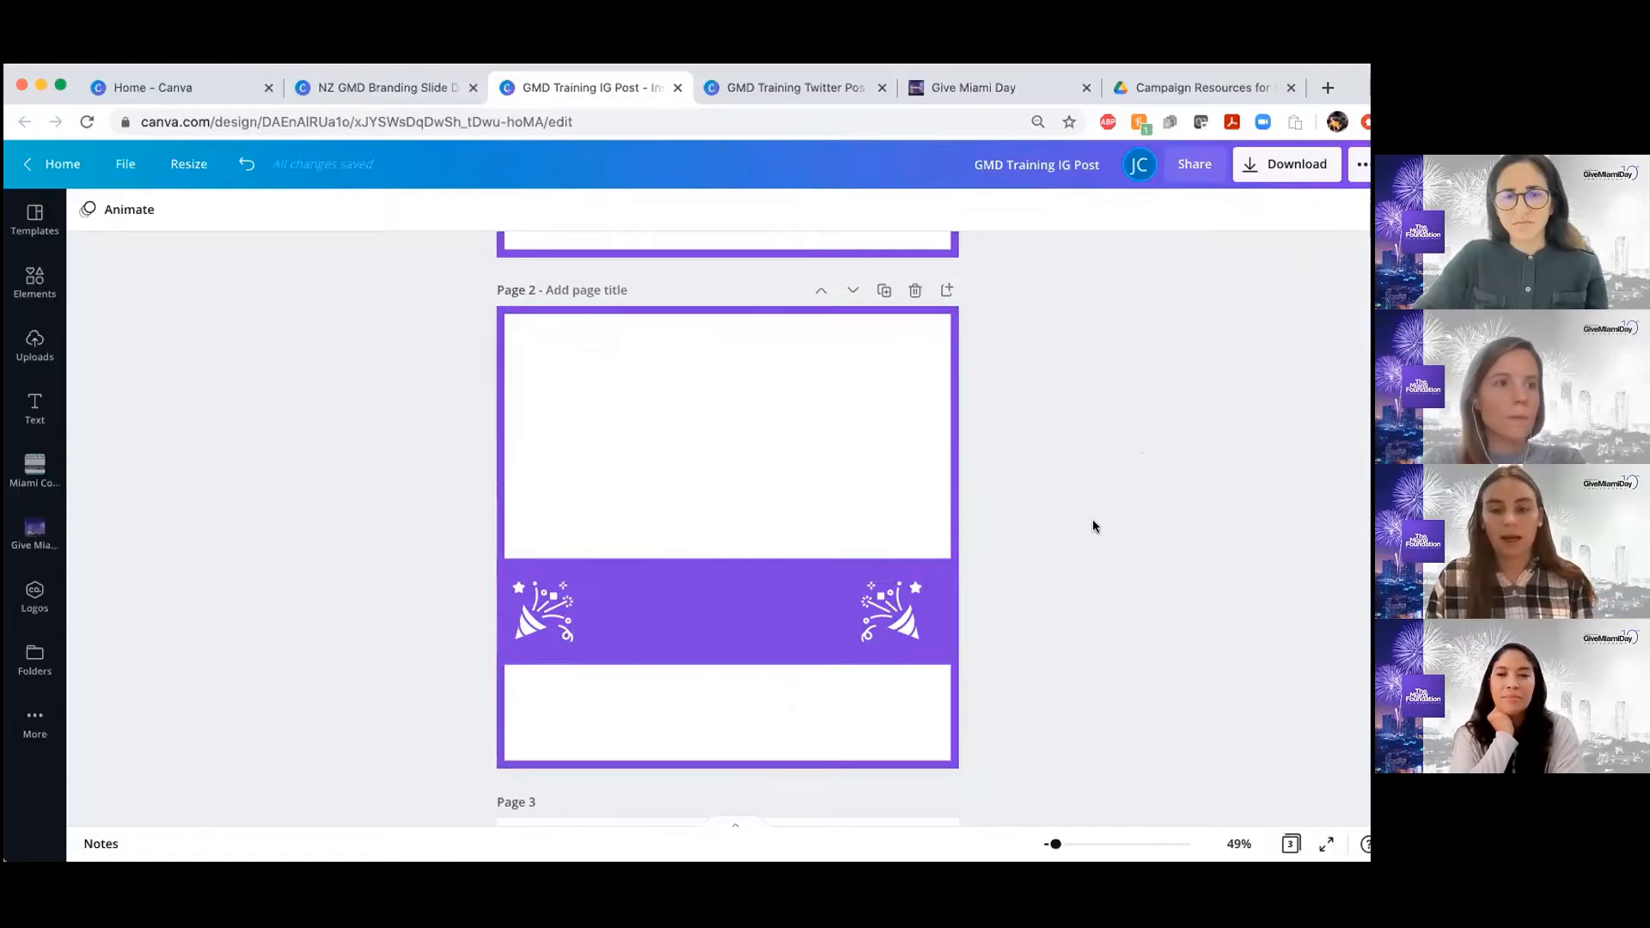
# Copy the Give Miami Day headline from page 1 onto page 2, and delete the pasted copy
pyautogui.scroll(-5, 1092, 525)
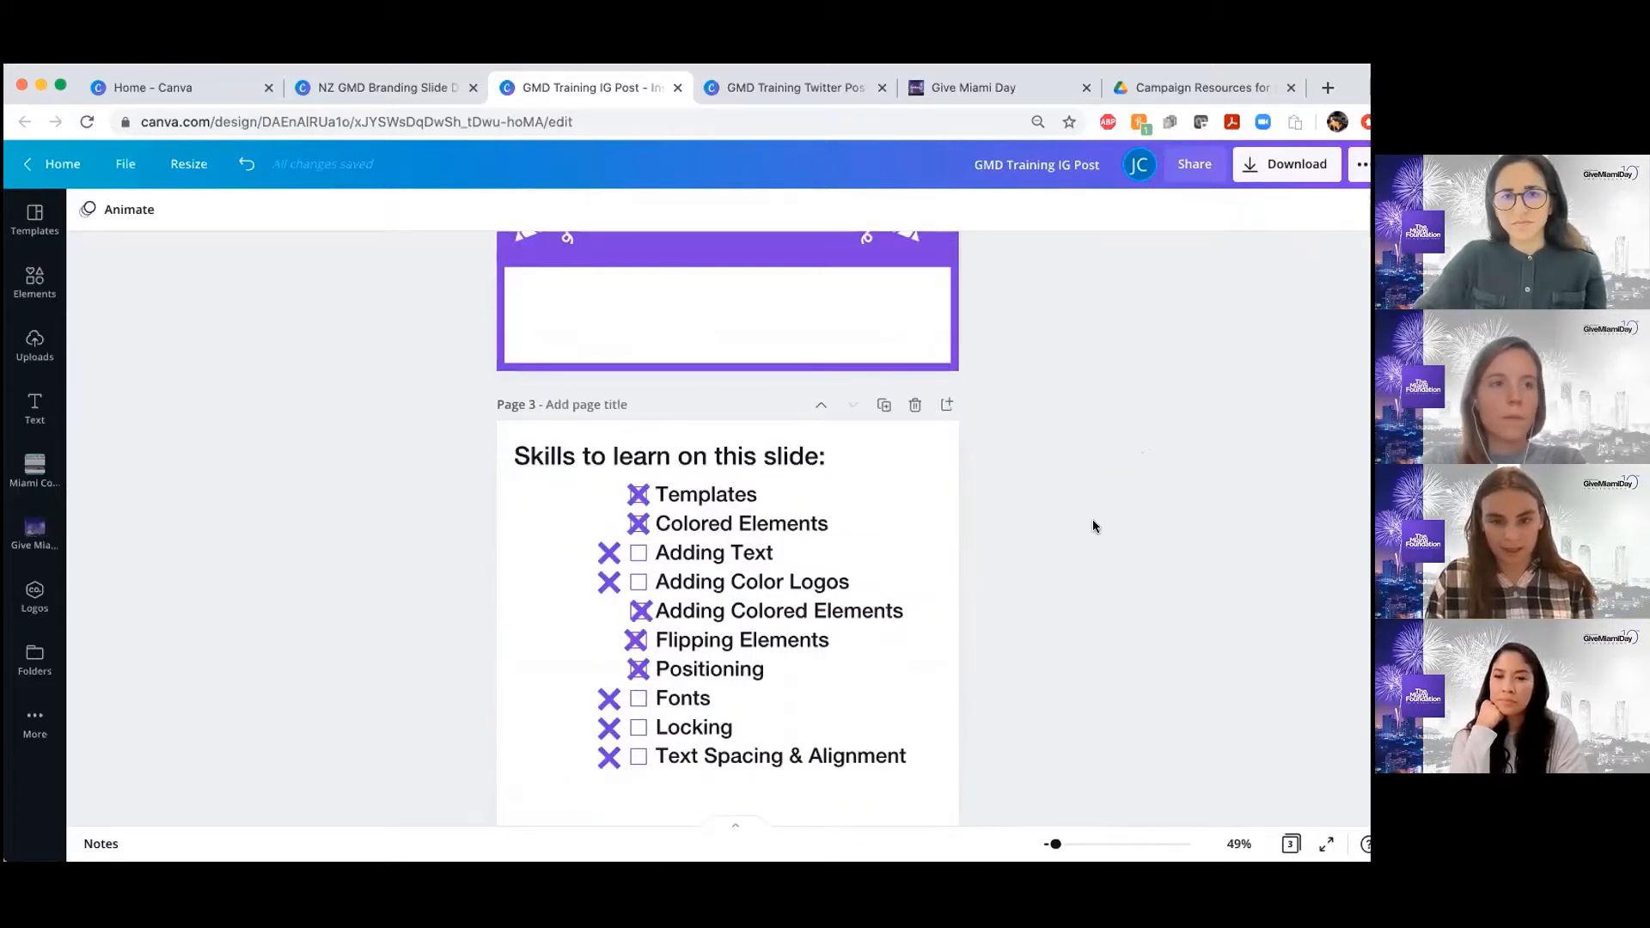
pyautogui.scroll(6, 1093, 521)
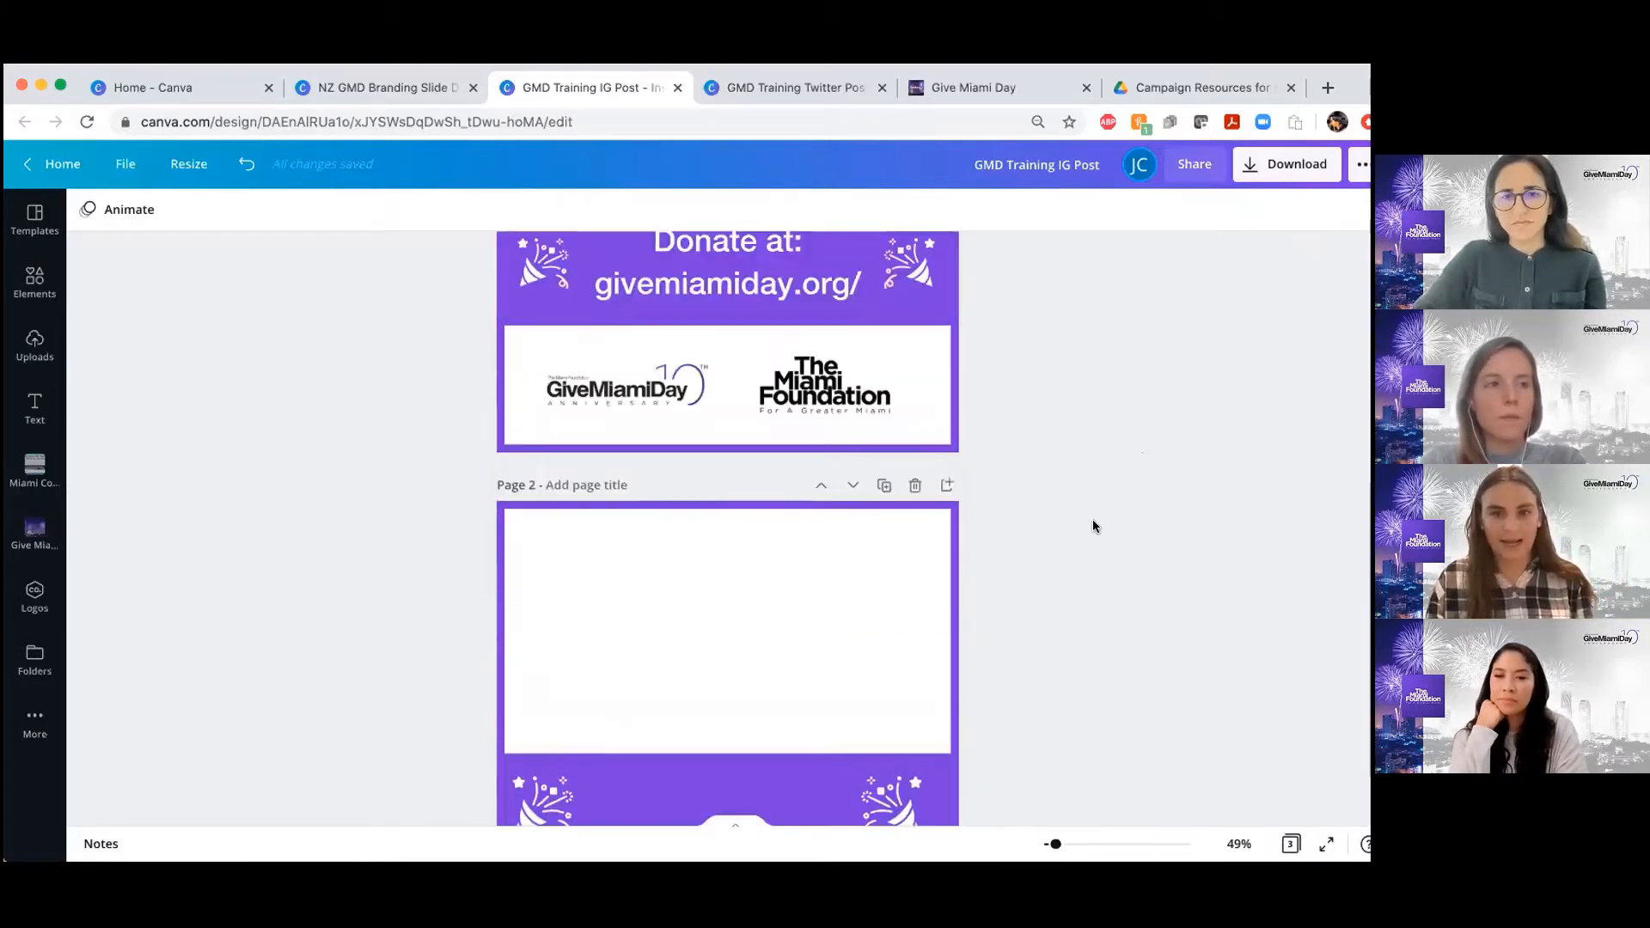
pyautogui.scroll(3, 1094, 526)
pyautogui.scroll(-4, 1094, 526)
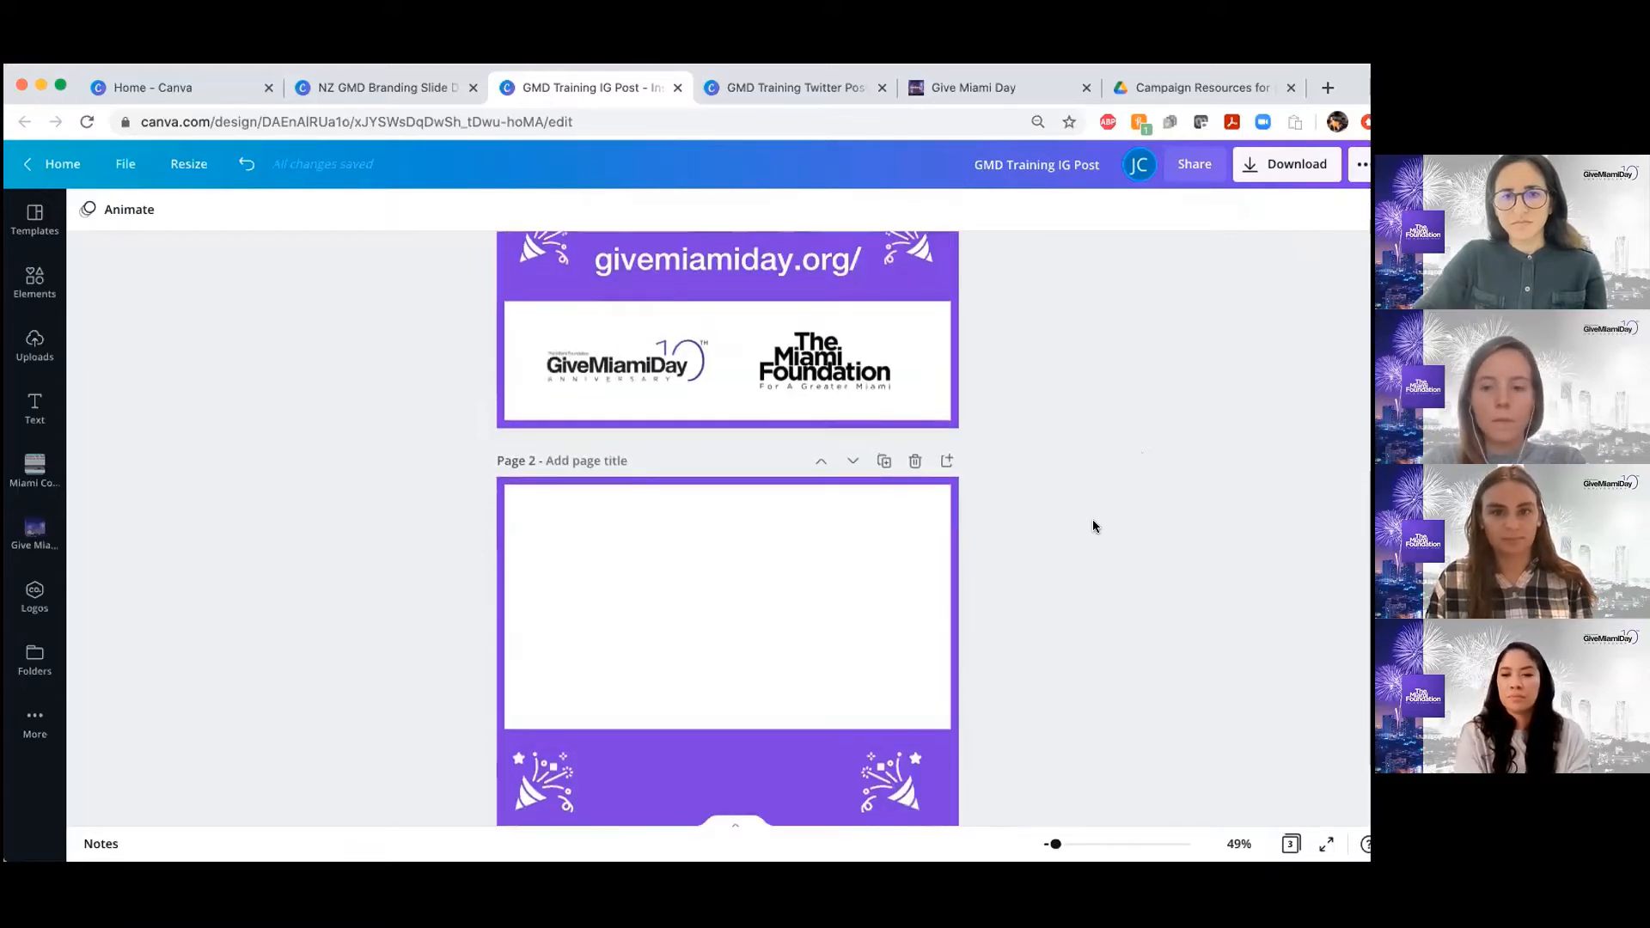
pyautogui.scroll(3, 1093, 526)
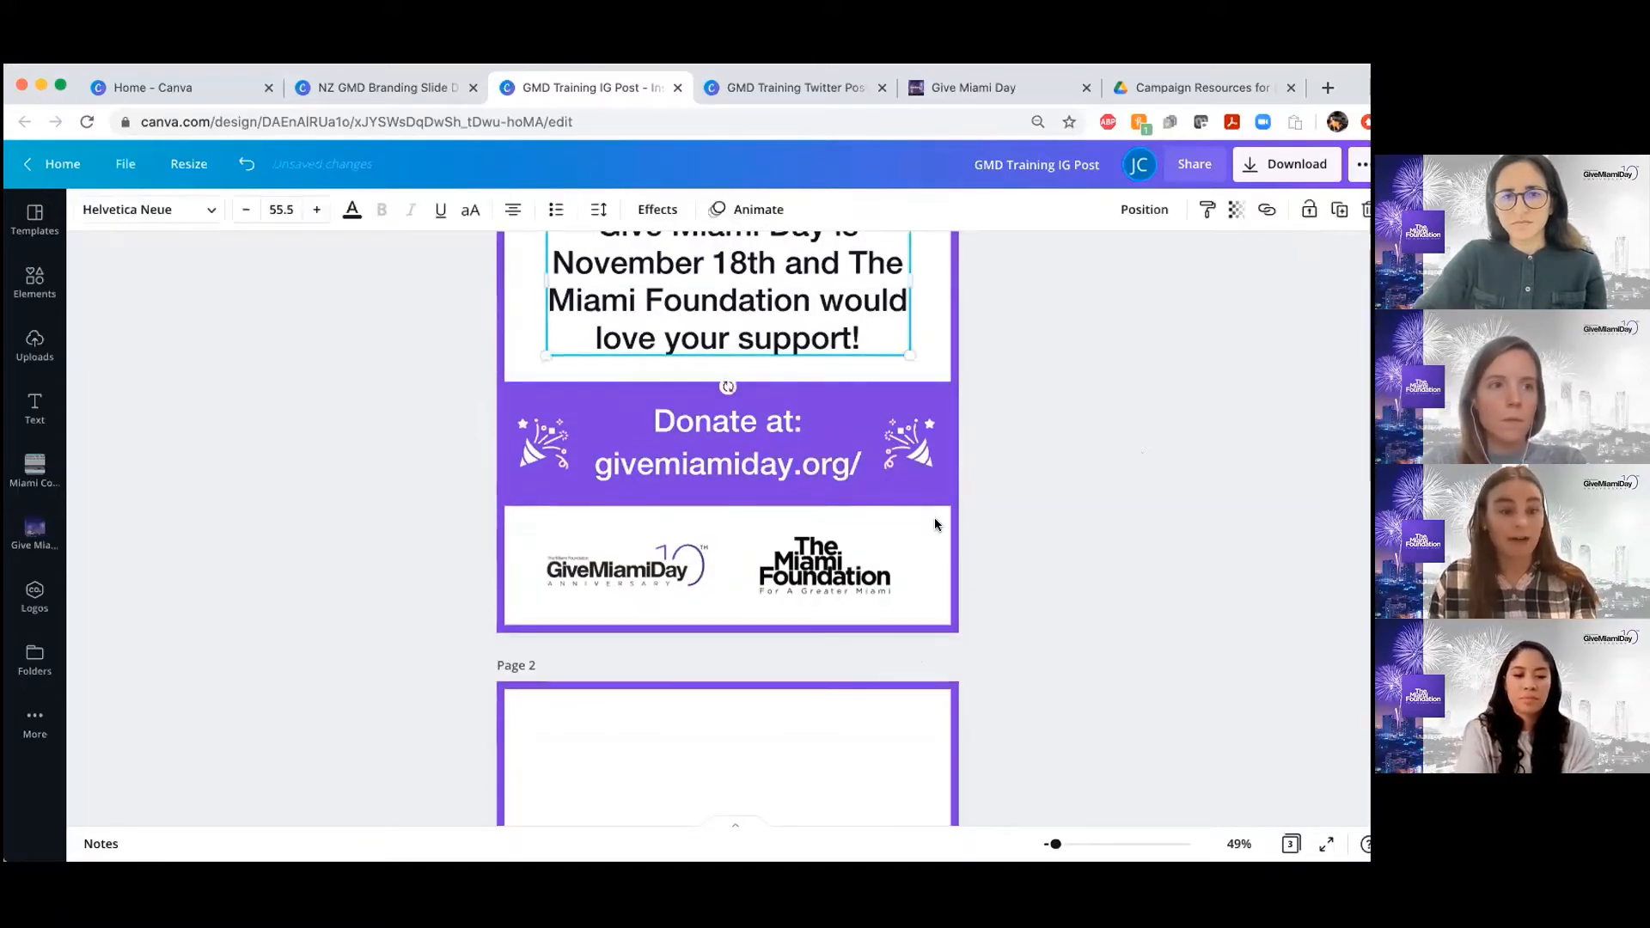
pyautogui.scroll(1, 935, 519)
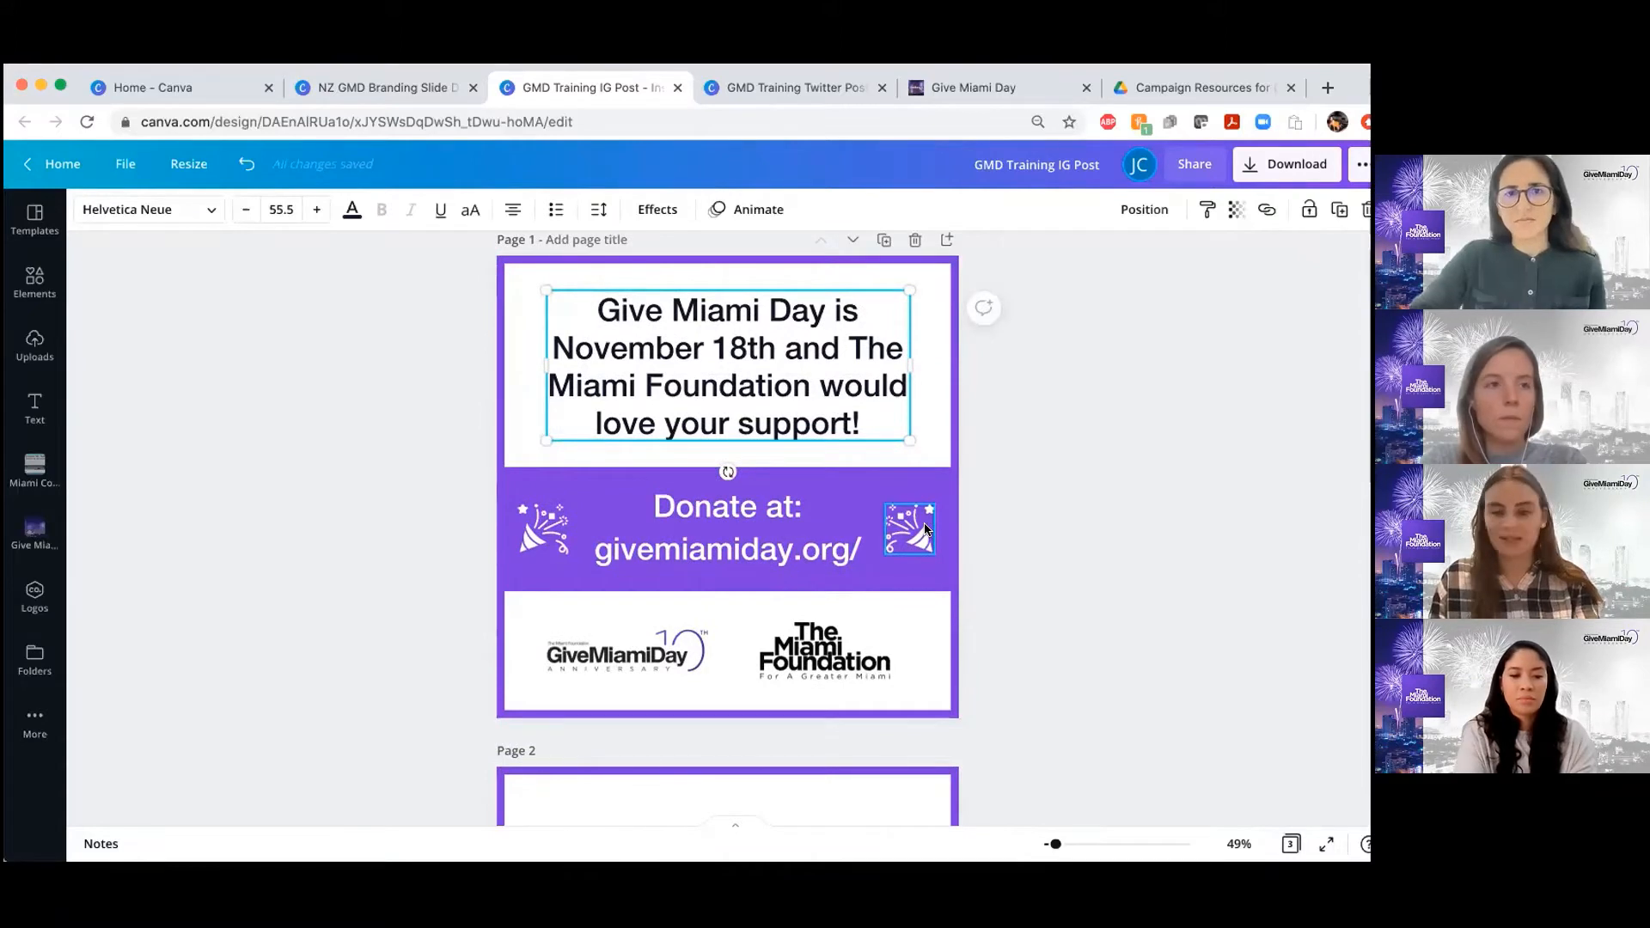
pyautogui.scroll(-4, 884, 589)
pyautogui.click(883, 581)
pyautogui.hotkey('ctrl', 'v')
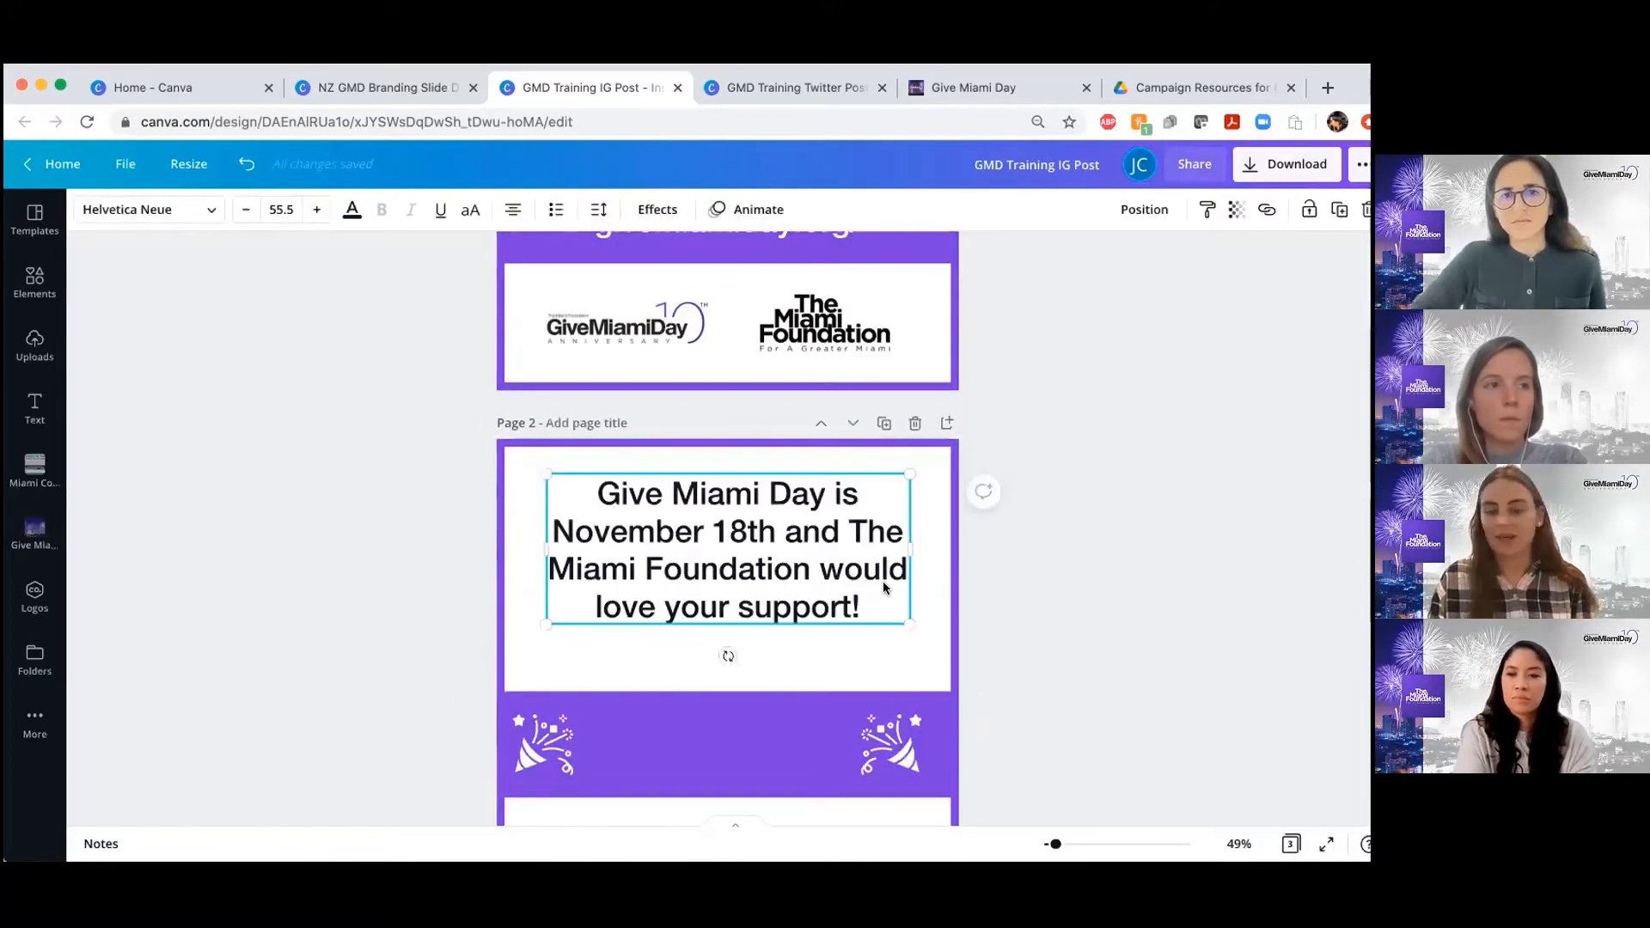
pyautogui.press('Delete')
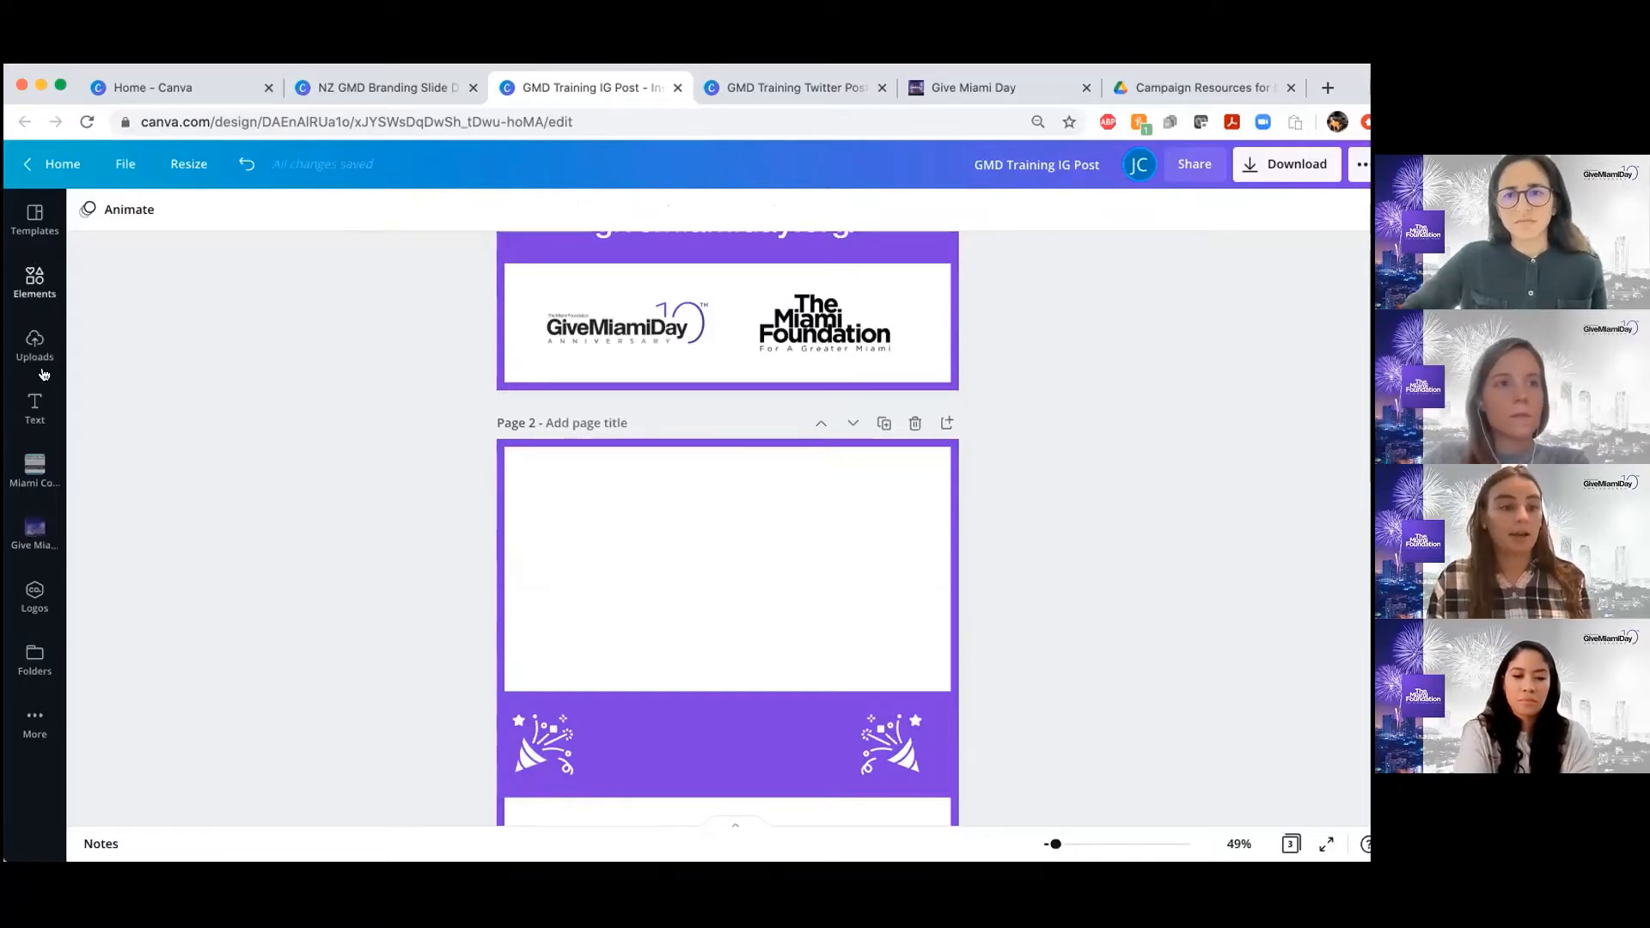
# Add a heading text box to page 2 and move it up into the white area above the banner
pyautogui.click(34, 404)
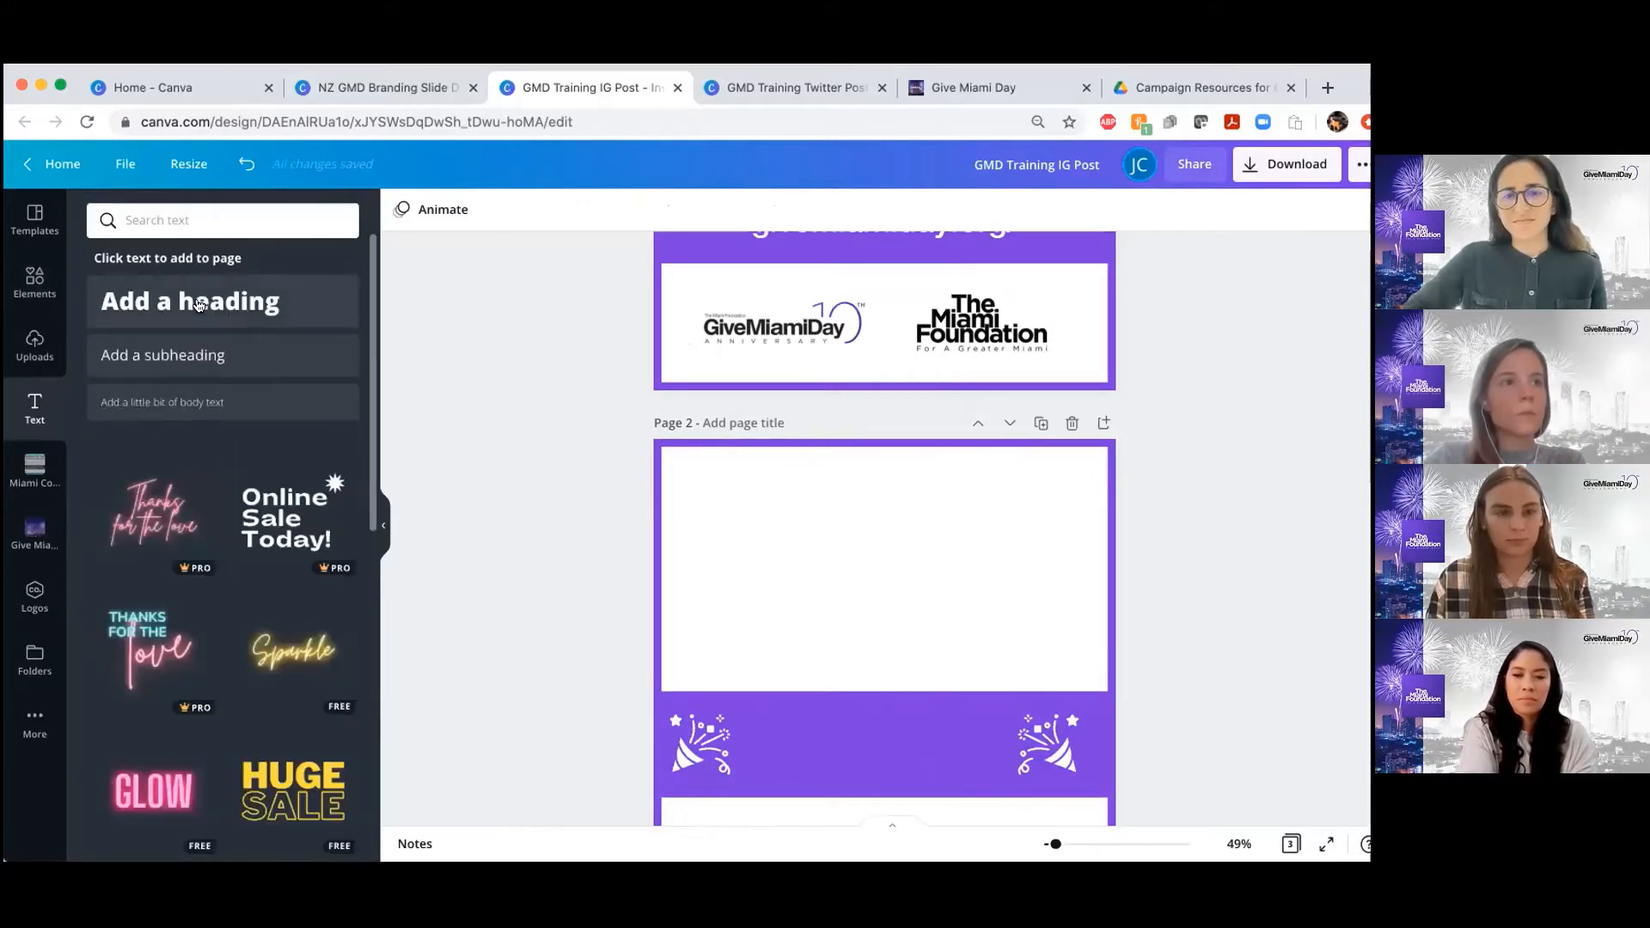
pyautogui.click(200, 304)
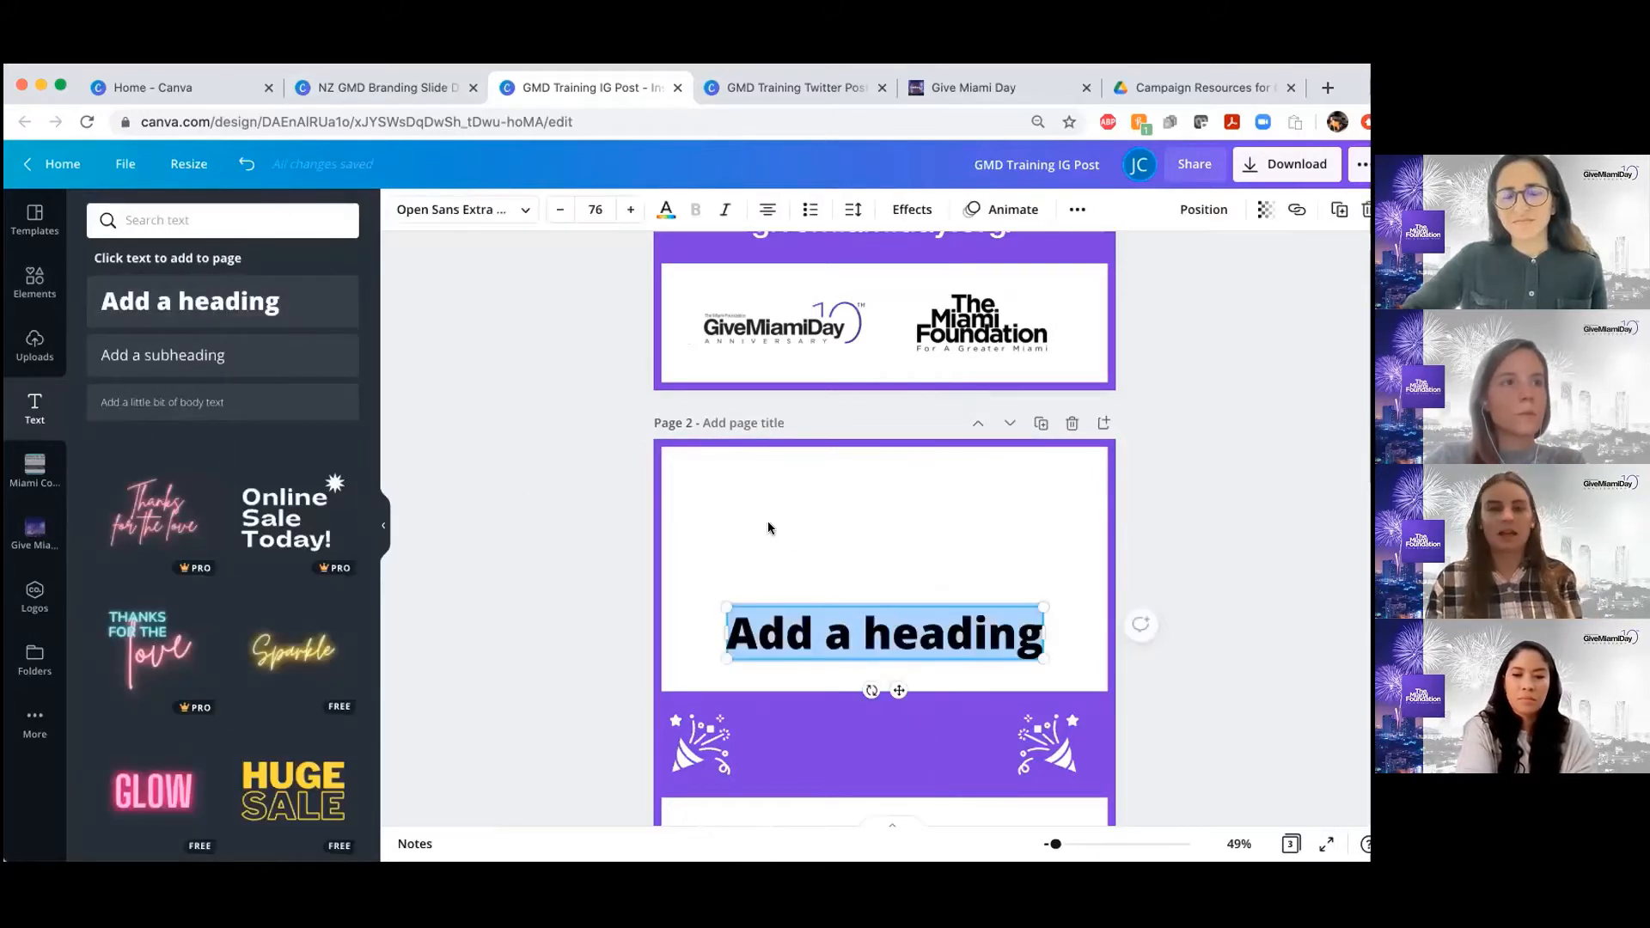
pyautogui.click(380, 522)
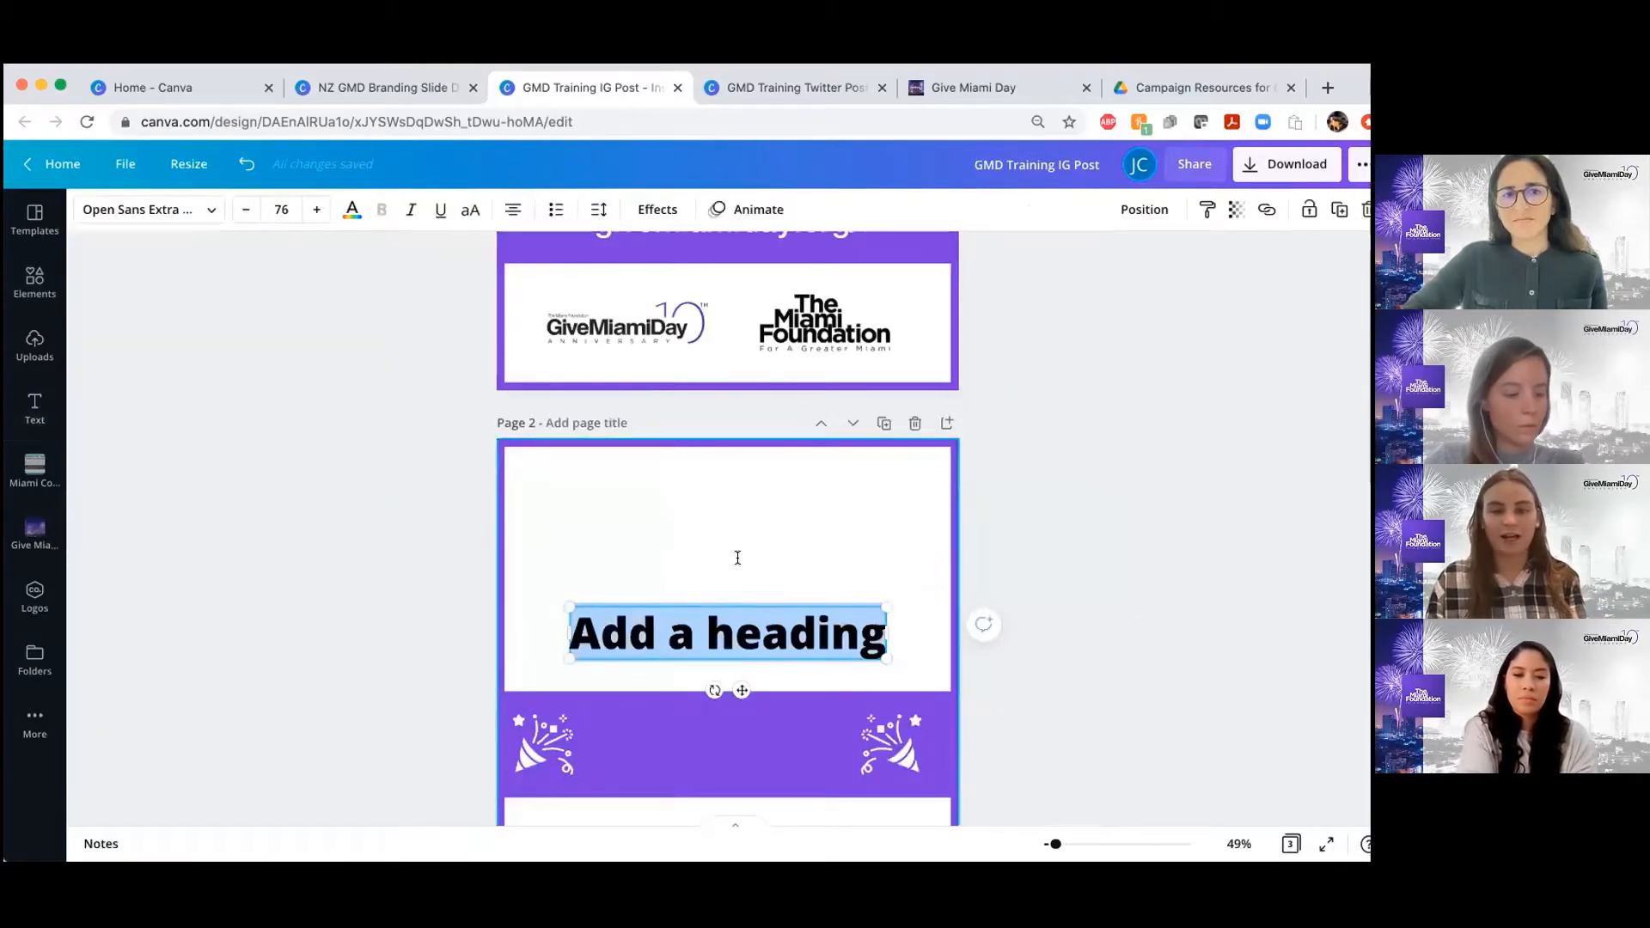
pyautogui.click(1083, 538)
pyautogui.moveTo(748, 526); pyautogui.dragTo(745, 529)
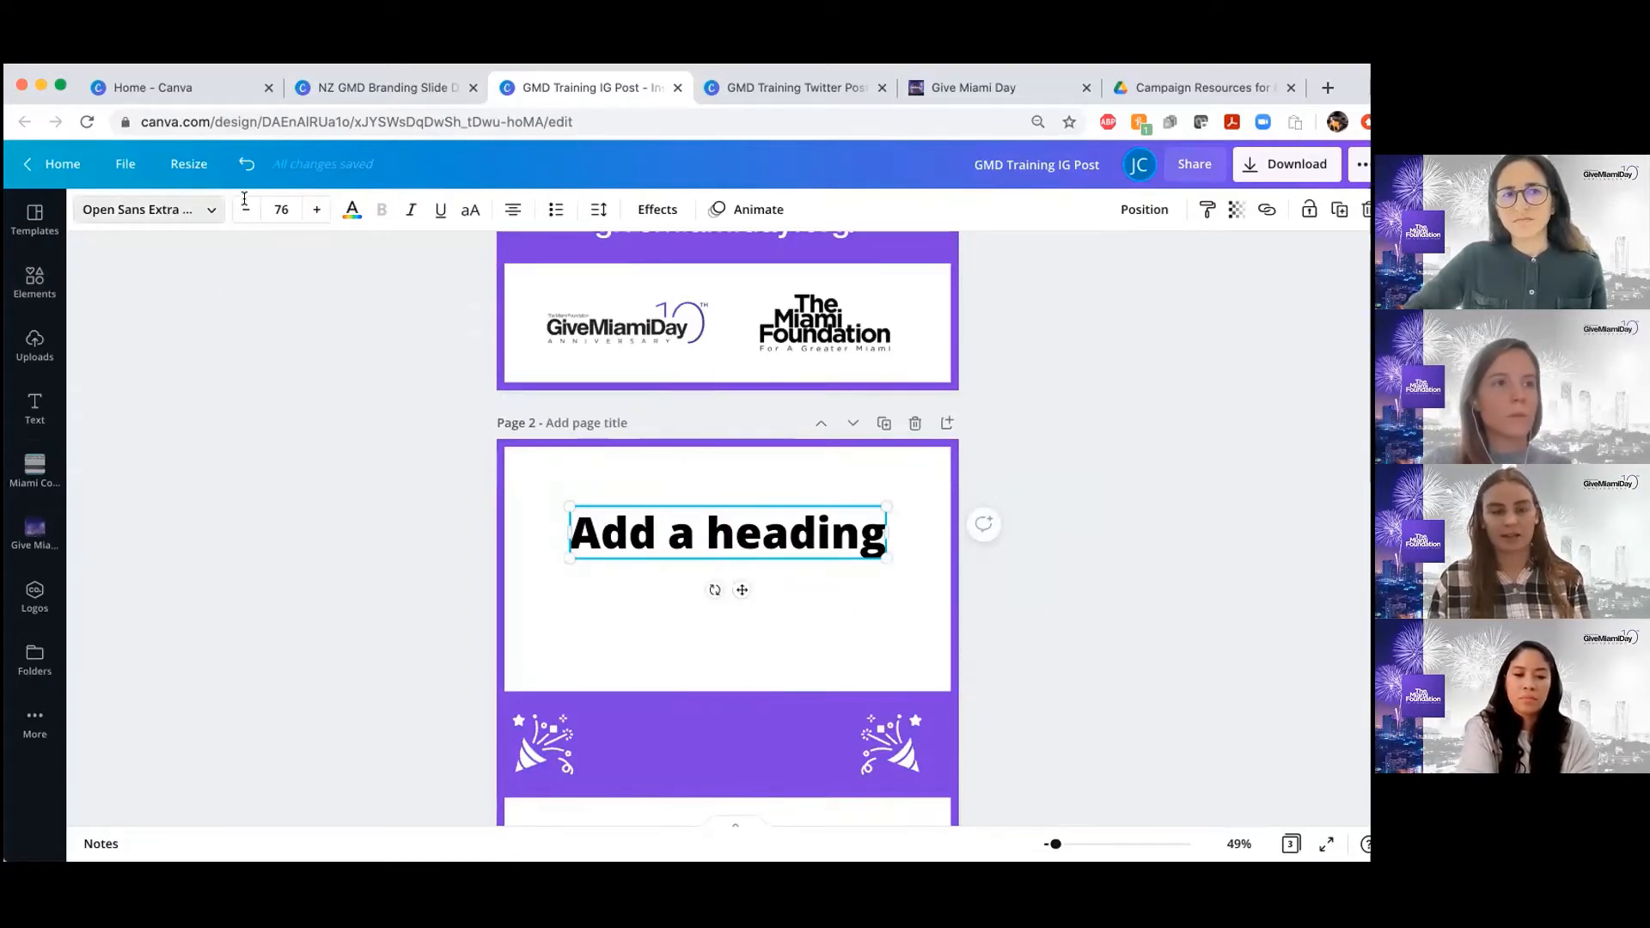
# Open the font choices for the page 2 heading and examine the uploaded Helvetica Neue variants
pyautogui.click(177, 206)
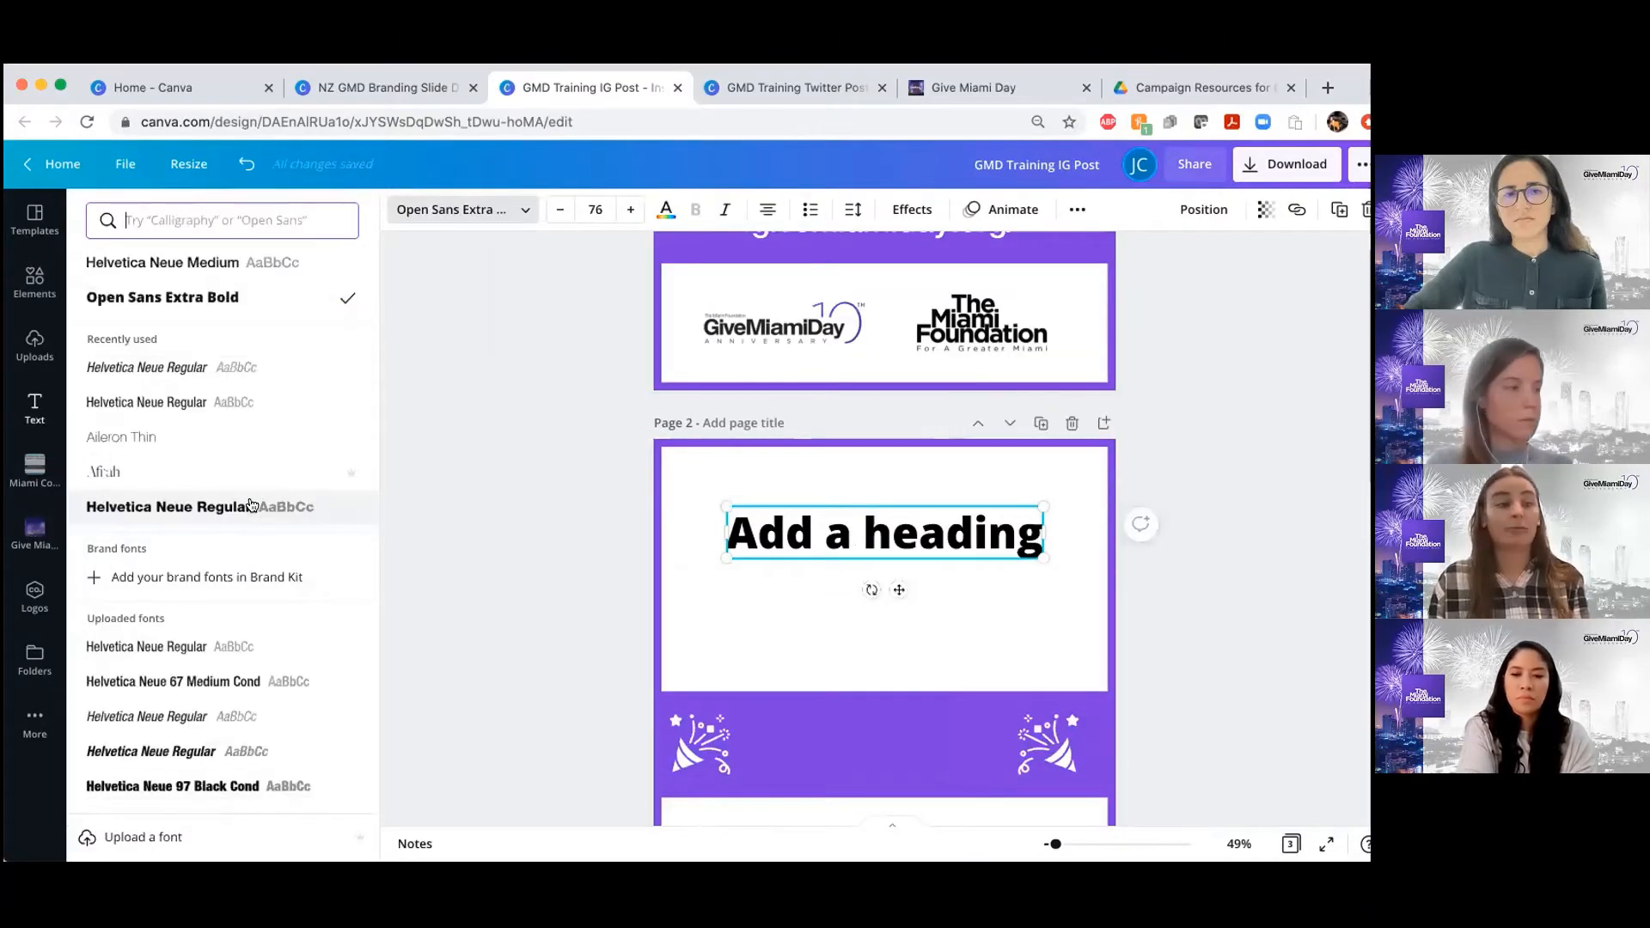
pyautogui.scroll(-2, 243, 590)
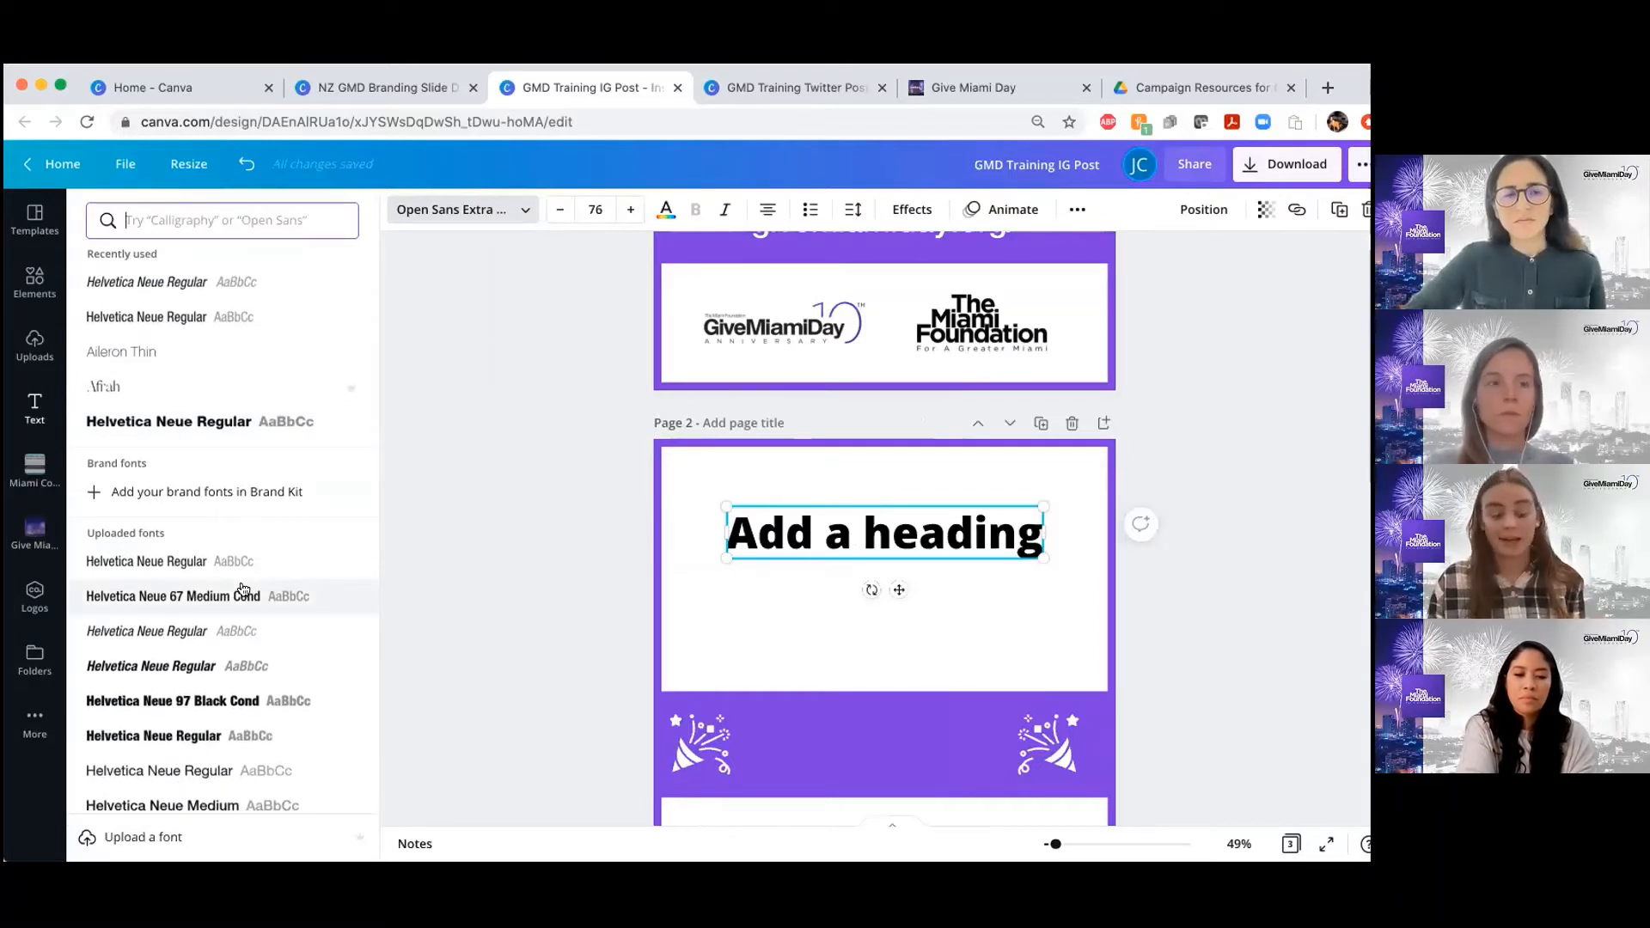
pyautogui.scroll(-3, 238, 598)
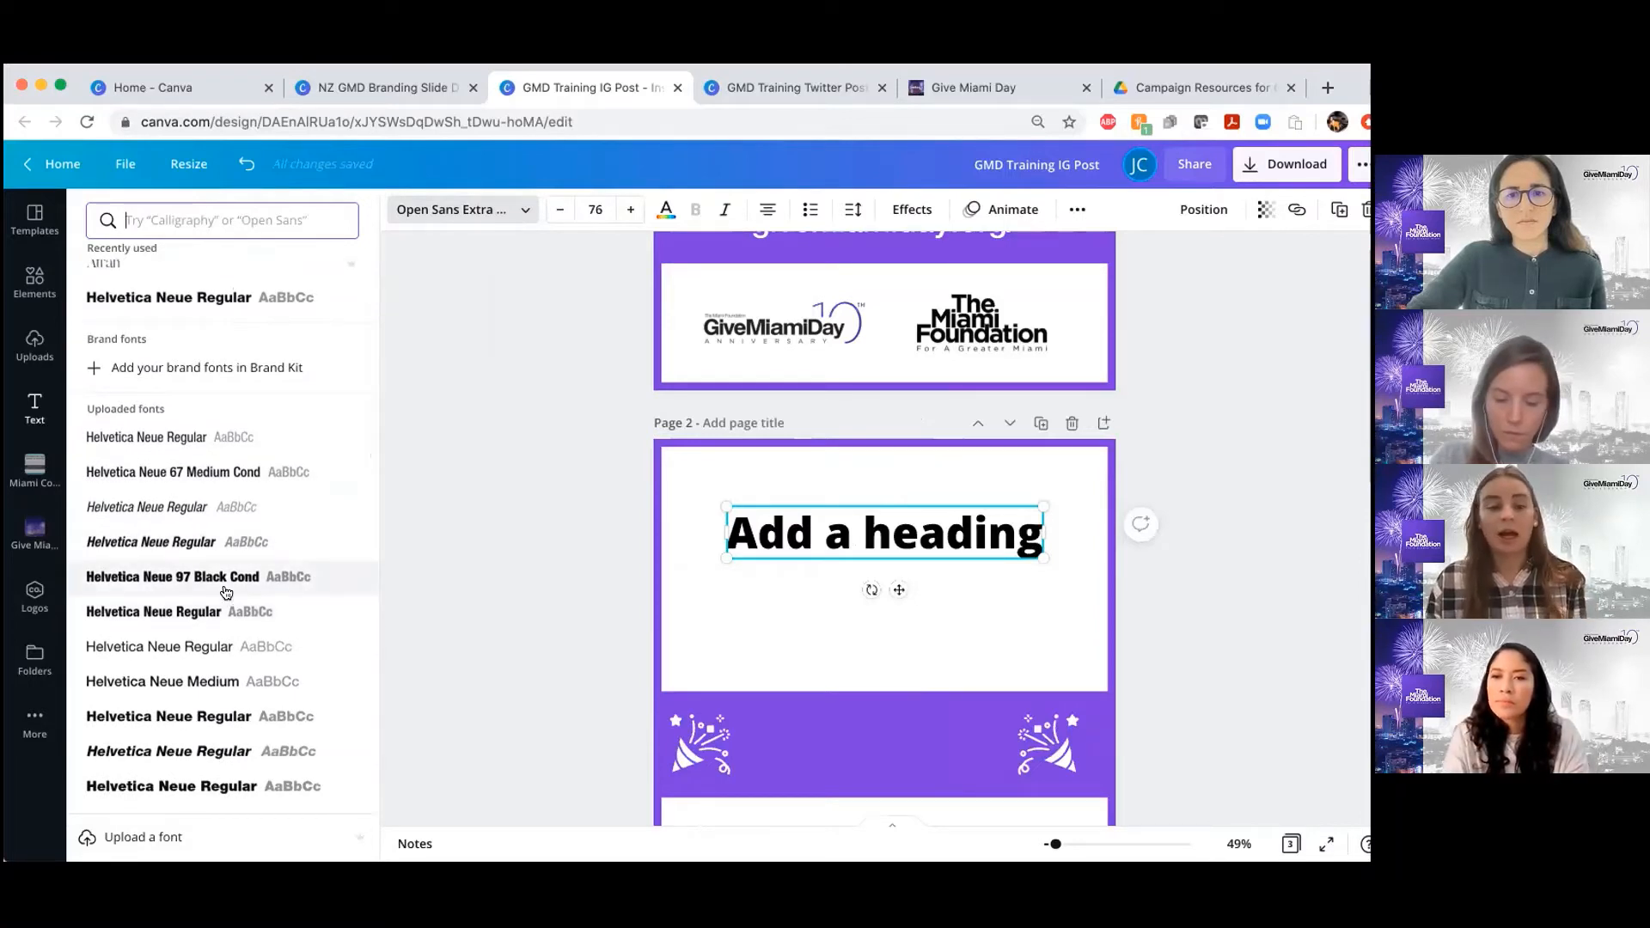
pyautogui.scroll(-2, 226, 593)
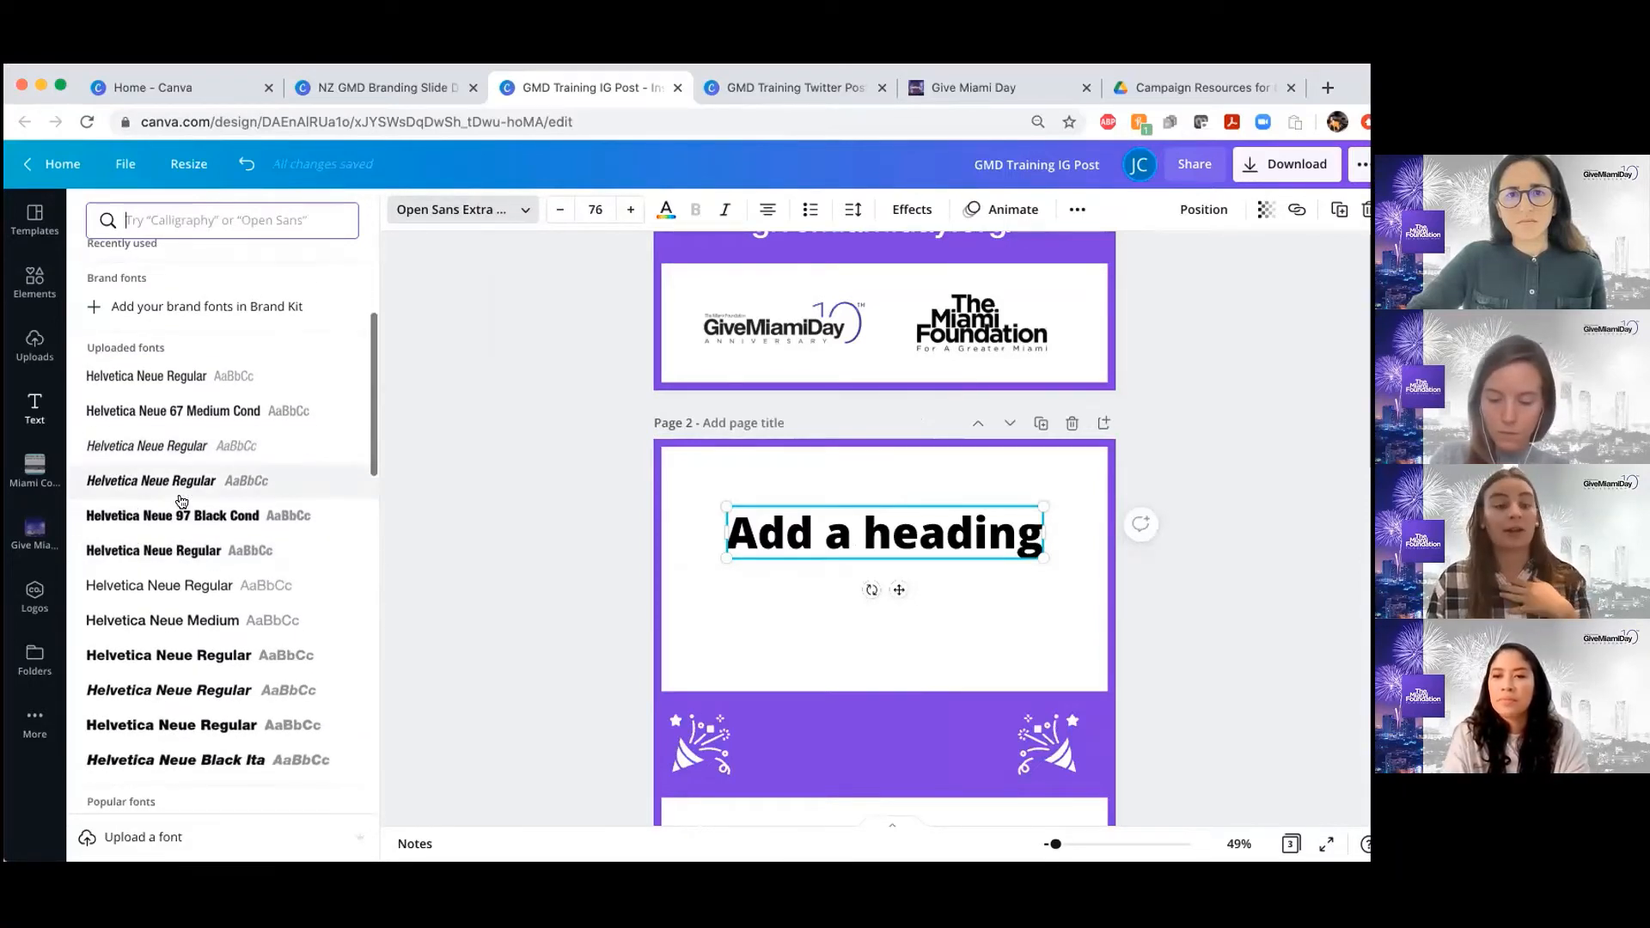
pyautogui.scroll(-2, 230, 444)
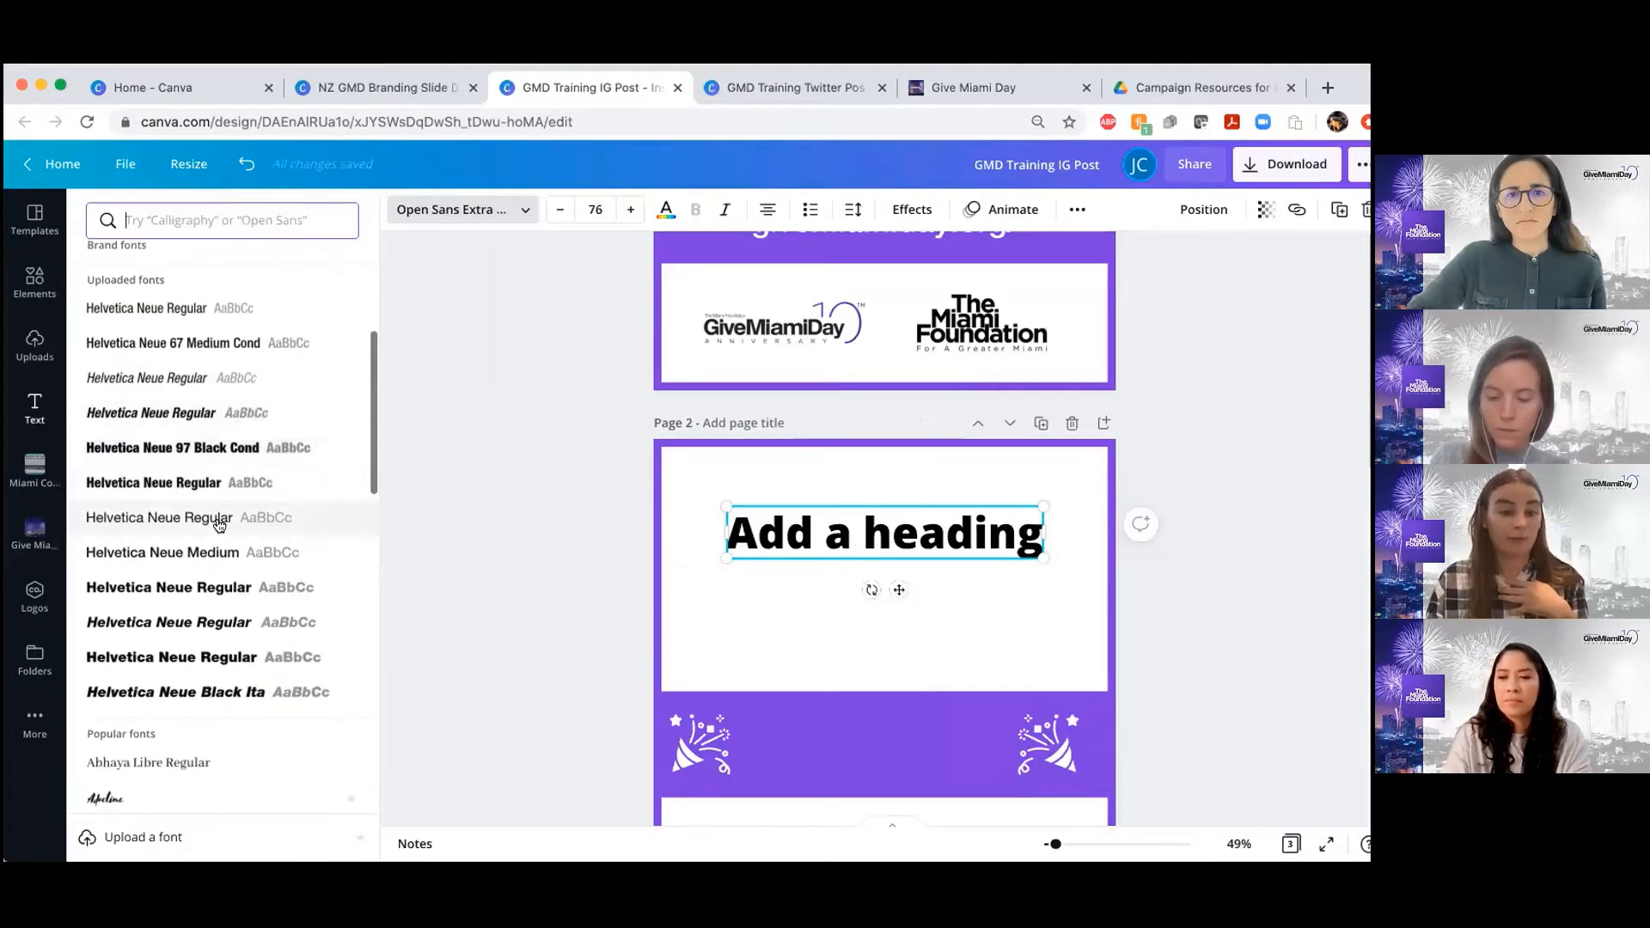
pyautogui.scroll(-1, 218, 519)
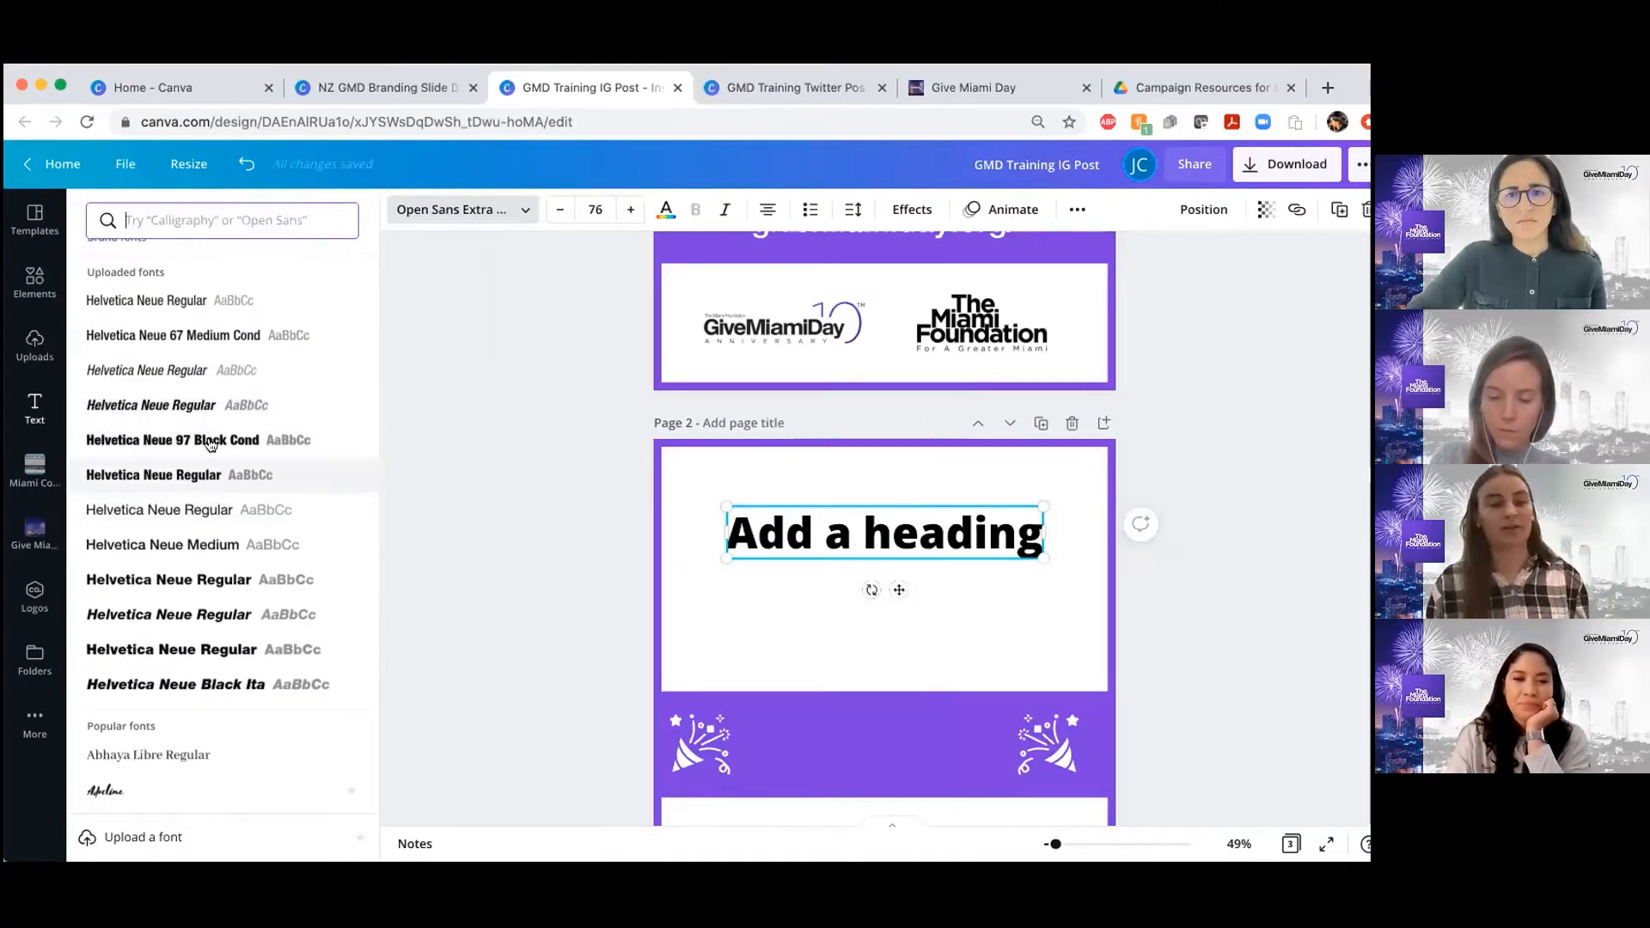
pyautogui.scroll(-1, 212, 451)
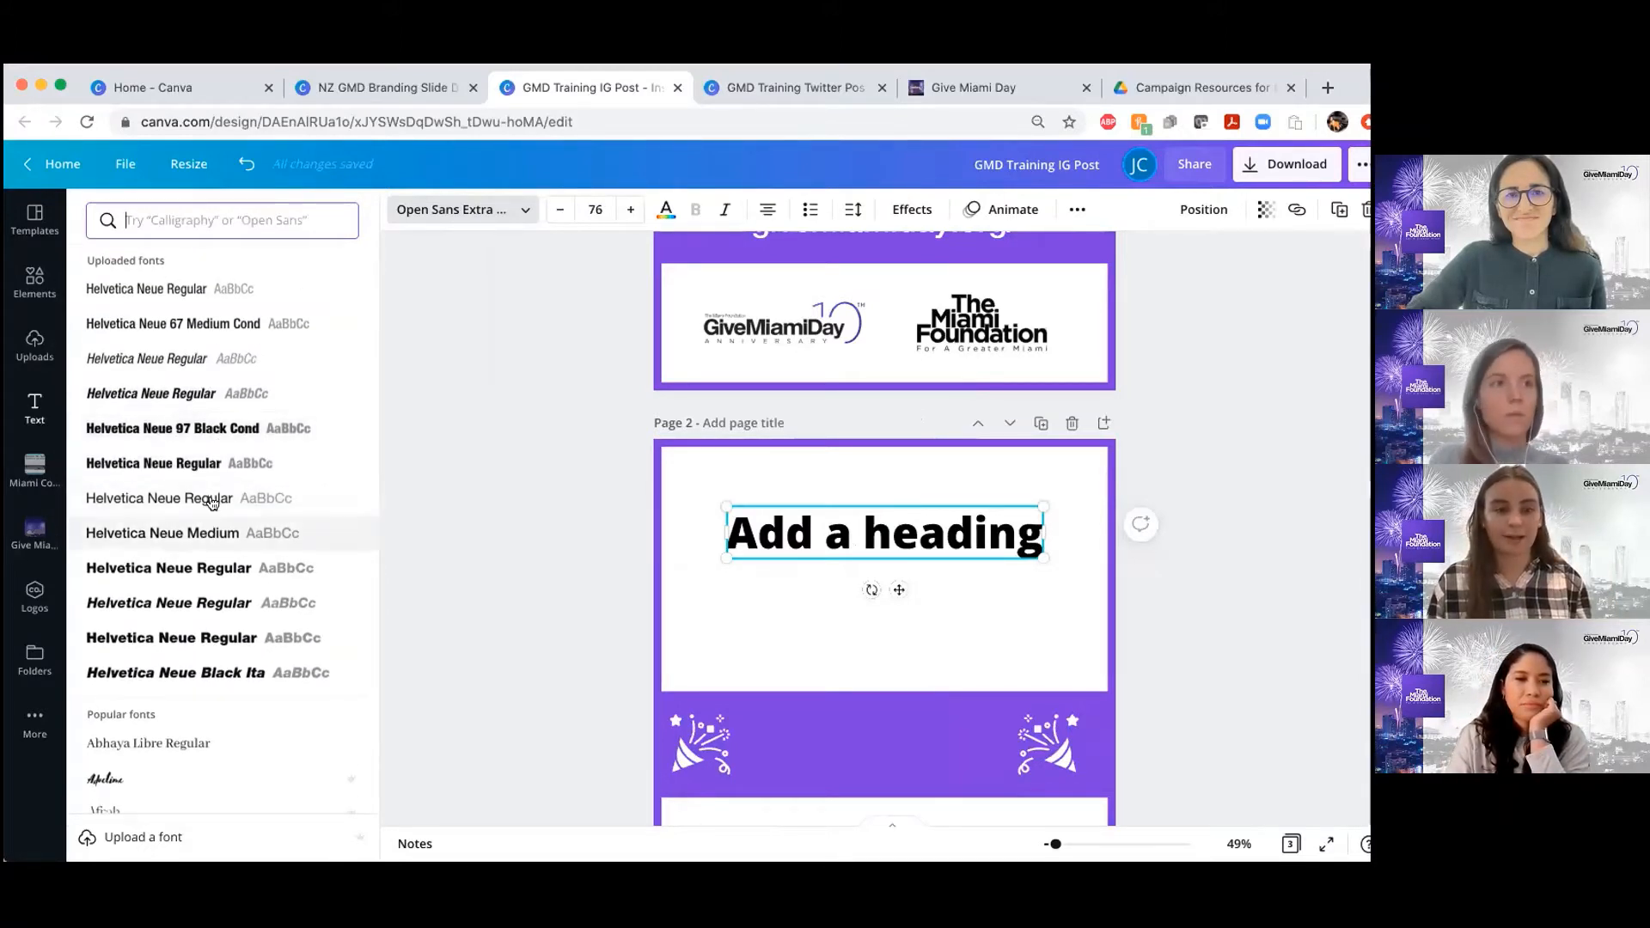
# Check the font of the page 1 headline and set the page 2 heading to Helvetica Neue Medium
pyautogui.scroll(3, 605, 443)
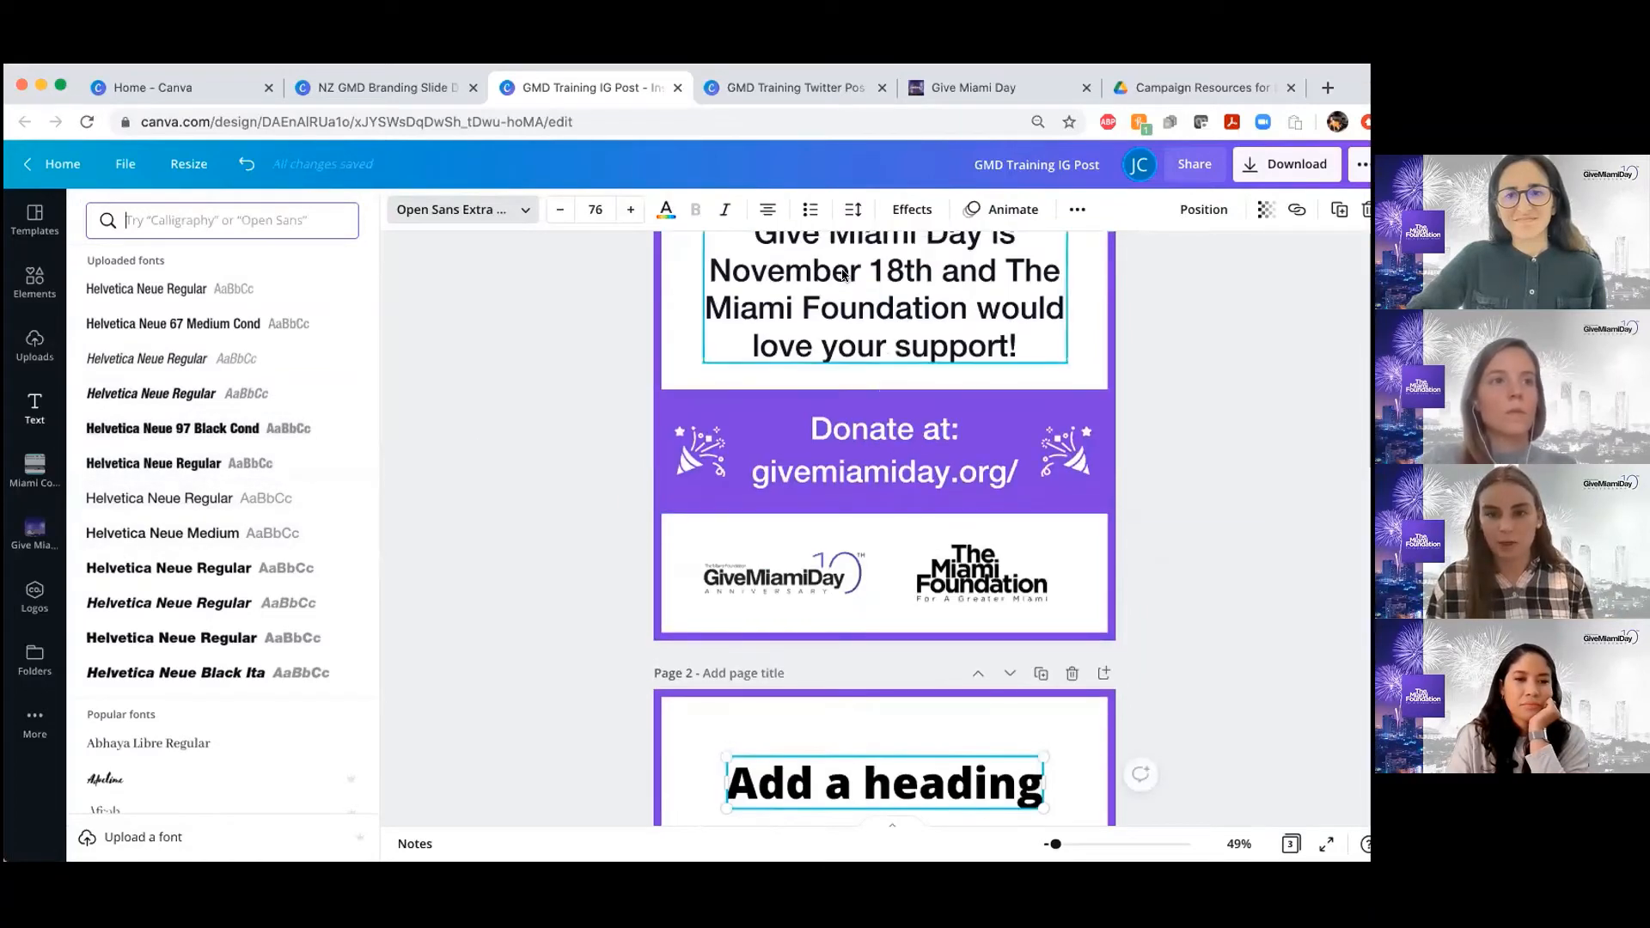
pyautogui.click(774, 330)
pyautogui.scroll(-1, 627, 490)
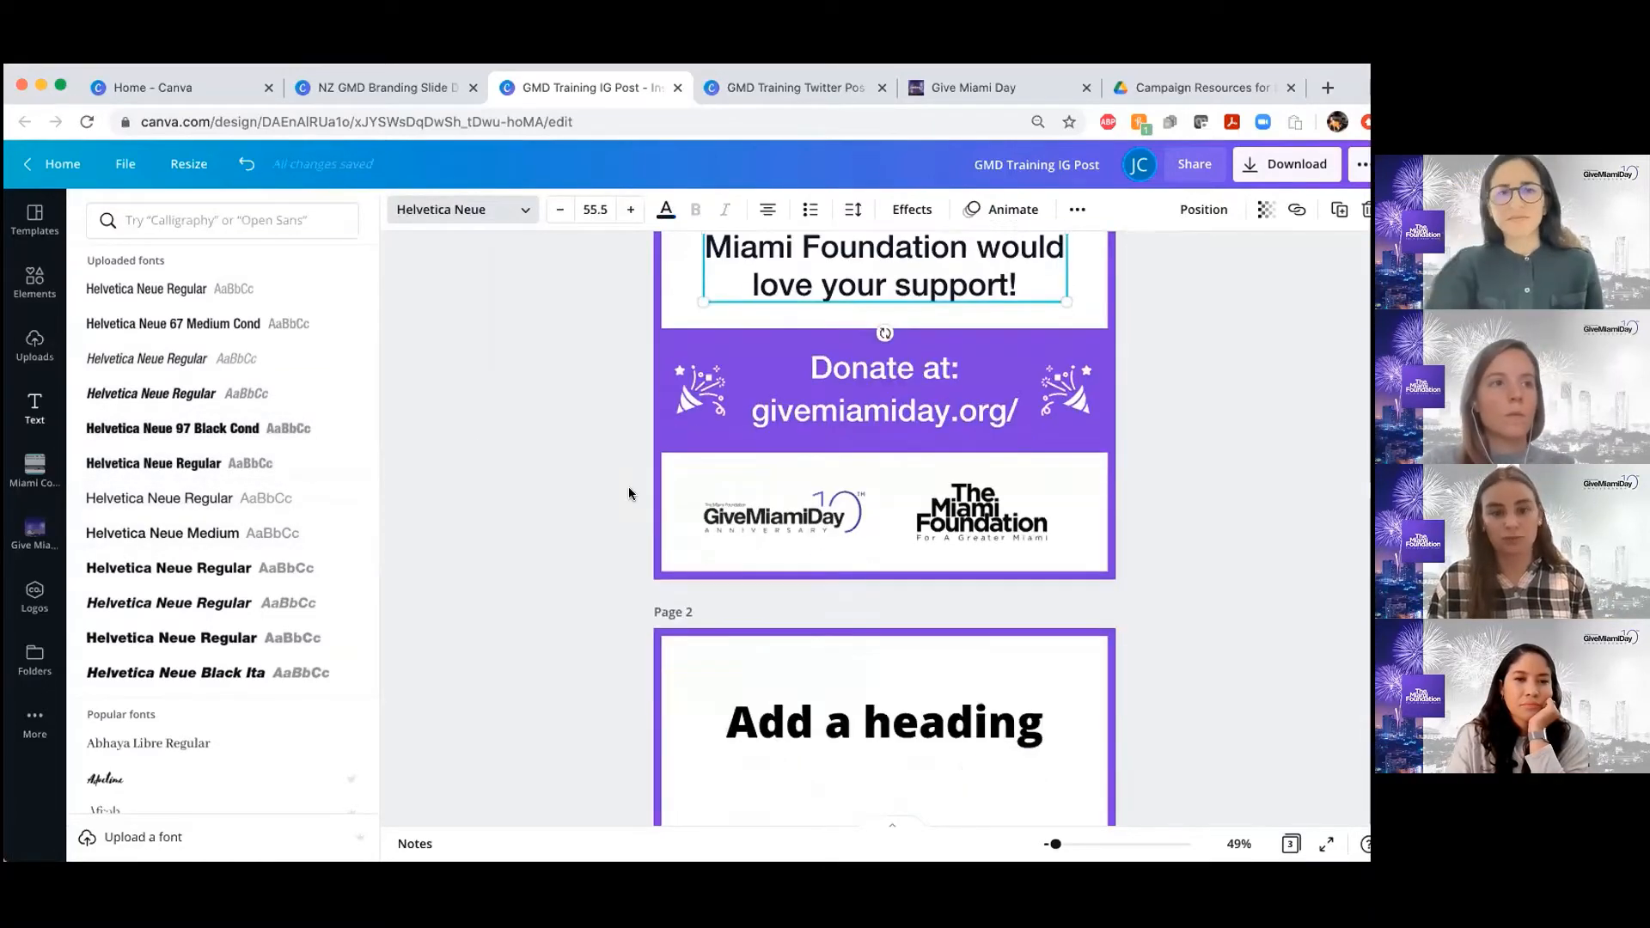
pyautogui.scroll(2, 627, 490)
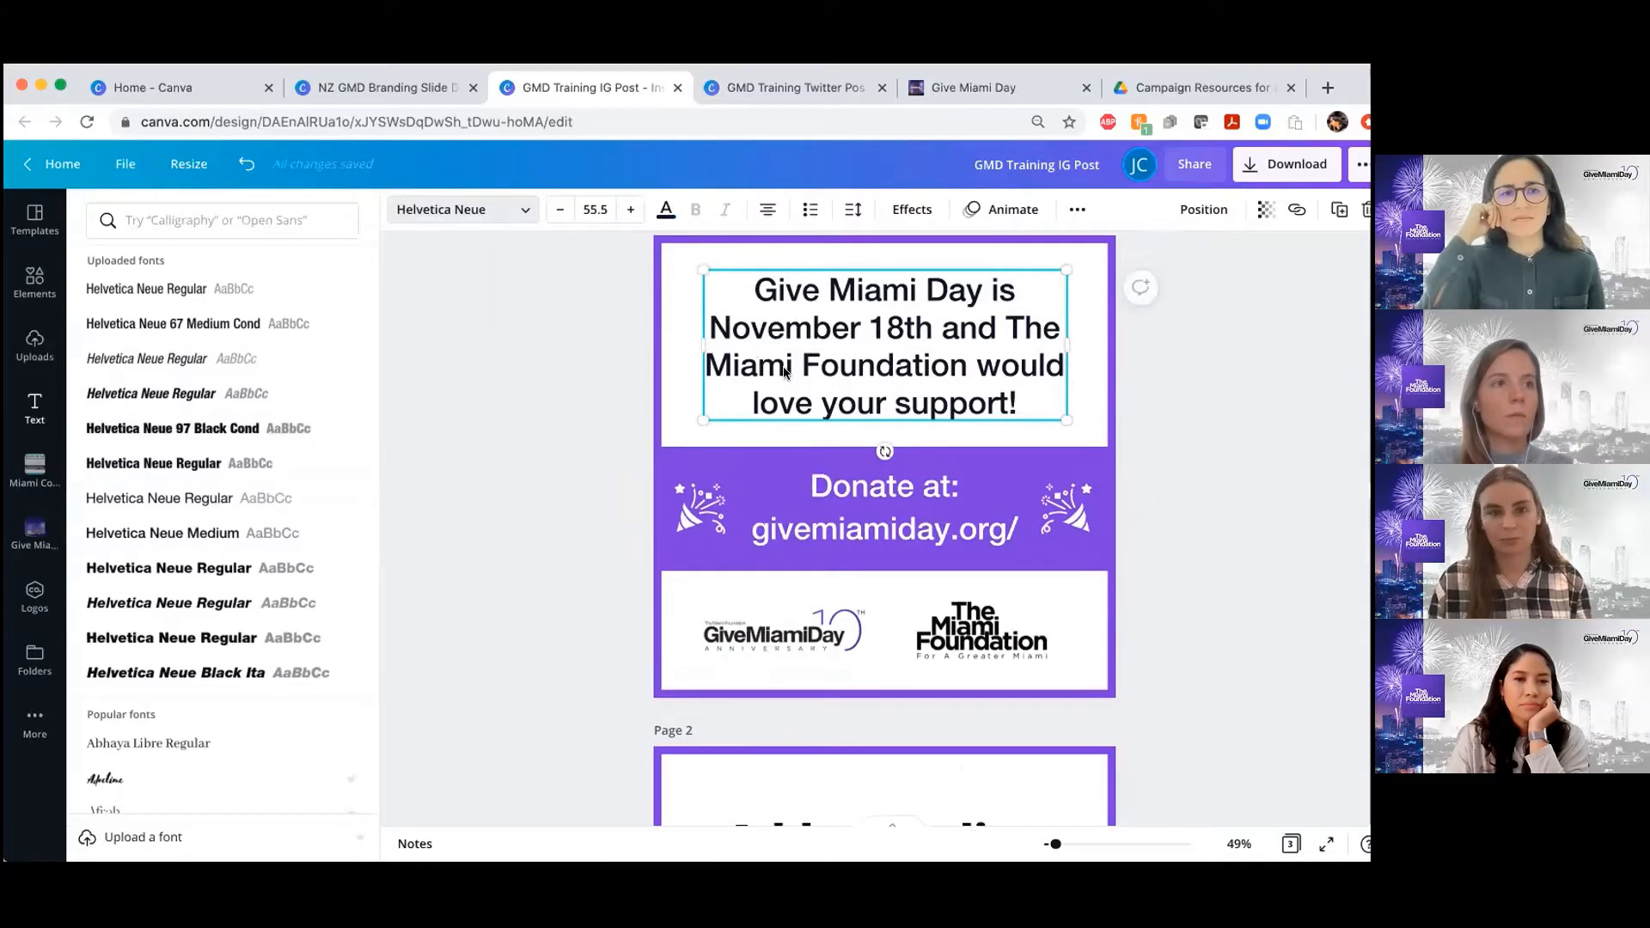
pyautogui.scroll(-4, 784, 372)
pyautogui.scroll(3, 798, 485)
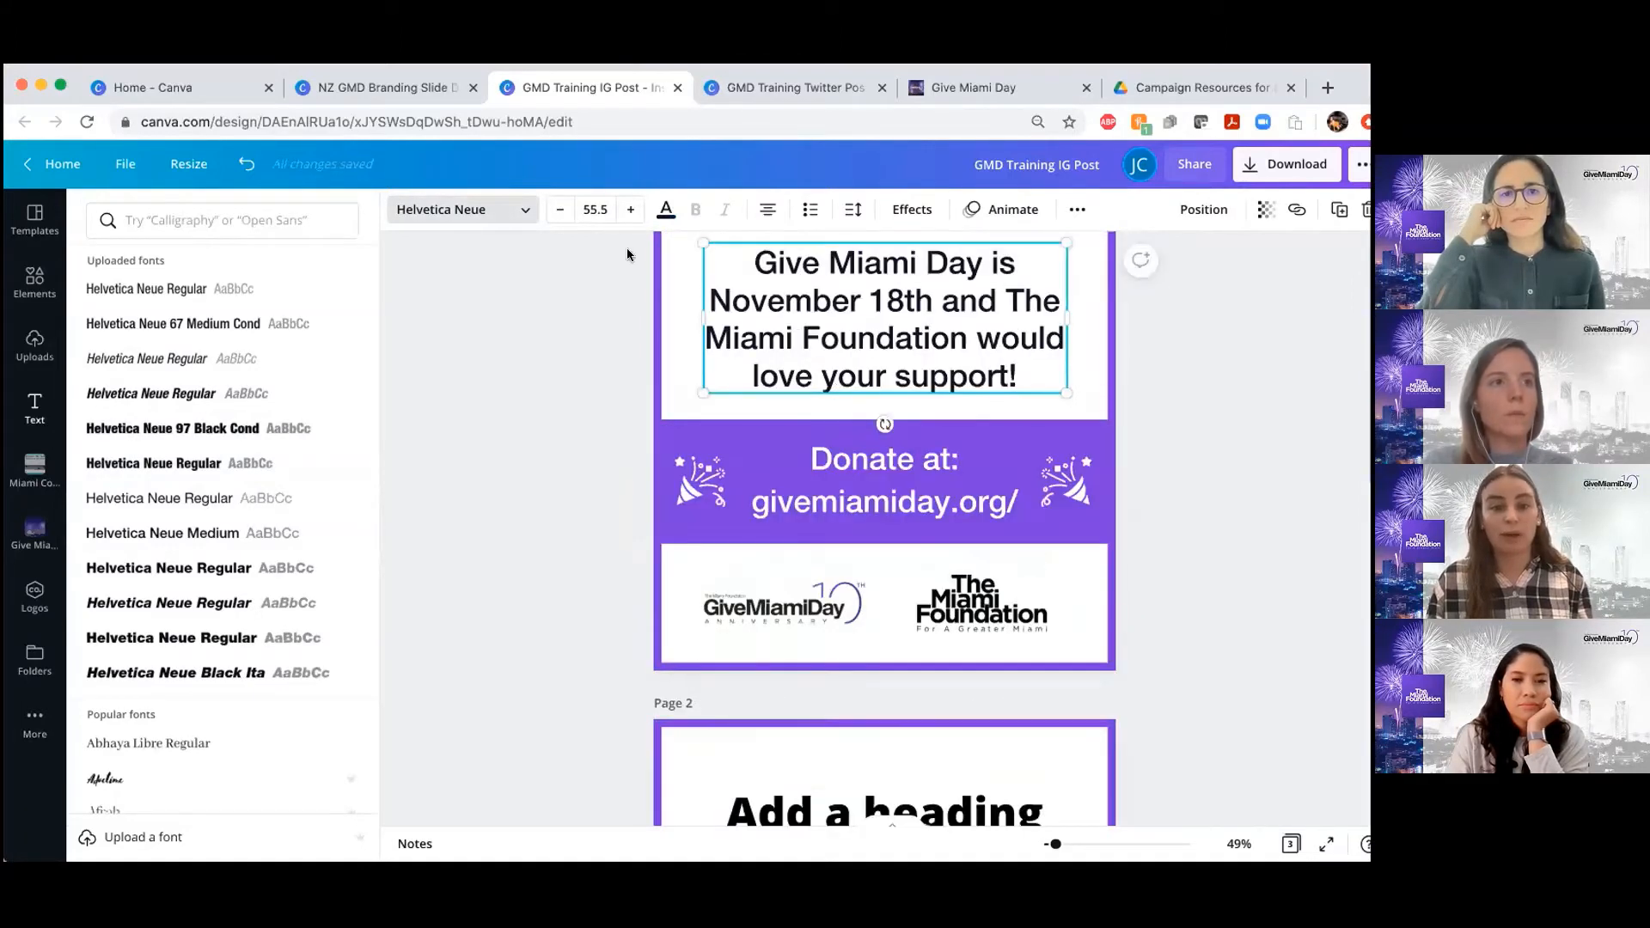
pyautogui.scroll(-3, 908, 474)
pyautogui.click(868, 615)
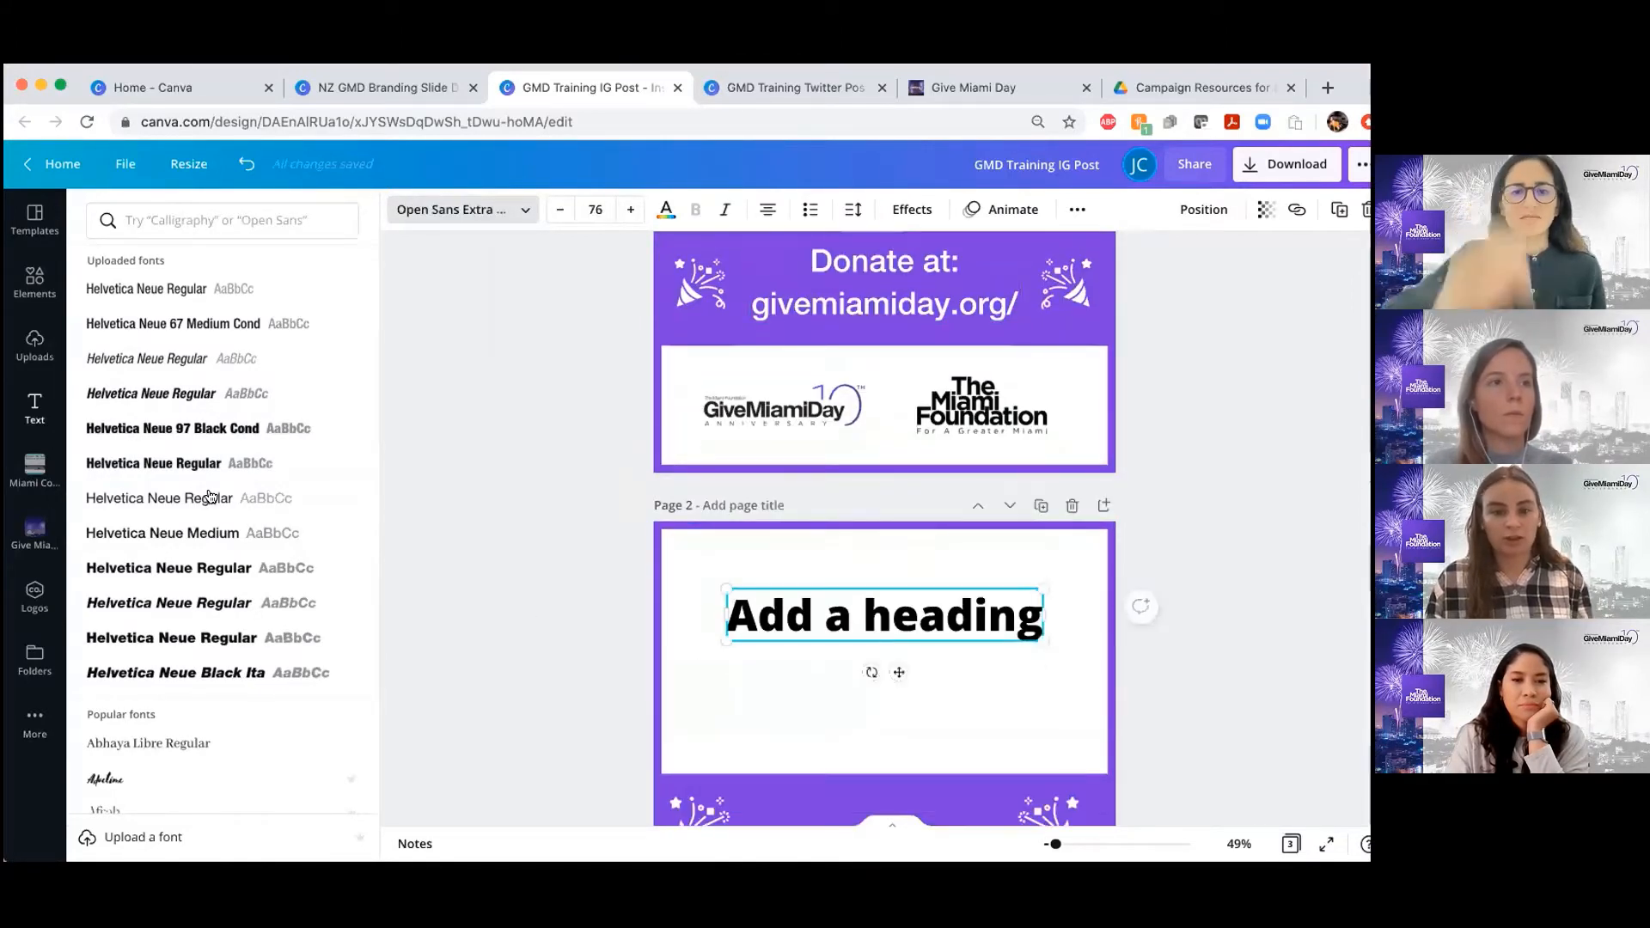
pyautogui.click(204, 536)
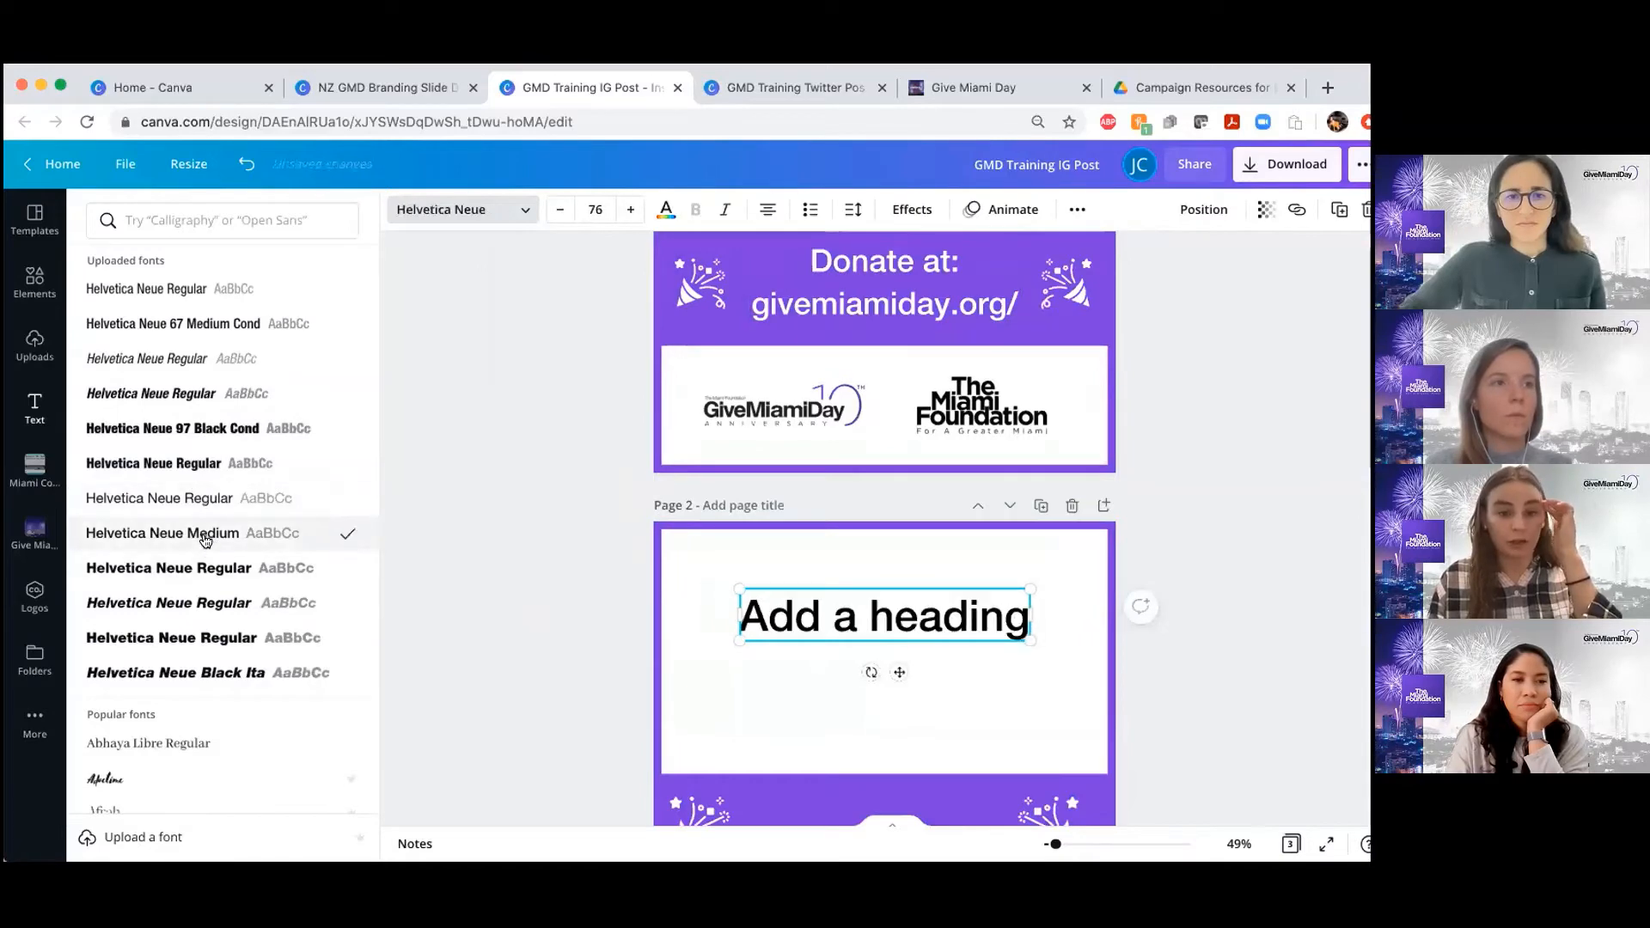
pyautogui.scroll(3, 854, 404)
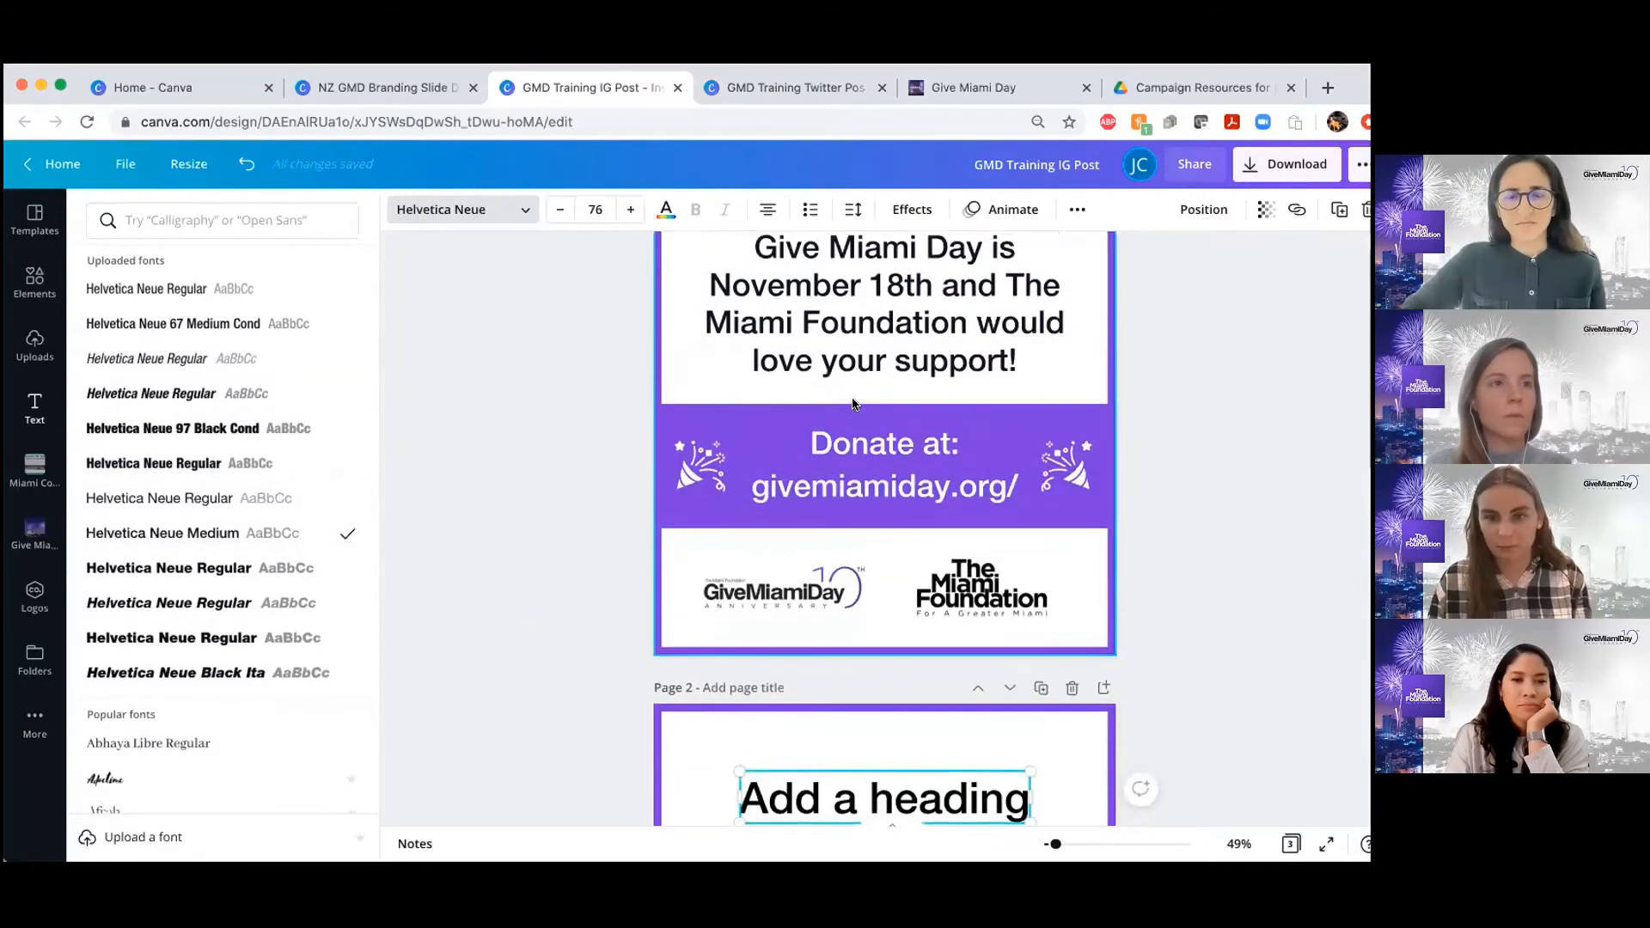
# Set the font size of the page 2 heading to 55.5
pyautogui.scroll(-3, 854, 404)
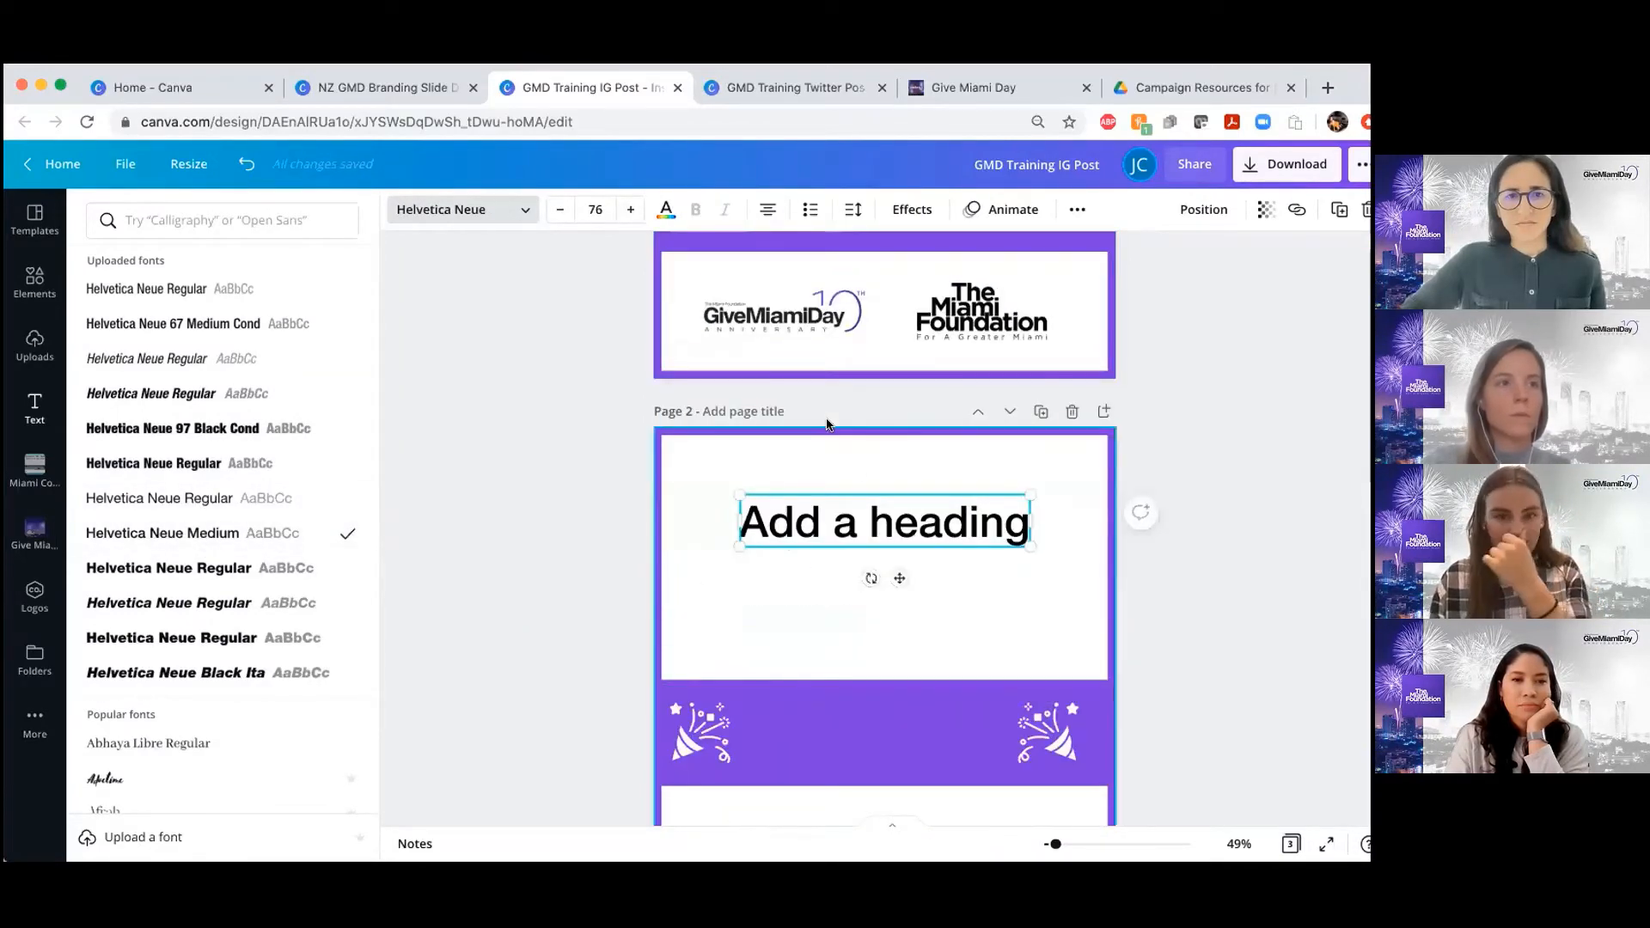
pyautogui.click(601, 207)
pyautogui.click(563, 209)
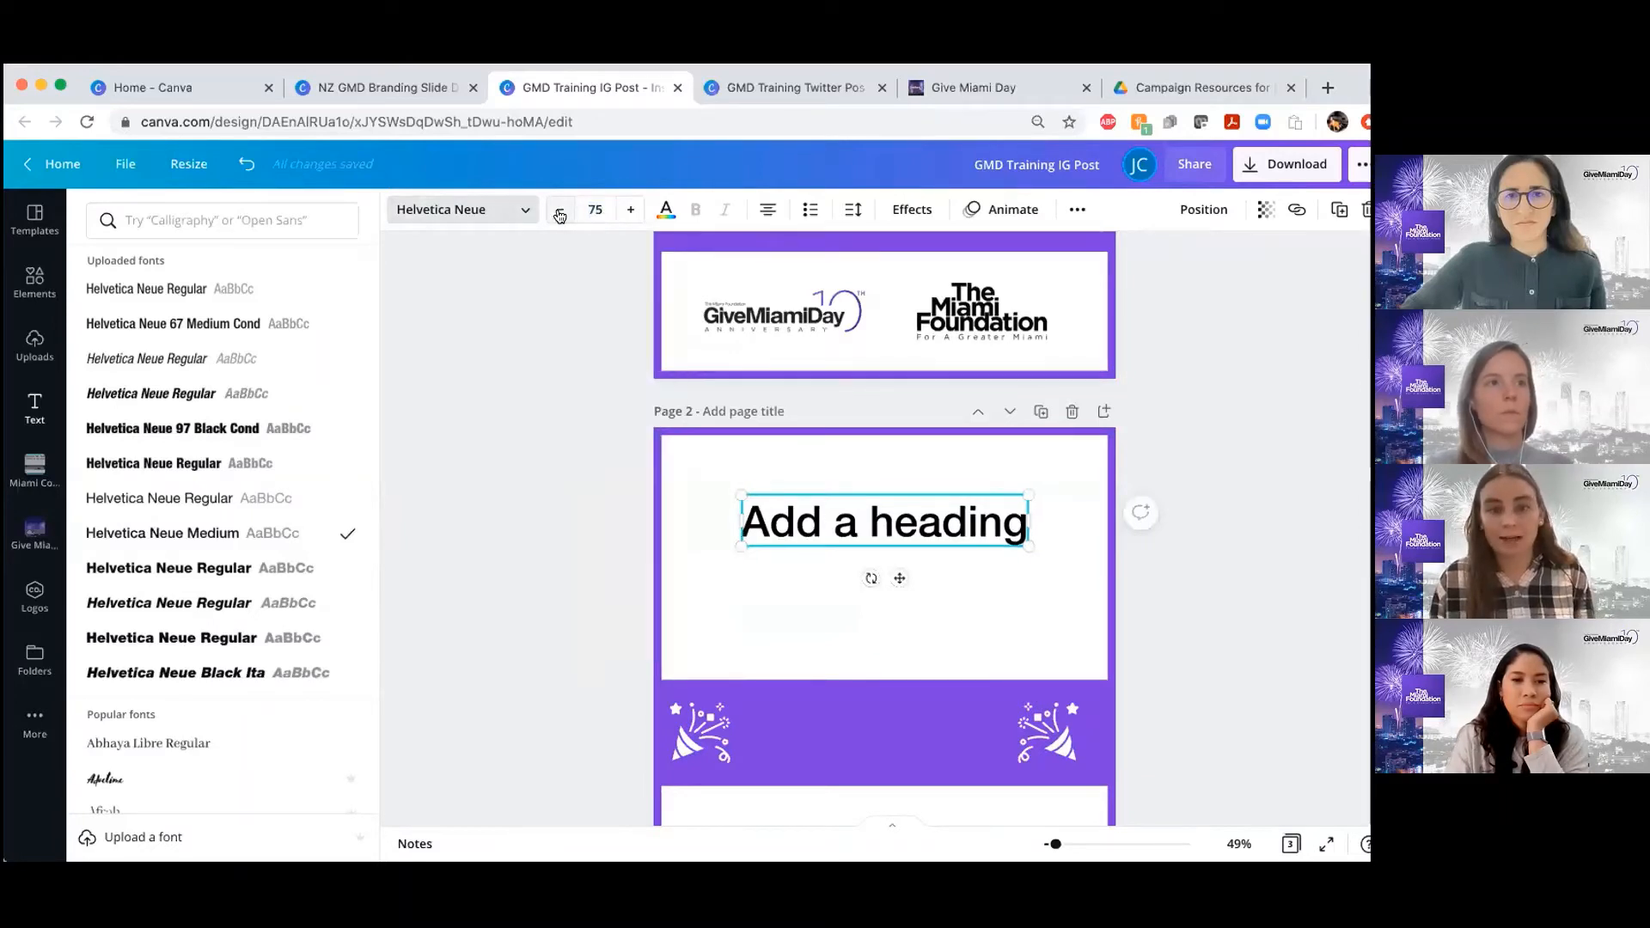
pyautogui.click(563, 209)
pyautogui.click(563, 209)
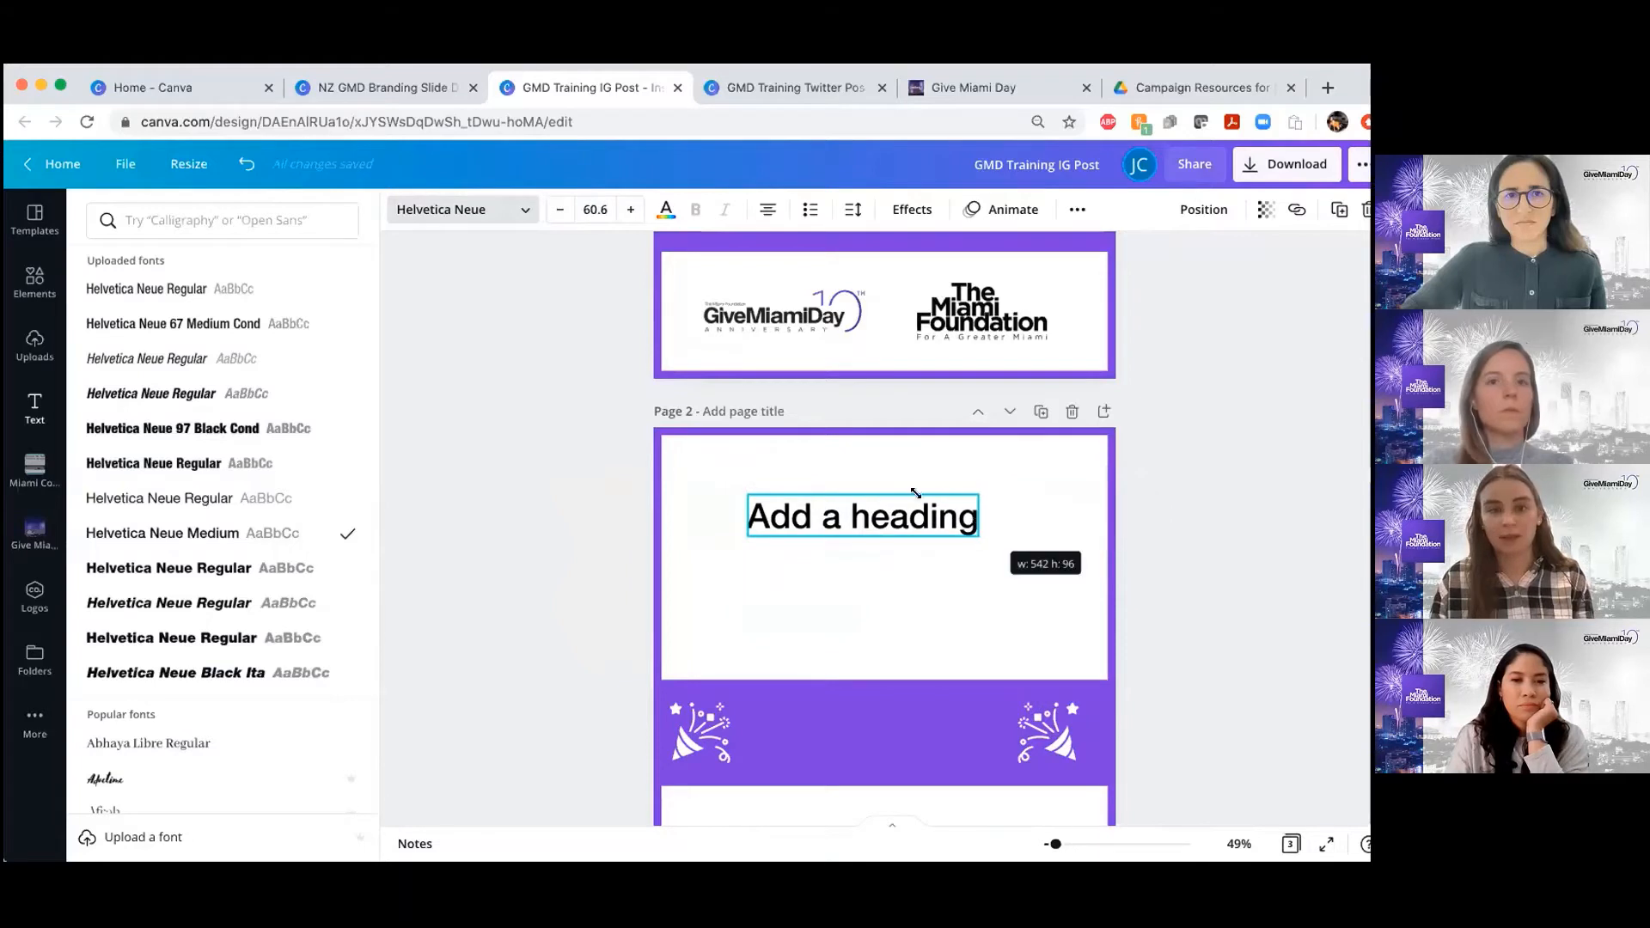
pyautogui.click(595, 211)
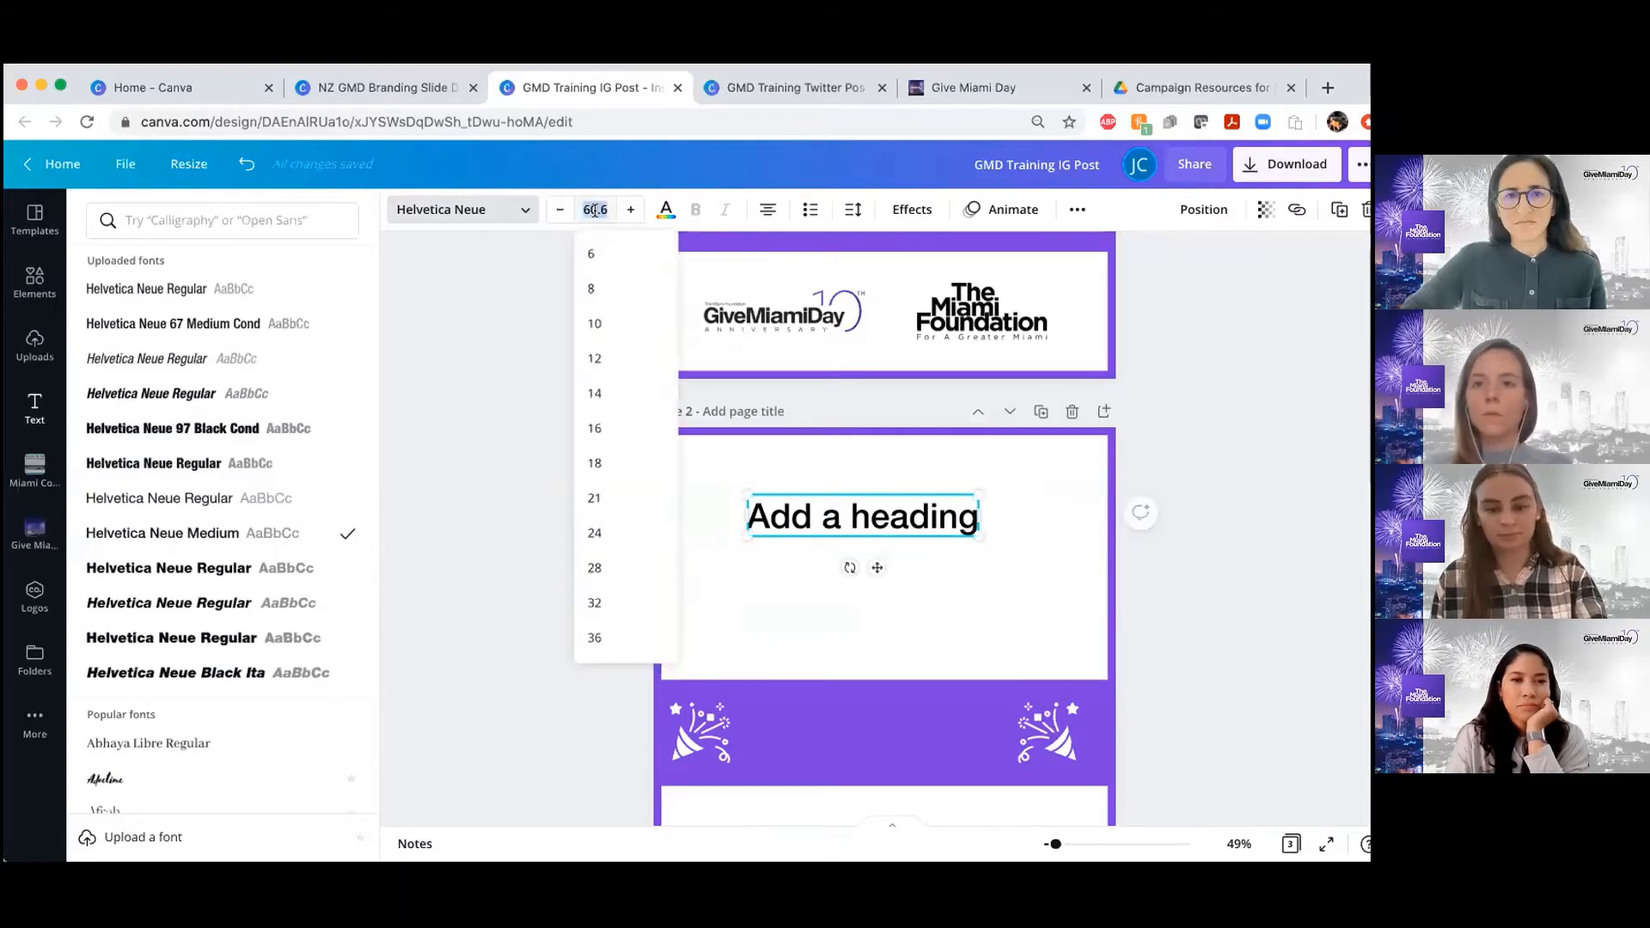
pyautogui.write('55.5')
pyautogui.press('Return')
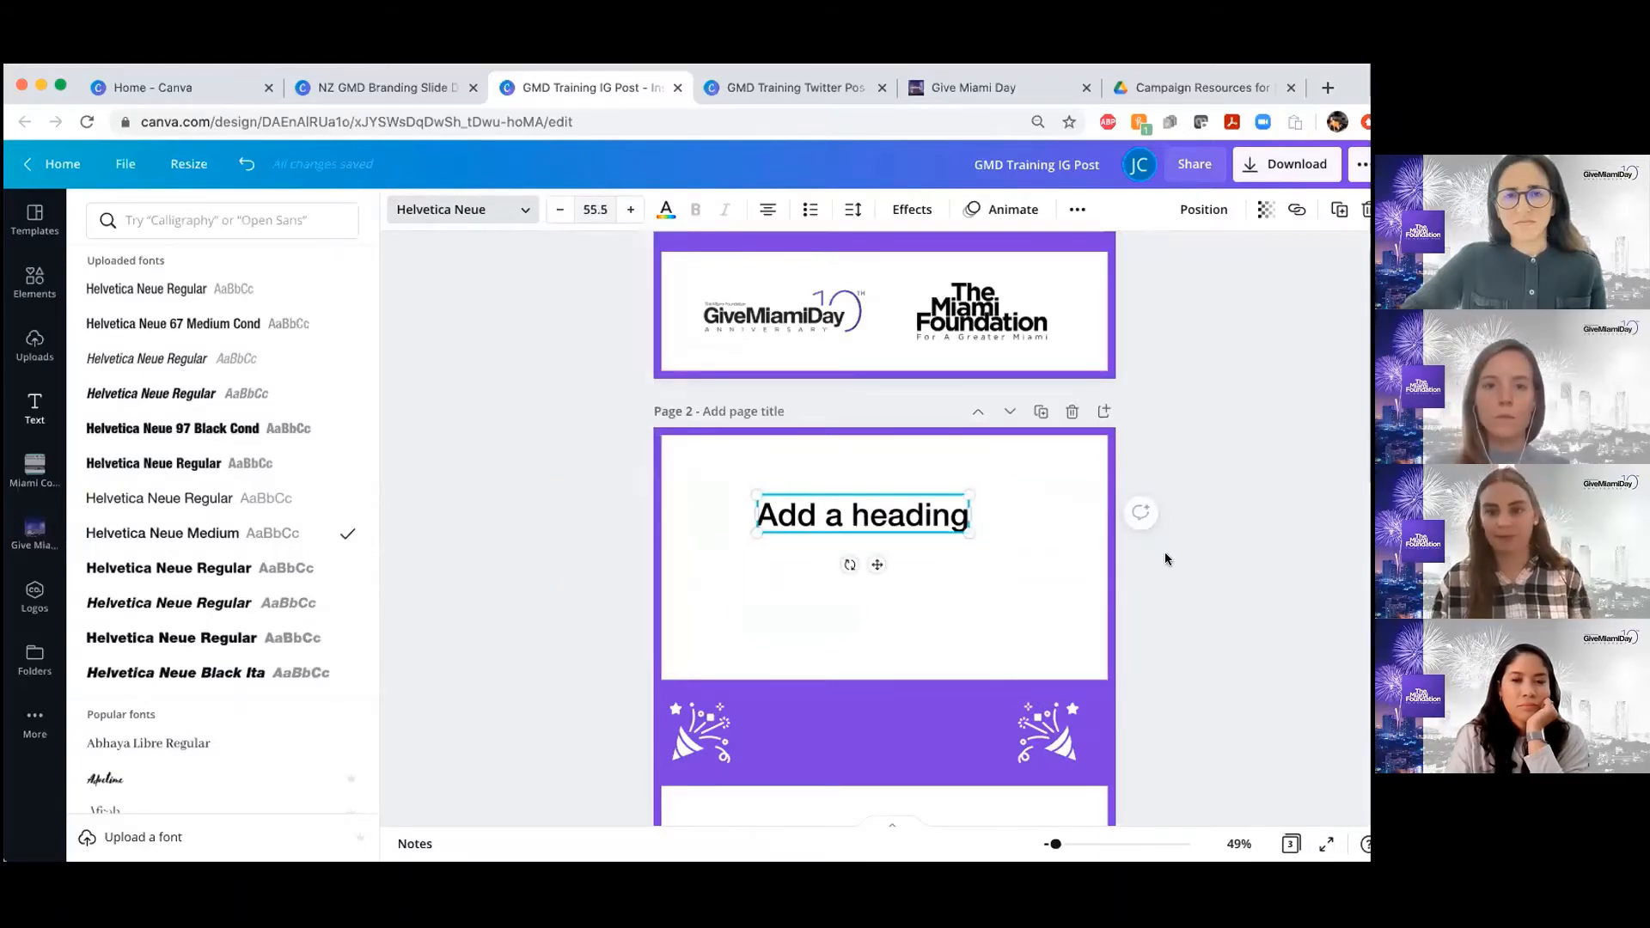
# Copy the headline wording from page 1 and paste it over the placeholder text in the page 2 heading
pyautogui.scroll(4, 1164, 552)
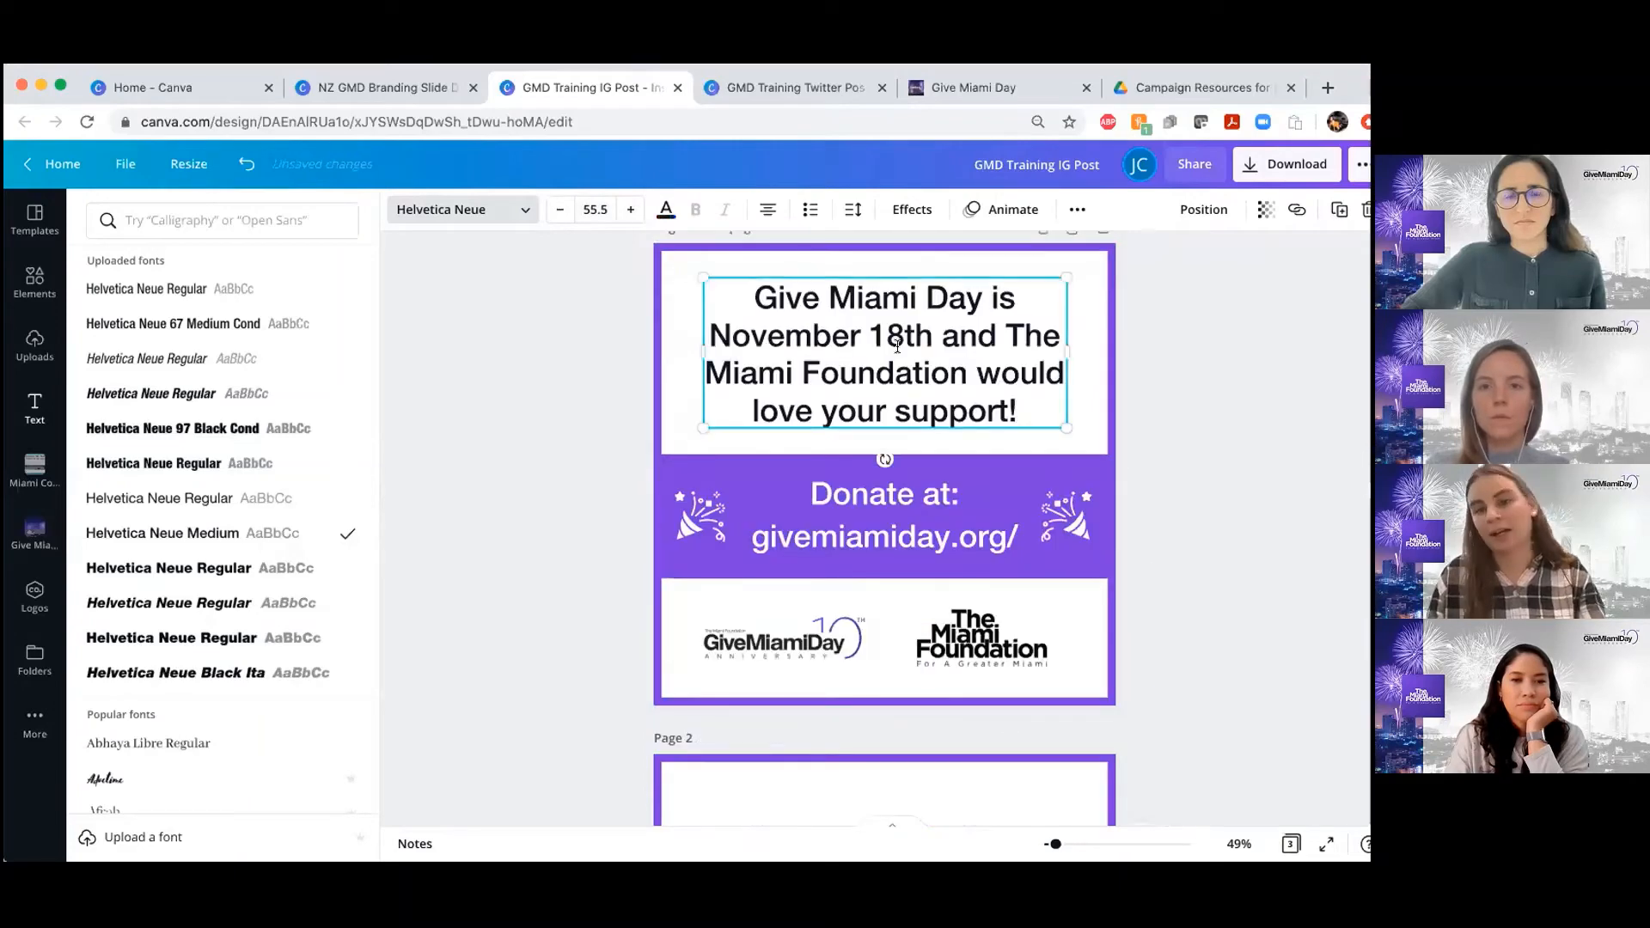
pyautogui.doubleClick(896, 347)
pyautogui.press('cmd+c')
pyautogui.scroll(-5, 900, 414)
pyautogui.scroll(1, 849, 333)
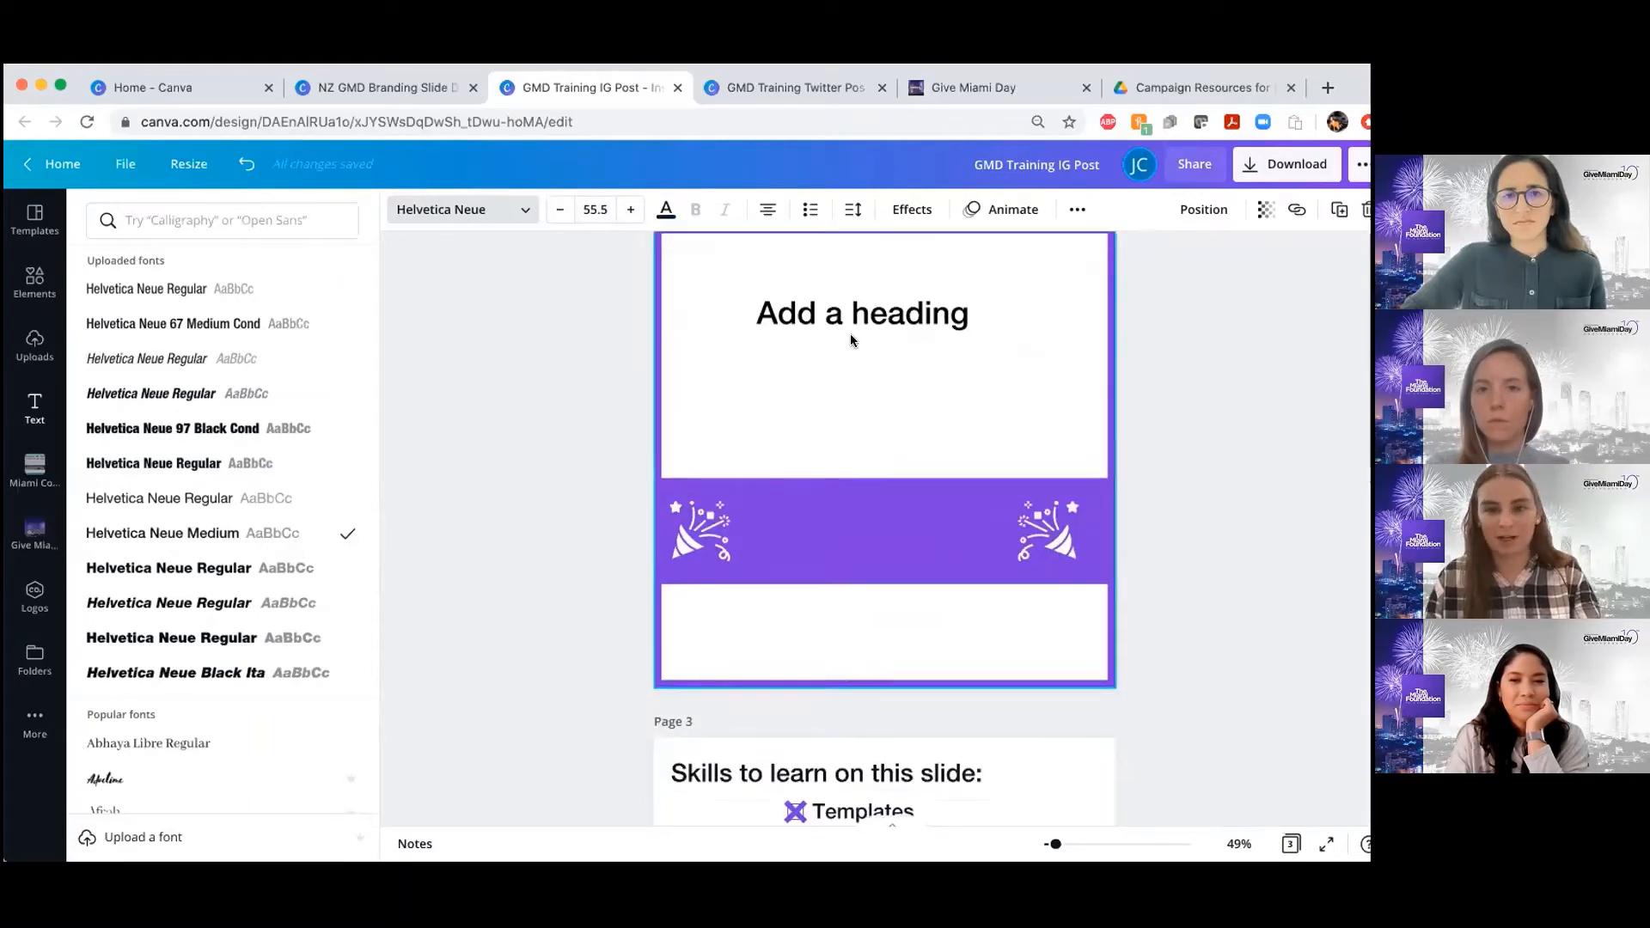
pyautogui.doubleClick(842, 337)
pyautogui.press('cmd+v')
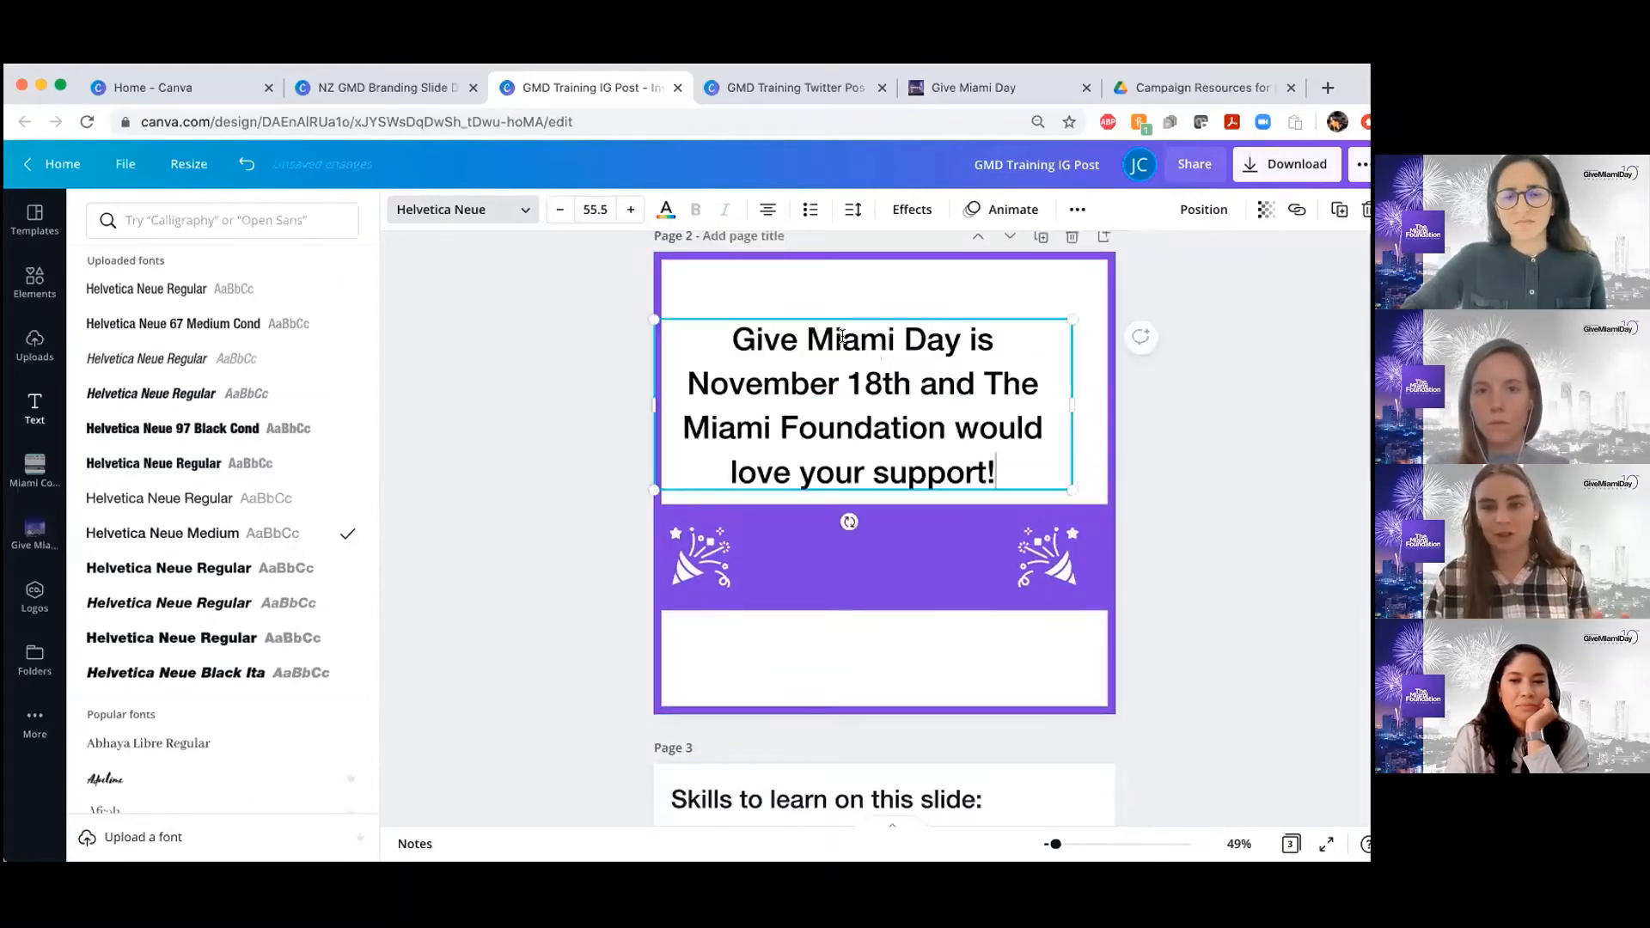
# Center the page 2 headline on the page and move it up into the white area above the banner
pyautogui.click(897, 428)
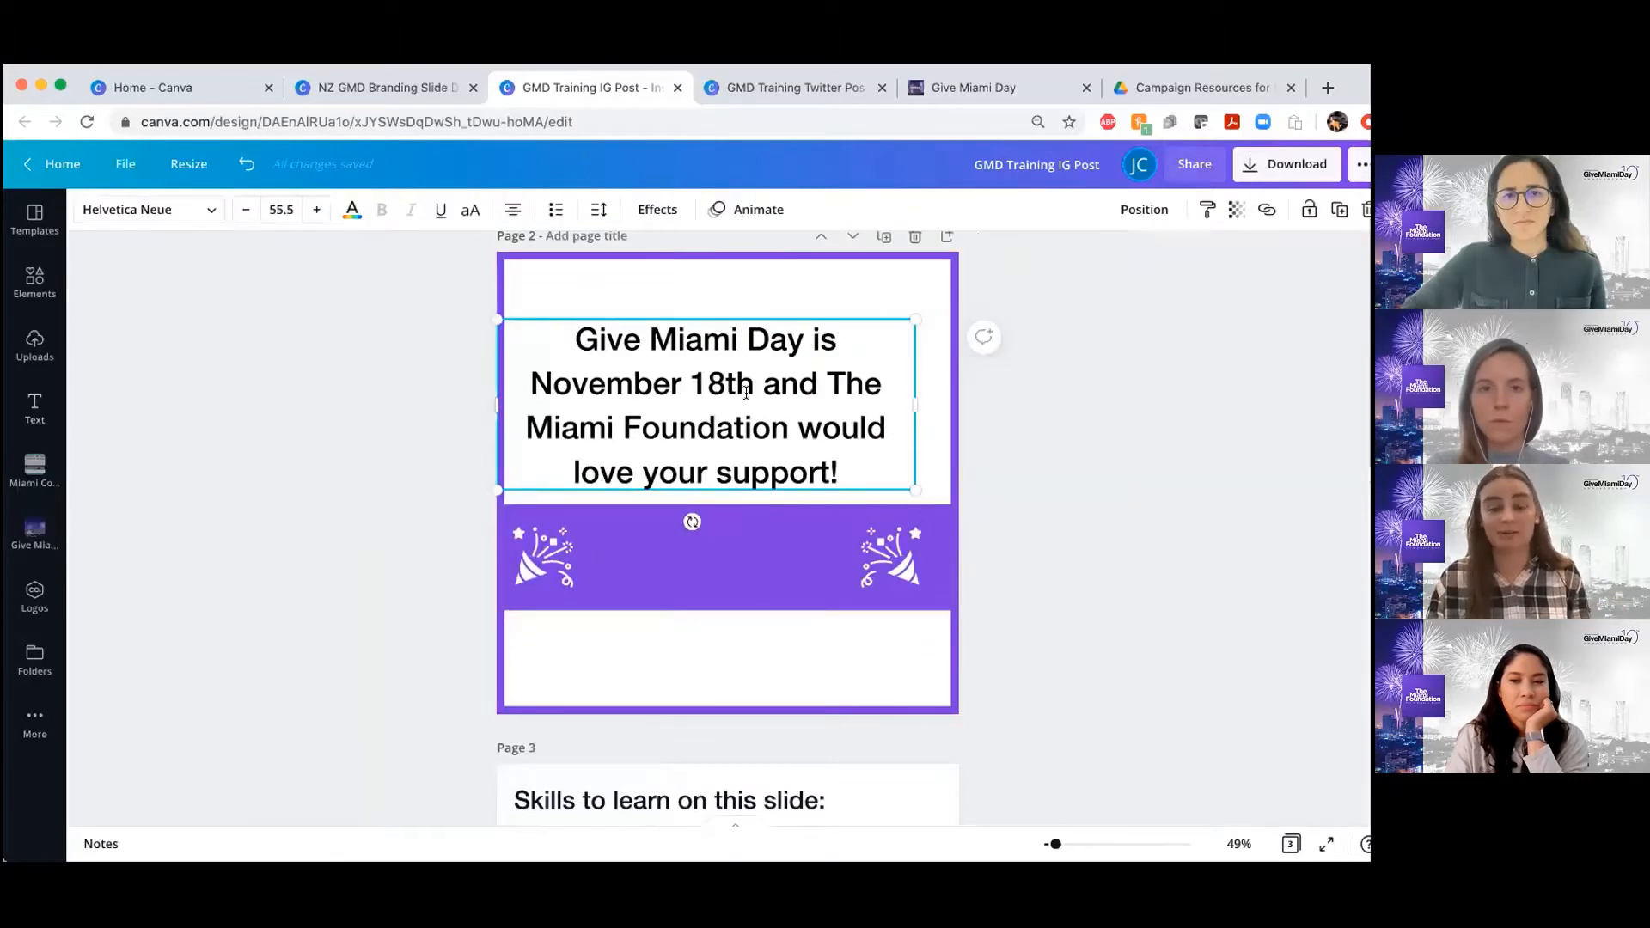
pyautogui.scroll(1, 750, 385)
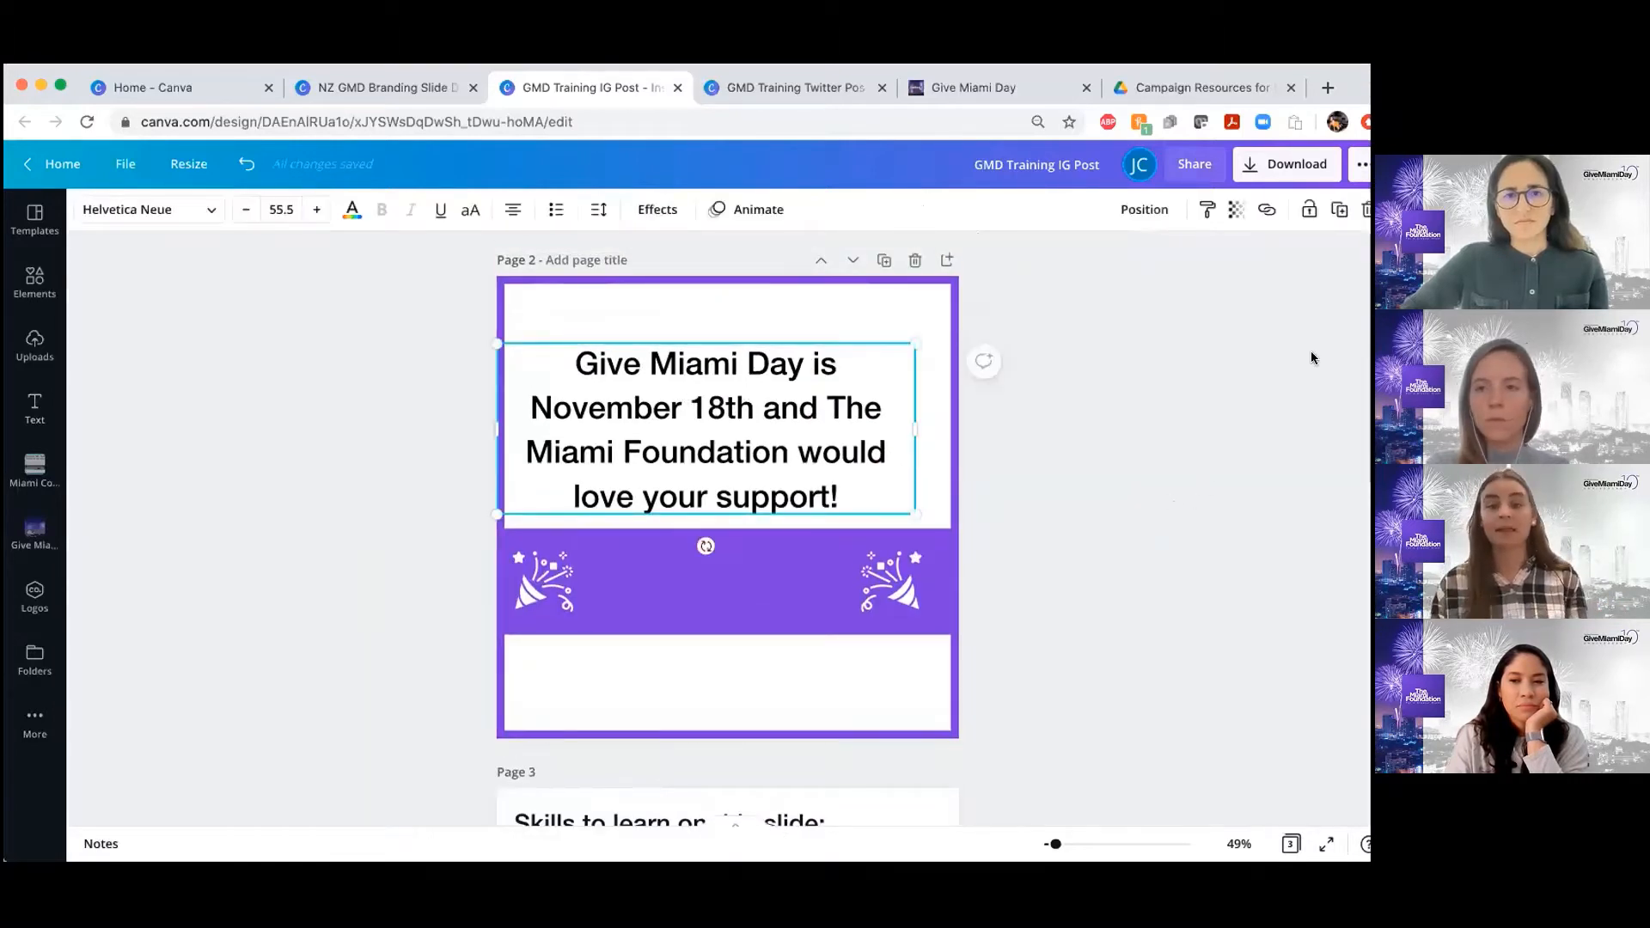
pyautogui.click(1147, 210)
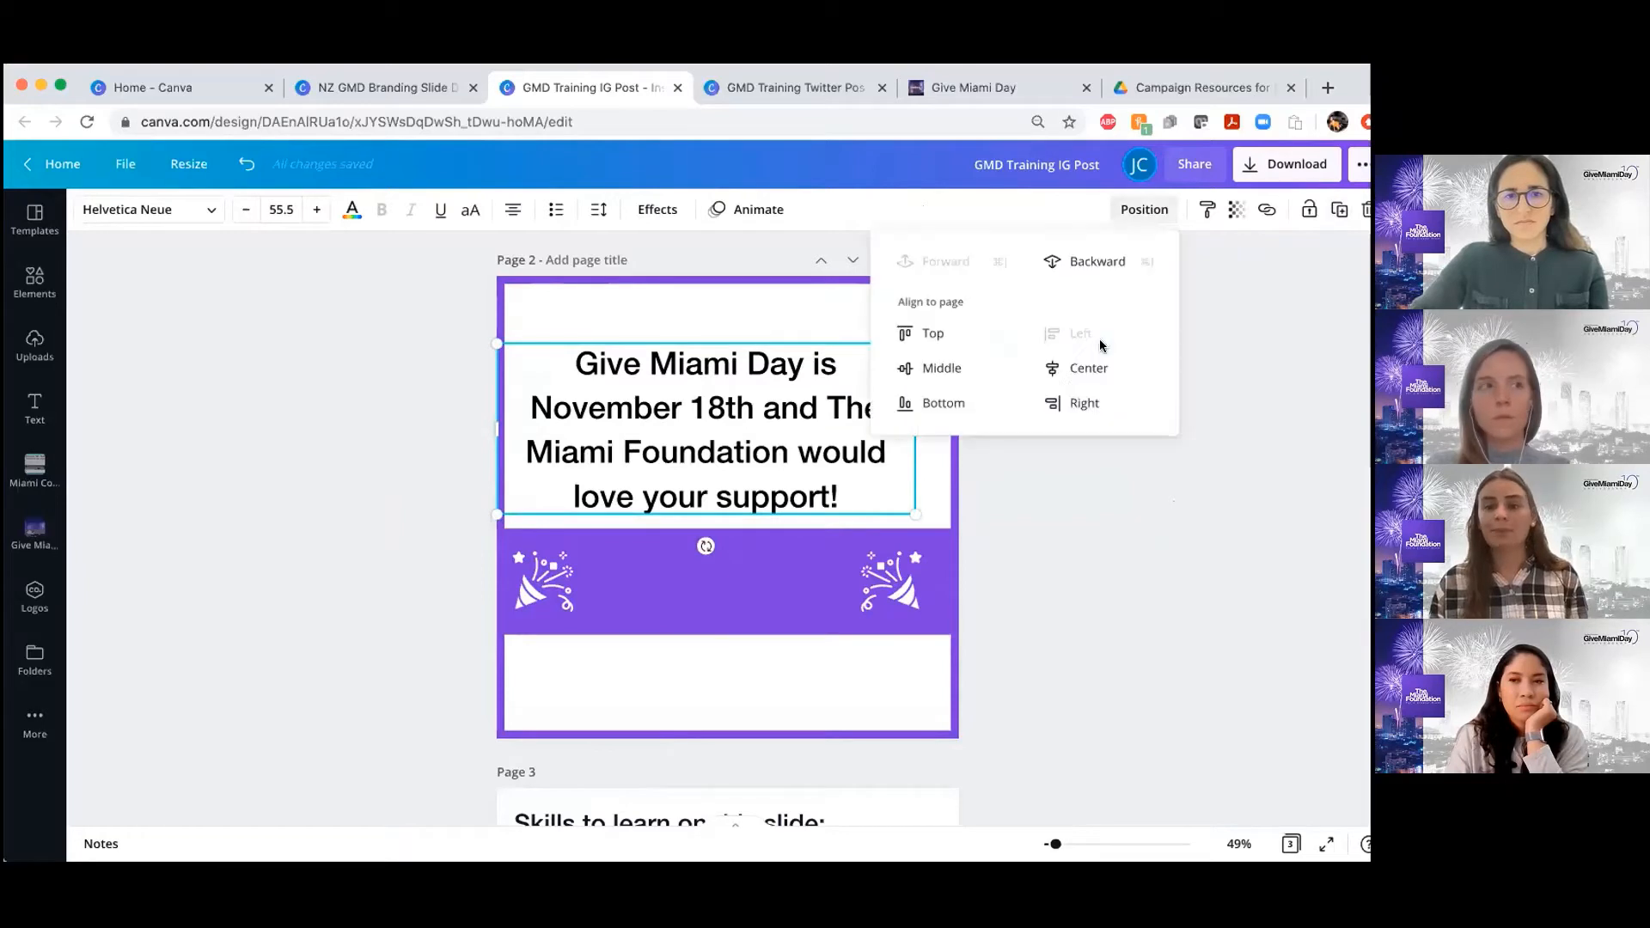
pyautogui.click(945, 378)
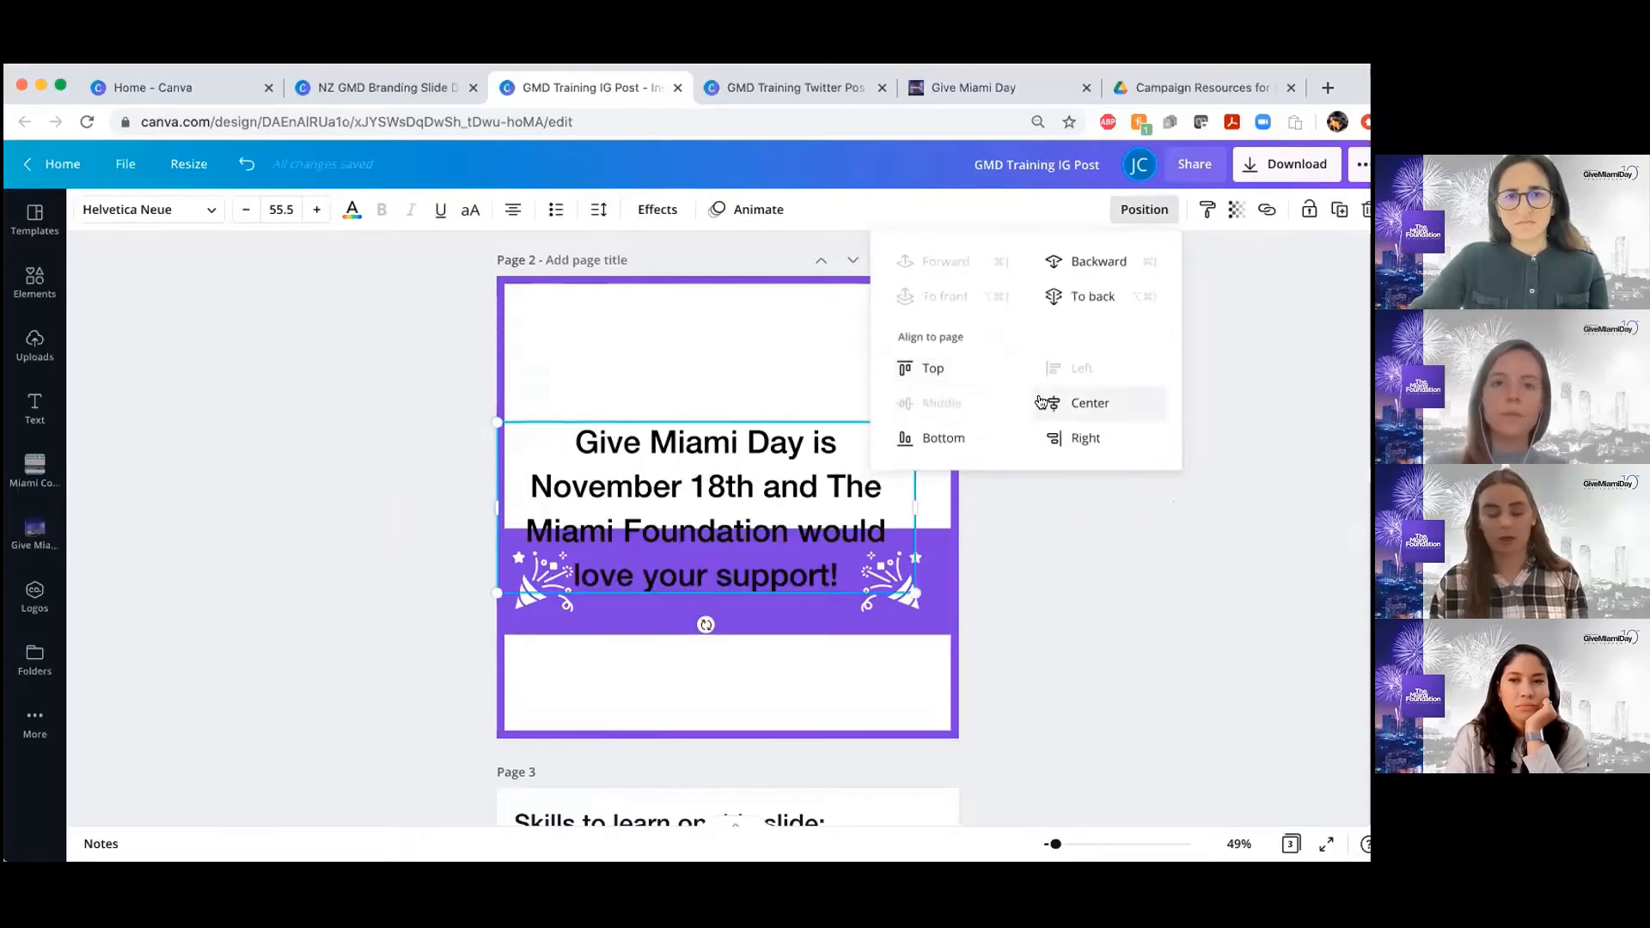
pyautogui.click(1070, 401)
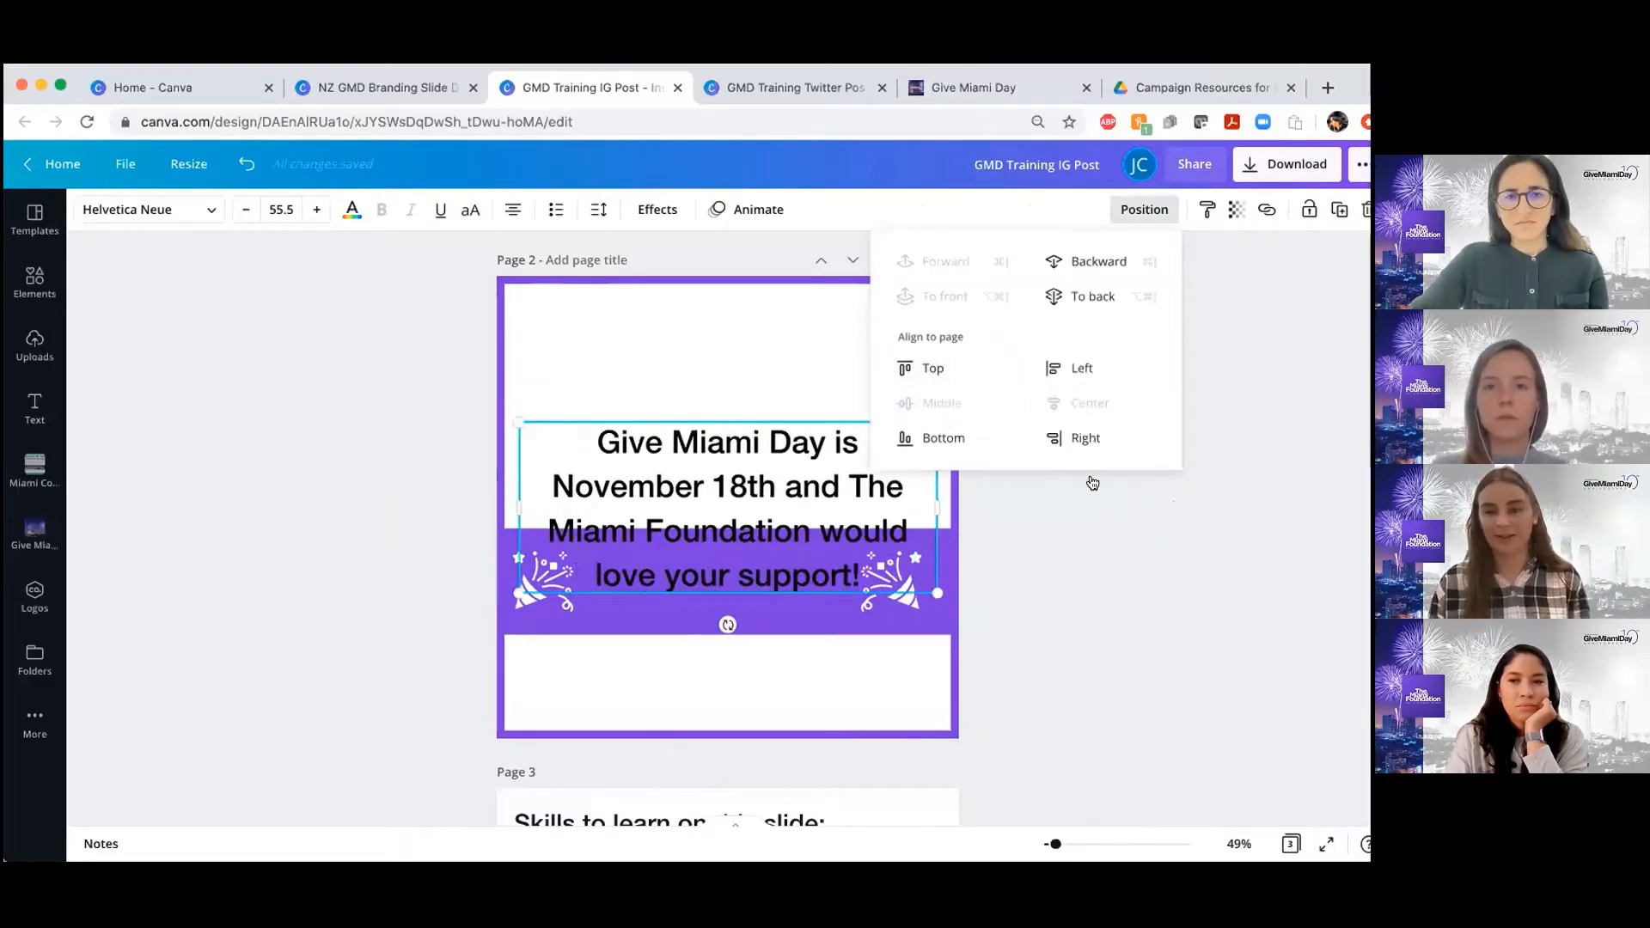
pyautogui.moveTo(734, 433); pyautogui.dragTo(734, 366)
pyautogui.click(1019, 454)
# Duplicate the page 2 headline and move the copy down over the purple banner
pyautogui.scroll(5, 1019, 454)
pyautogui.scroll(1, 1018, 455)
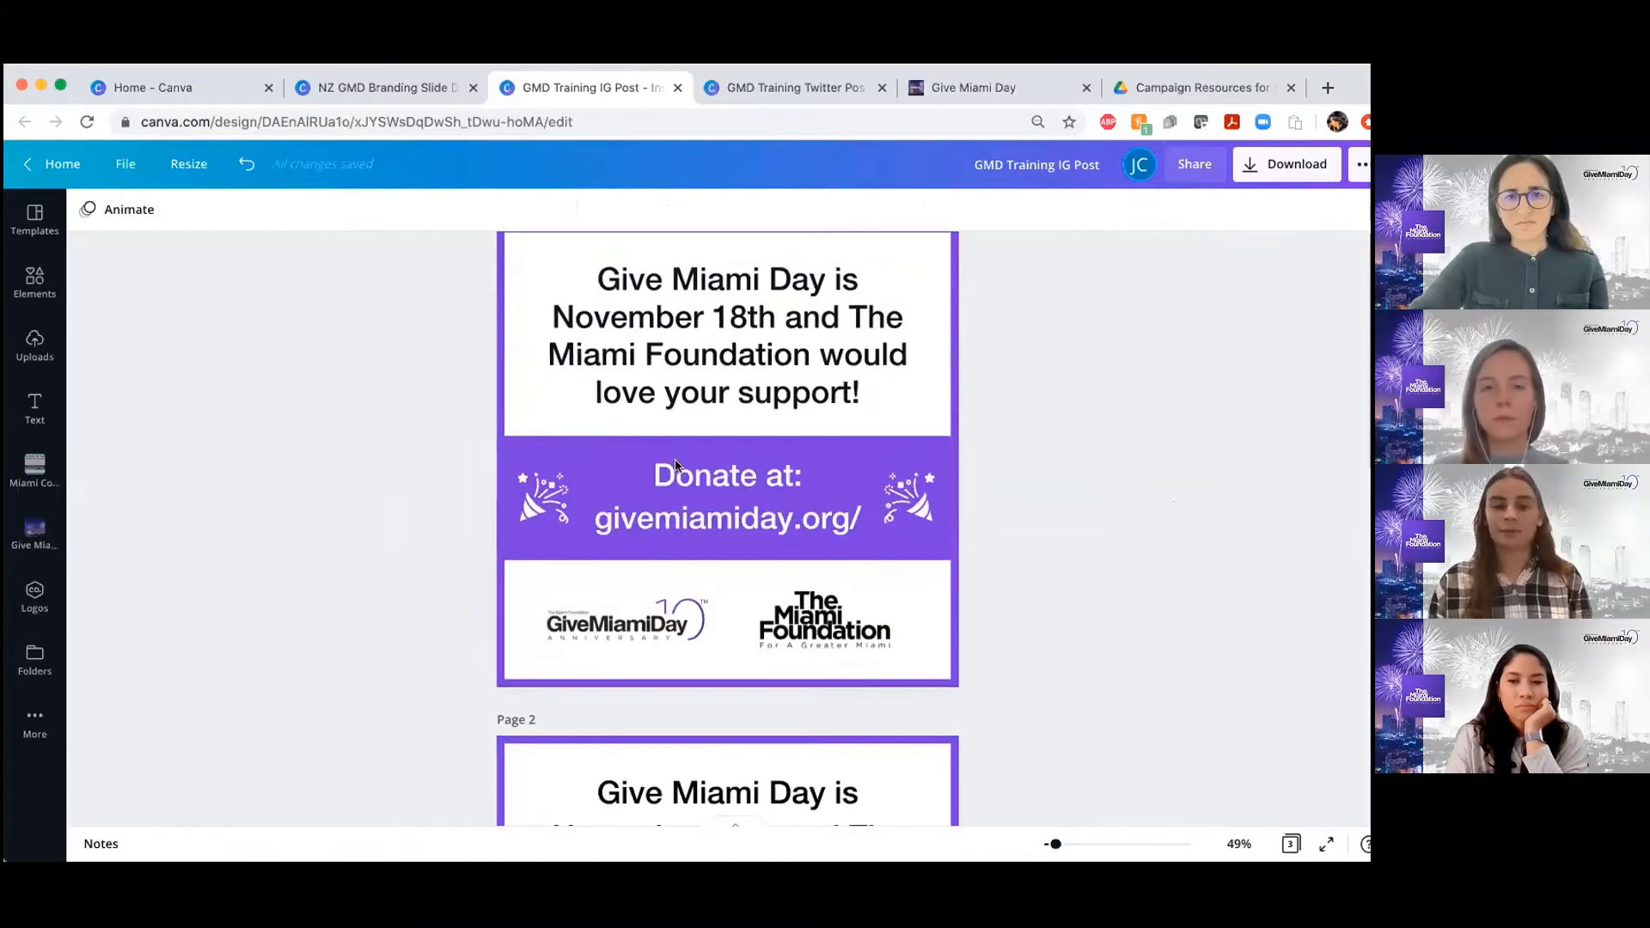
pyautogui.scroll(-5, 729, 509)
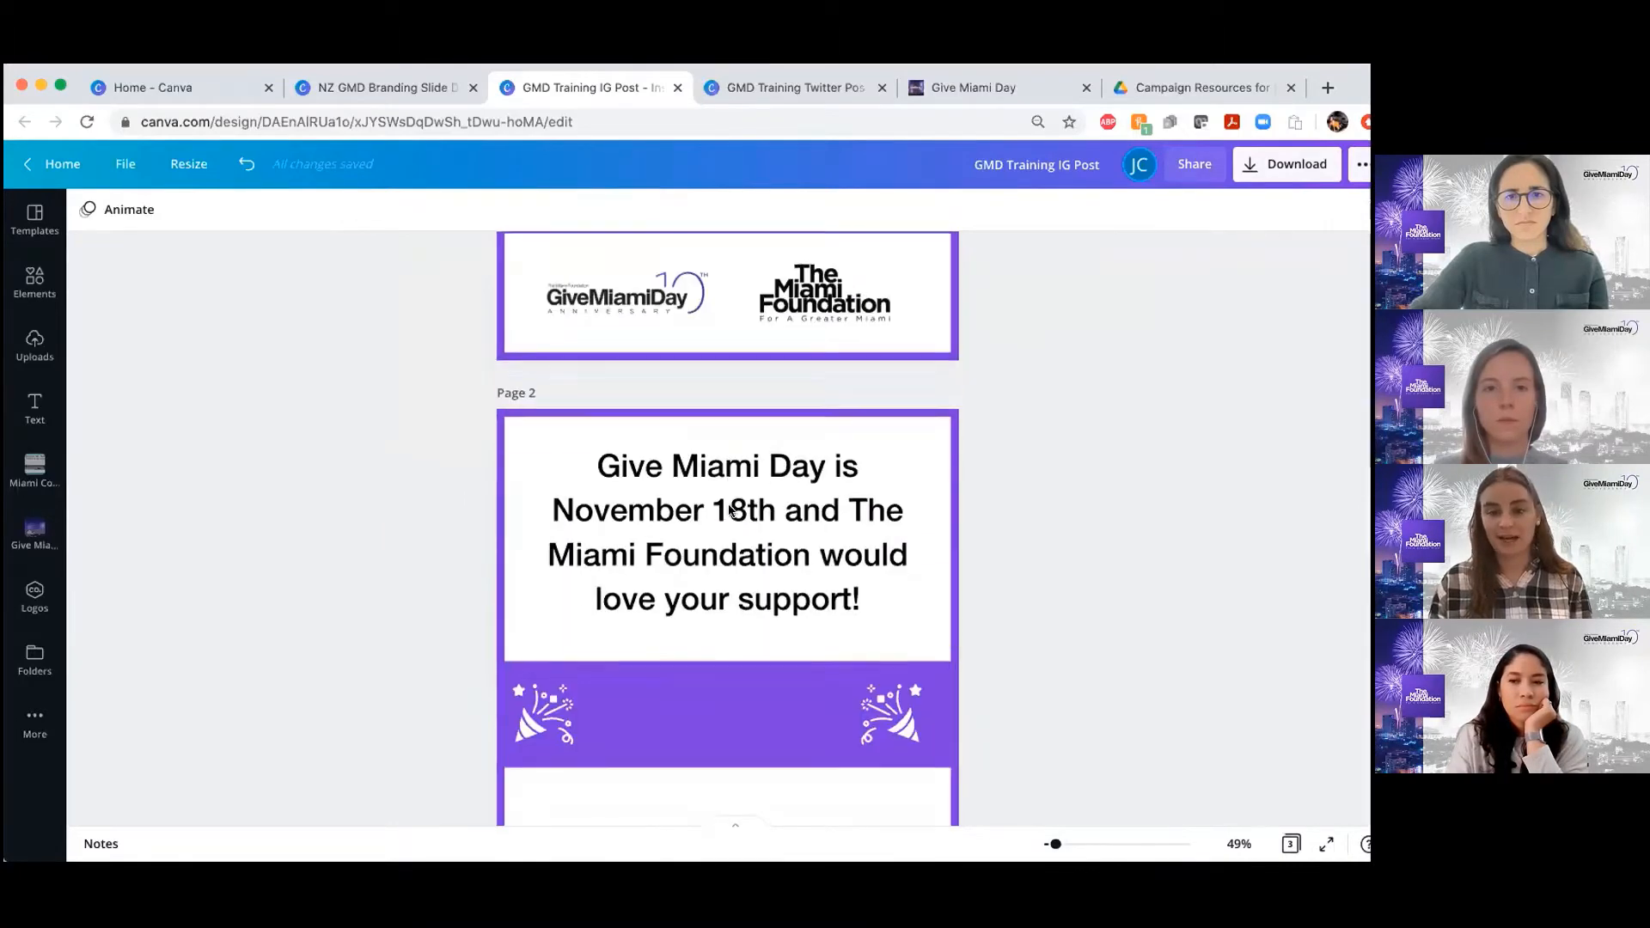
pyautogui.click(799, 435)
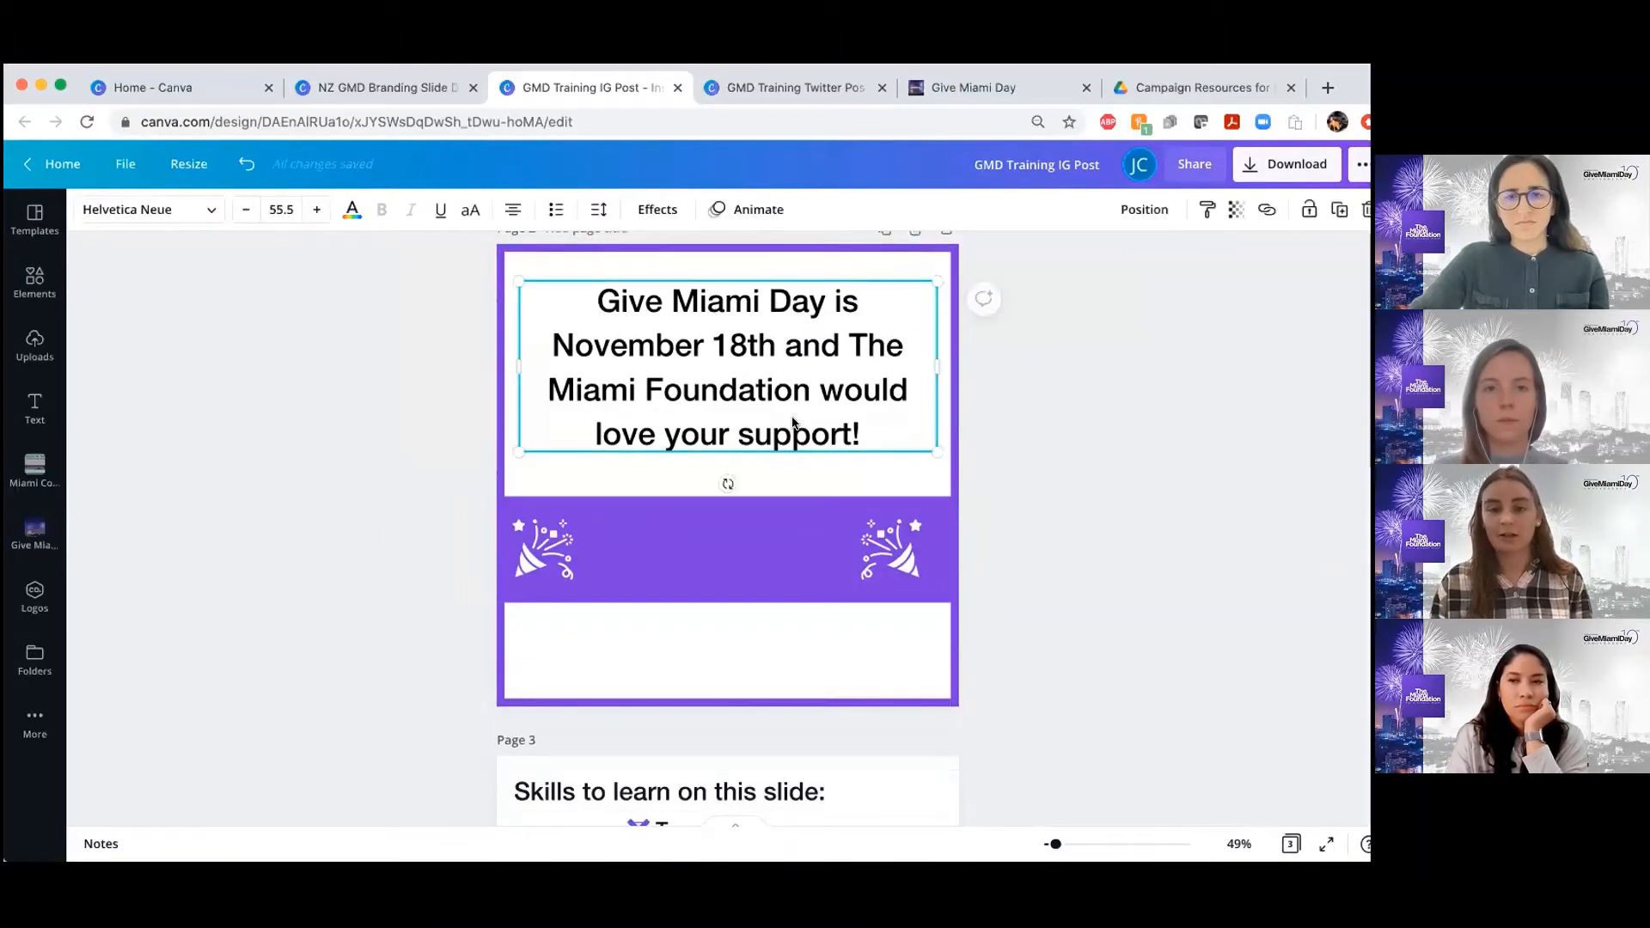
pyautogui.click(1338, 210)
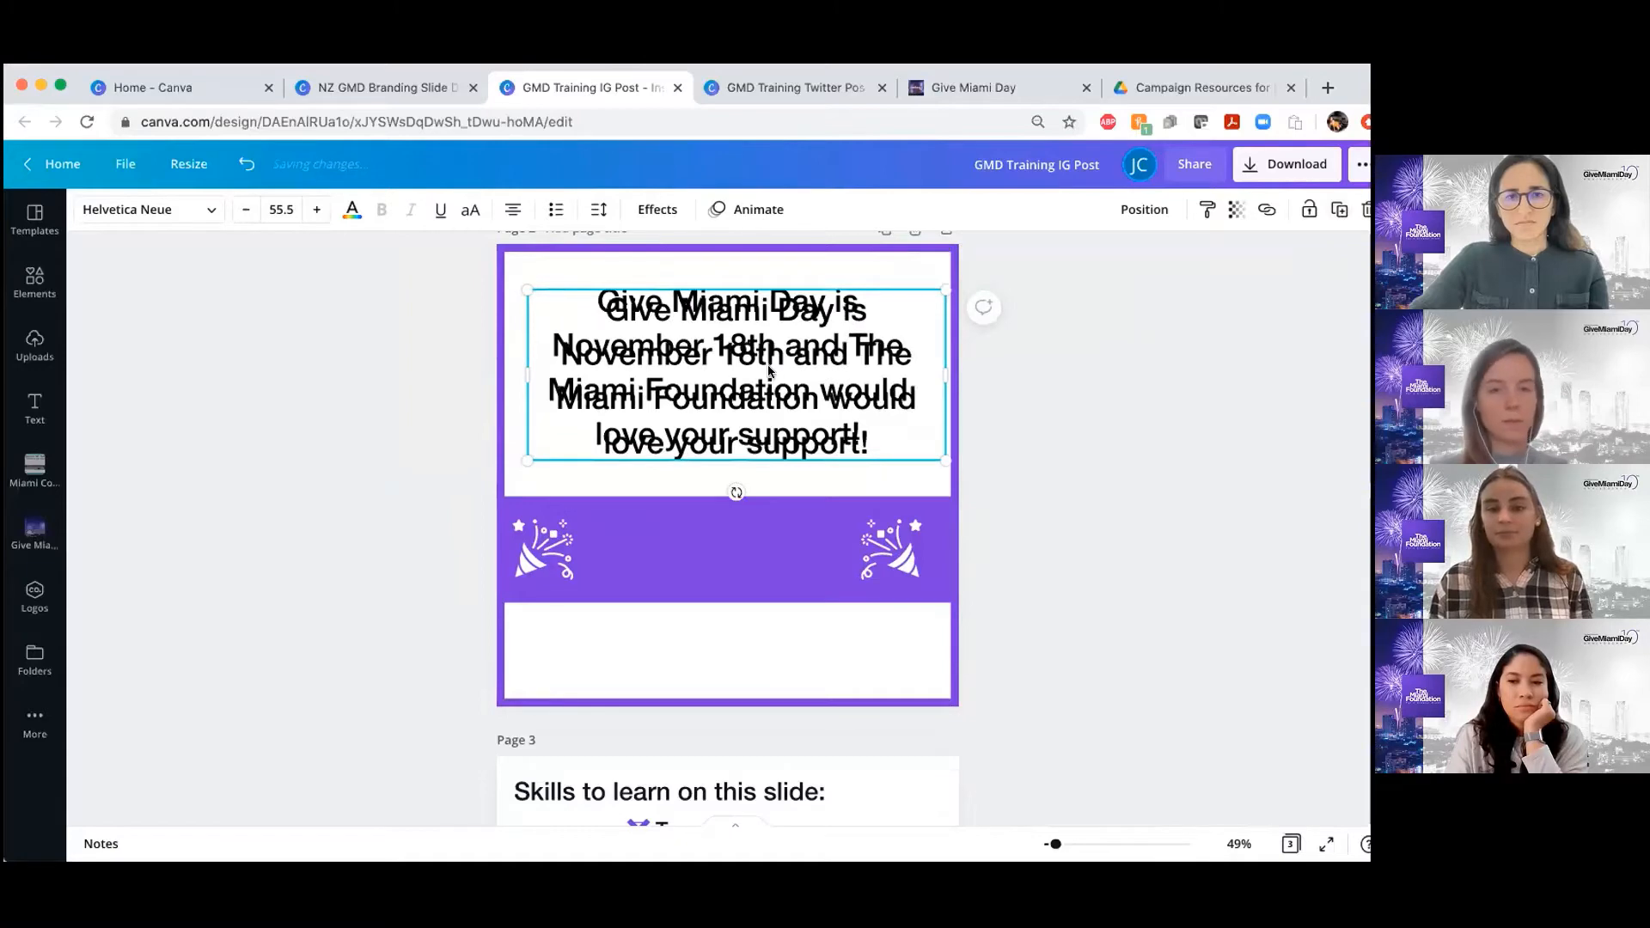
pyautogui.moveTo(768, 372); pyautogui.dragTo(756, 526)
pyautogui.scroll(5, 757, 528)
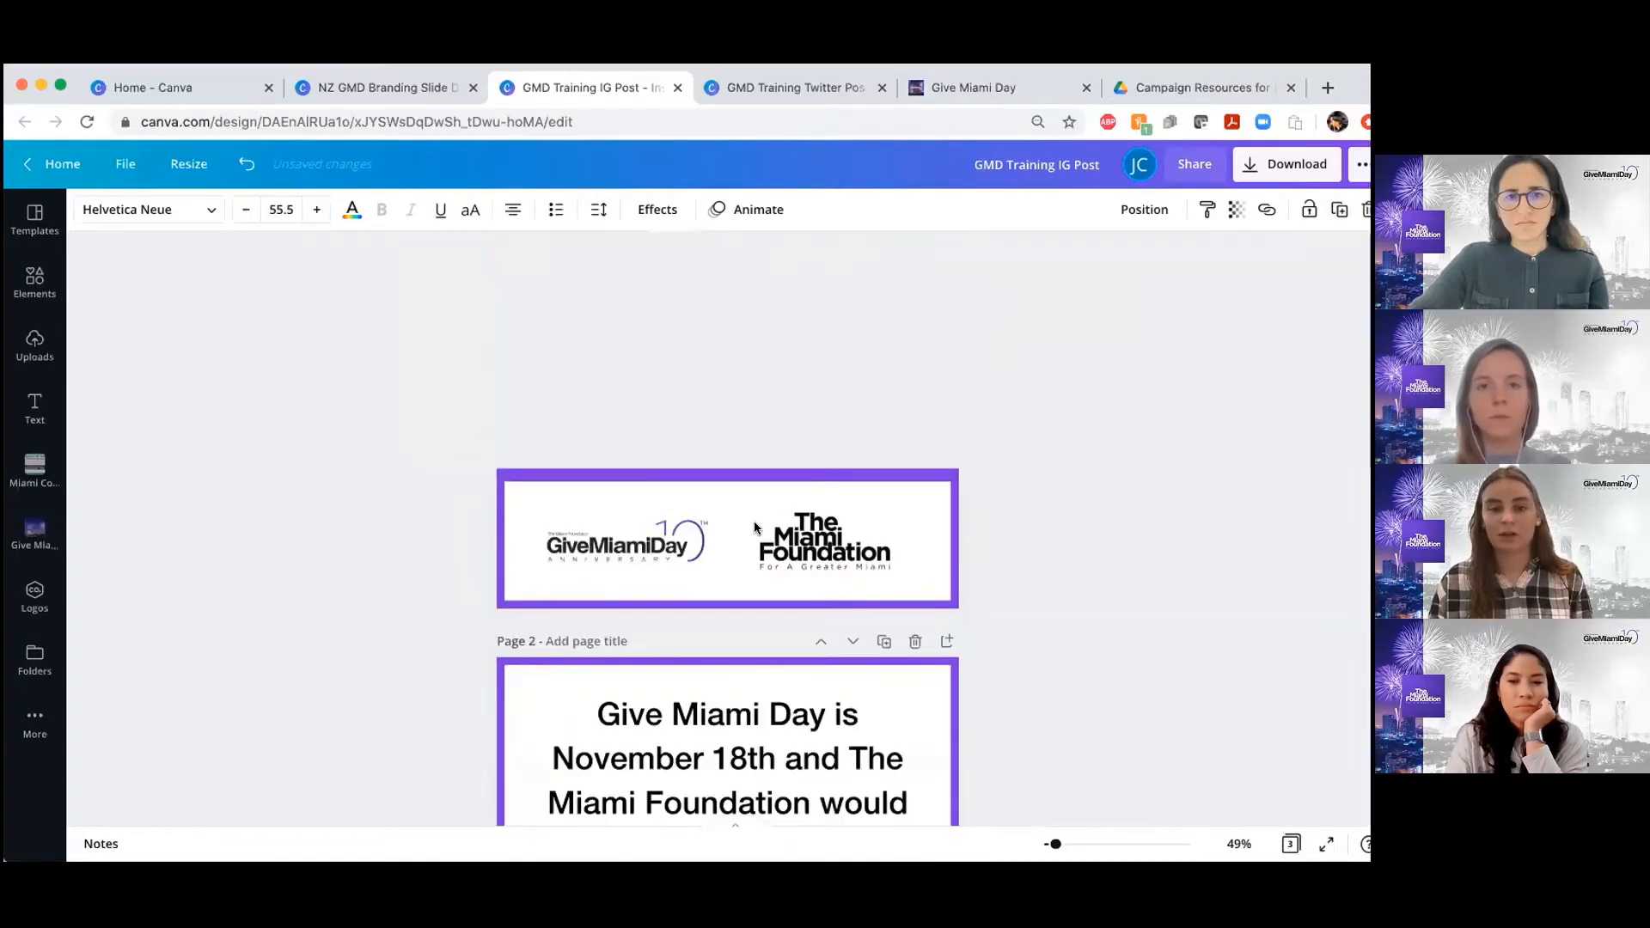
pyautogui.scroll(-5, 754, 524)
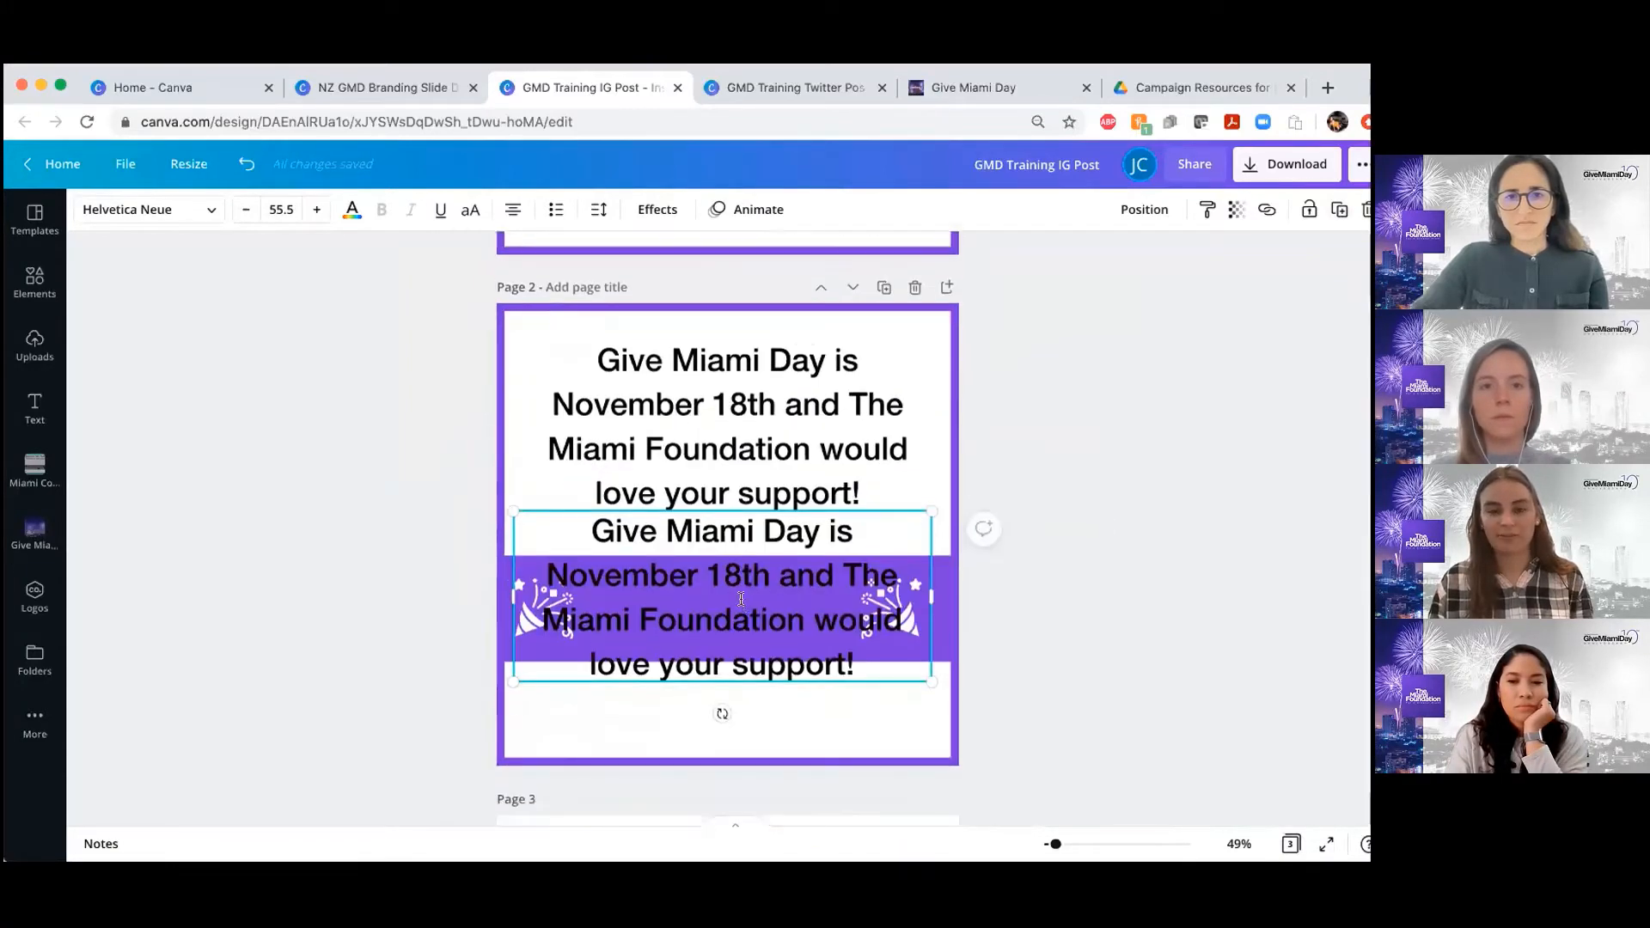
# Replace the text of the duplicated headline with "Donate at givemiamiday.org/"
pyautogui.doubleClick(741, 599)
pyautogui.write('Donate at')
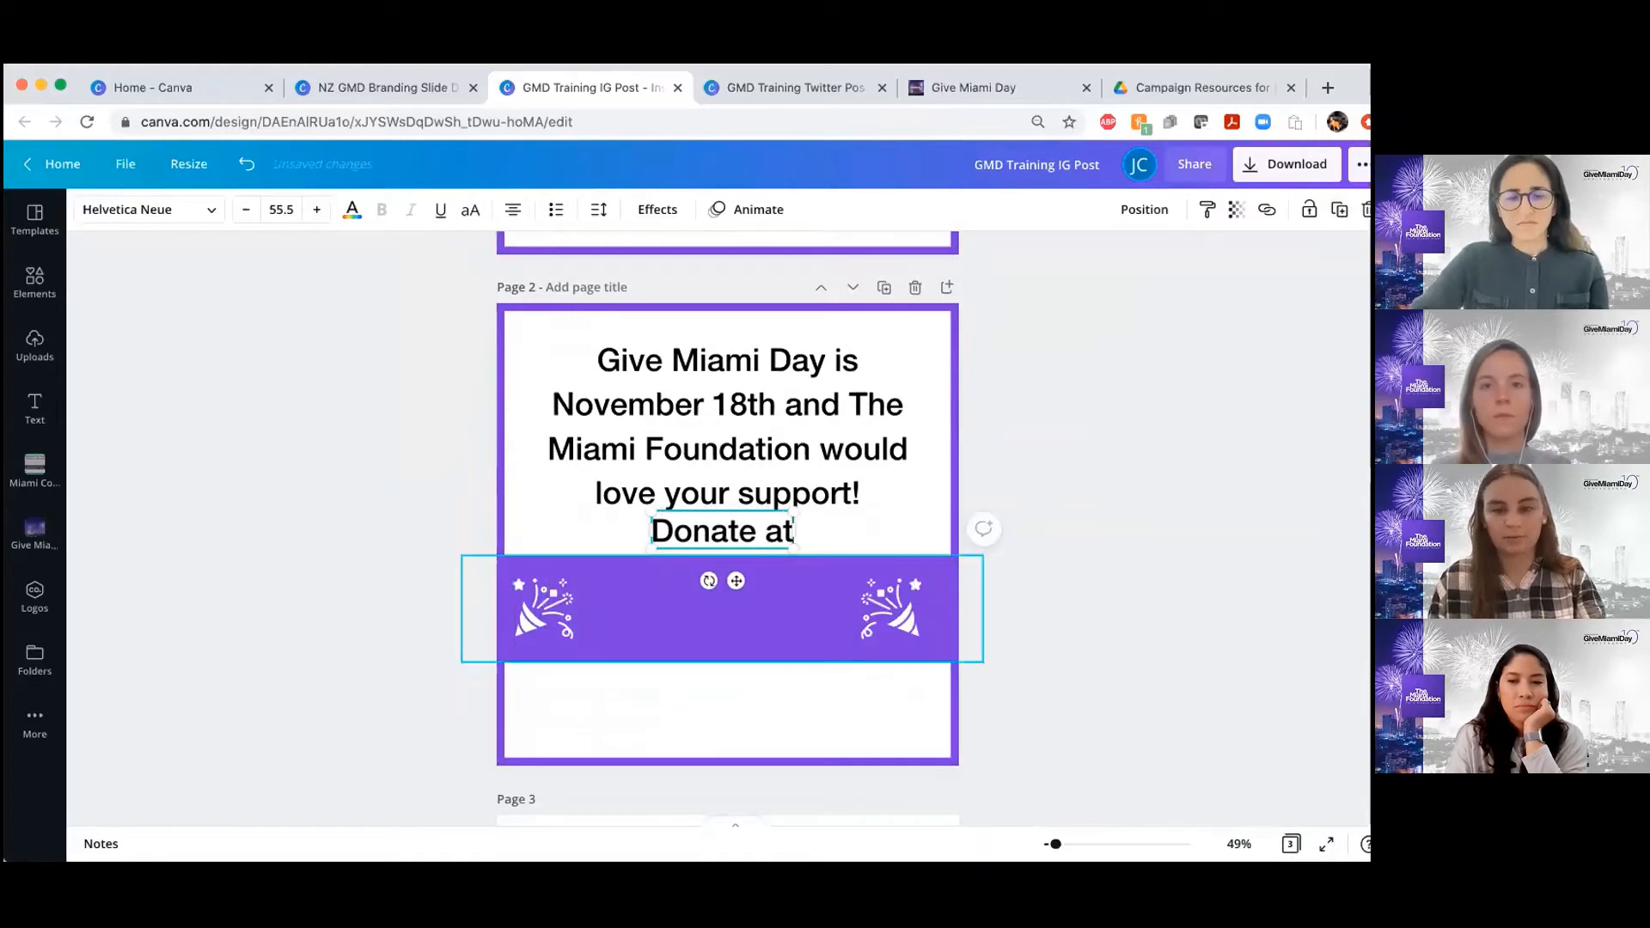
pyautogui.write(' givemiamiday')
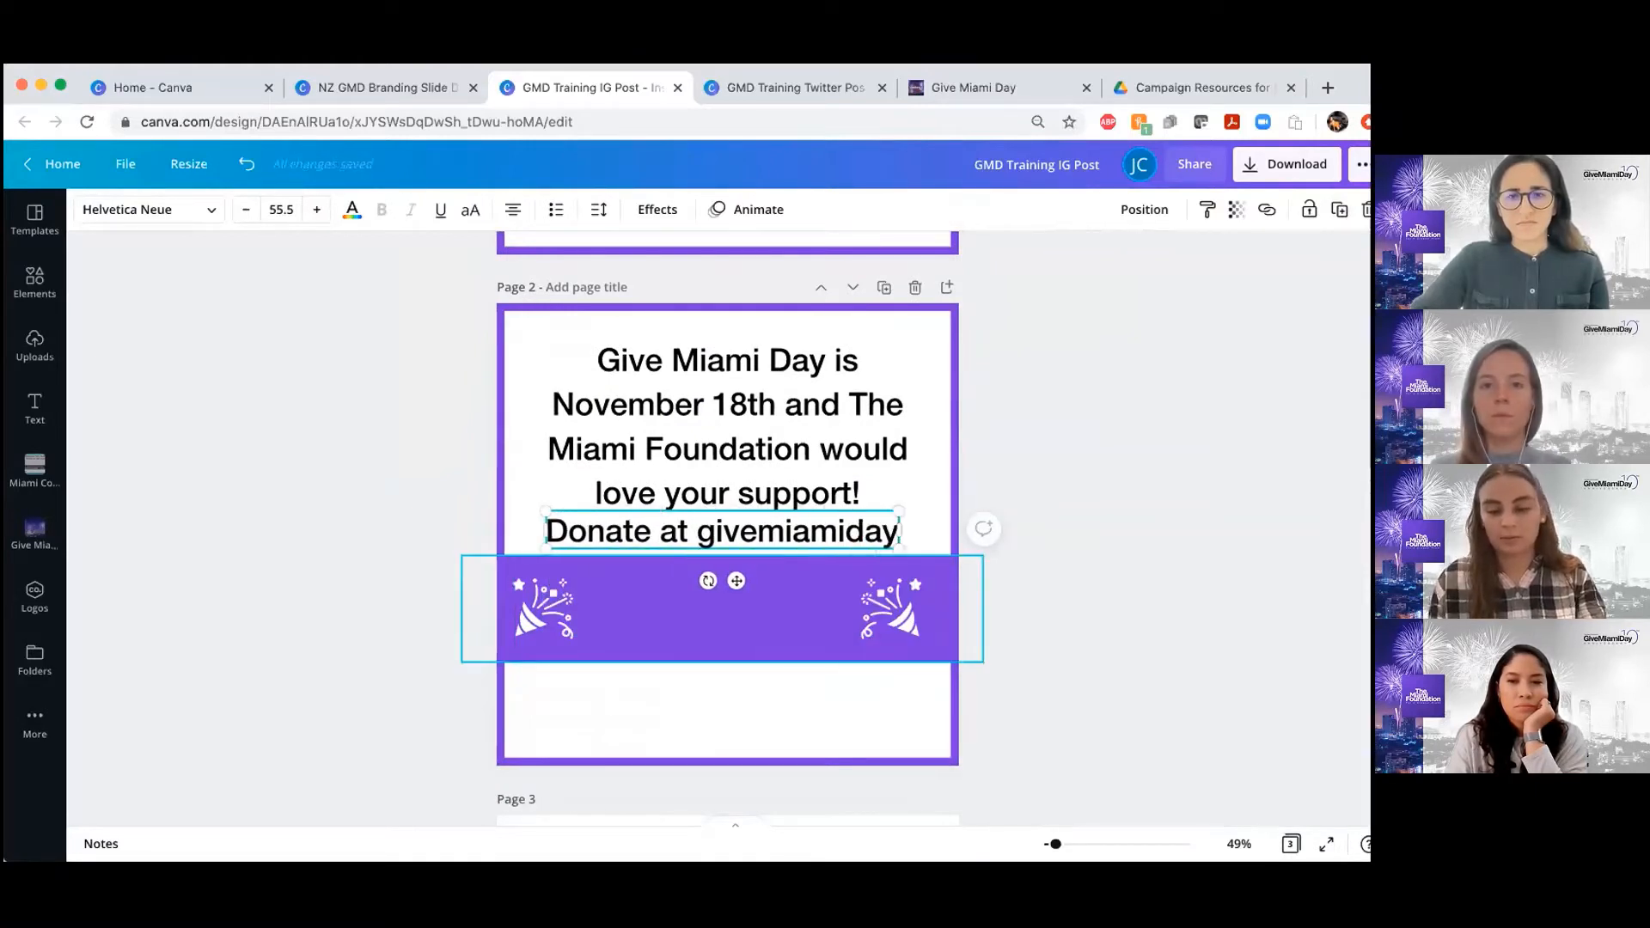
pyautogui.write('.org/')
pyautogui.click(1106, 557)
# Add a colon after "Donate at" on page 2 and break the web address onto a second line
pyautogui.scroll(2, 693, 526)
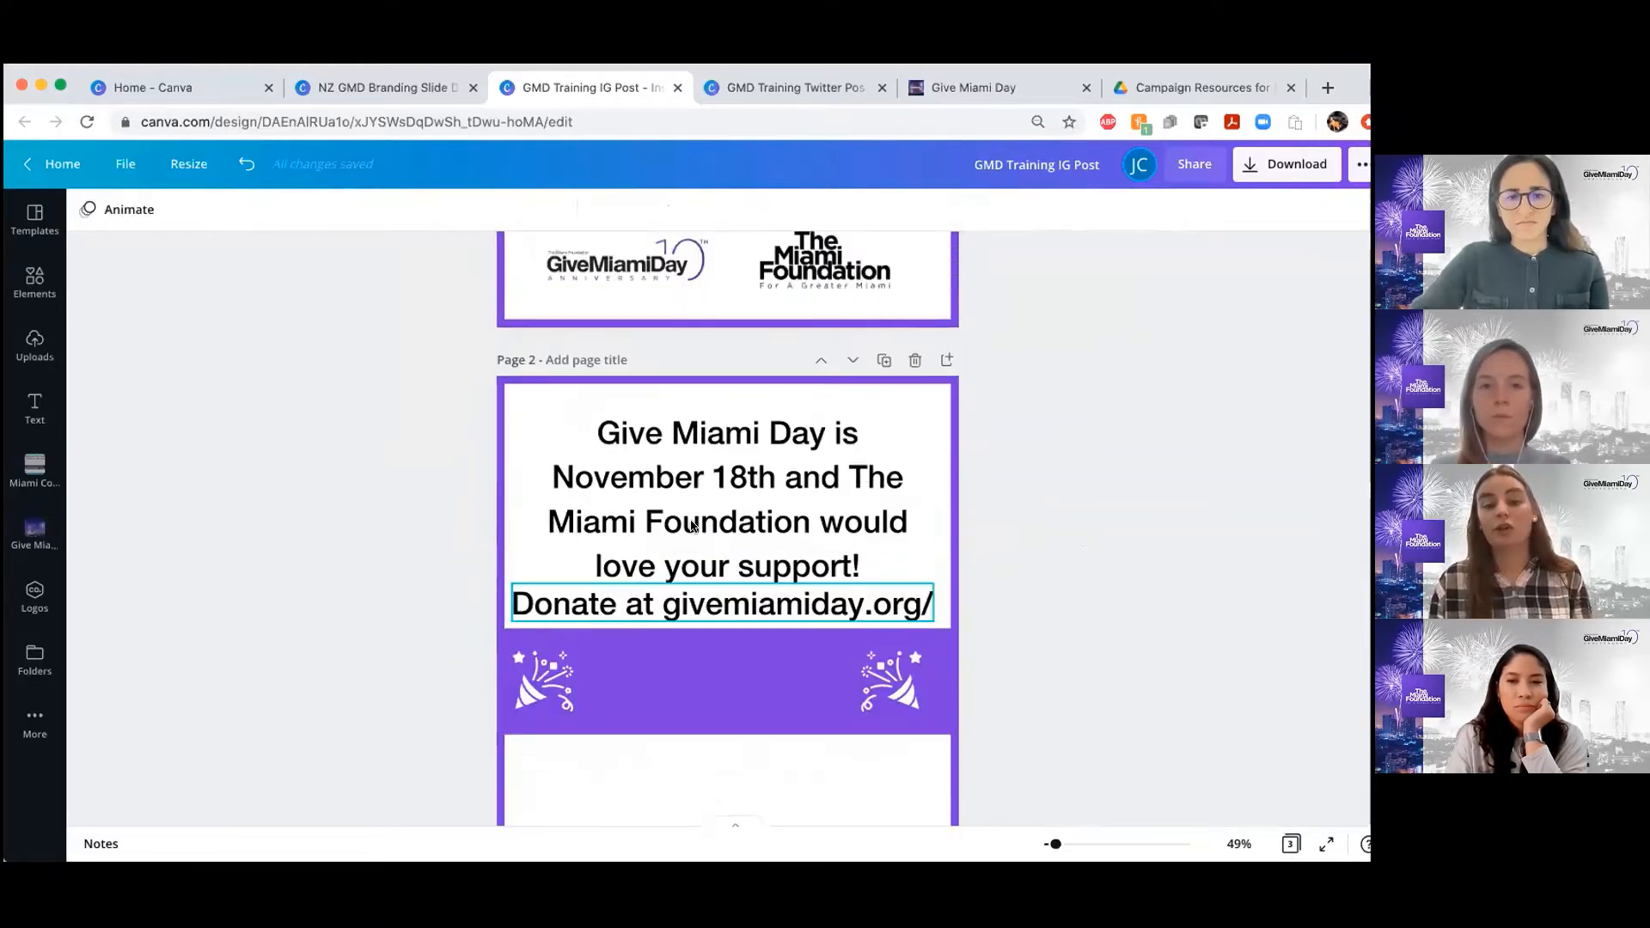
pyautogui.scroll(5, 693, 526)
pyautogui.scroll(-7, 693, 526)
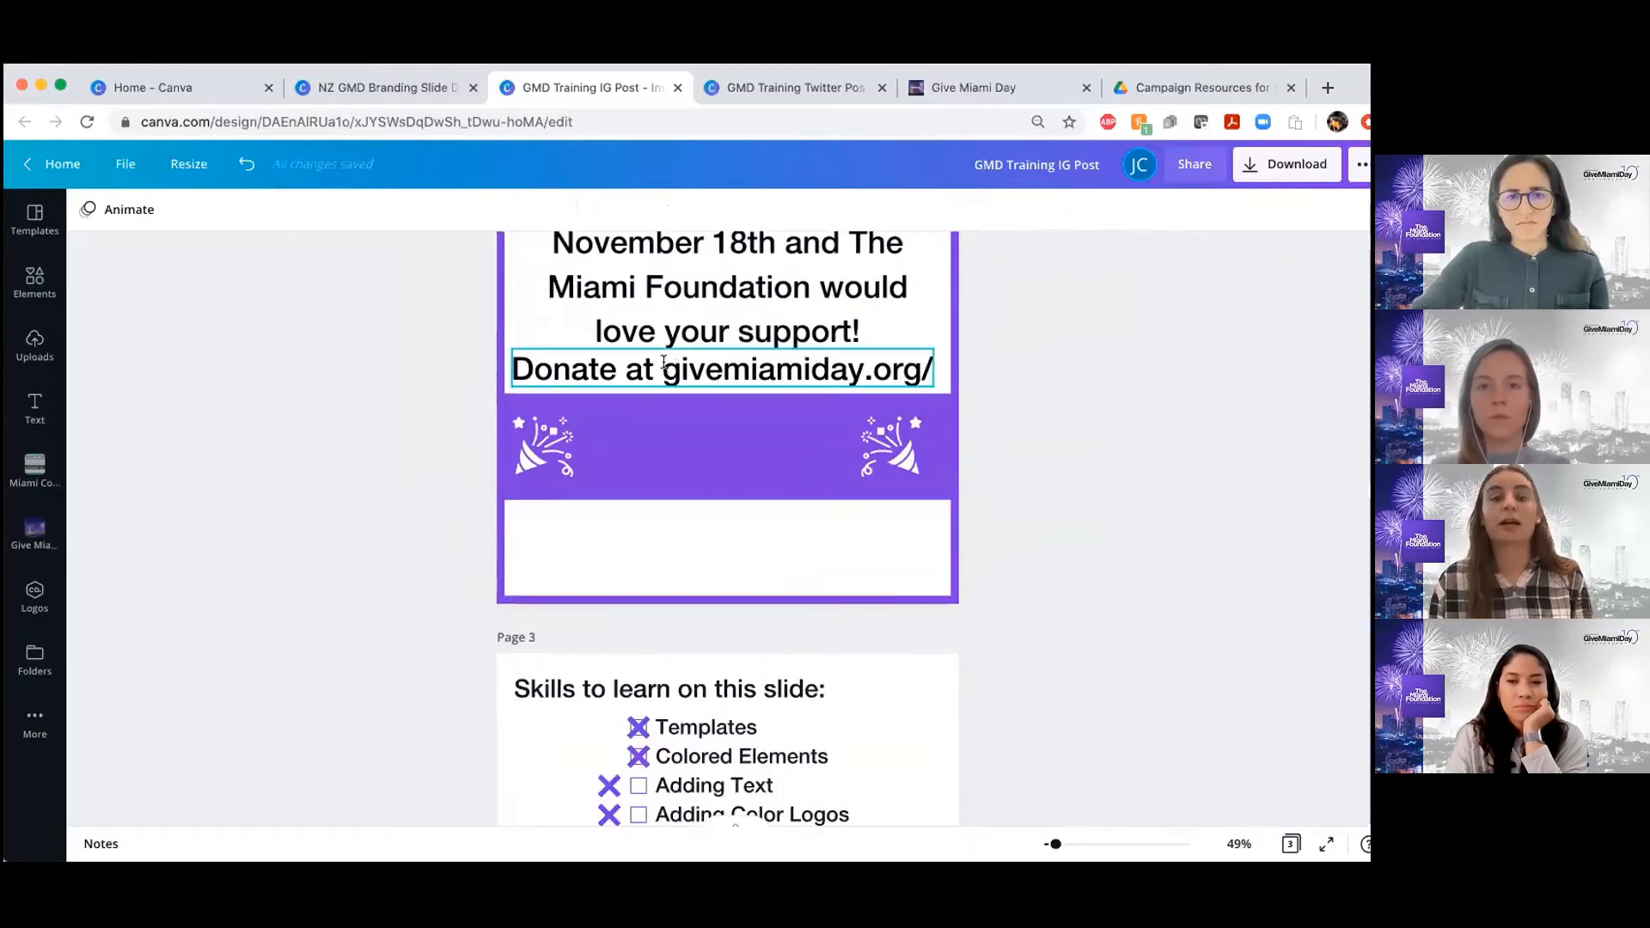
pyautogui.click(663, 362)
pyautogui.press('BackSpace')
pyautogui.write(':')
pyautogui.press('Return')
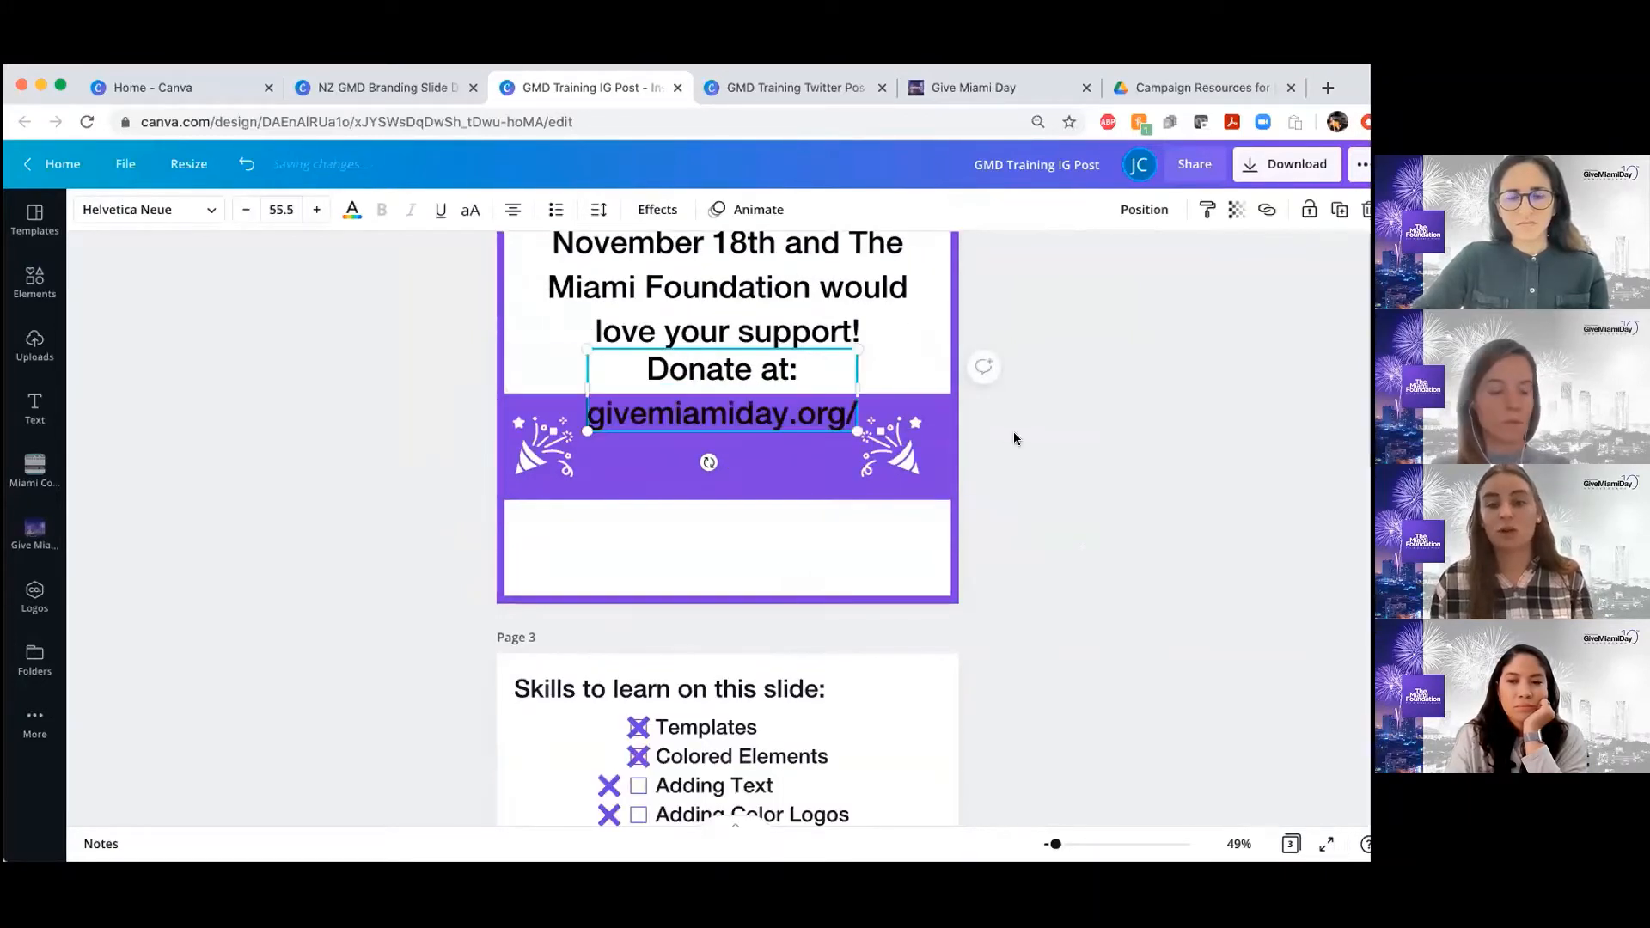
pyautogui.click(1013, 438)
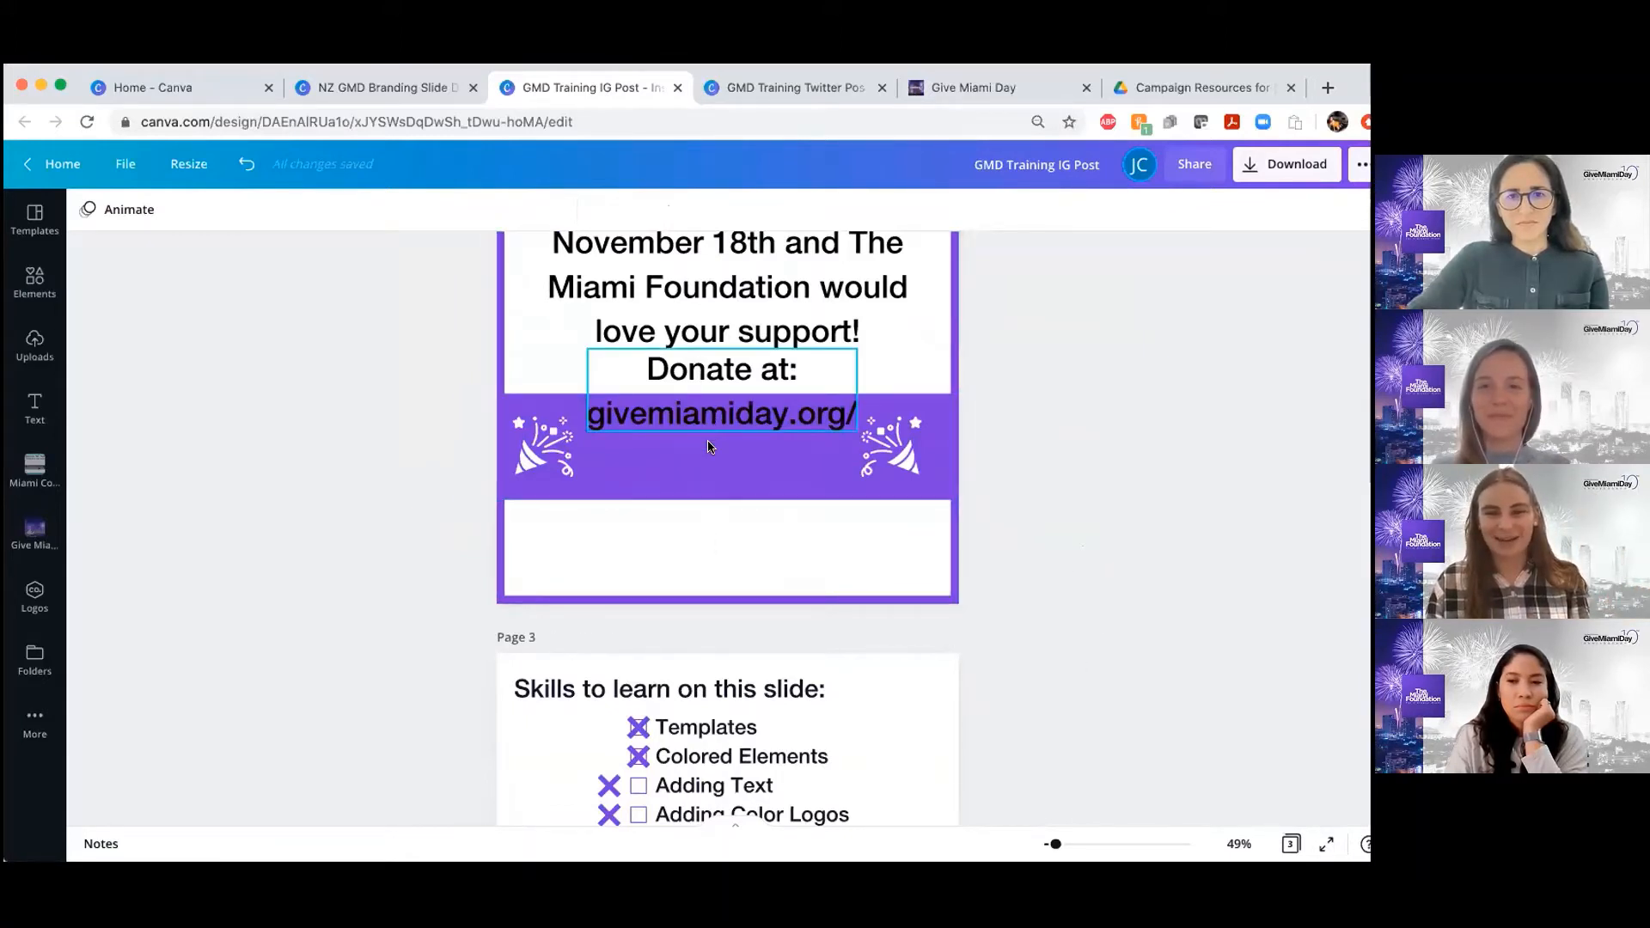
# Move the donate text down onto the purple banner and change its color to white
pyautogui.moveTo(708, 409); pyautogui.dragTo(708, 467)
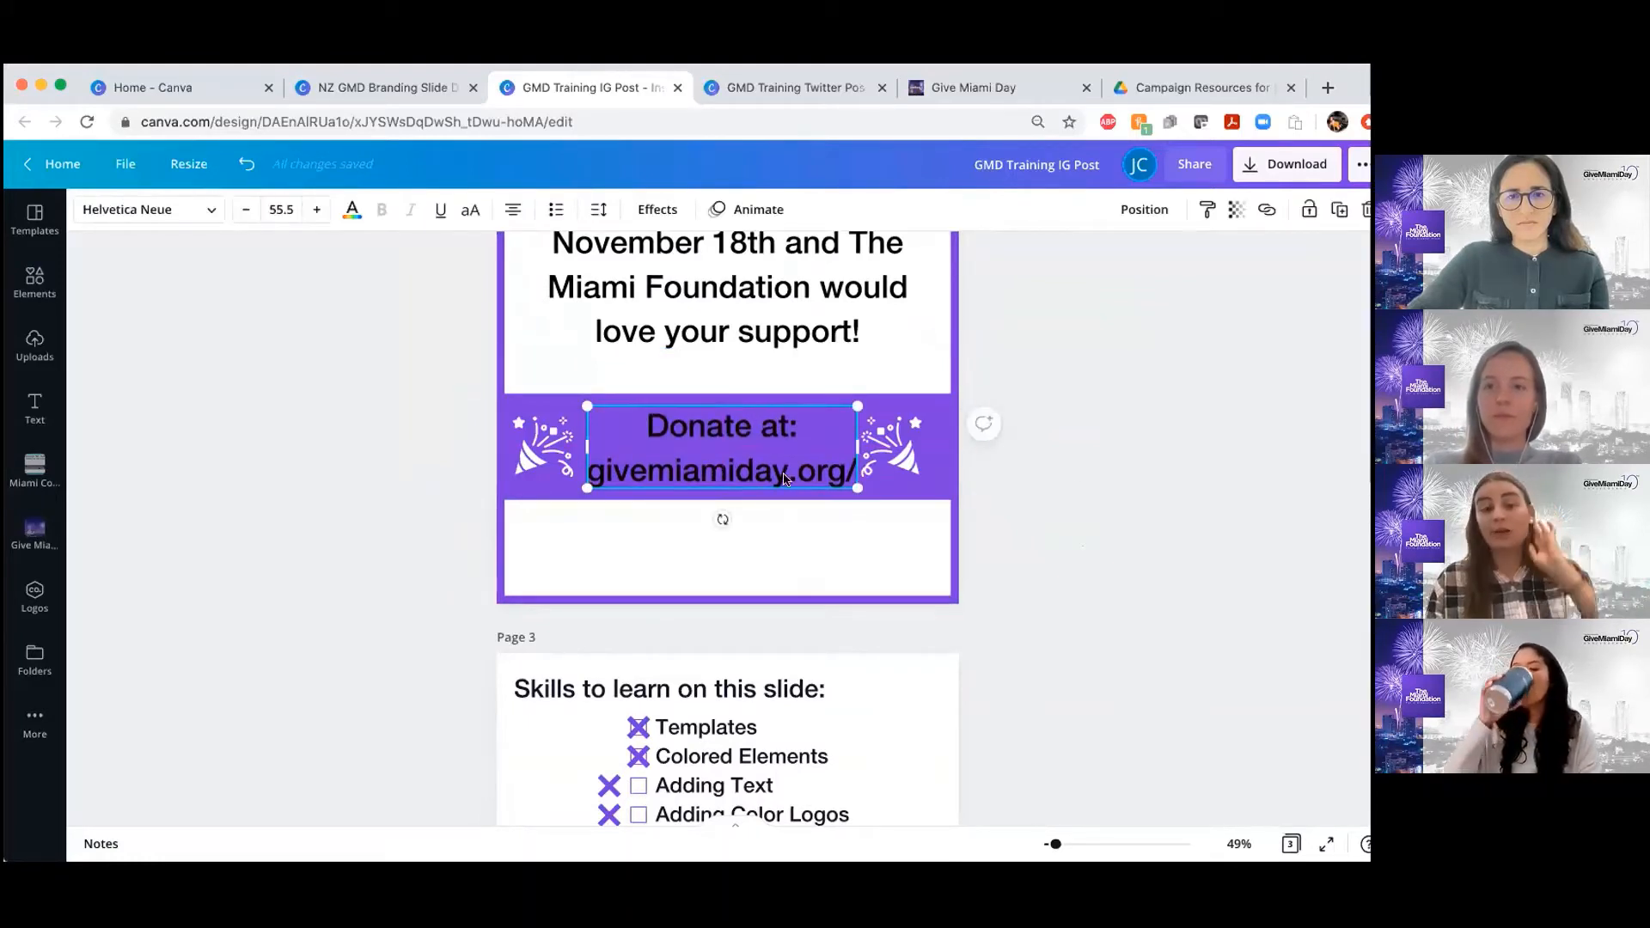
pyautogui.click(1071, 468)
pyautogui.scroll(5, 1071, 469)
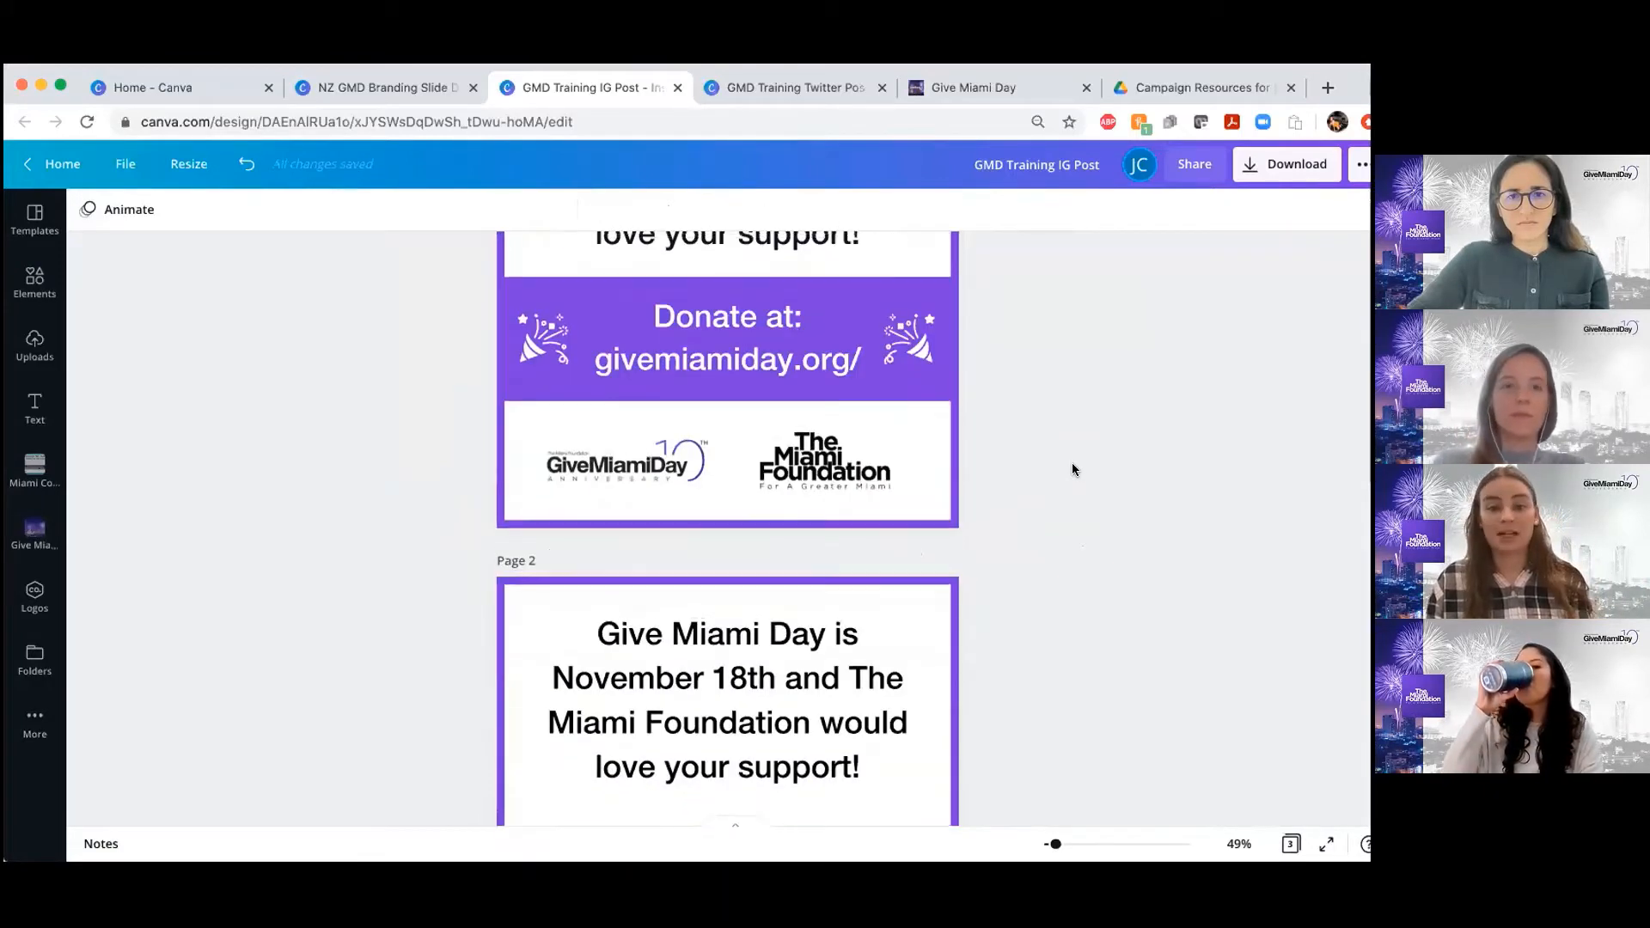
pyautogui.scroll(-4, 1042, 473)
pyautogui.click(726, 550)
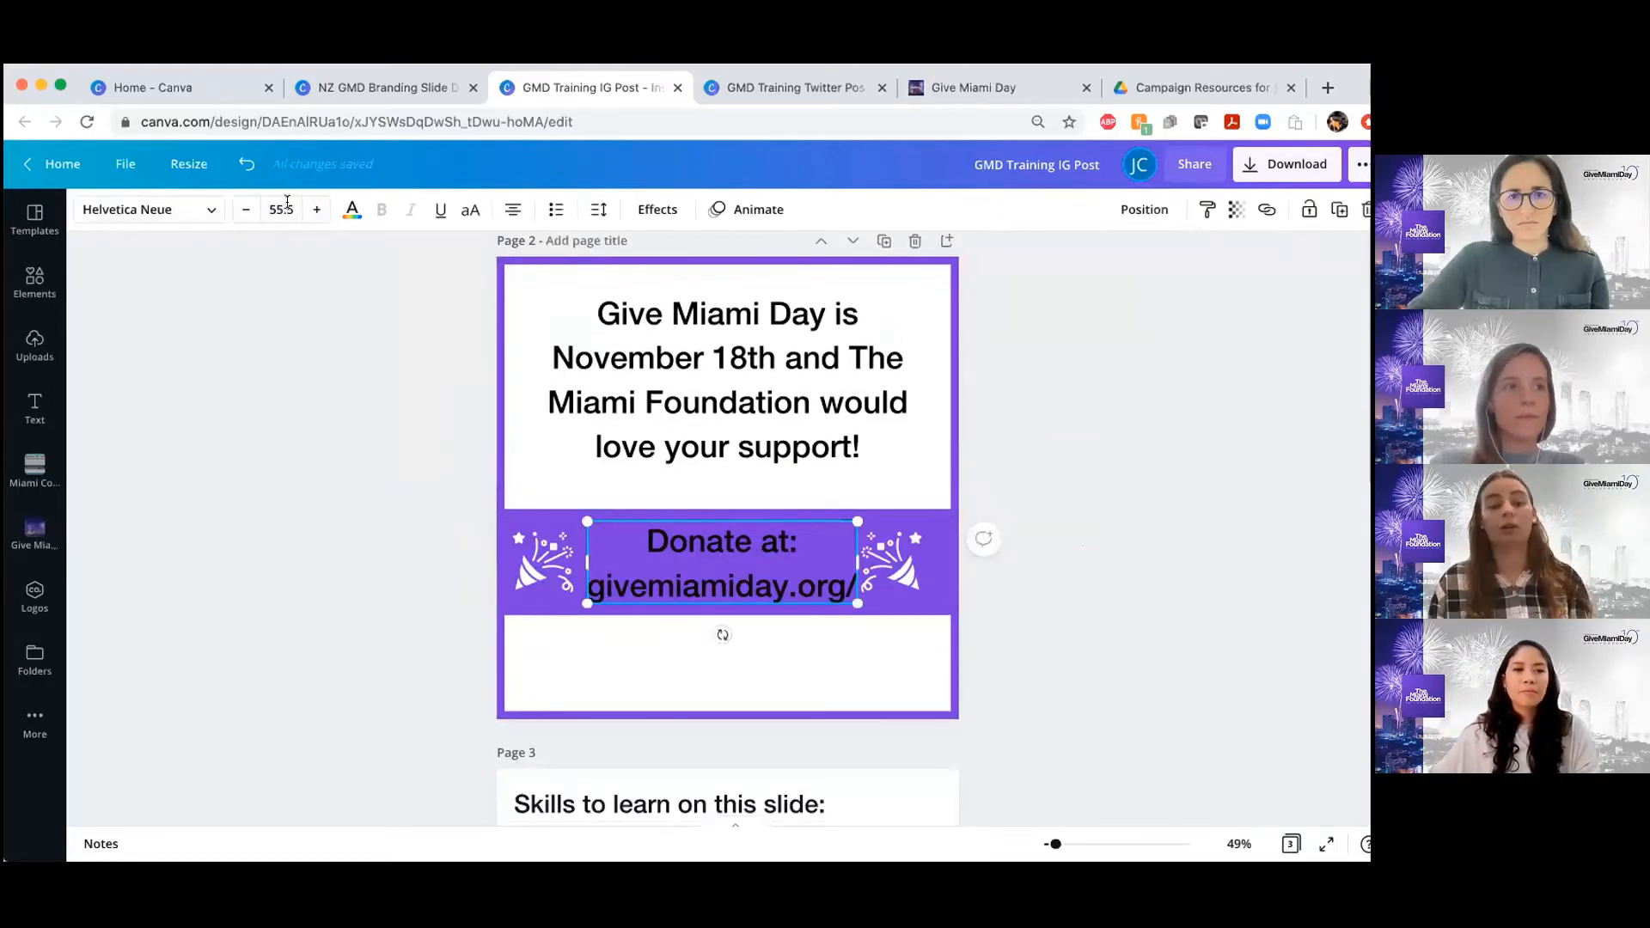
pyautogui.click(351, 209)
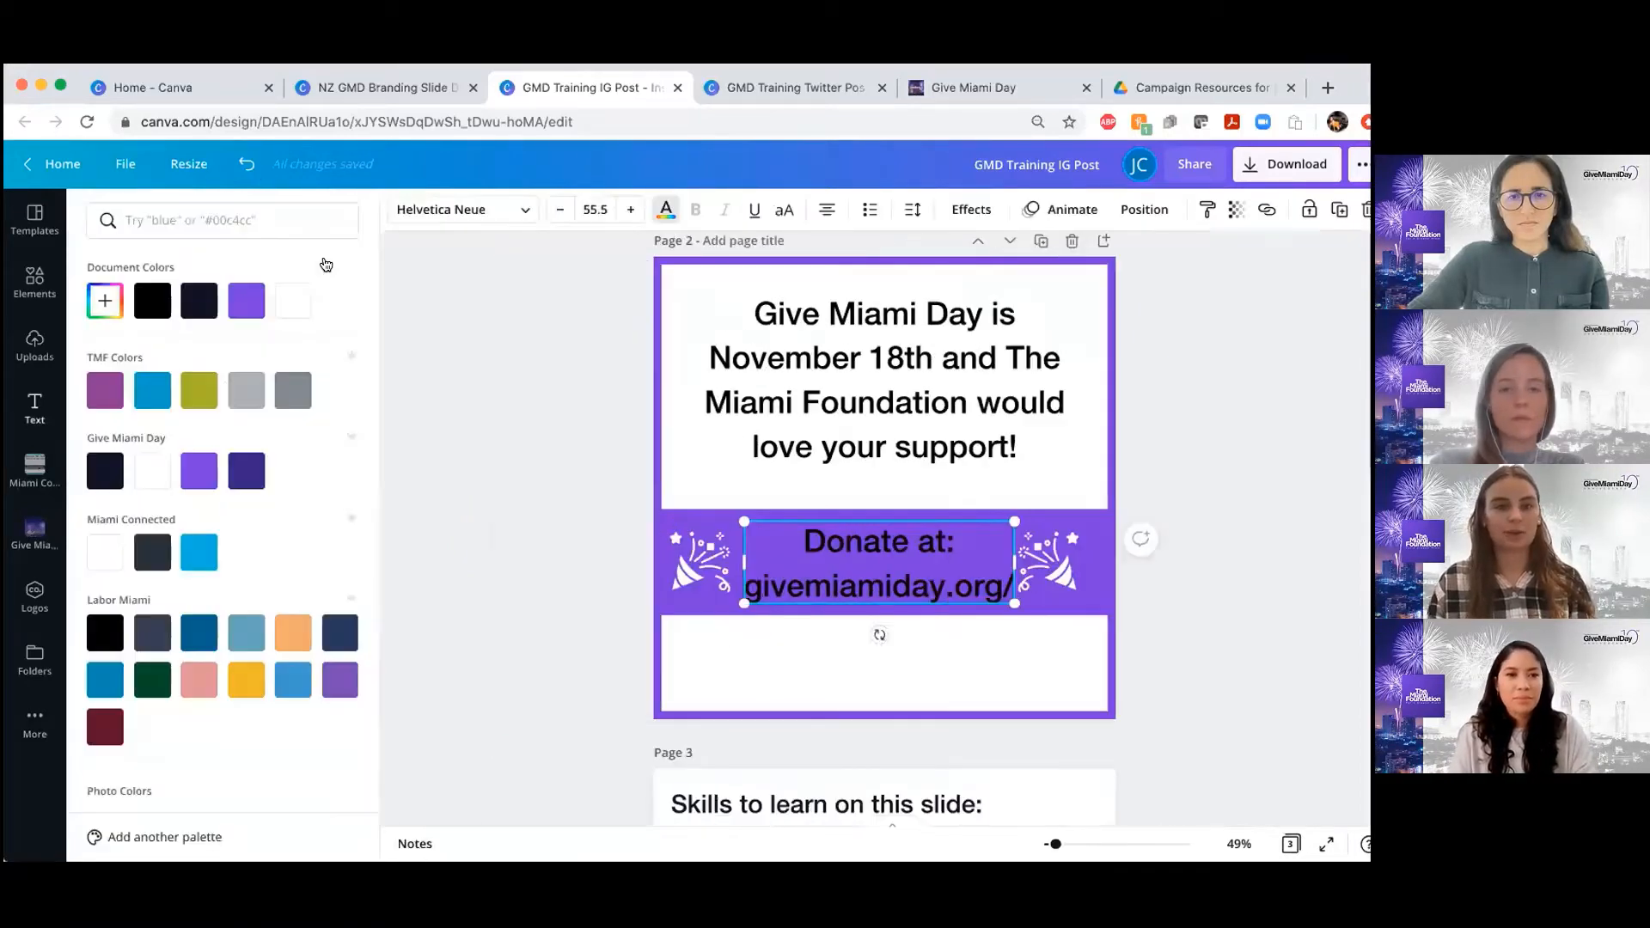
pyautogui.click(288, 312)
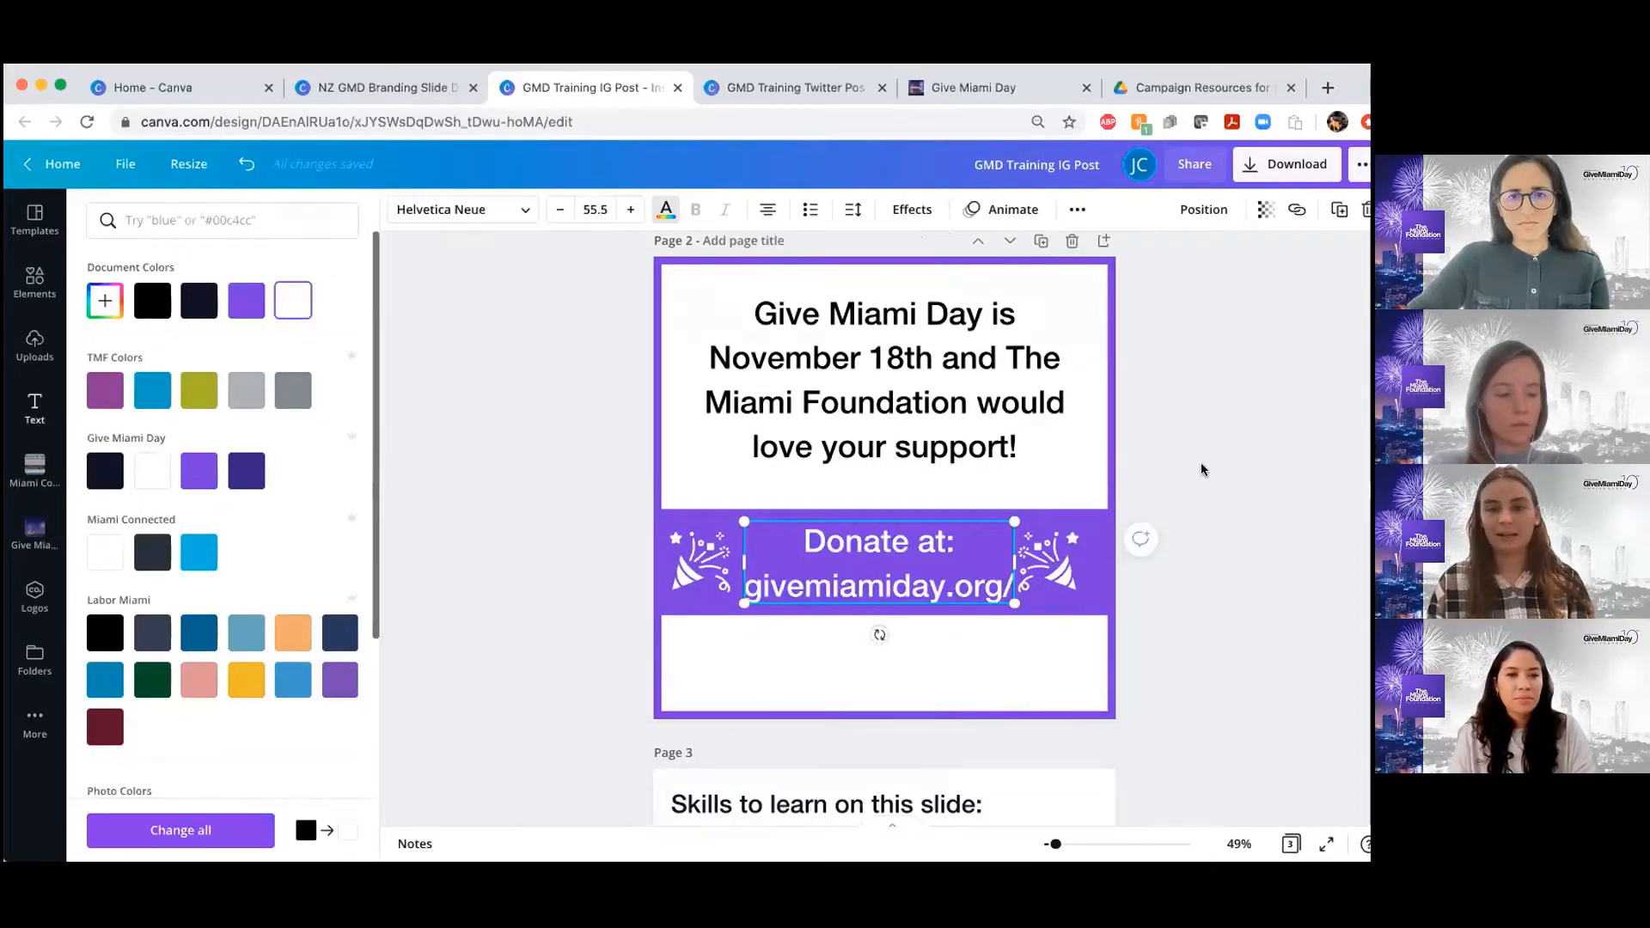
# Try underlining the donate text on the banner, and undo the underline
pyautogui.click(716, 583)
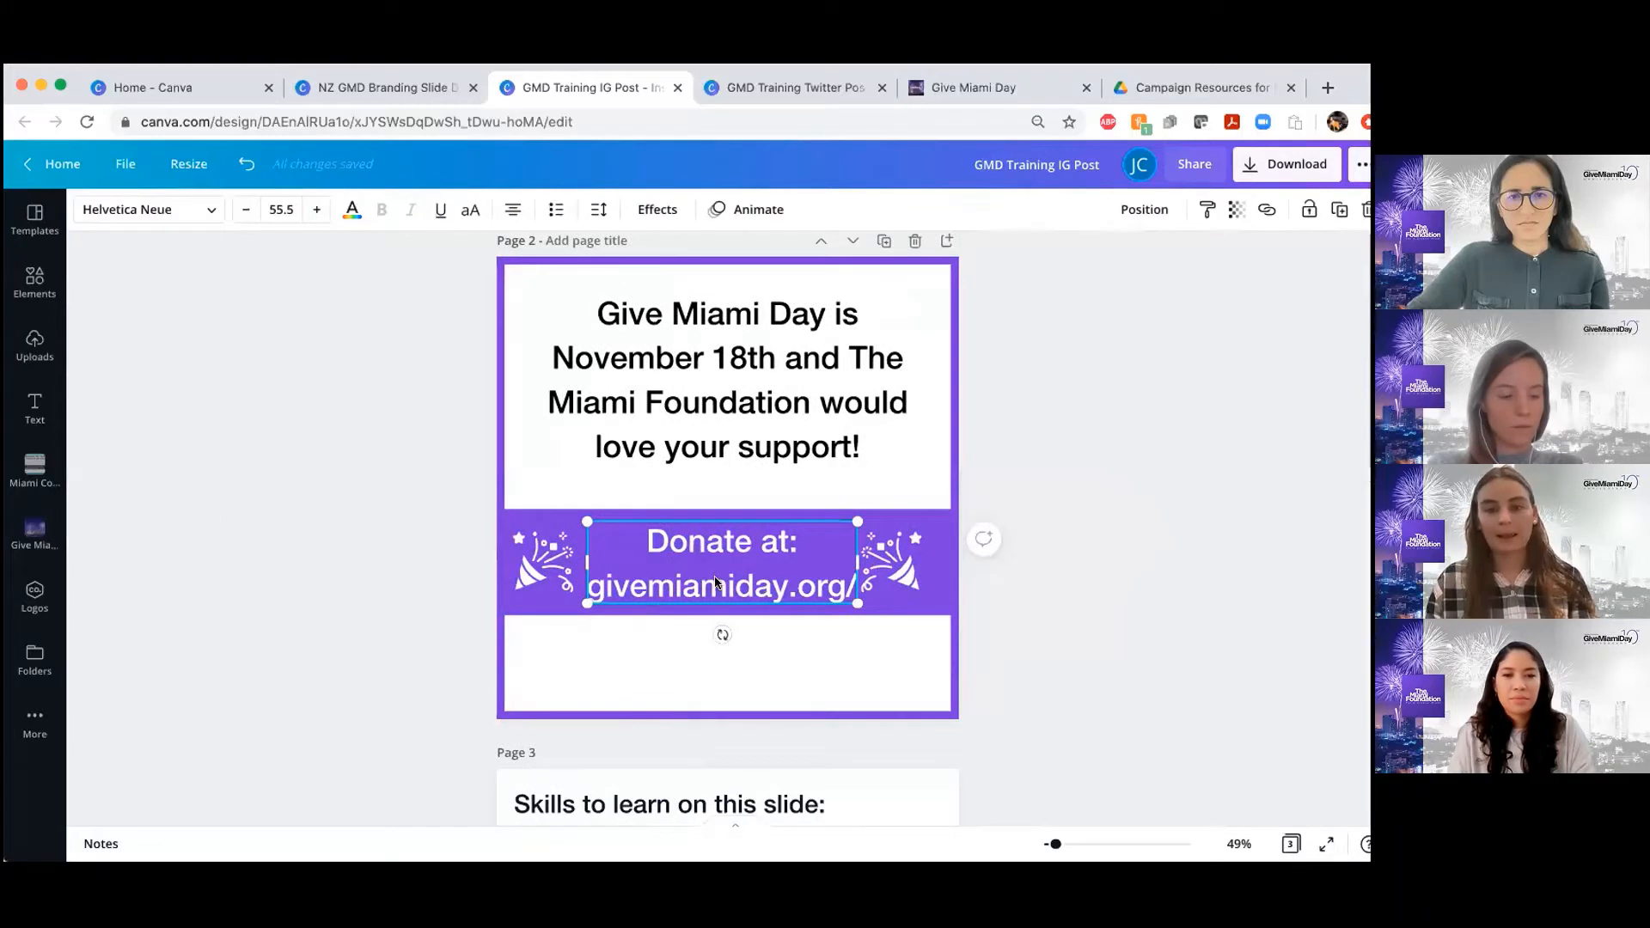
pyautogui.click(439, 213)
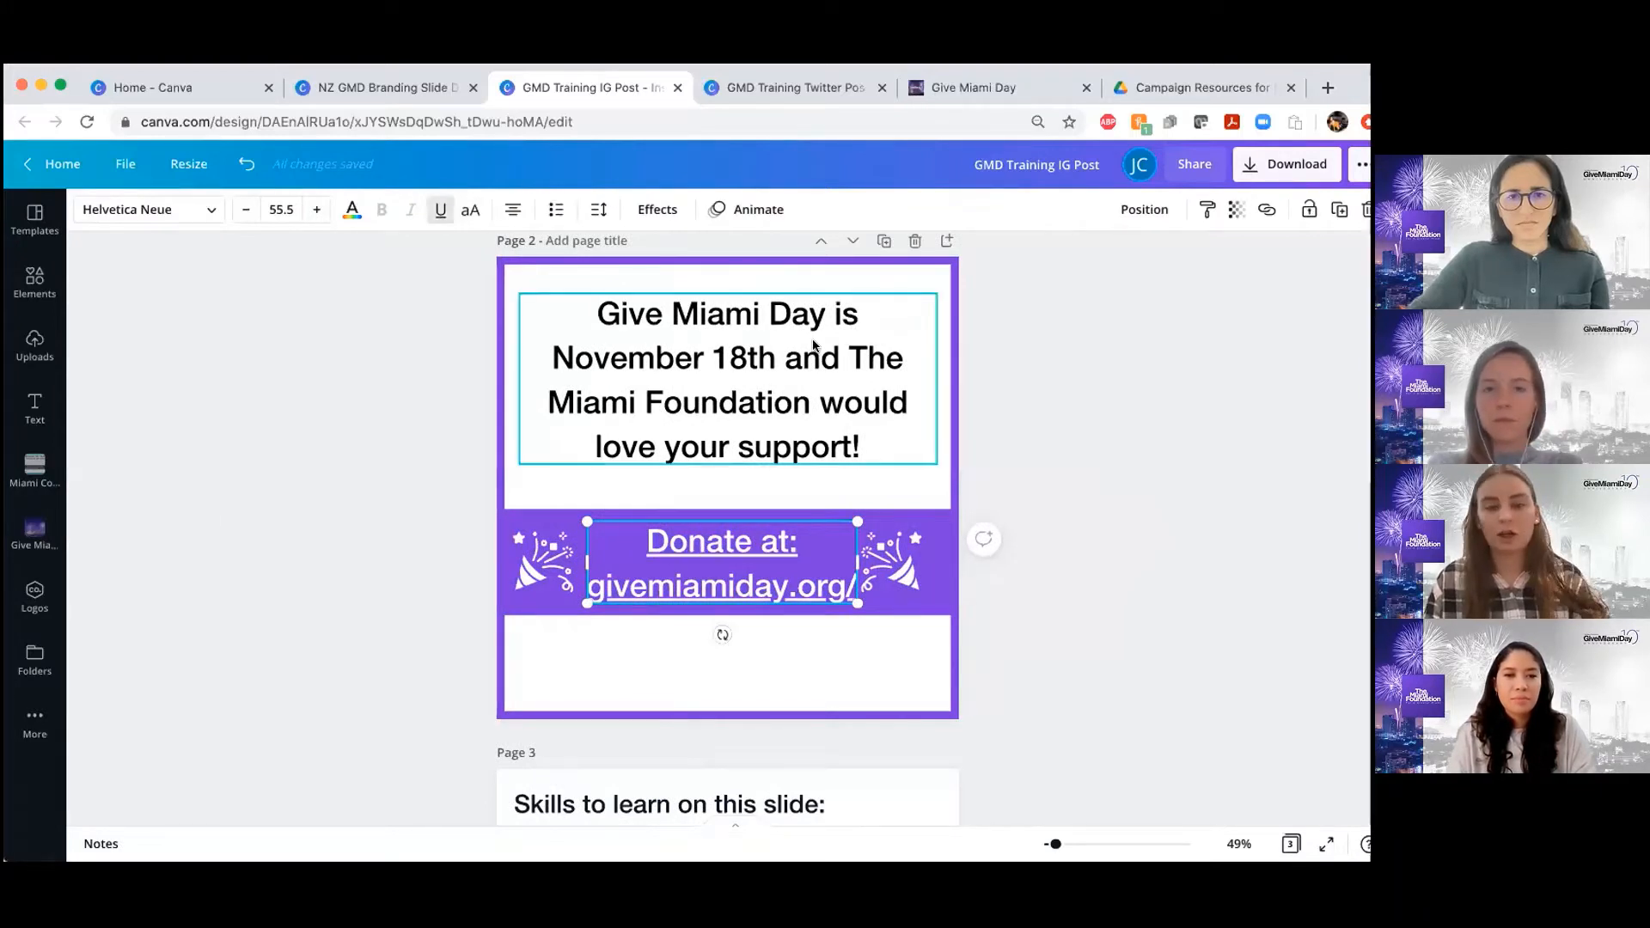
pyautogui.press('super+z')
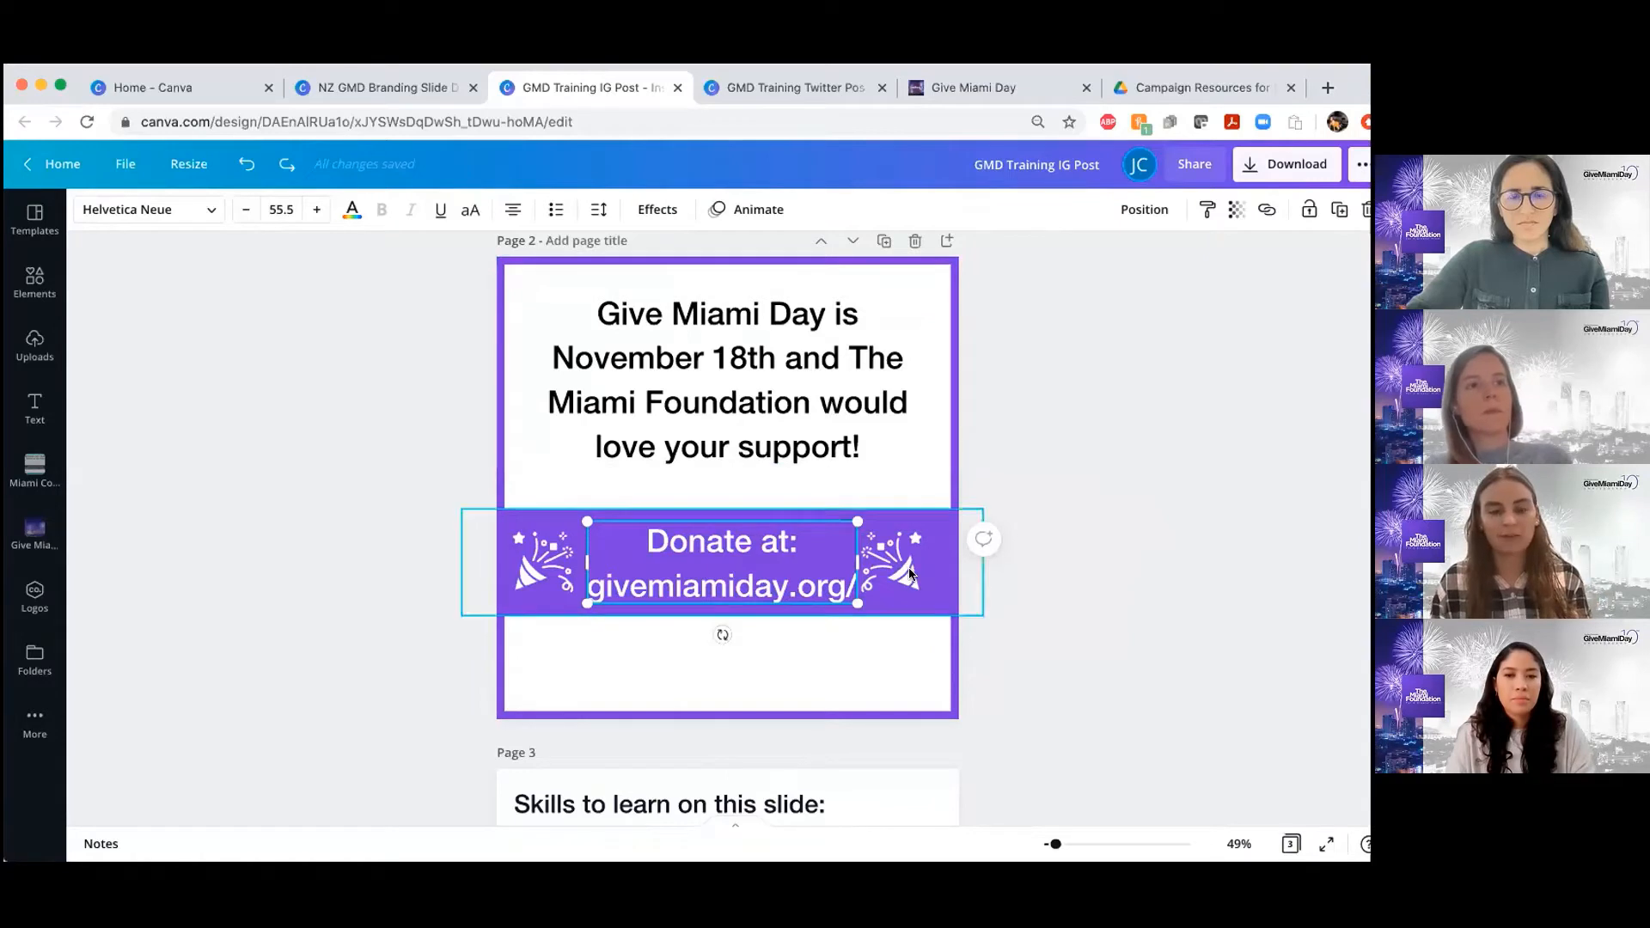
# Switch the donate text on the page 2 banner to uppercase
pyautogui.scroll(-1, 911, 571)
pyautogui.scroll(1, 910, 571)
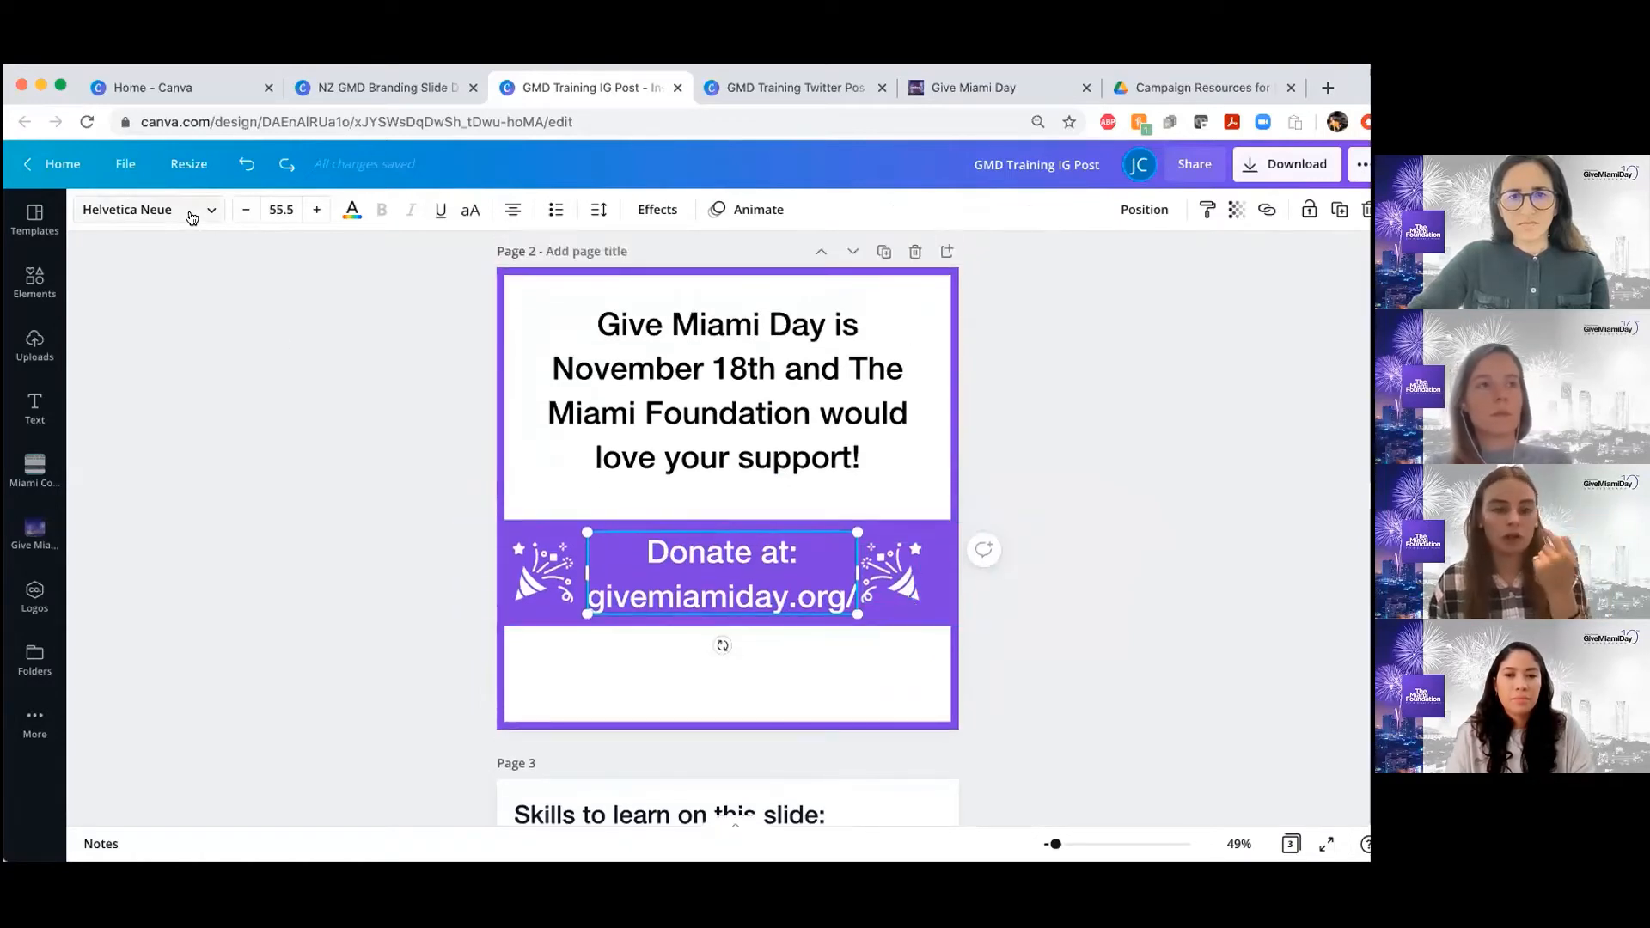
pyautogui.click(470, 210)
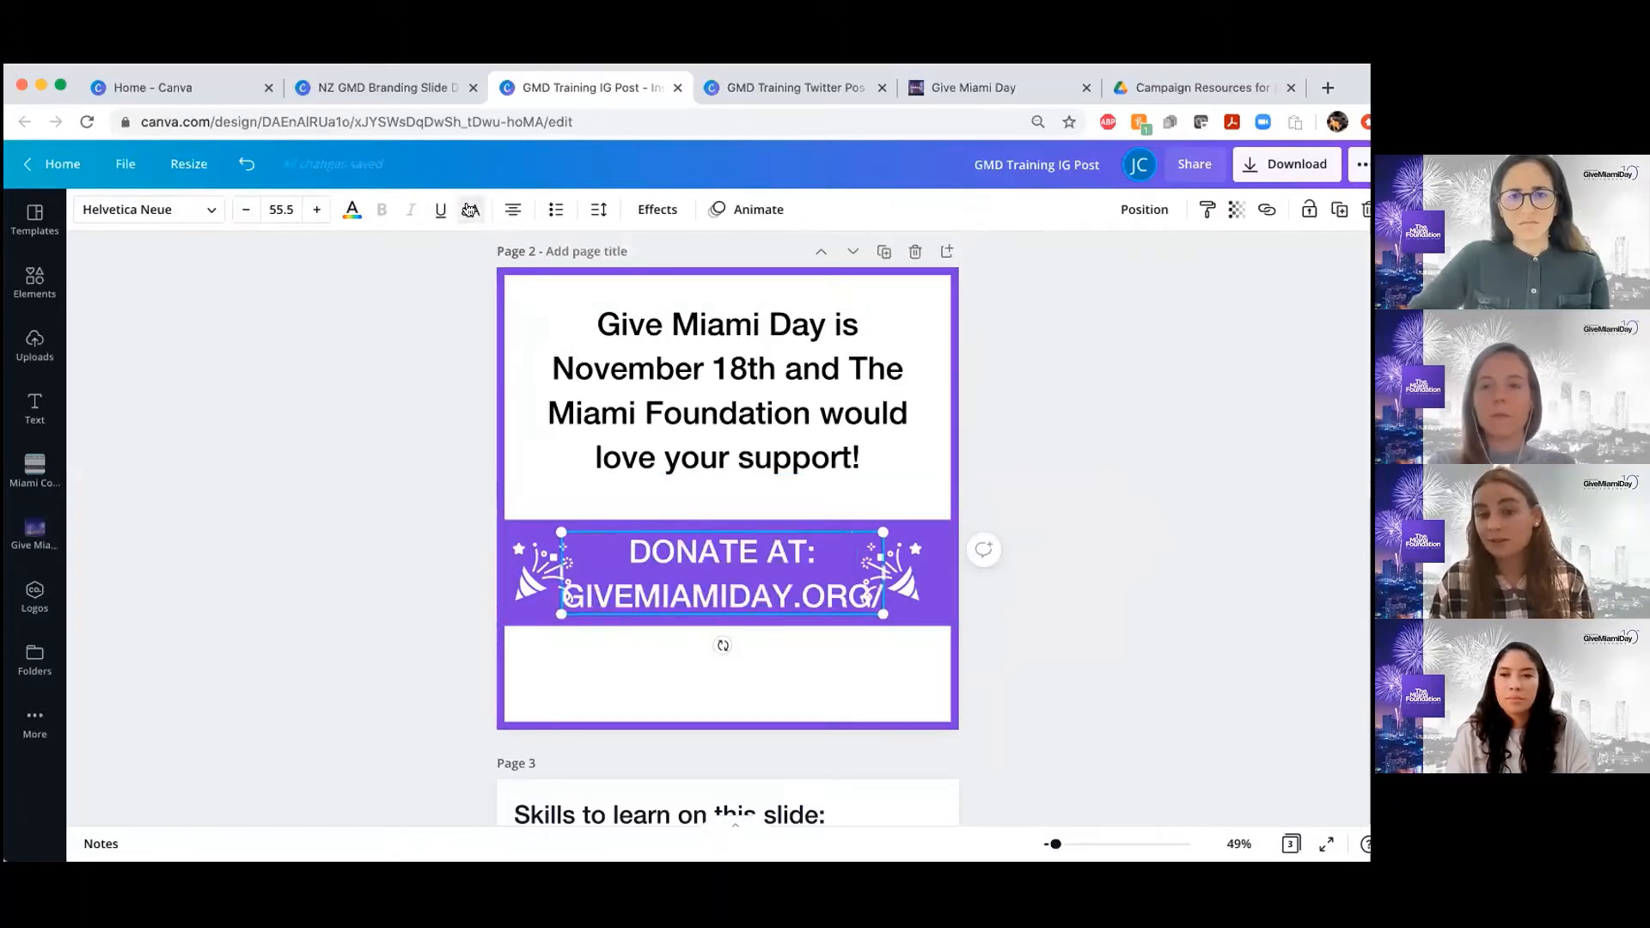
# Turn off uppercase for the donate text on the page 2 banner, and cycle its alignment through left and right back to center
pyautogui.click(470, 210)
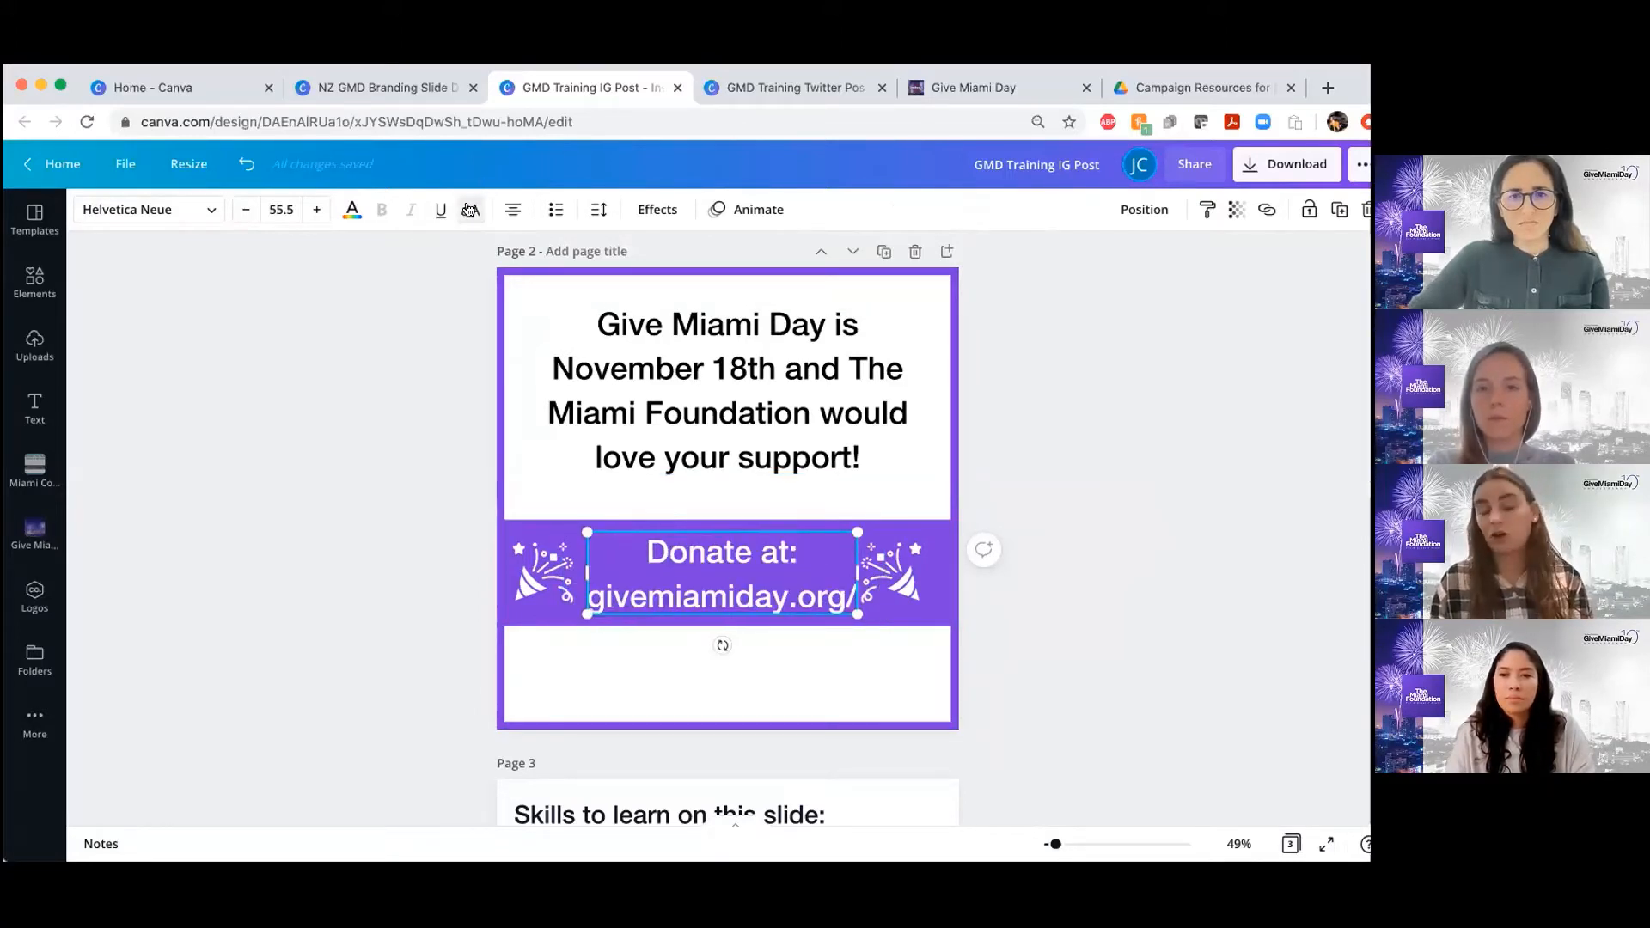
pyautogui.click(516, 215)
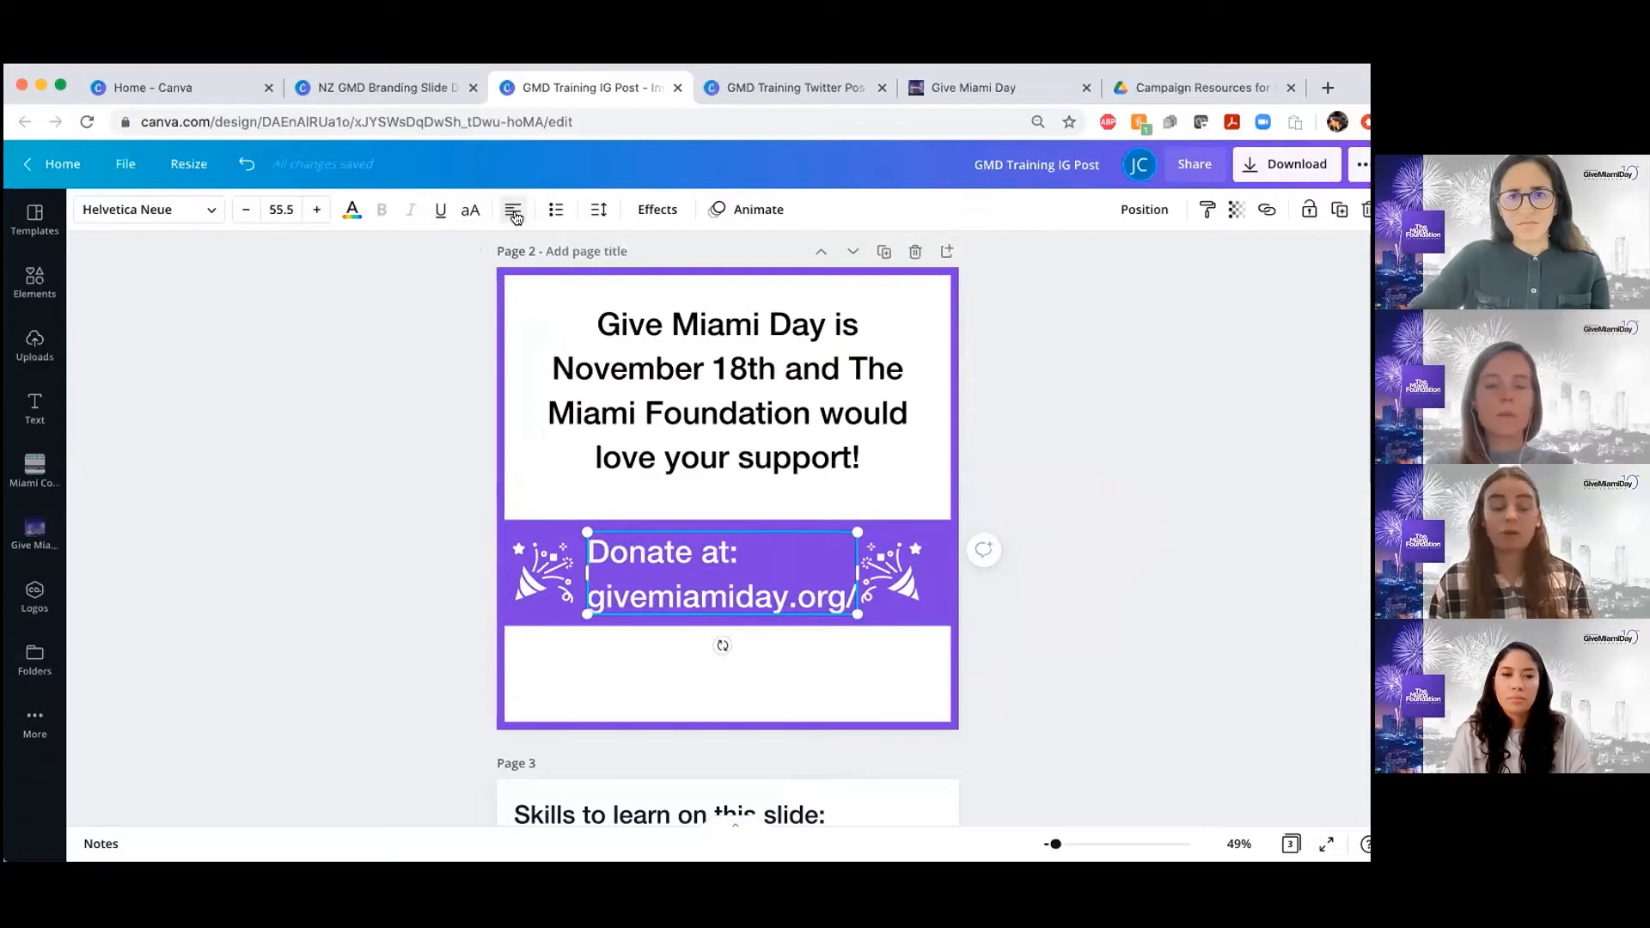
pyautogui.click(507, 216)
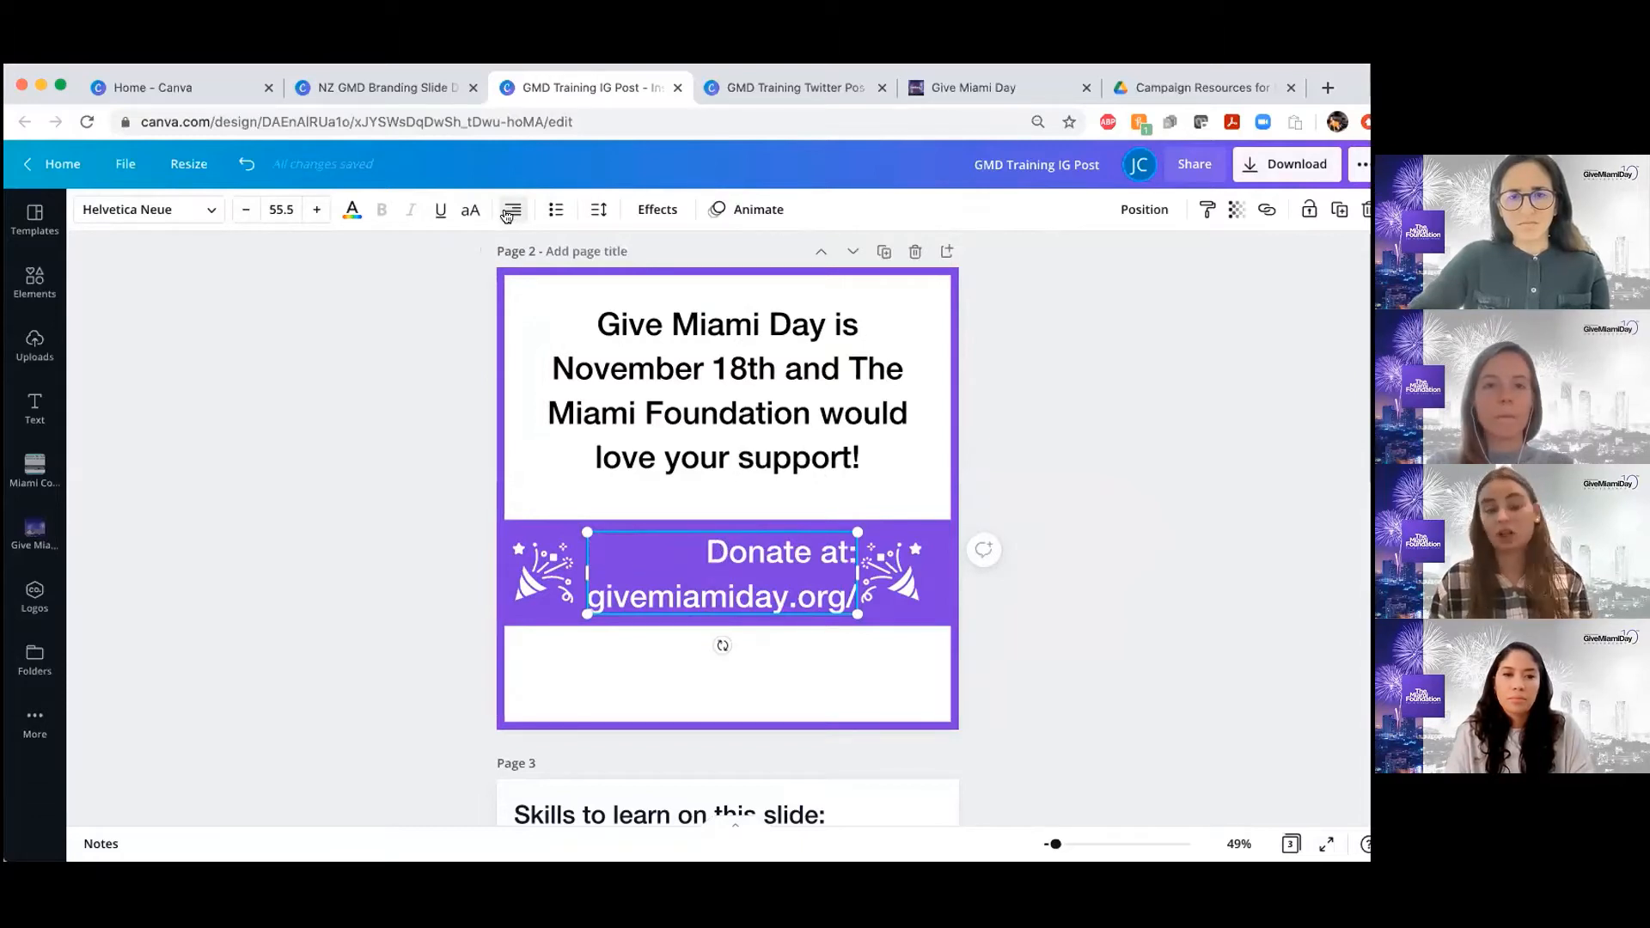
pyautogui.click(507, 216)
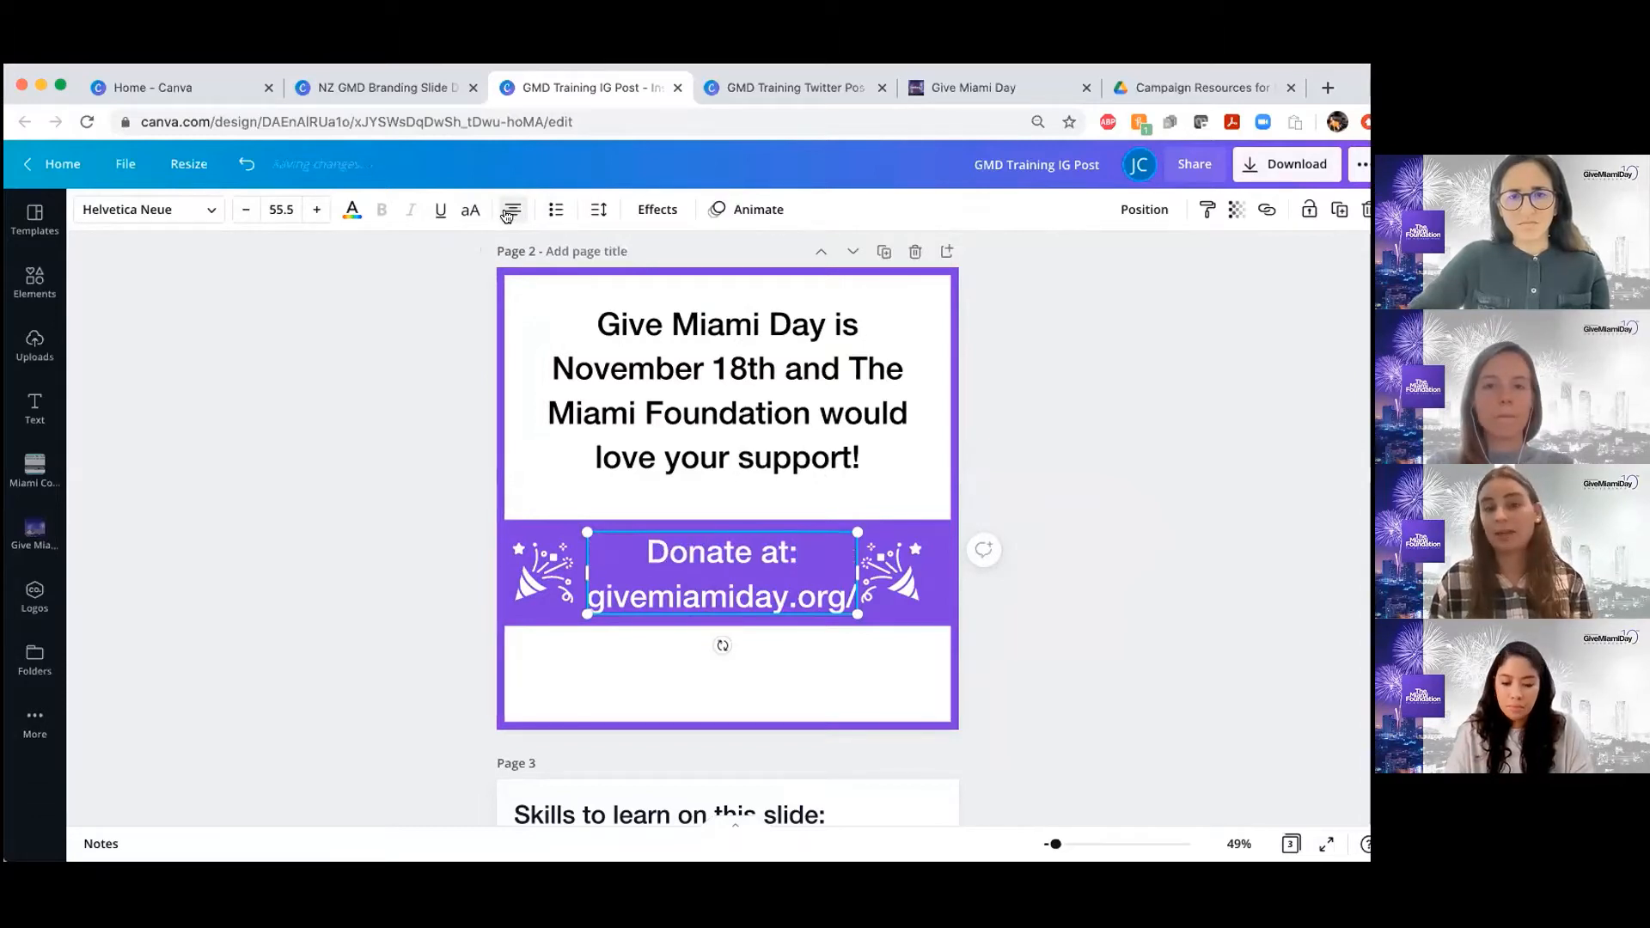
pyautogui.click(1042, 554)
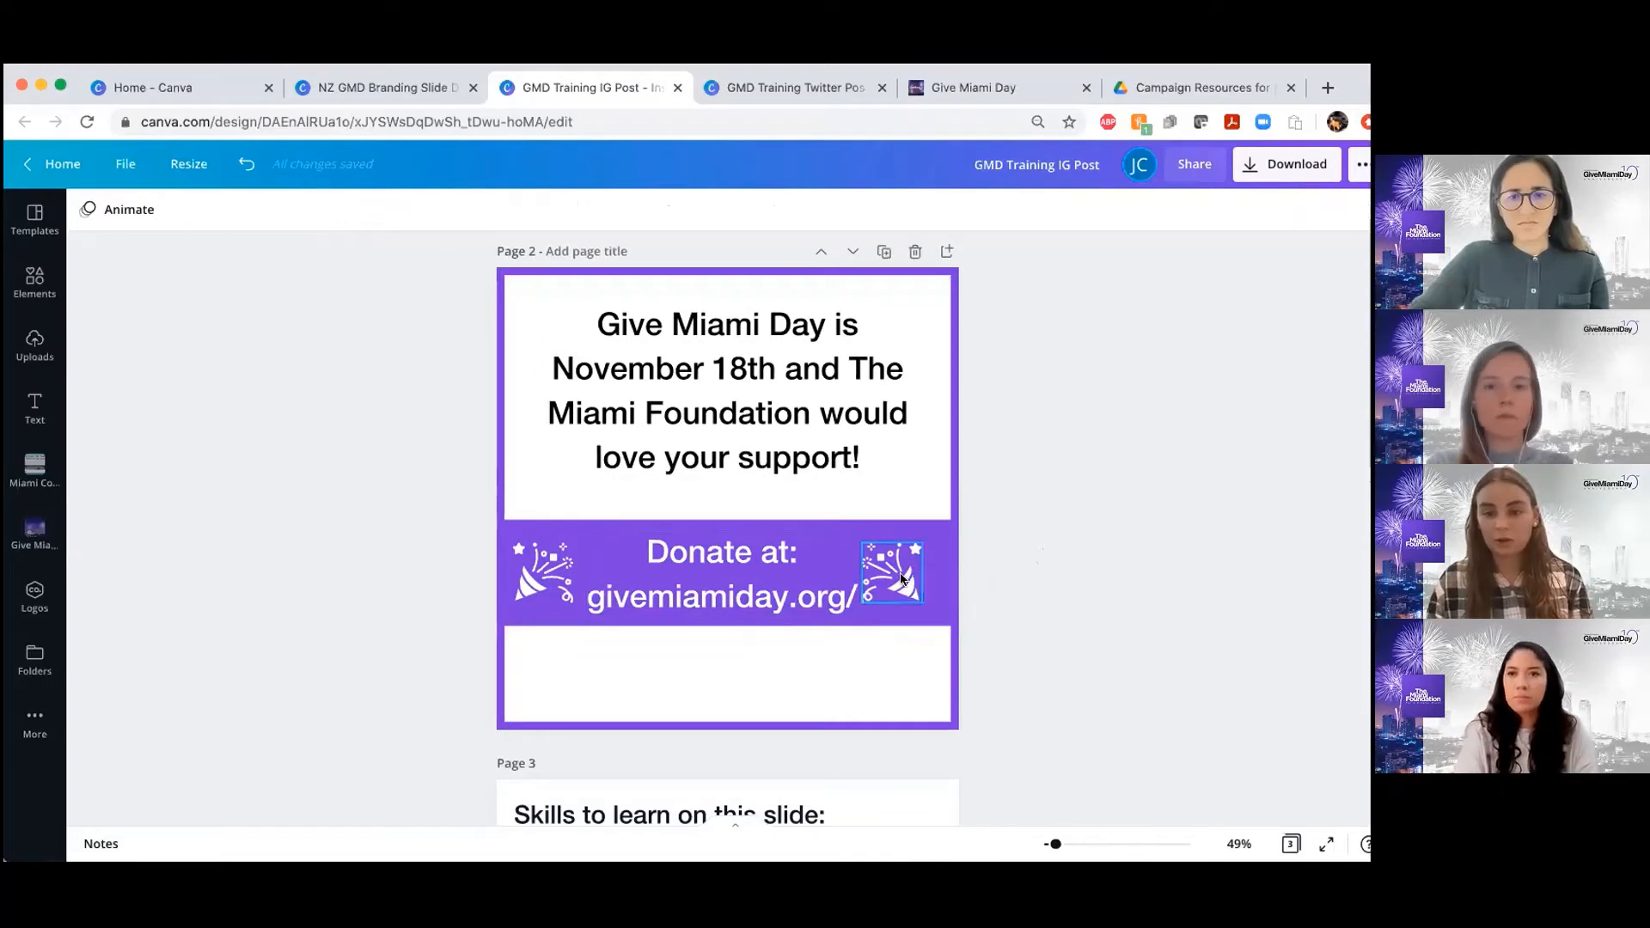
# Move the two party popper graphics on the page 2 banner slightly outward, away from the donate text
pyautogui.click(894, 576)
pyautogui.click(1340, 213)
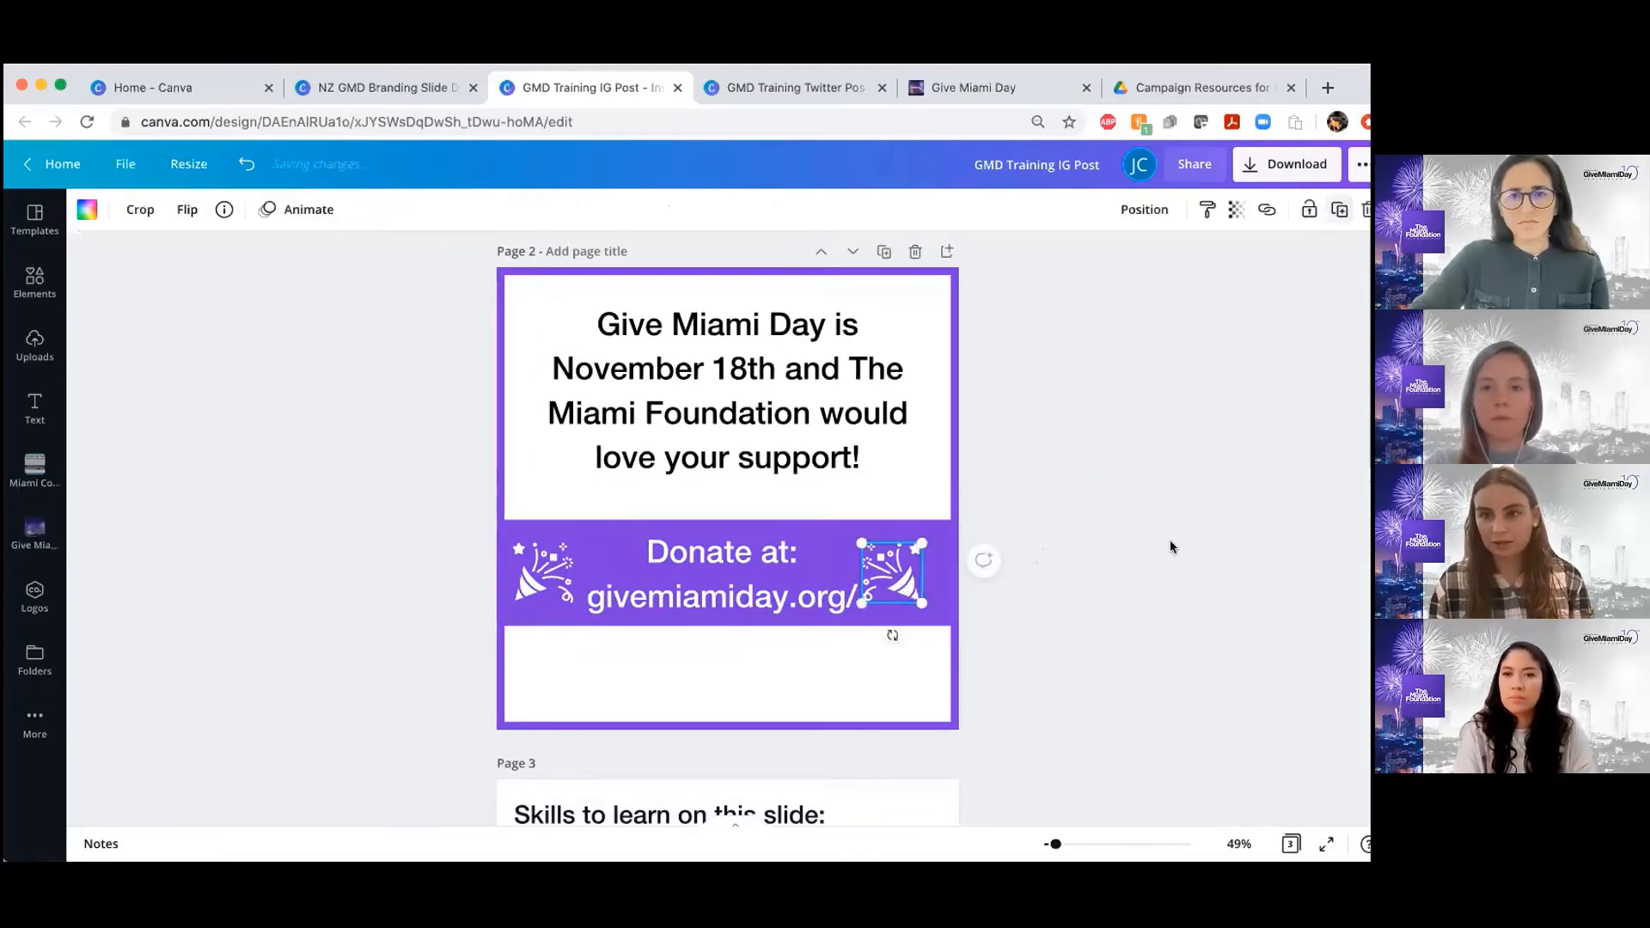
pyautogui.click(1171, 546)
pyautogui.moveTo(880, 575); pyautogui.dragTo(896, 574)
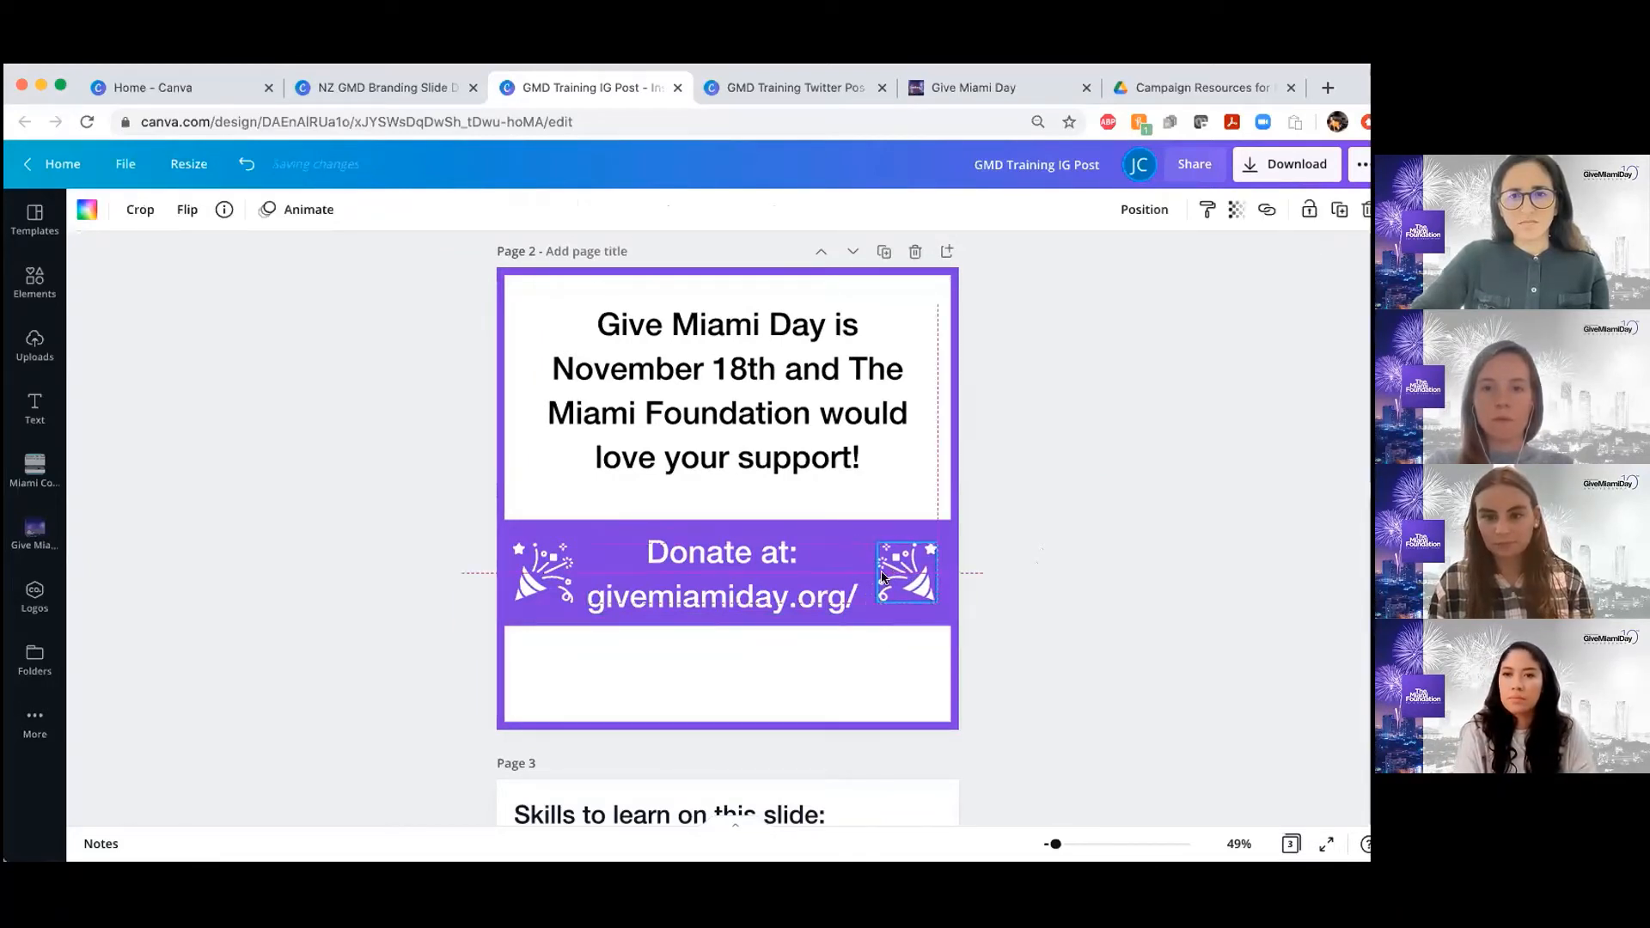
pyautogui.keyDown('shift'); pyautogui.click(546, 578); pyautogui.keyUp('shift')
pyautogui.click(539, 580)
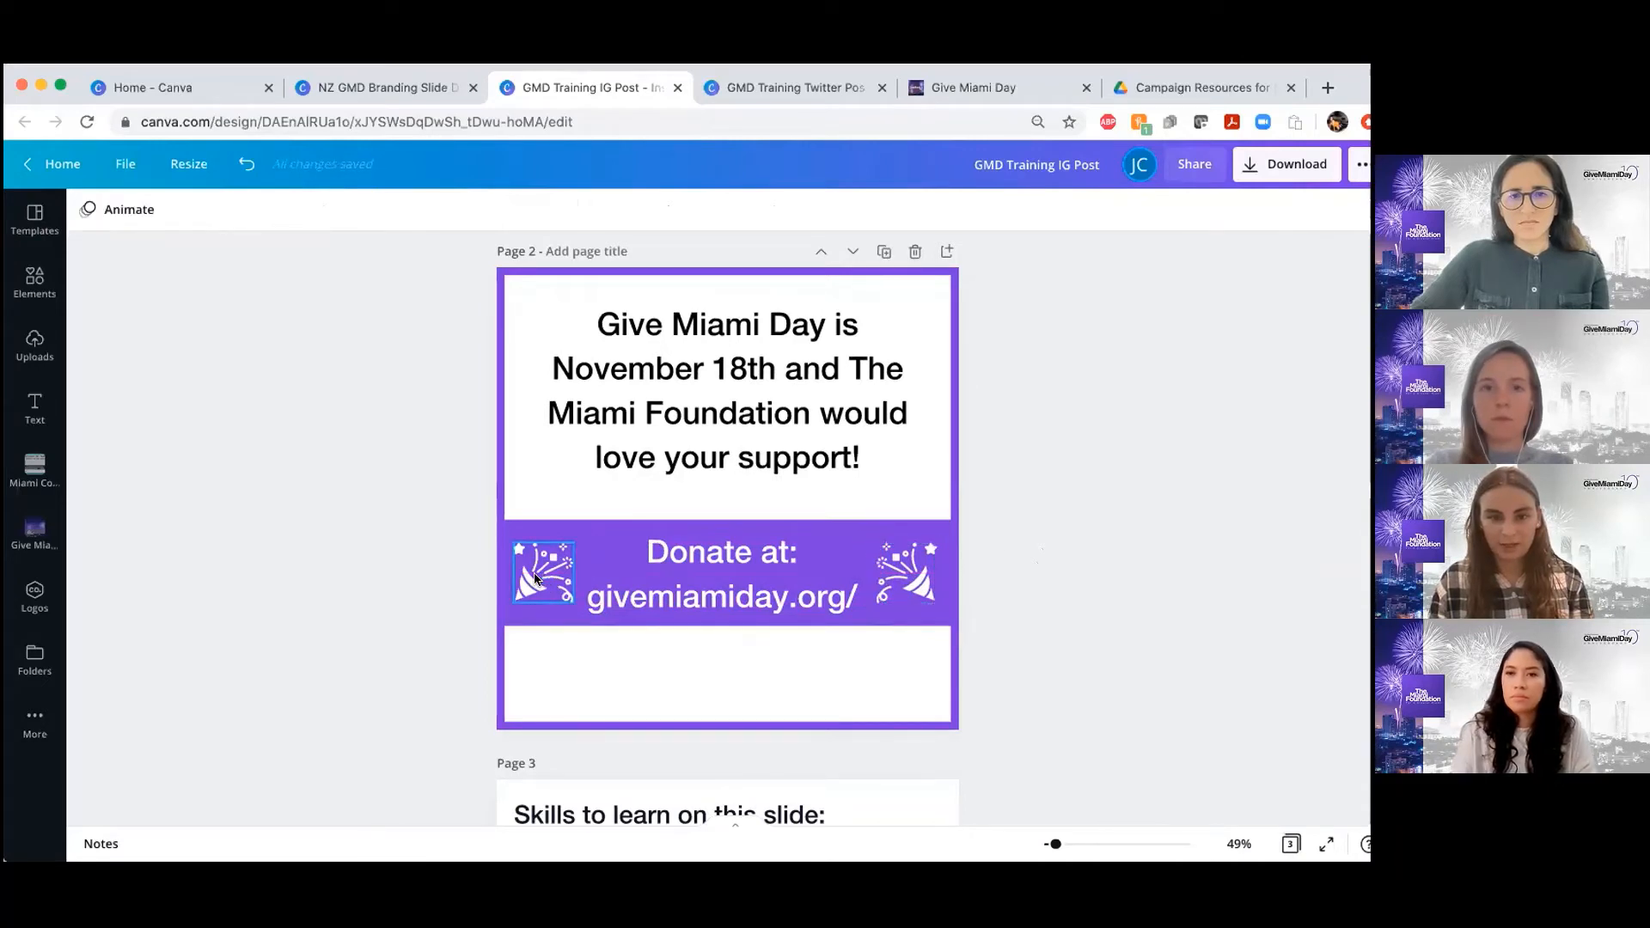
pyautogui.click(573, 604)
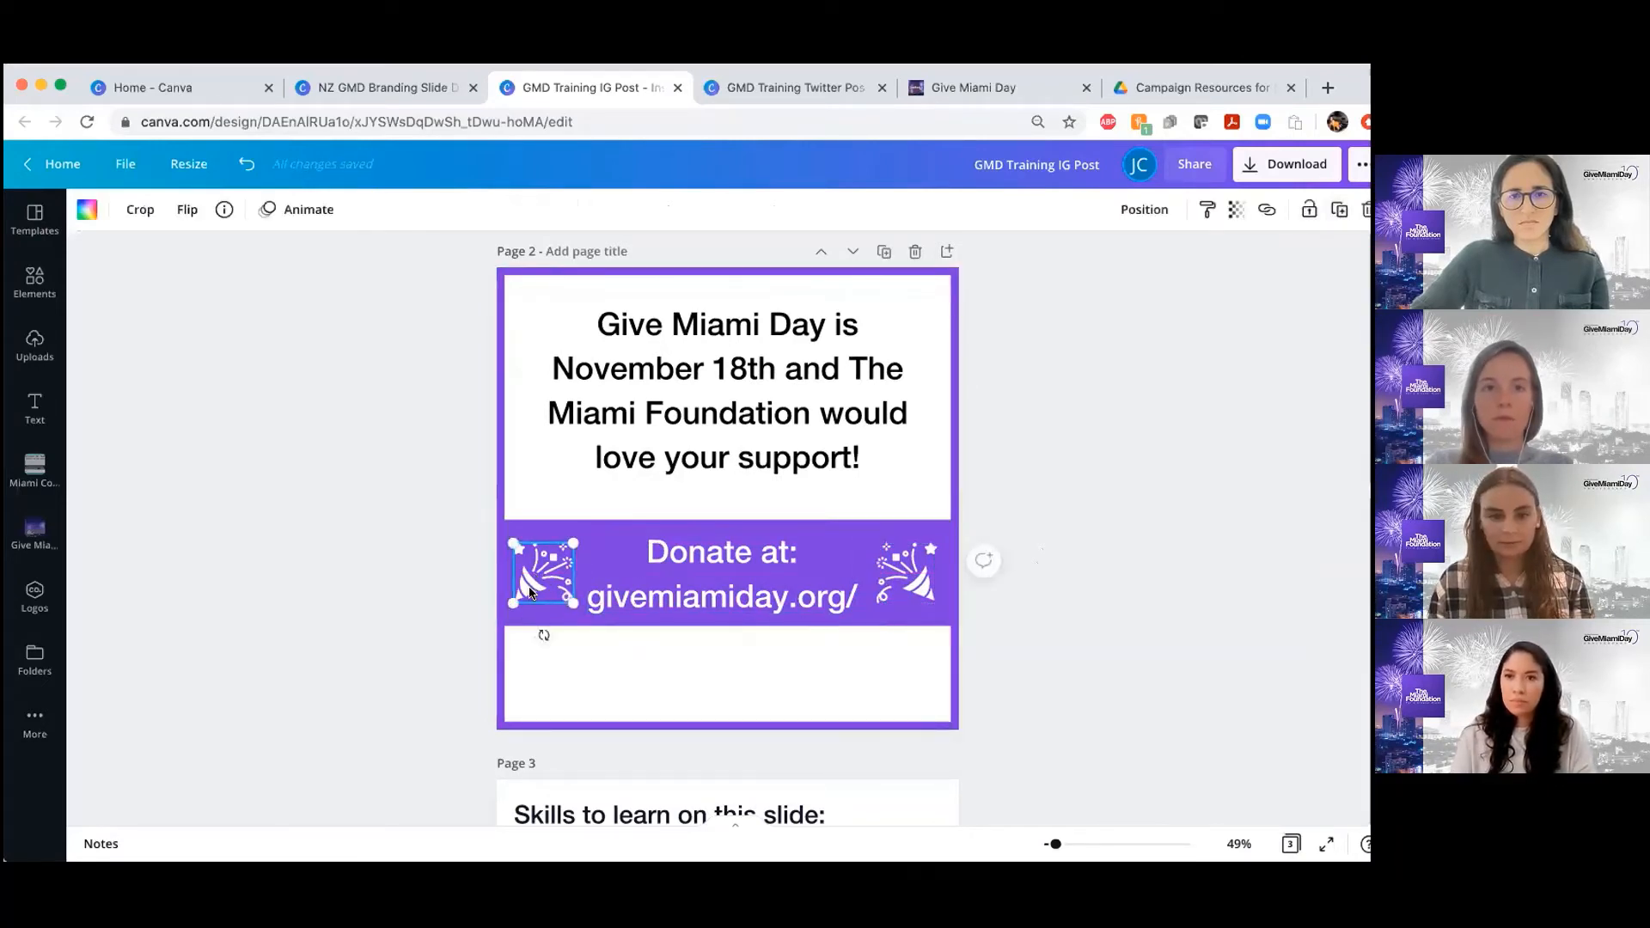
pyautogui.moveTo(530, 593); pyautogui.dragTo(524, 593)
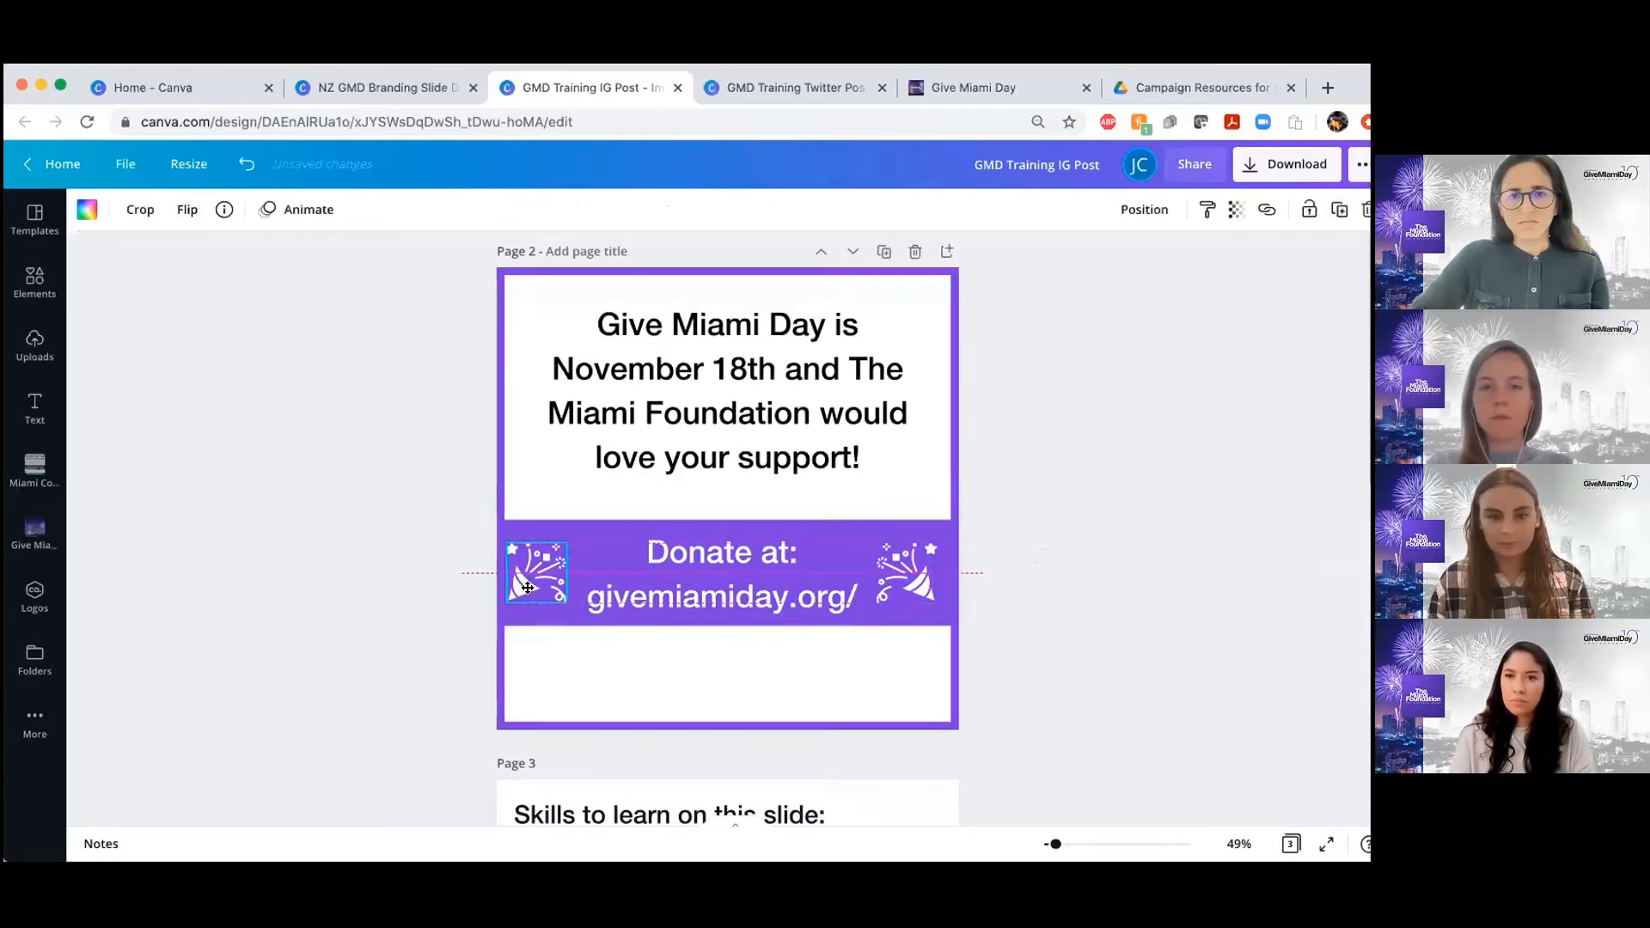
pyautogui.click(1081, 522)
# Move the X marks onto the page 3 checkboxes for Adding Text, Fonts, Locking, and Text Spacing & Alignment
pyautogui.scroll(5, 928, 549)
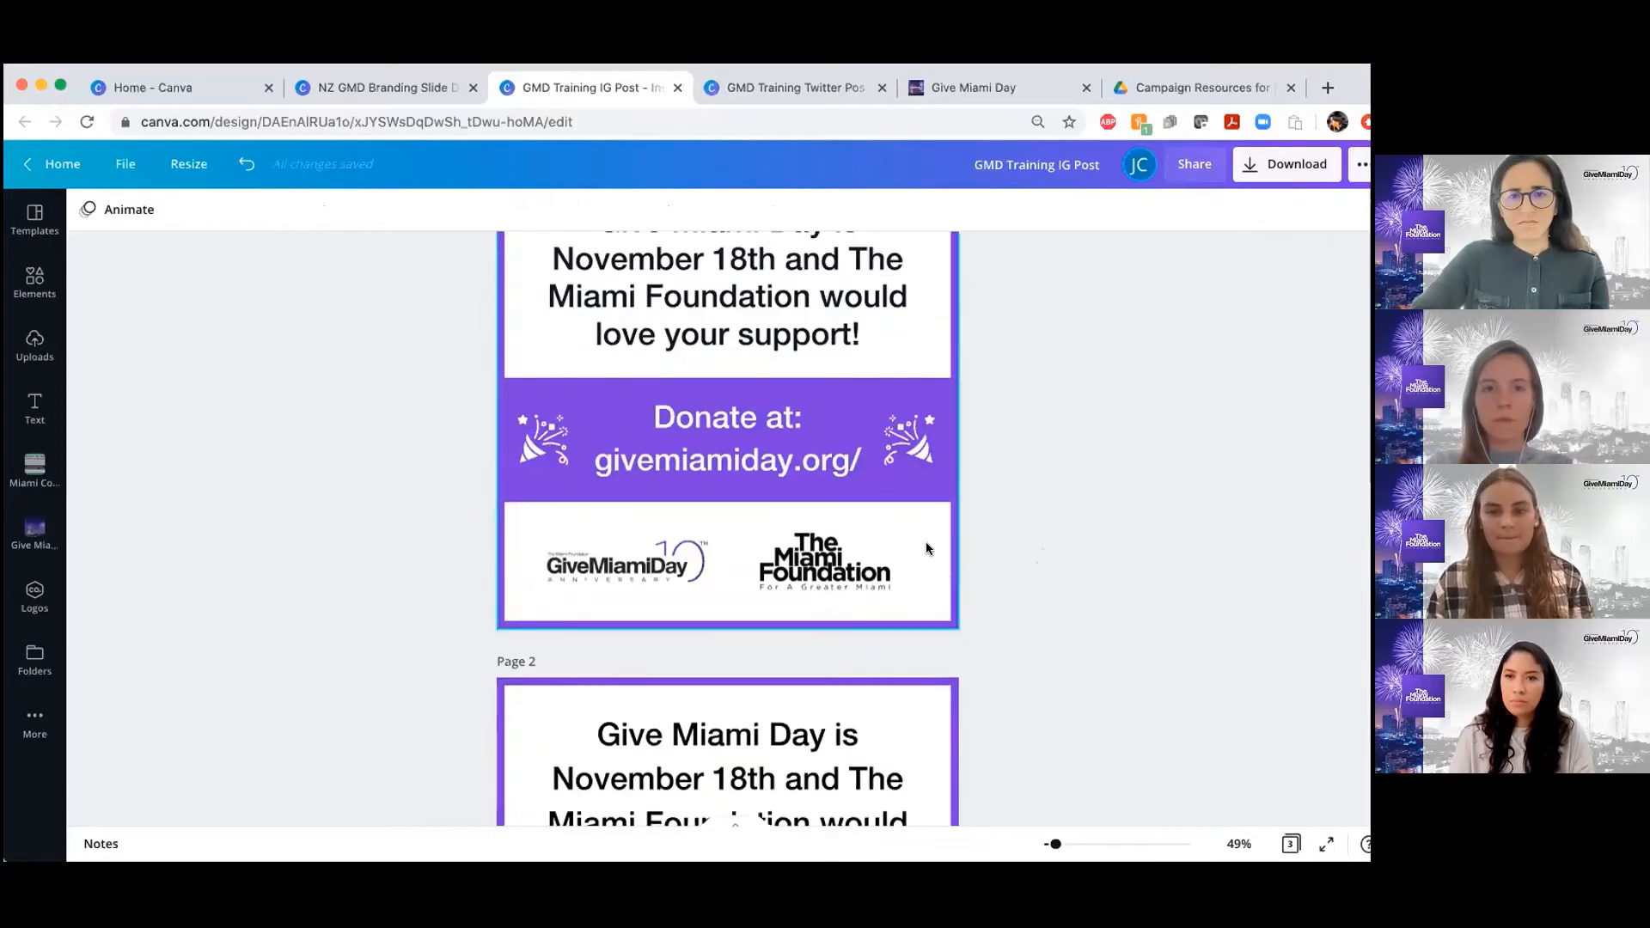
pyautogui.scroll(-10, 927, 549)
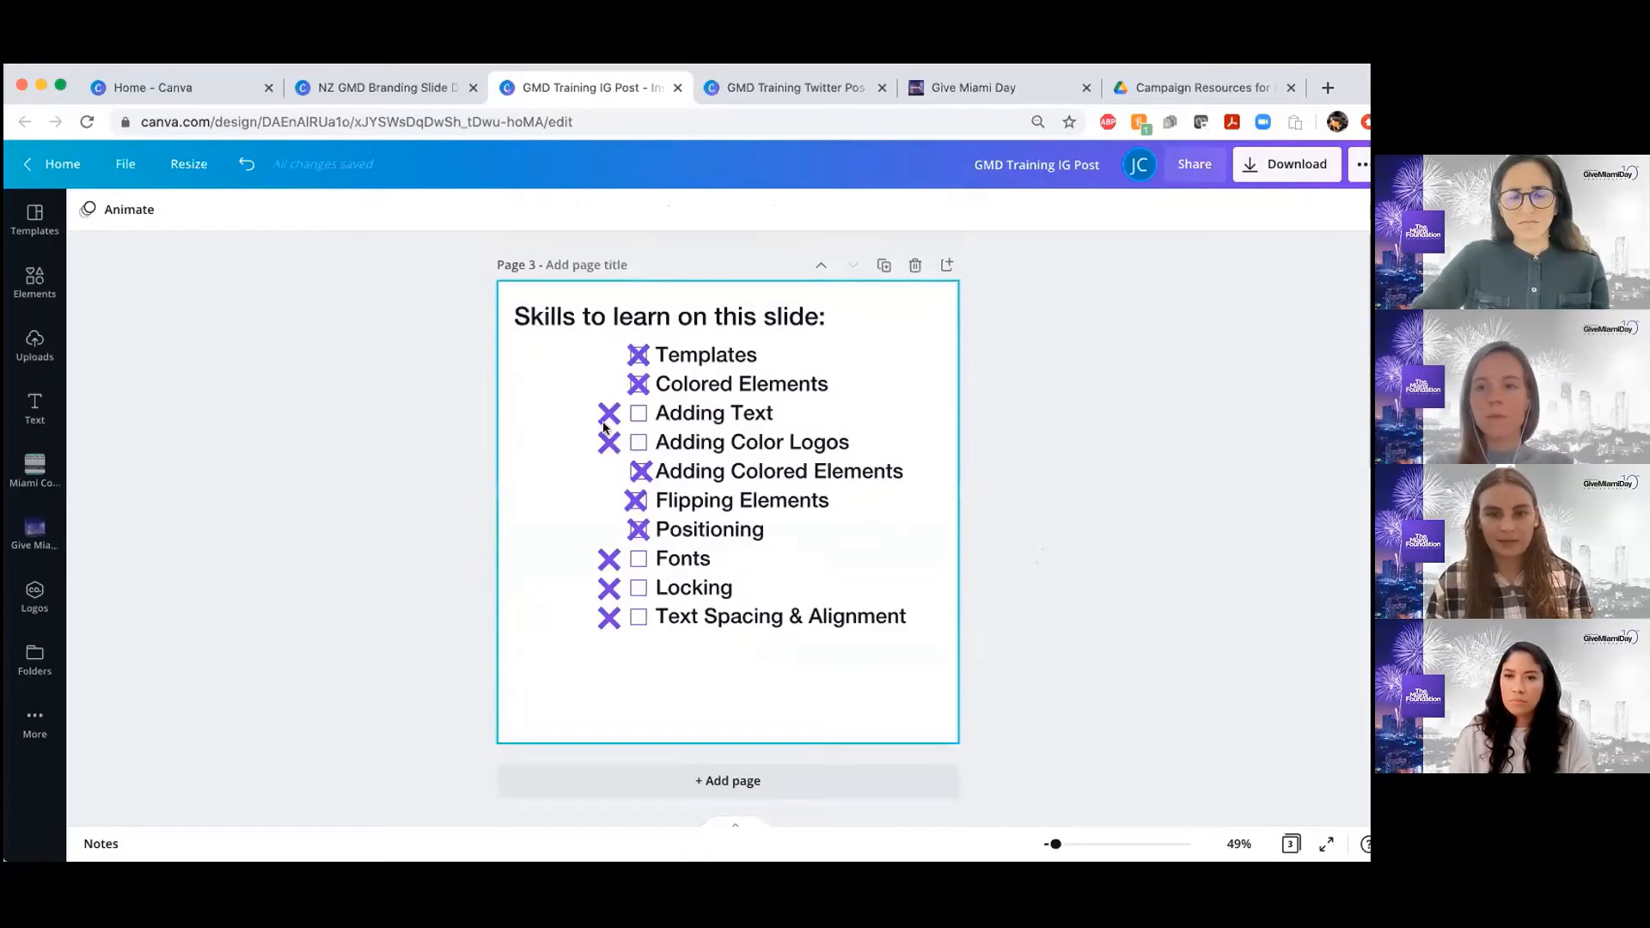
pyautogui.moveTo(604, 427); pyautogui.dragTo(635, 426)
pyautogui.click(599, 442)
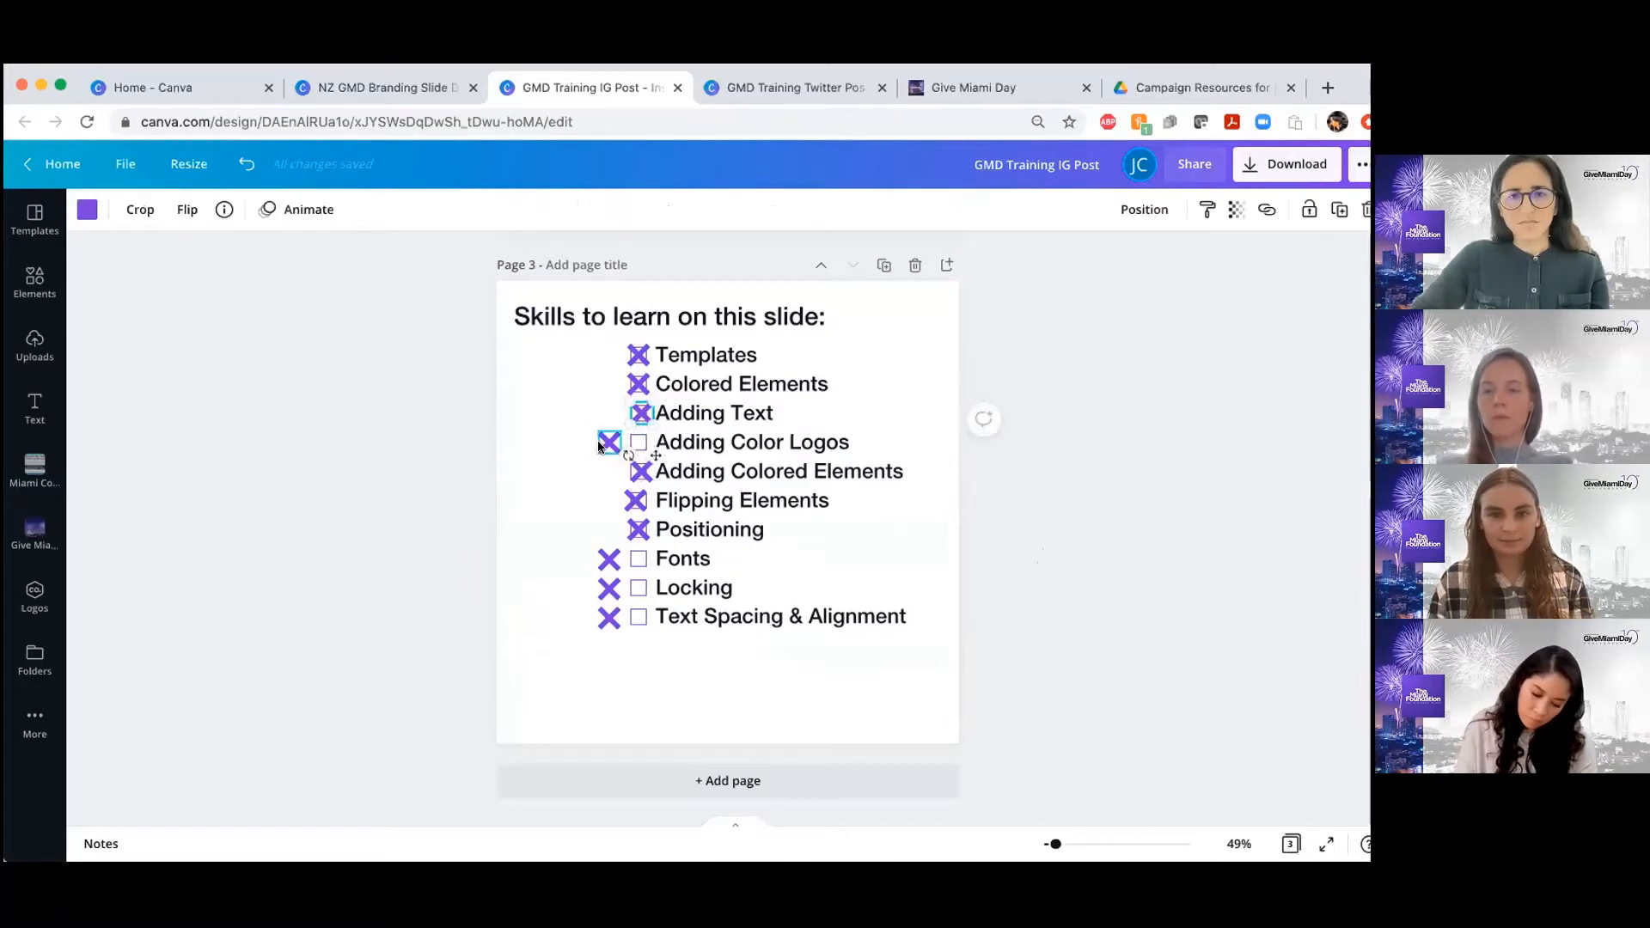
pyautogui.moveTo(600, 555); pyautogui.dragTo(640, 618)
pyautogui.click(606, 588)
pyautogui.click(560, 595)
# Browse the uploaded images, and review the remaining skills on page 3 and the logos on the page 1 example
pyautogui.scroll(5, 627, 618)
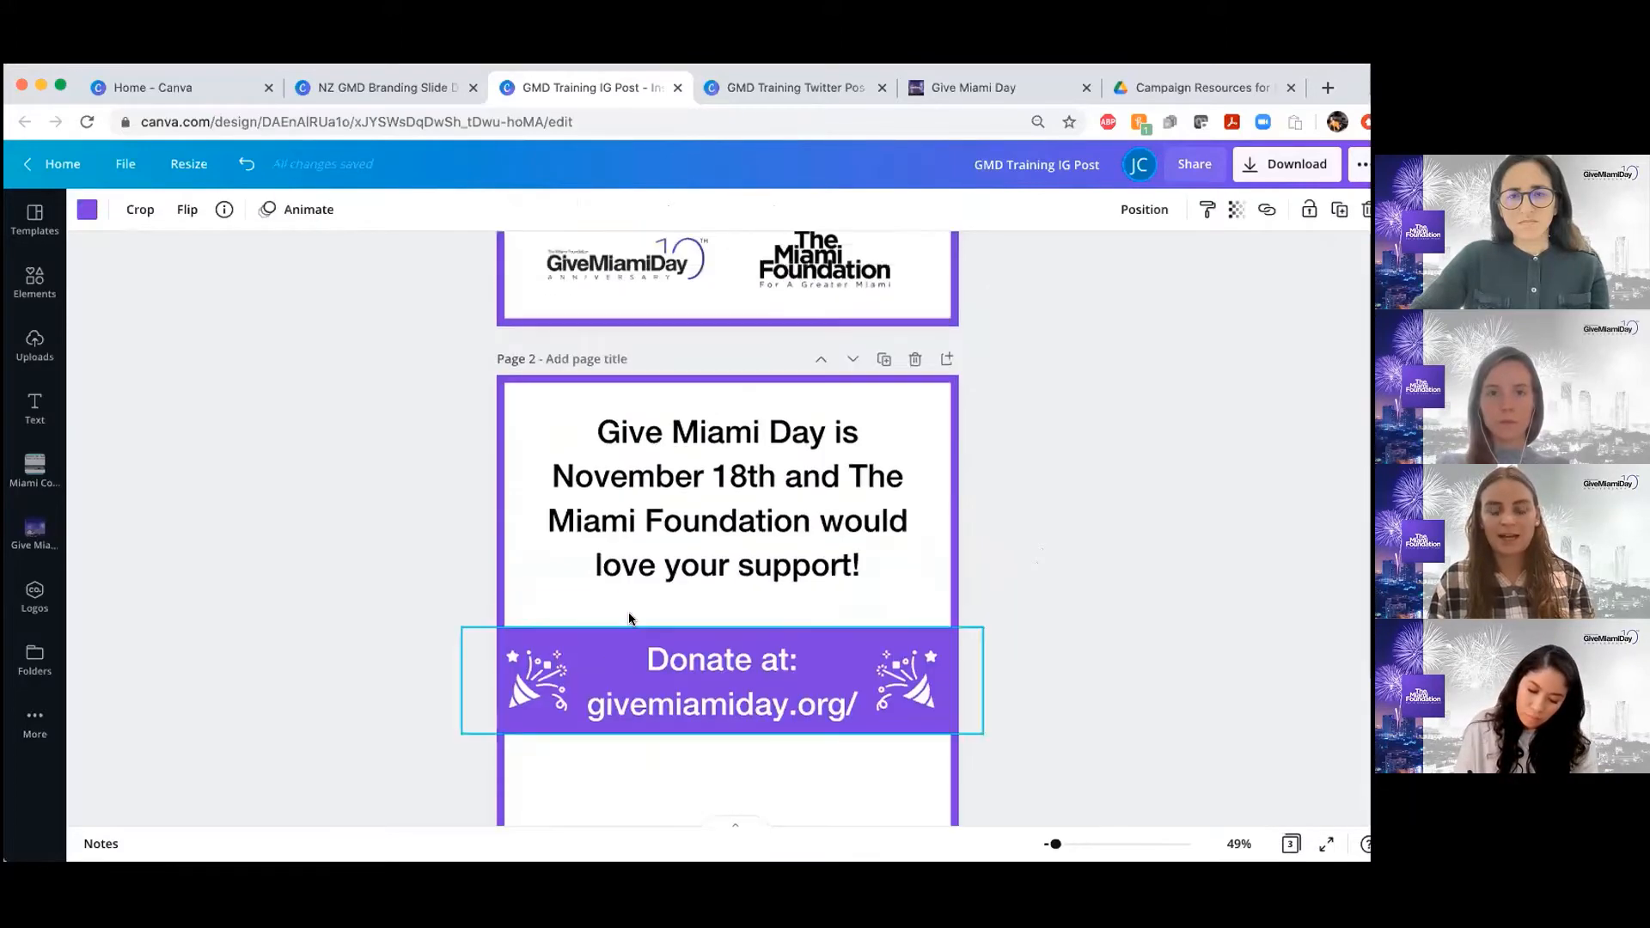
pyautogui.scroll(-3, 627, 613)
pyautogui.click(125, 282)
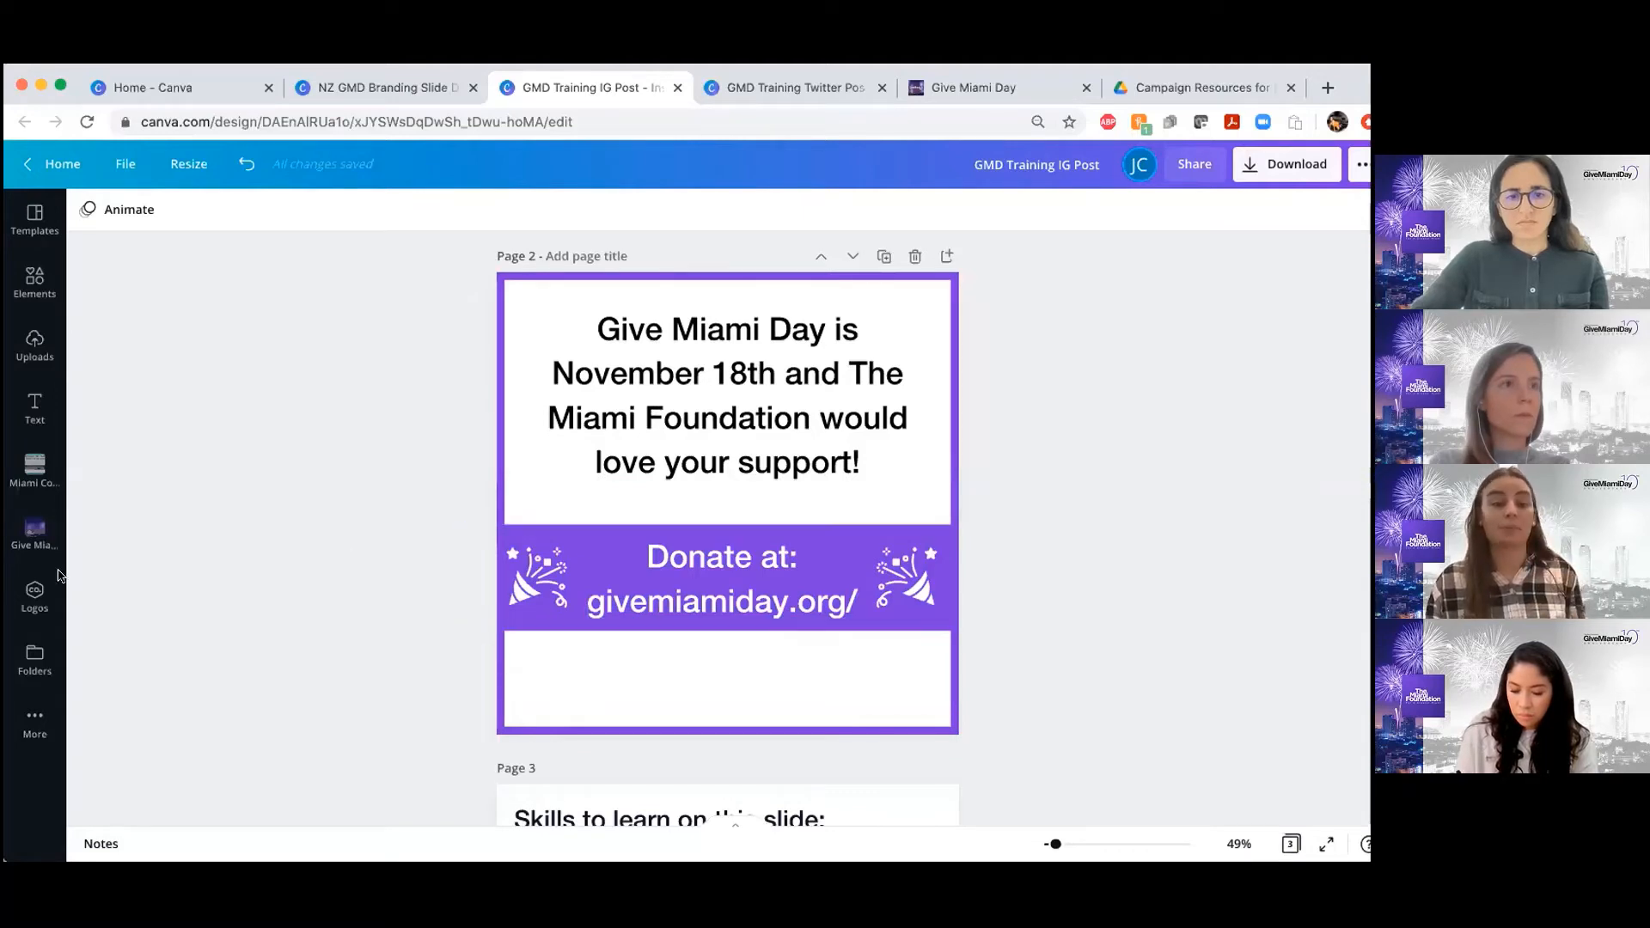
pyautogui.click(35, 353)
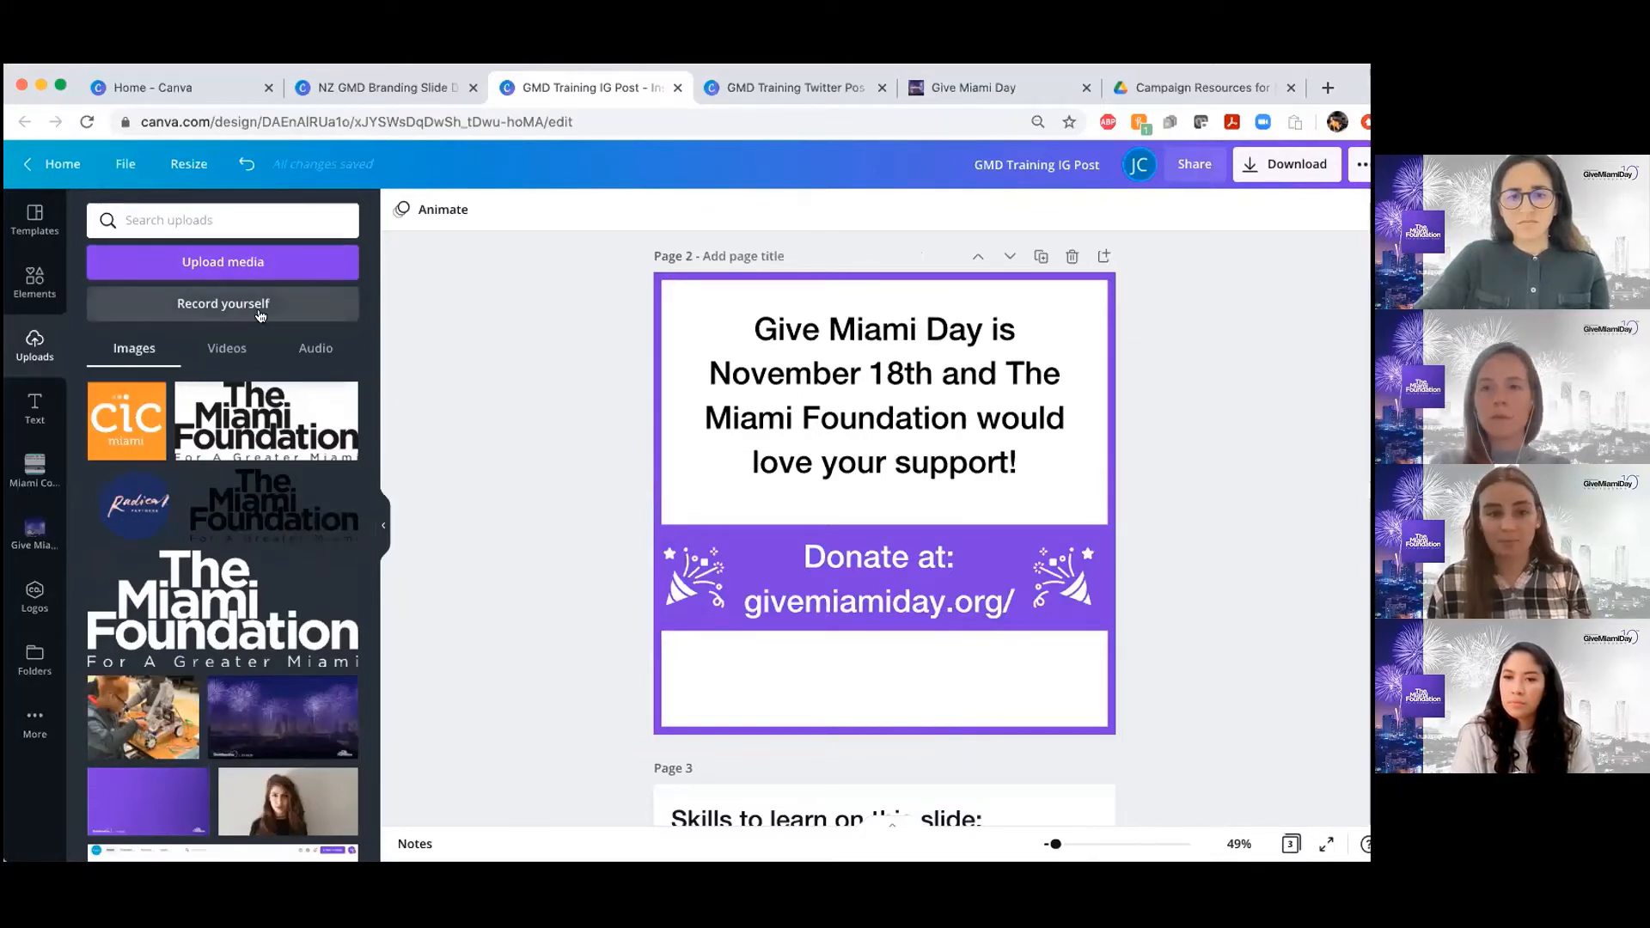
pyautogui.scroll(-3, 218, 483)
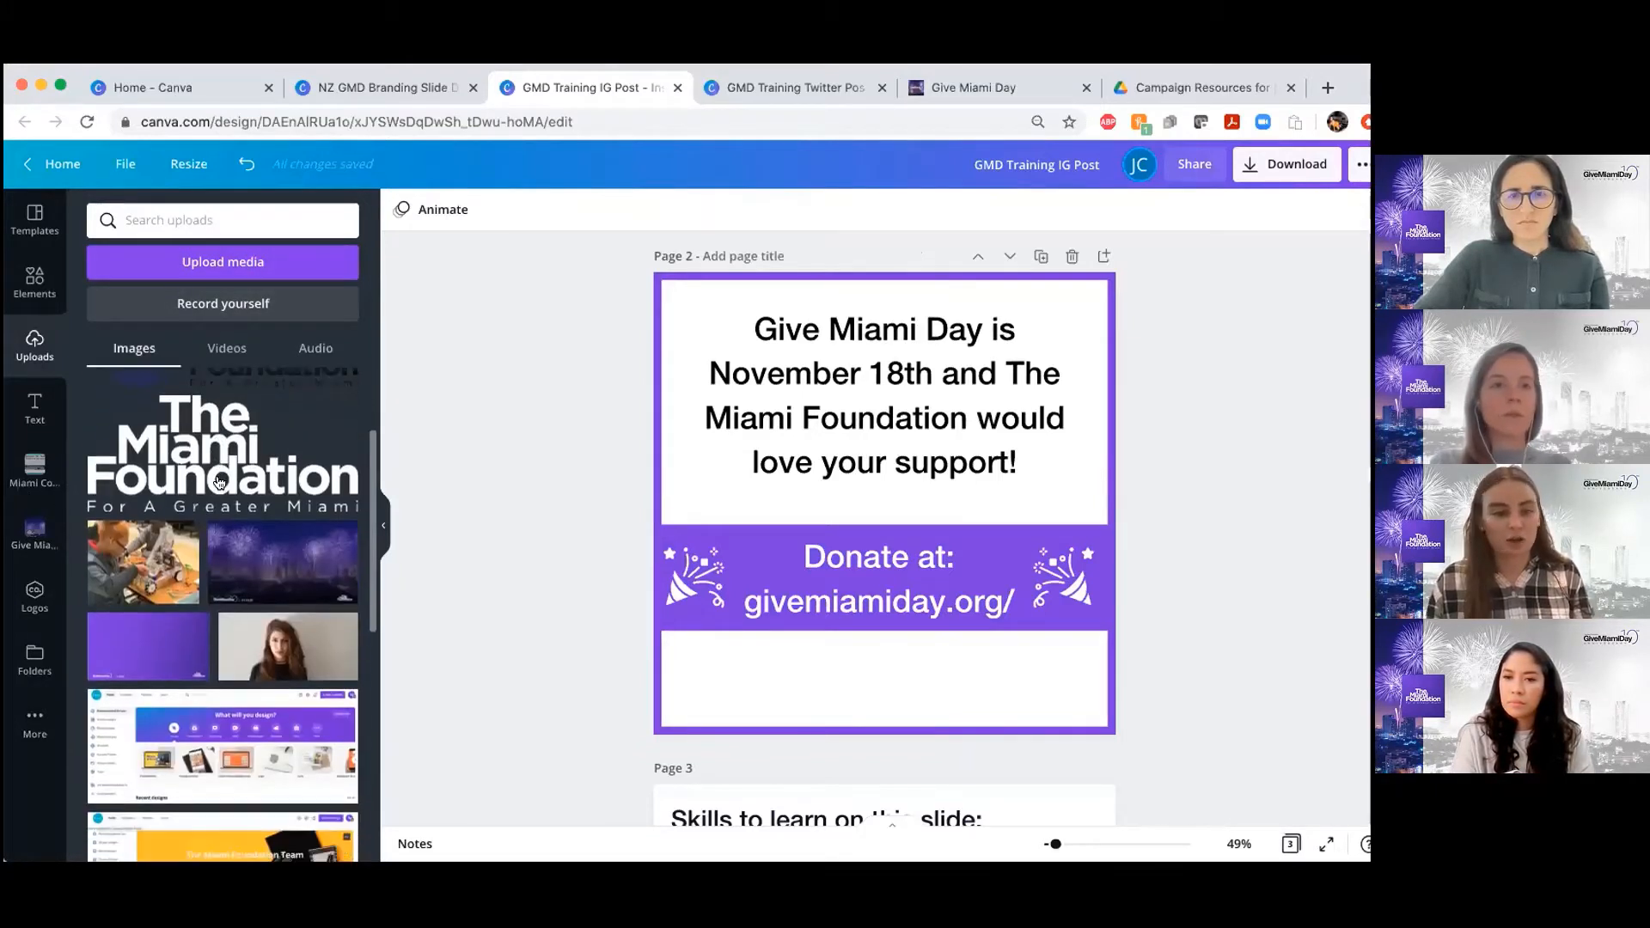
pyautogui.scroll(3, 219, 483)
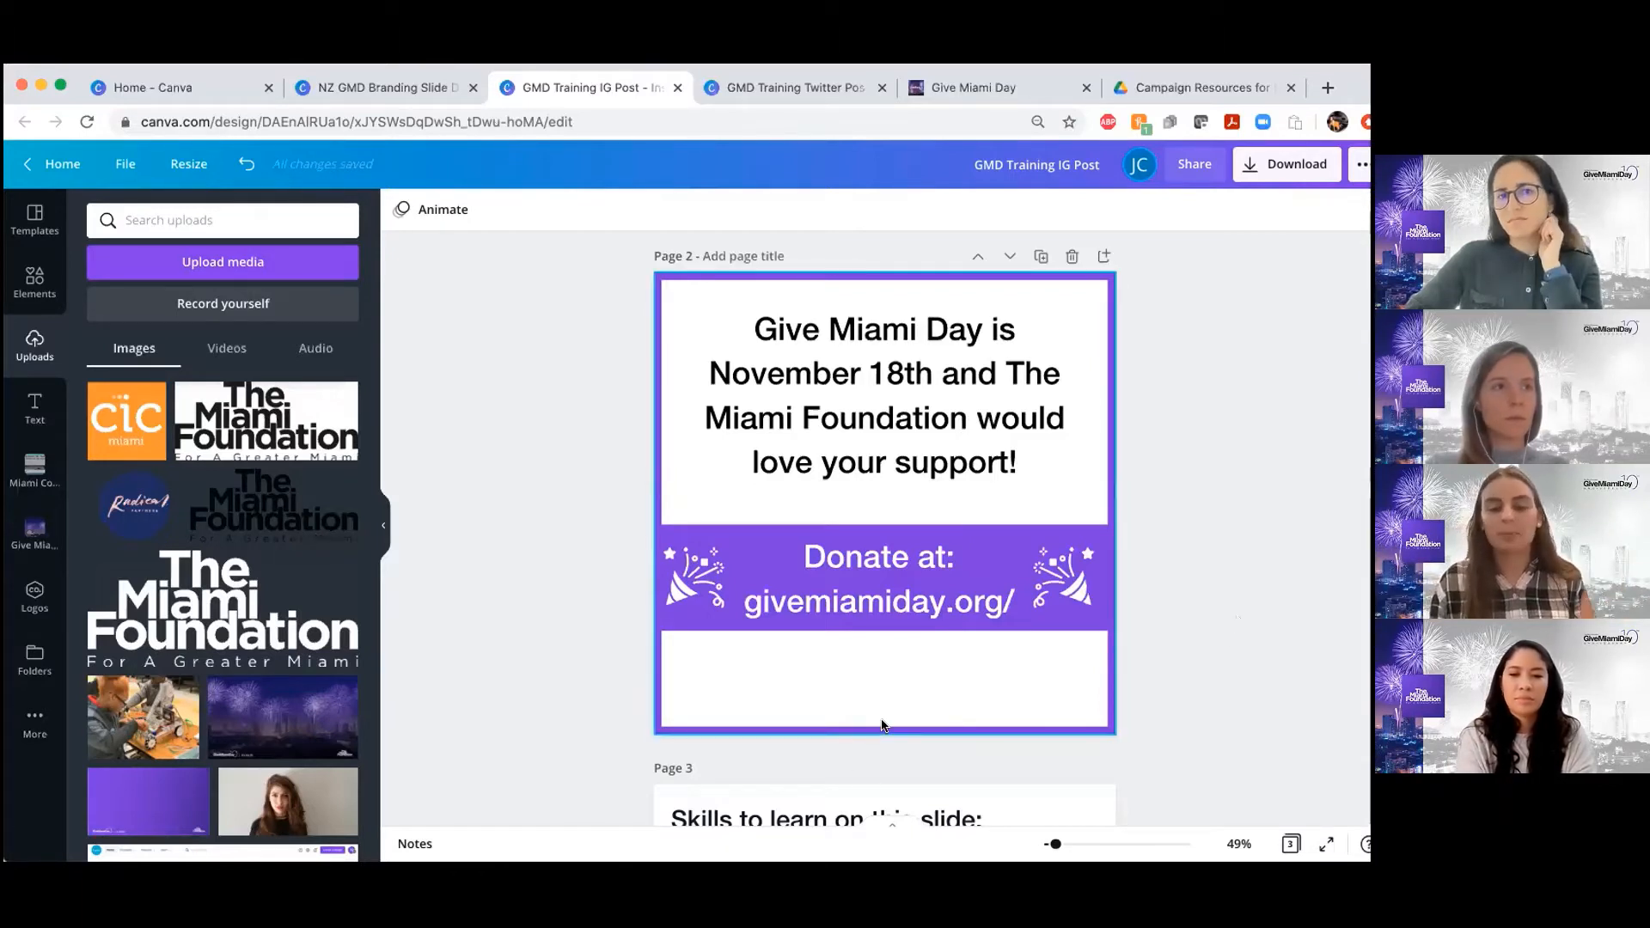
pyautogui.scroll(-1, 928, 663)
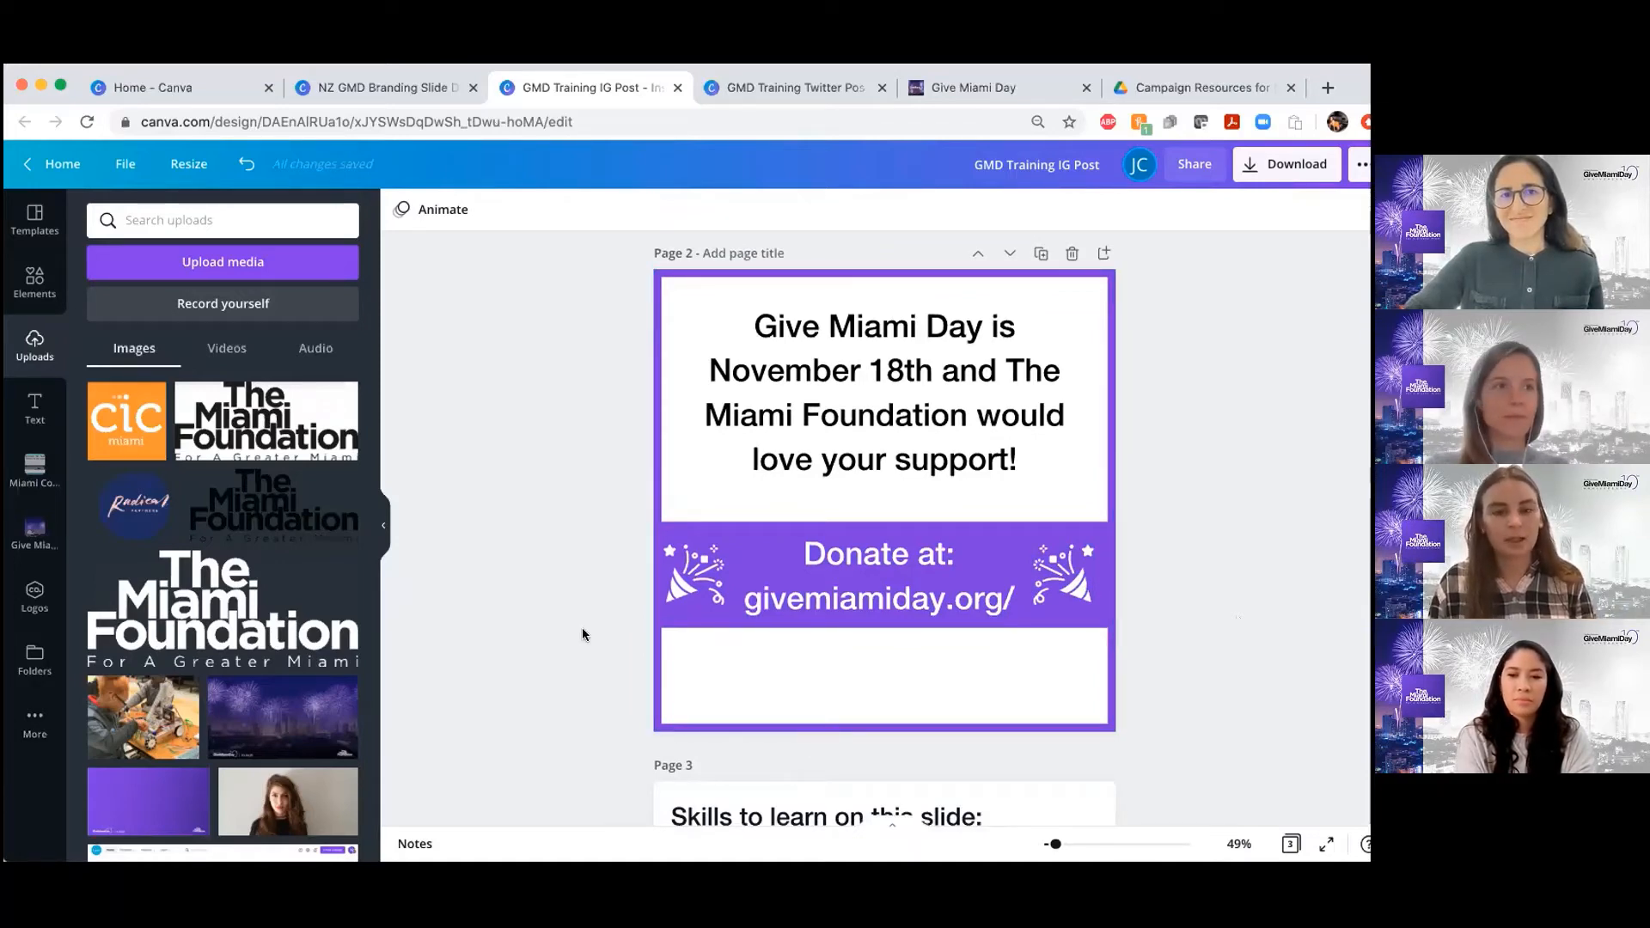
pyautogui.scroll(-5, 729, 546)
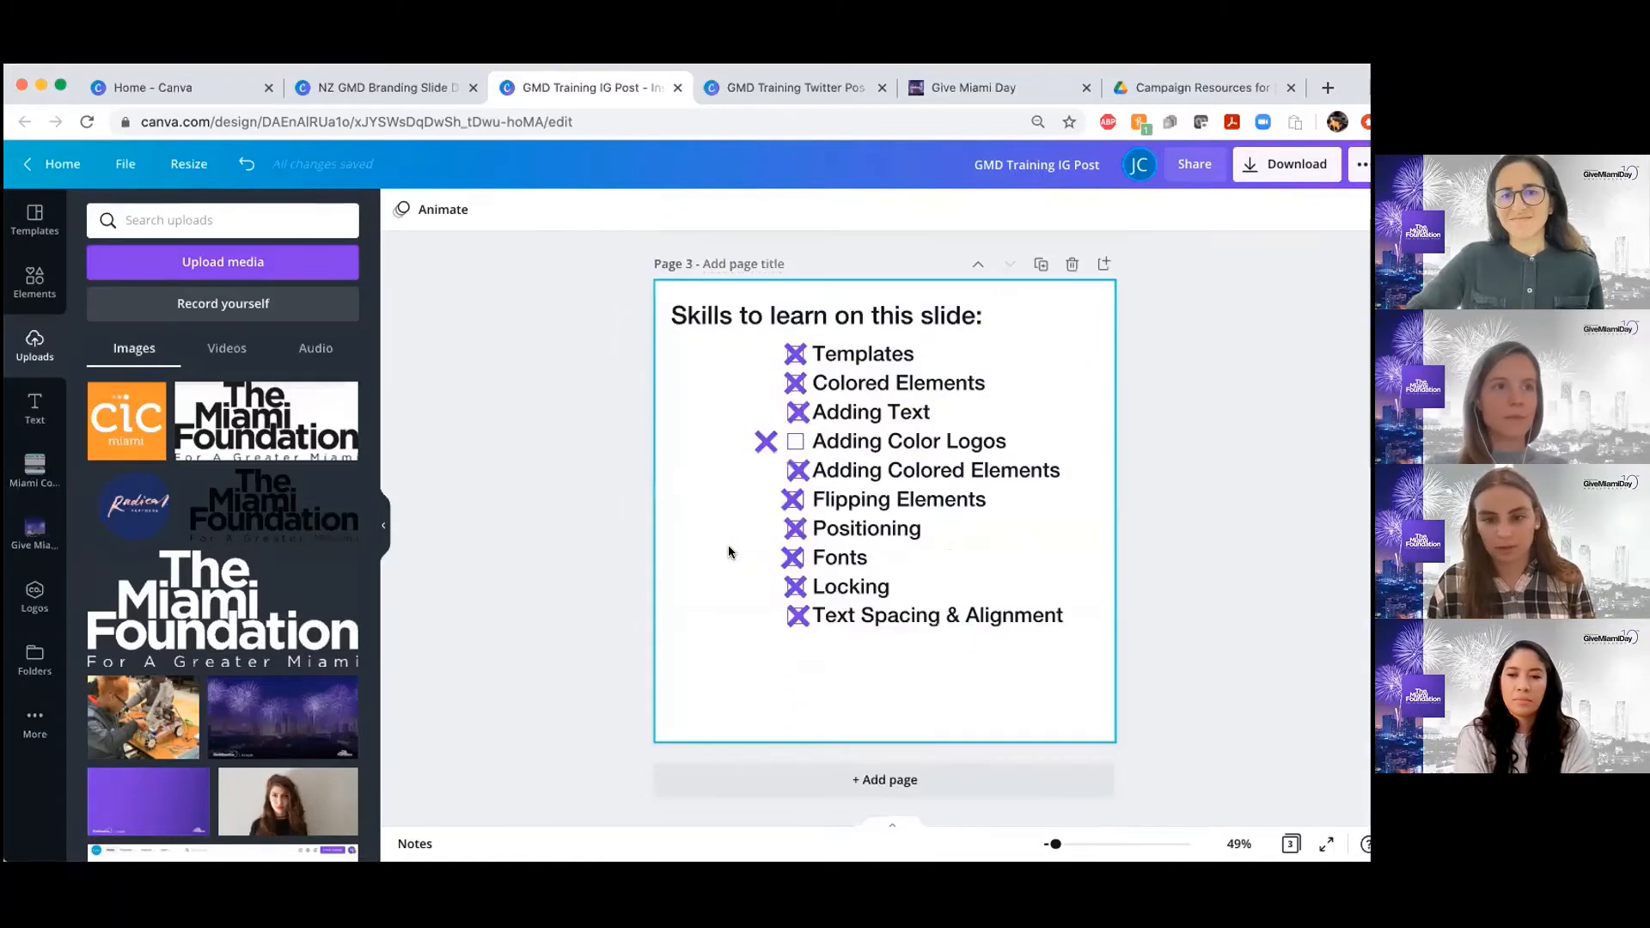
pyautogui.scroll(10, 729, 550)
pyautogui.scroll(-3, 729, 551)
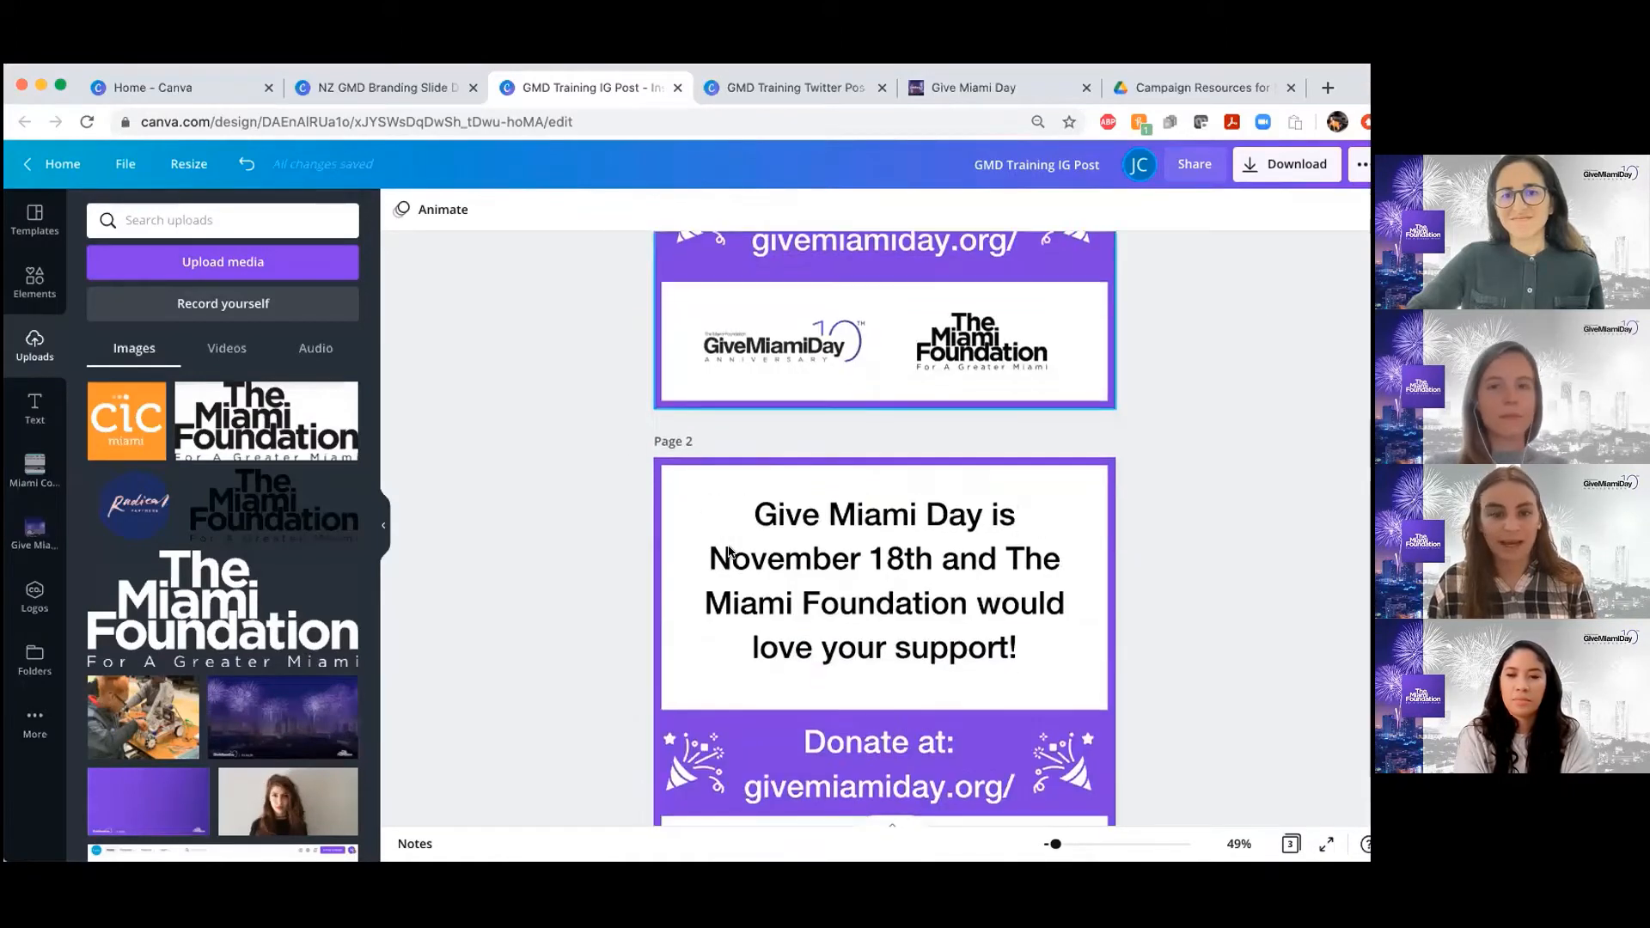
# Add the dark Give Miami Day logo with the purple 10 from the 2021 assets folder to the left of page 2's lower white area
pyautogui.click(33, 542)
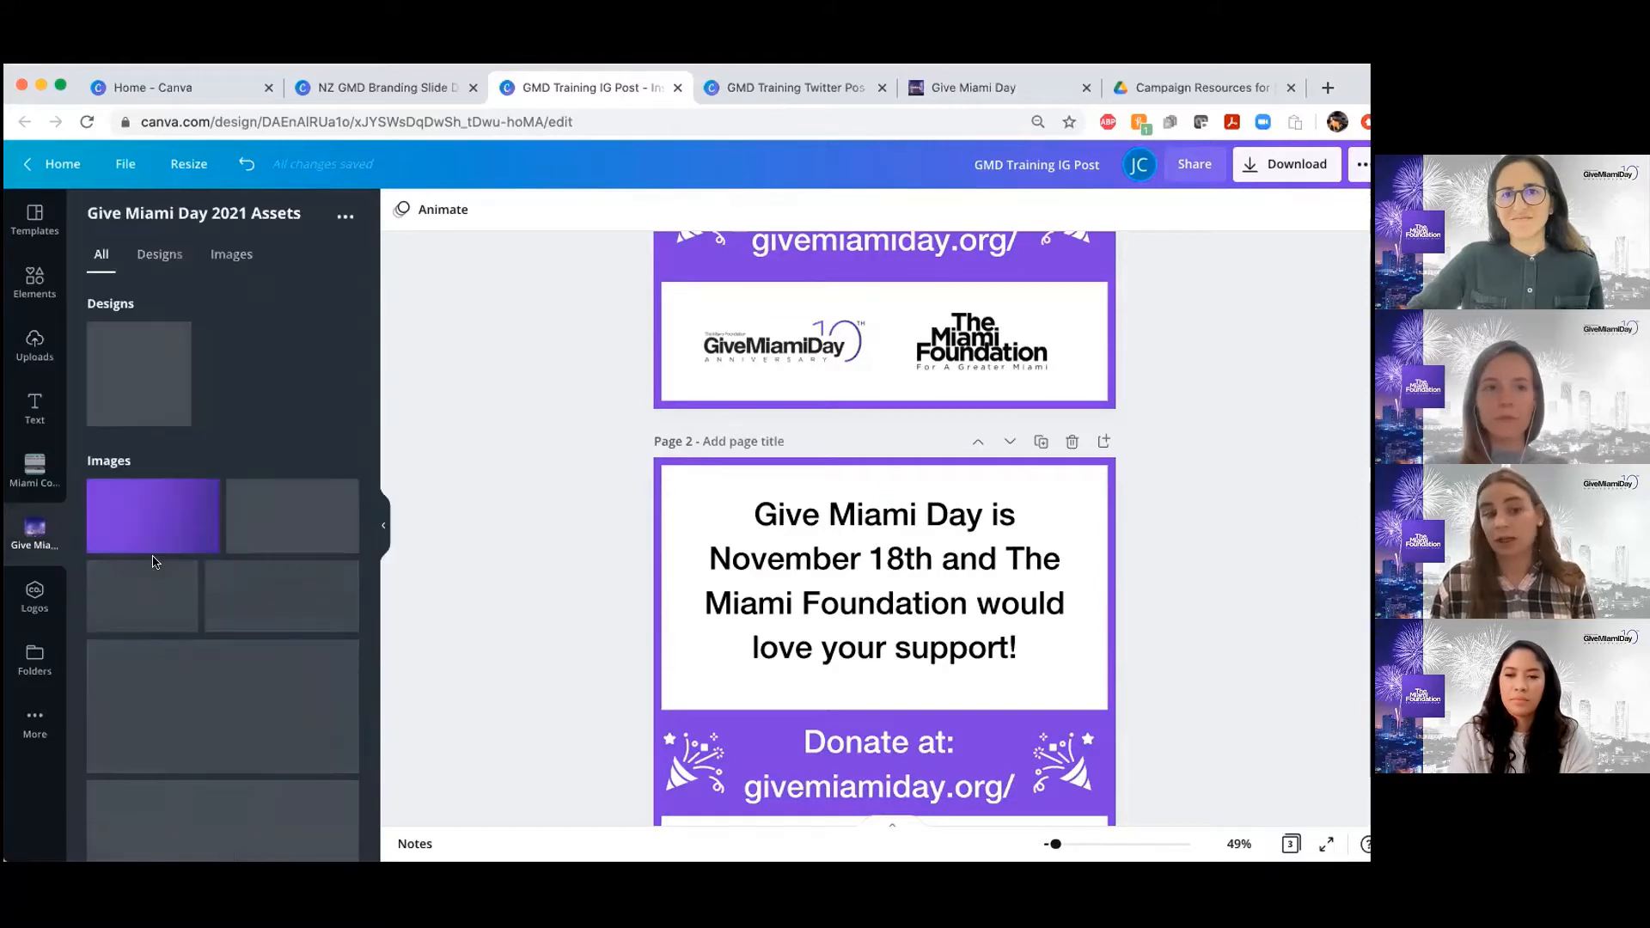
pyautogui.scroll(-5, 237, 566)
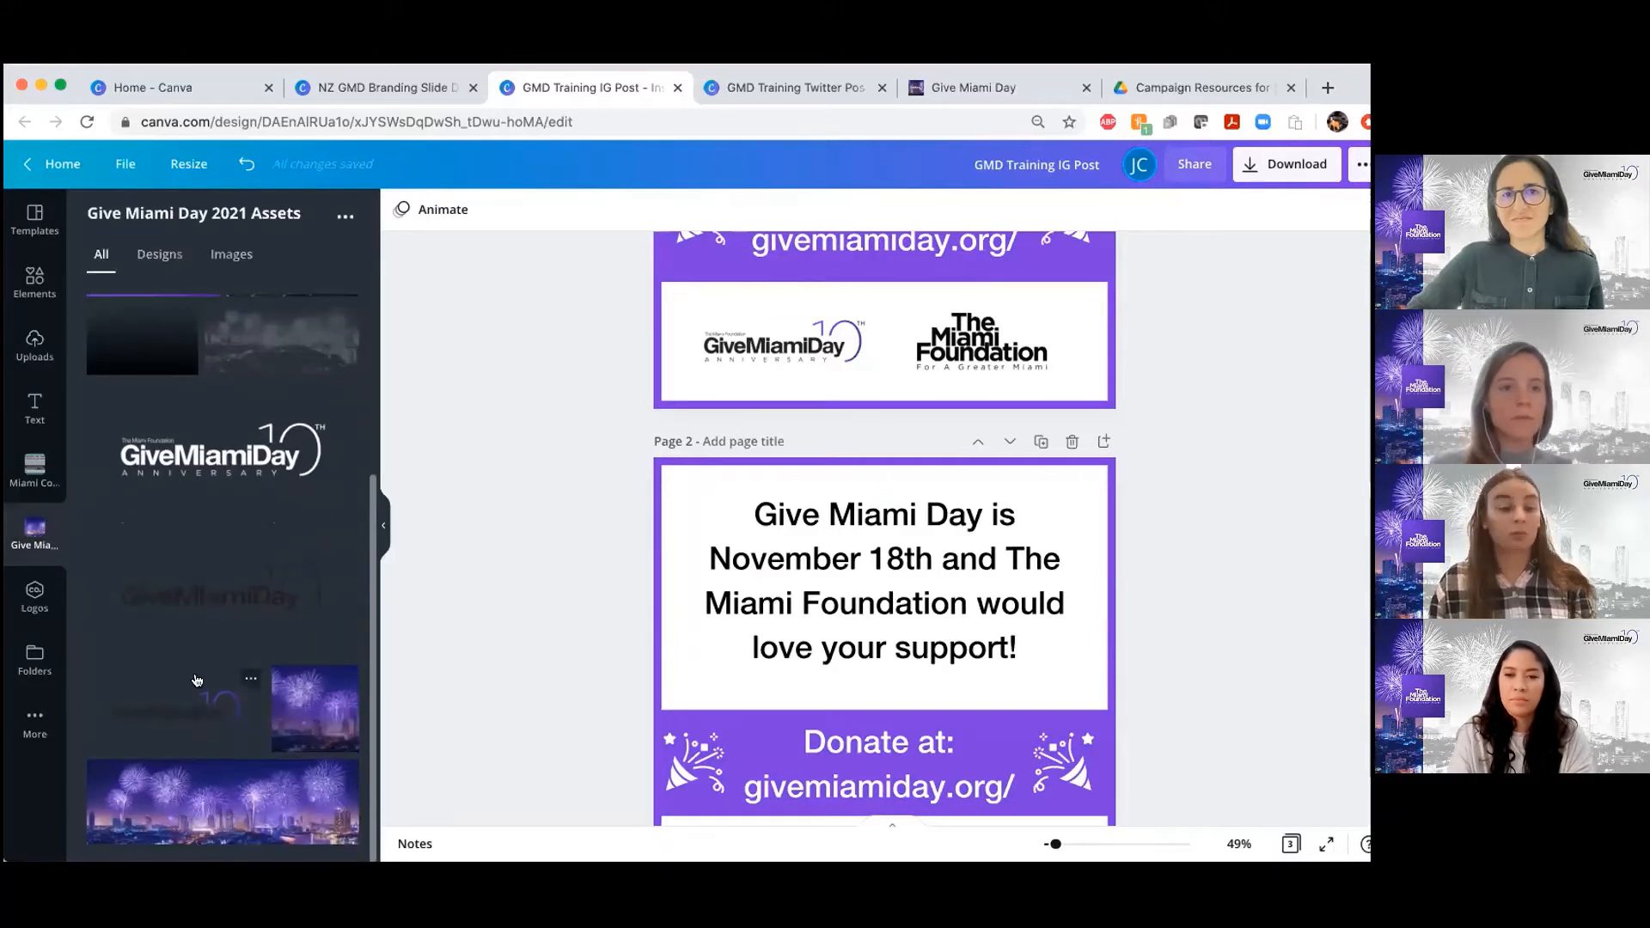
pyautogui.scroll(-3, 715, 564)
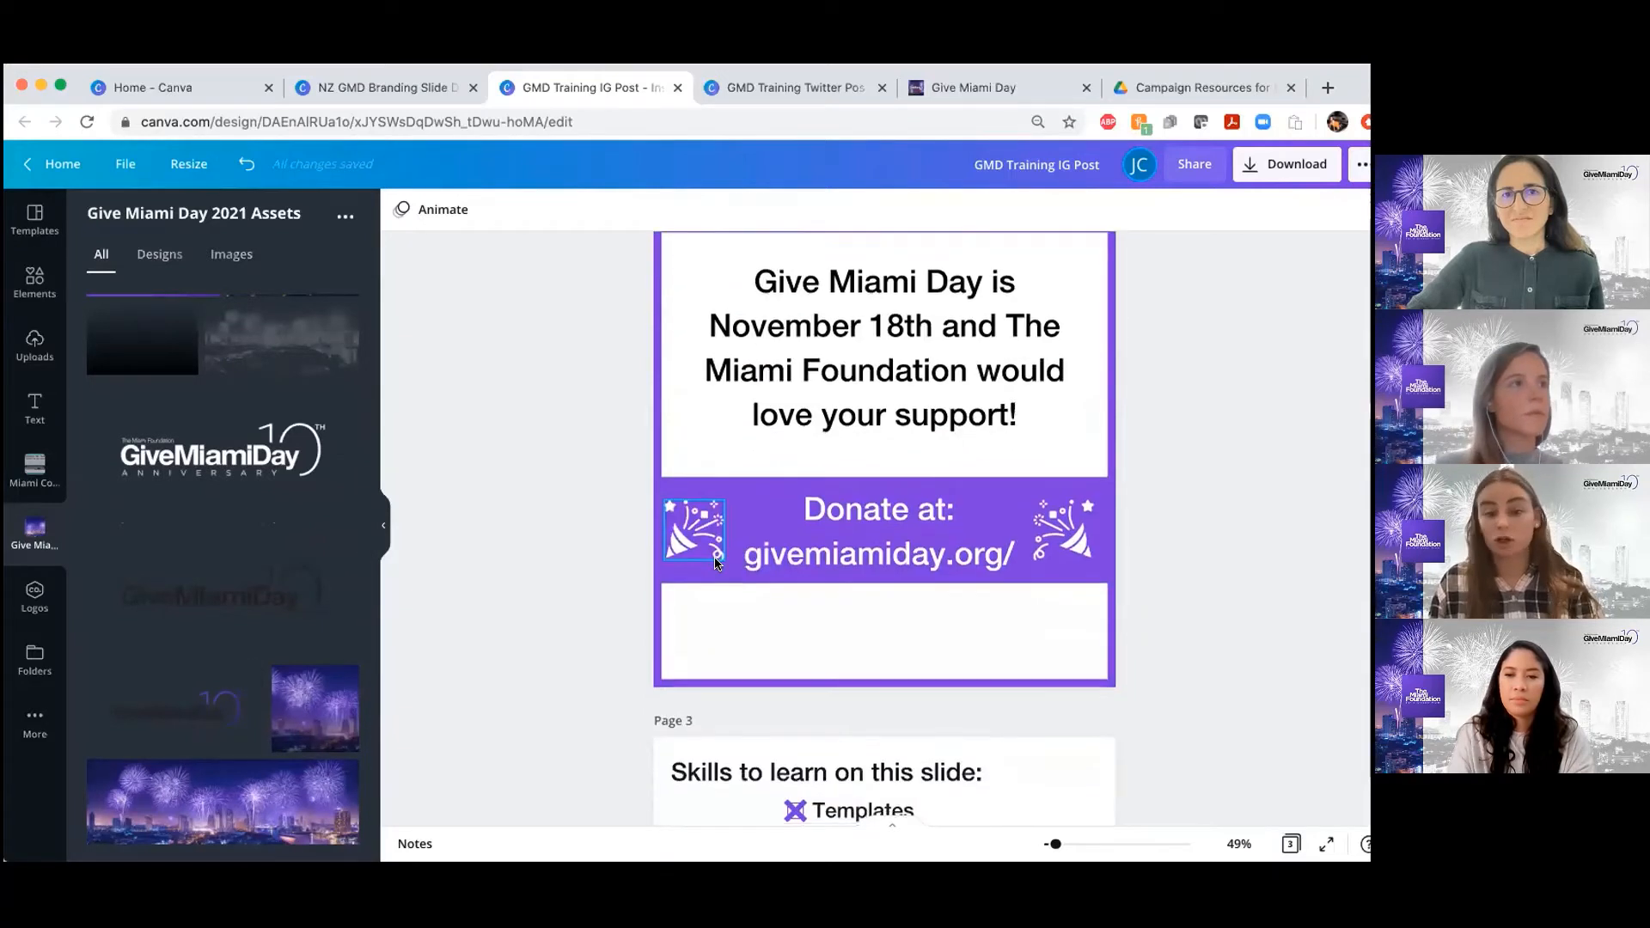
pyautogui.click(195, 716)
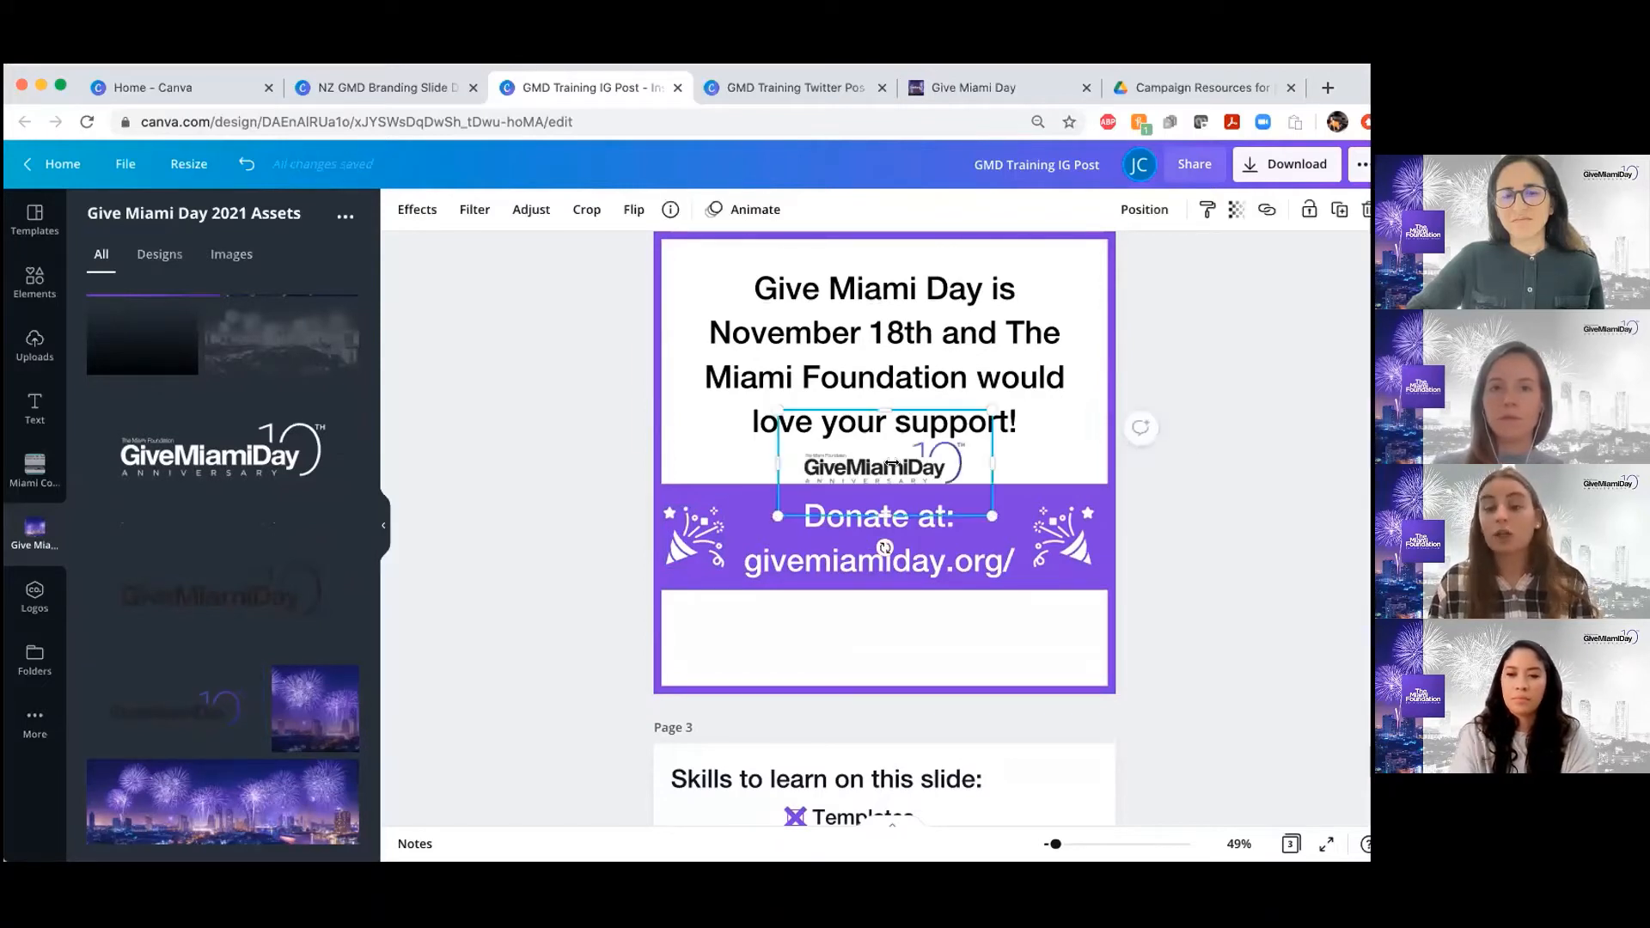
pyautogui.moveTo(893, 467); pyautogui.dragTo(776, 632)
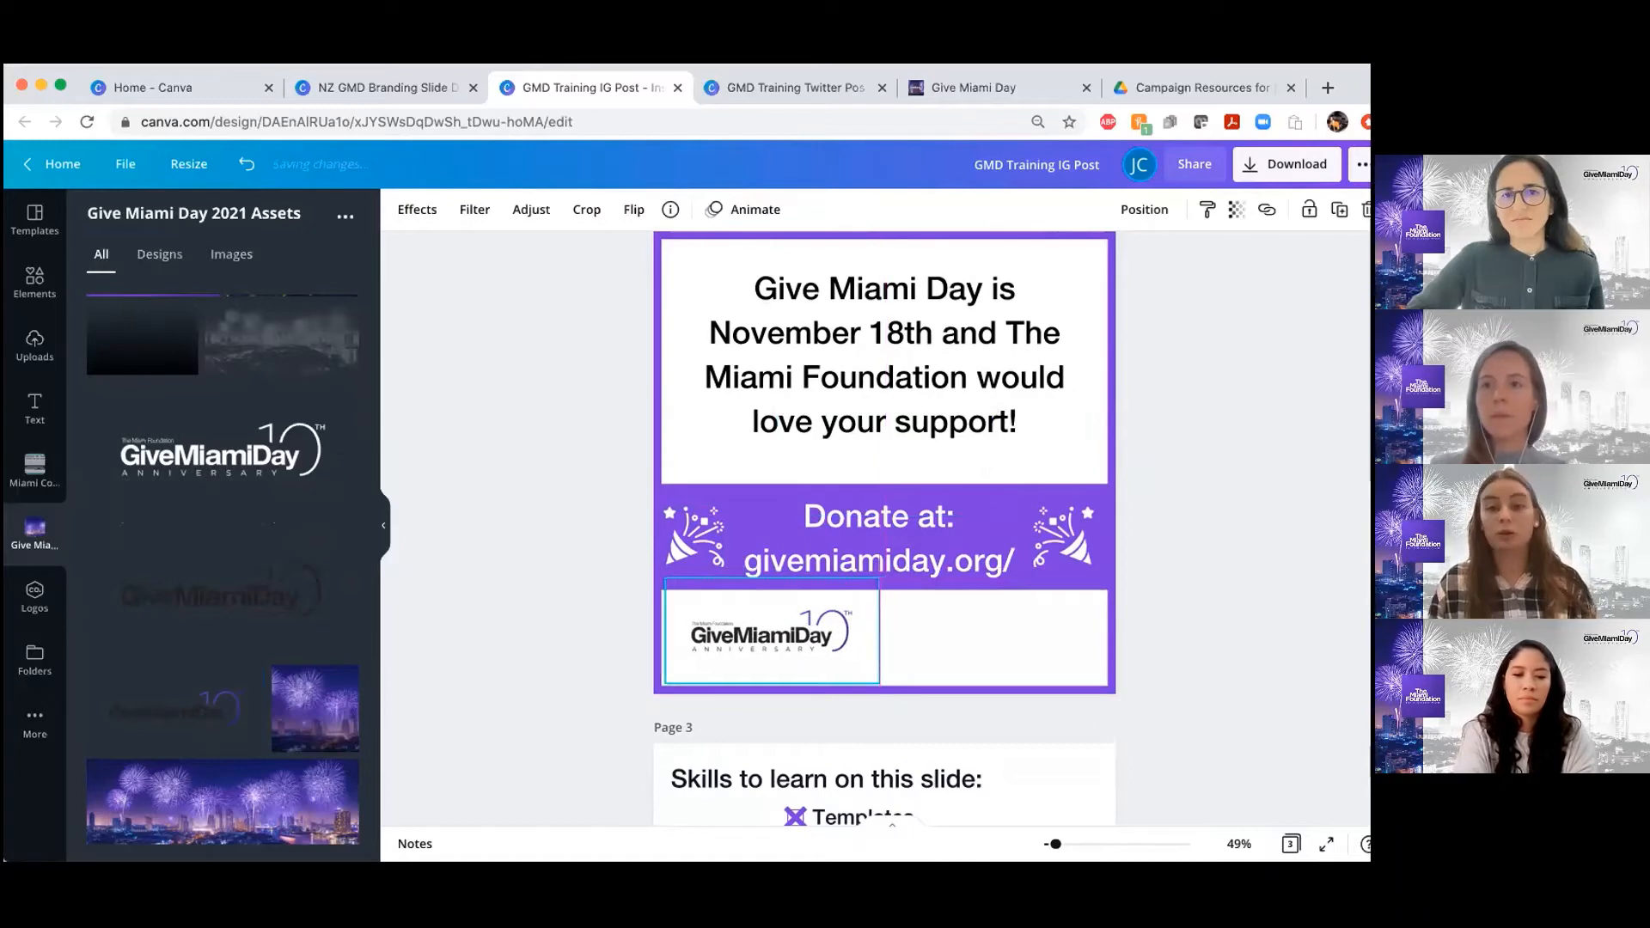
# View the Give Miami Day campaign resources page and the Campaign Resources for GMD Nonprofits_2021 Drive folder, and return to the Instagram post in Canva
pyautogui.click(959, 88)
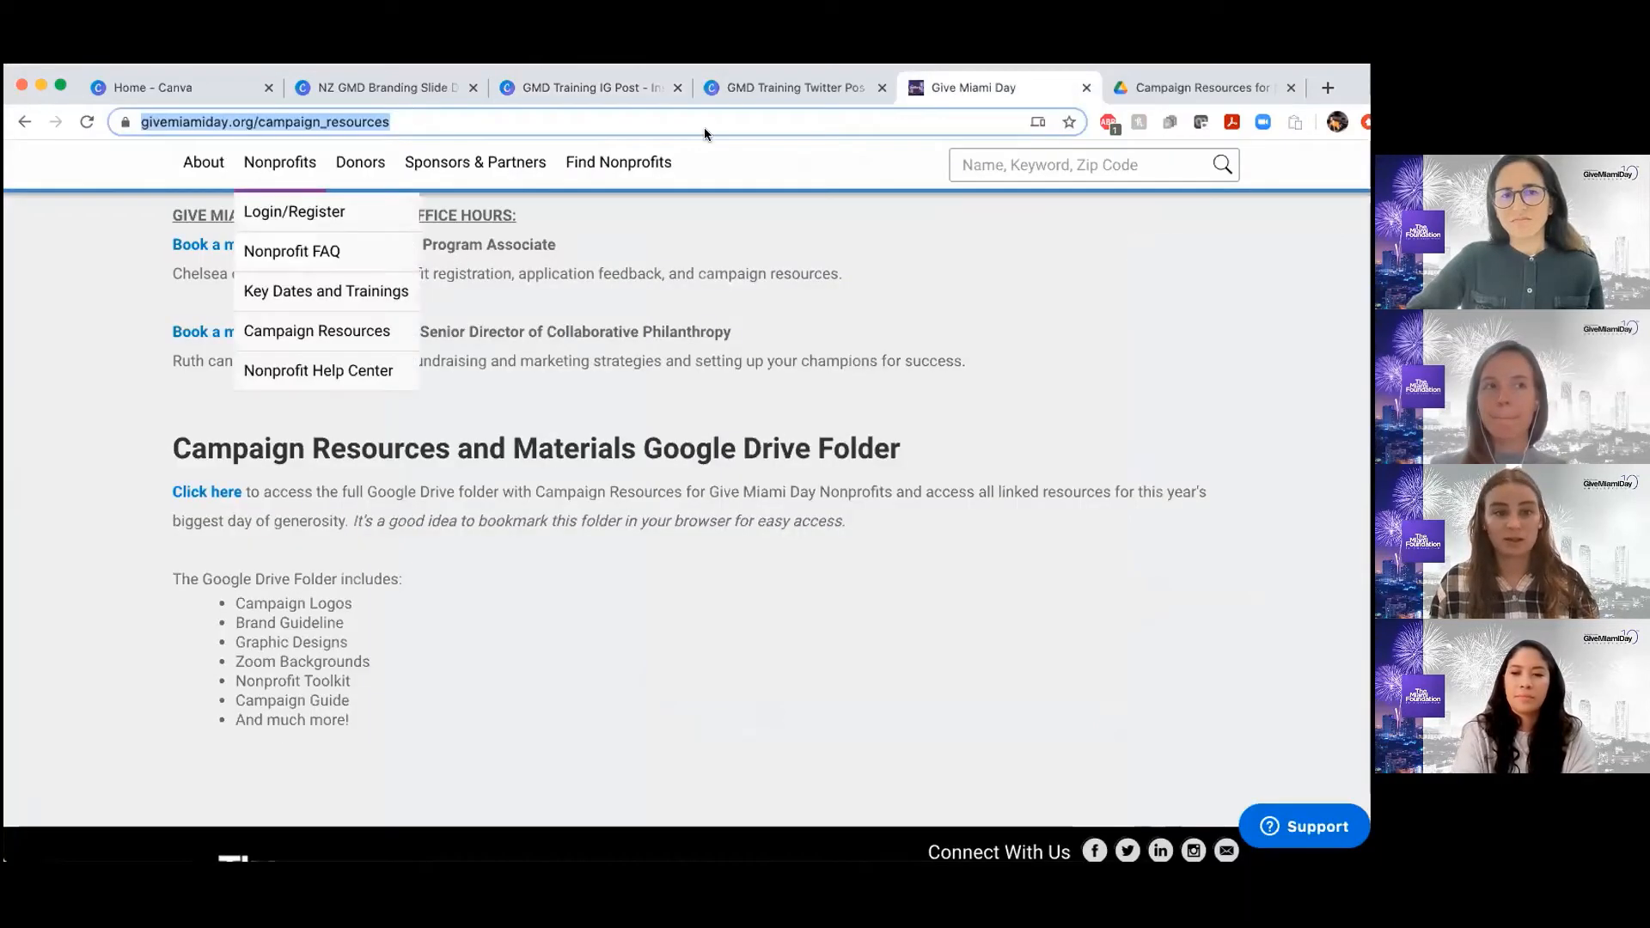
pyautogui.click(1189, 86)
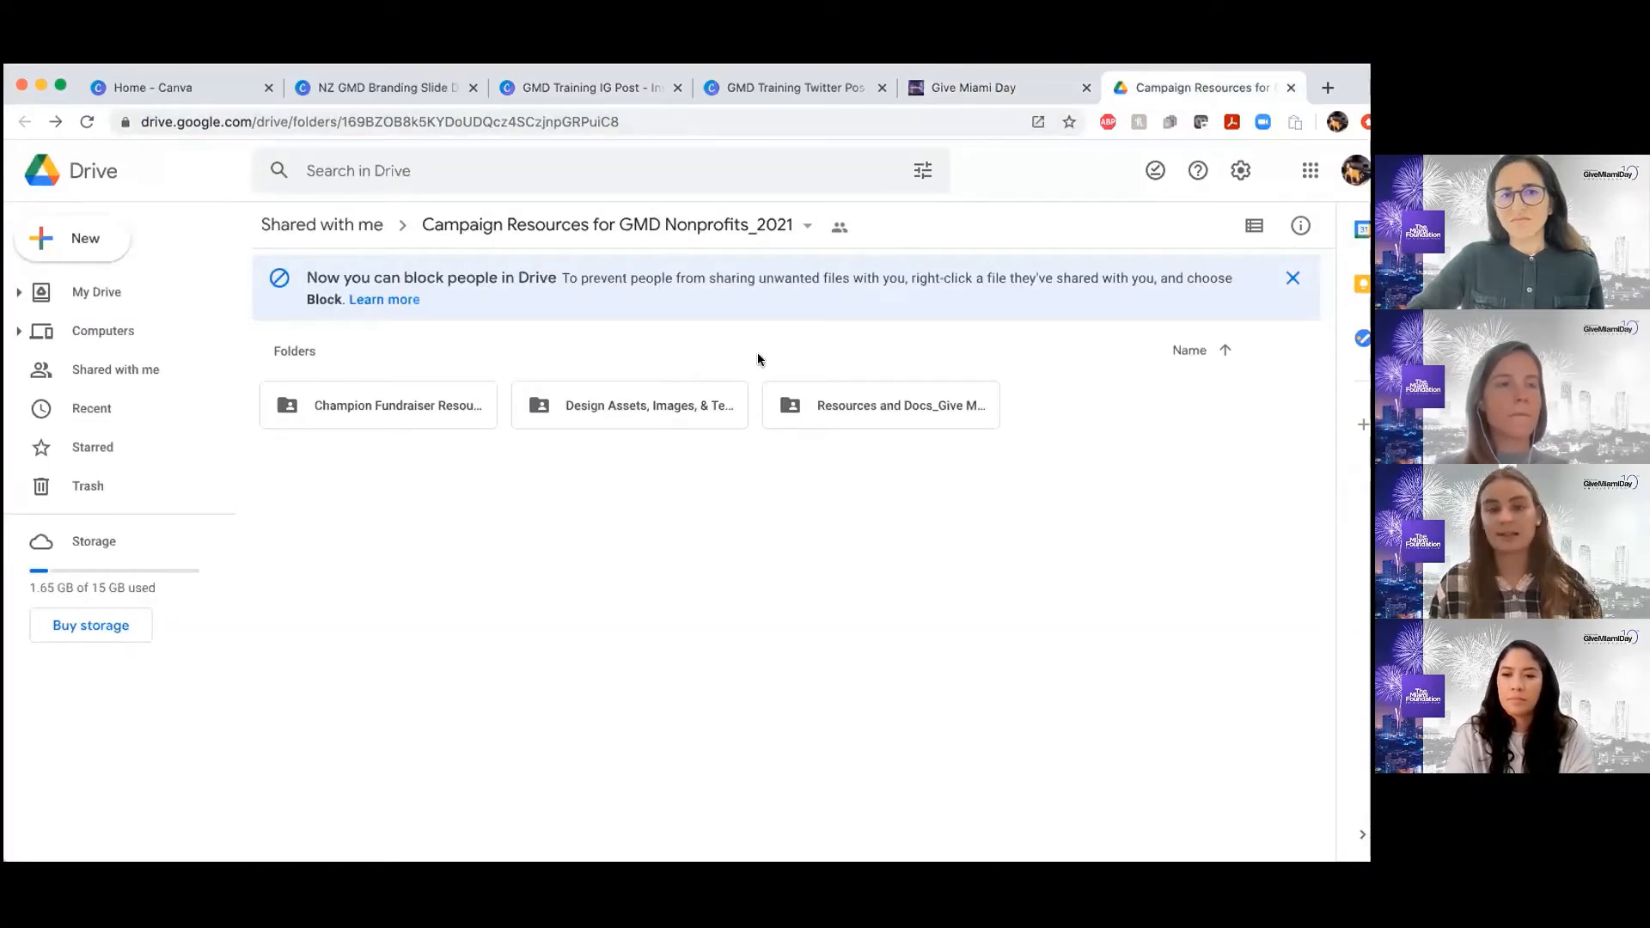
pyautogui.click(539, 90)
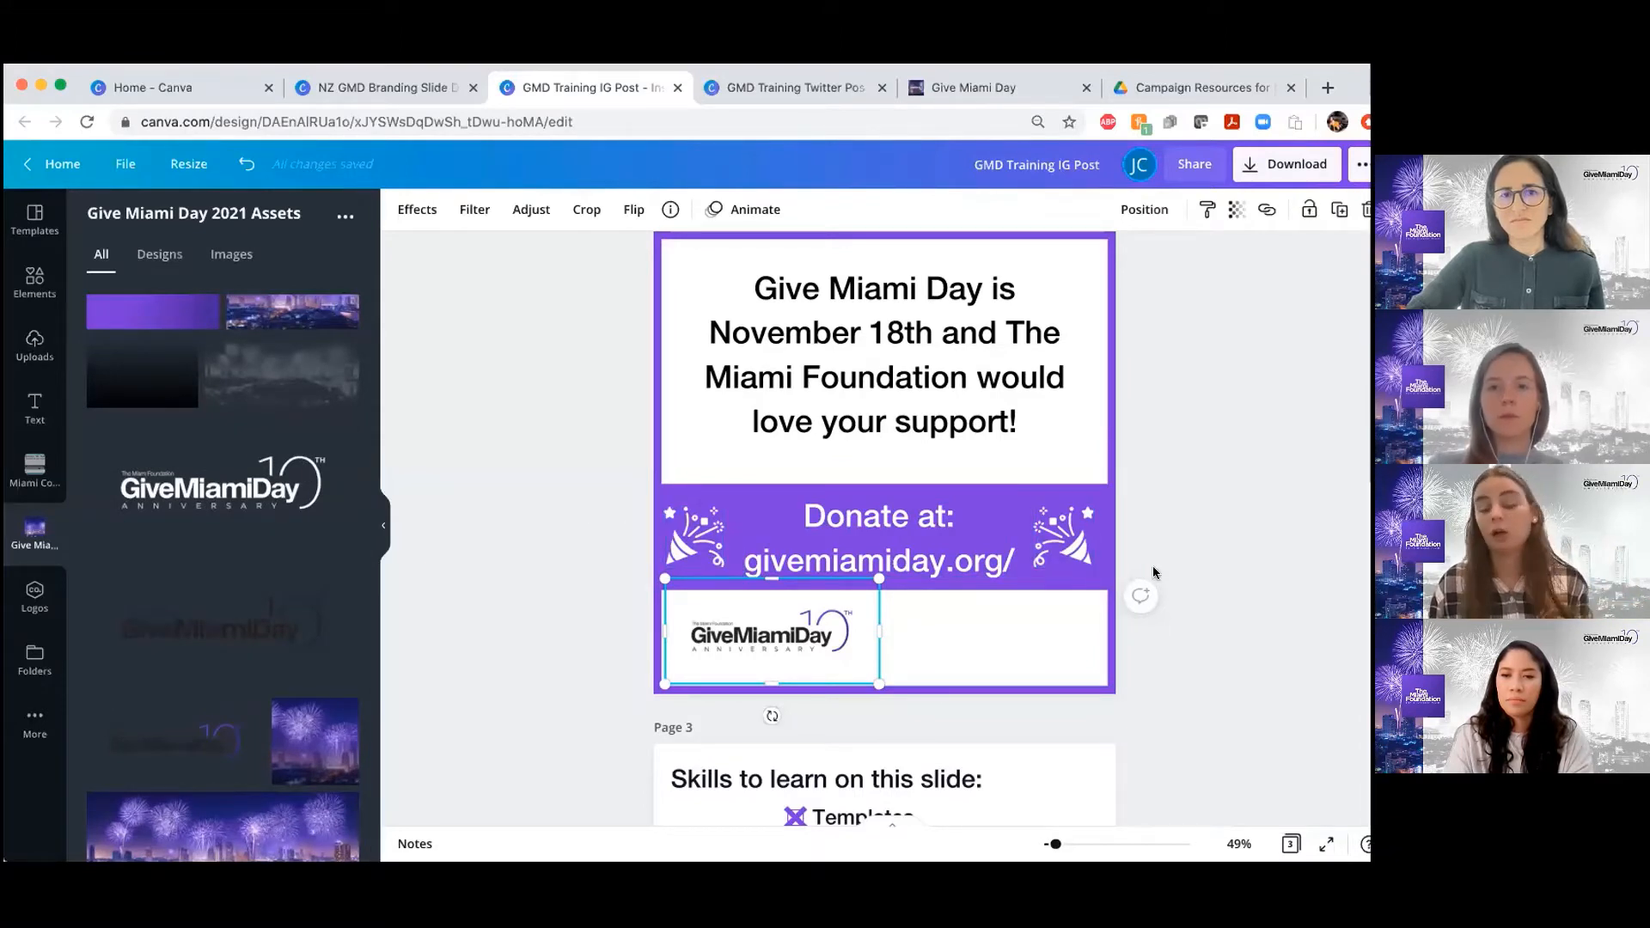
# Add the black version of The Miami Foundation logo from the uploaded images to page 2
pyautogui.scroll(1, 1155, 572)
pyautogui.scroll(3, 1154, 572)
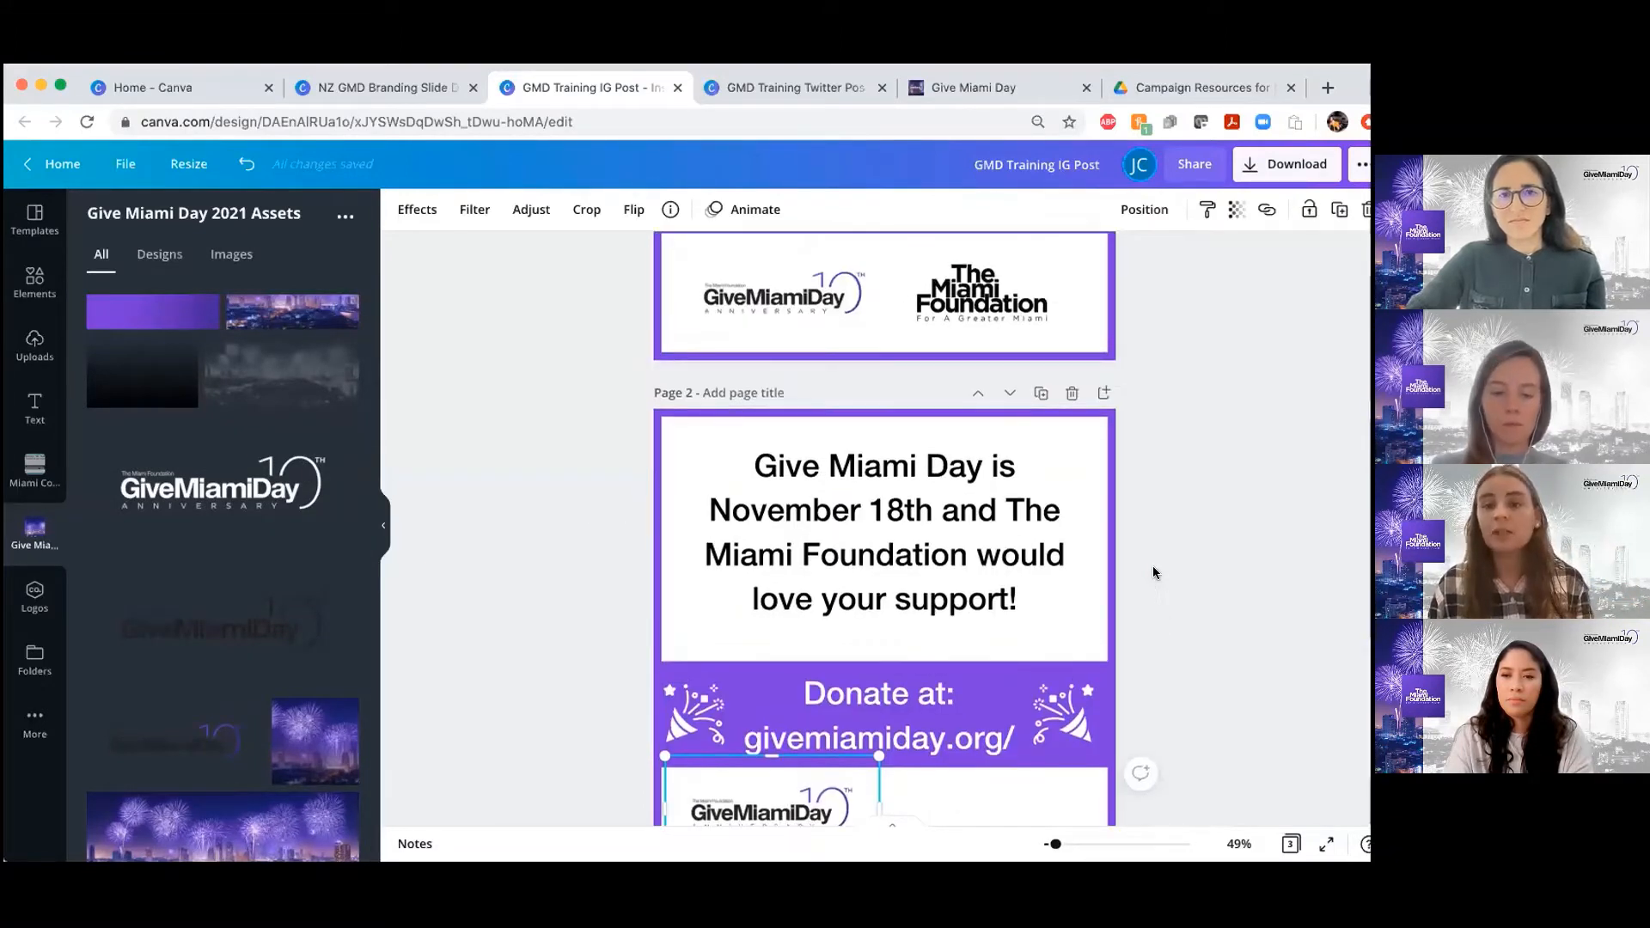
pyautogui.scroll(-1, 1154, 572)
pyautogui.scroll(4, 1154, 572)
pyautogui.scroll(-4, 1155, 572)
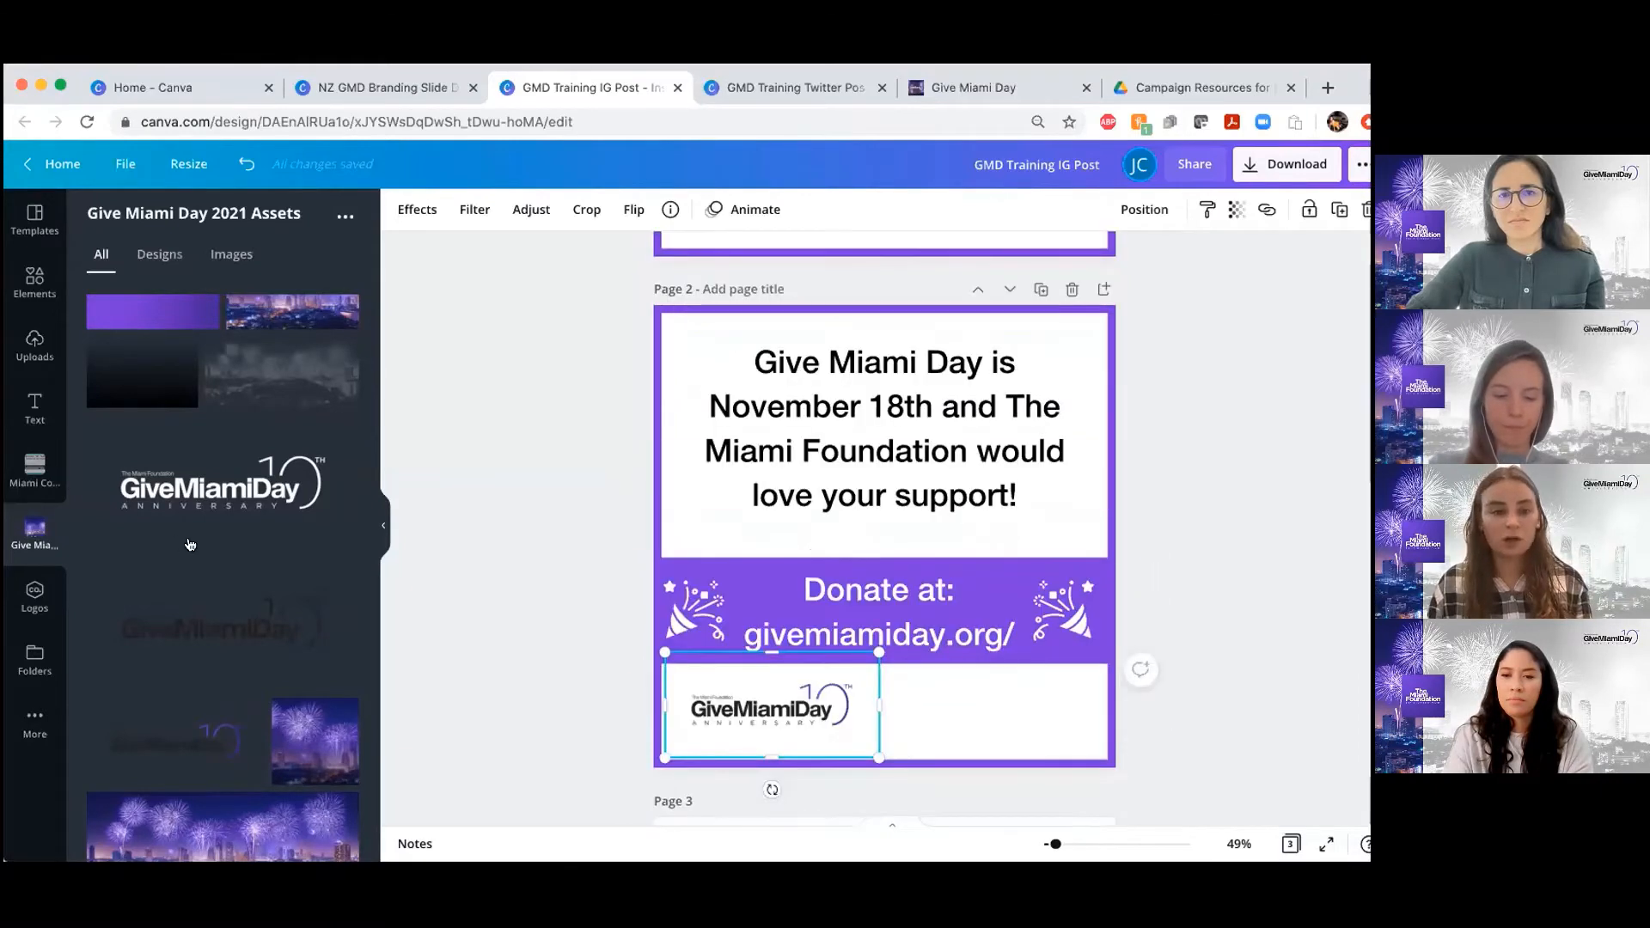
pyautogui.scroll(3, 231, 557)
pyautogui.scroll(-3, 228, 558)
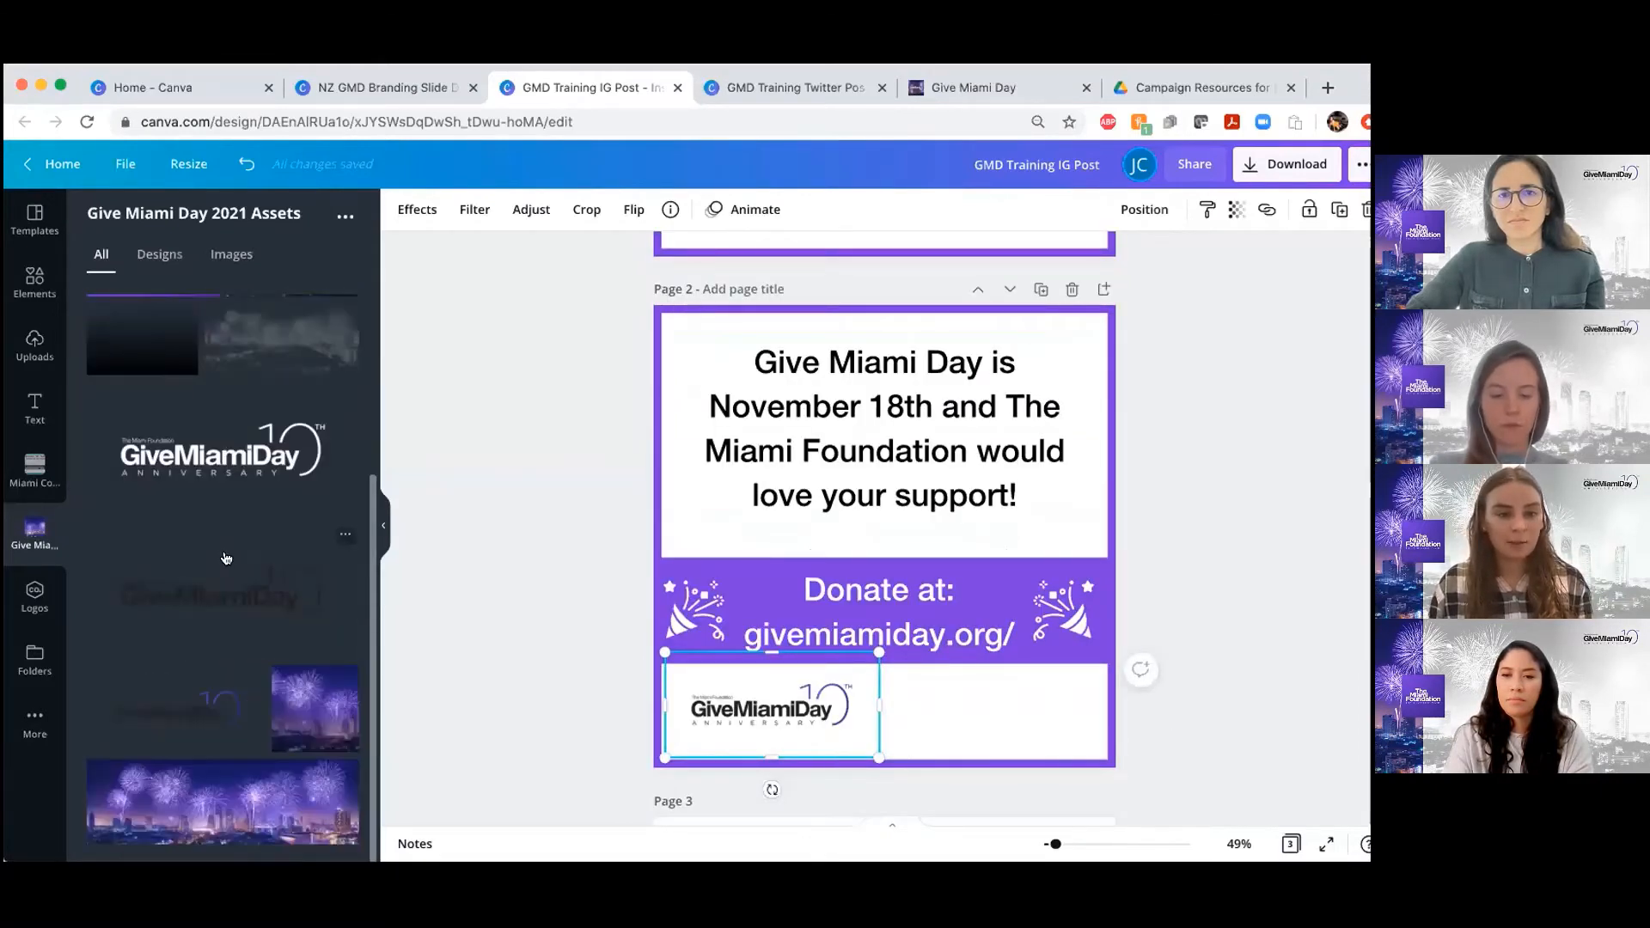
pyautogui.scroll(5, 219, 629)
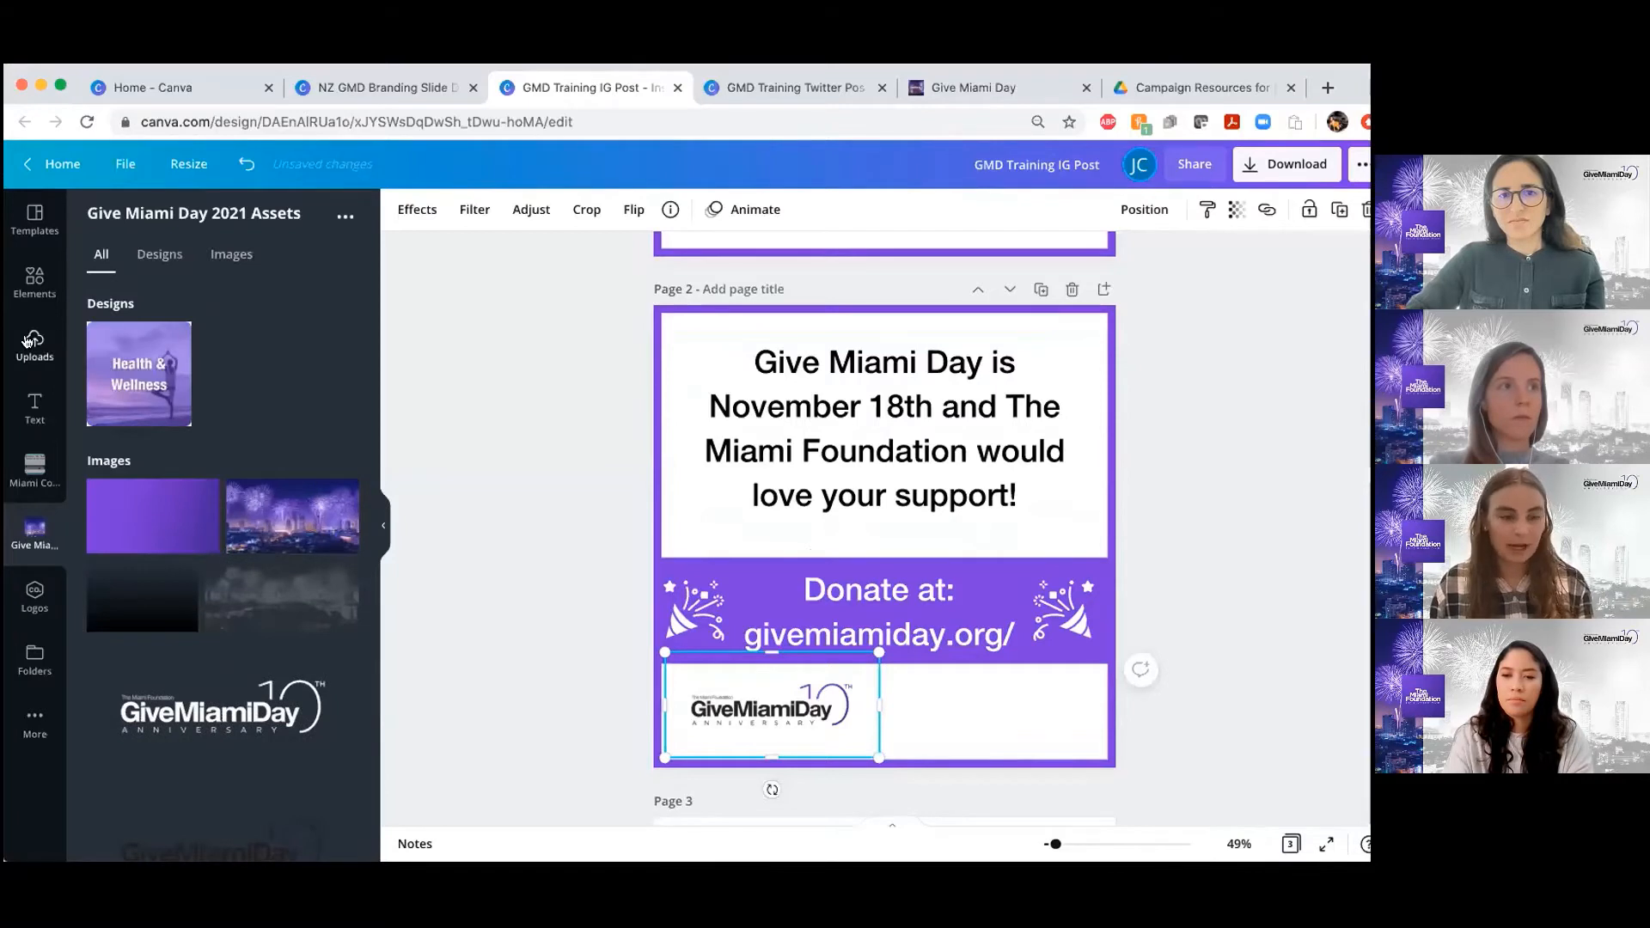
pyautogui.click(29, 342)
pyautogui.click(199, 477)
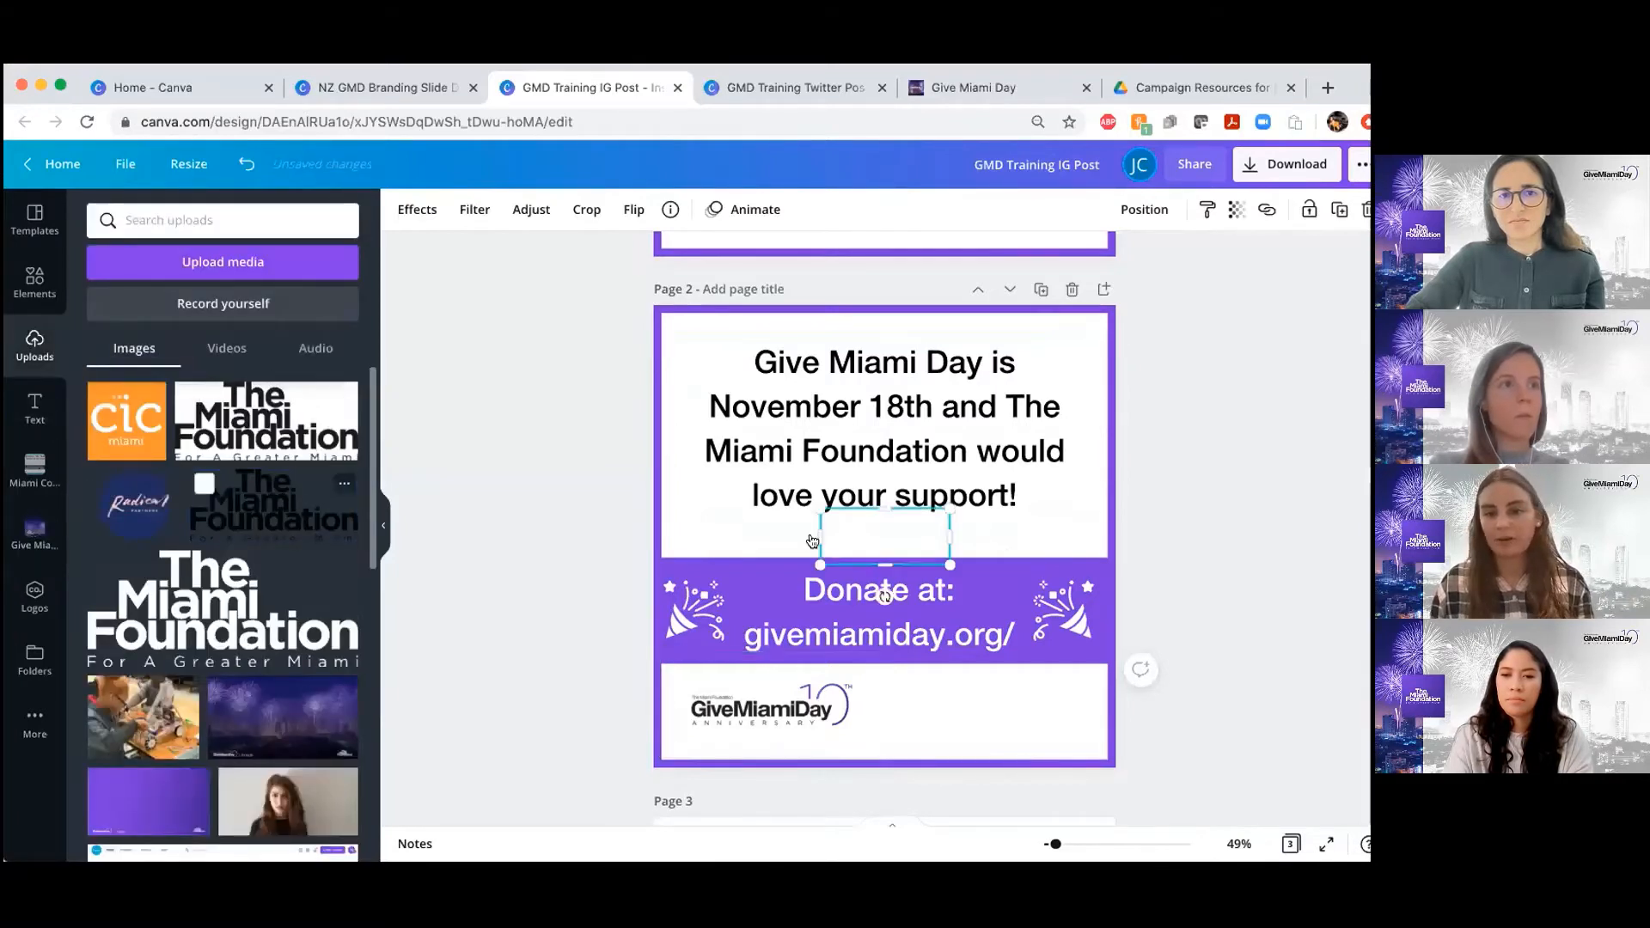
pyautogui.click(1158, 478)
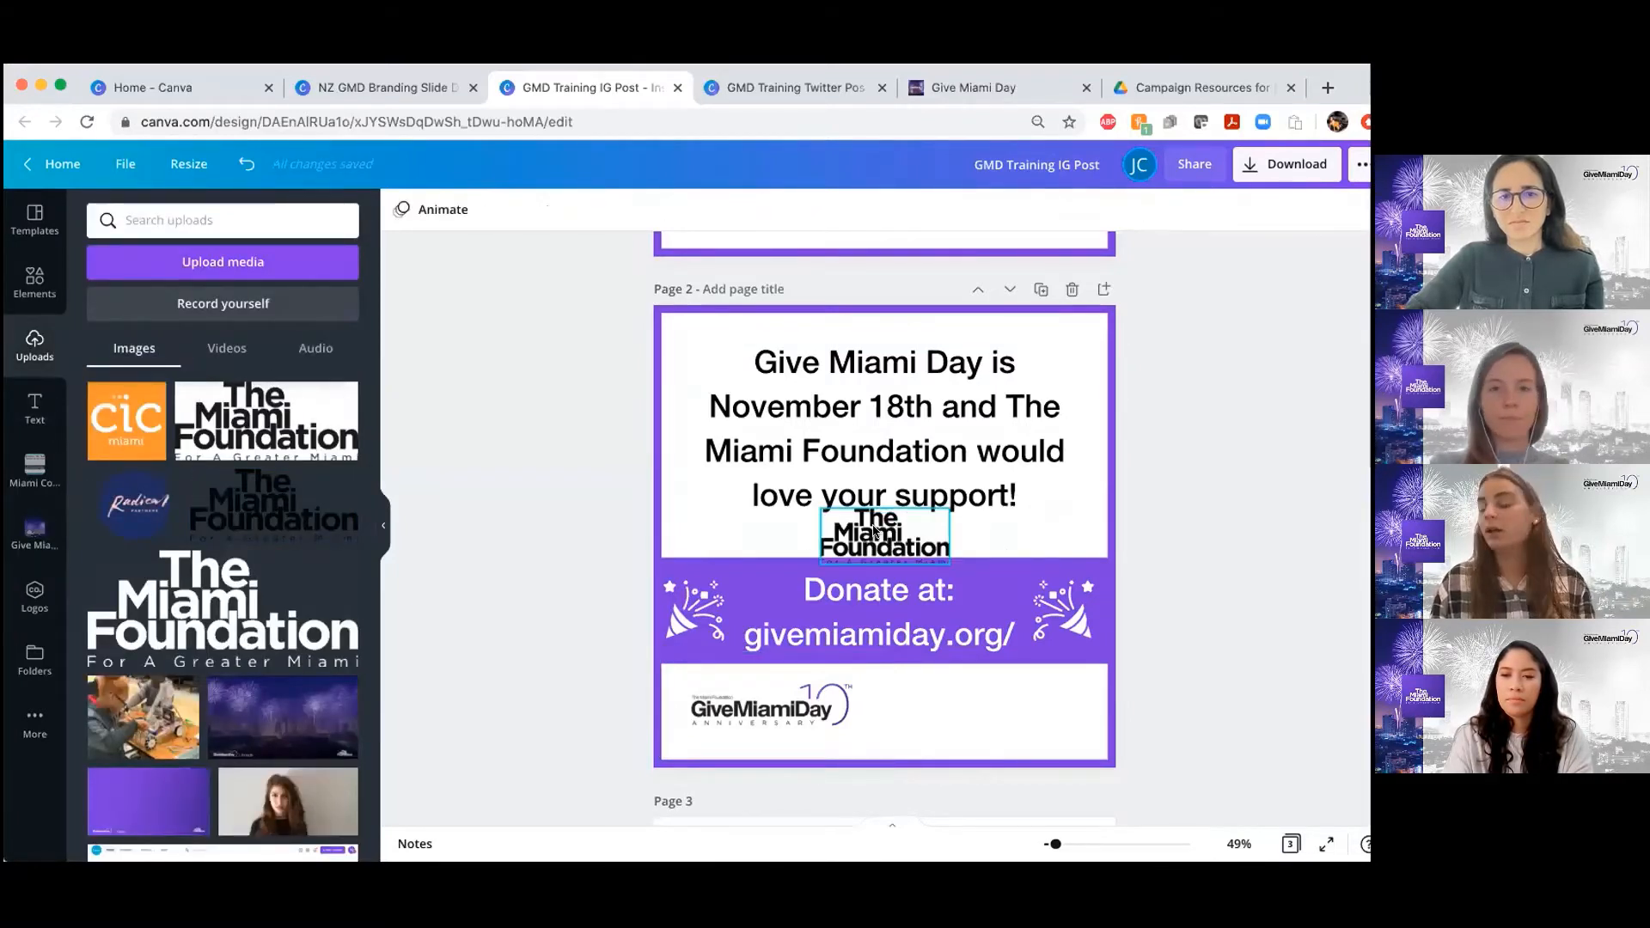
# Place The Miami Foundation logo beside the Give Miami Day logo in page 2's lower white area, and adjust its size slightly
pyautogui.moveTo(892, 554); pyautogui.dragTo(957, 705)
pyautogui.scroll(-2, 956, 706)
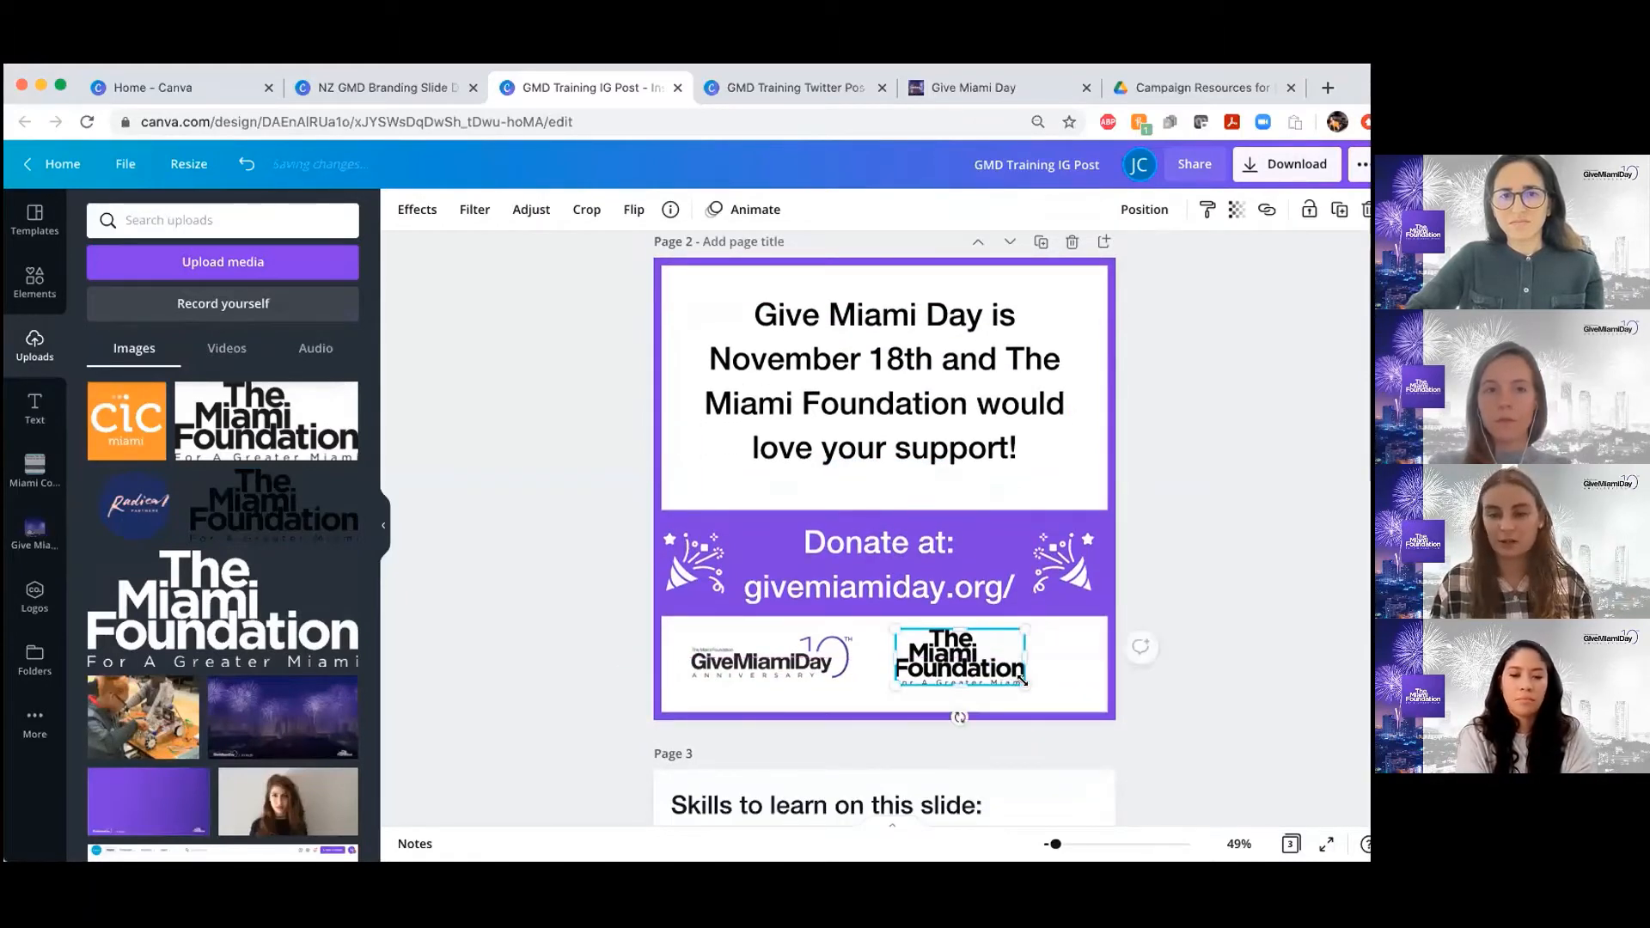
pyautogui.moveTo(1020, 681); pyautogui.dragTo(1023, 683)
pyautogui.click(1234, 504)
pyautogui.scroll(-2, 1234, 505)
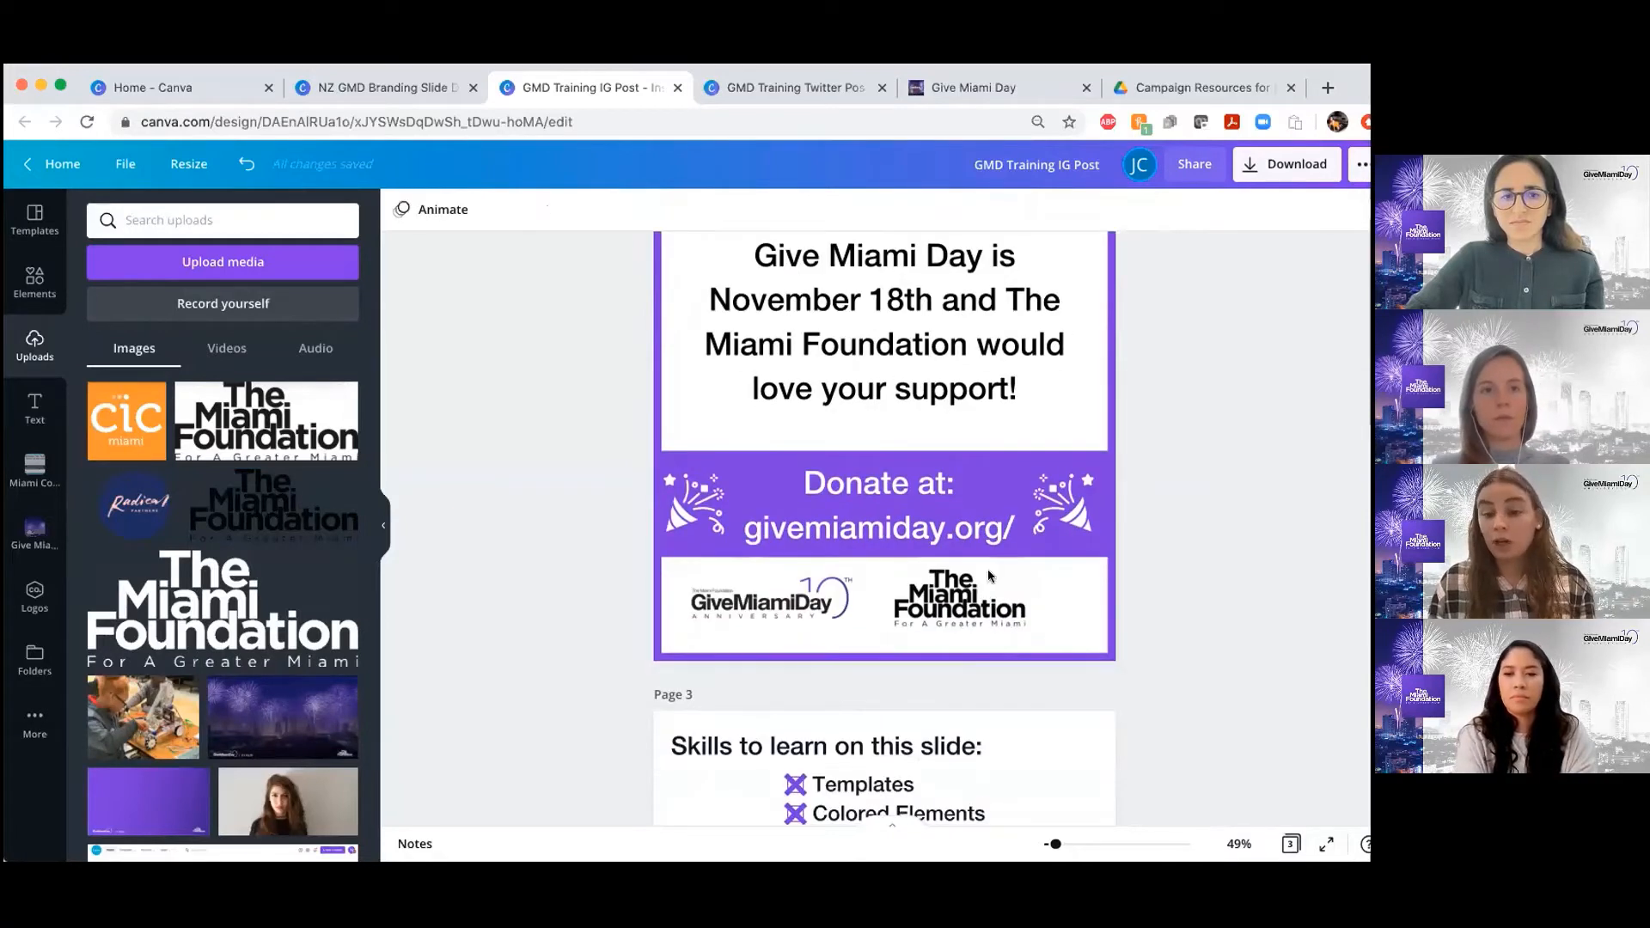
pyautogui.click(1071, 578)
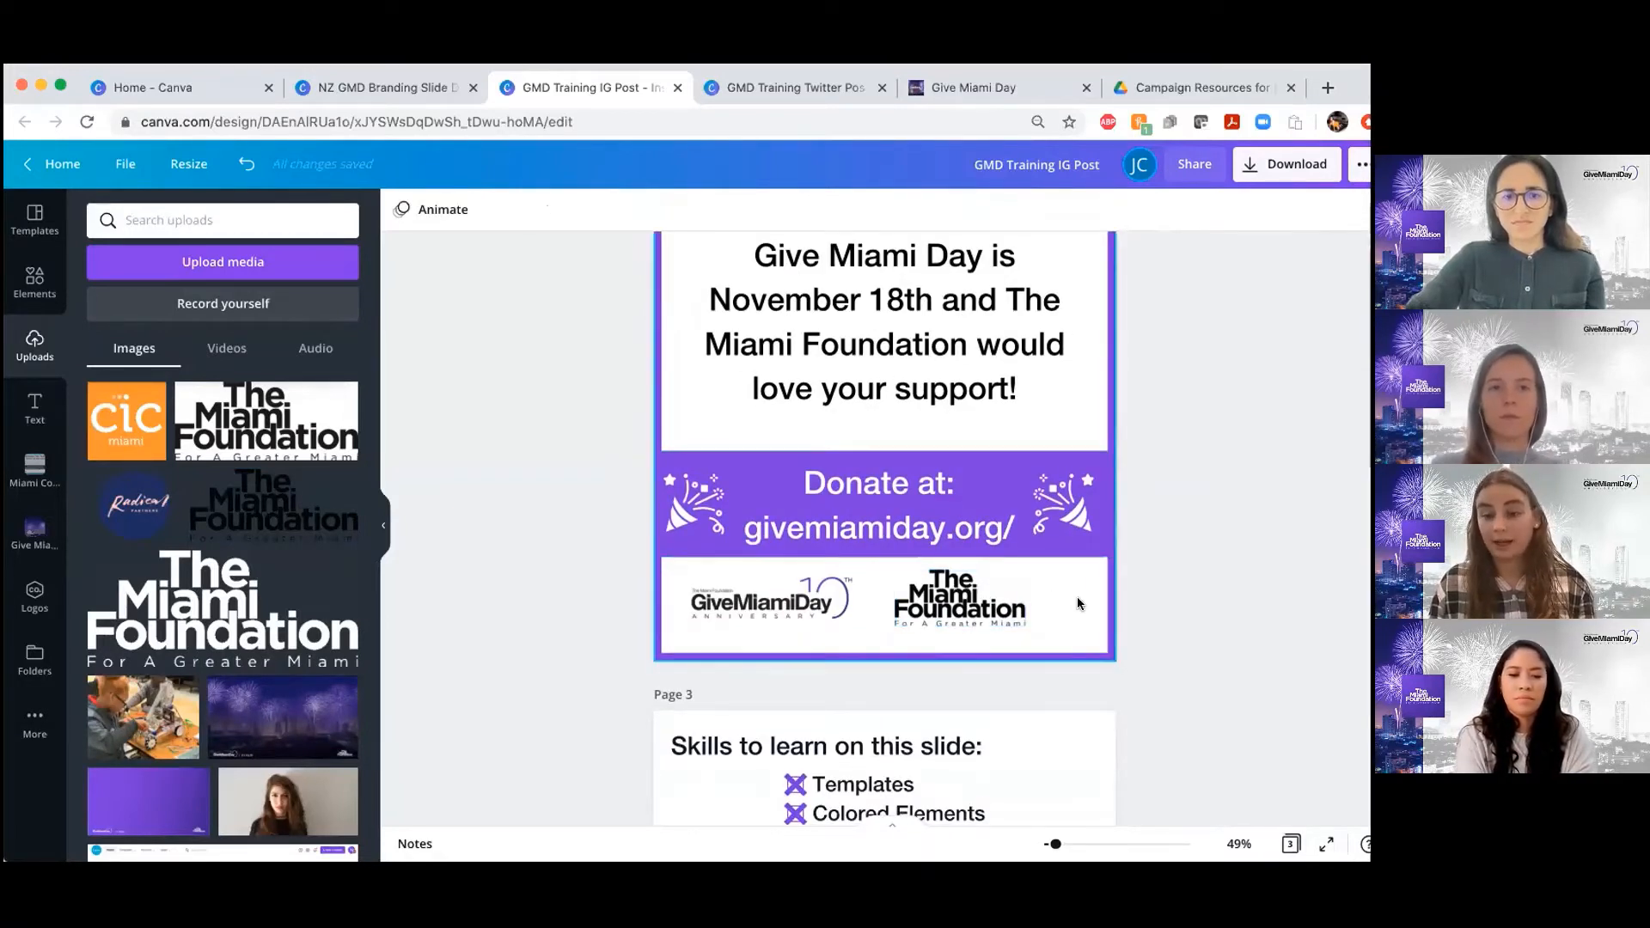
pyautogui.click(1281, 578)
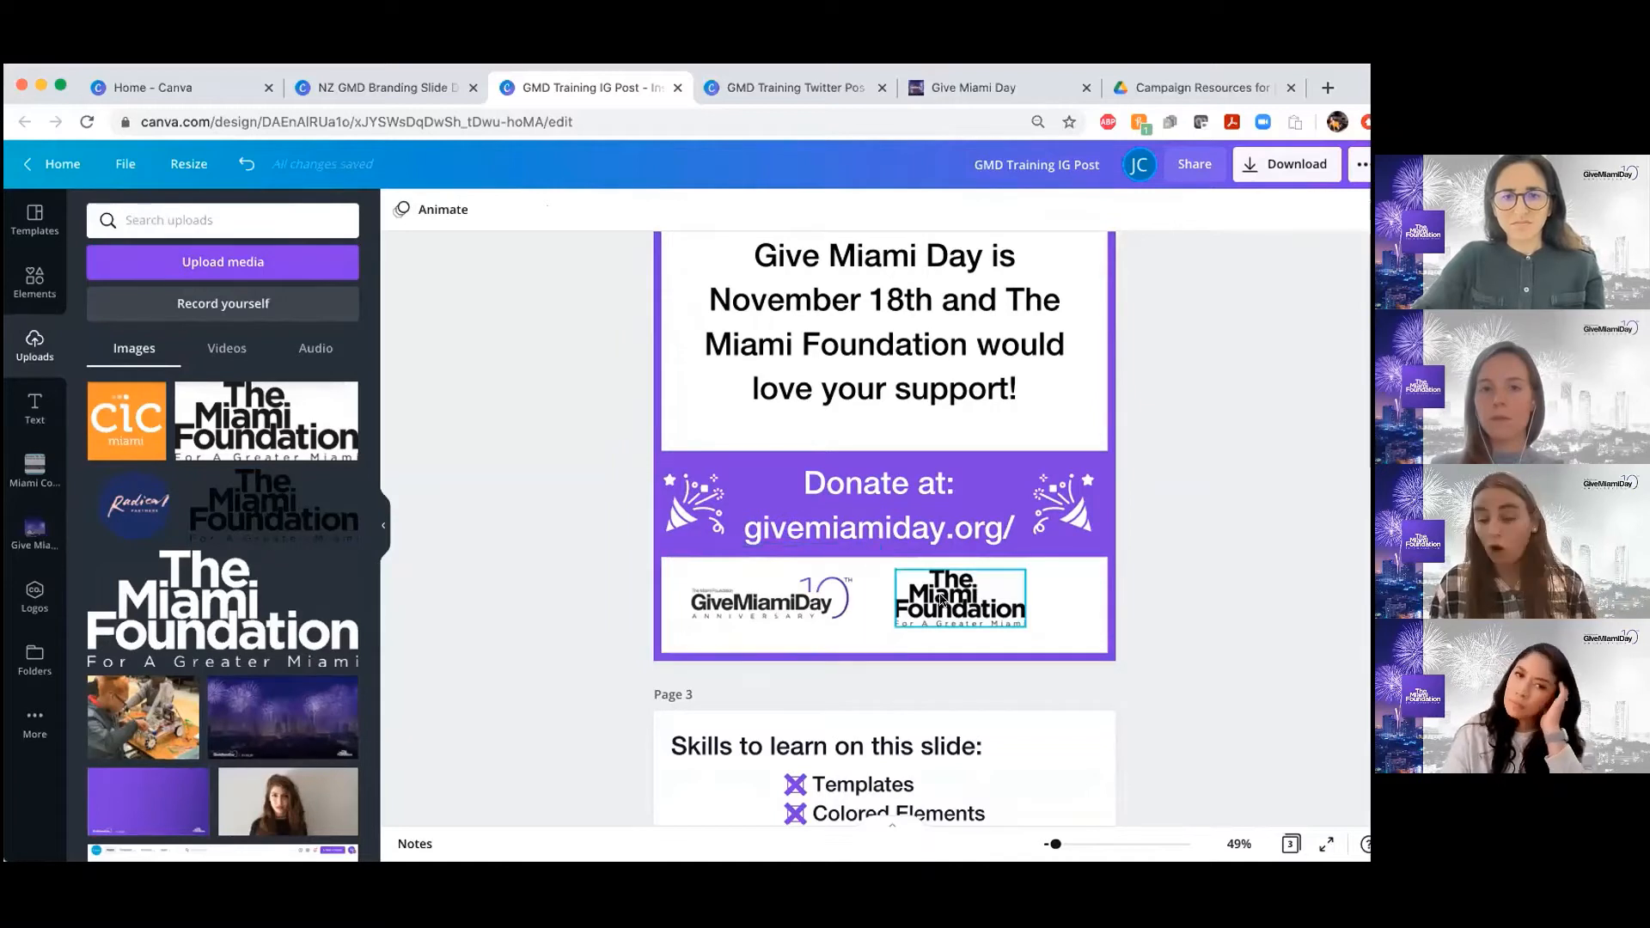
pyautogui.scroll(-1, 941, 594)
pyautogui.scroll(1, 941, 599)
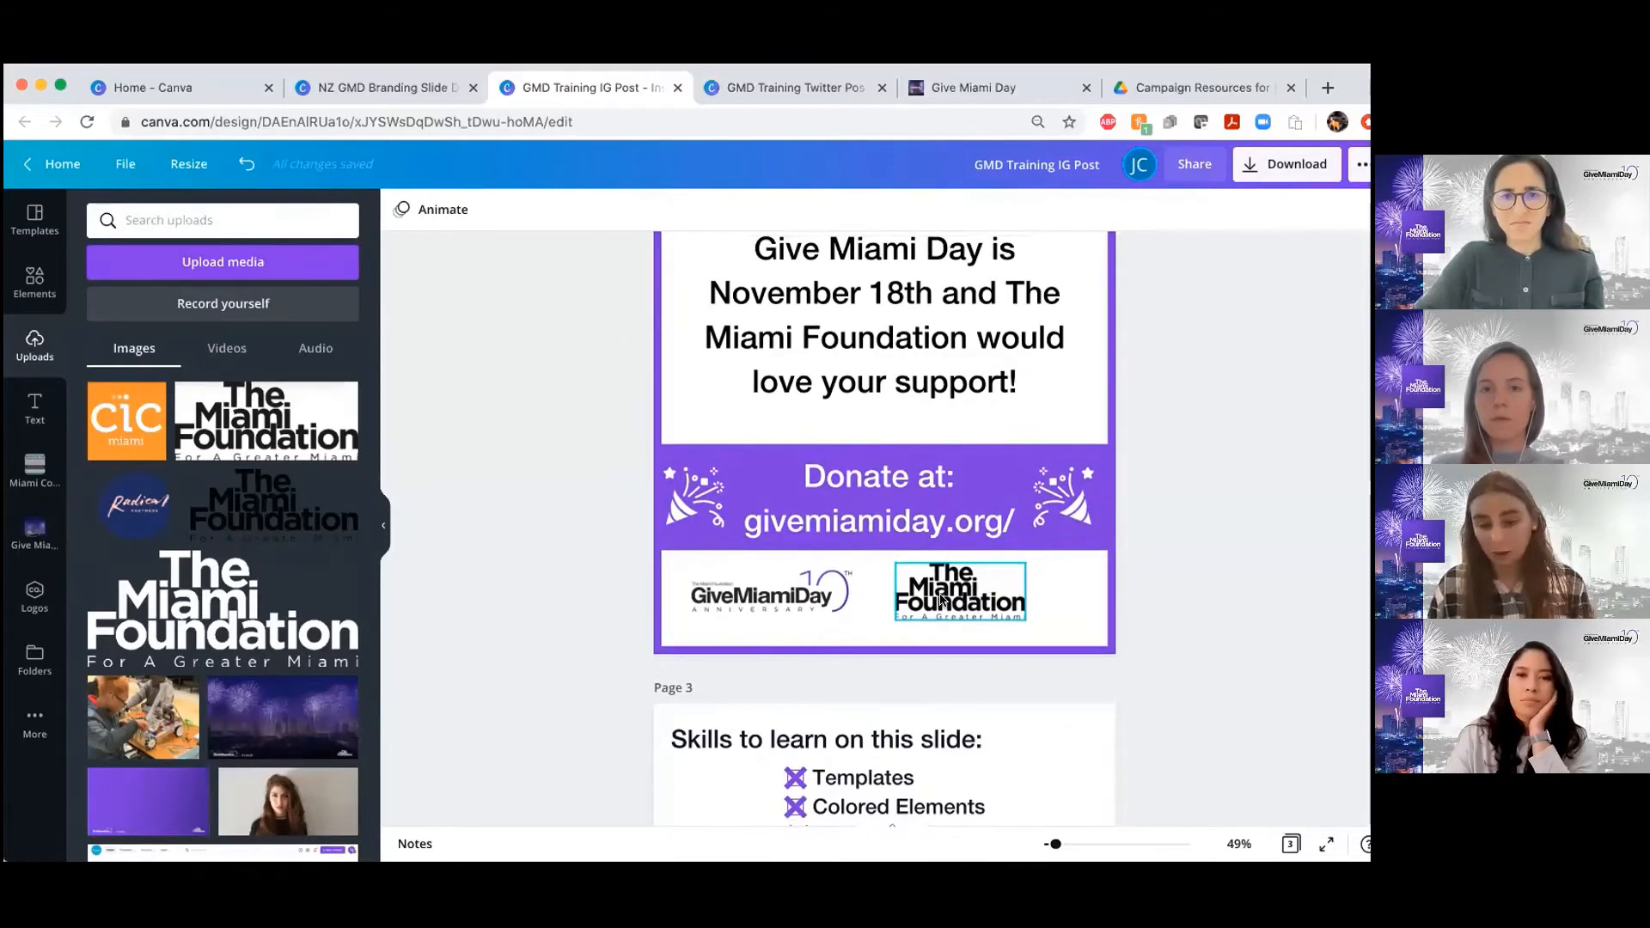
pyautogui.scroll(3, 920, 567)
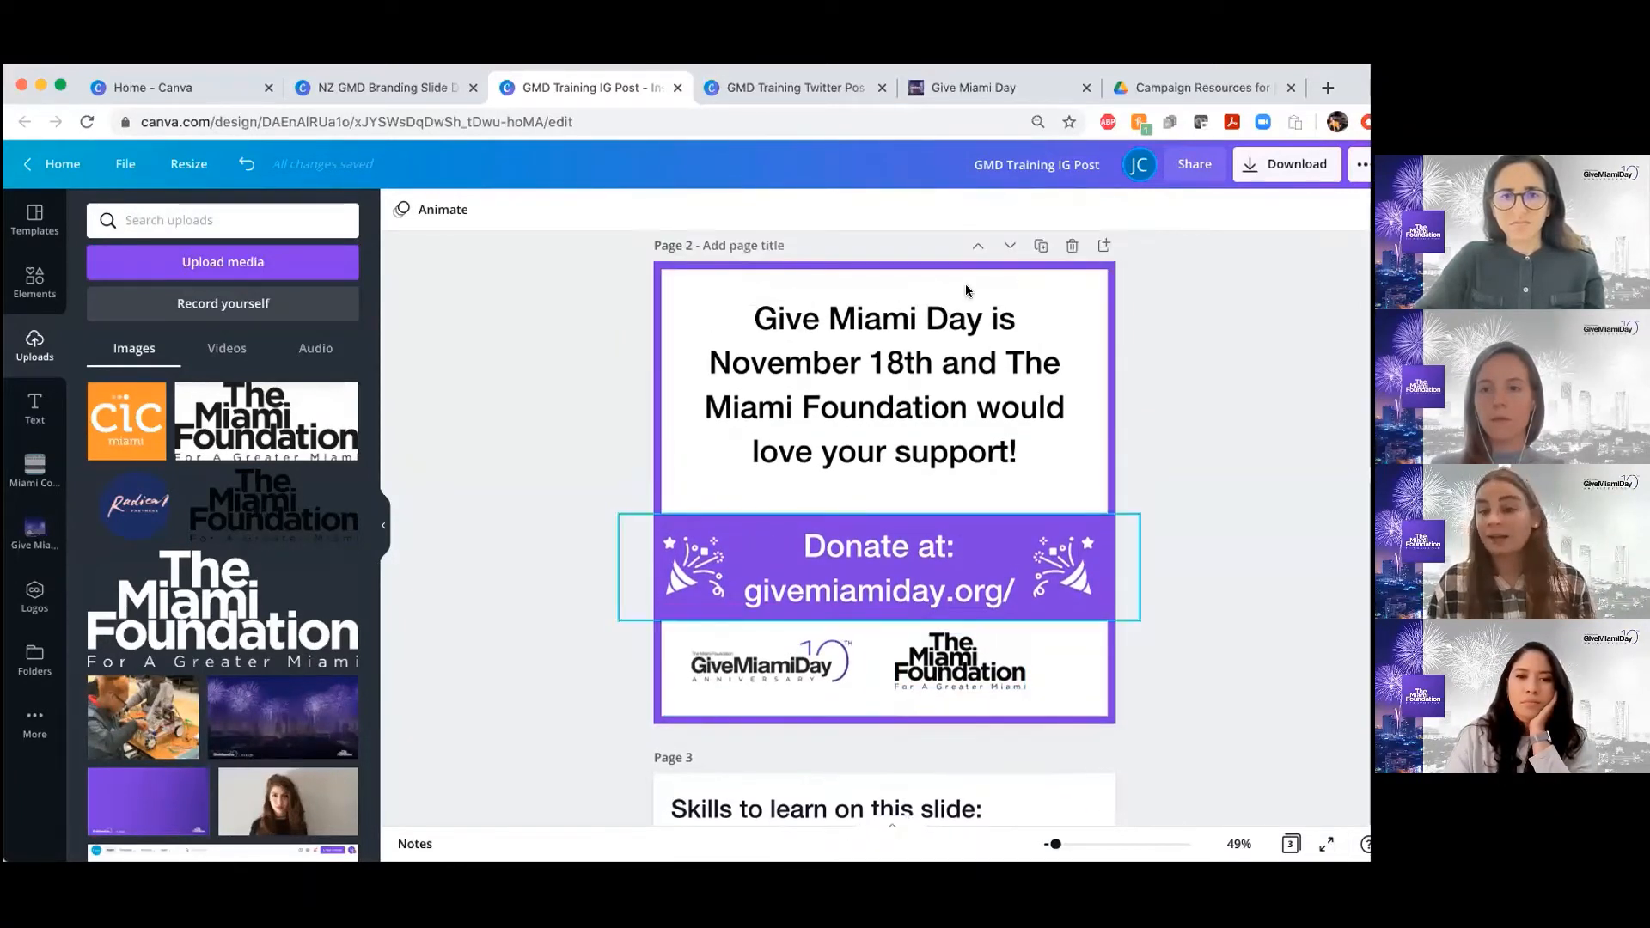
pyautogui.scroll(-2, 892, 415)
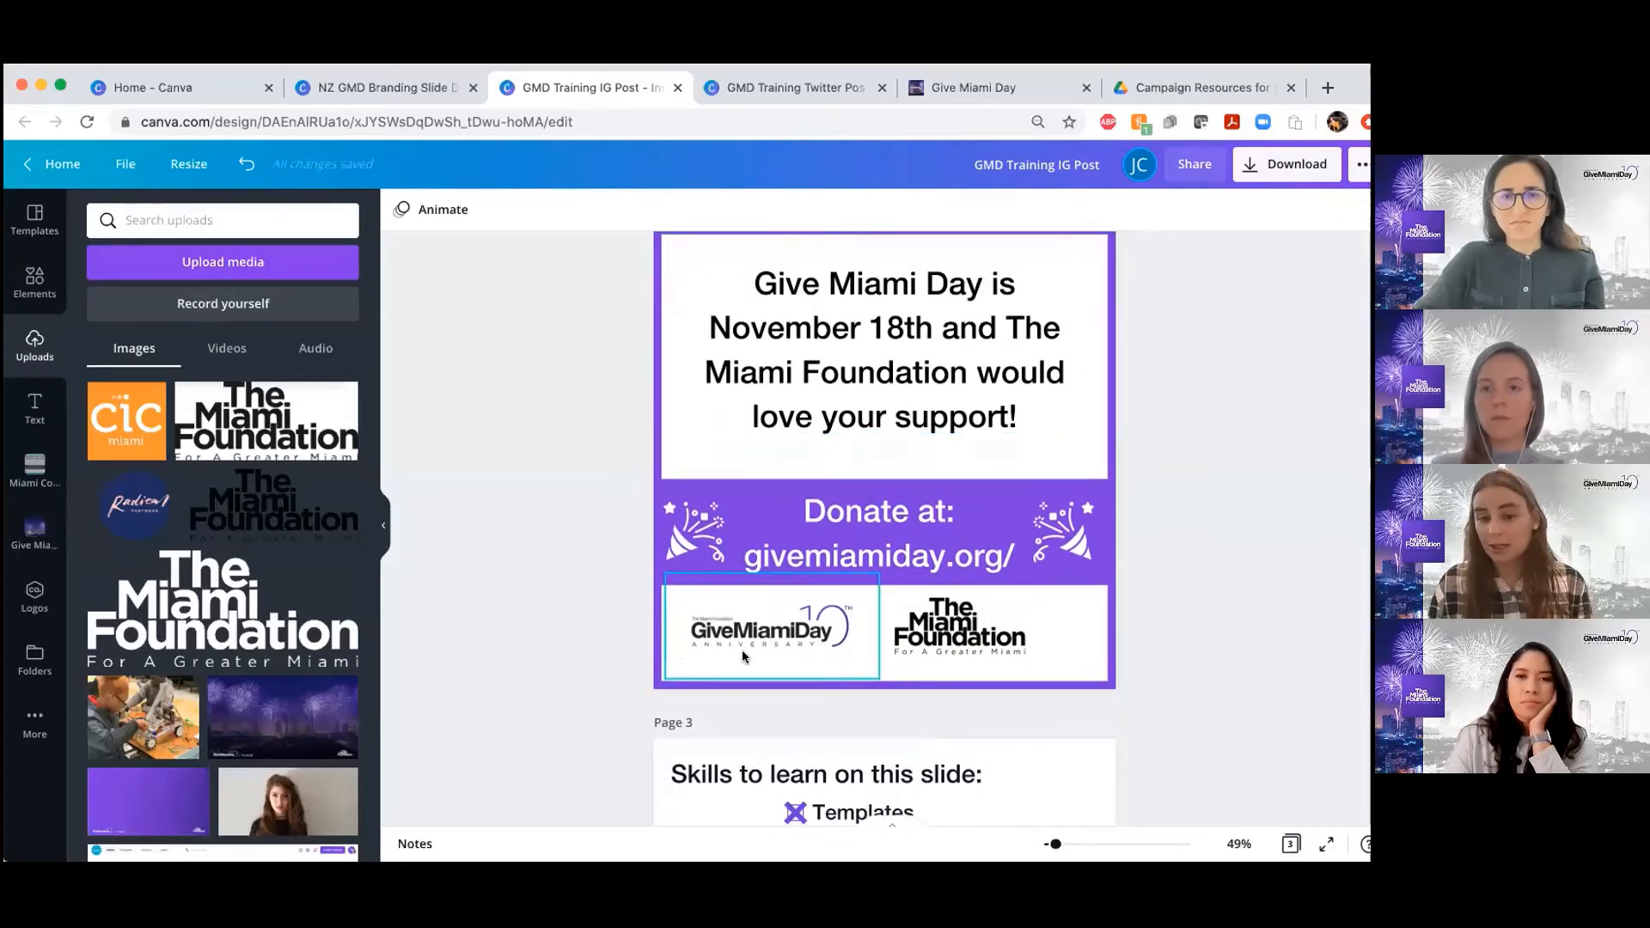
pyautogui.scroll(-1, 765, 648)
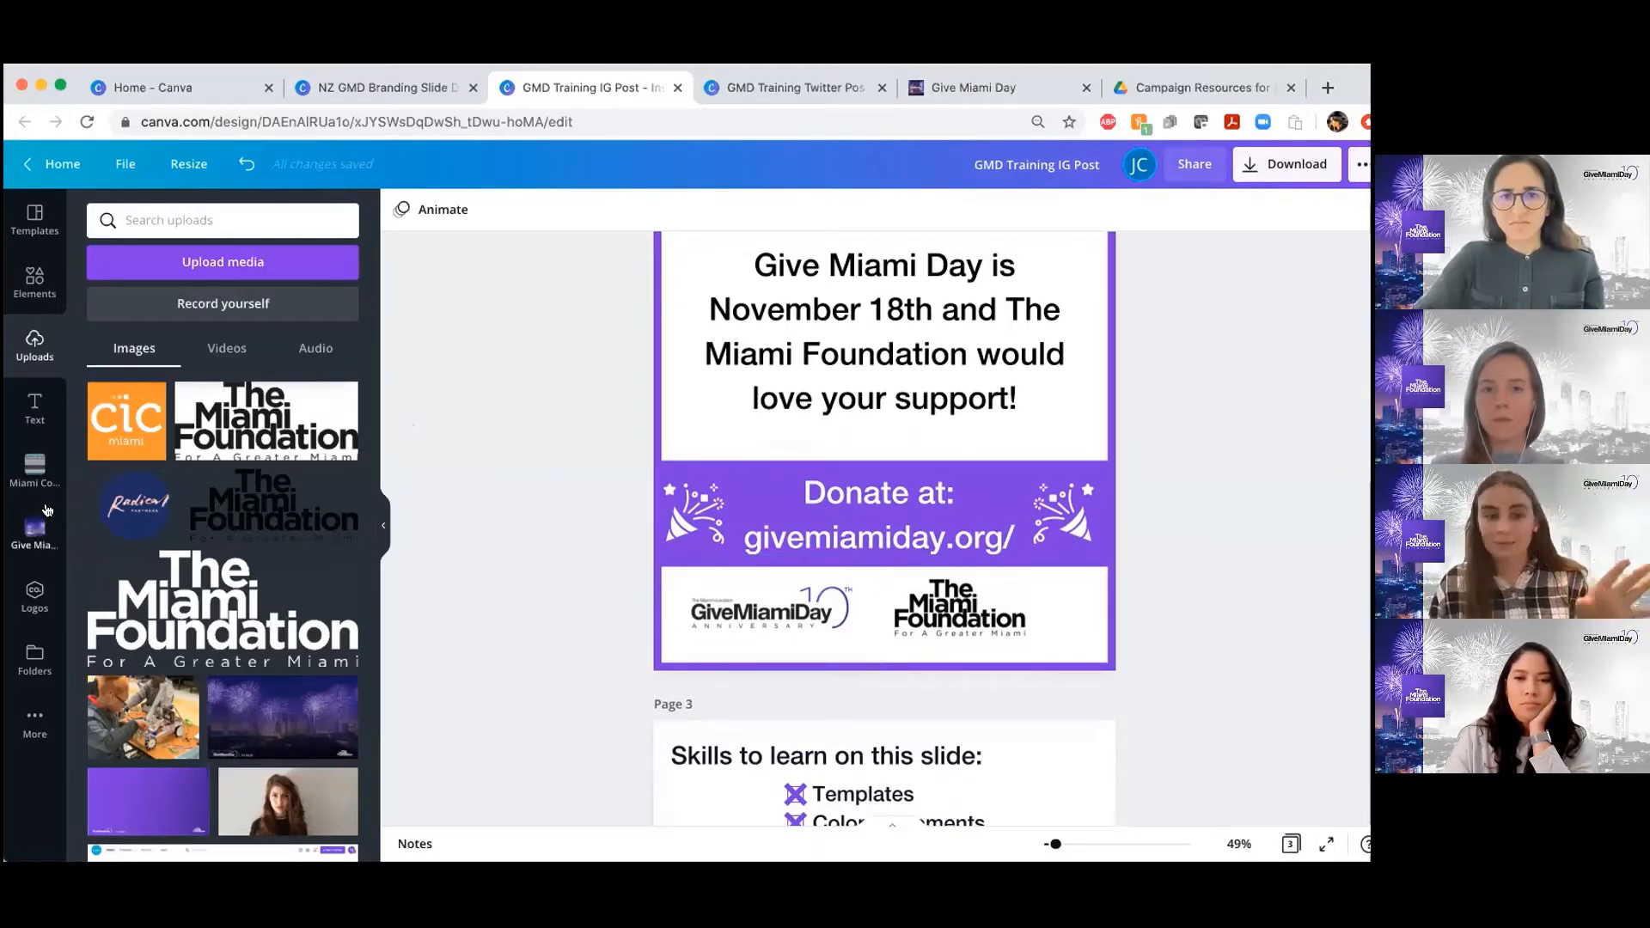
# Try placing a white-coloured duplicate of the purple banner over the logo area on page 2, and delete it
pyautogui.click(726, 478)
pyautogui.click(1340, 211)
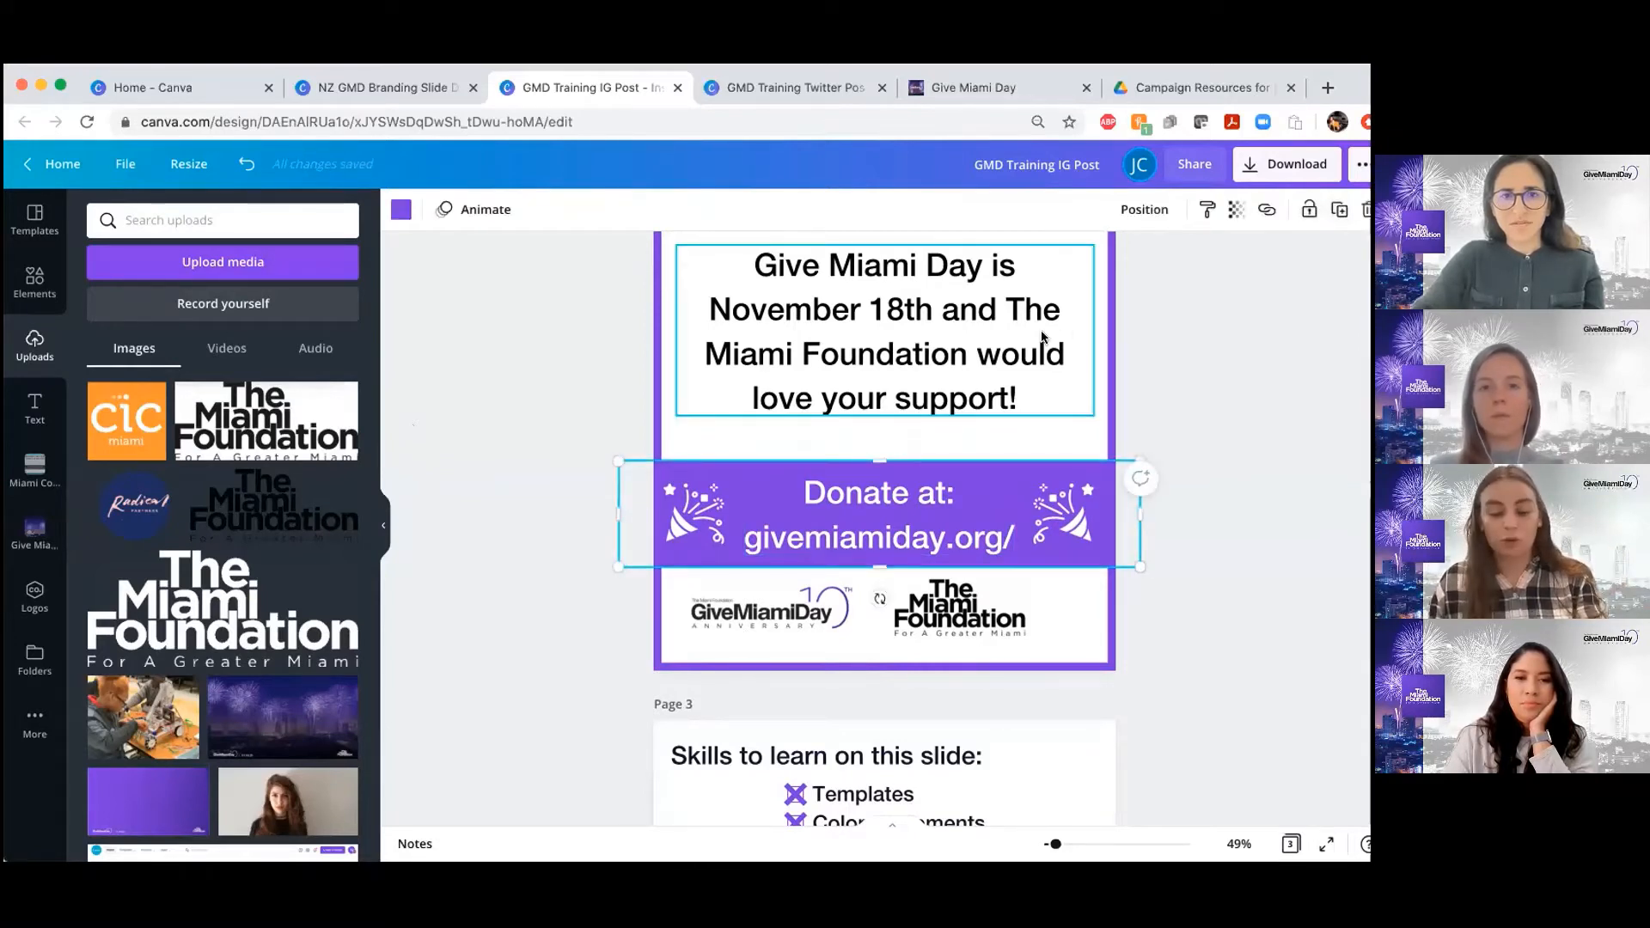
pyautogui.press('super+d')
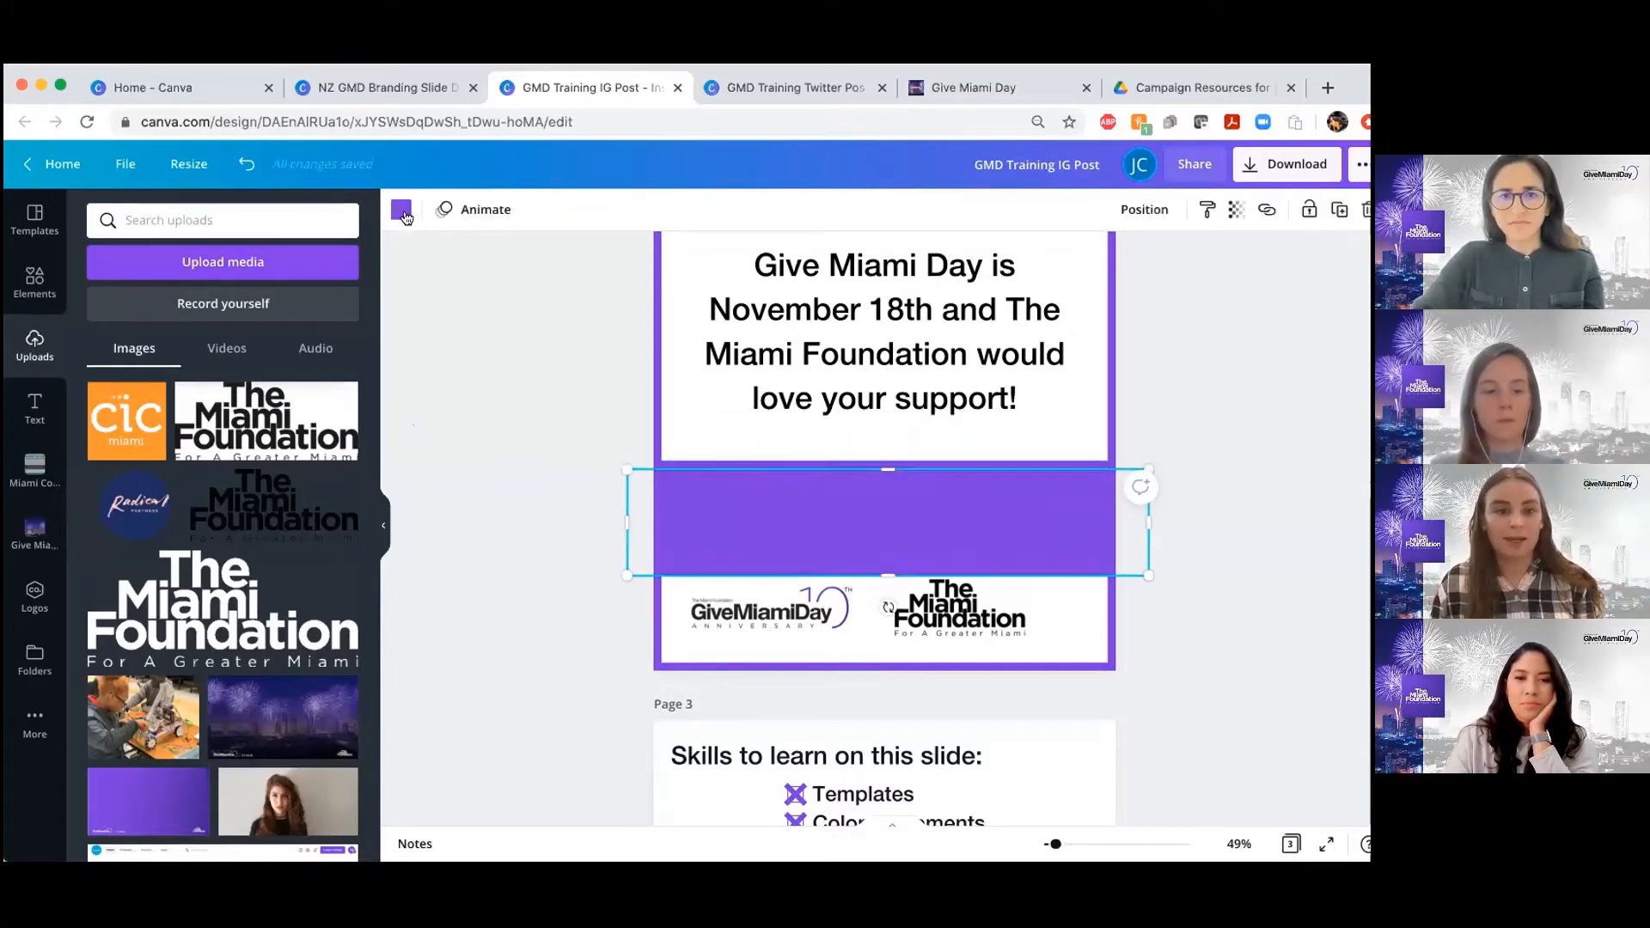
pyautogui.click(403, 210)
pyautogui.click(294, 306)
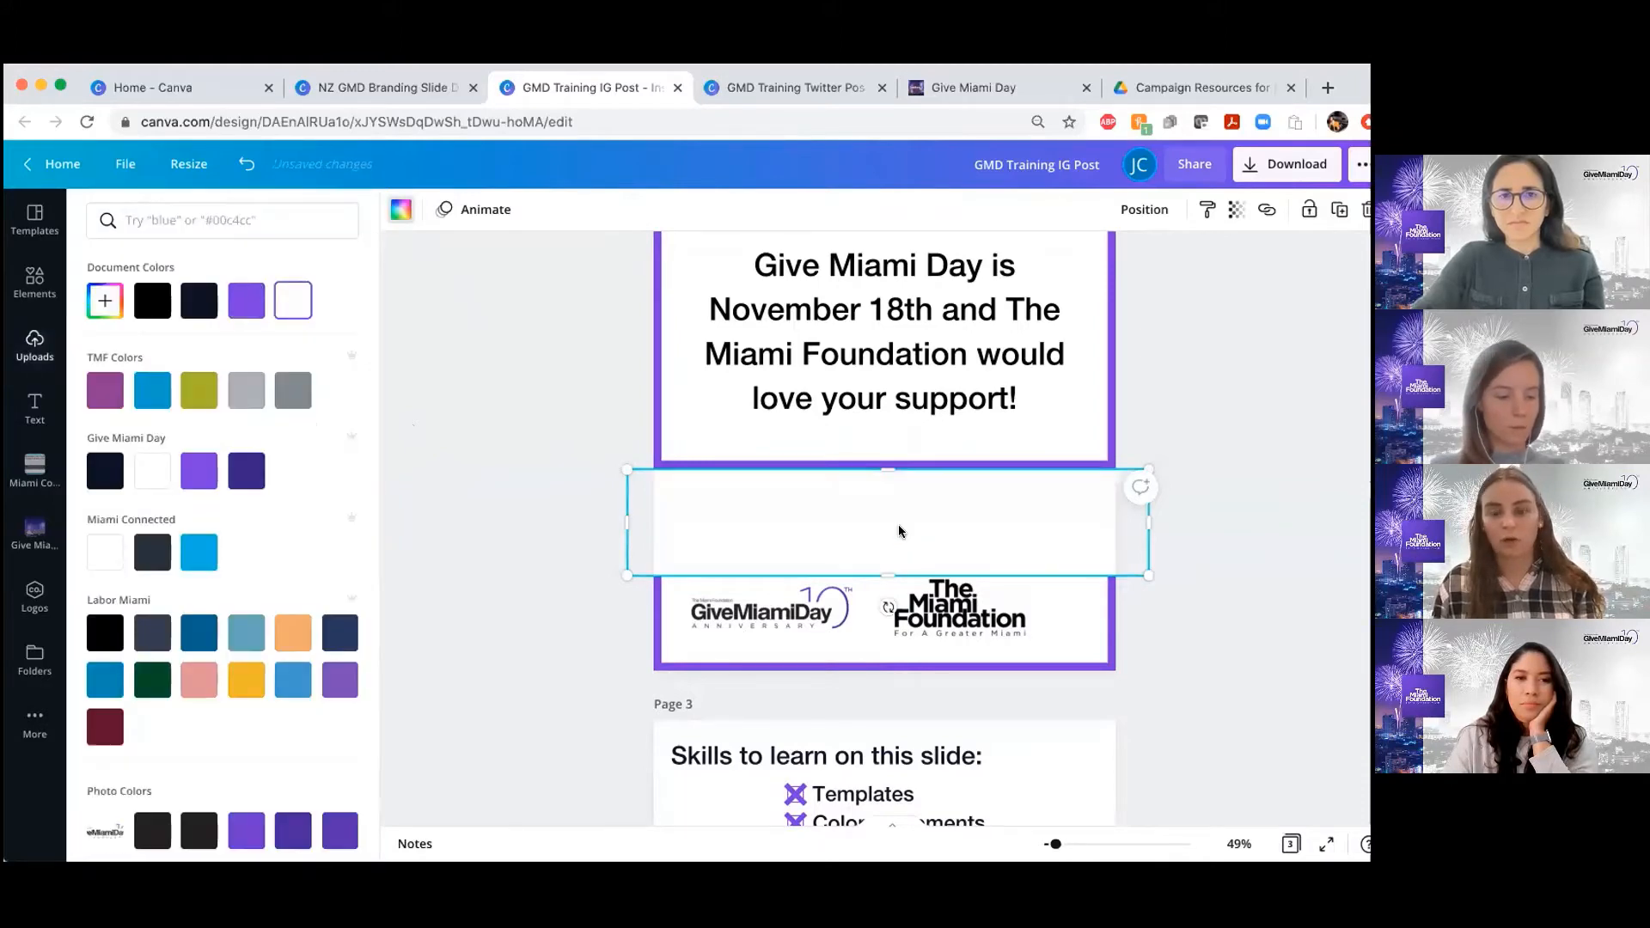
pyautogui.moveTo(898, 533); pyautogui.dragTo(905, 607)
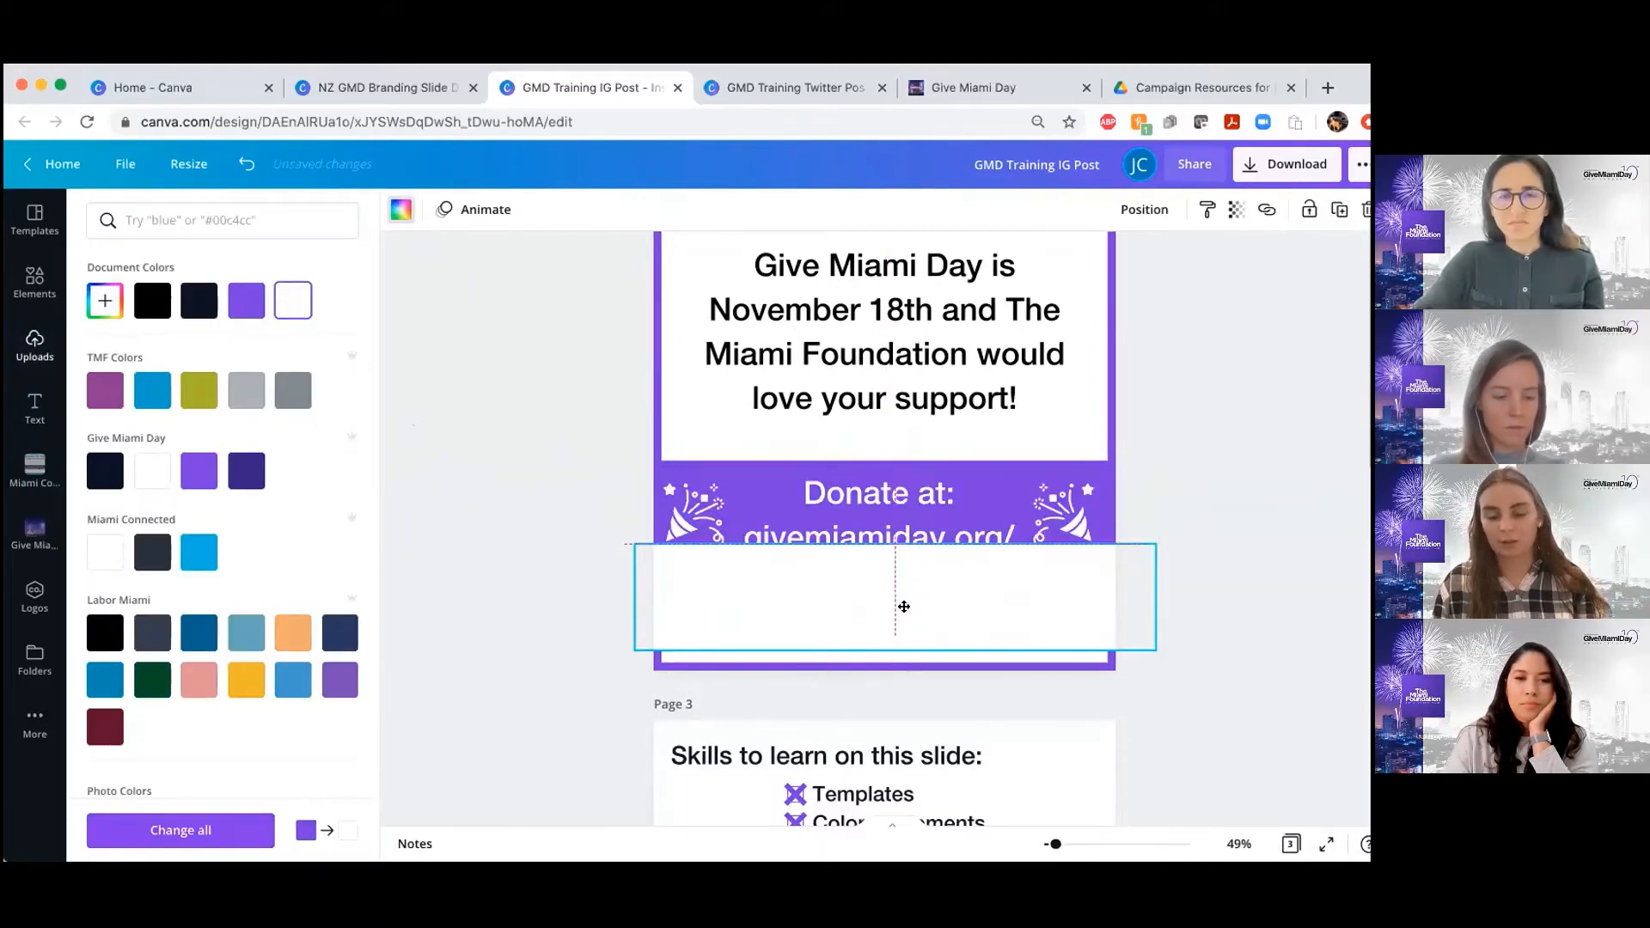
pyautogui.press('Delete')
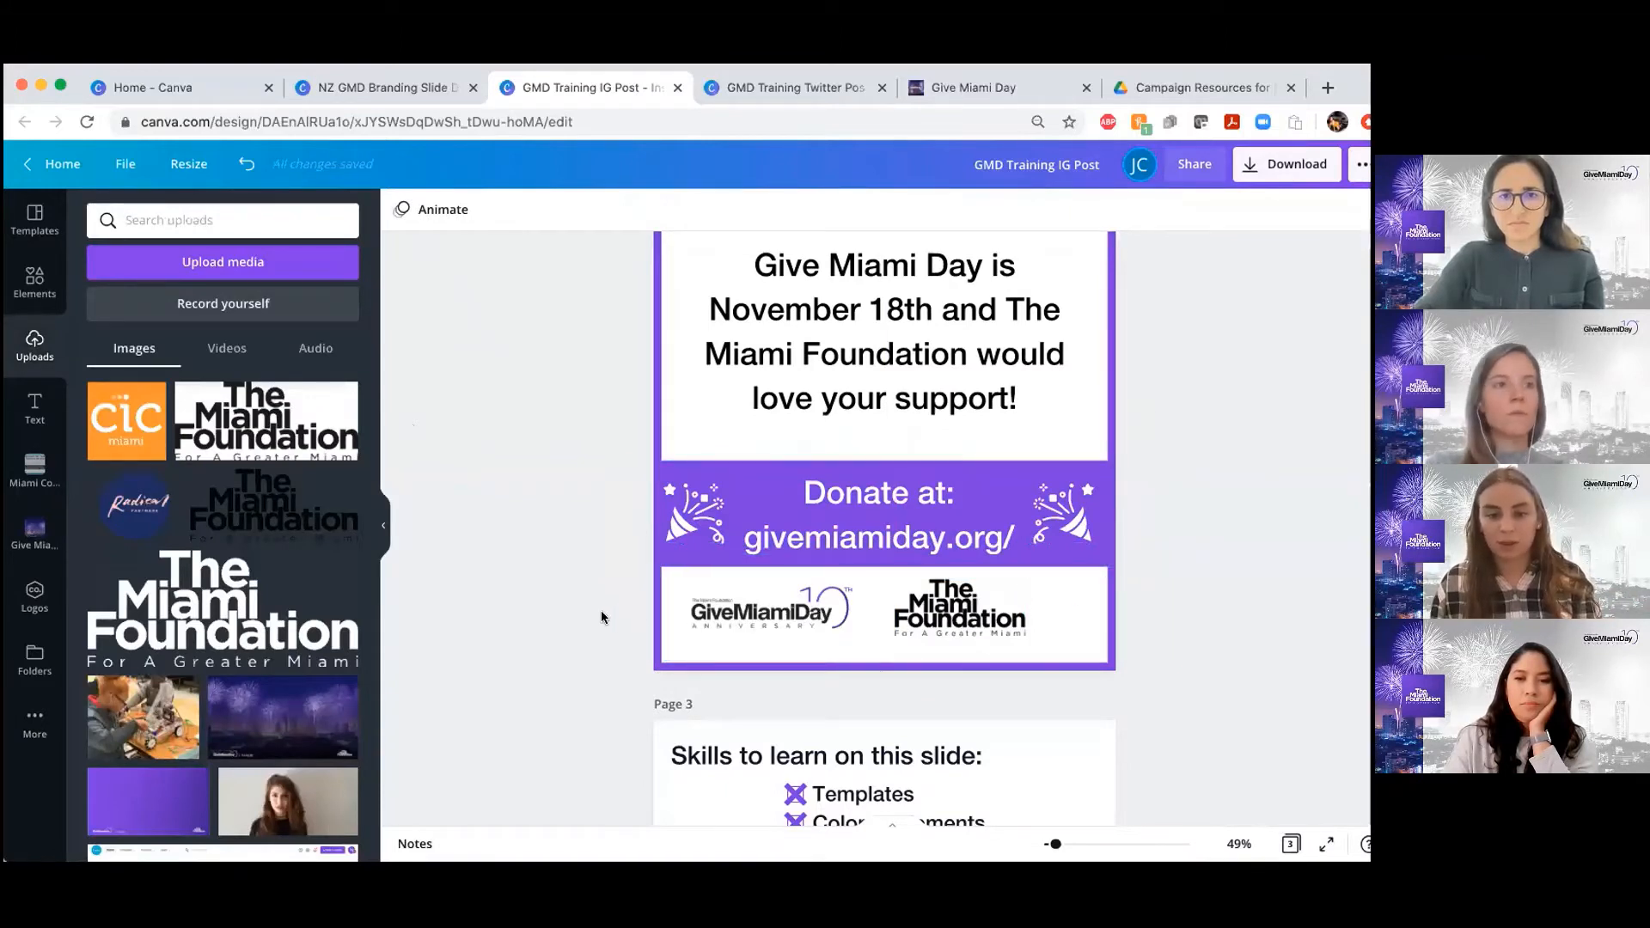
# Crop the empty side margins of the Give Miami Day logo on page 2
pyautogui.moveTo(602, 615); pyautogui.dragTo(1003, 619)
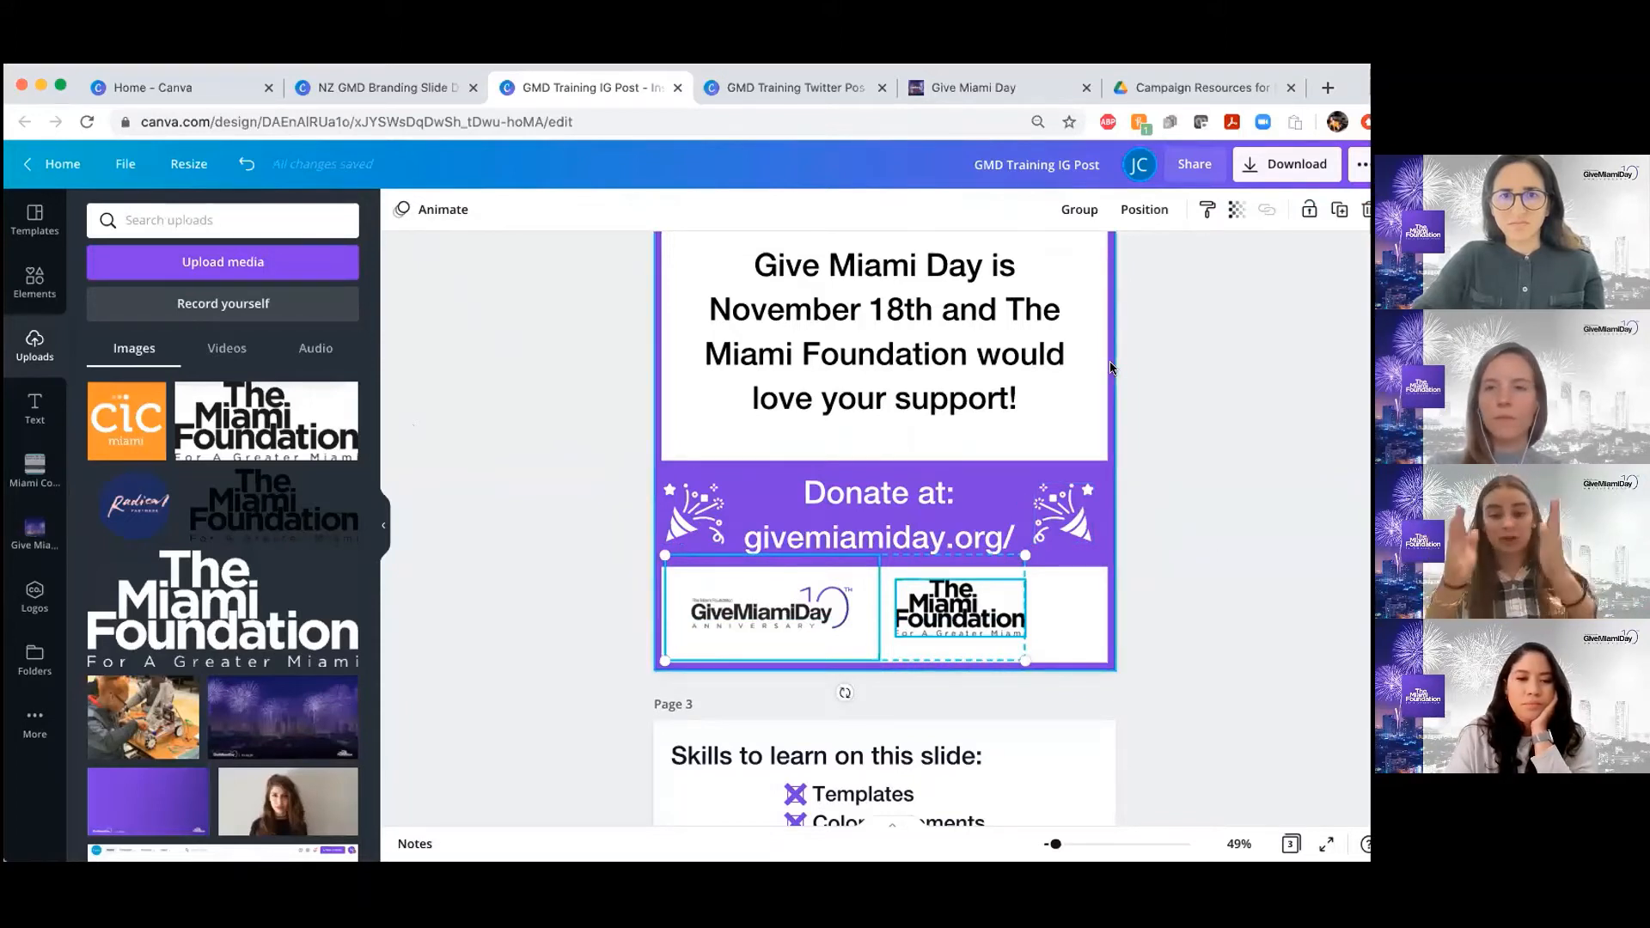
pyautogui.click(430, 485)
pyautogui.click(729, 596)
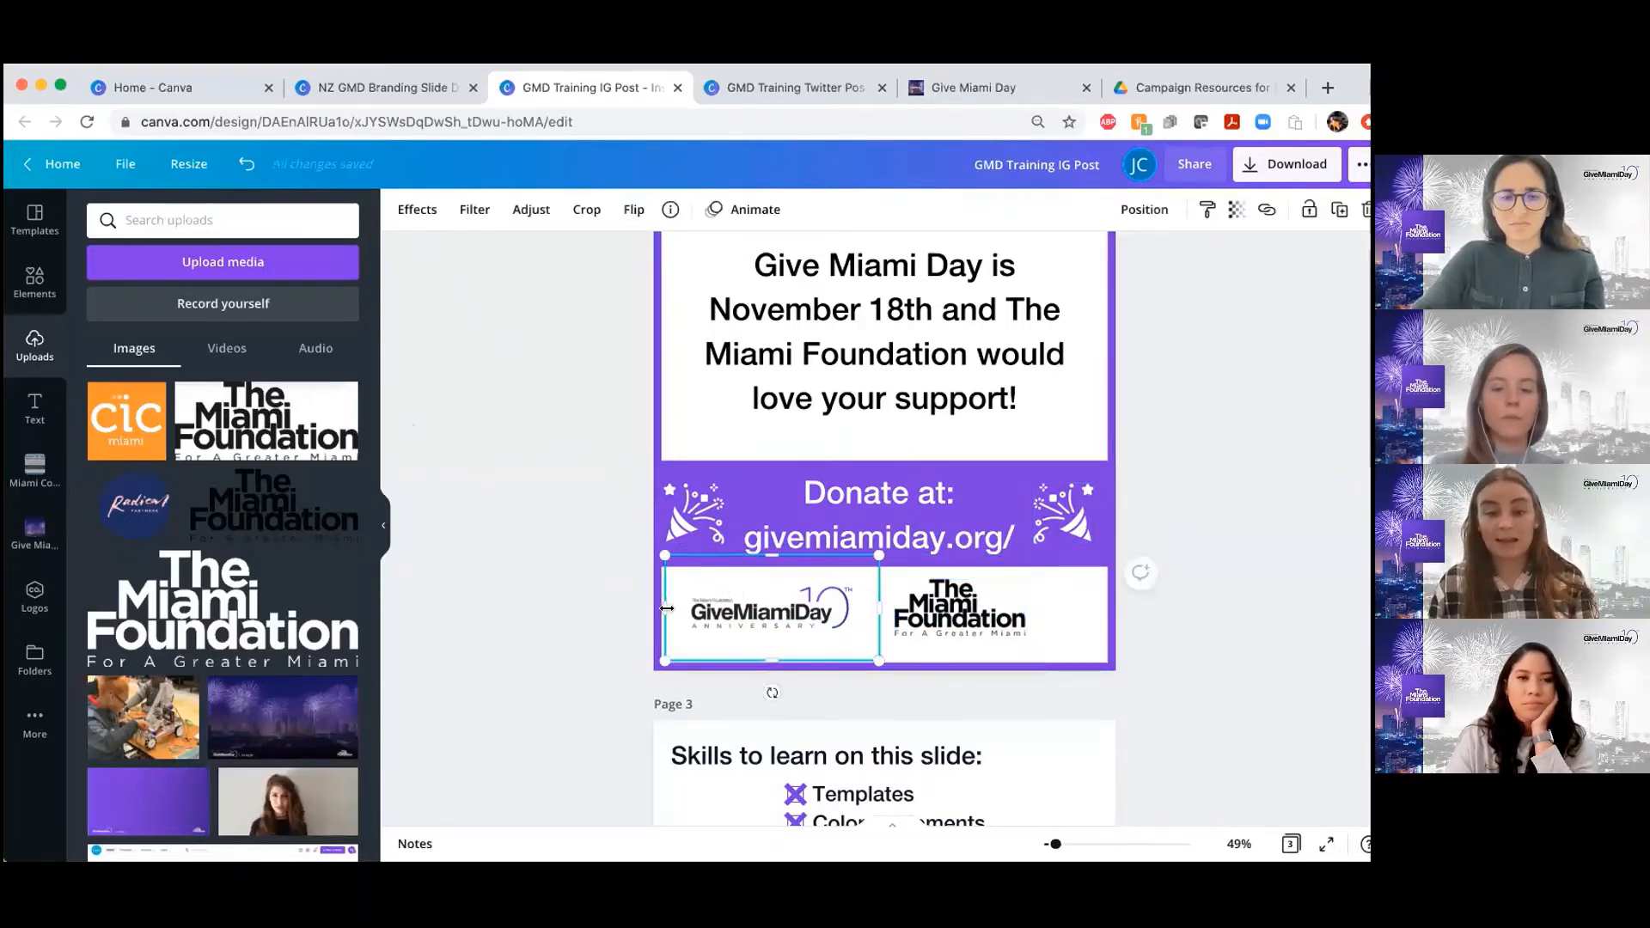
pyautogui.moveTo(683, 609); pyautogui.dragTo(686, 609)
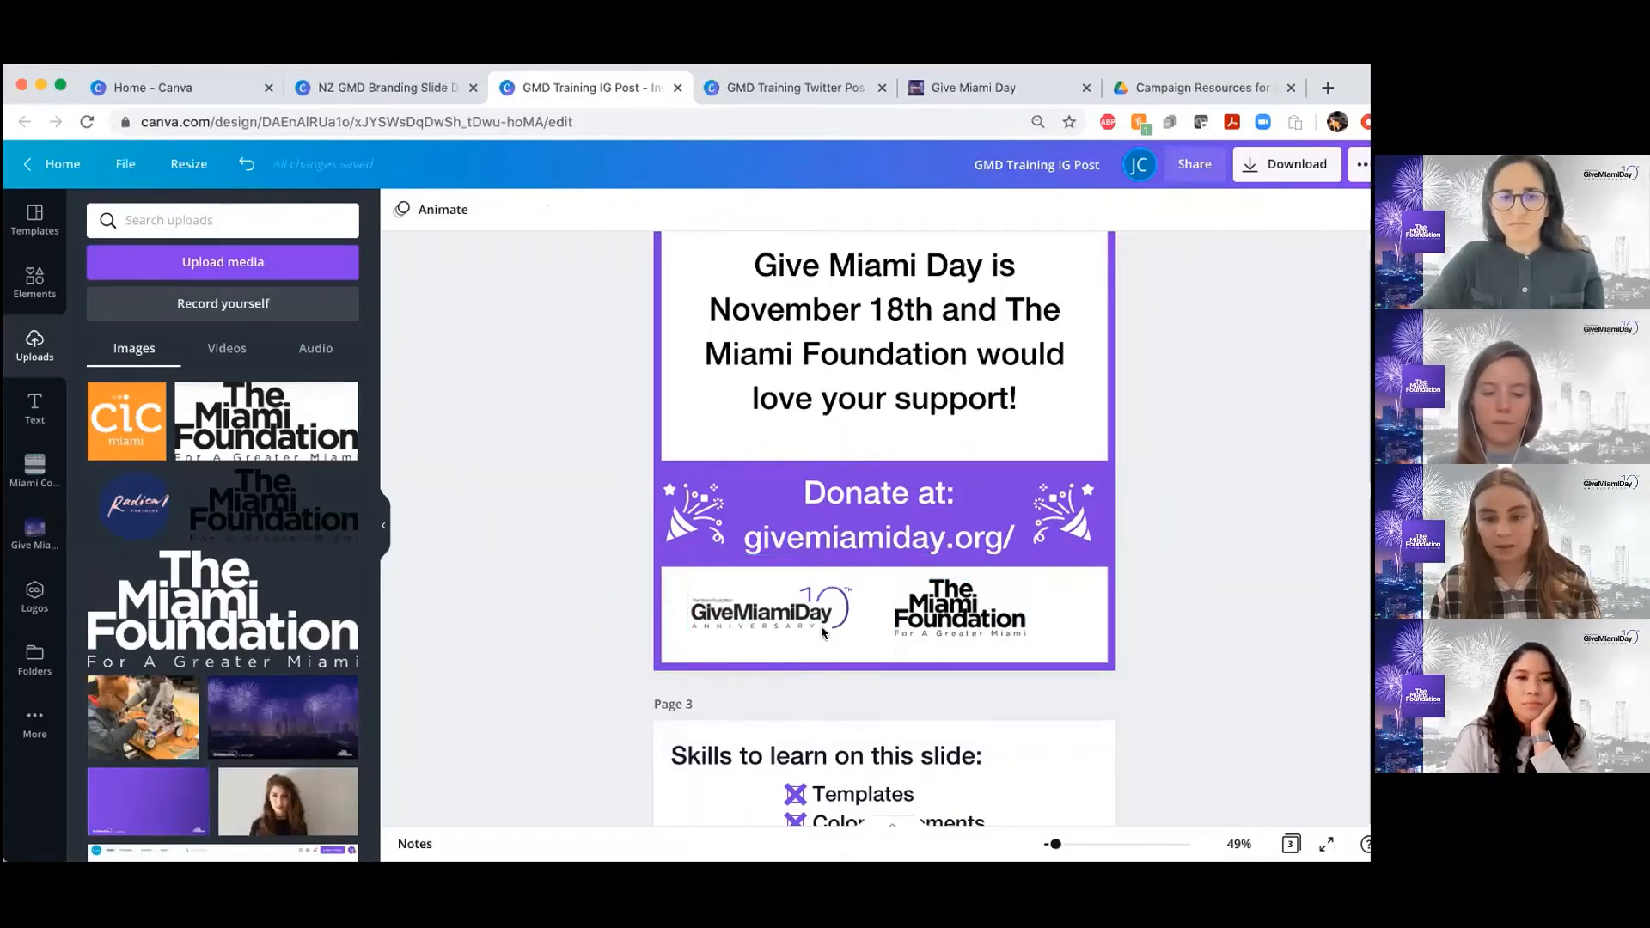
pyautogui.moveTo(861, 606); pyautogui.dragTo(857, 605)
# Group the Give Miami Day and The Miami Foundation logos, and center the group horizontally on page 2
pyautogui.moveTo(571, 626); pyautogui.dragTo(1054, 621)
pyautogui.click(1094, 211)
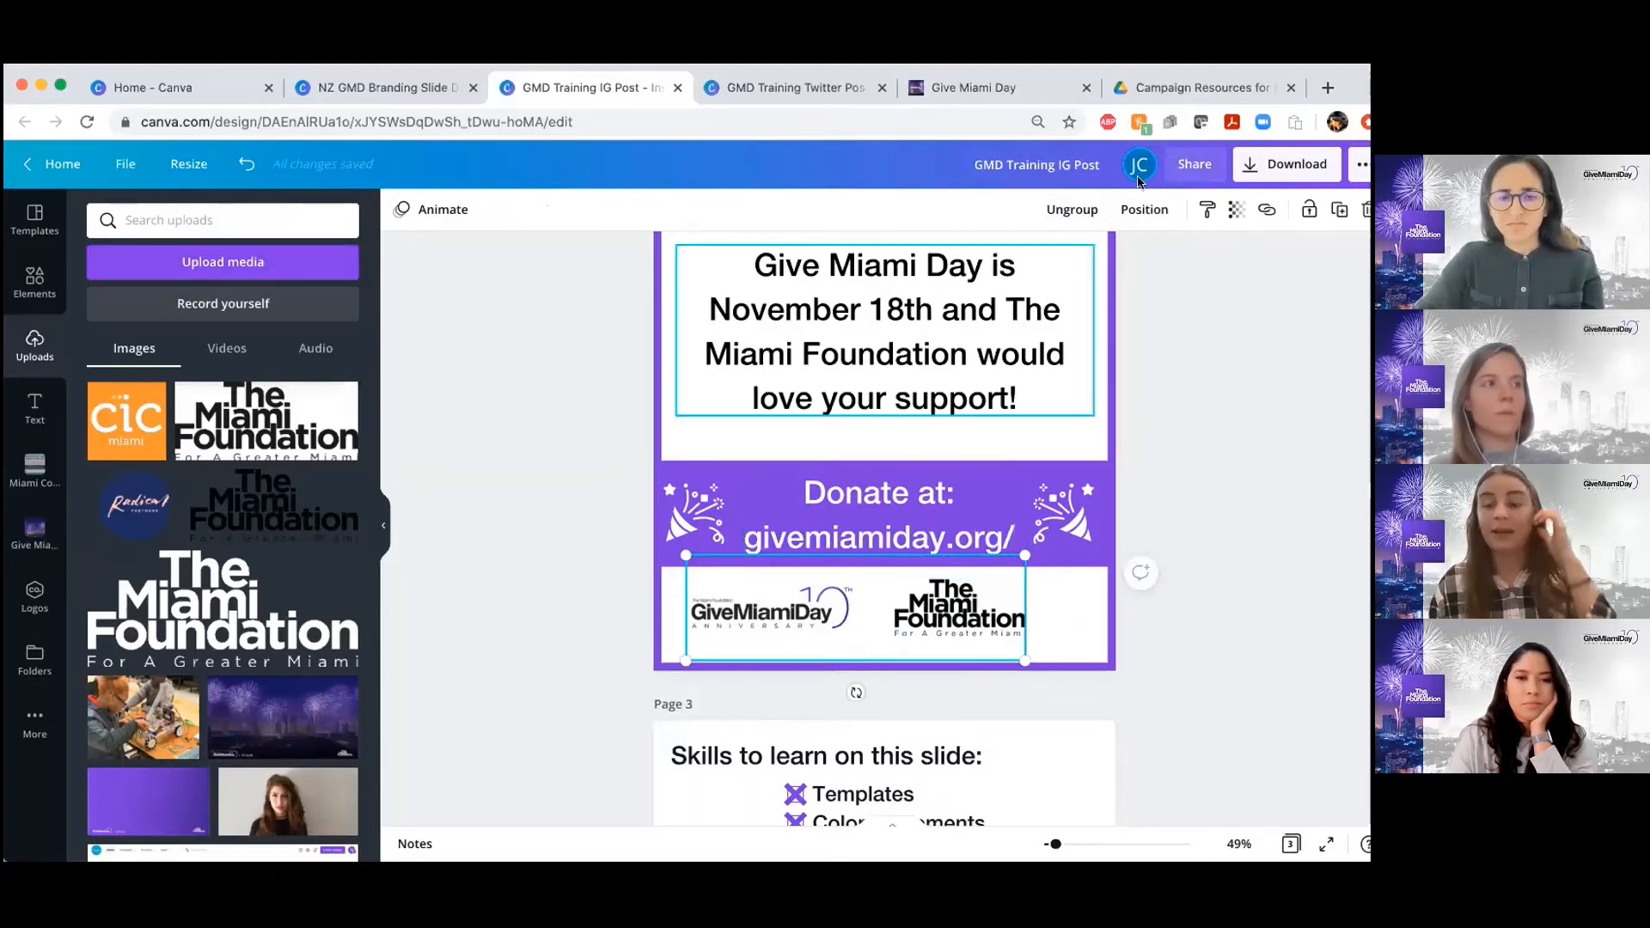
pyautogui.click(1134, 214)
pyautogui.click(1072, 372)
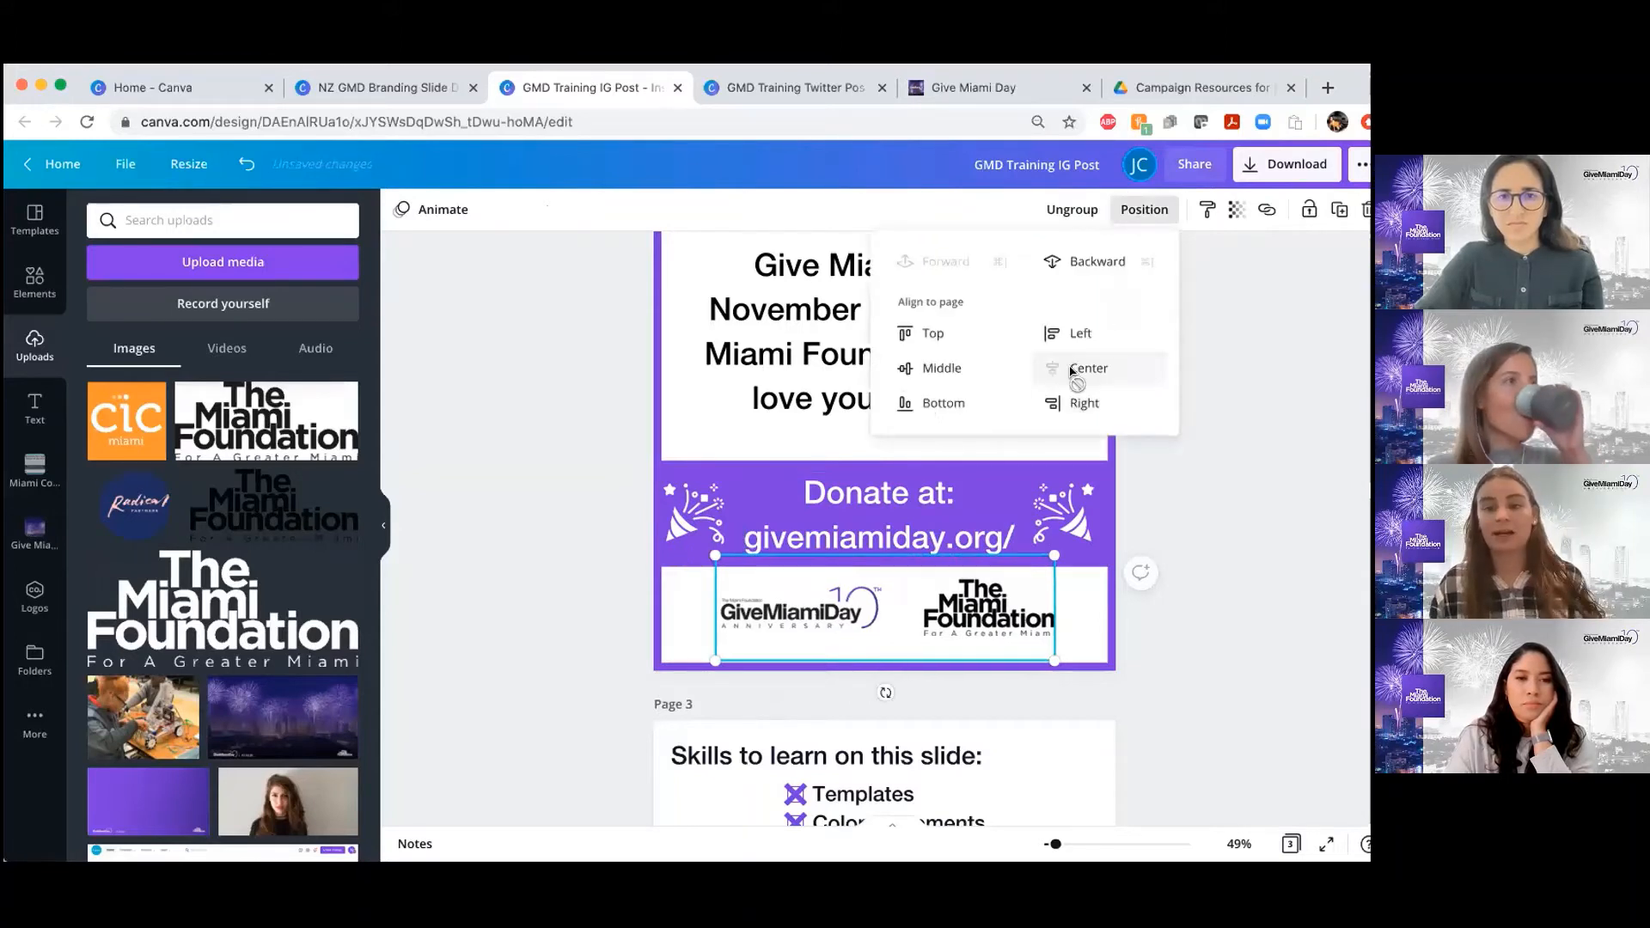
pyautogui.press('Escape')
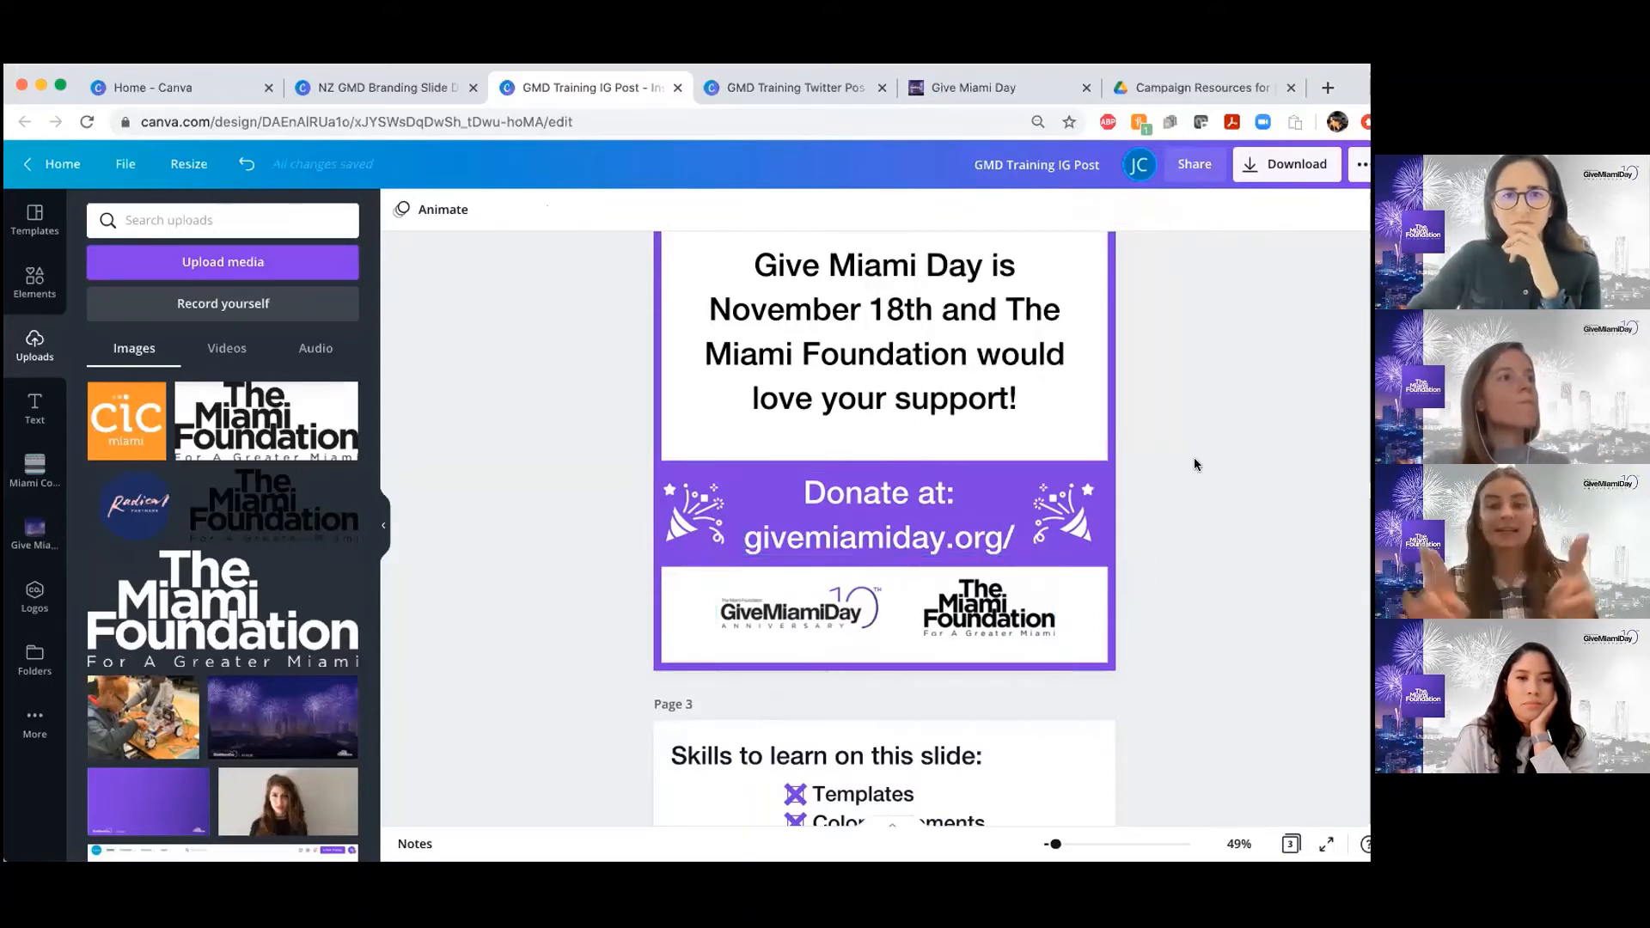
# Shrink the logo group slightly to fit within page 2's lower white area, and center it horizontally on the page again
pyautogui.click(1027, 623)
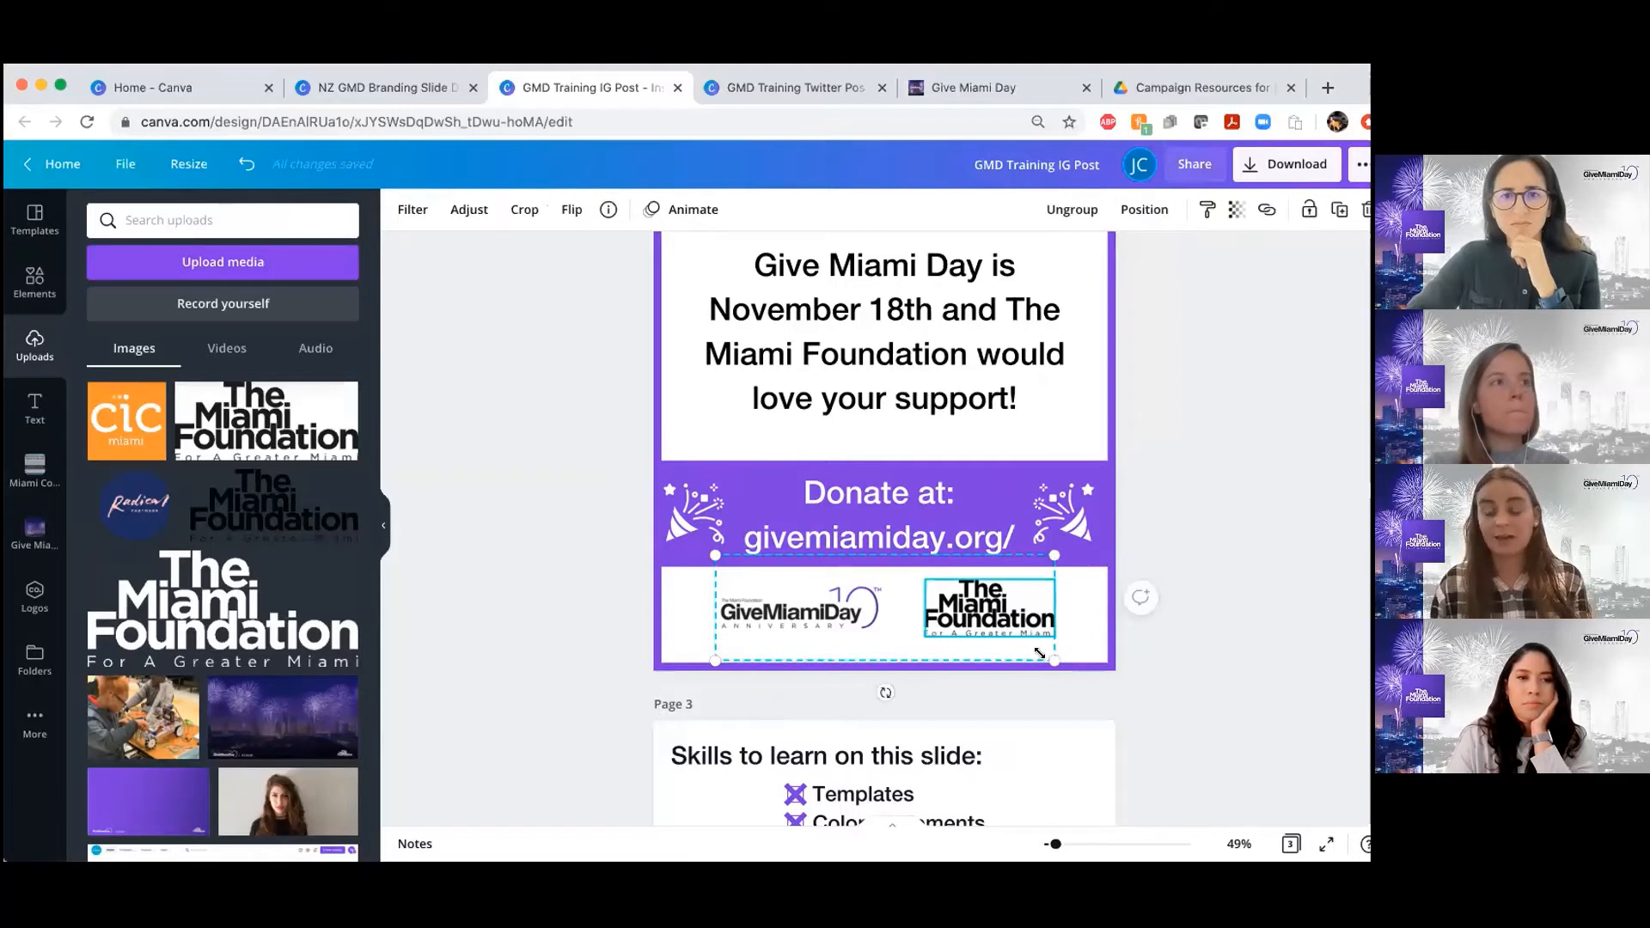
pyautogui.moveTo(1029, 649); pyautogui.dragTo(989, 605)
pyautogui.click(1204, 464)
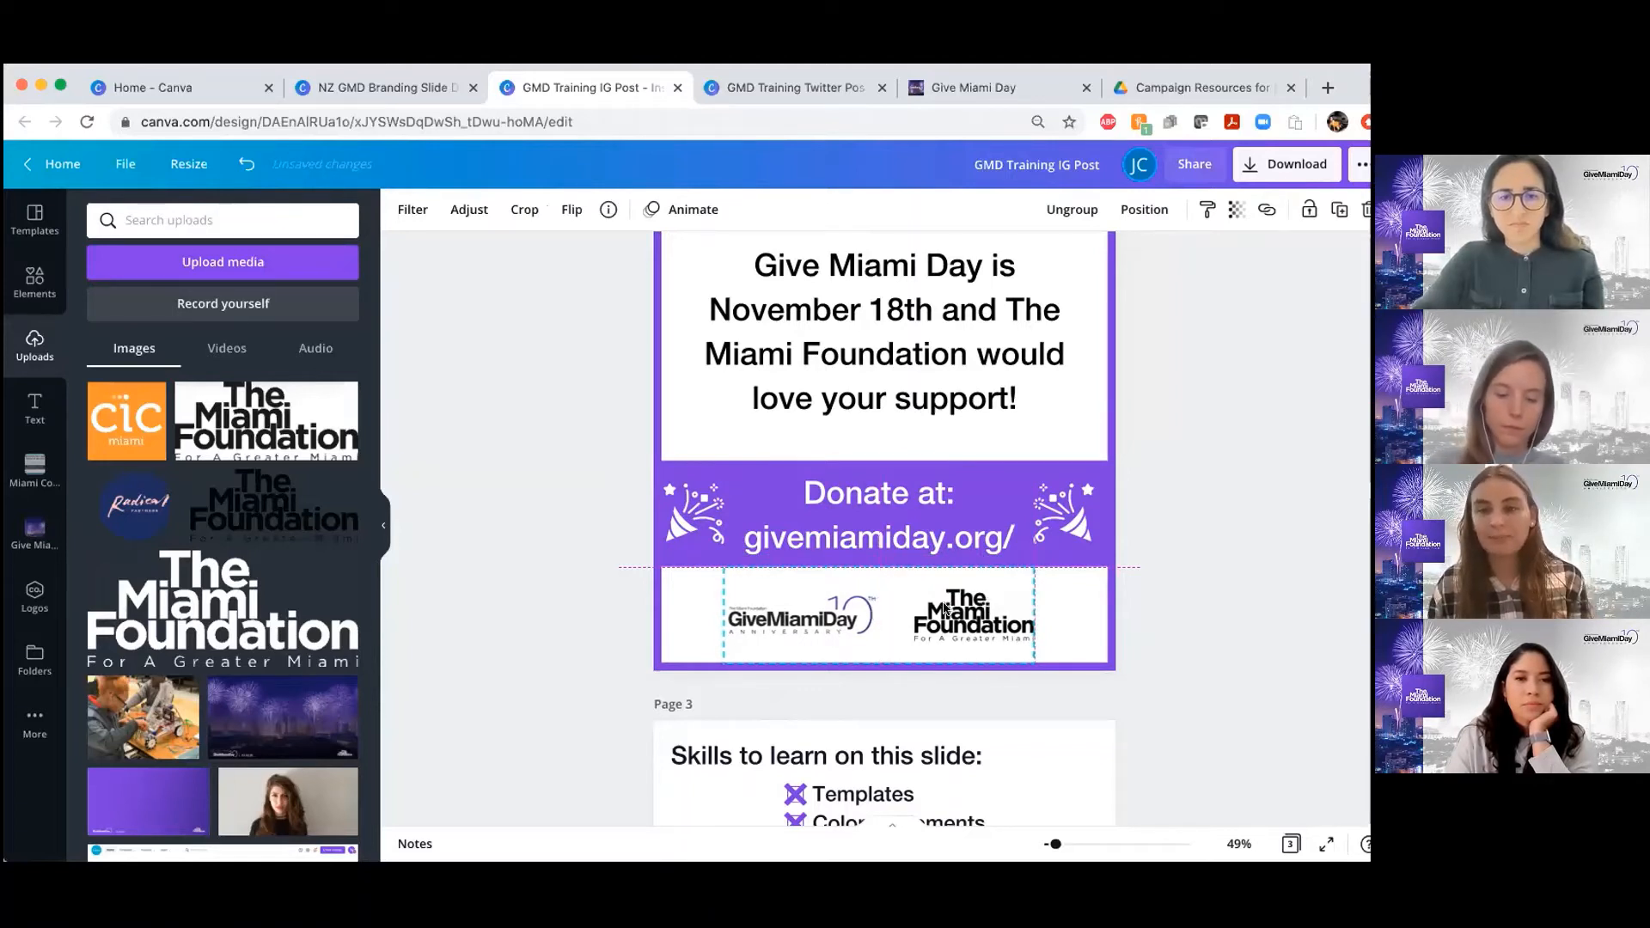
pyautogui.click(989, 605)
pyautogui.click(1135, 210)
pyautogui.click(1095, 369)
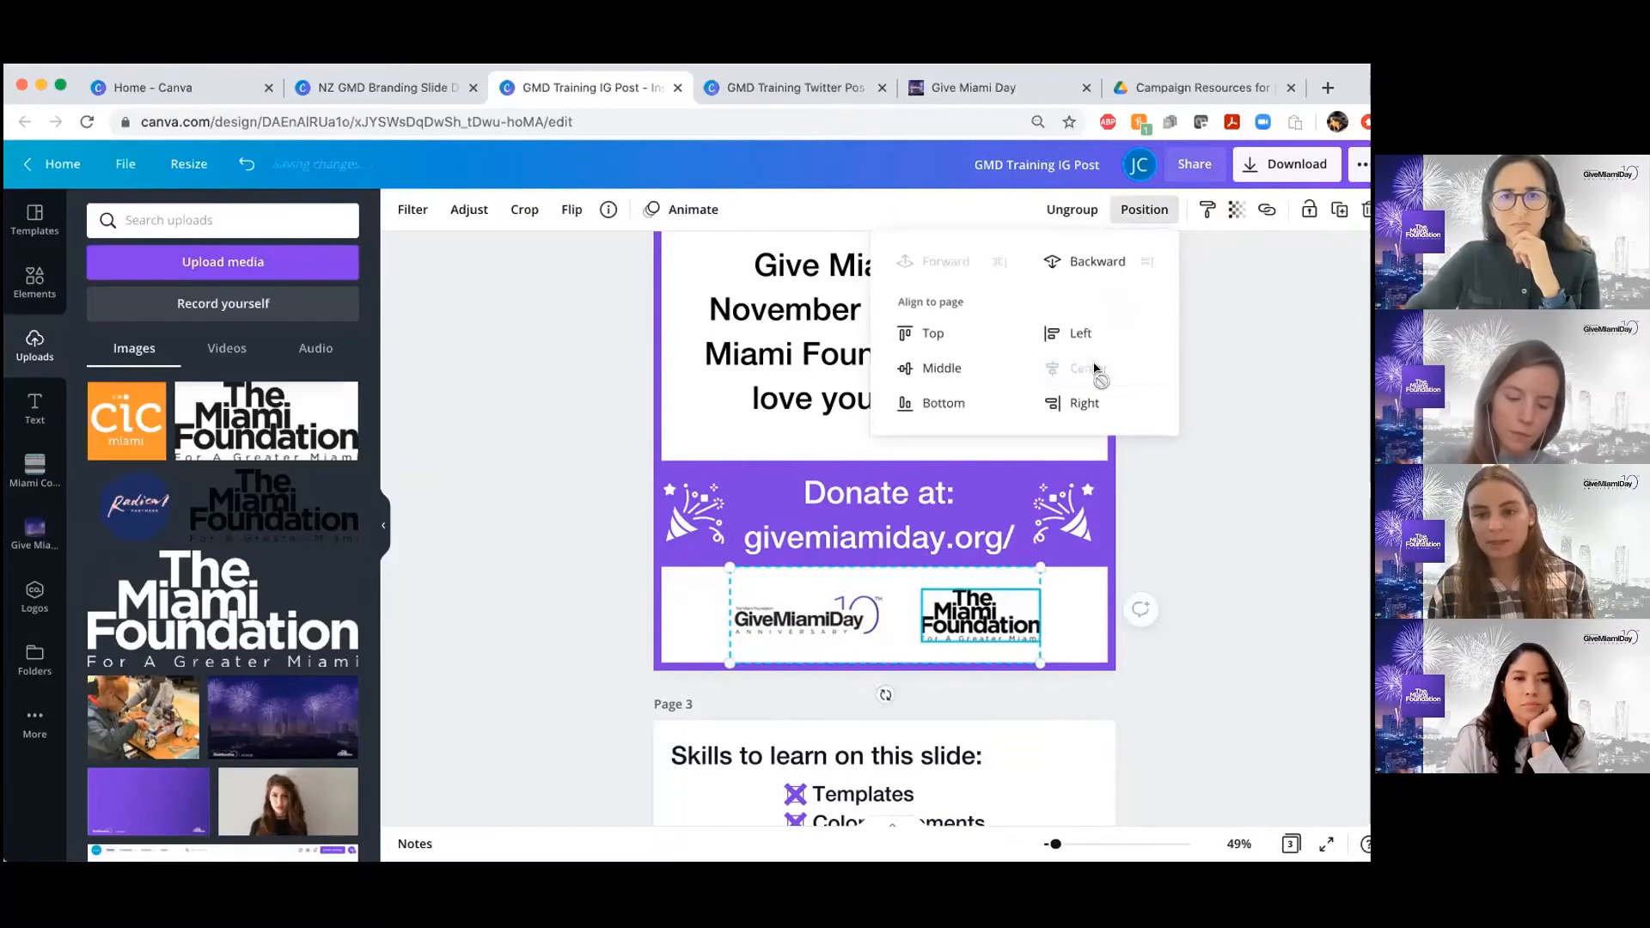
pyautogui.press('Escape')
# Center the "Donate at: givemiamiday.org/" text horizontally on page 2, and shift the party popper before it slightly toward the text
pyautogui.click(942, 521)
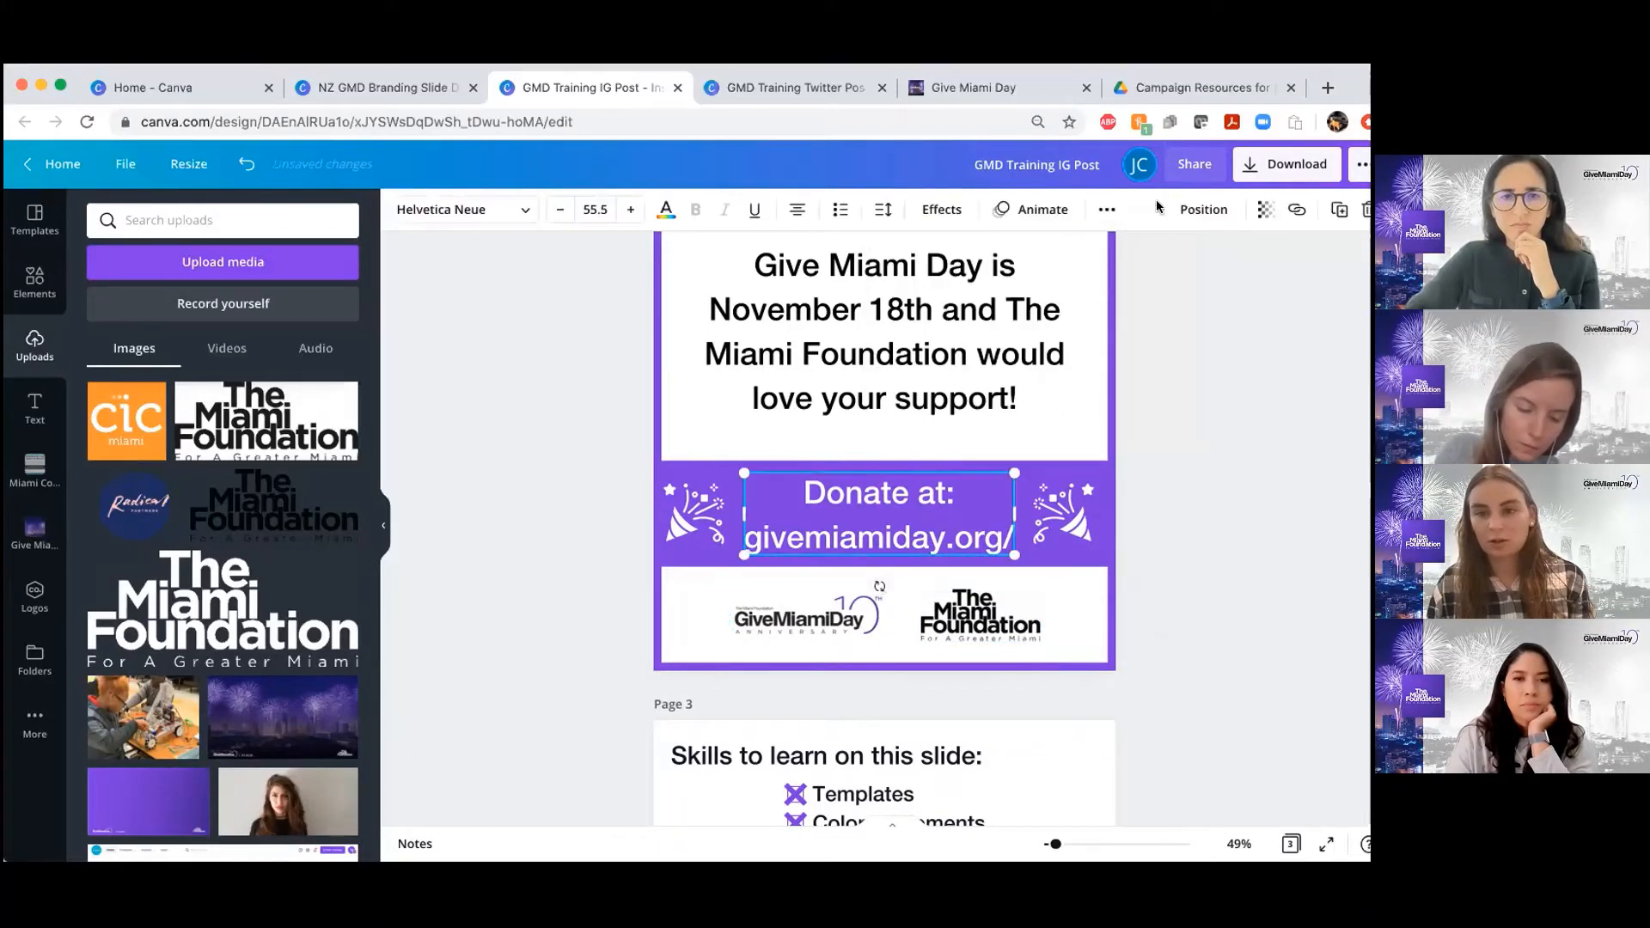
pyautogui.click(1203, 210)
pyautogui.click(1125, 372)
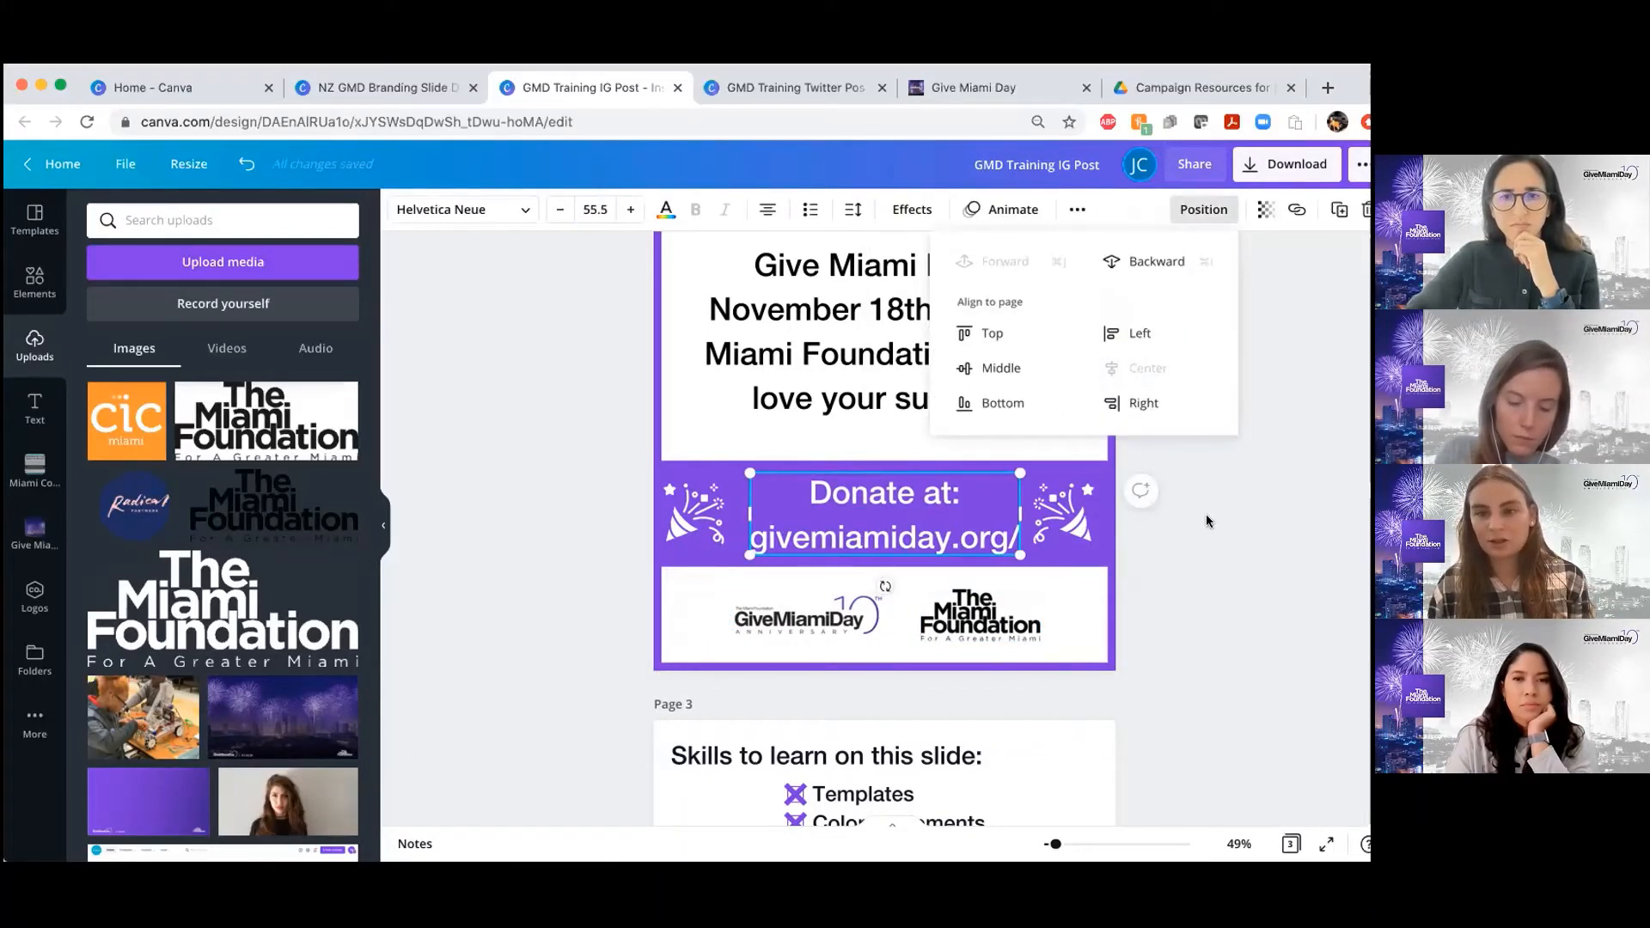
pyautogui.click(1156, 520)
pyautogui.click(1267, 556)
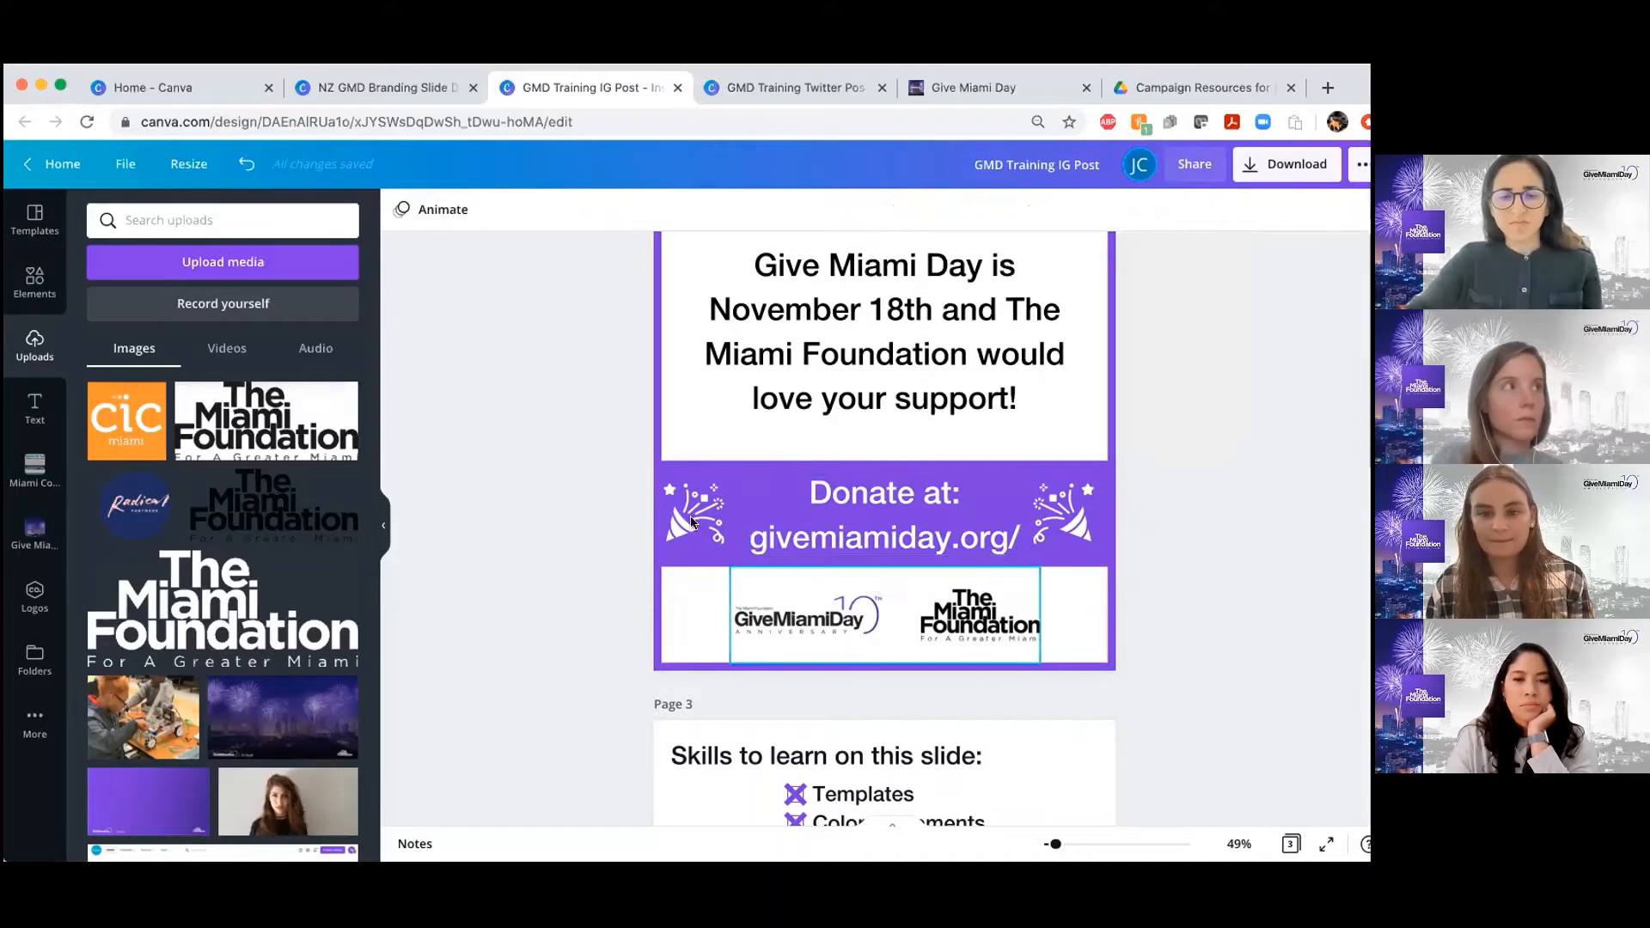
pyautogui.click(693, 521)
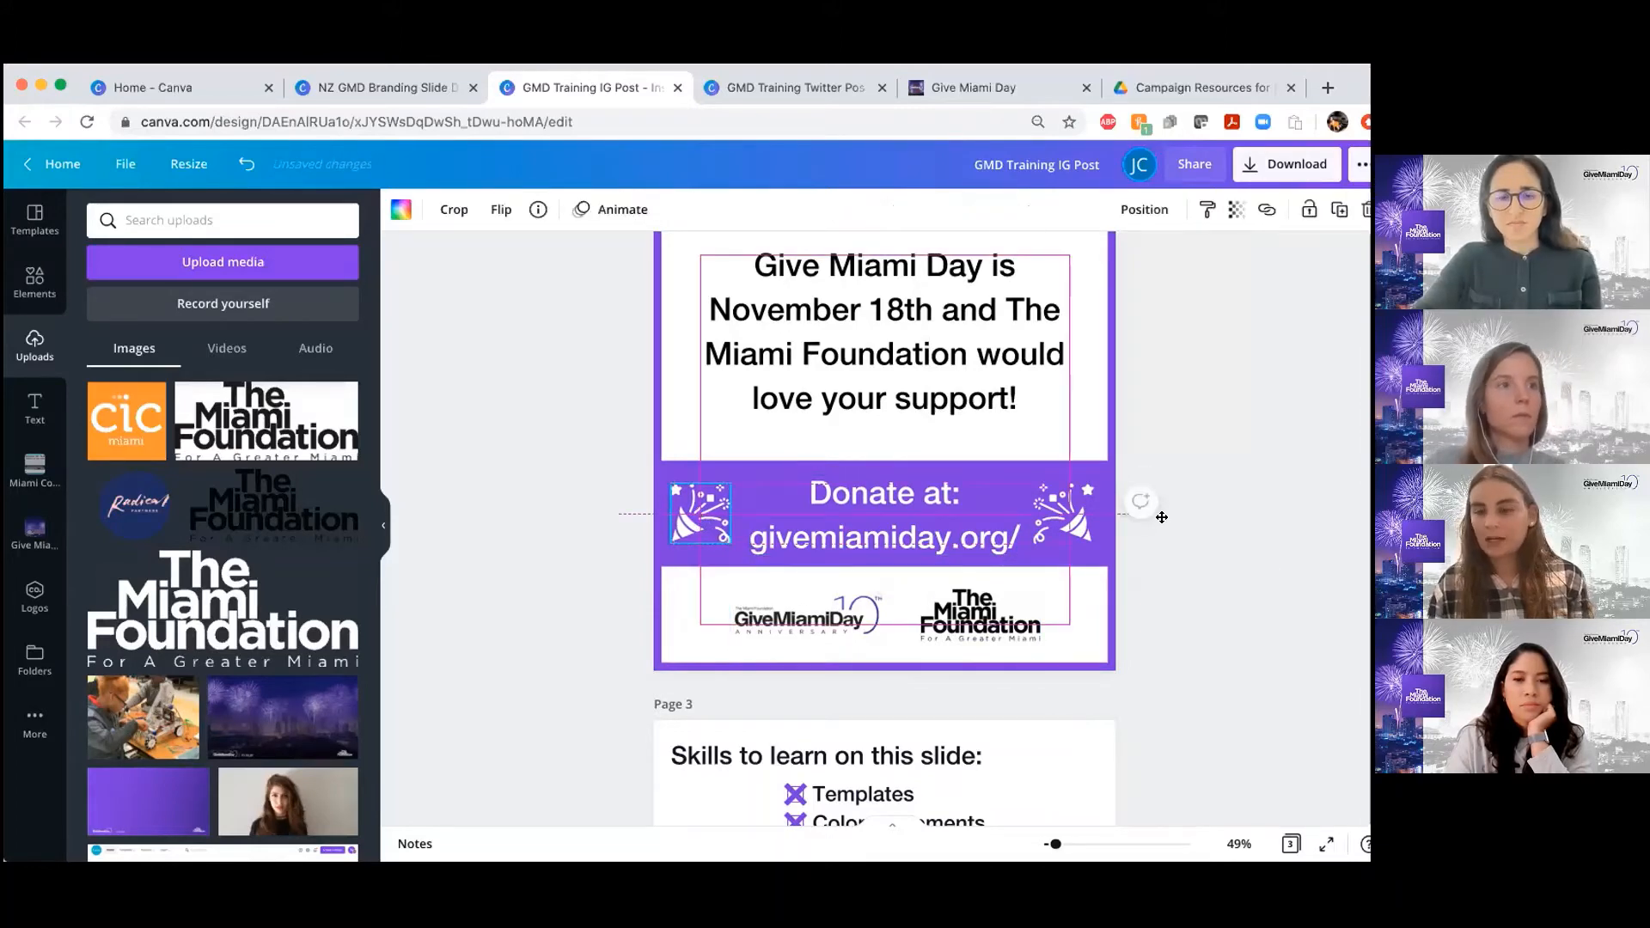
pyautogui.click(1197, 519)
# Compare the recreated post on page 2 with the page 1 example, and review the skills checklist on page 3
pyautogui.scroll(5, 1200, 520)
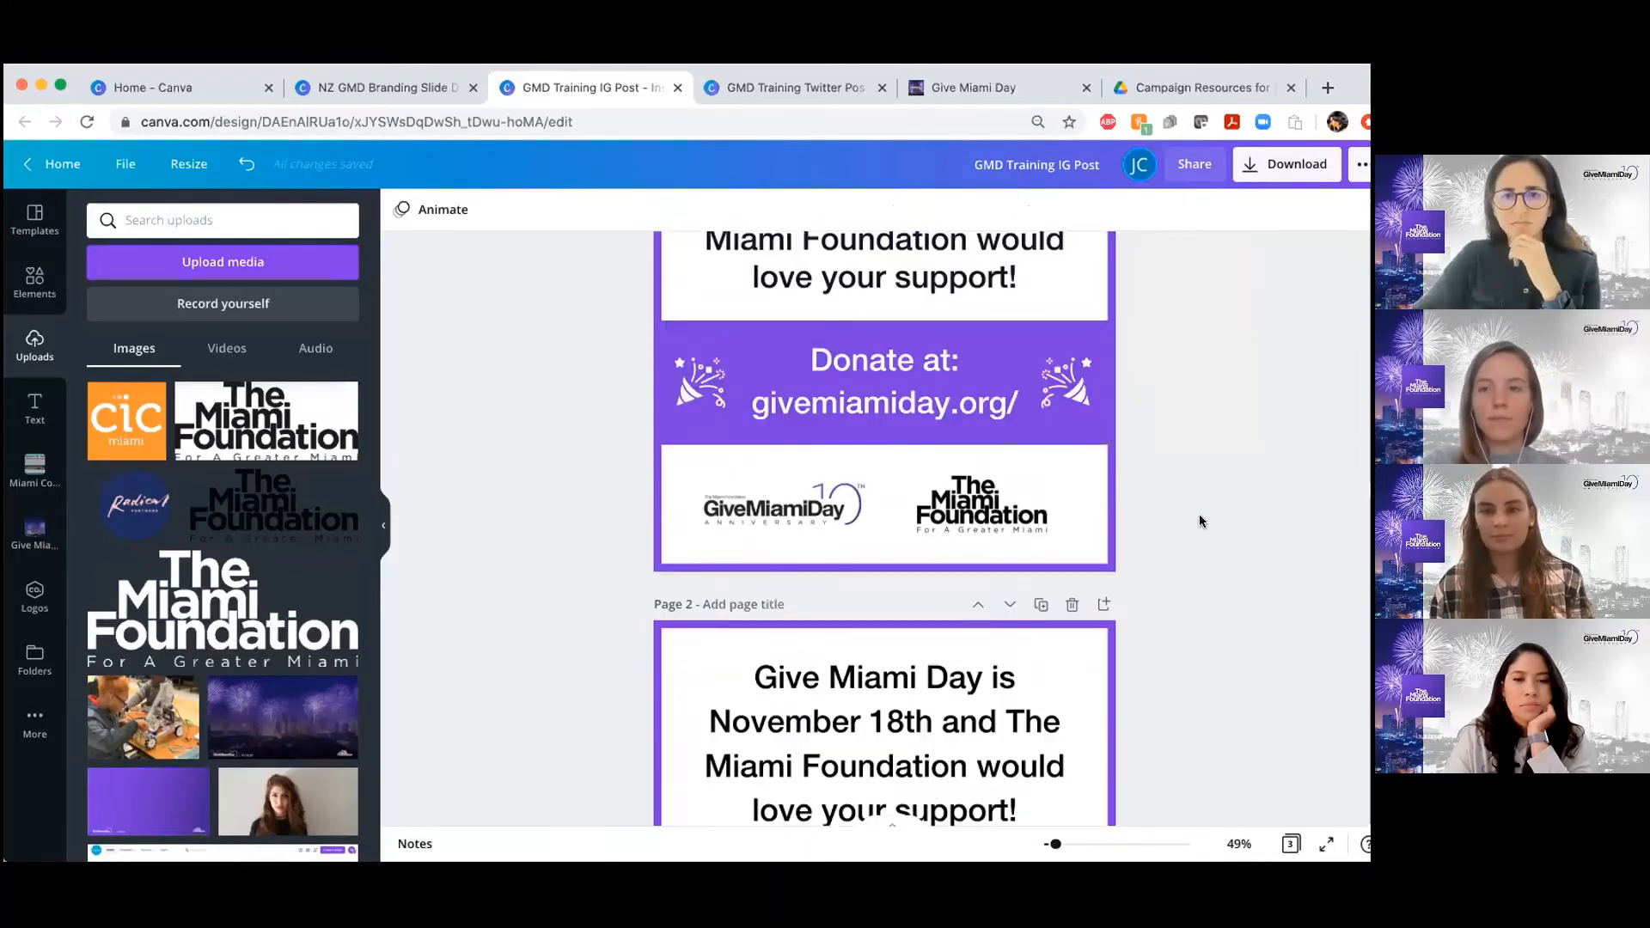
pyautogui.scroll(2, 1201, 521)
pyautogui.scroll(-5, 1201, 521)
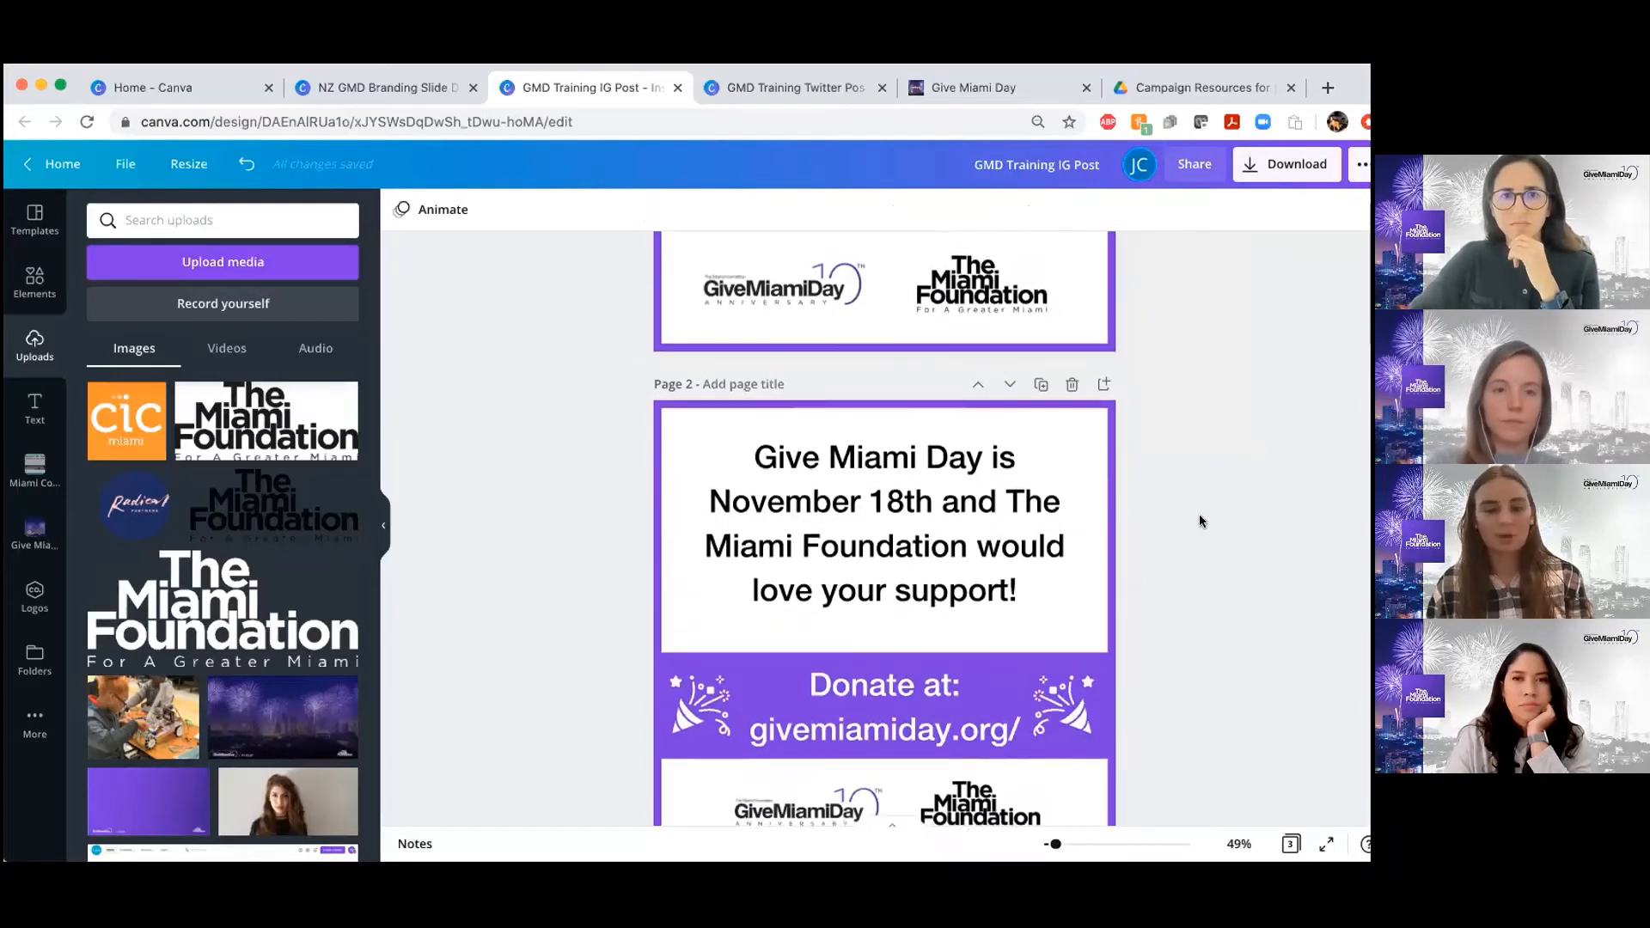
pyautogui.scroll(-1, 1197, 519)
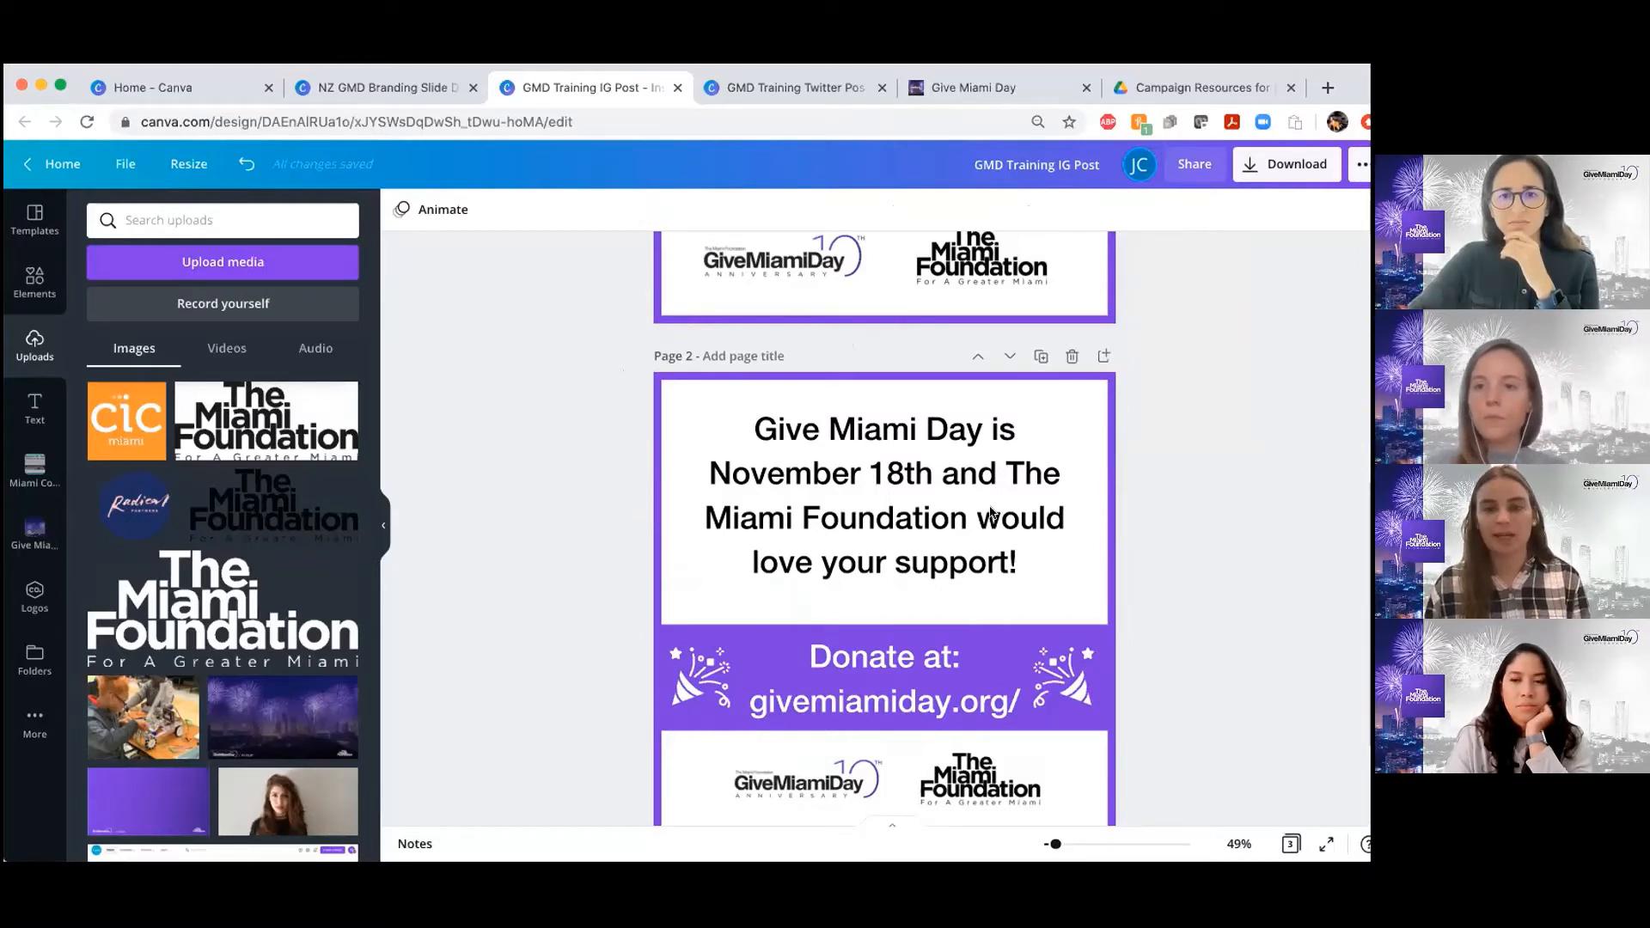
pyautogui.scroll(-2, 1019, 524)
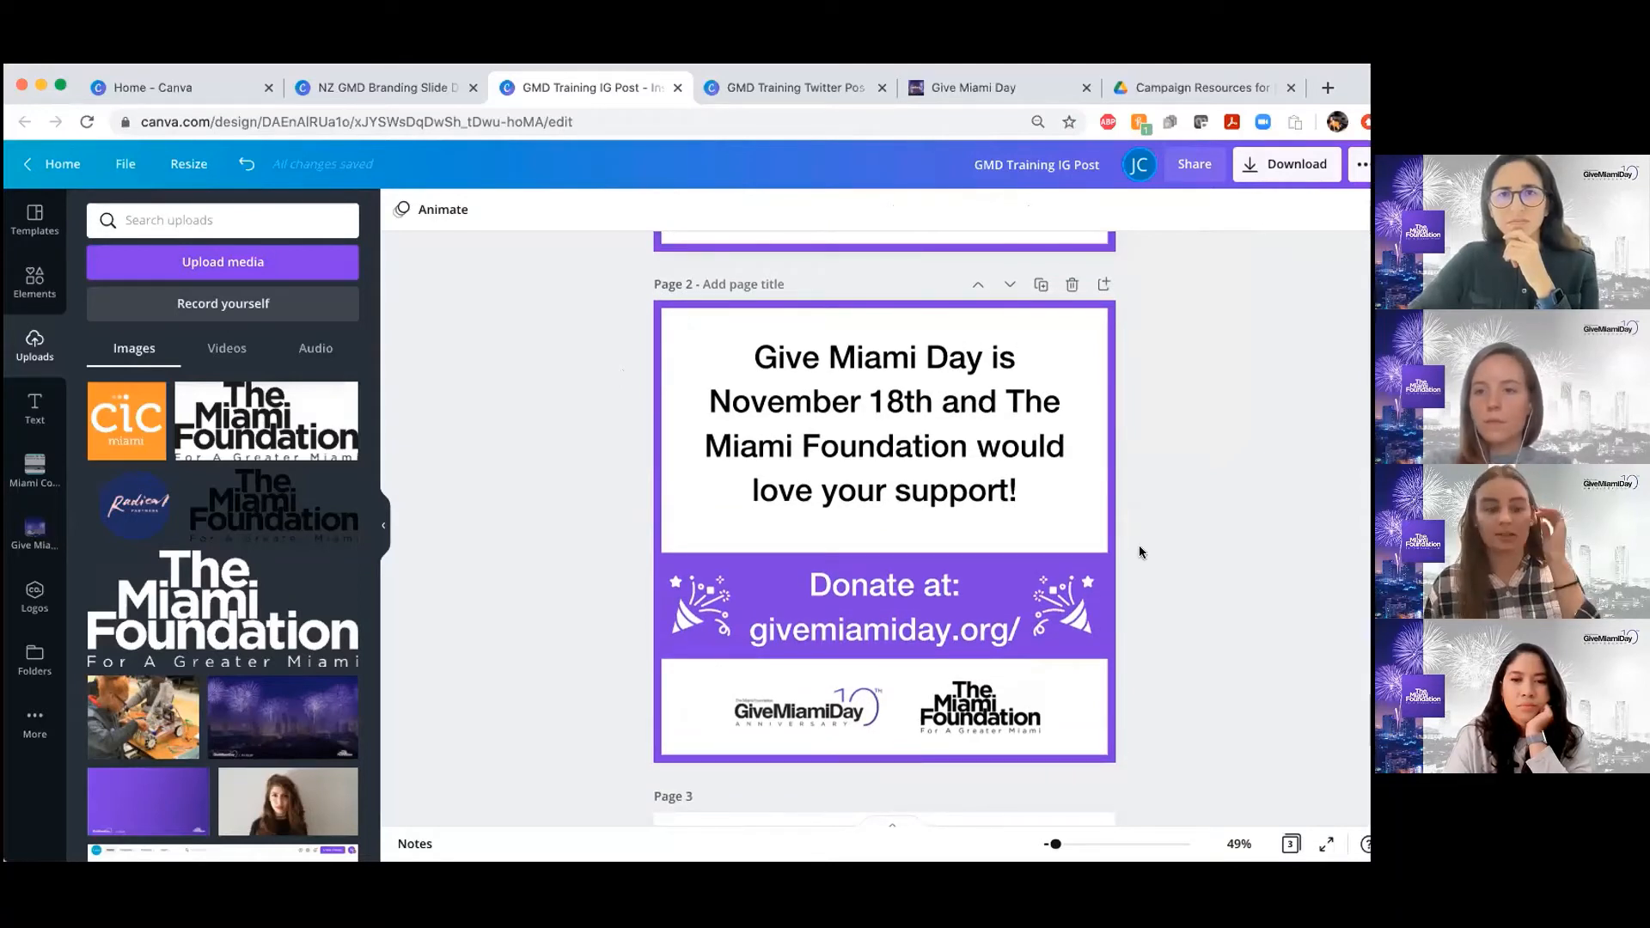
pyautogui.scroll(-1, 784, 591)
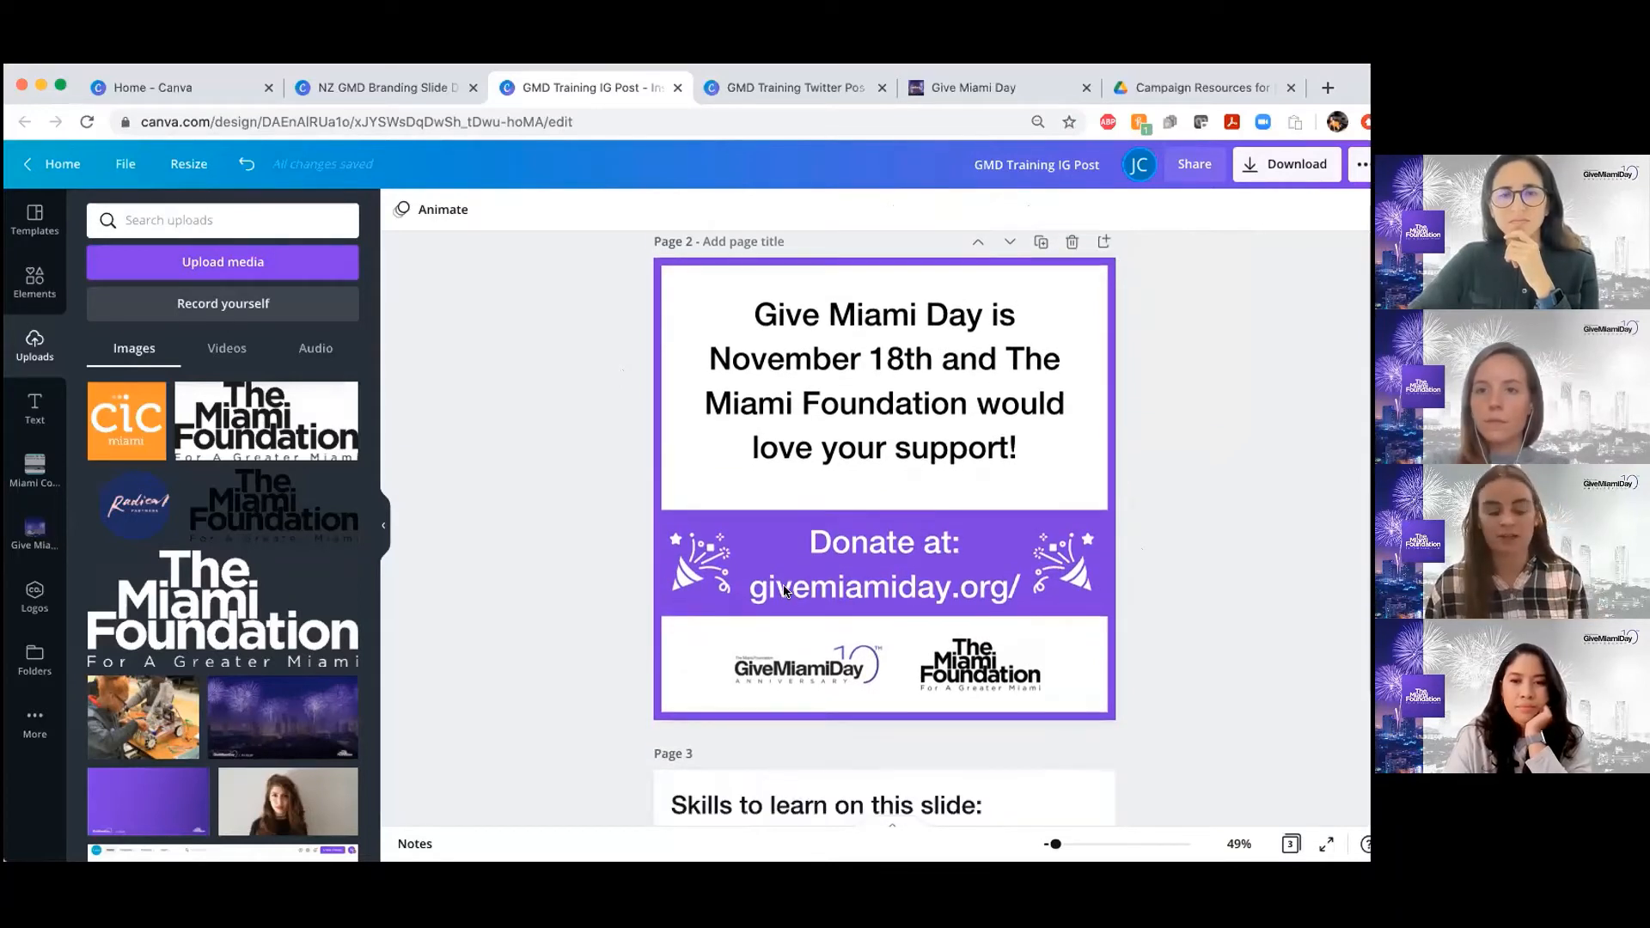
pyautogui.scroll(1, 997, 576)
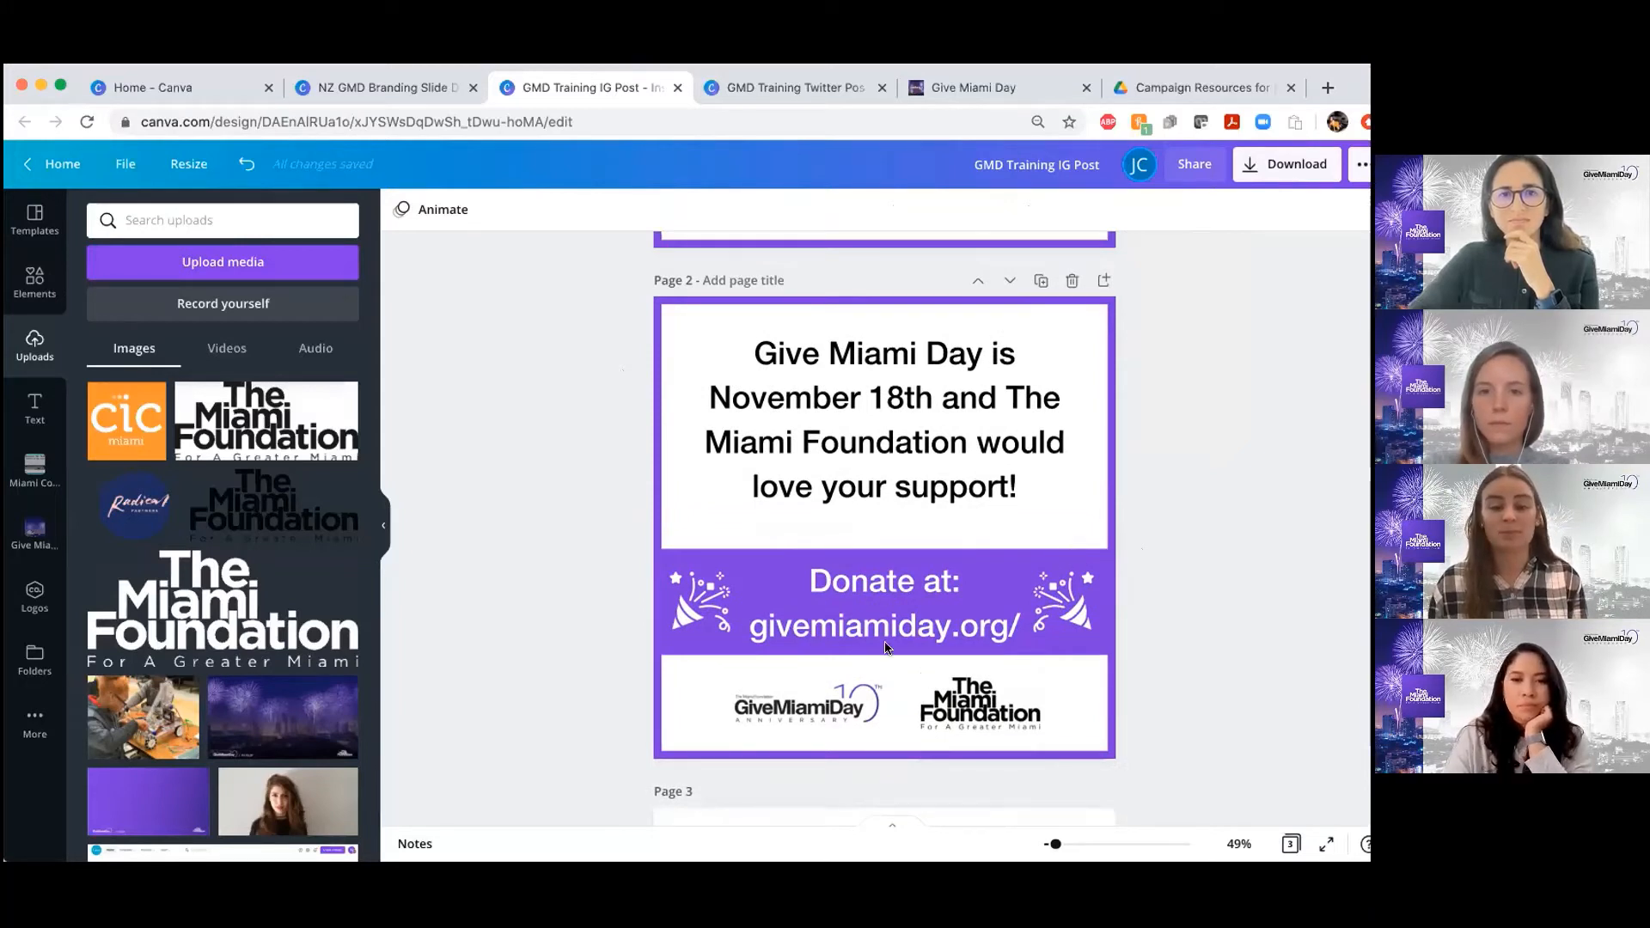
pyautogui.scroll(-1, 888, 647)
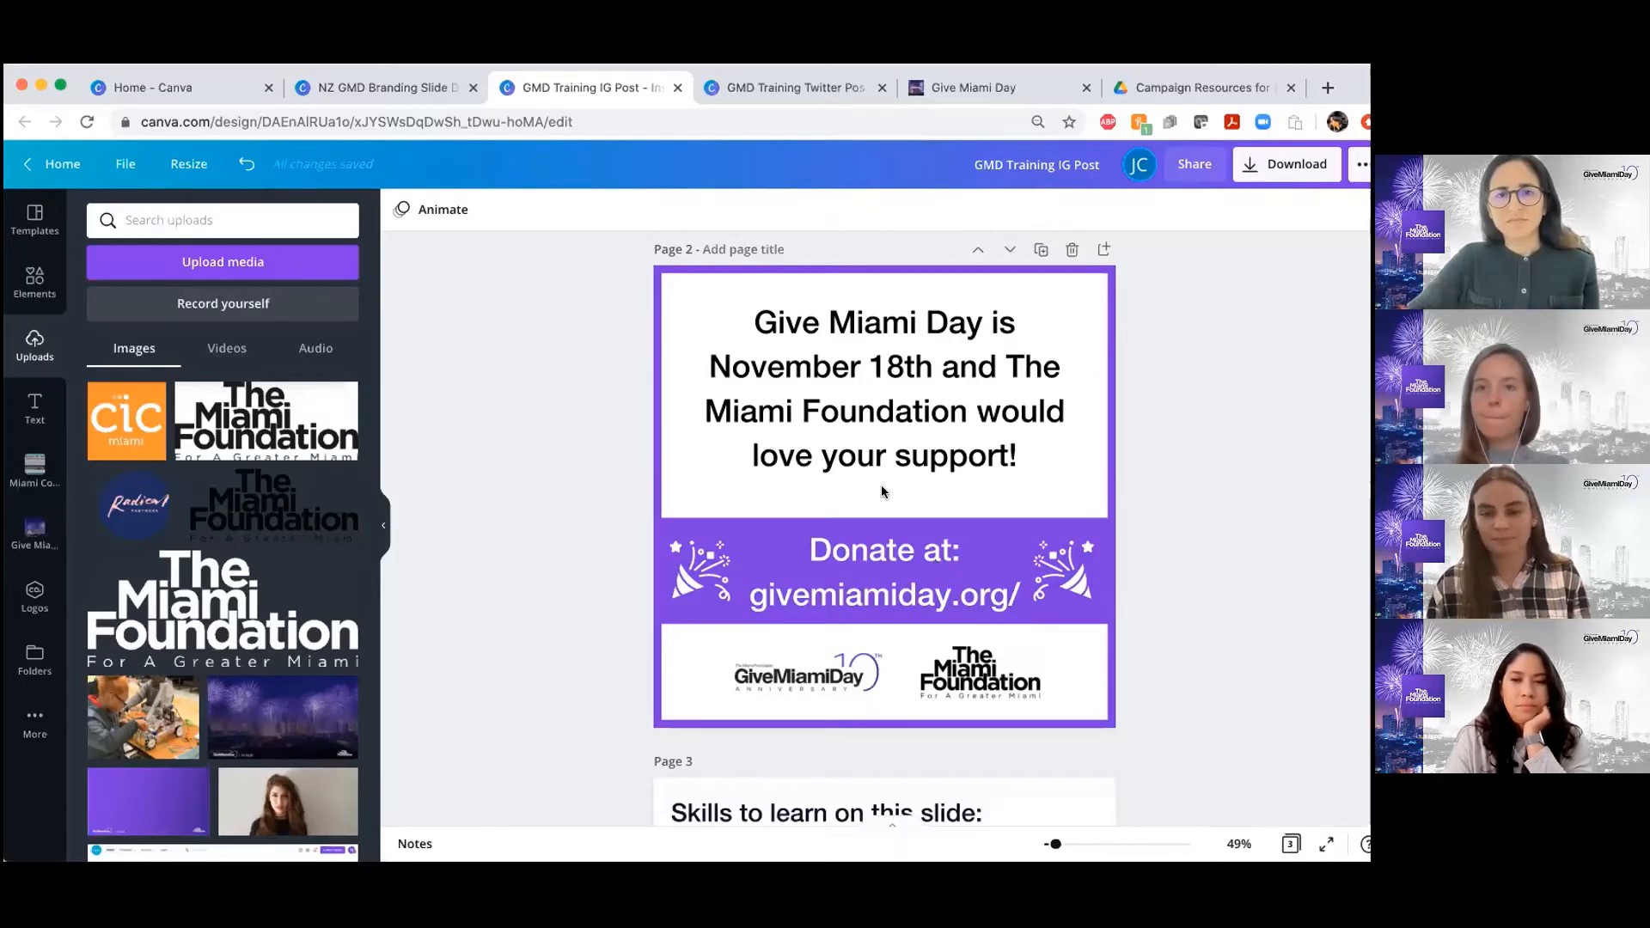
pyautogui.scroll(-1, 882, 492)
pyautogui.scroll(2, 665, 422)
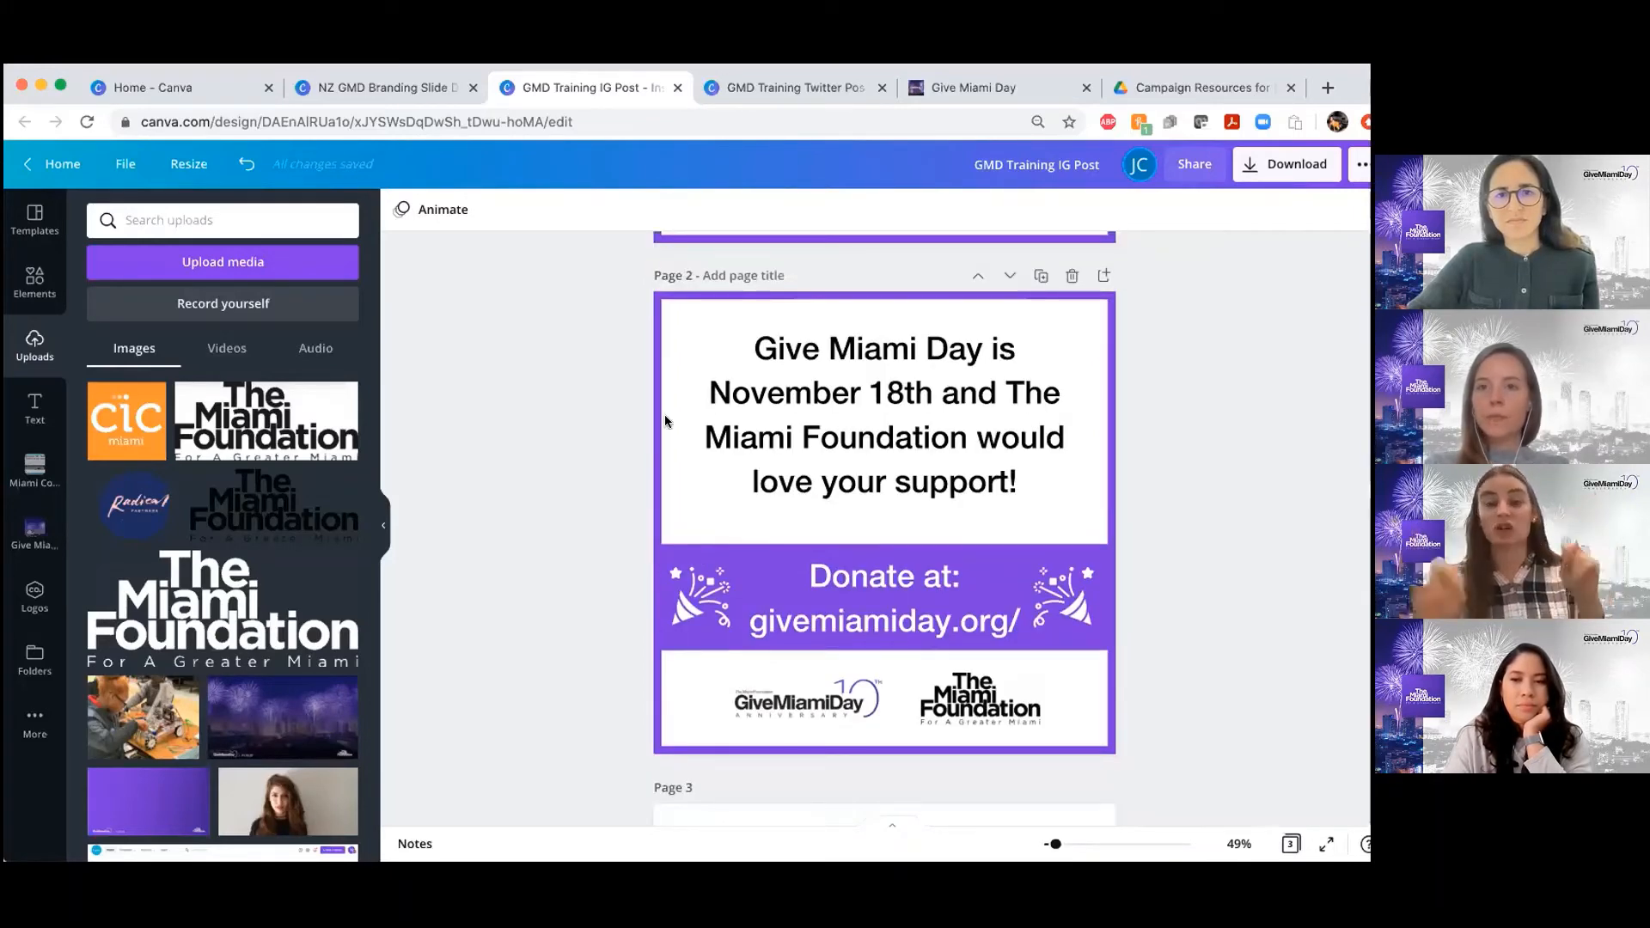
pyautogui.scroll(-5, 665, 421)
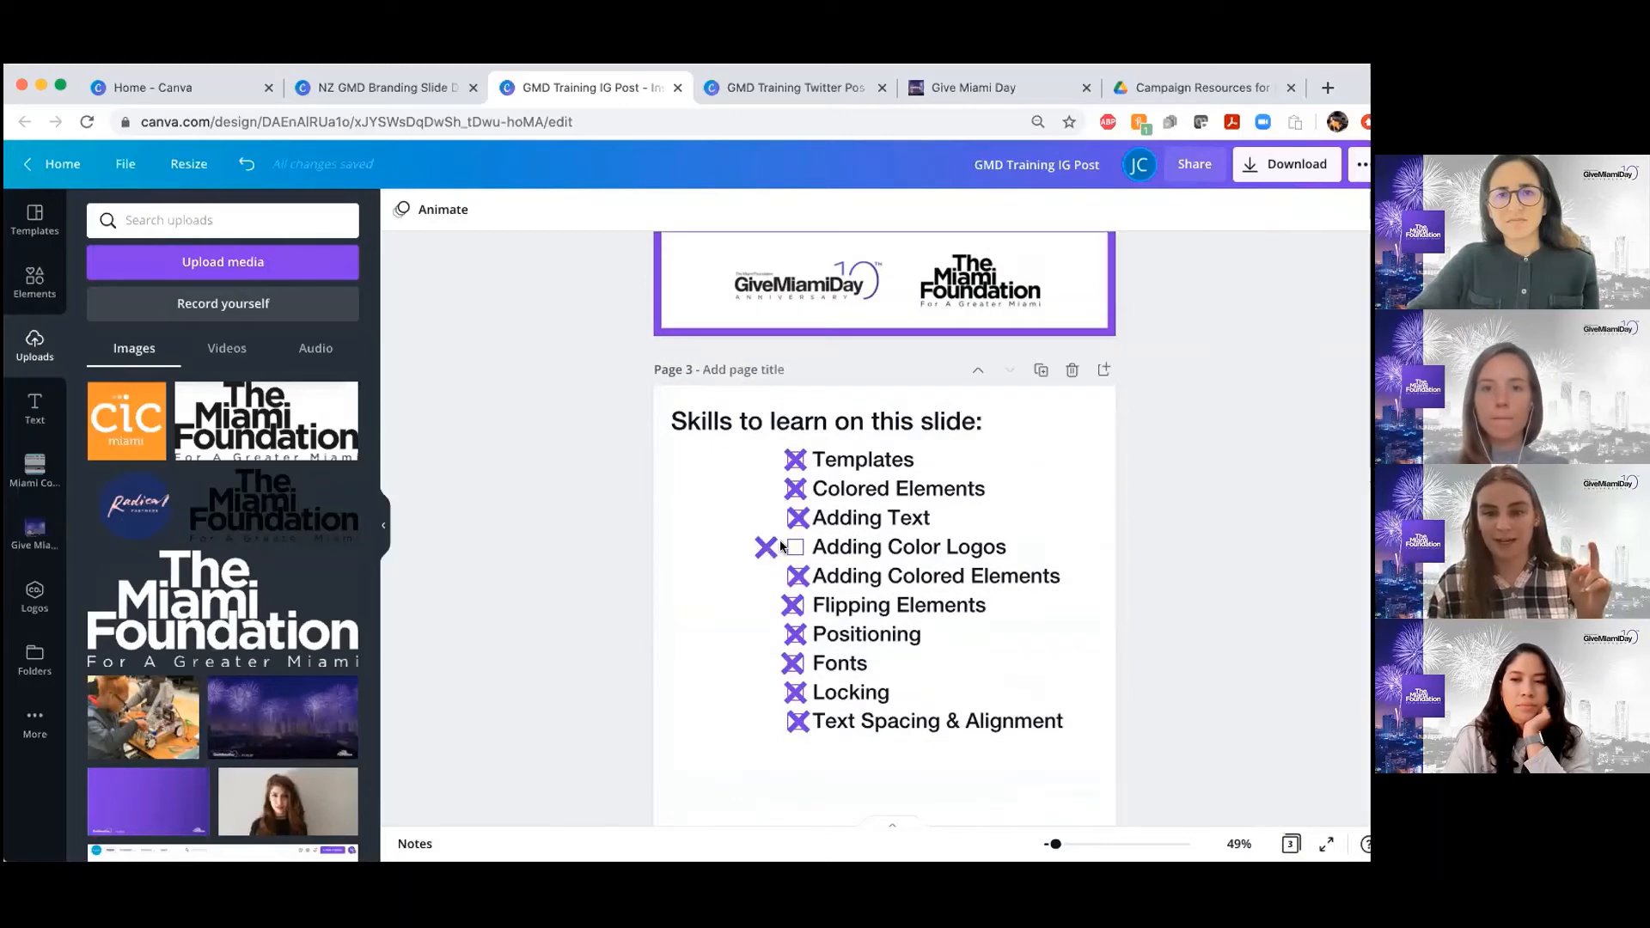
# Check off "Adding Color Logos" on page 3's skills checklist by moving the purple X beside it onto its checkbox
pyautogui.moveTo(779, 546); pyautogui.dragTo(811, 546)
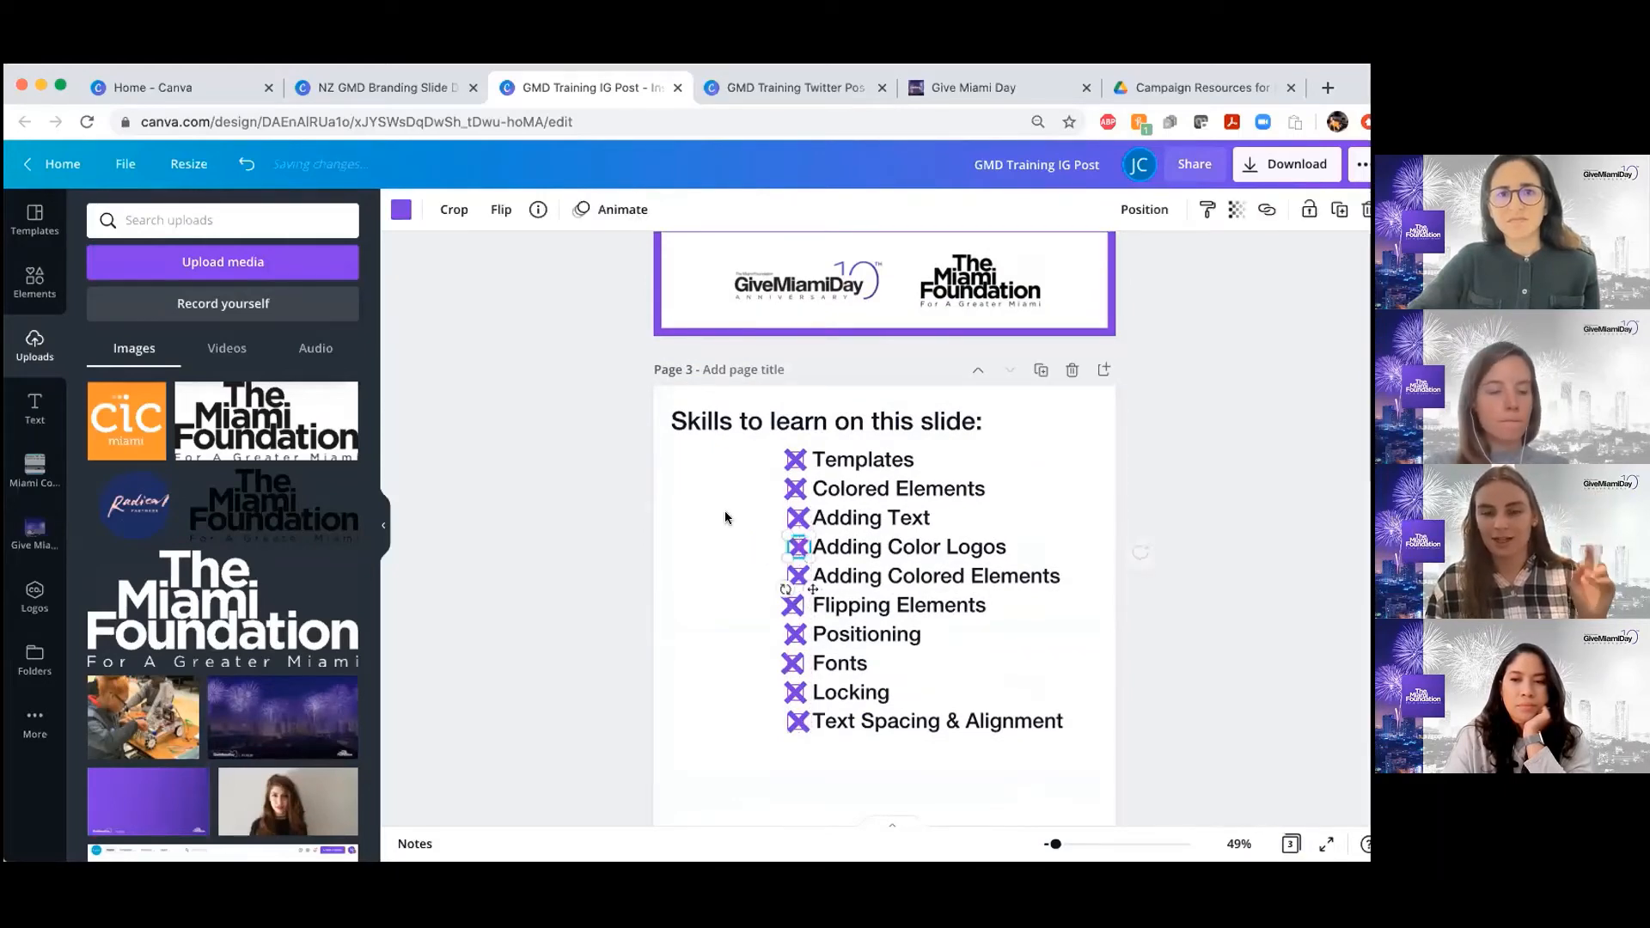
pyautogui.scroll(1, 724, 510)
pyautogui.scroll(-1, 725, 510)
pyautogui.scroll(4, 725, 511)
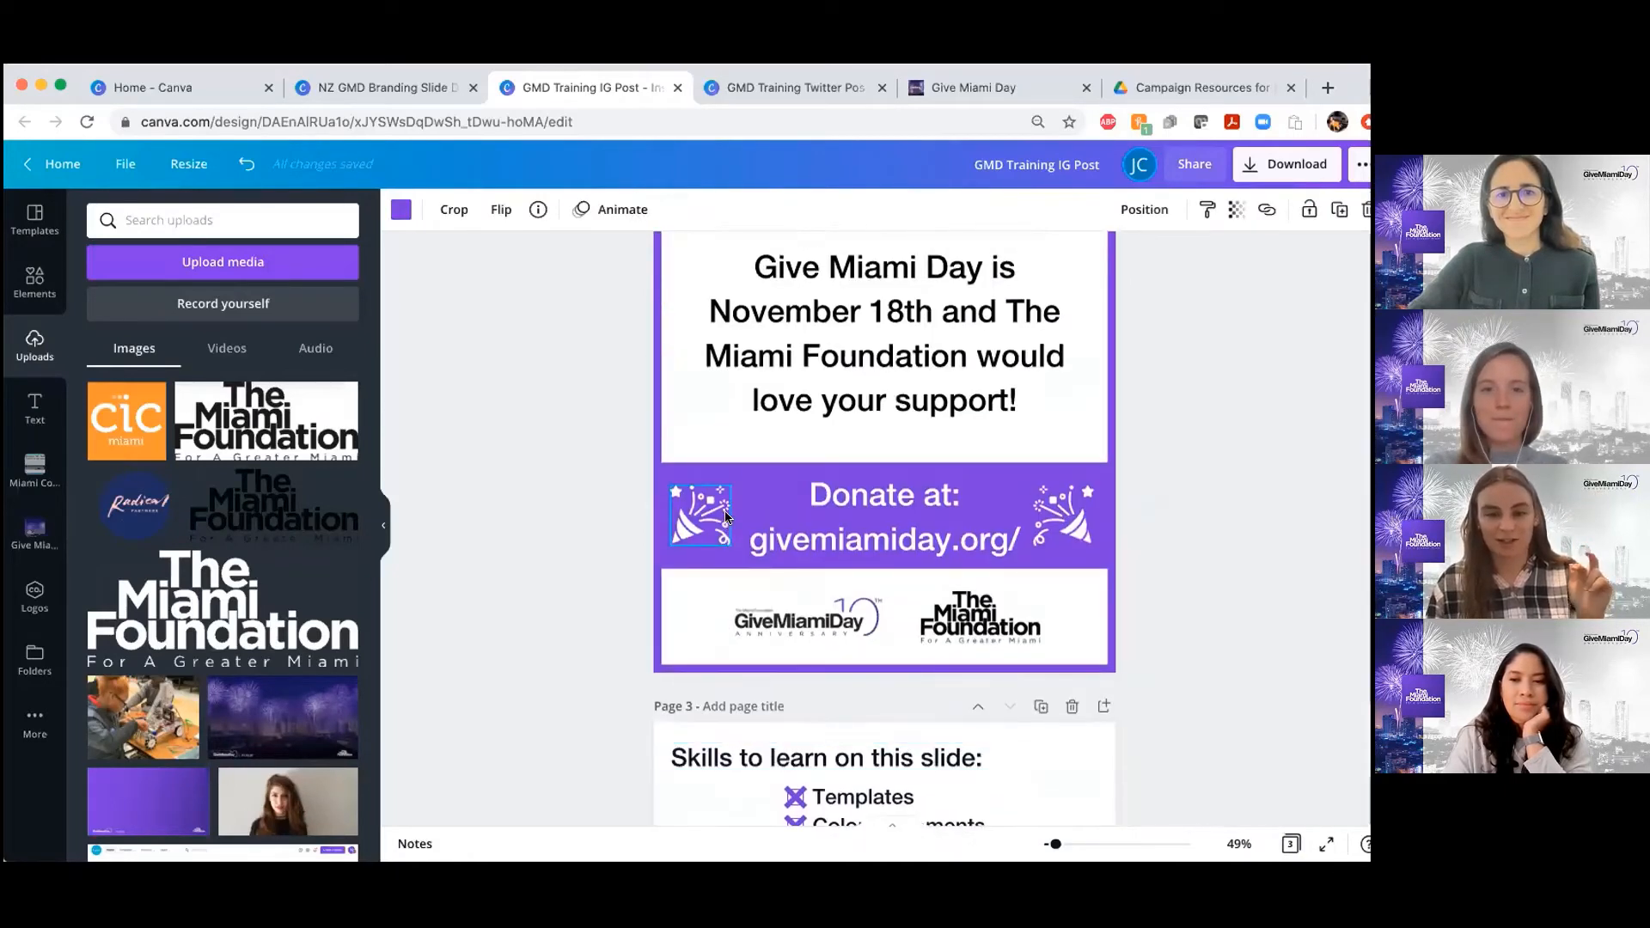
pyautogui.scroll(2, 725, 515)
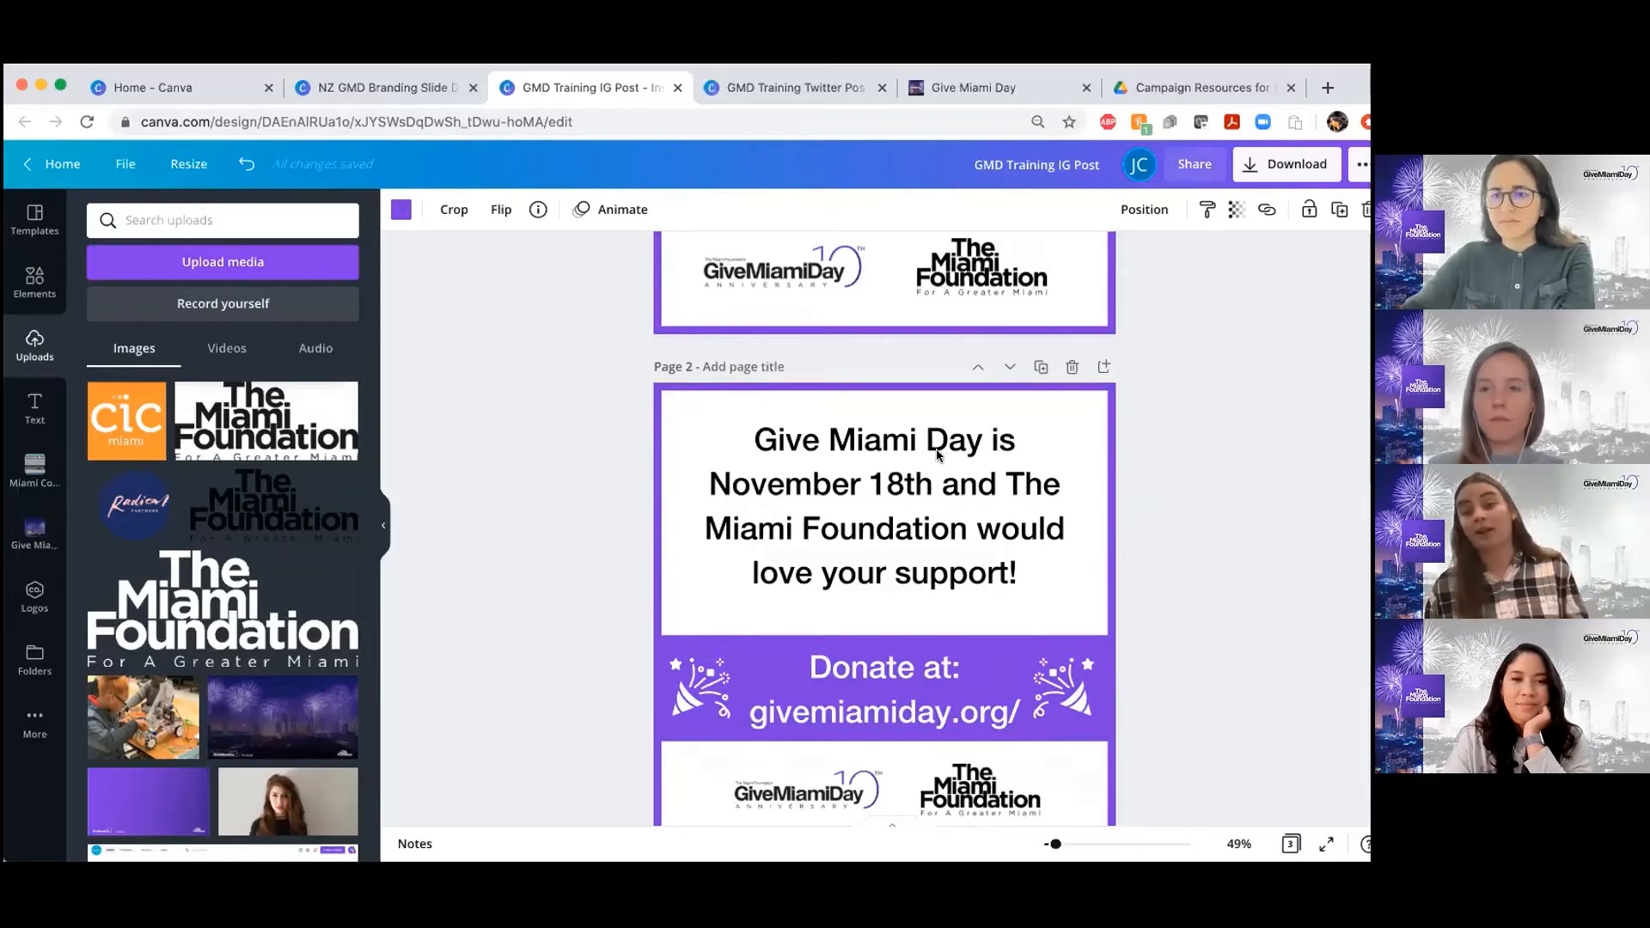
# Switch to the GMD Training Twitter Post design and examine the page 1 example post and the start of page 2's skills checklist
pyautogui.click(771, 84)
pyautogui.scroll(2, 814, 464)
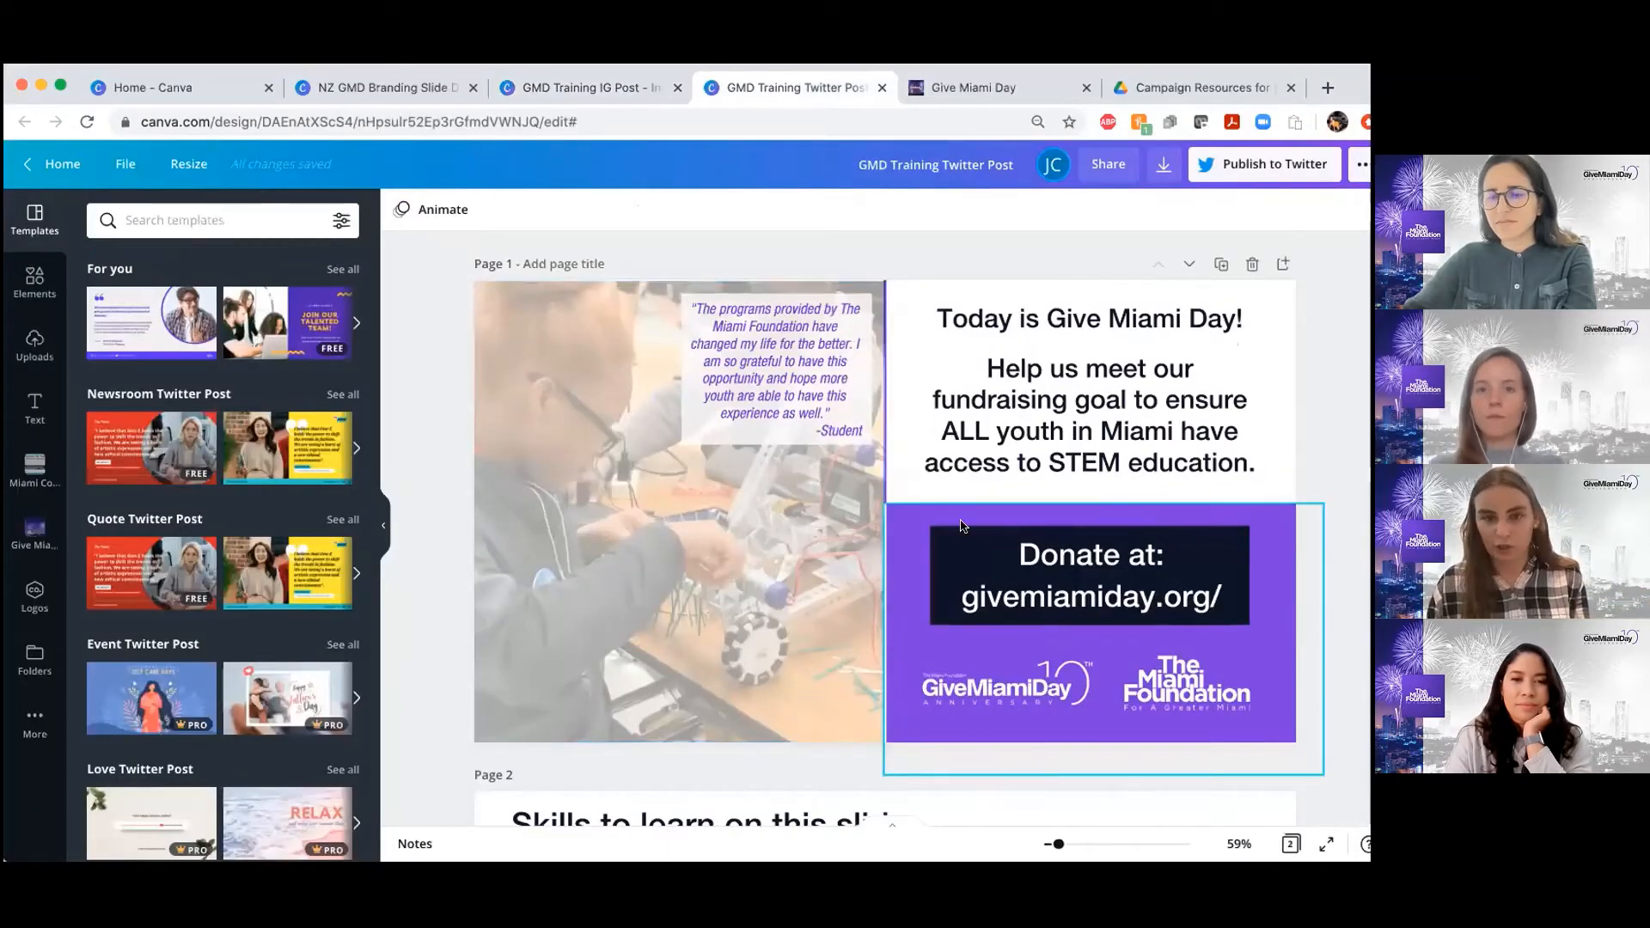
pyautogui.scroll(-1, 954, 531)
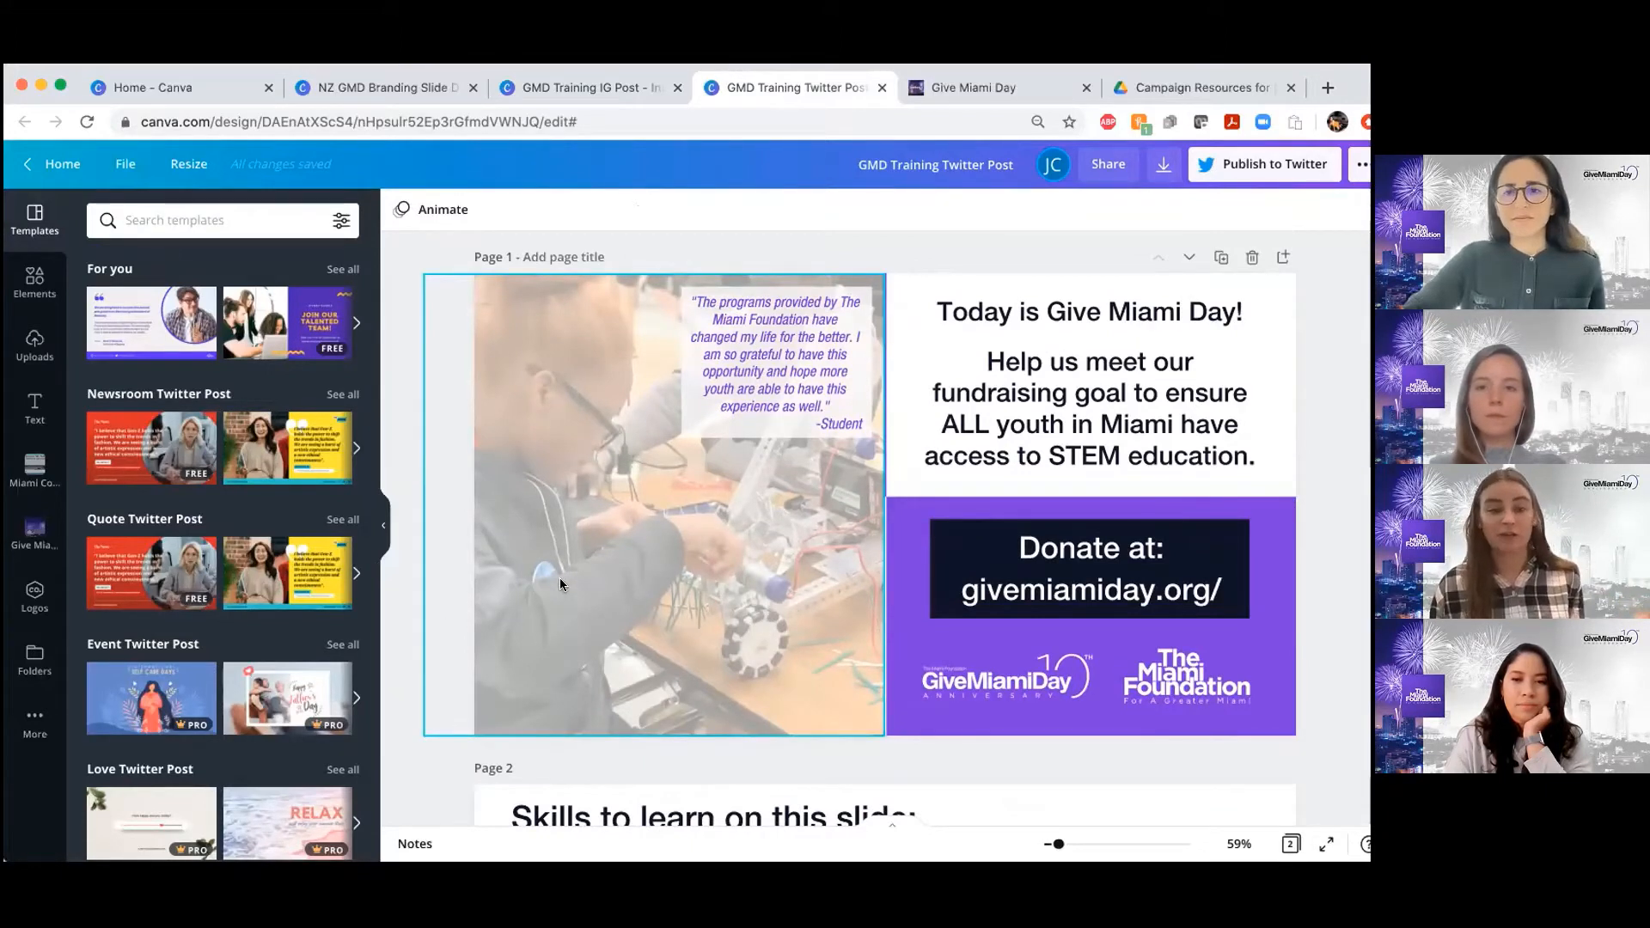
pyautogui.scroll(-2, 632, 584)
pyautogui.scroll(-1, 631, 590)
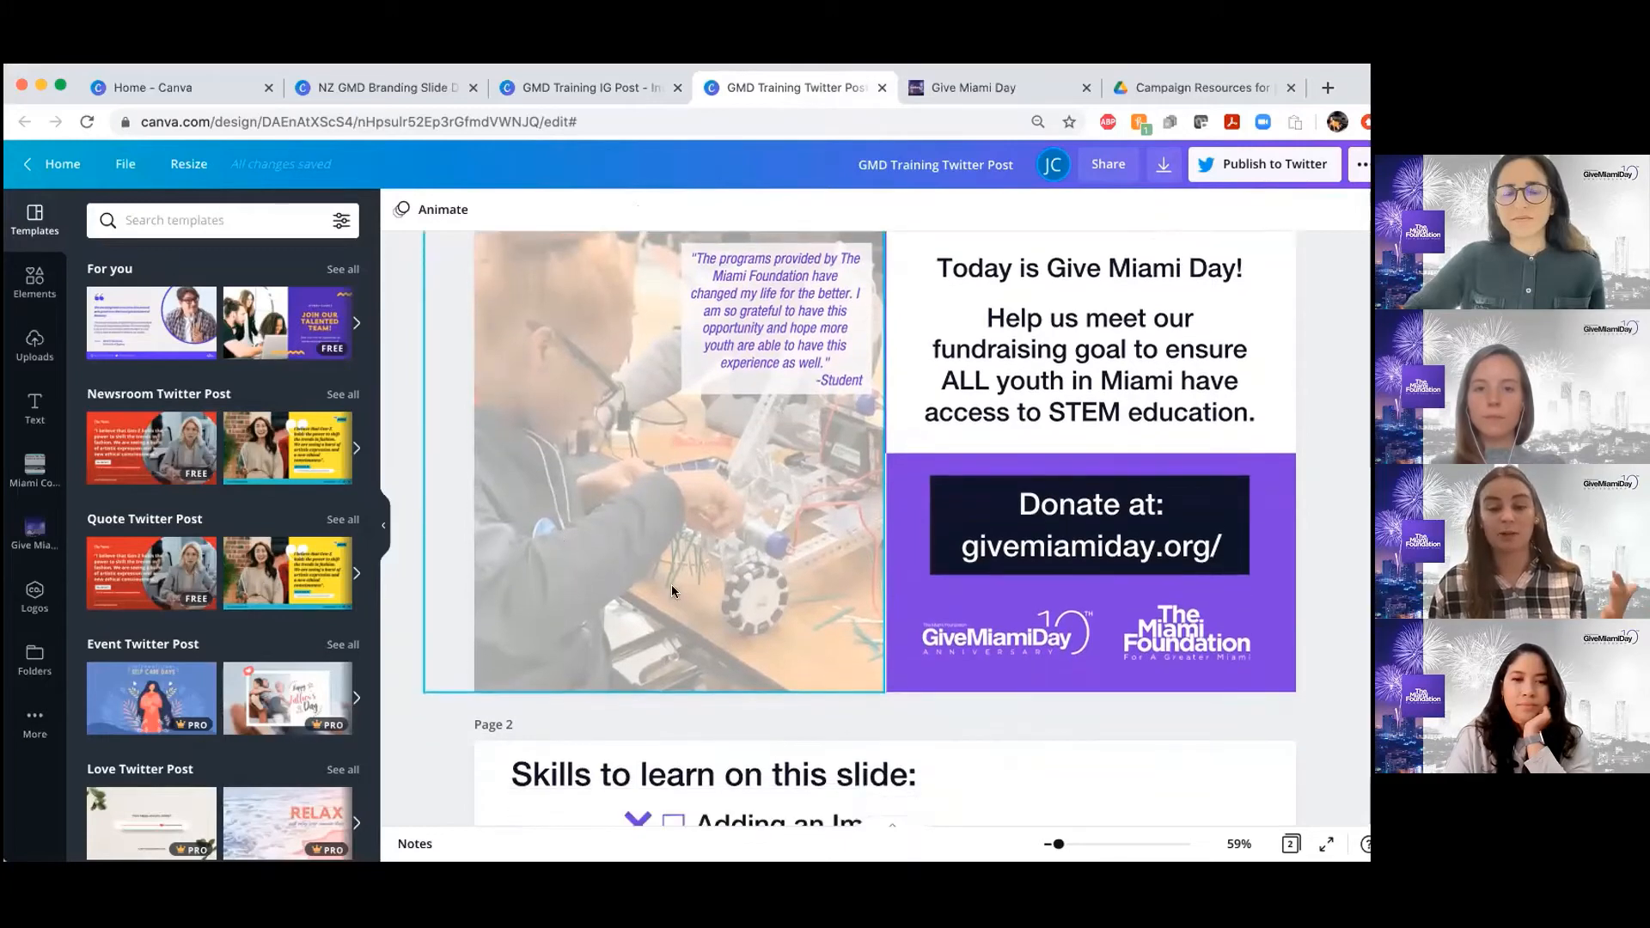
pyautogui.scroll(-1, 687, 653)
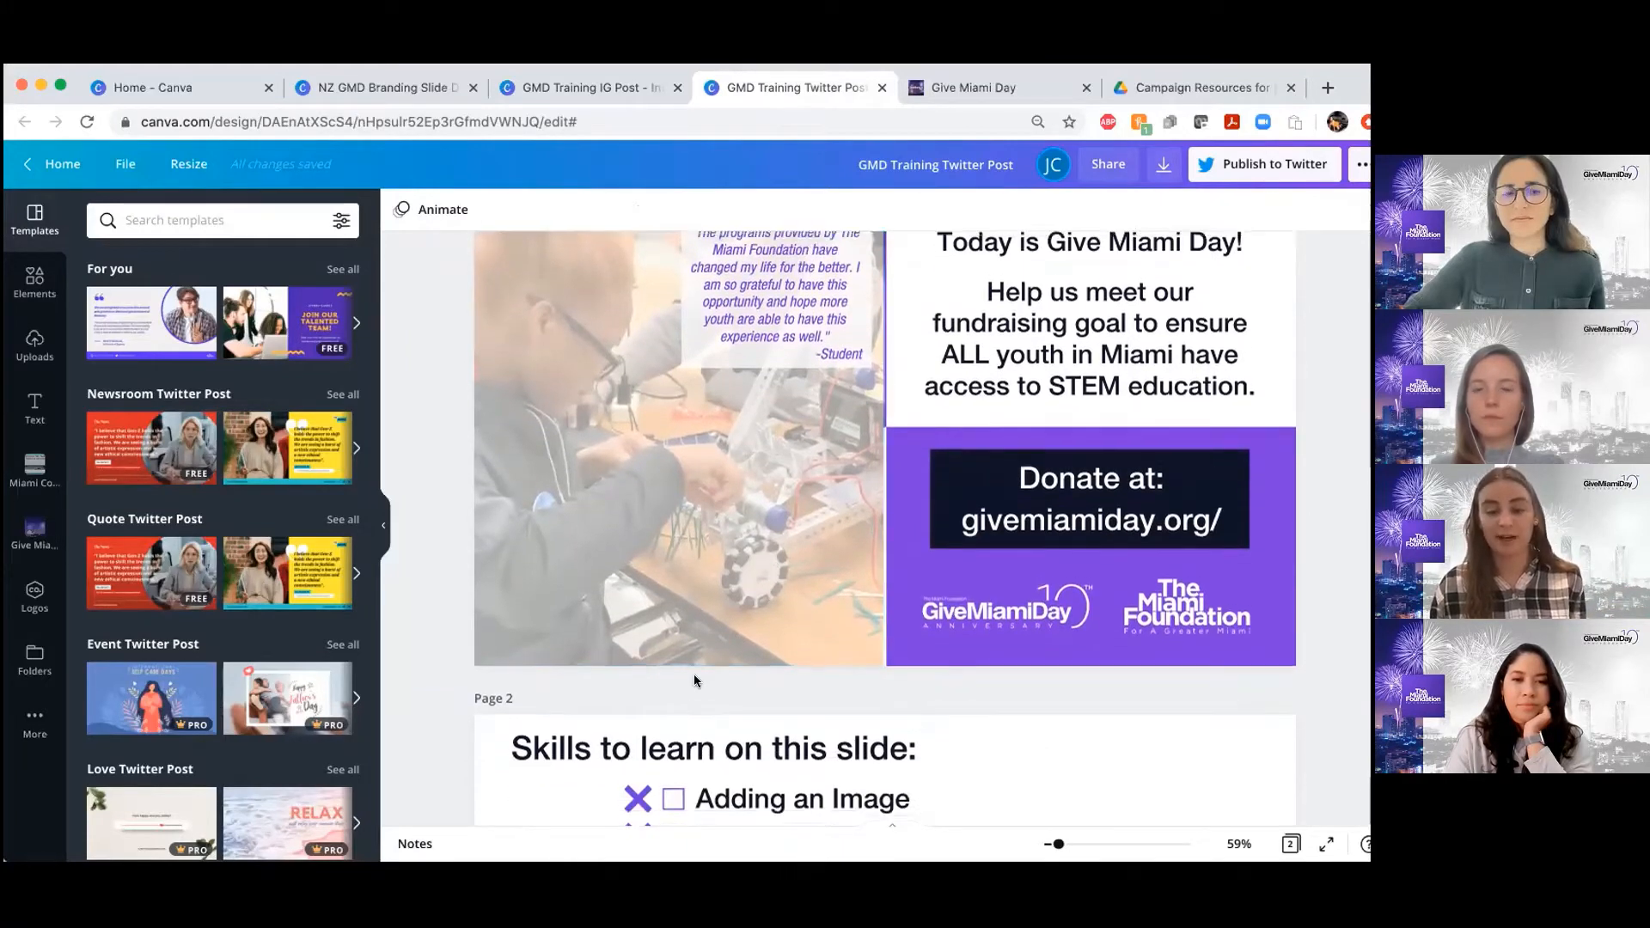
pyautogui.scroll(2, 693, 674)
pyautogui.scroll(-1, 694, 673)
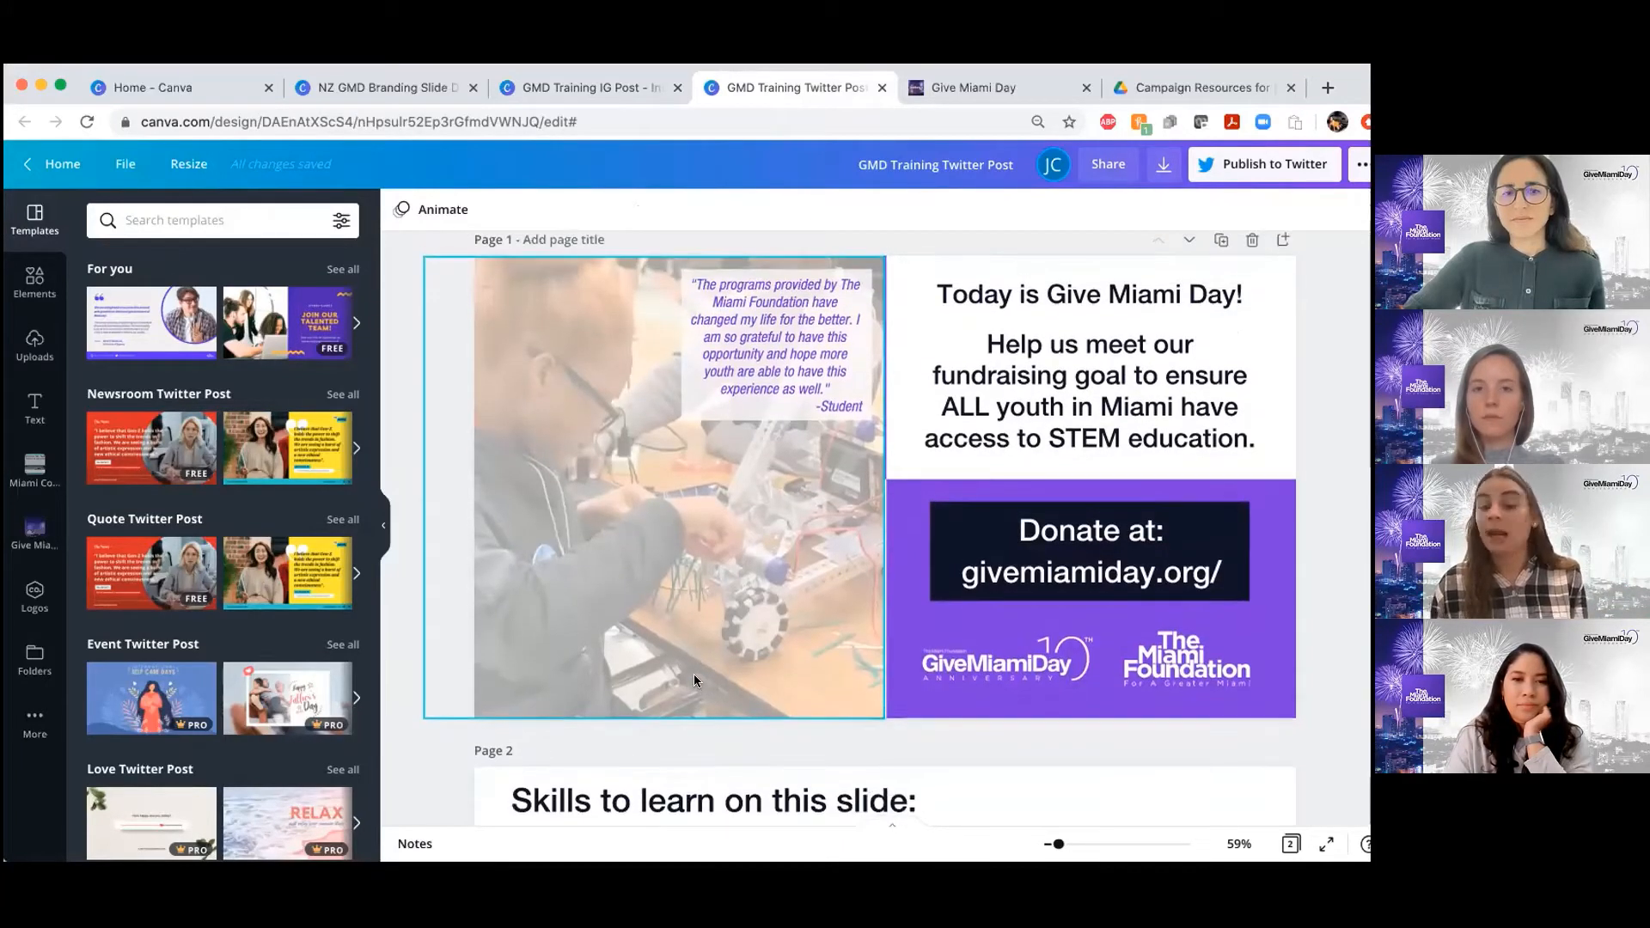
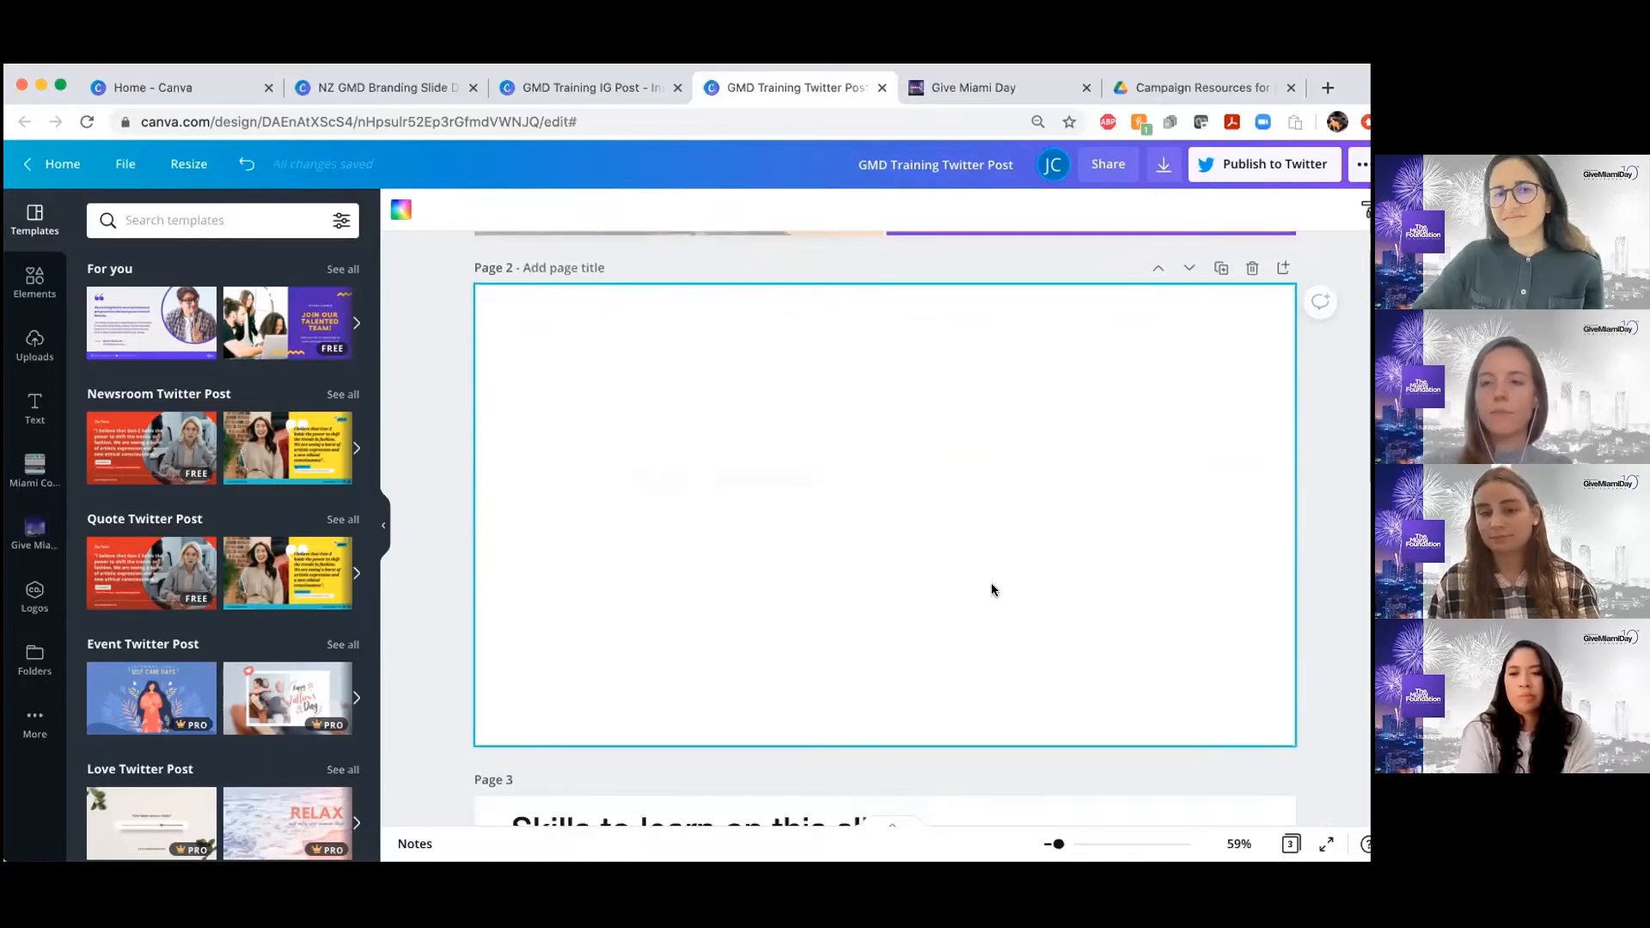
# Examine the page 1 example post and the skills checklist on page 3 around the blank page 2
pyautogui.scroll(5, 989, 588)
pyautogui.scroll(1, 792, 567)
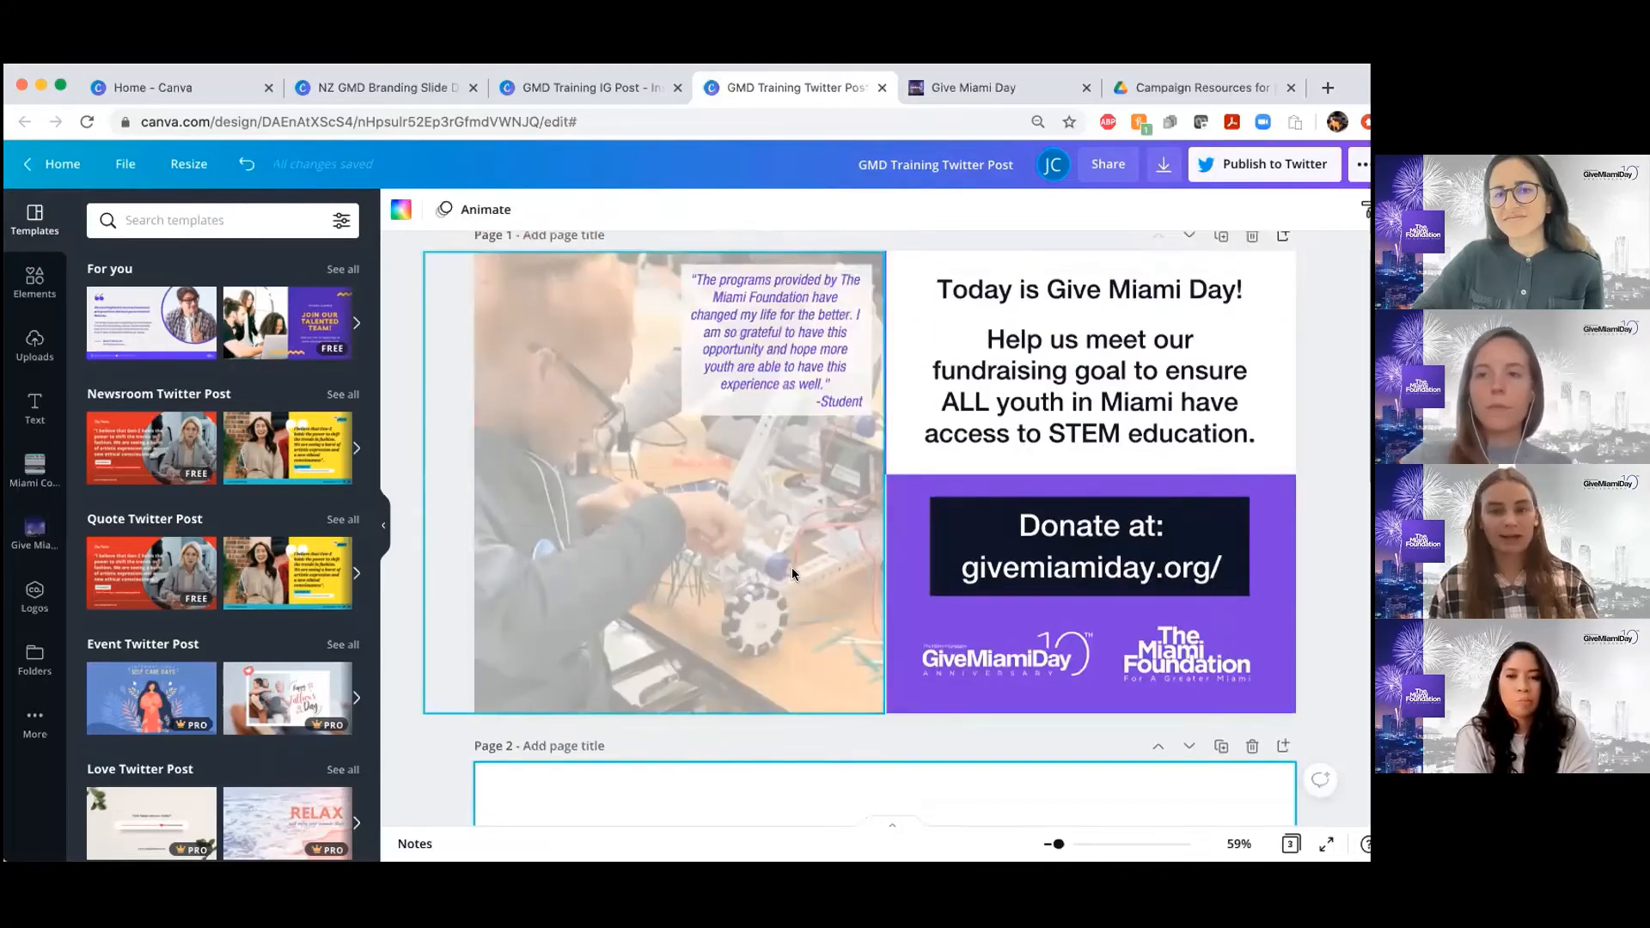
pyautogui.scroll(-5, 792, 572)
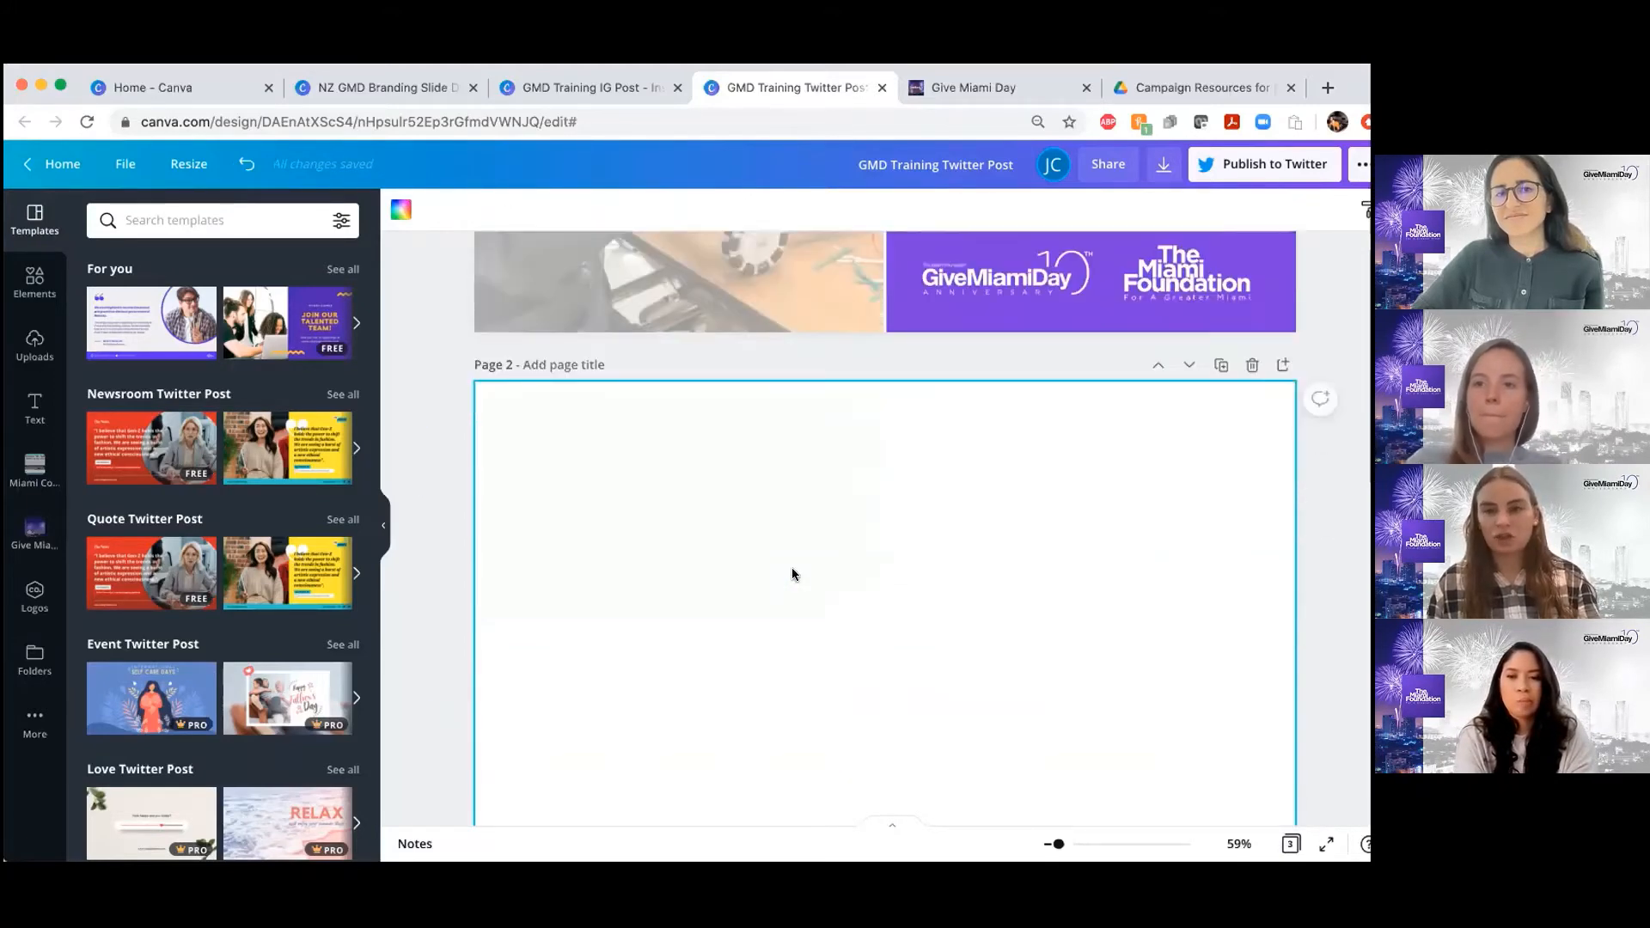
pyautogui.scroll(3, 791, 572)
pyautogui.scroll(-6, 792, 571)
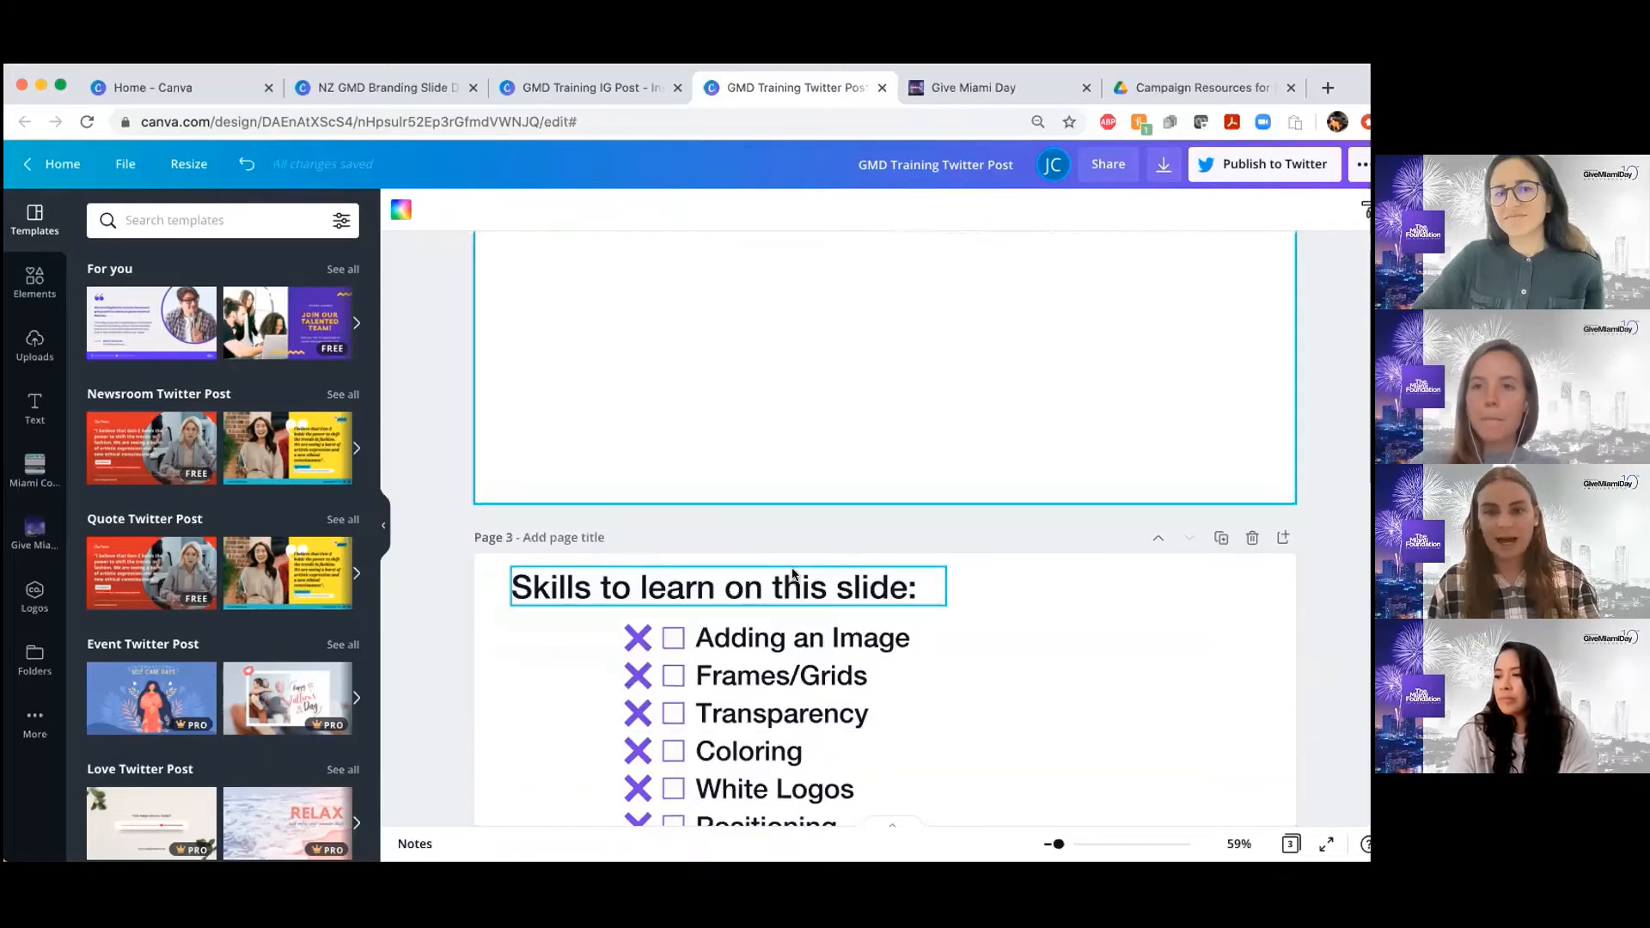
pyautogui.scroll(2, 793, 571)
pyautogui.scroll(2, 792, 574)
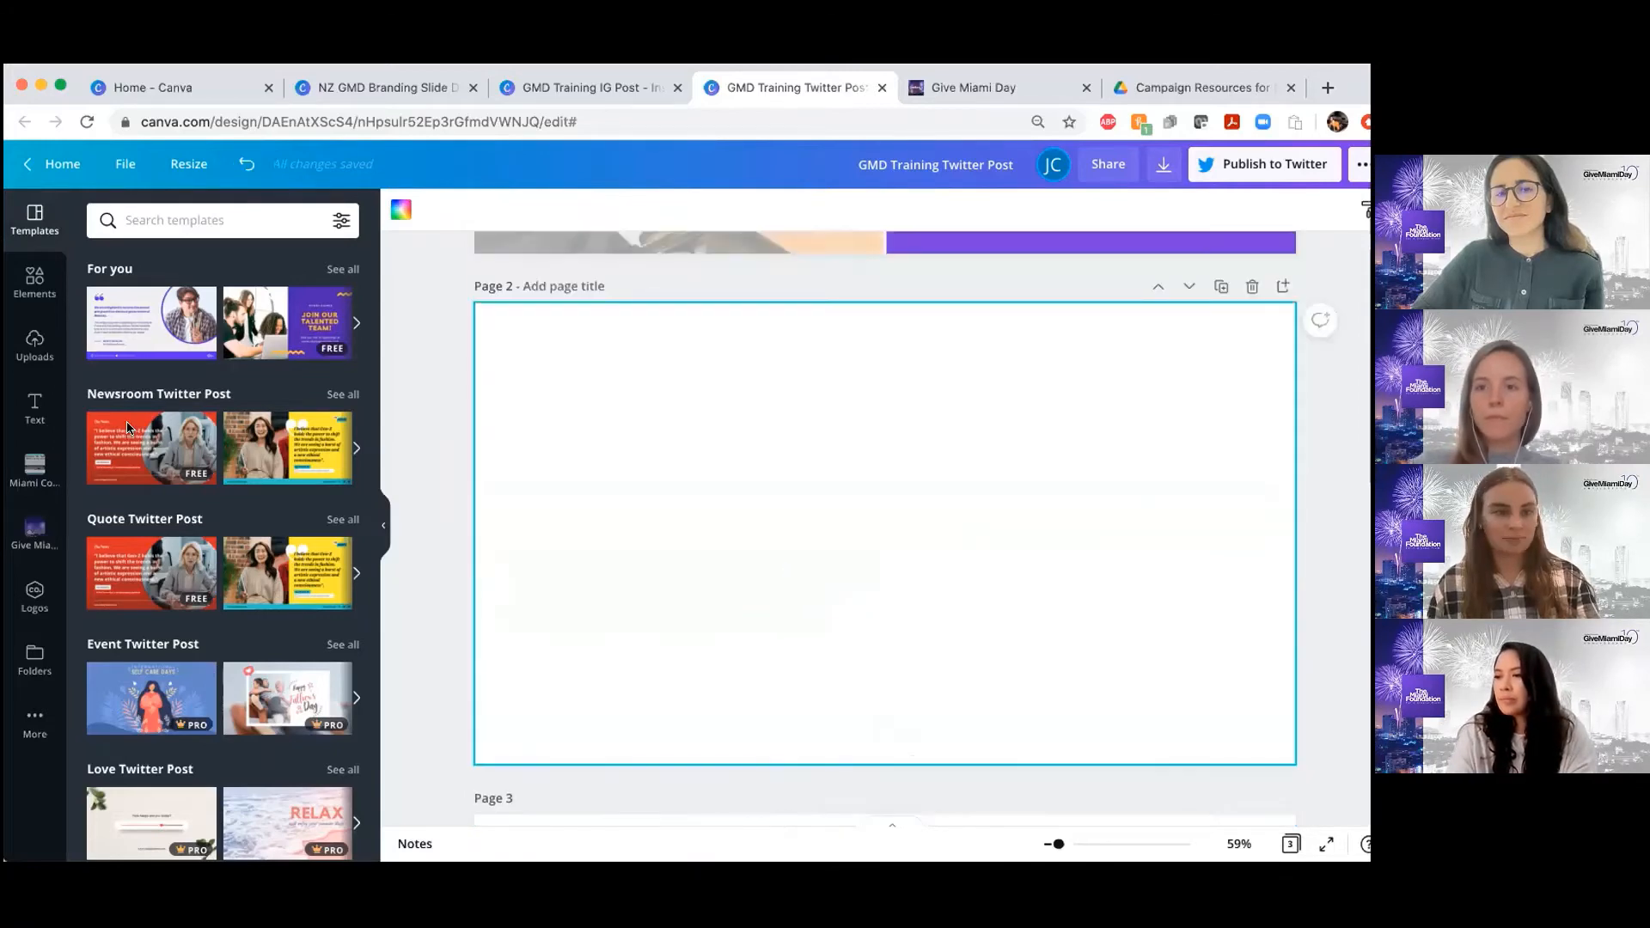
# Insert the uploaded robotics photo on page 2 and move it to the page's upper left corner, slightly past the left edge
pyautogui.click(24, 345)
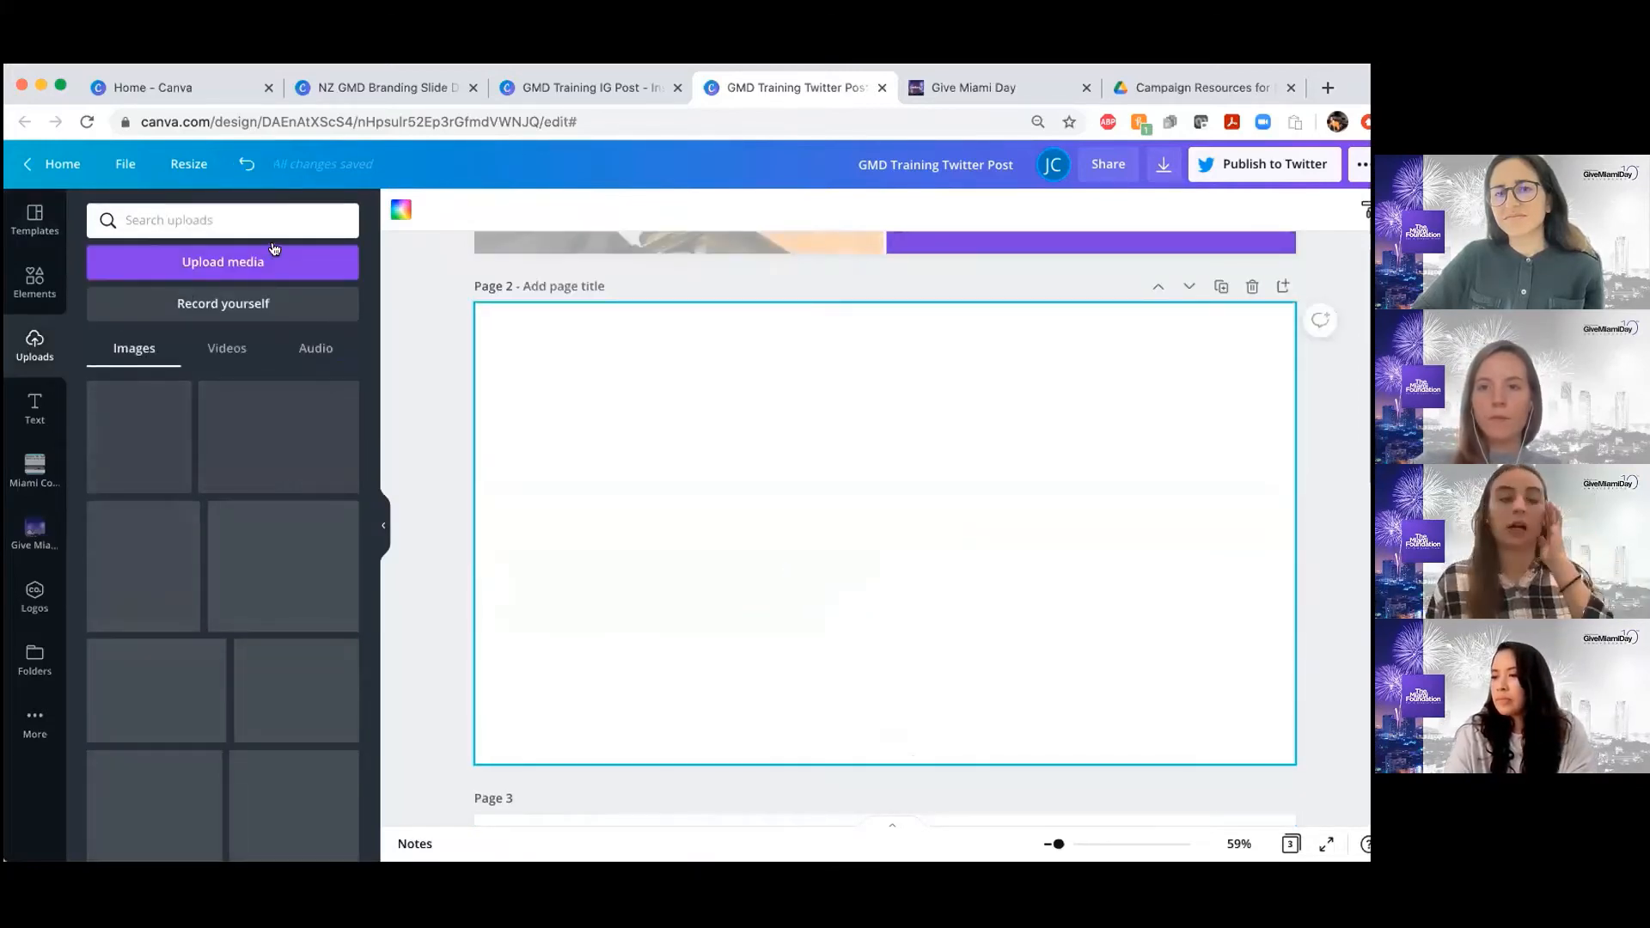
pyautogui.scroll(-2, 222, 587)
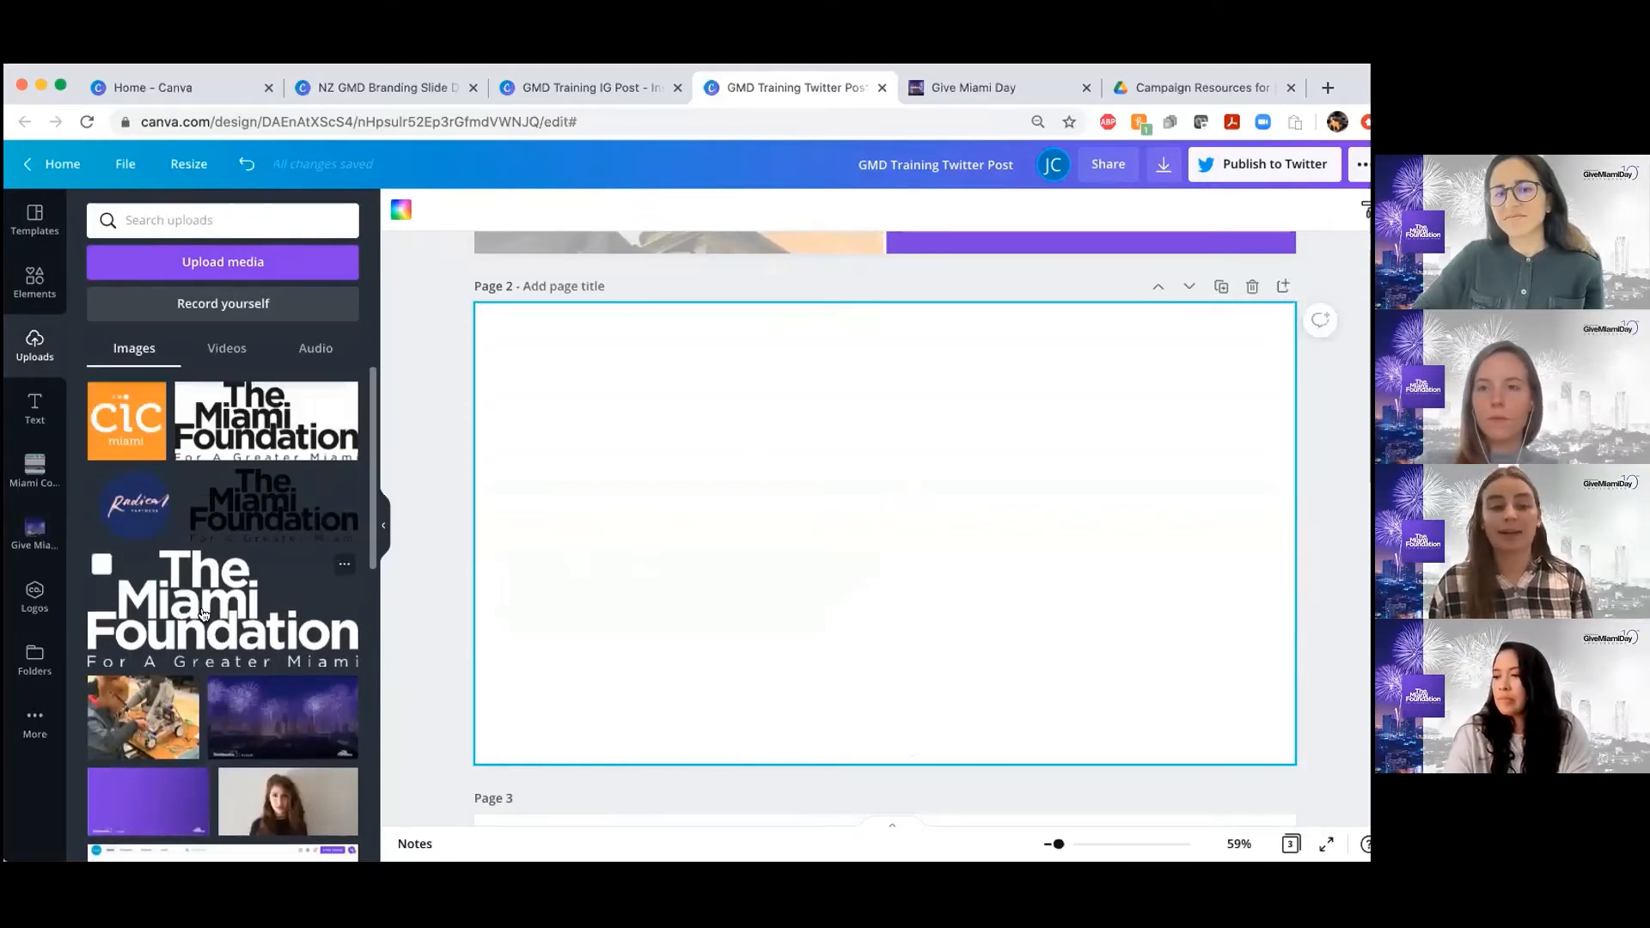
pyautogui.scroll(-1, 204, 614)
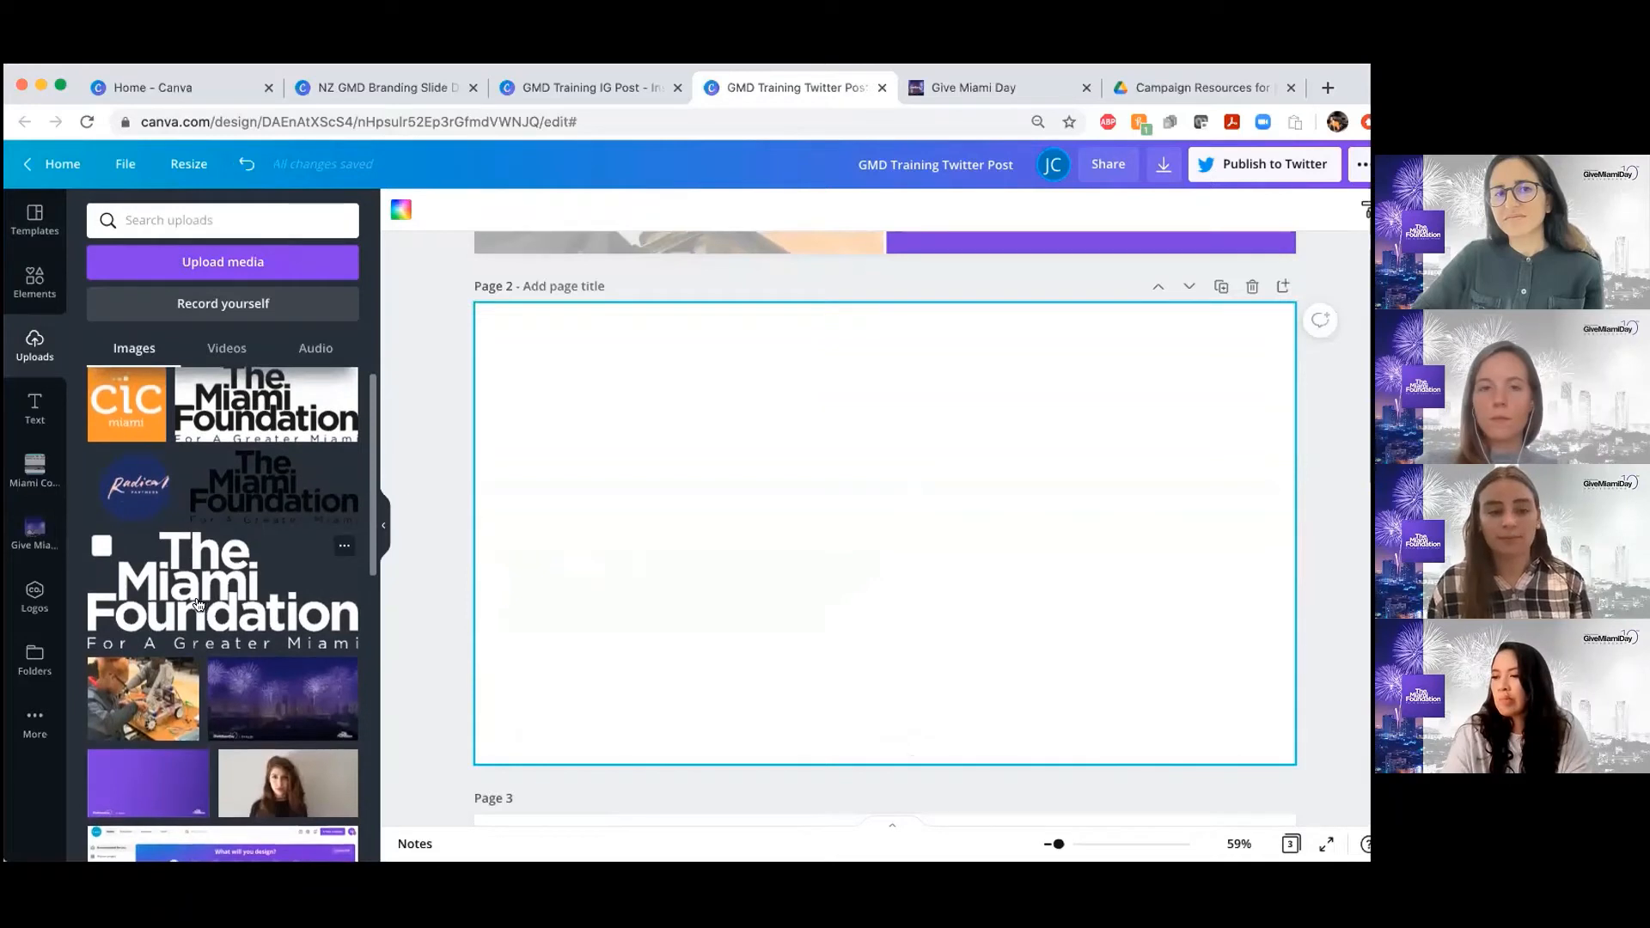
pyautogui.scroll(-1, 197, 604)
pyautogui.click(143, 686)
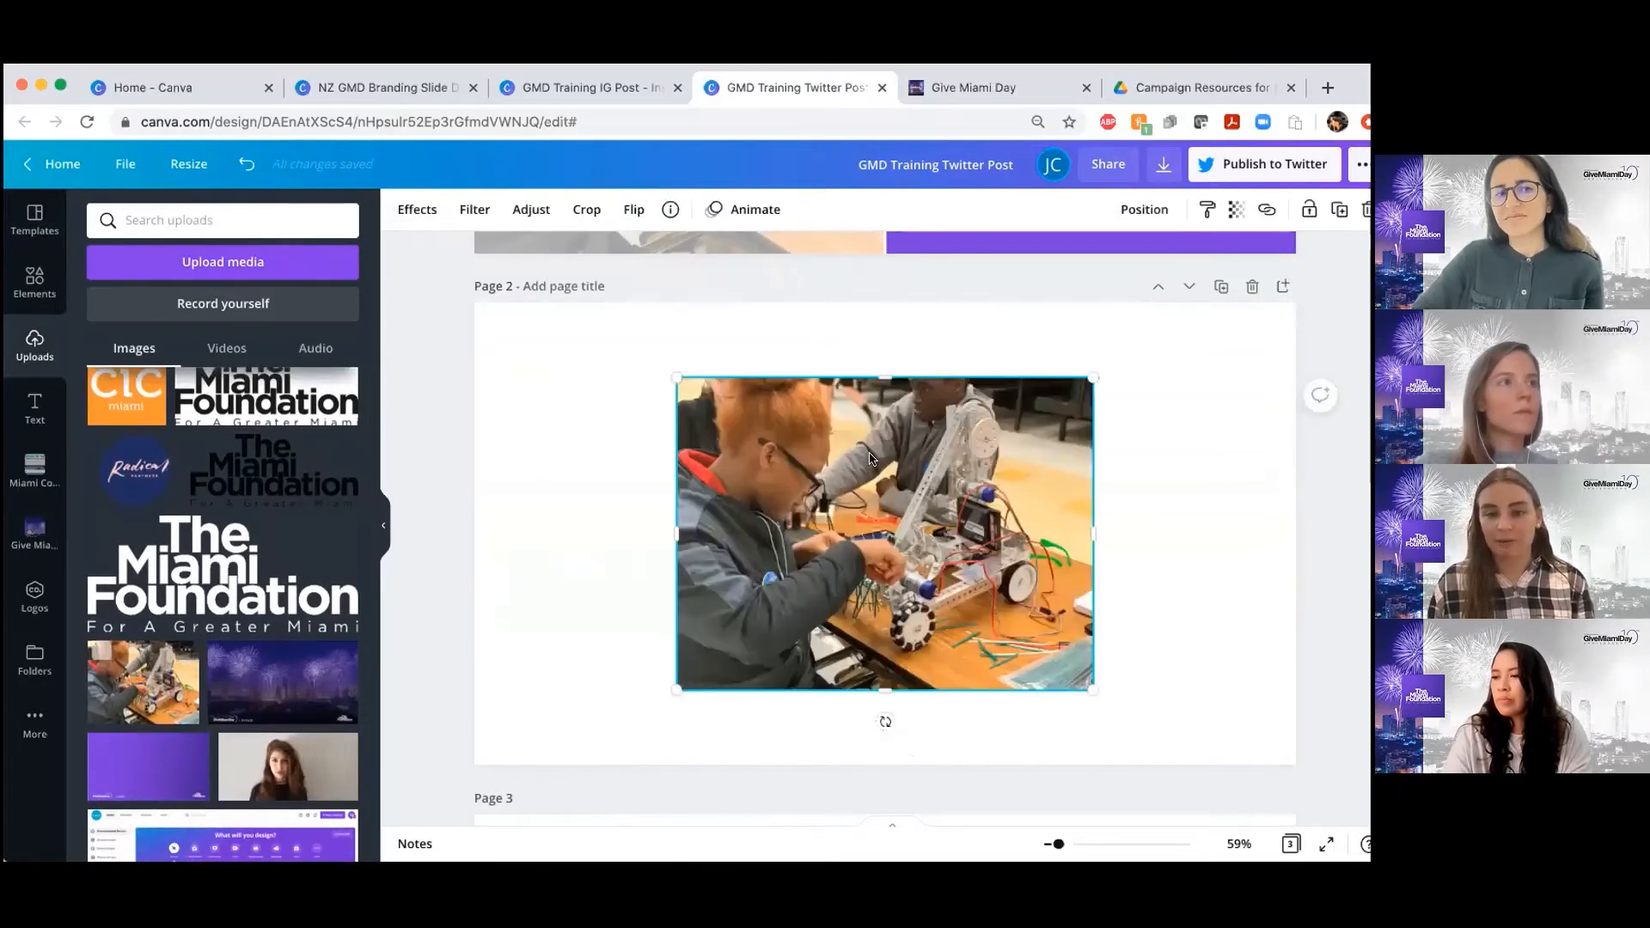
pyautogui.moveTo(672, 380)
pyautogui.mouseDown()
pyautogui.moveTo(590, 358)
pyautogui.moveTo(665, 382)
pyautogui.moveTo(603, 367)
pyautogui.moveTo(640, 383)
pyautogui.mouseUp()
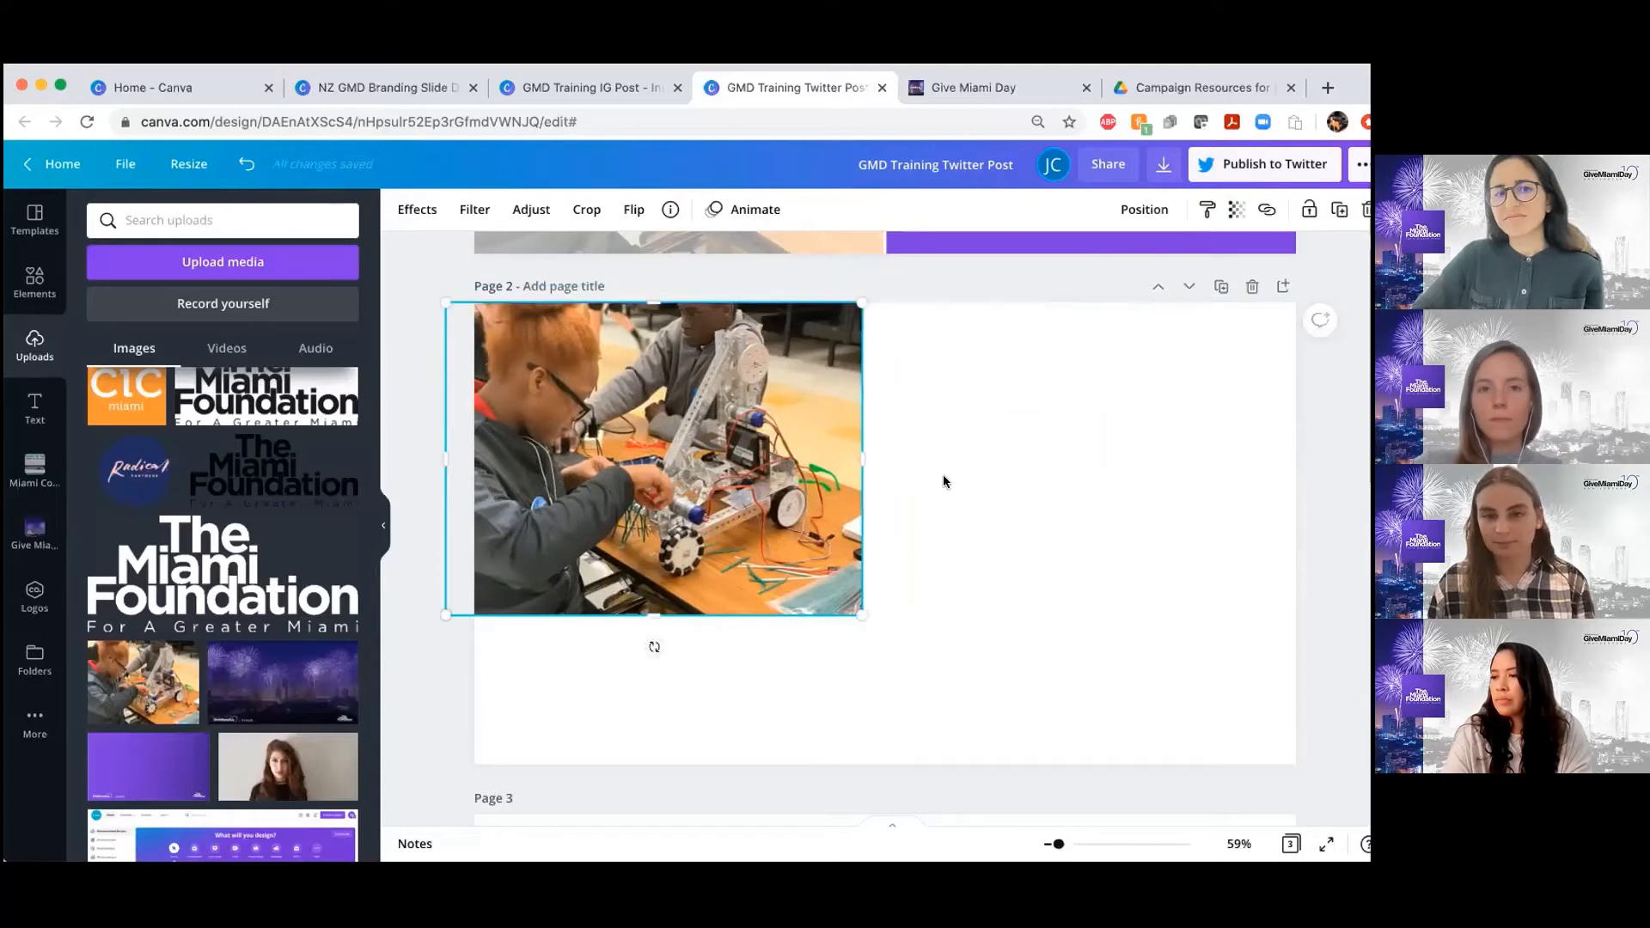
# Stretch the robotics photo to about half of page 2's width and down to the page's lower edge
pyautogui.scroll(3, 942, 475)
pyautogui.scroll(-1, 942, 474)
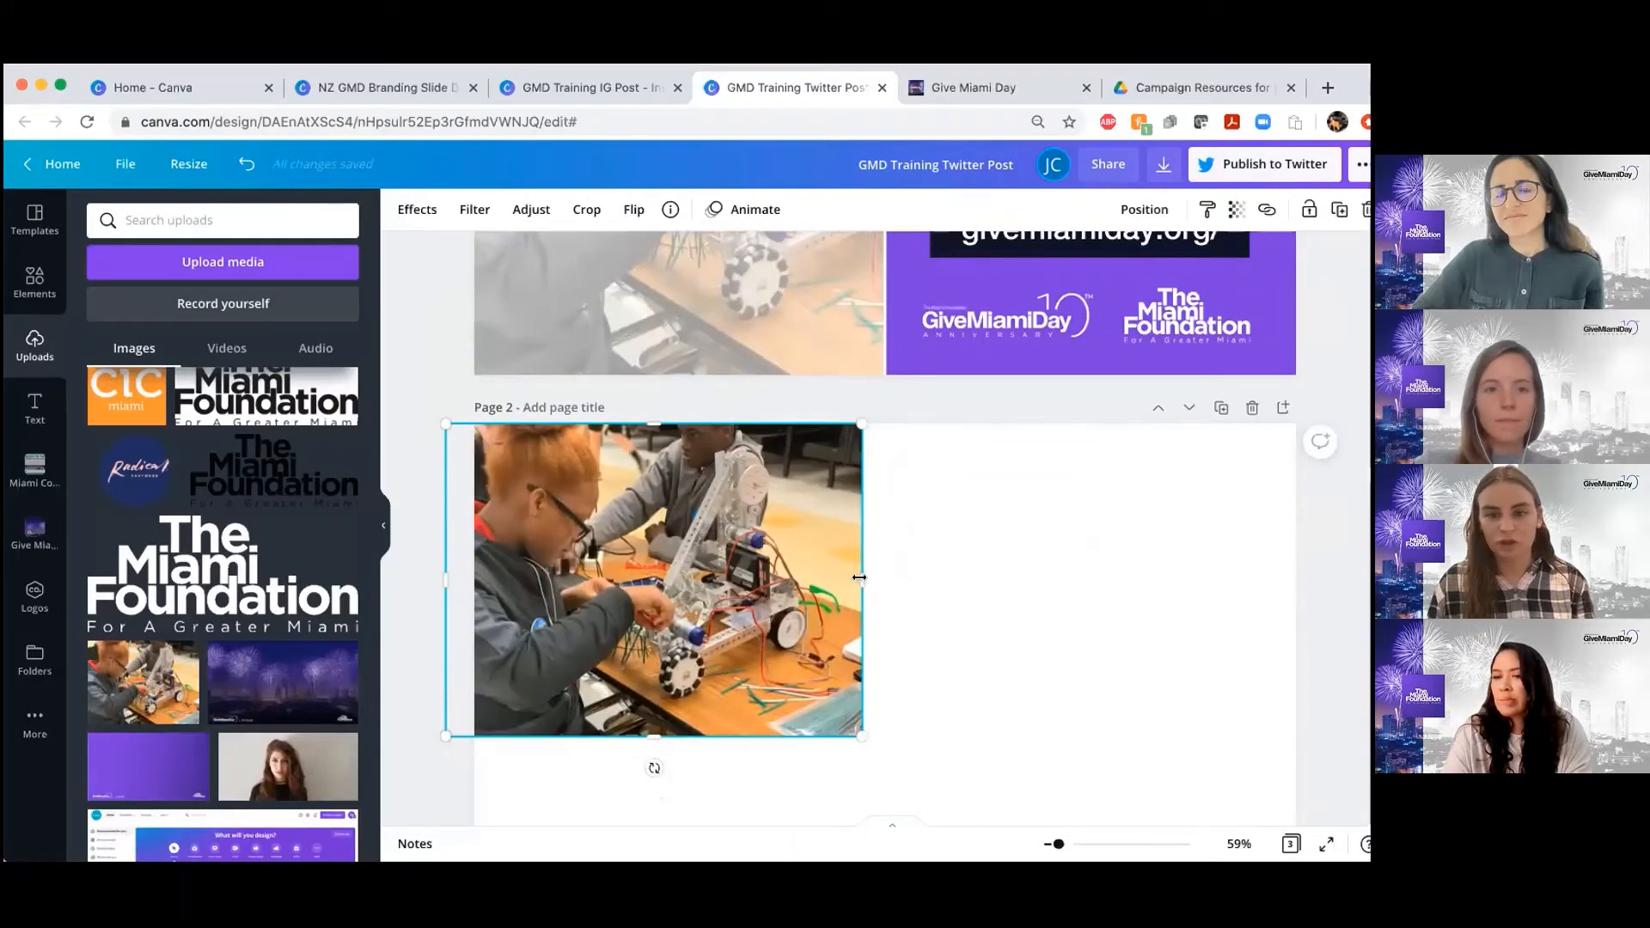
pyautogui.moveTo(881, 576); pyautogui.dragTo(895, 576)
pyautogui.scroll(-2, 822, 593)
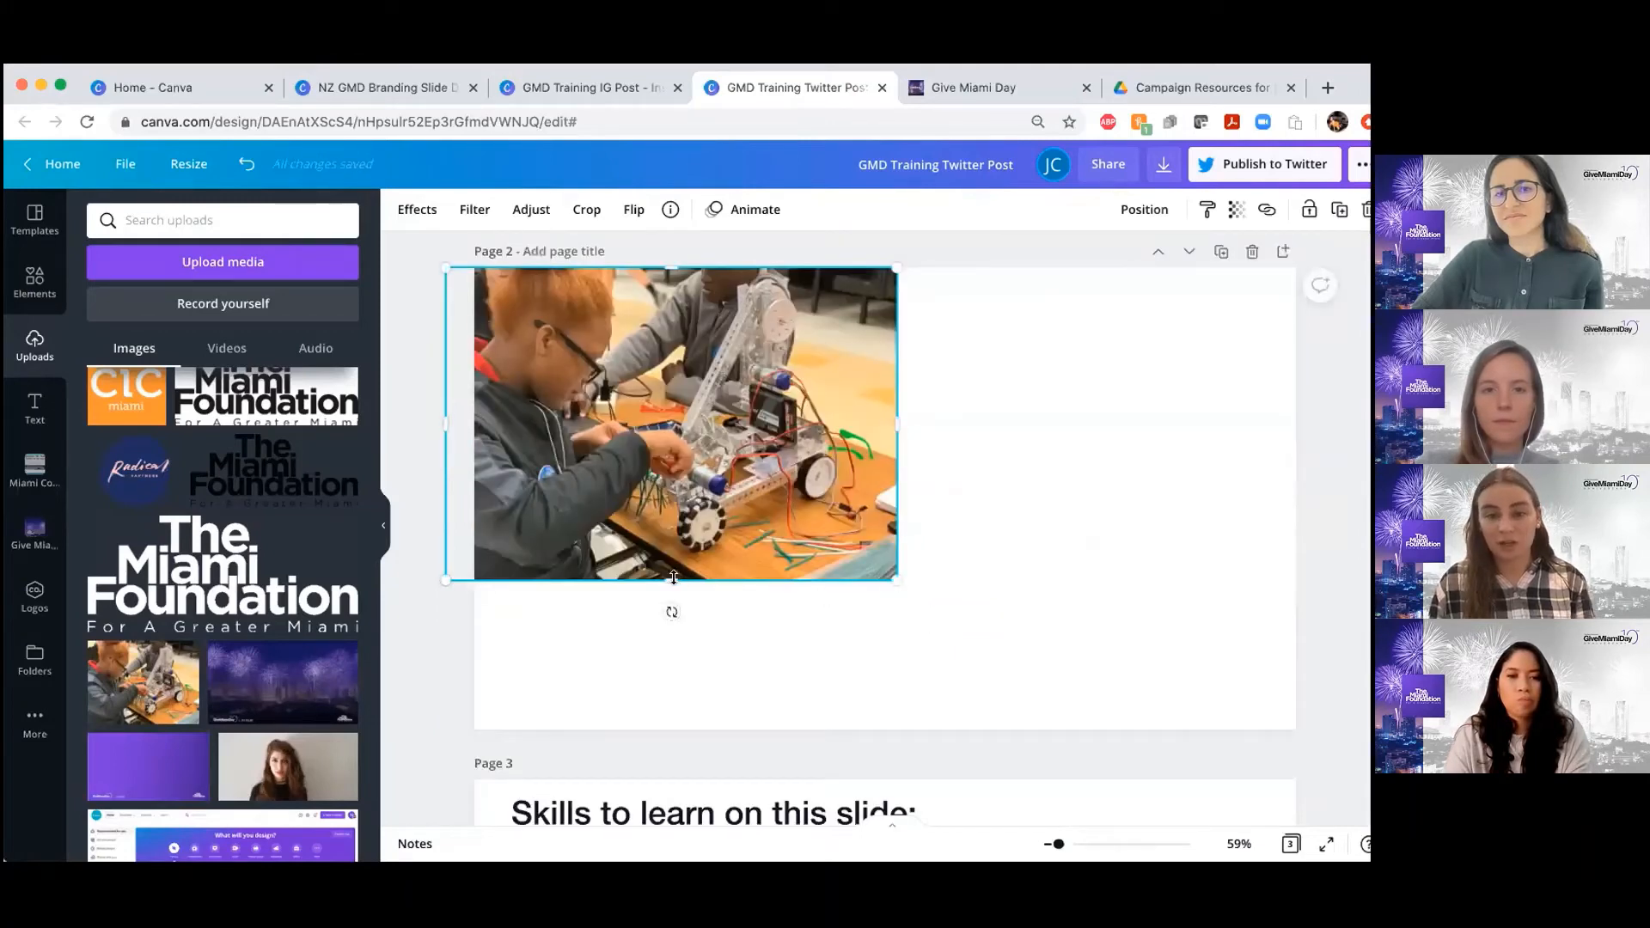
pyautogui.moveTo(698, 724); pyautogui.dragTo(700, 729)
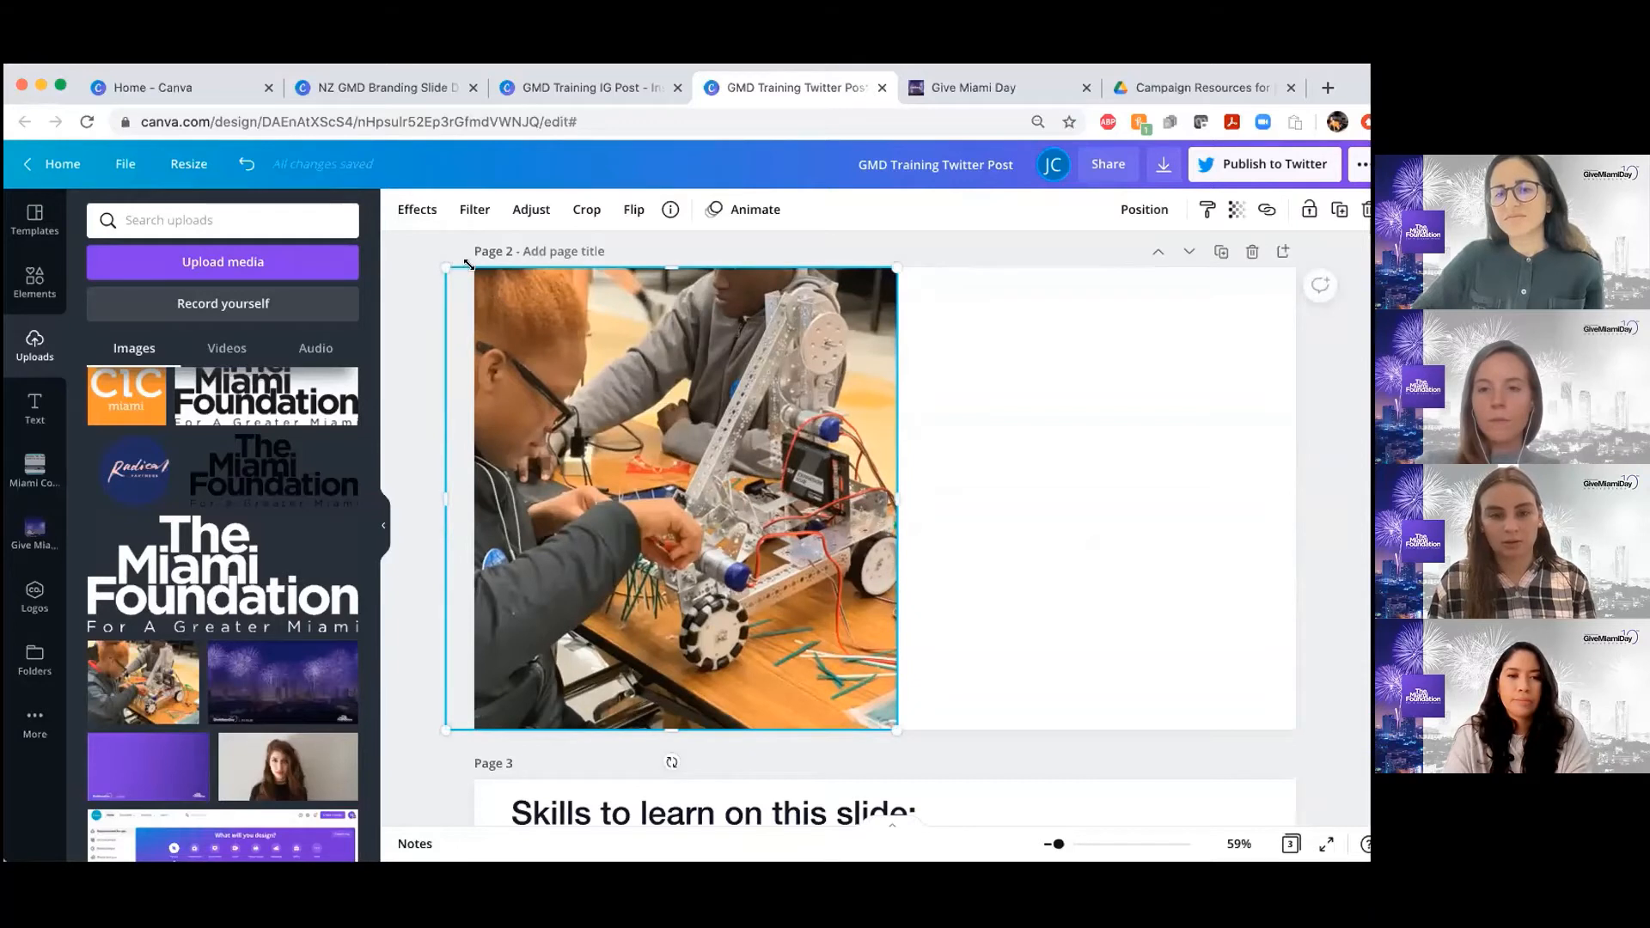
# Shrink the photo to page 2's left edge, then scale down and shift the image inside its crop to the right
pyautogui.moveTo(466, 263); pyautogui.dragTo(475, 298)
pyautogui.doubleClick(514, 308)
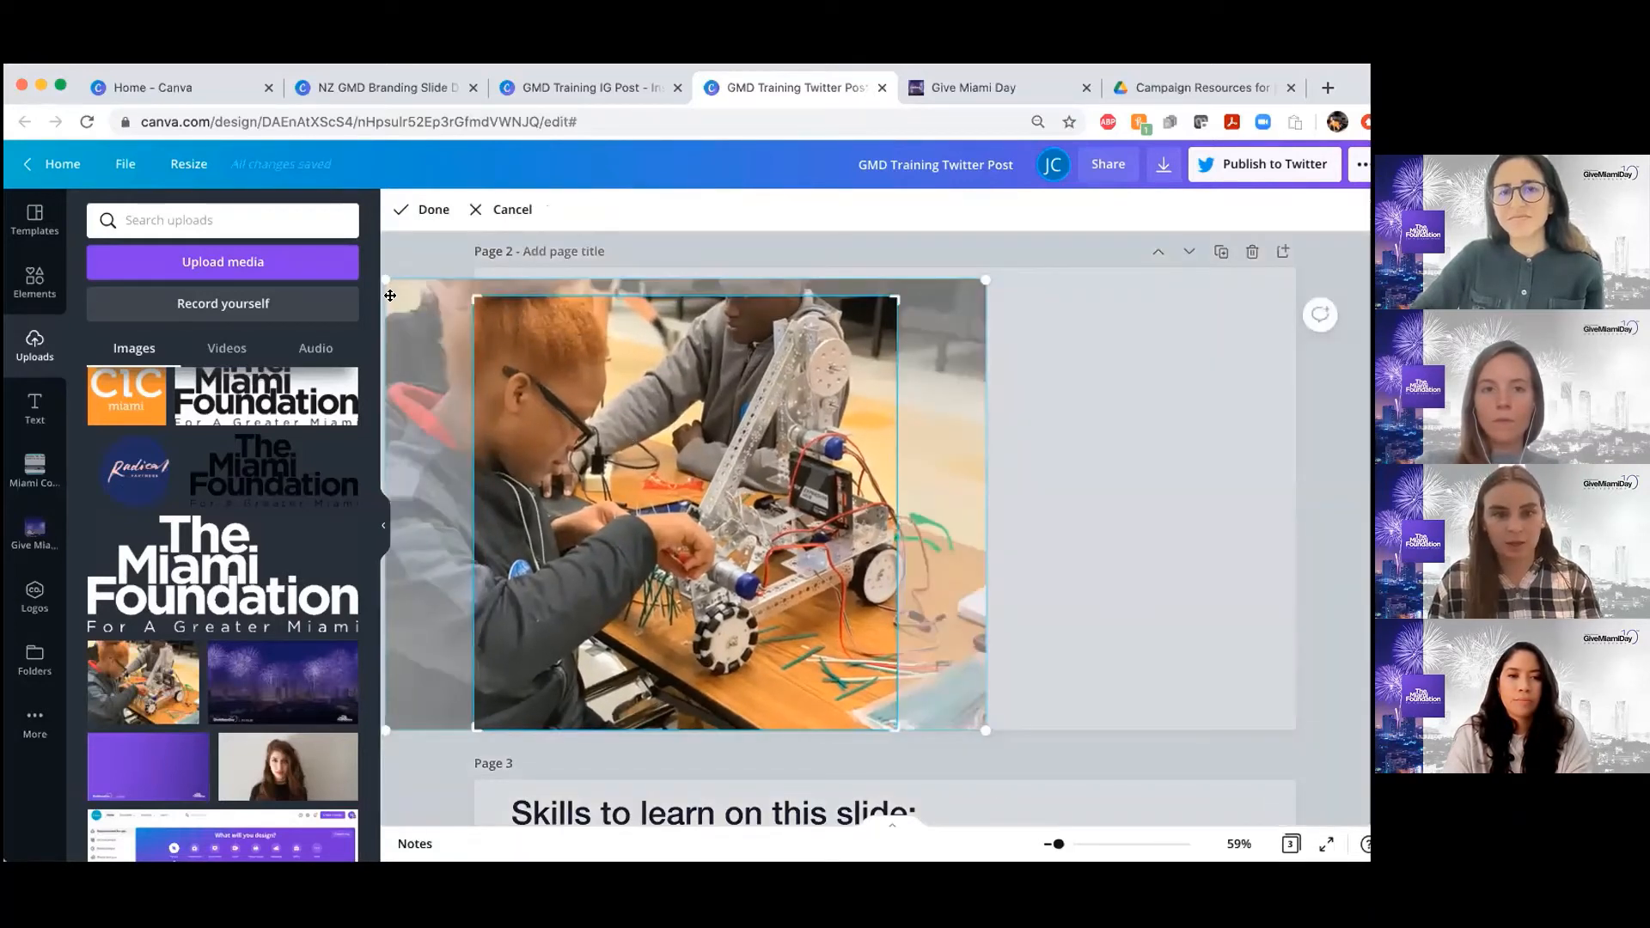
pyautogui.moveTo(381, 279); pyautogui.dragTo(519, 298)
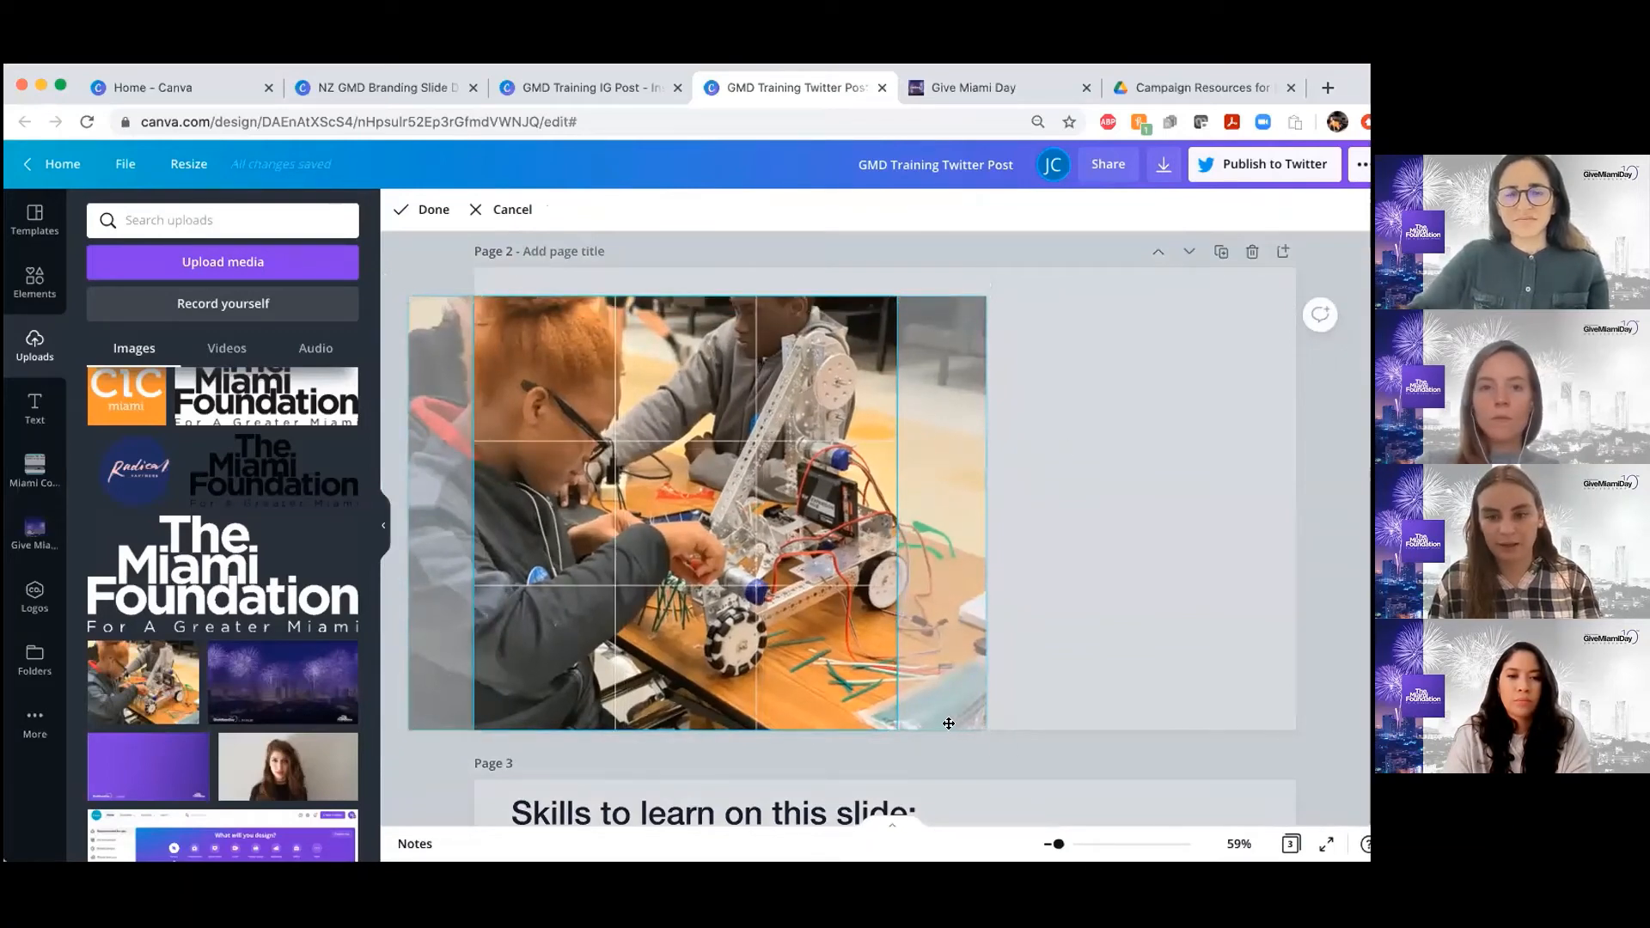
pyautogui.doubleClick(687, 567)
pyautogui.doubleClick(633, 549)
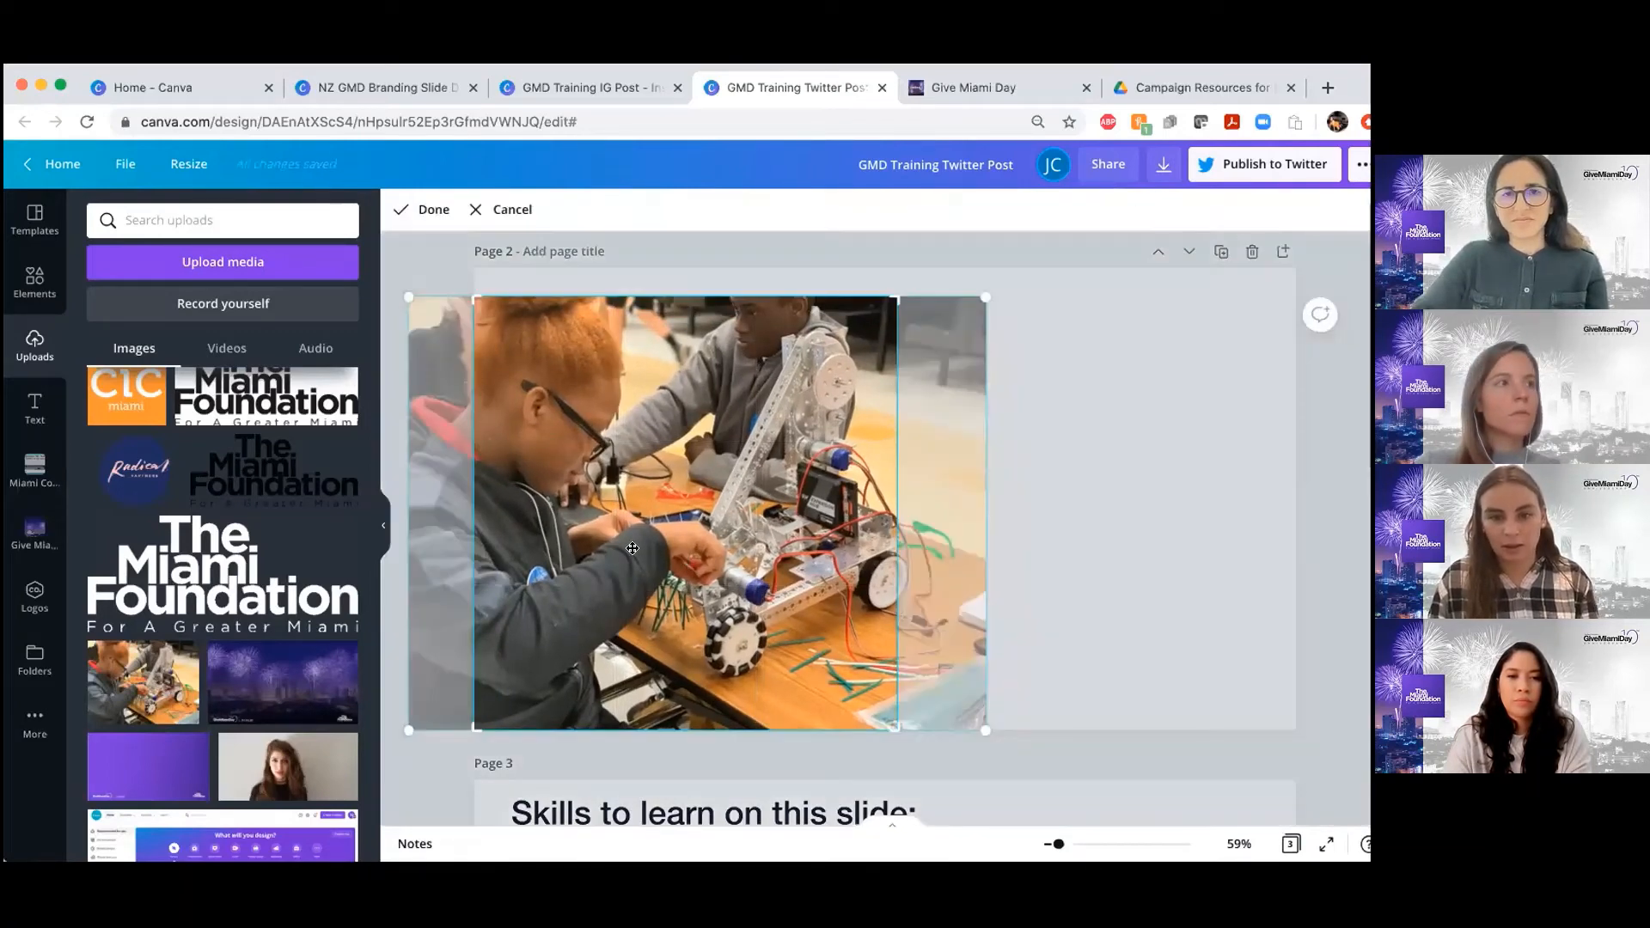
pyautogui.moveTo(646, 548); pyautogui.dragTo(688, 551)
# Apply the crop and enlarge the photo from page 2's upper left corner to the full page height
pyautogui.click(1126, 545)
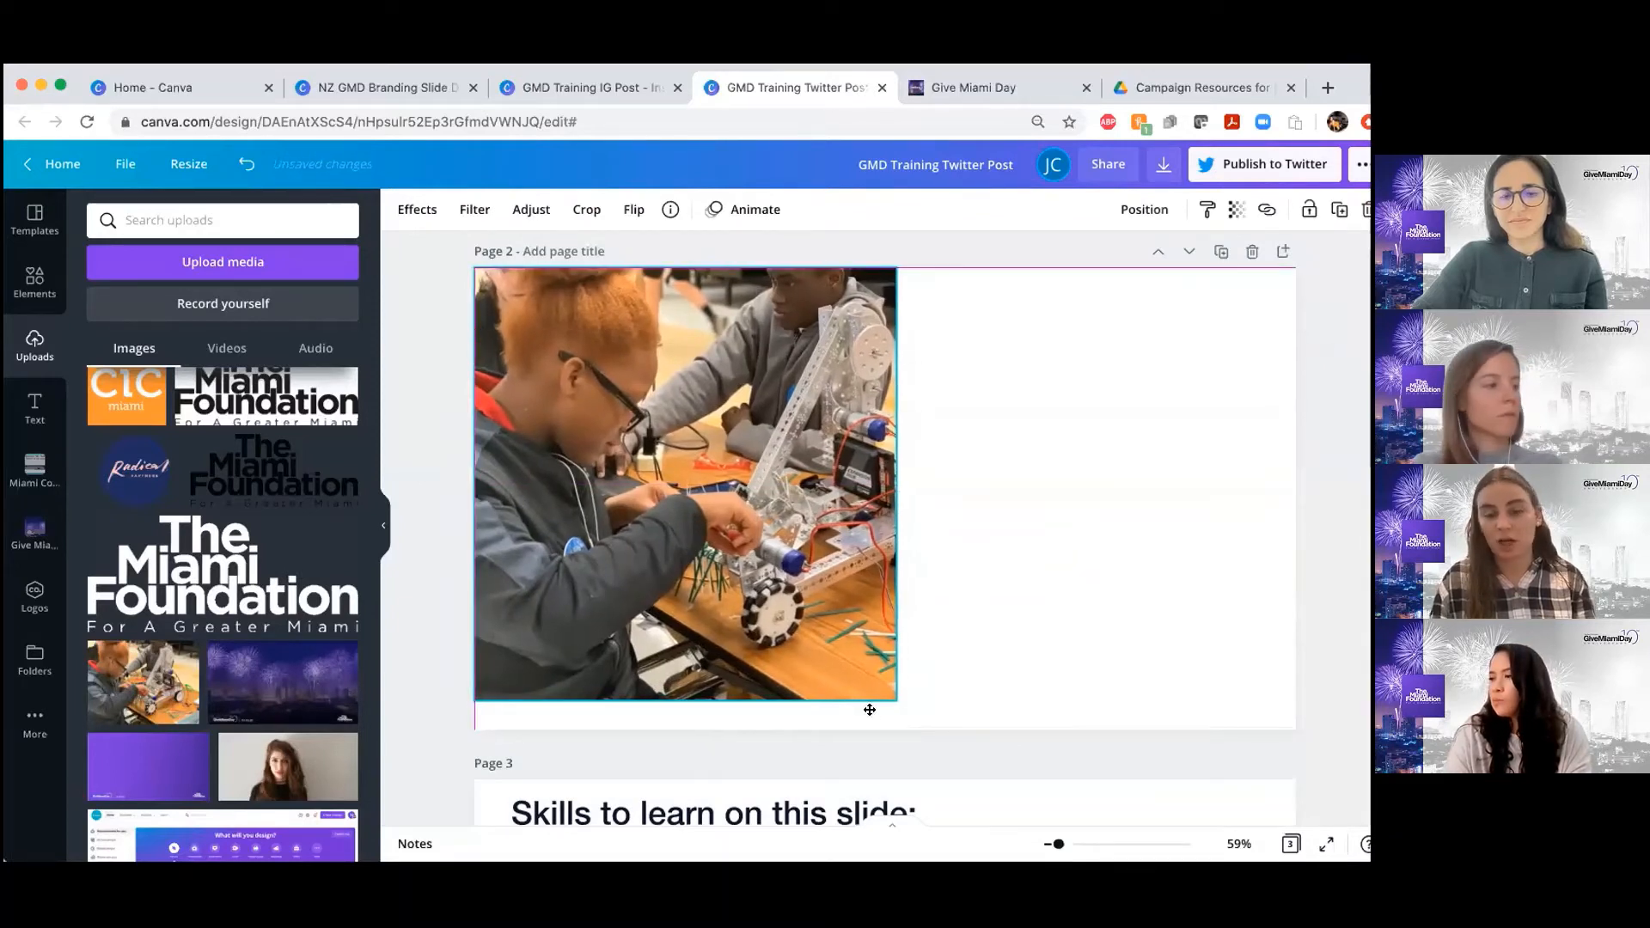
pyautogui.moveTo(897, 700); pyautogui.dragTo(918, 725)
pyautogui.click(971, 590)
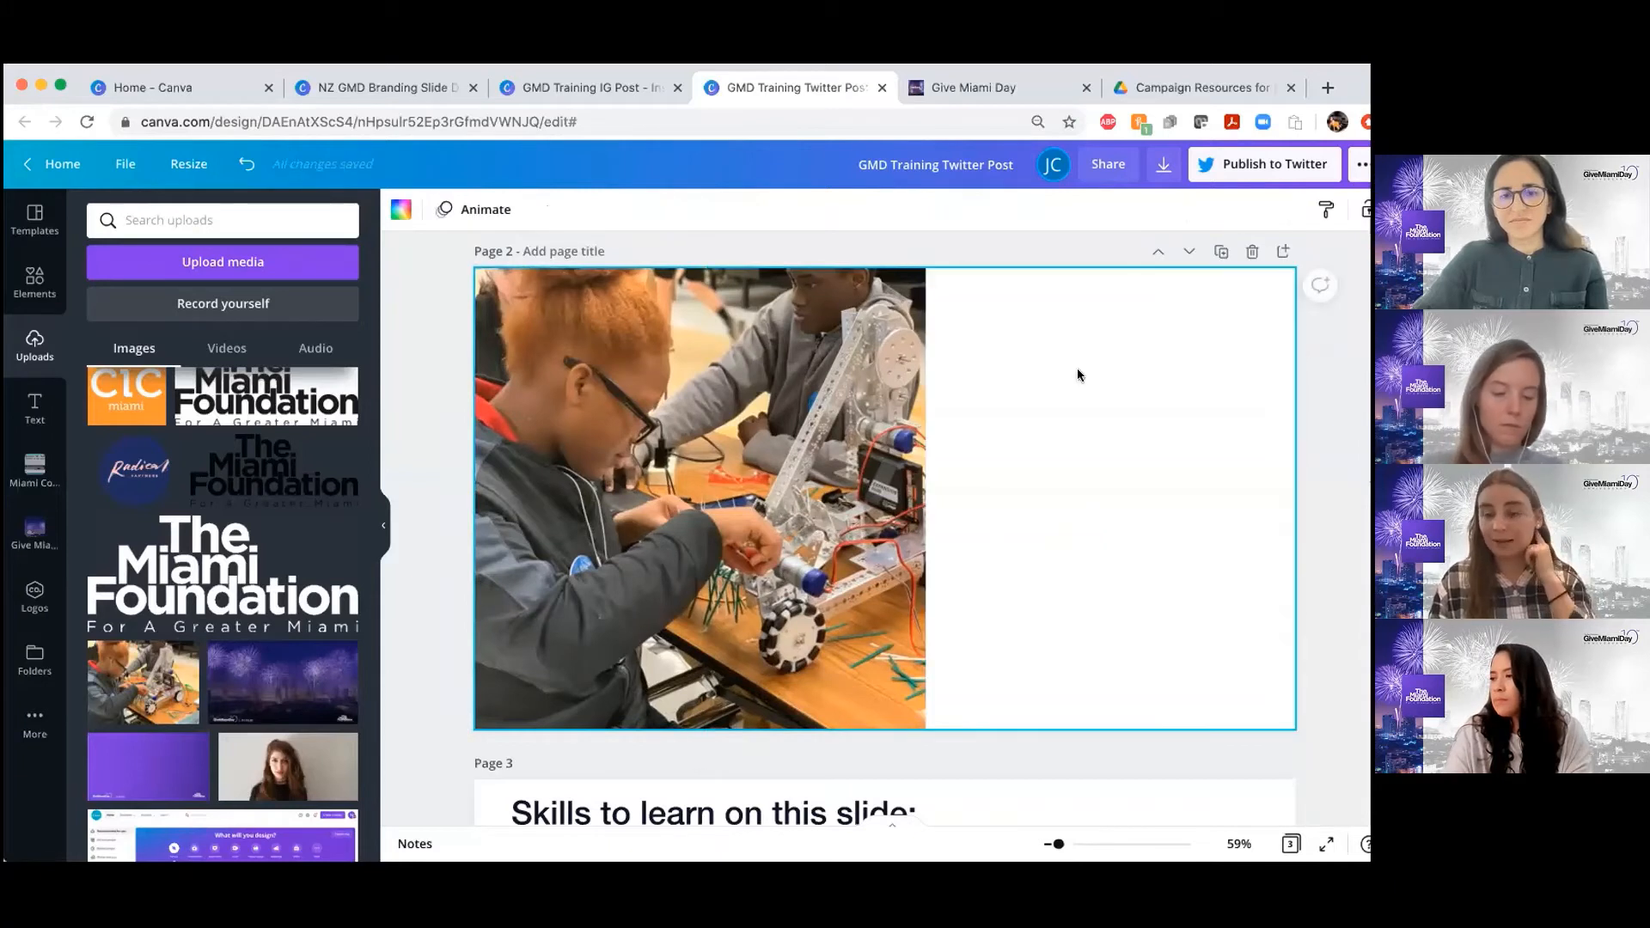
# Add a blank page after page 2 and place a square frame against its left edge at full page height
pyautogui.click(1284, 251)
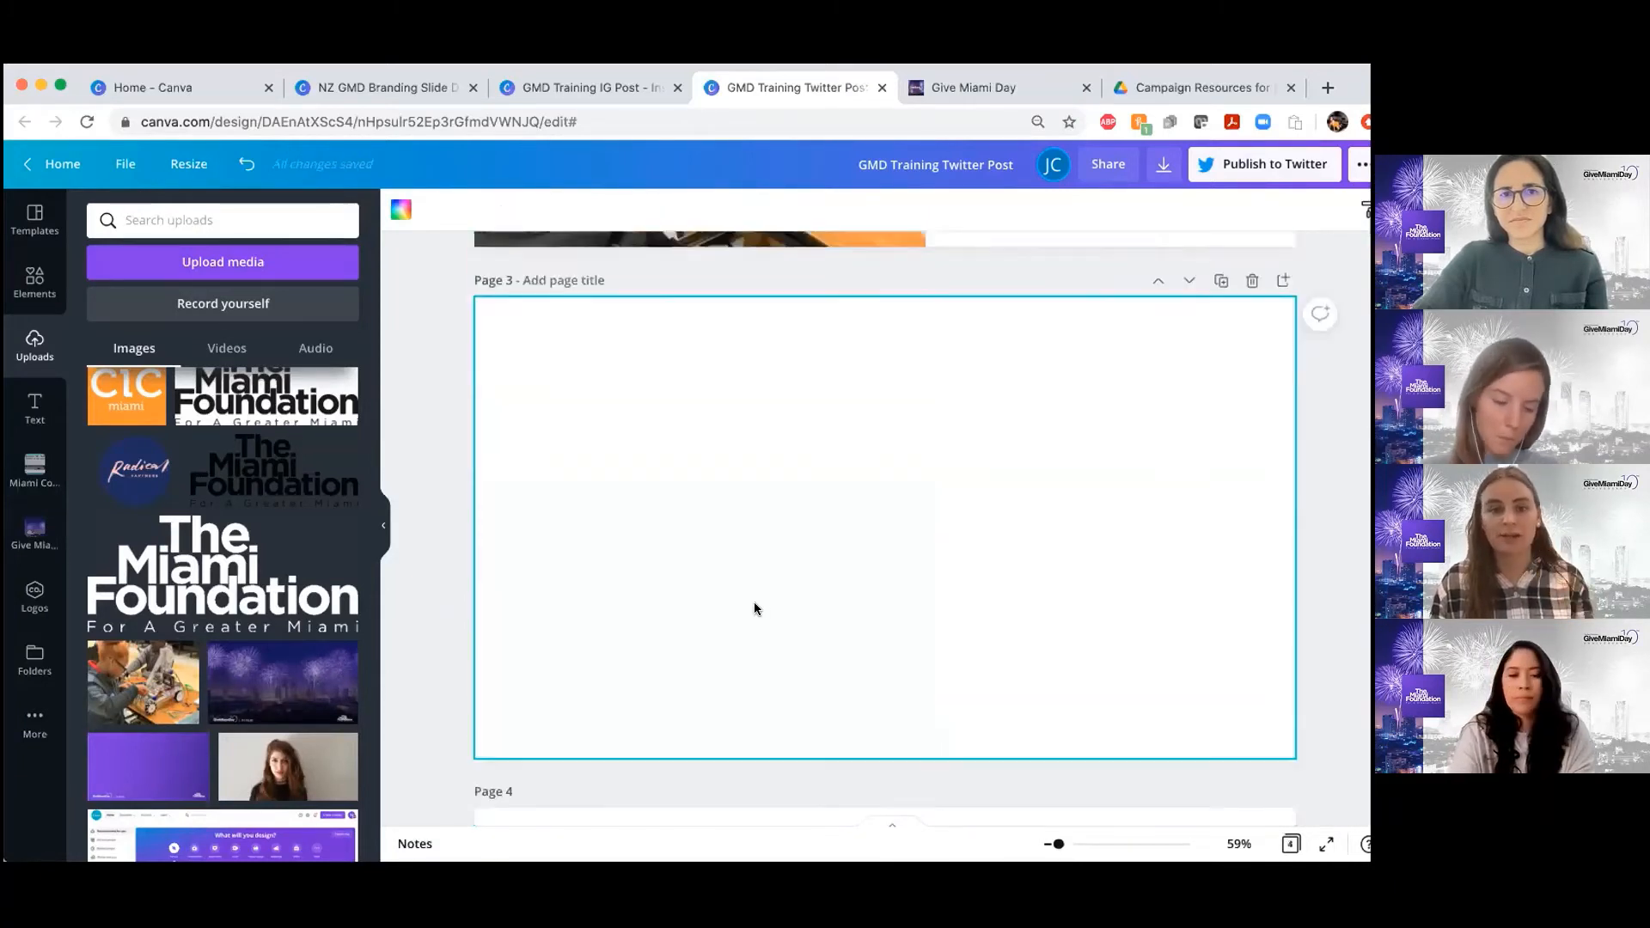
pyautogui.click(35, 284)
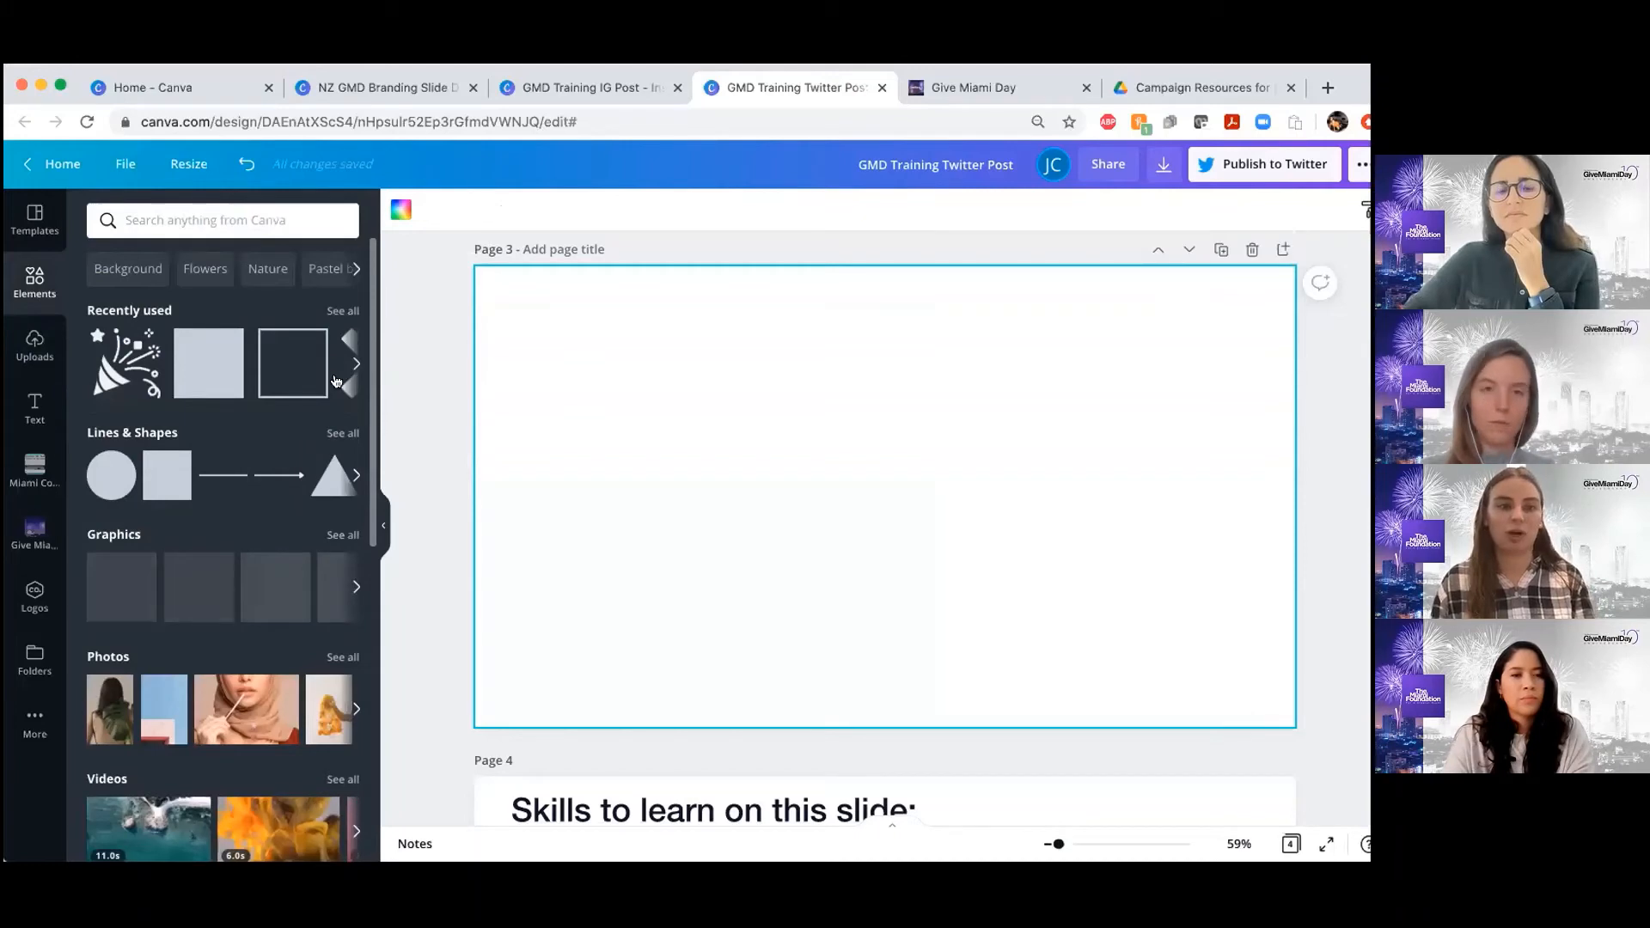
pyautogui.scroll(-4, 255, 605)
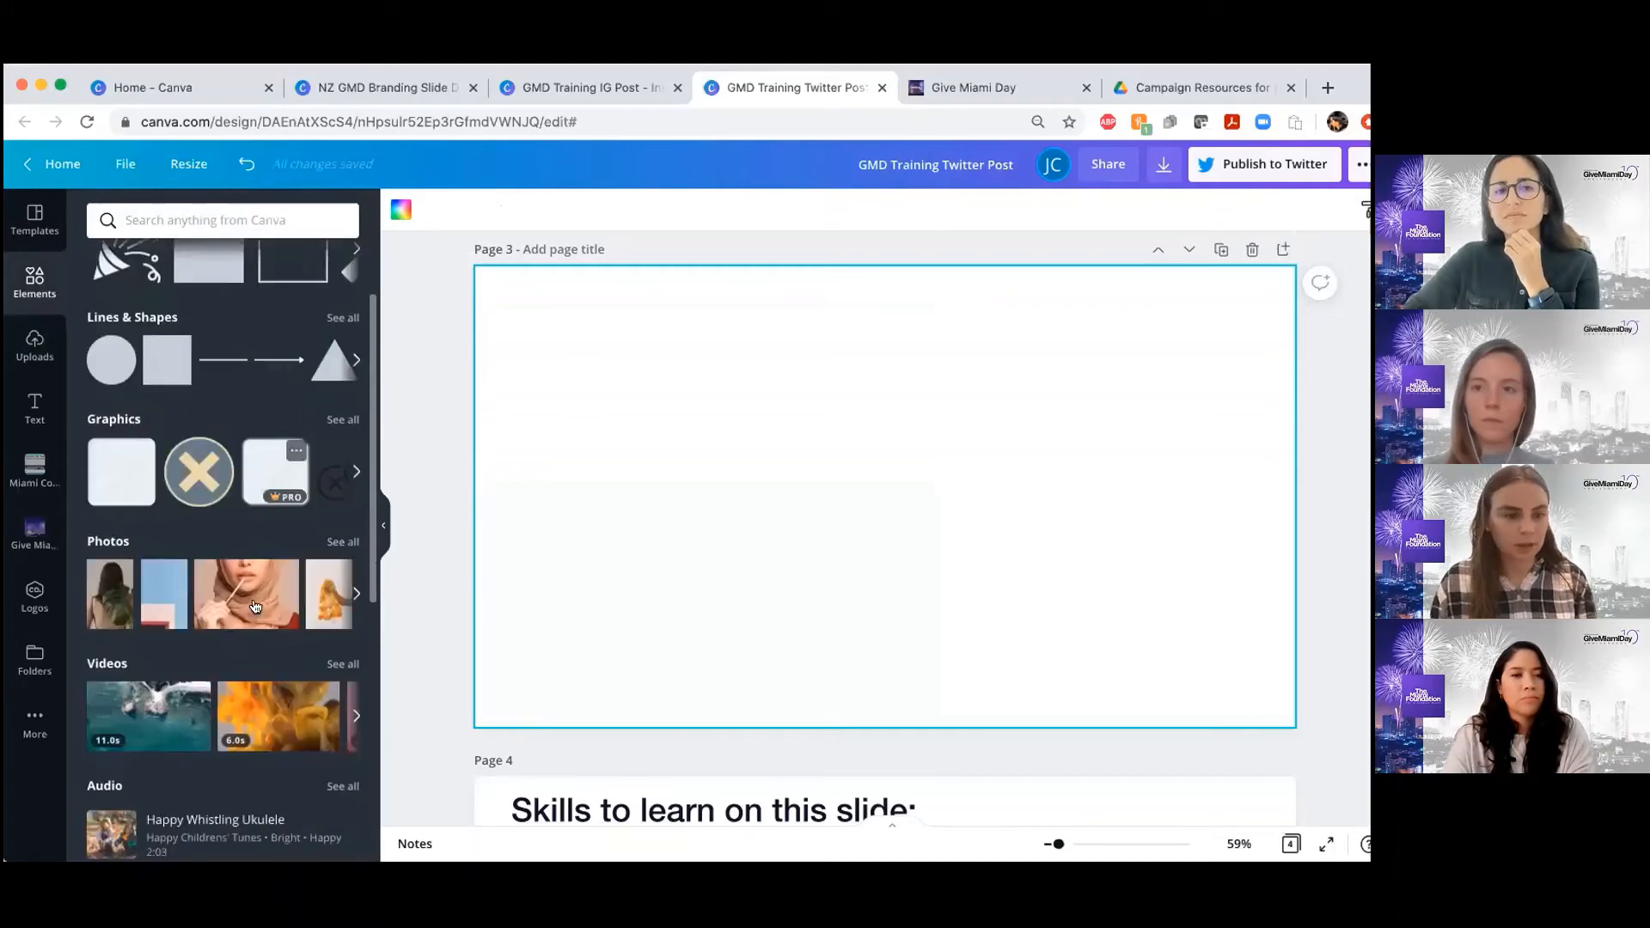
pyautogui.scroll(4, 255, 605)
pyautogui.click(356, 363)
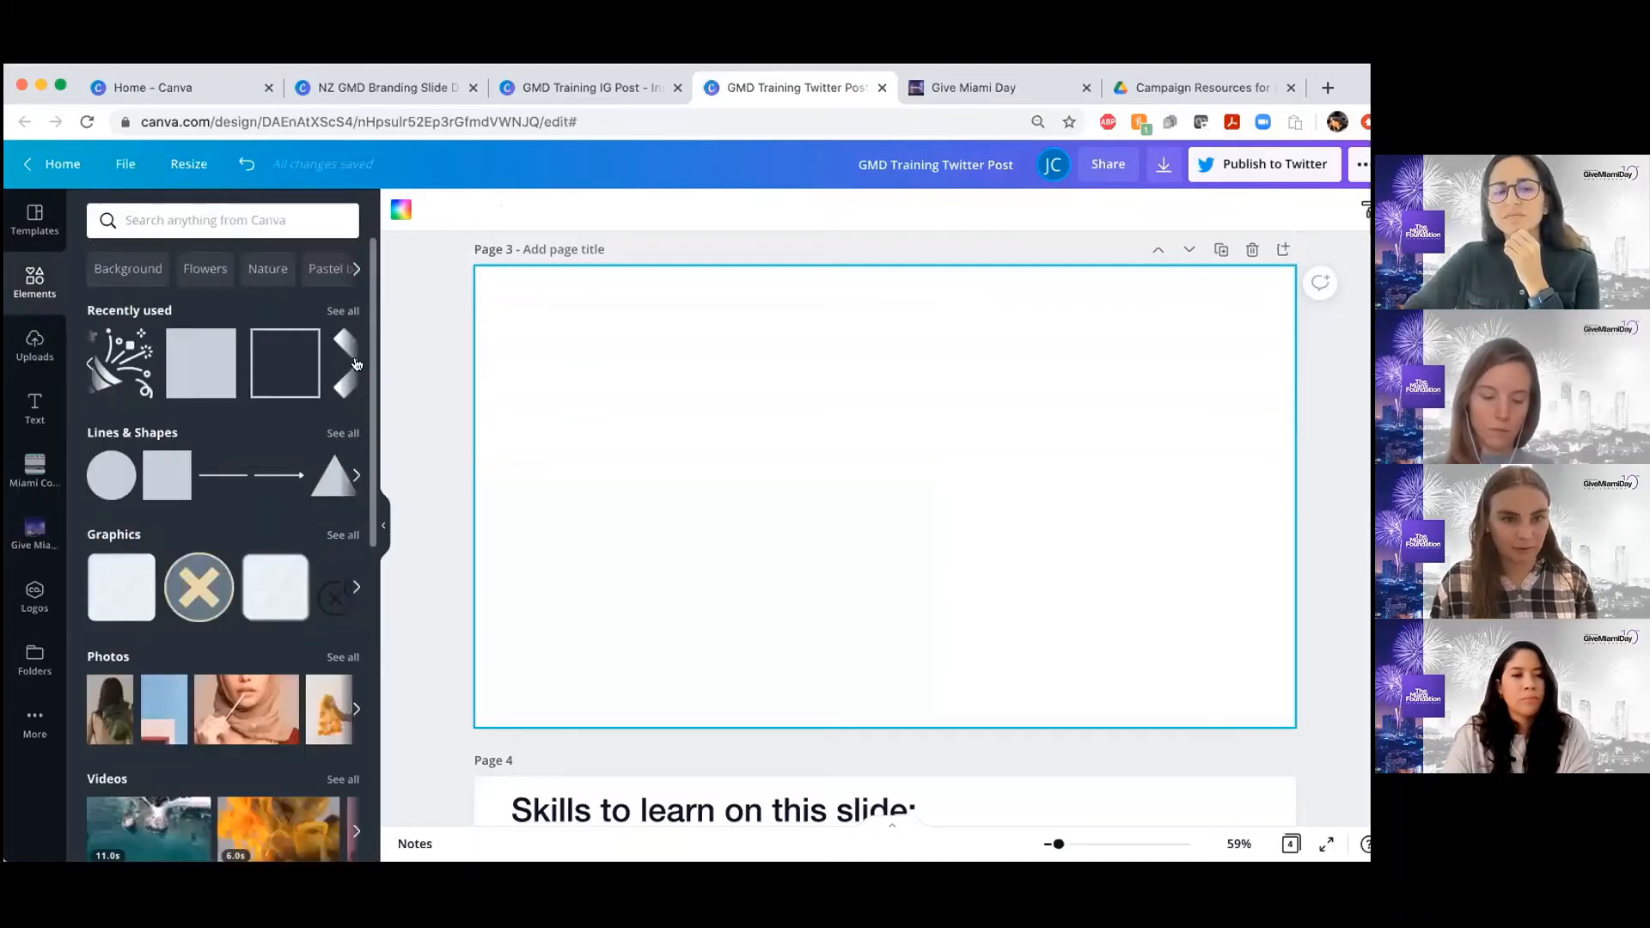
pyautogui.click(357, 364)
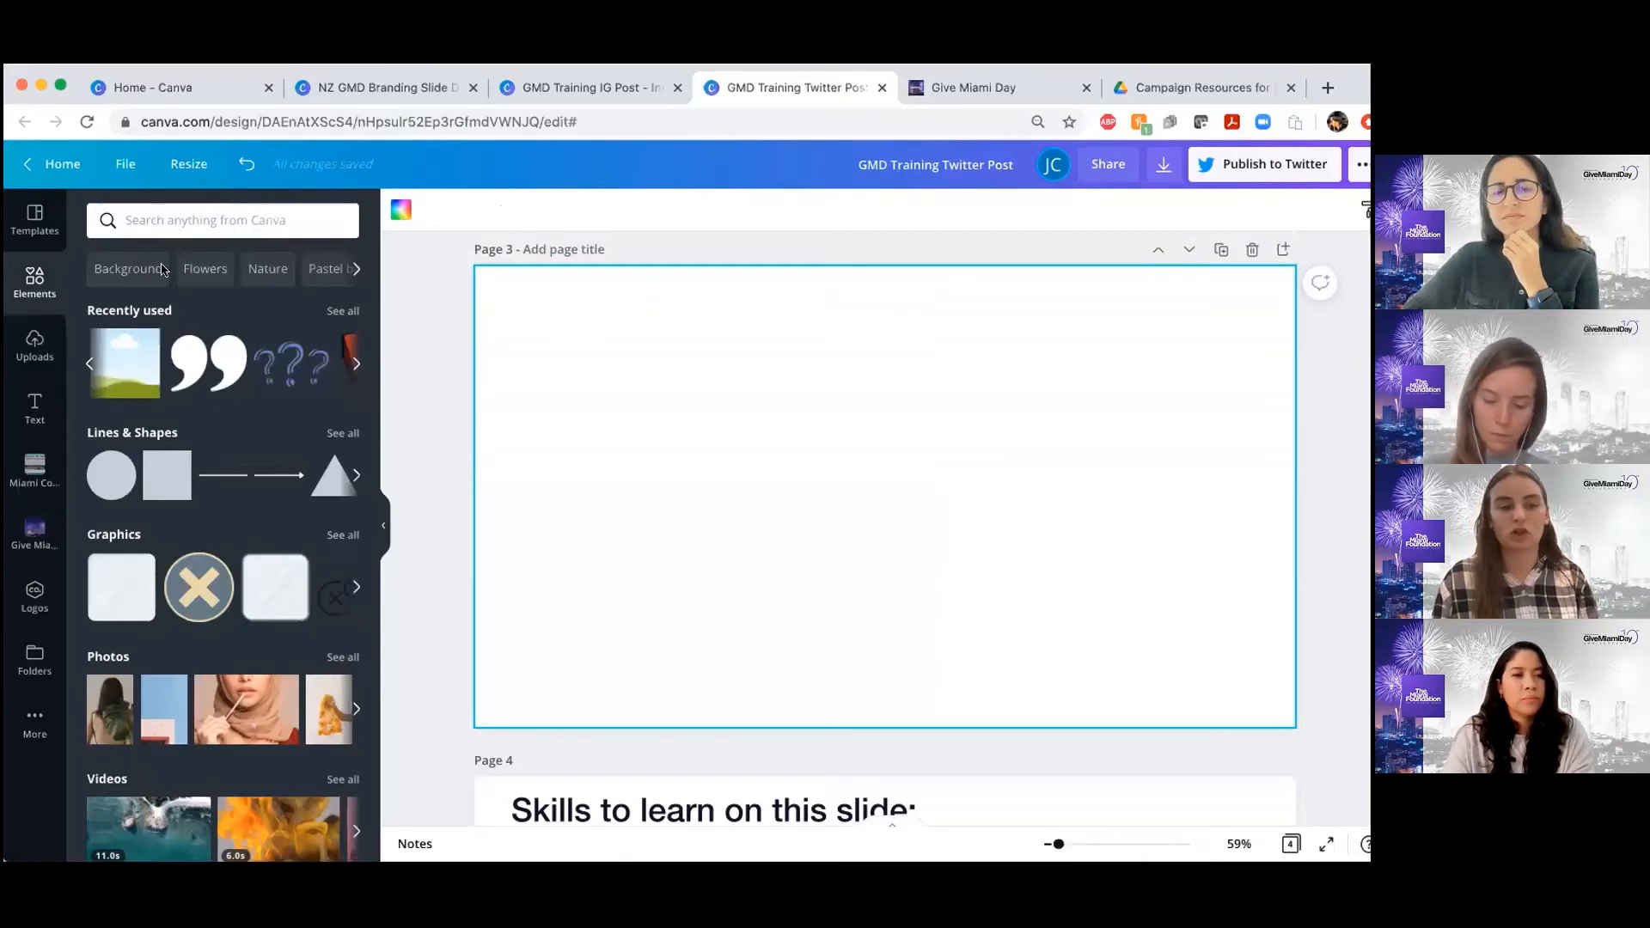
pyautogui.click(121, 365)
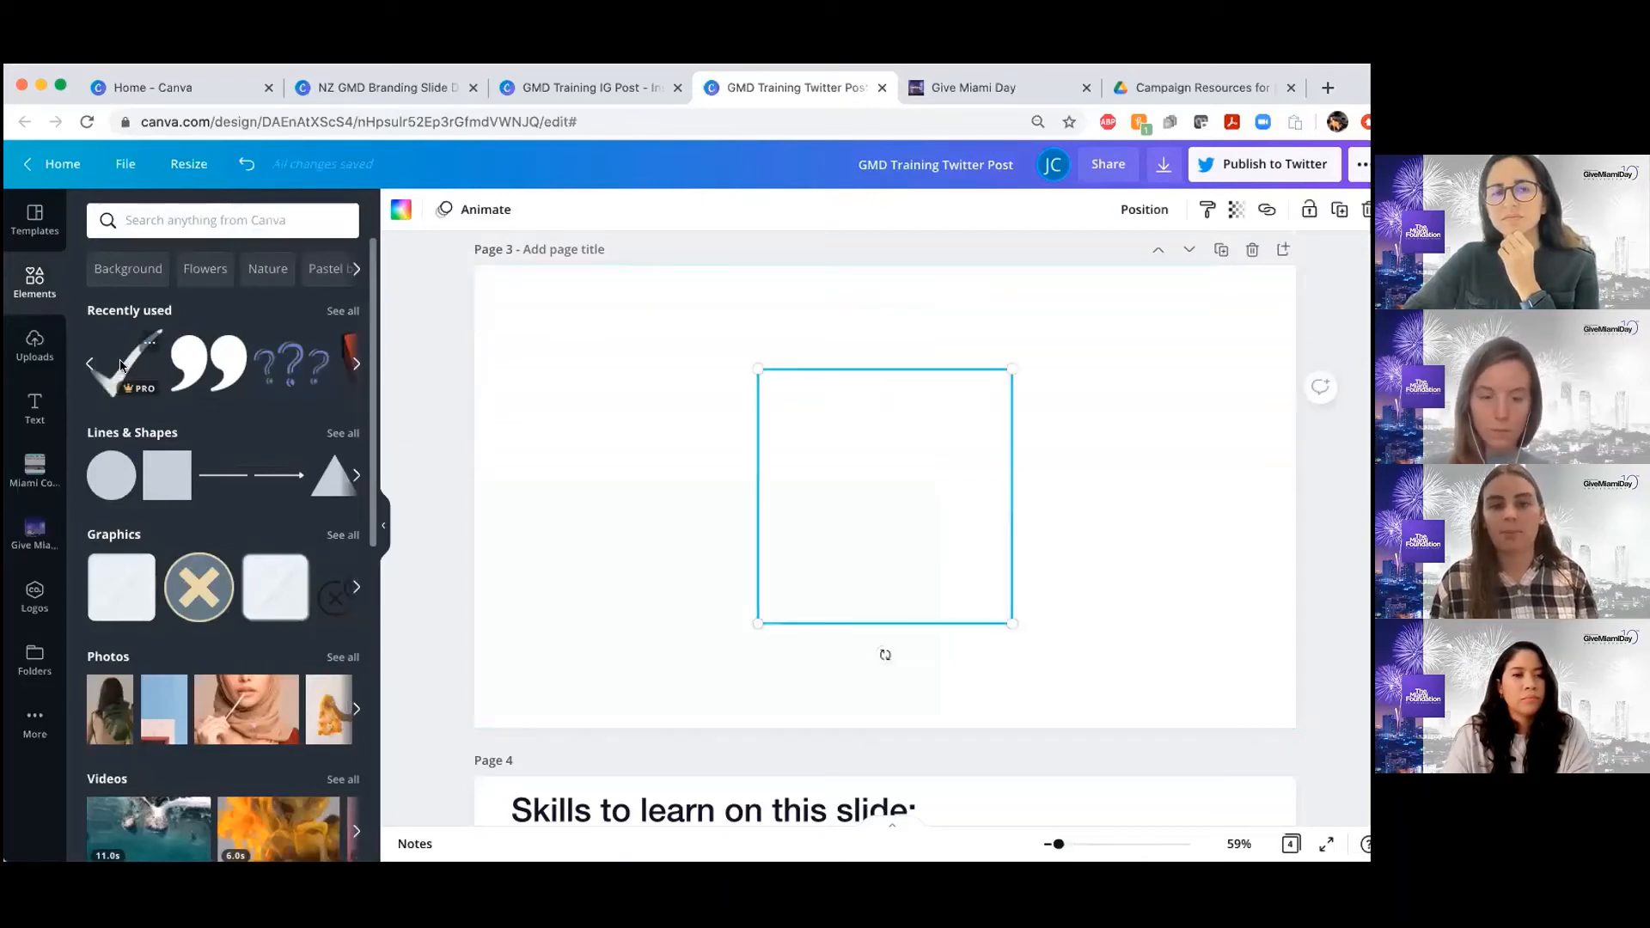
pyautogui.moveTo(705, 463); pyautogui.dragTo(669, 428)
pyautogui.moveTo(729, 539); pyautogui.dragTo(918, 729)
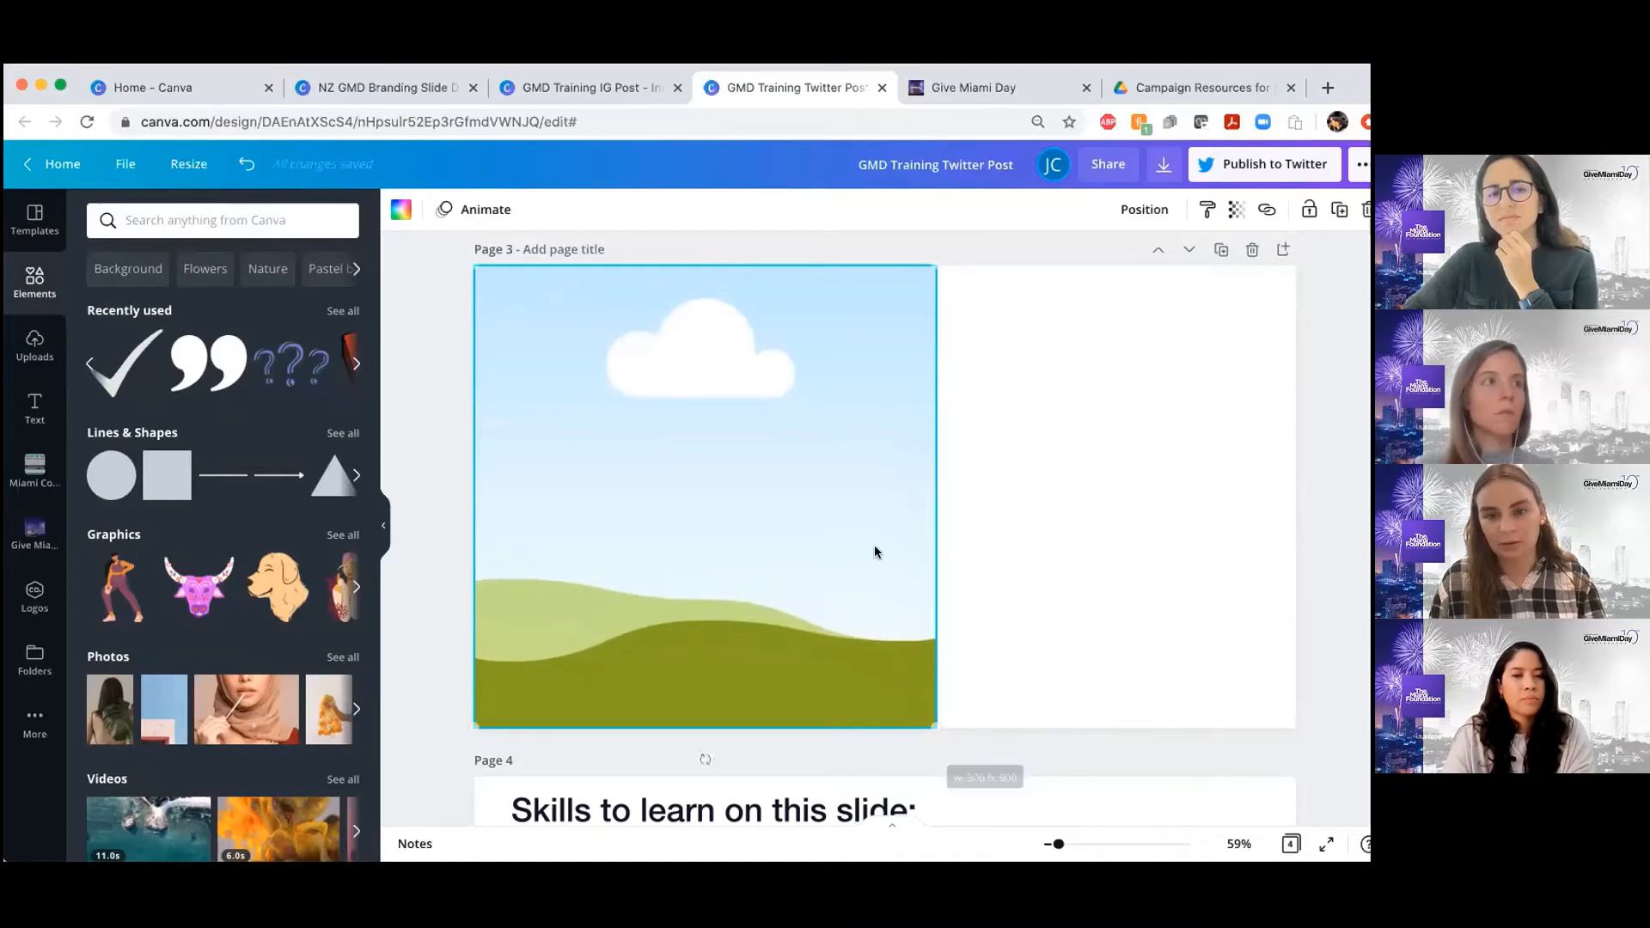
# Fill the square frame on page 3 with the uploaded robotics photo
pyautogui.click(49, 373)
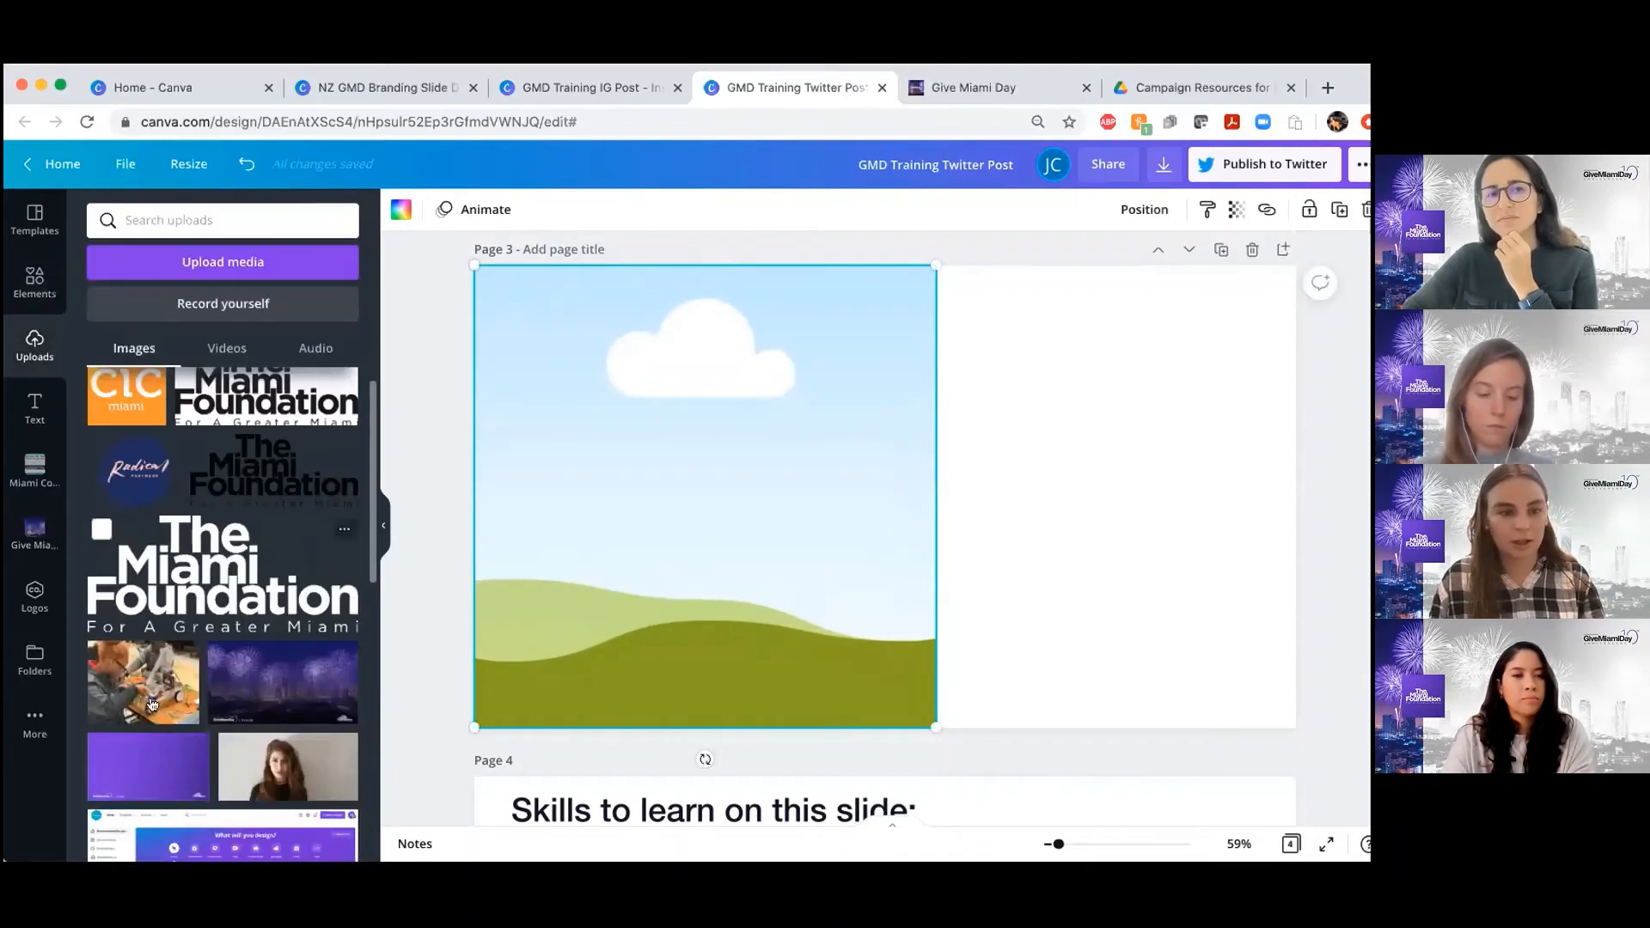
pyautogui.click(140, 675)
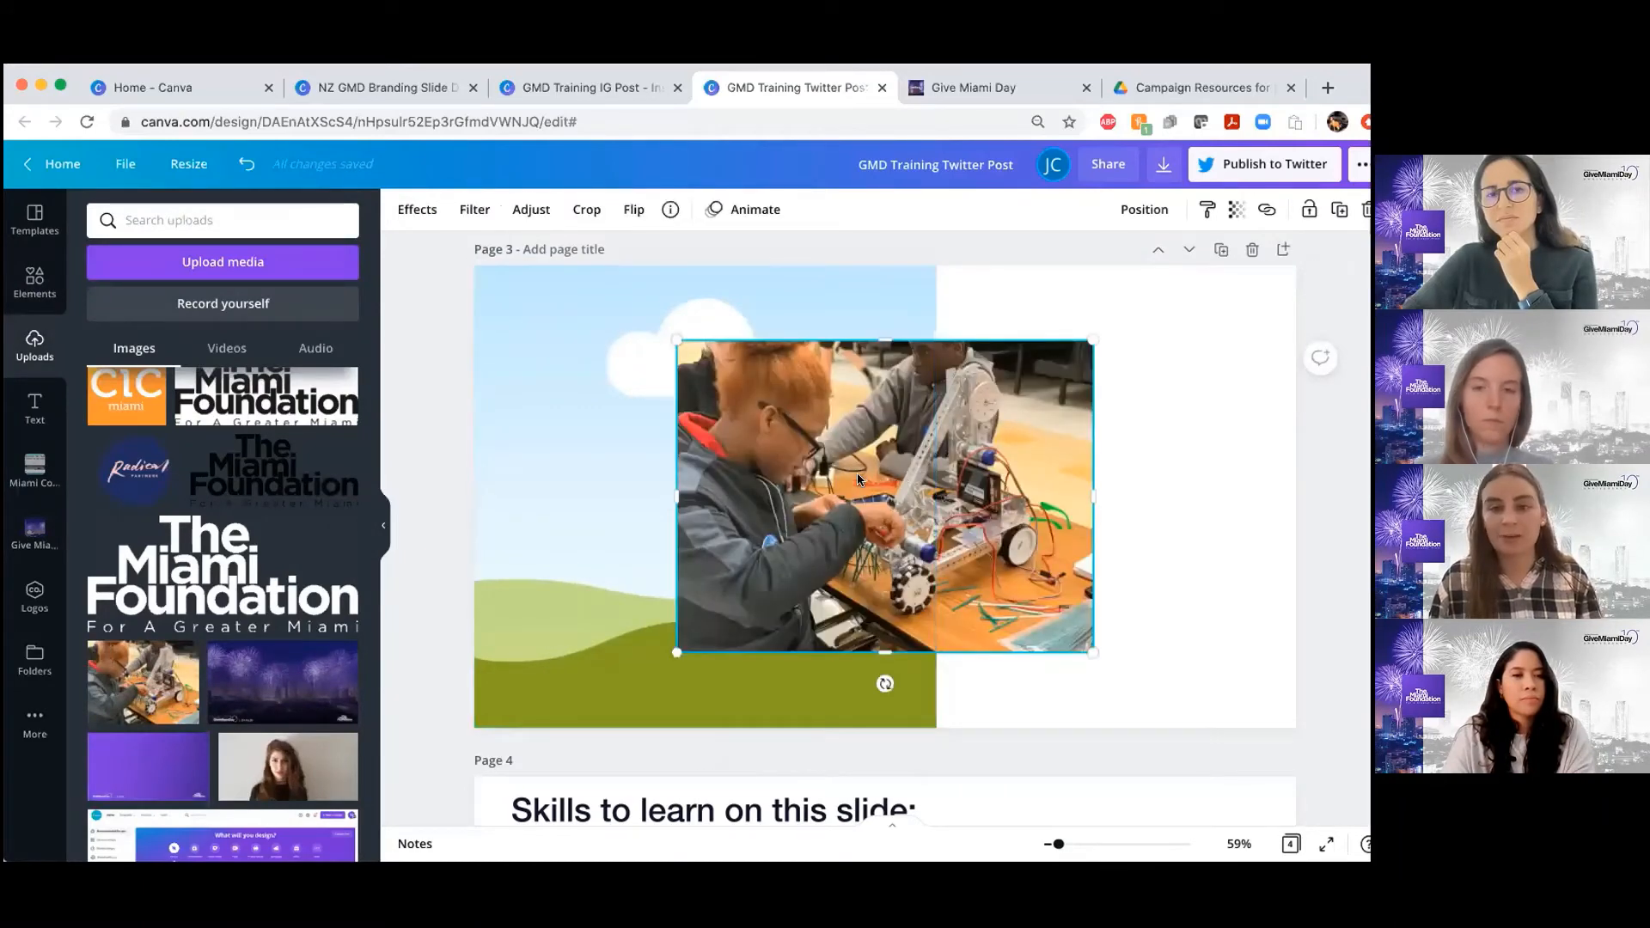
pyautogui.moveTo(817, 475); pyautogui.dragTo(731, 480)
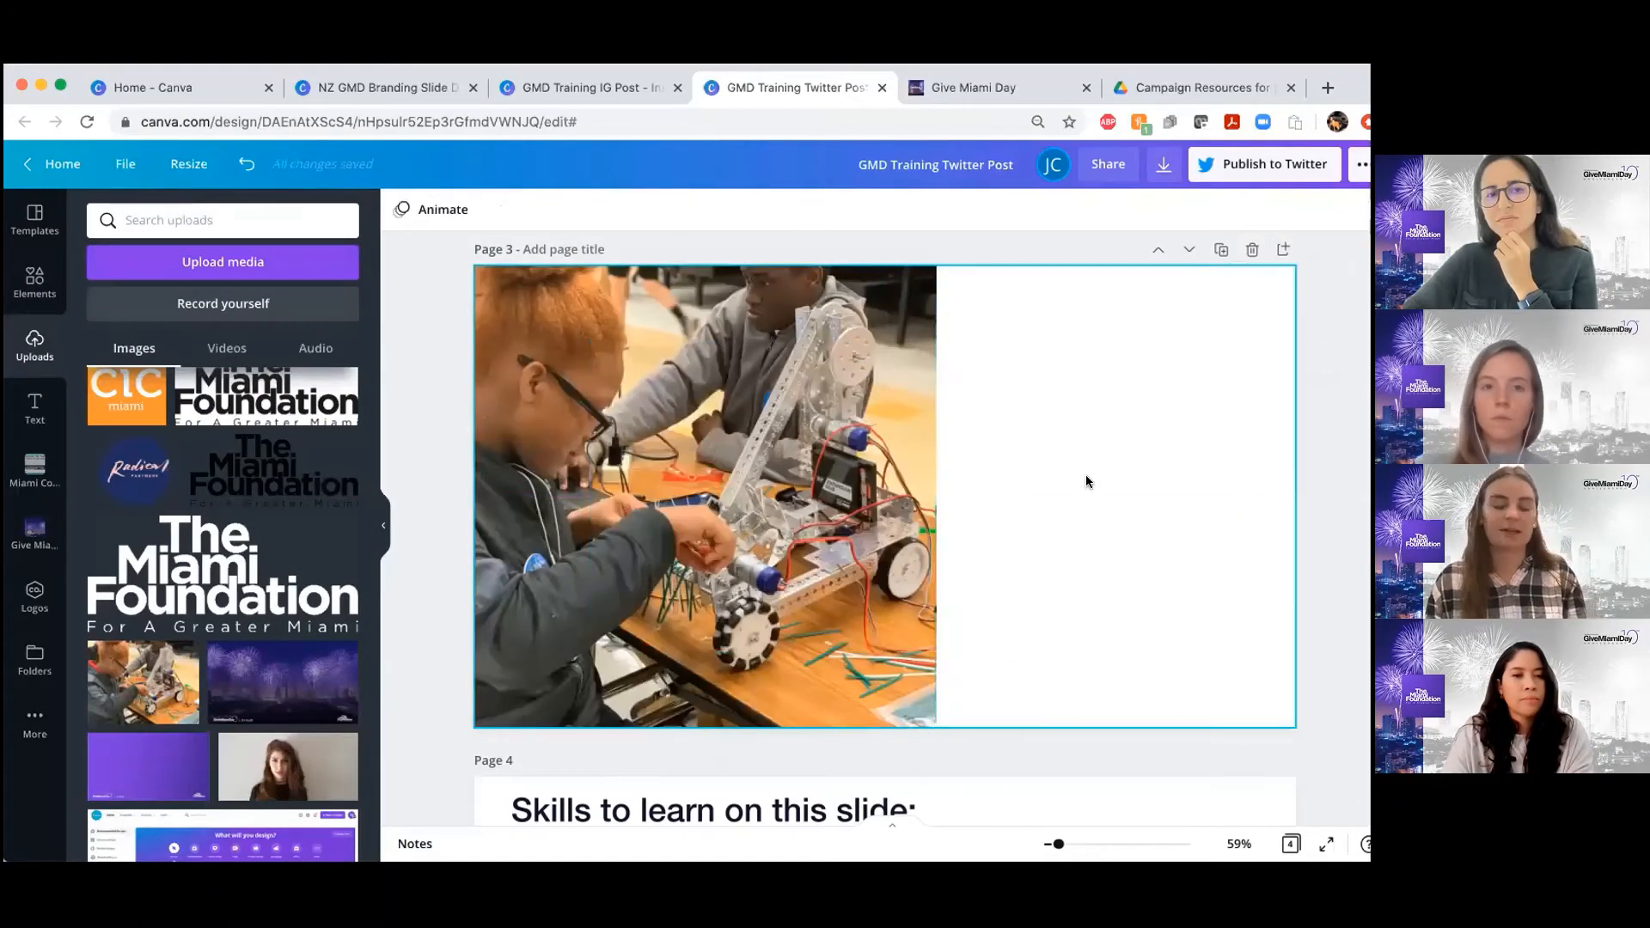
# Demonstrate resizing the photo-filled frame on page 3, ending at 900 by 900
pyautogui.click(936, 536)
pyautogui.moveTo(857, 650); pyautogui.dragTo(943, 722)
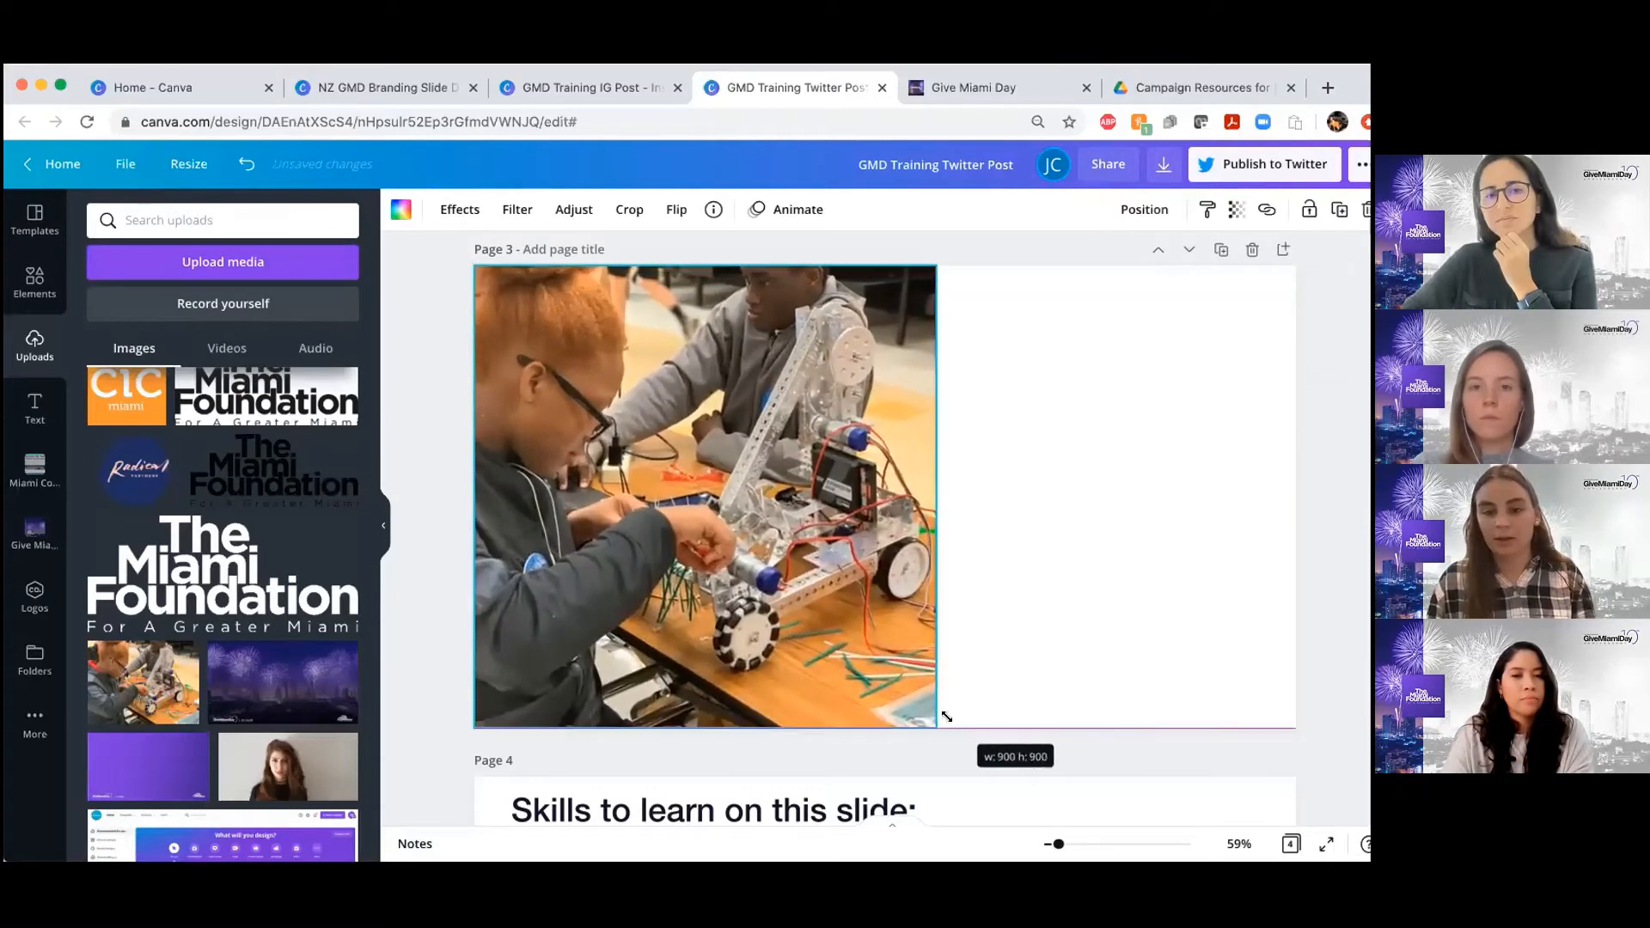
pyautogui.click(1123, 559)
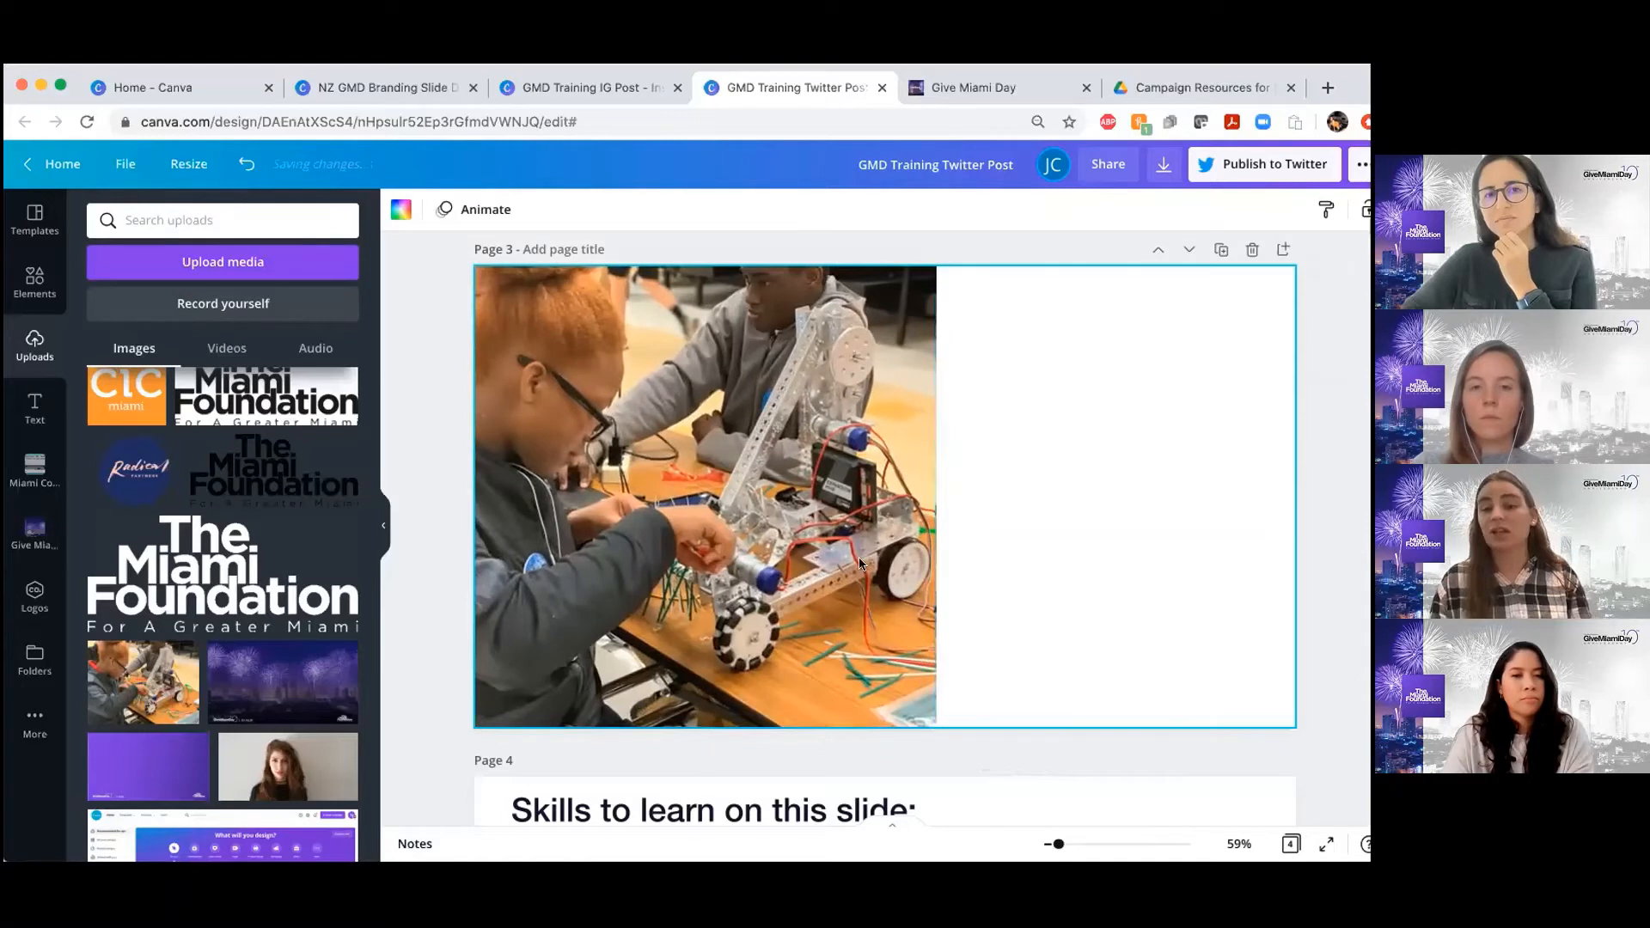
# Delete the robotics photo from the frame on page 3, and undo the deletion
pyautogui.click(661, 576)
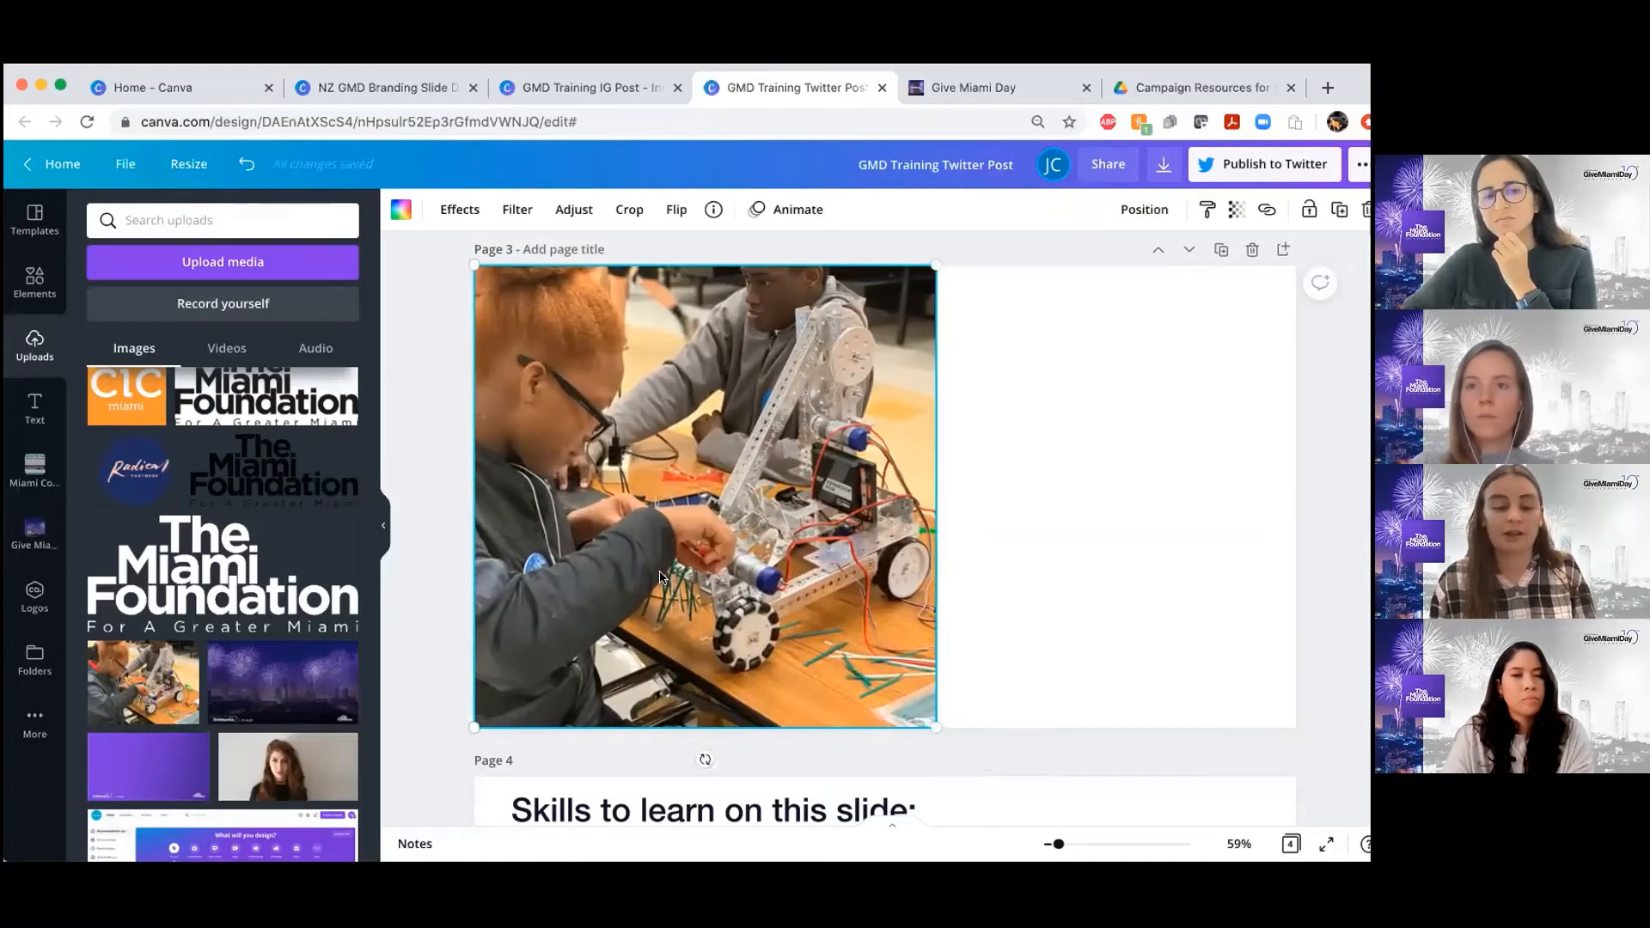
pyautogui.press('Delete')
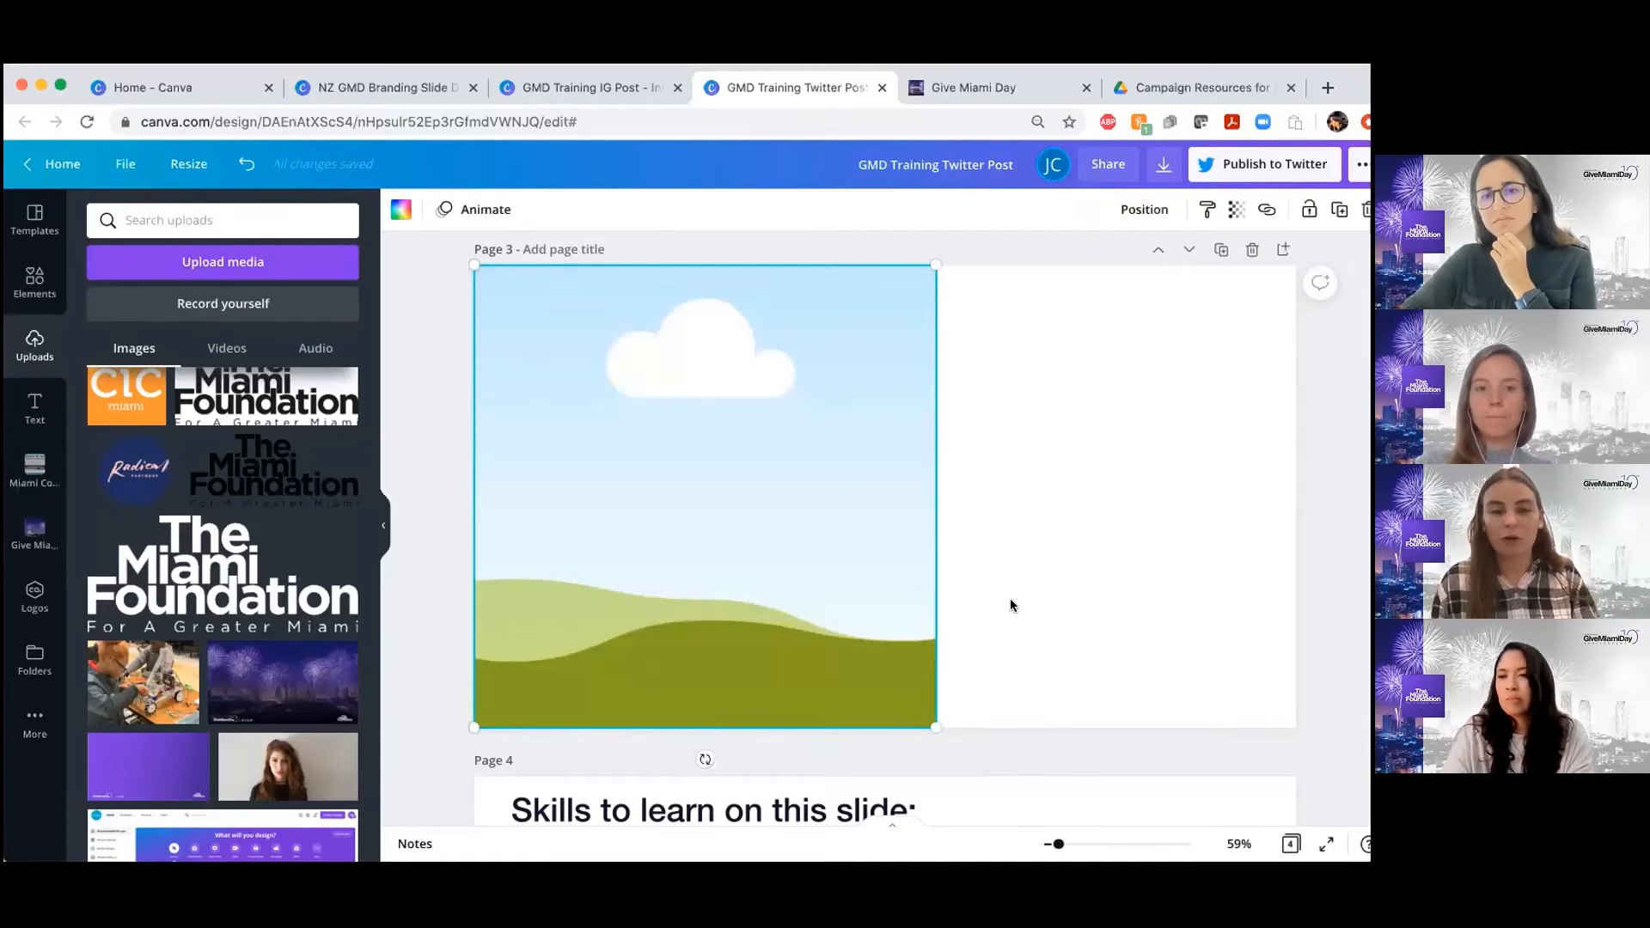
pyautogui.hotkey('ctrl', 'z')
# Switch to the NZ GMD Branding Slide Deck design and examine the three headshots on the page 2 team slide
pyautogui.click(374, 83)
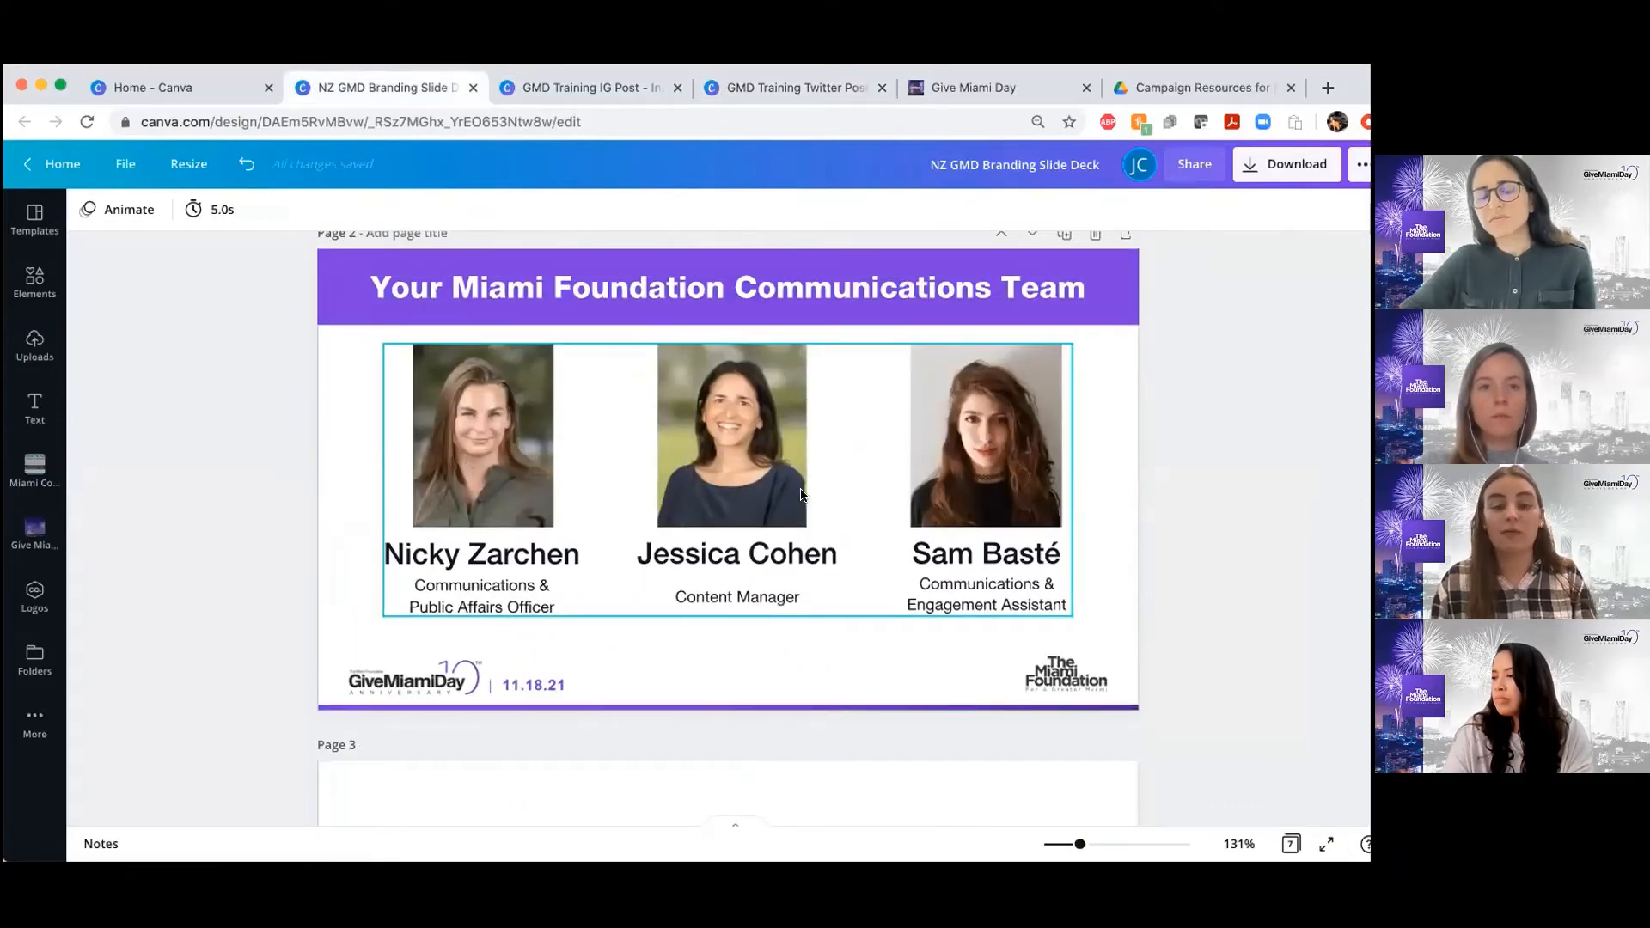
pyautogui.scroll(-1, 459, 437)
pyautogui.scroll(-1, 726, 491)
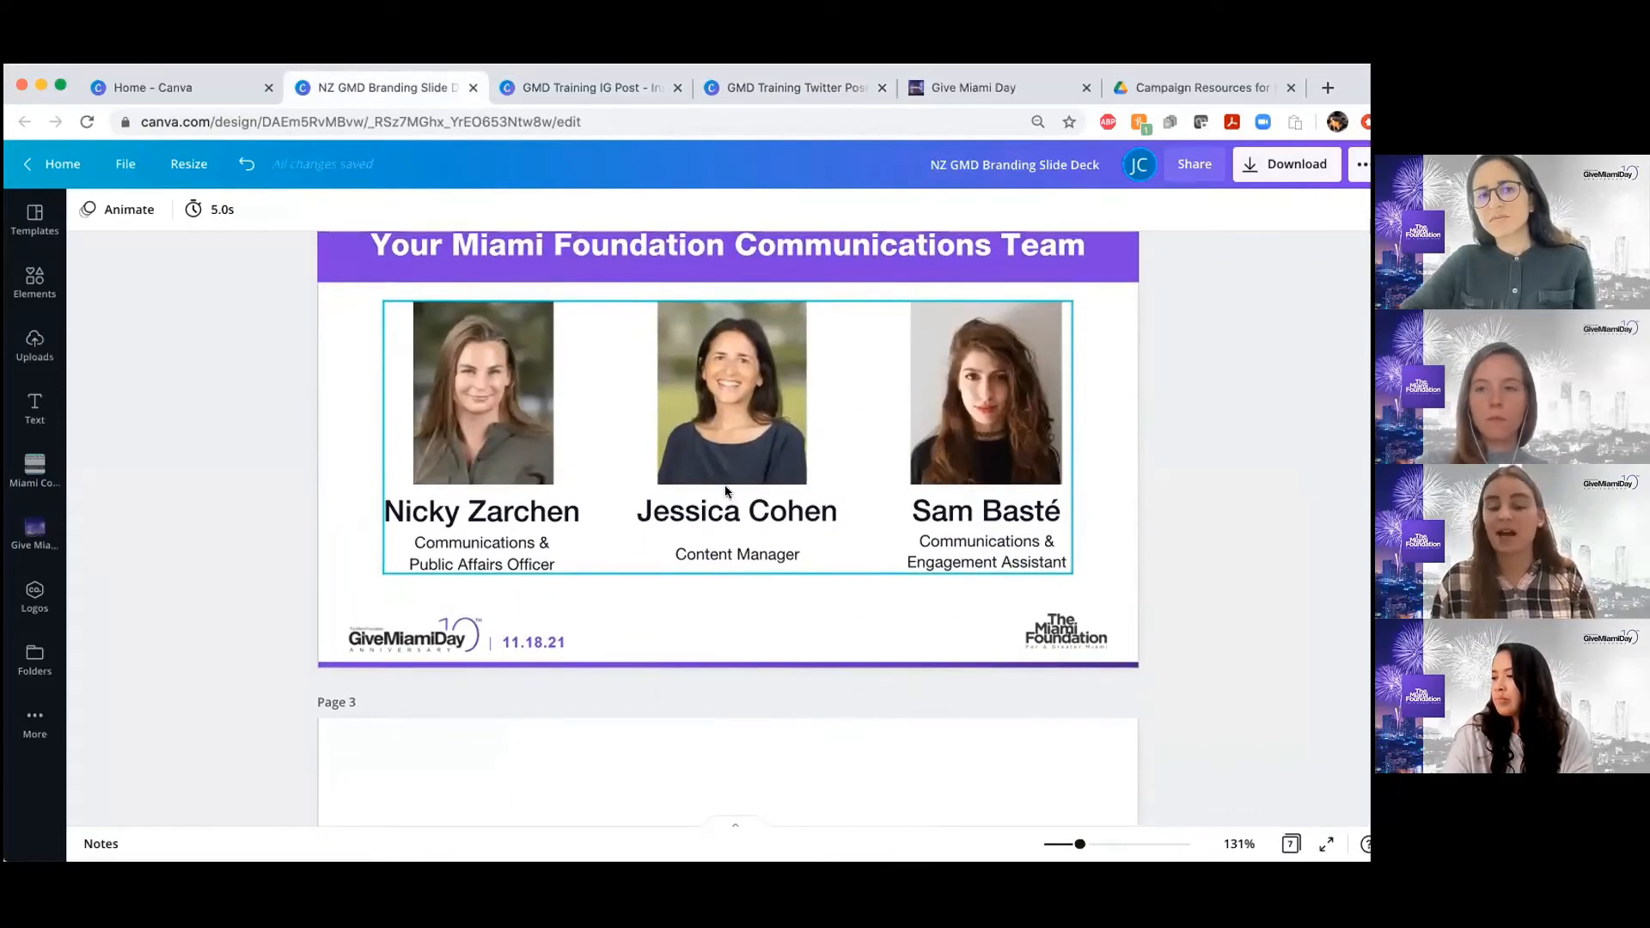
pyautogui.scroll(-5, 711, 547)
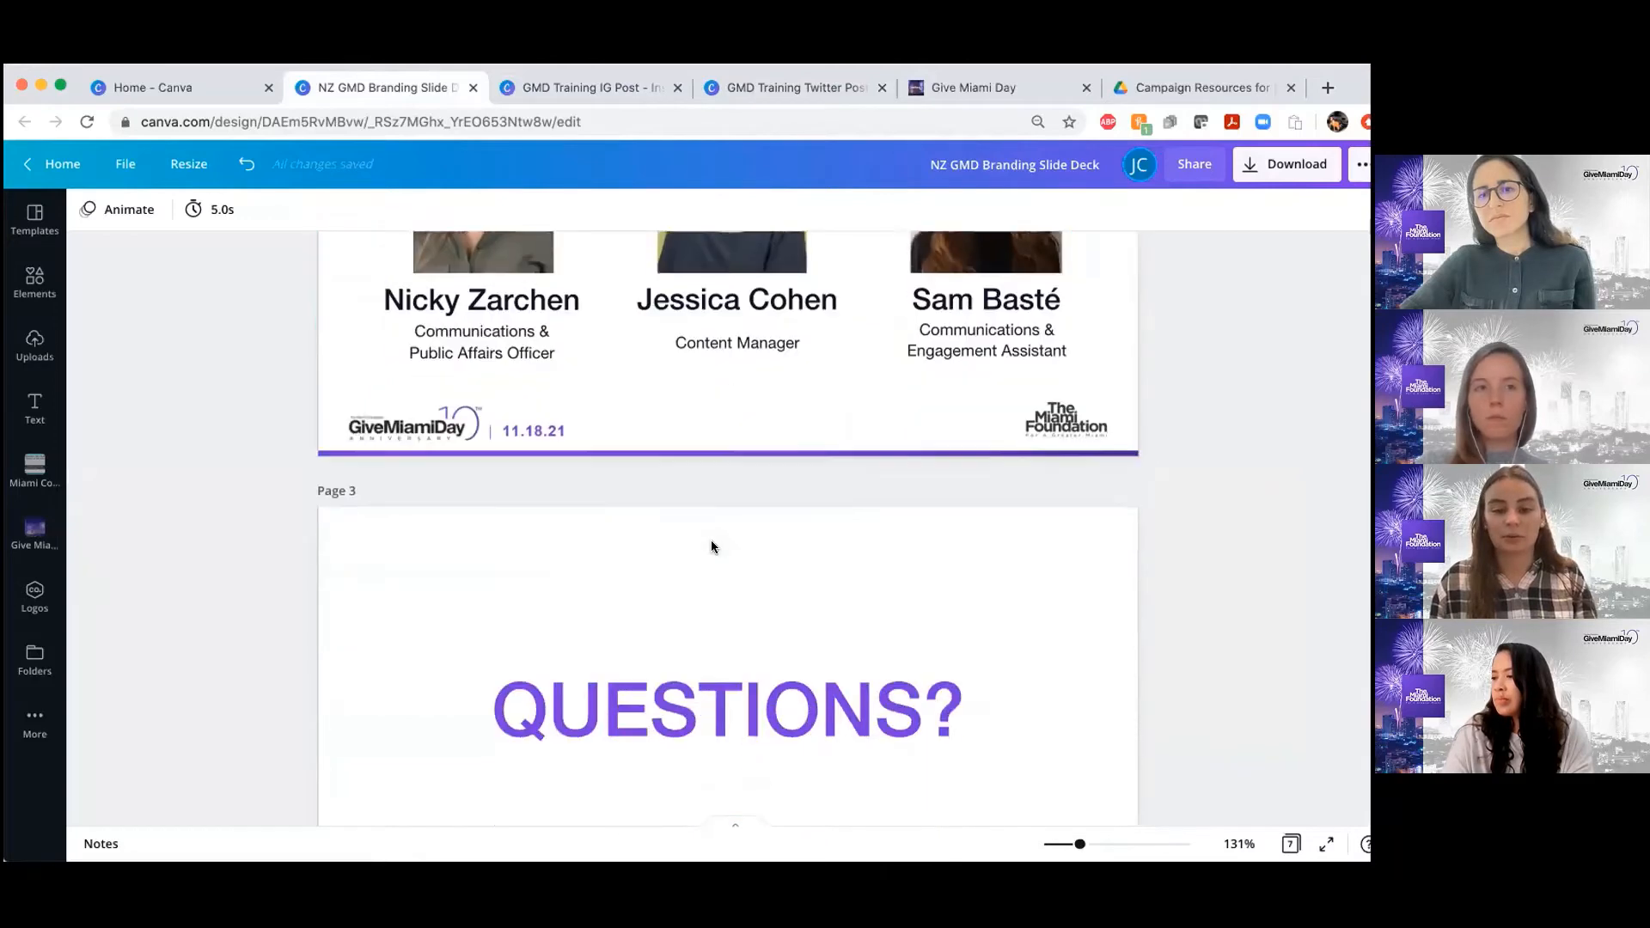
pyautogui.scroll(7, 712, 547)
pyautogui.scroll(-6, 712, 546)
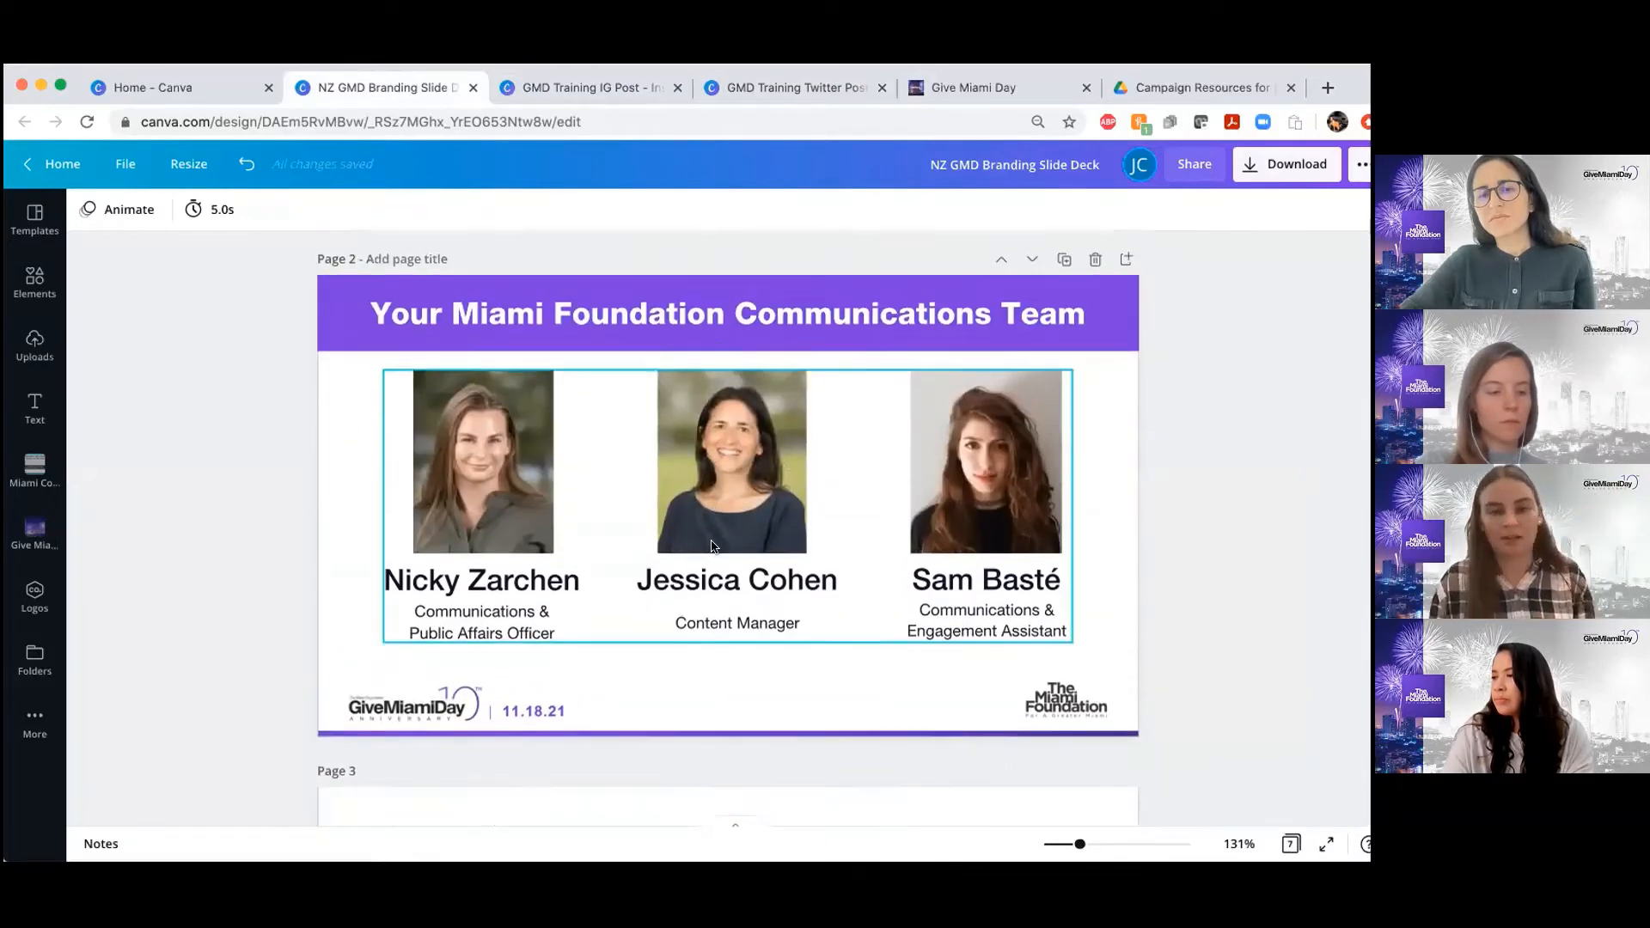
# Switch back to the GMD Training Twitter Post design and delete page 2 containing the cropped robotics photo
pyautogui.scroll(-7, 711, 540)
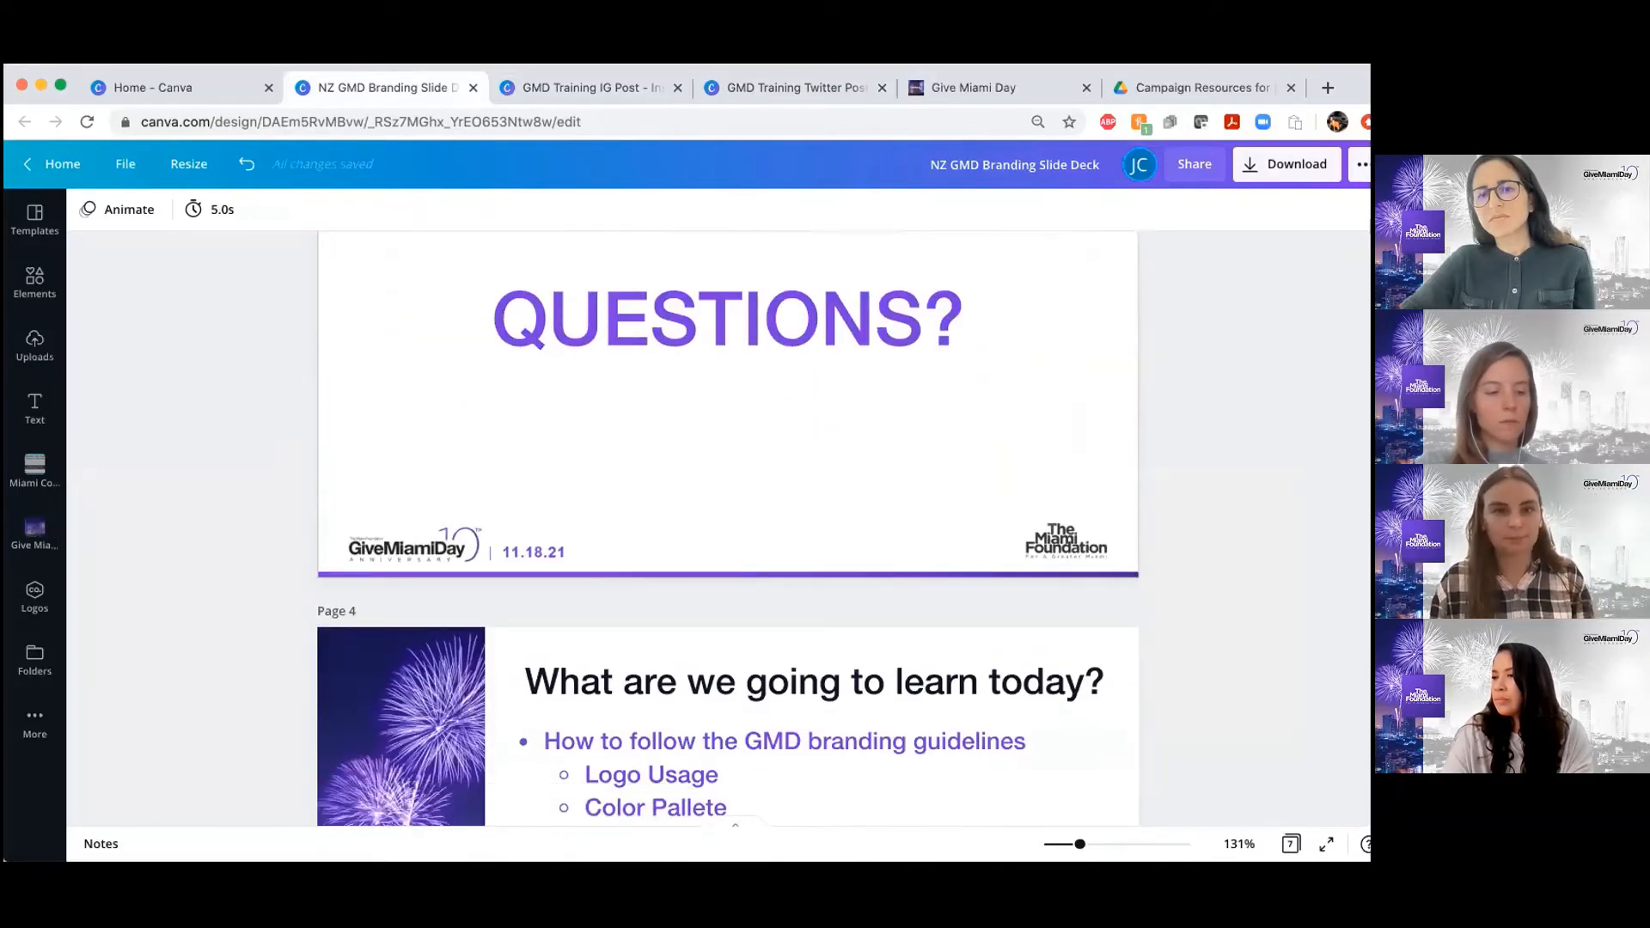
pyautogui.click(750, 84)
pyautogui.scroll(8, 896, 652)
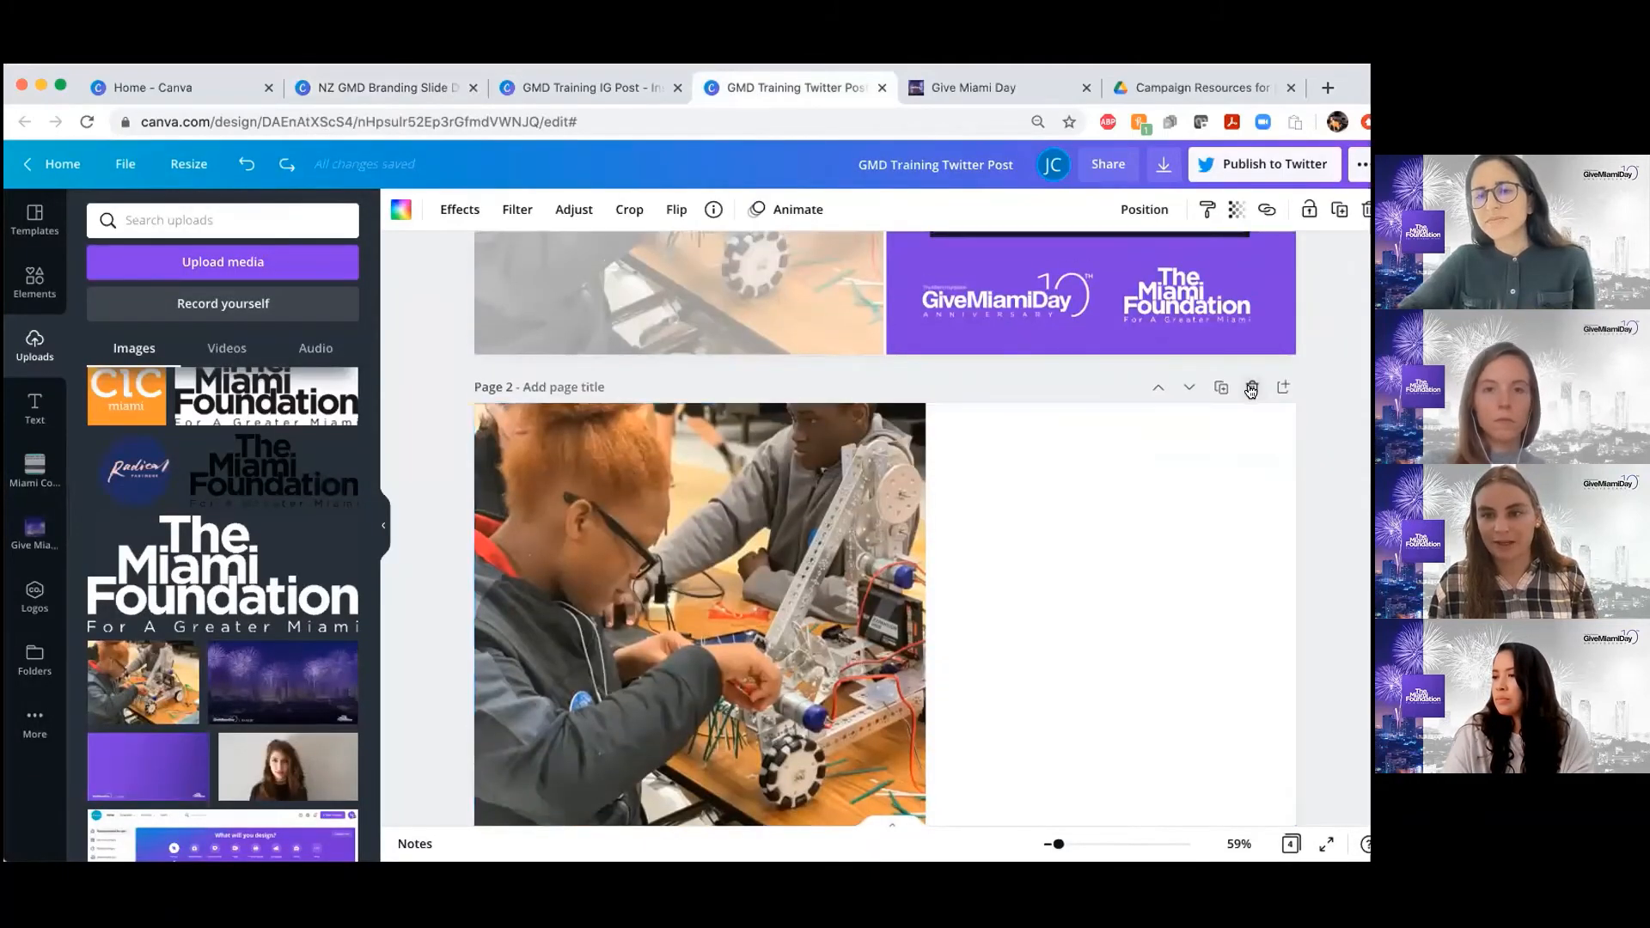
pyautogui.click(1251, 388)
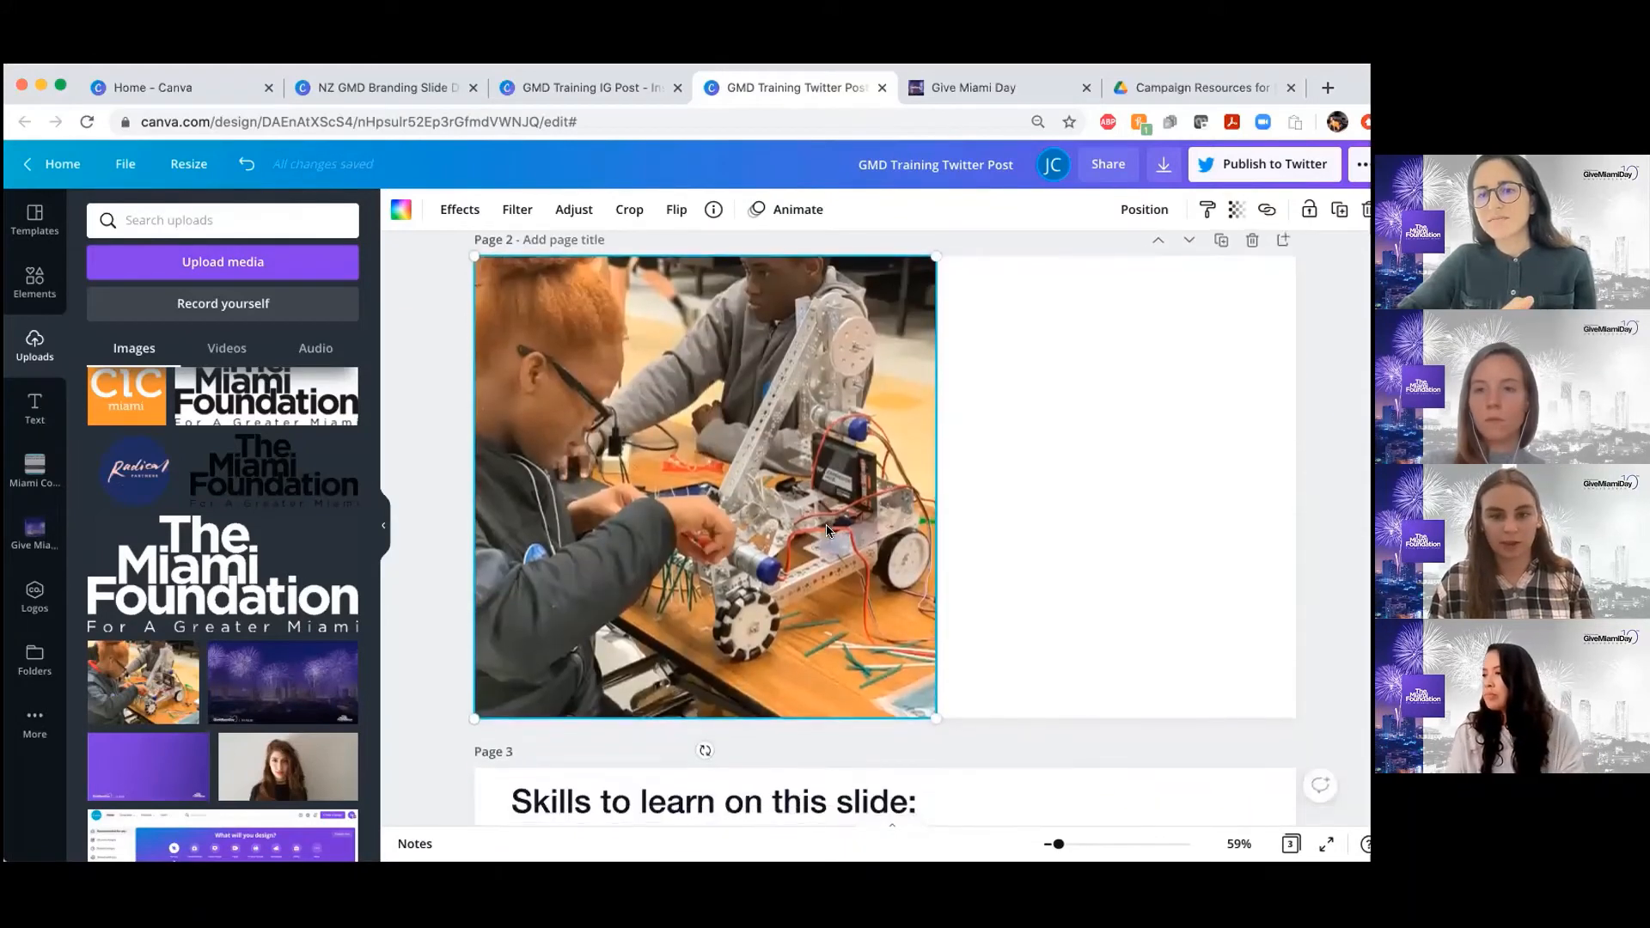
# Move the purple X into the checkbox beside "Adding an Image" on the page 3 skills checklist
pyautogui.scroll(-5, 827, 528)
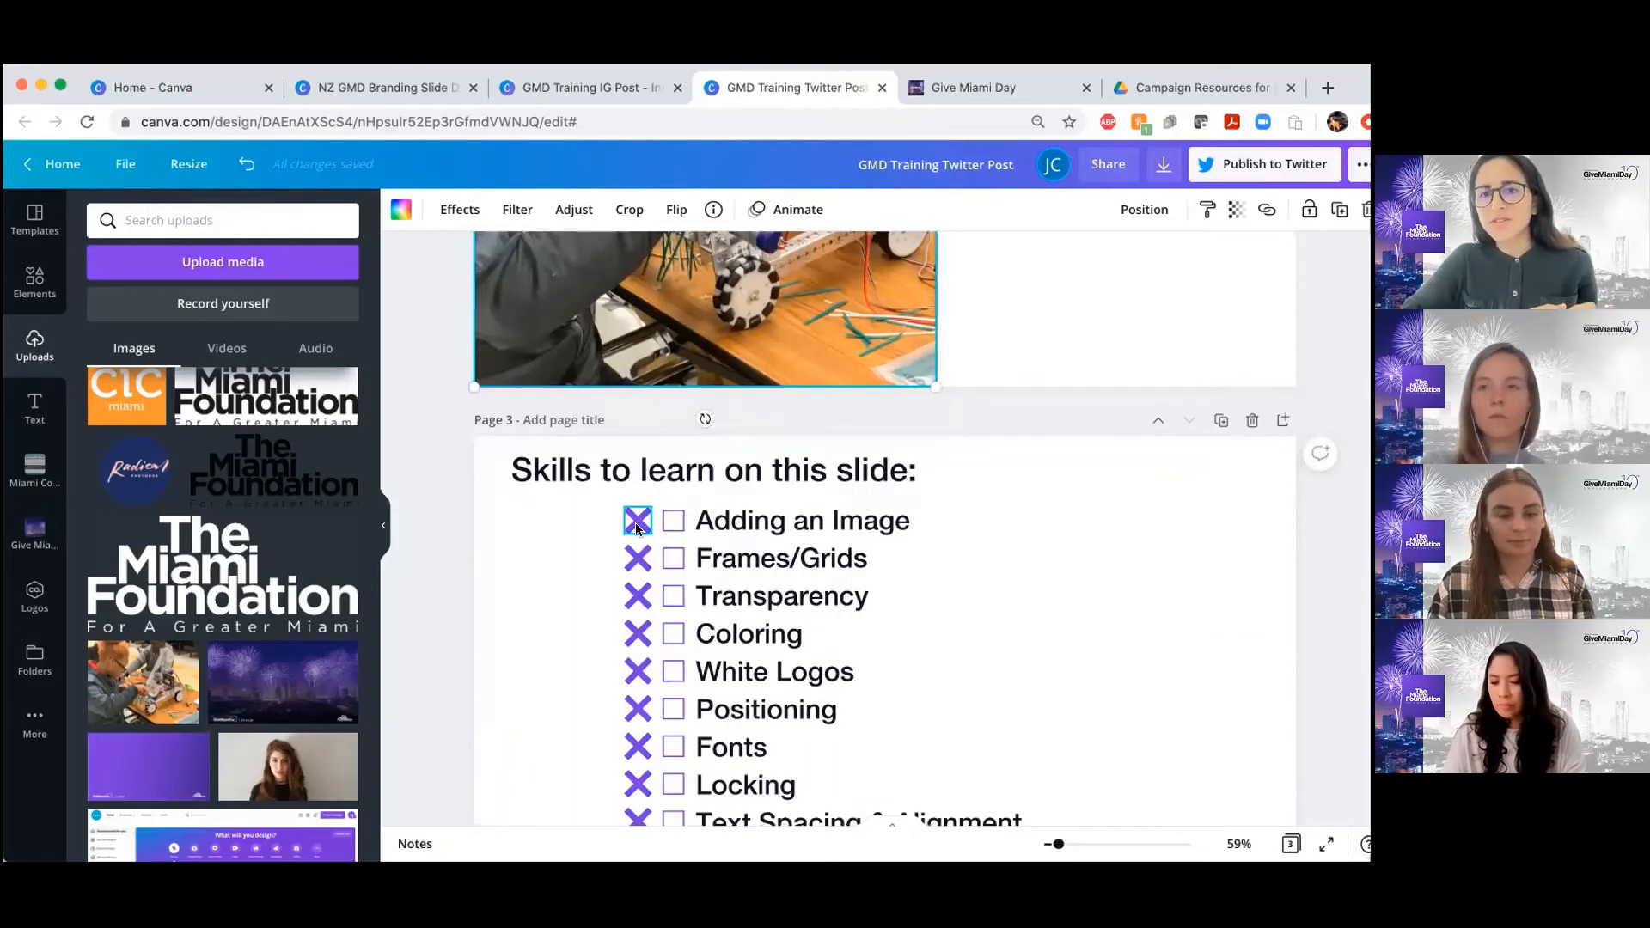
pyautogui.moveTo(631, 526); pyautogui.dragTo(668, 526)
pyautogui.scroll(5, 894, 511)
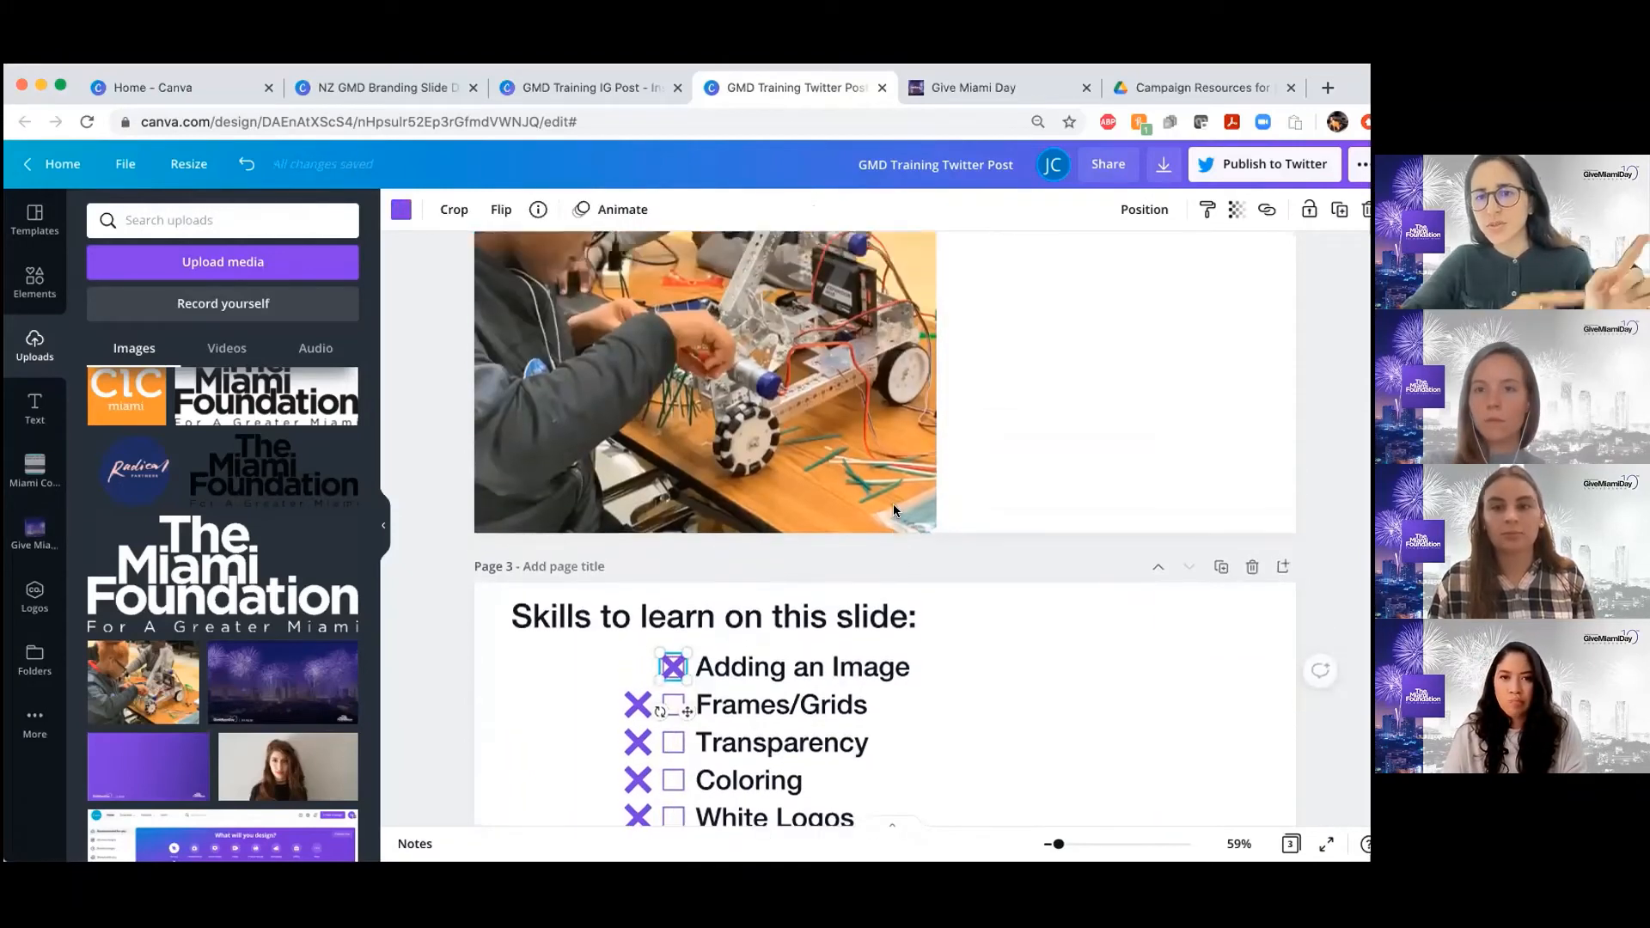
# Show the rulers around the Twitter post design, and hide them again
pyautogui.scroll(1, 894, 511)
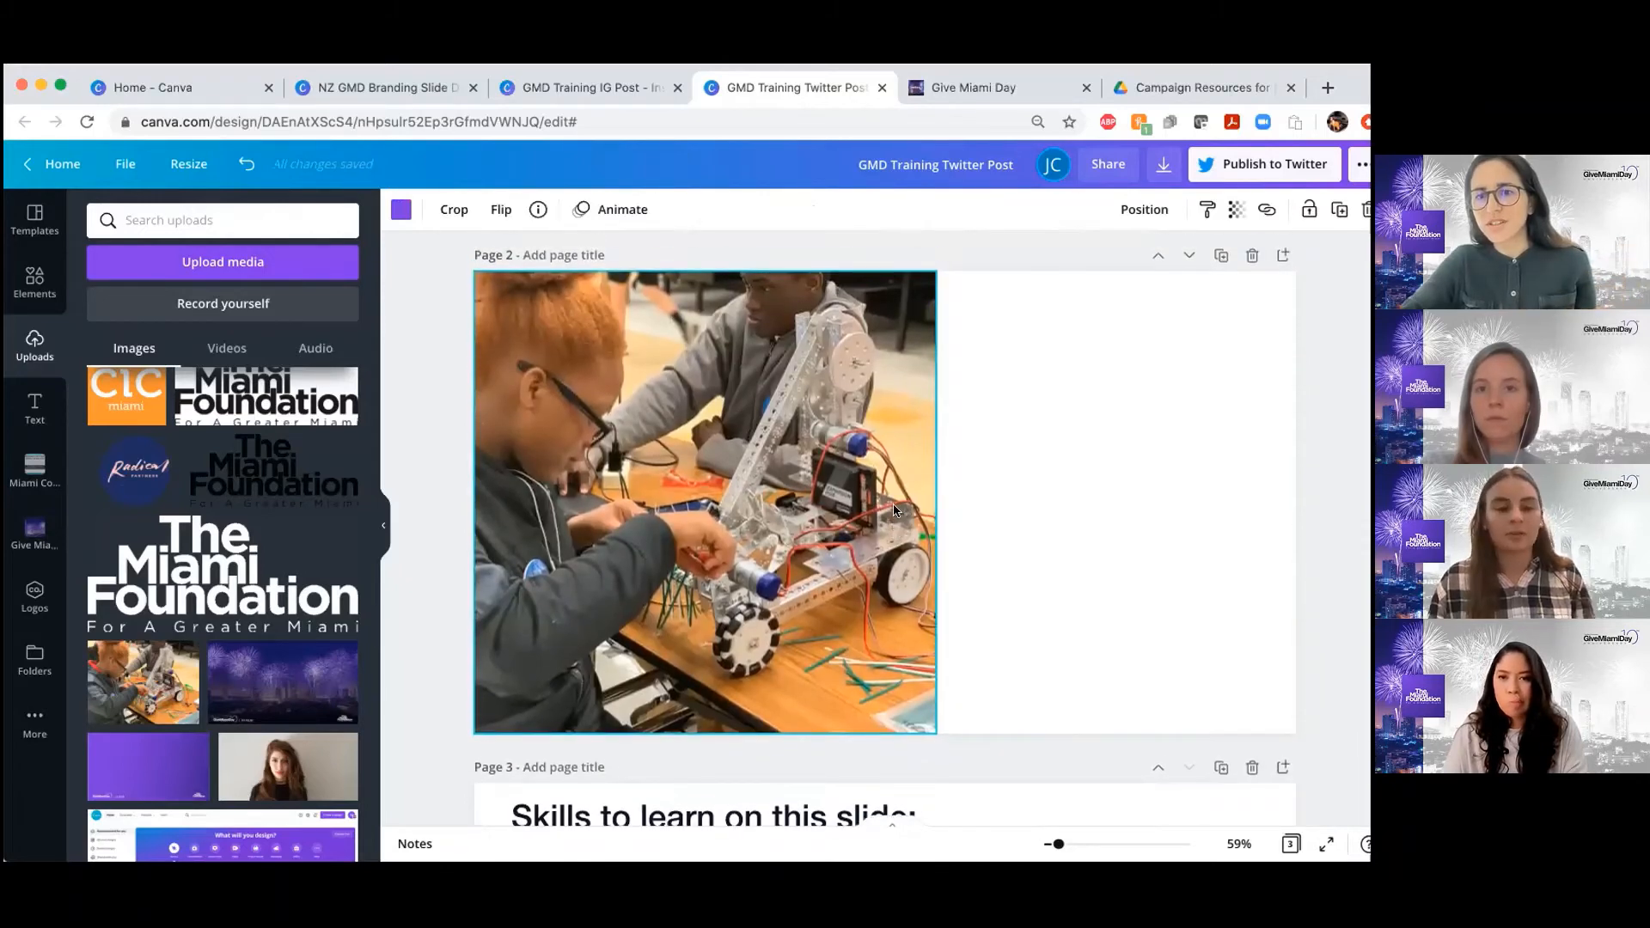
pyautogui.scroll(-1, 894, 511)
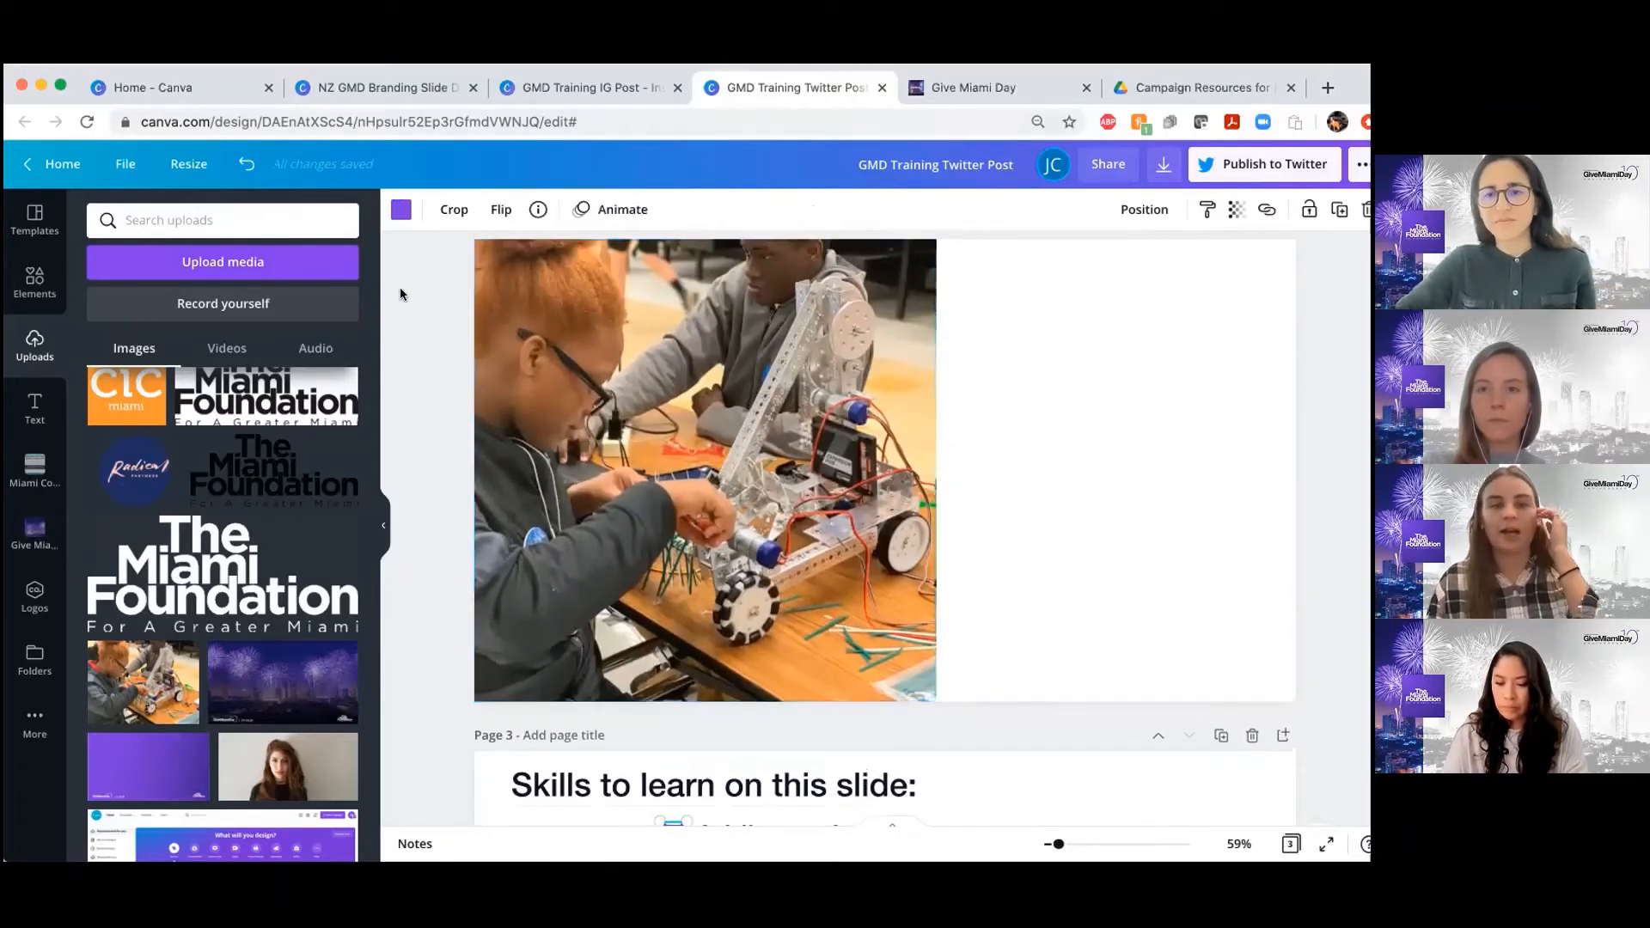
pyautogui.scroll(1, 613, 344)
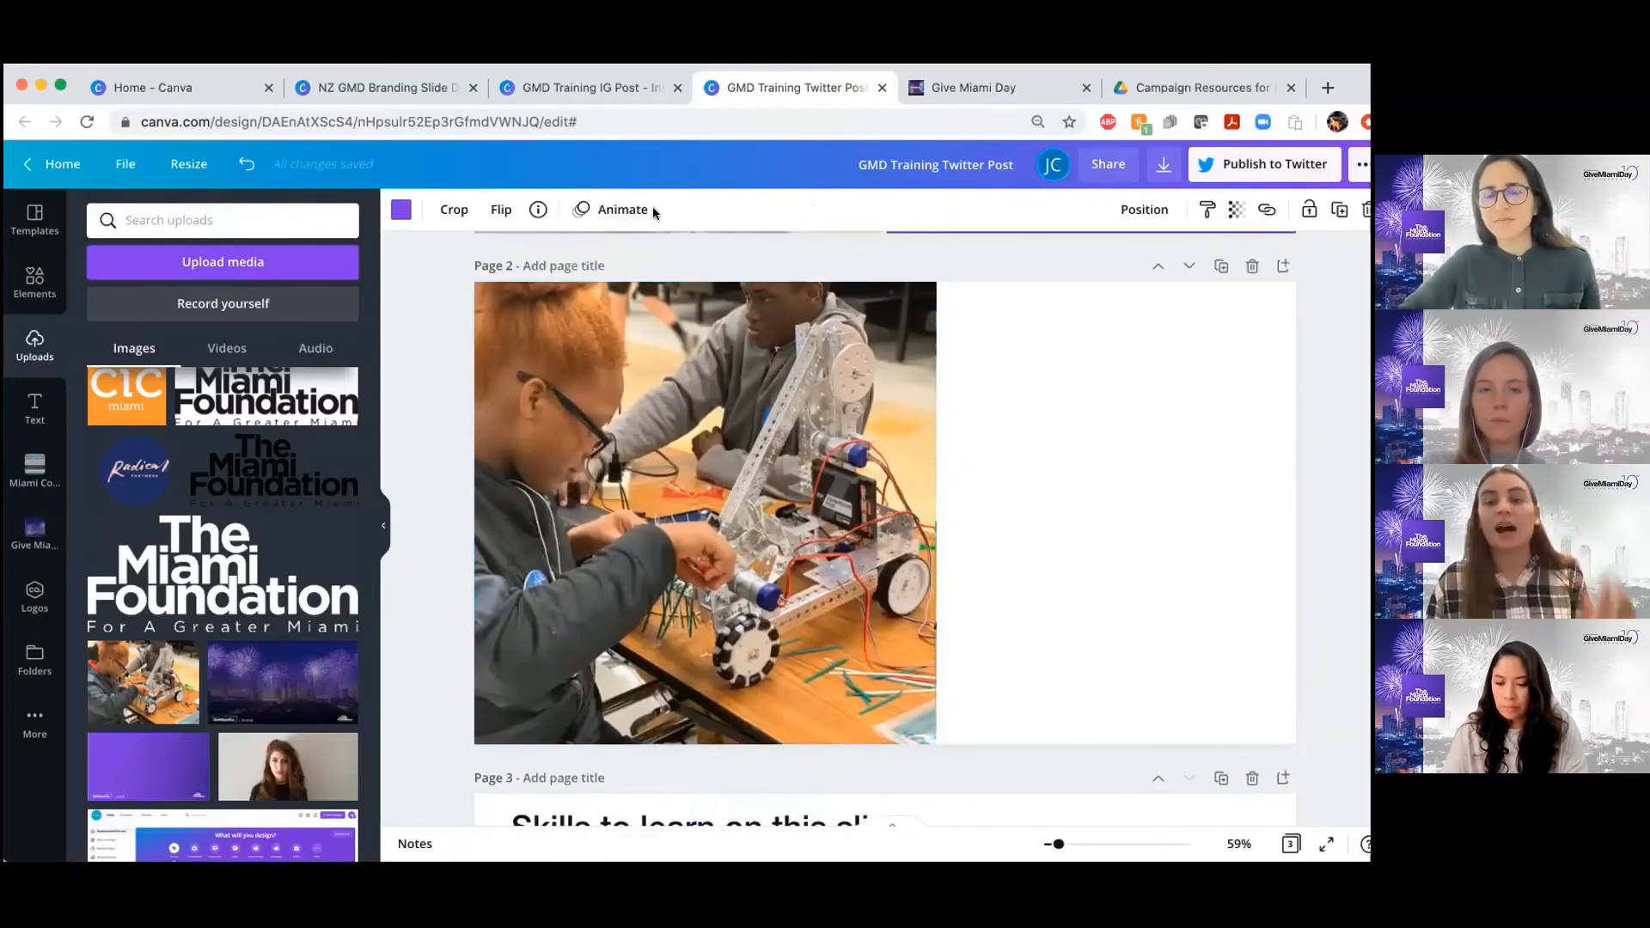
pyautogui.click(125, 168)
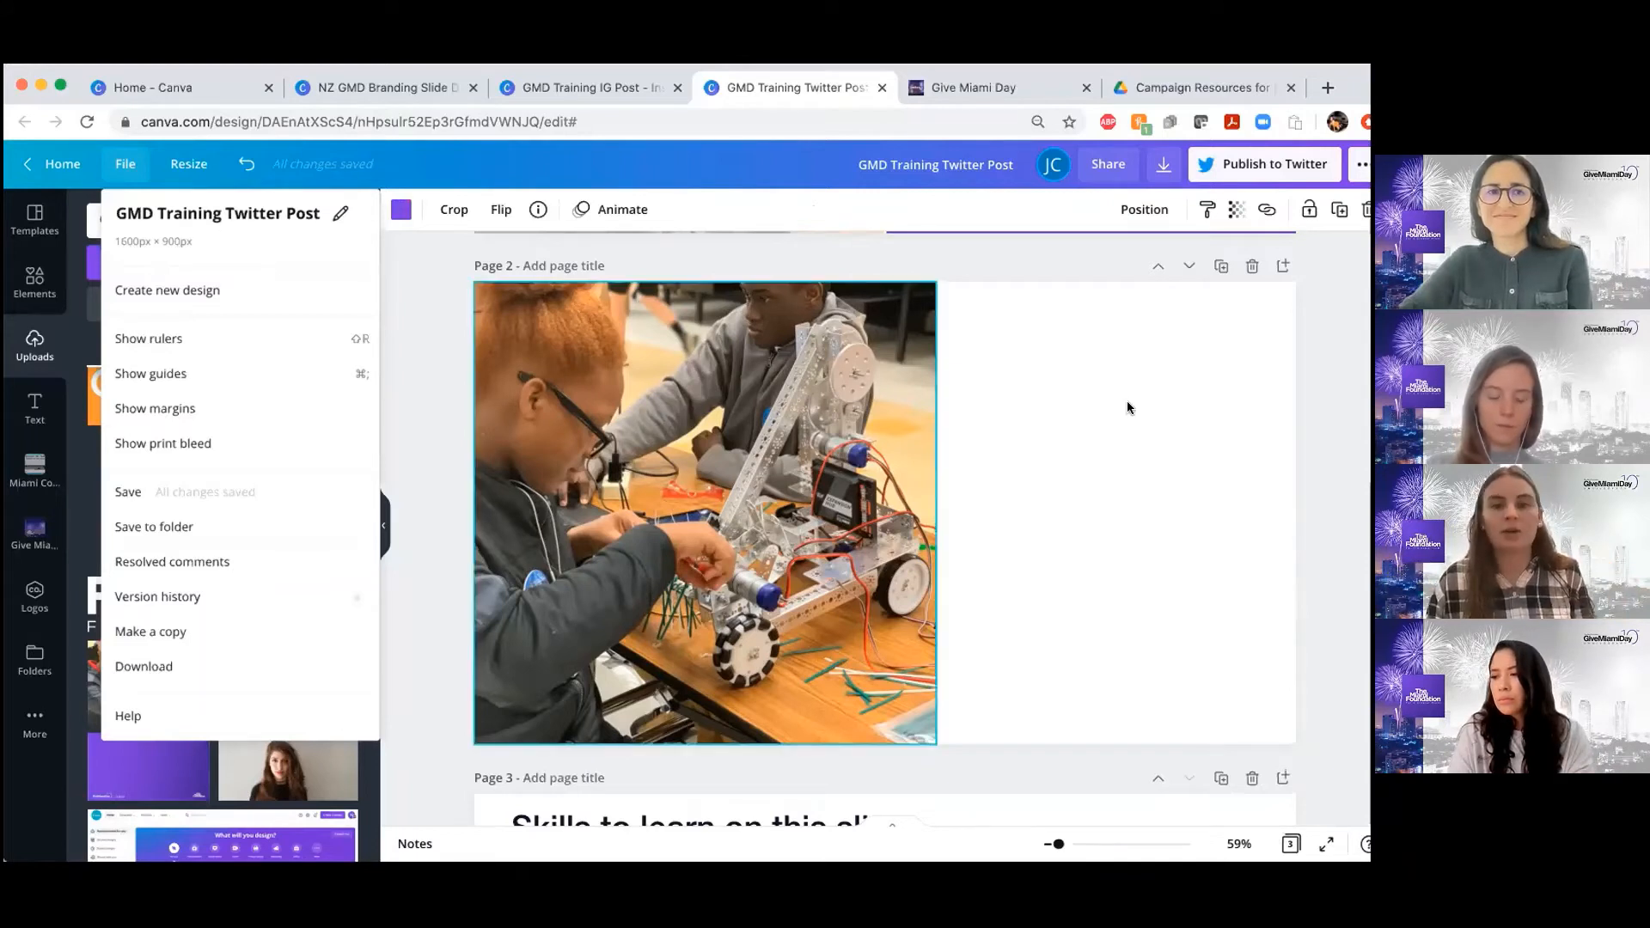
pyautogui.click(195, 347)
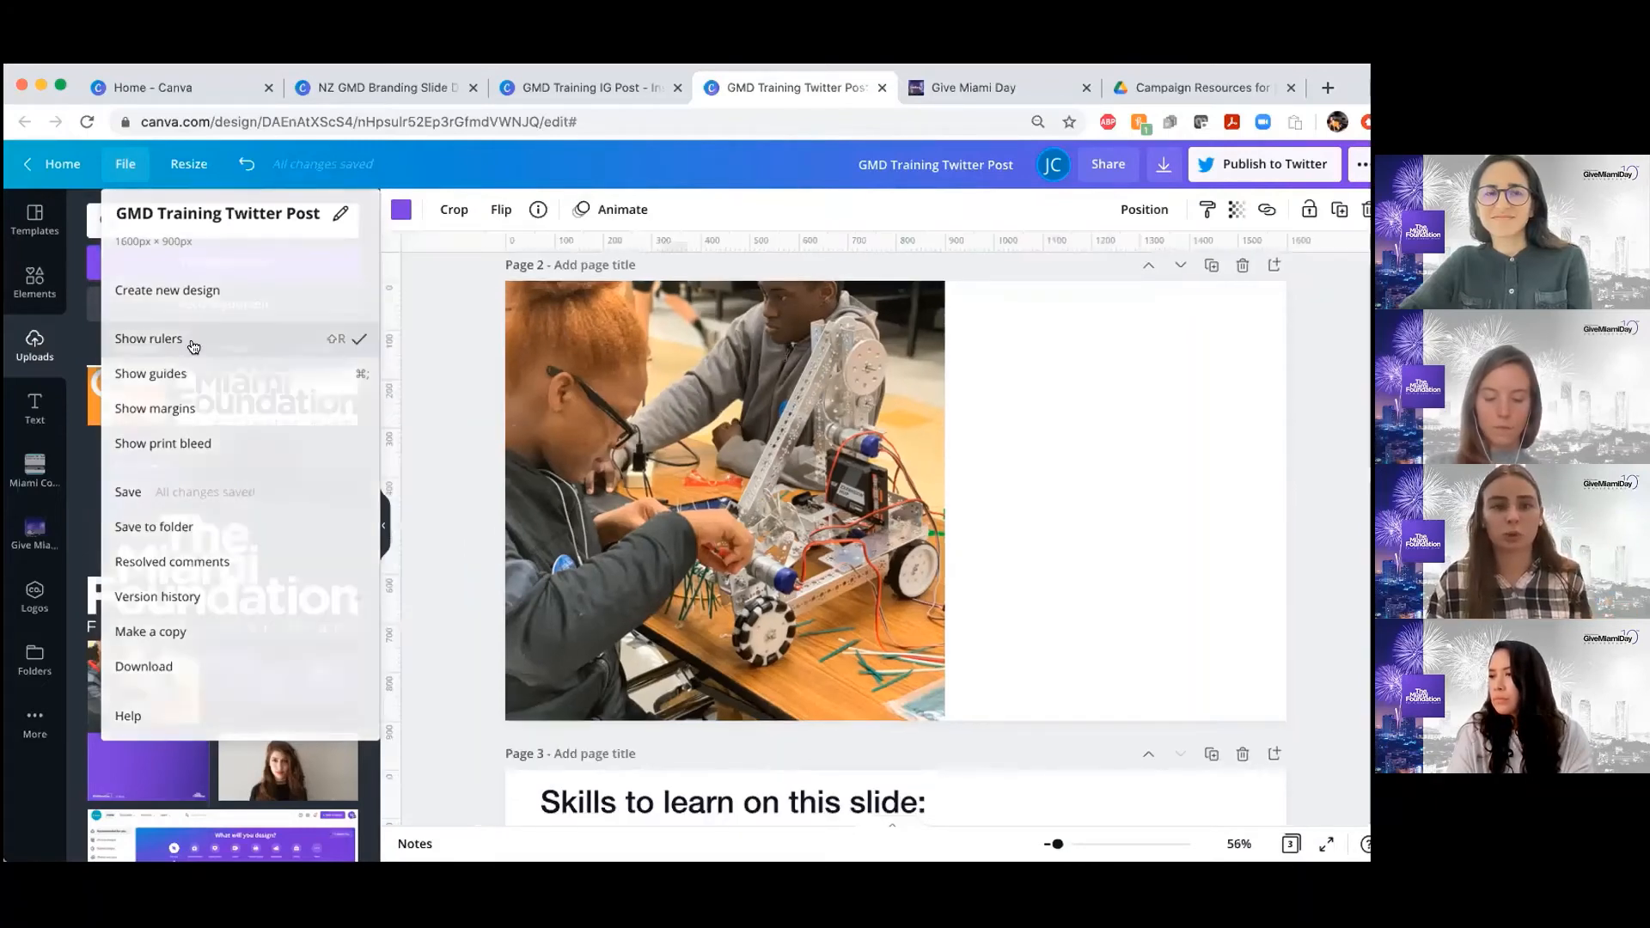
pyautogui.click(124, 165)
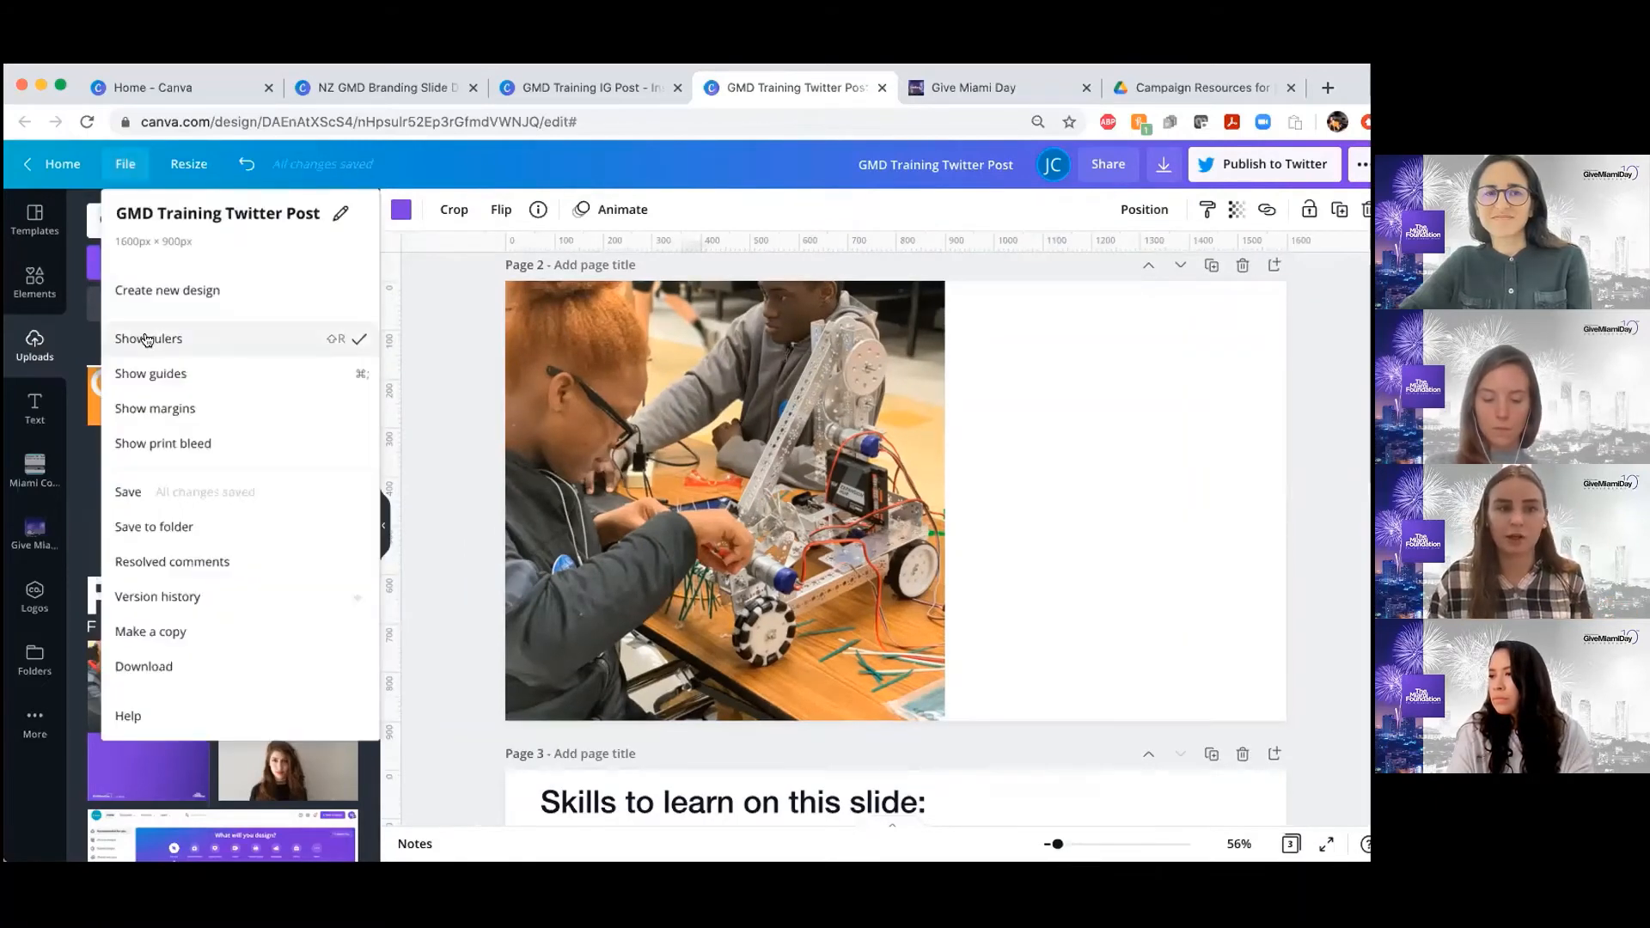
pyautogui.click(147, 339)
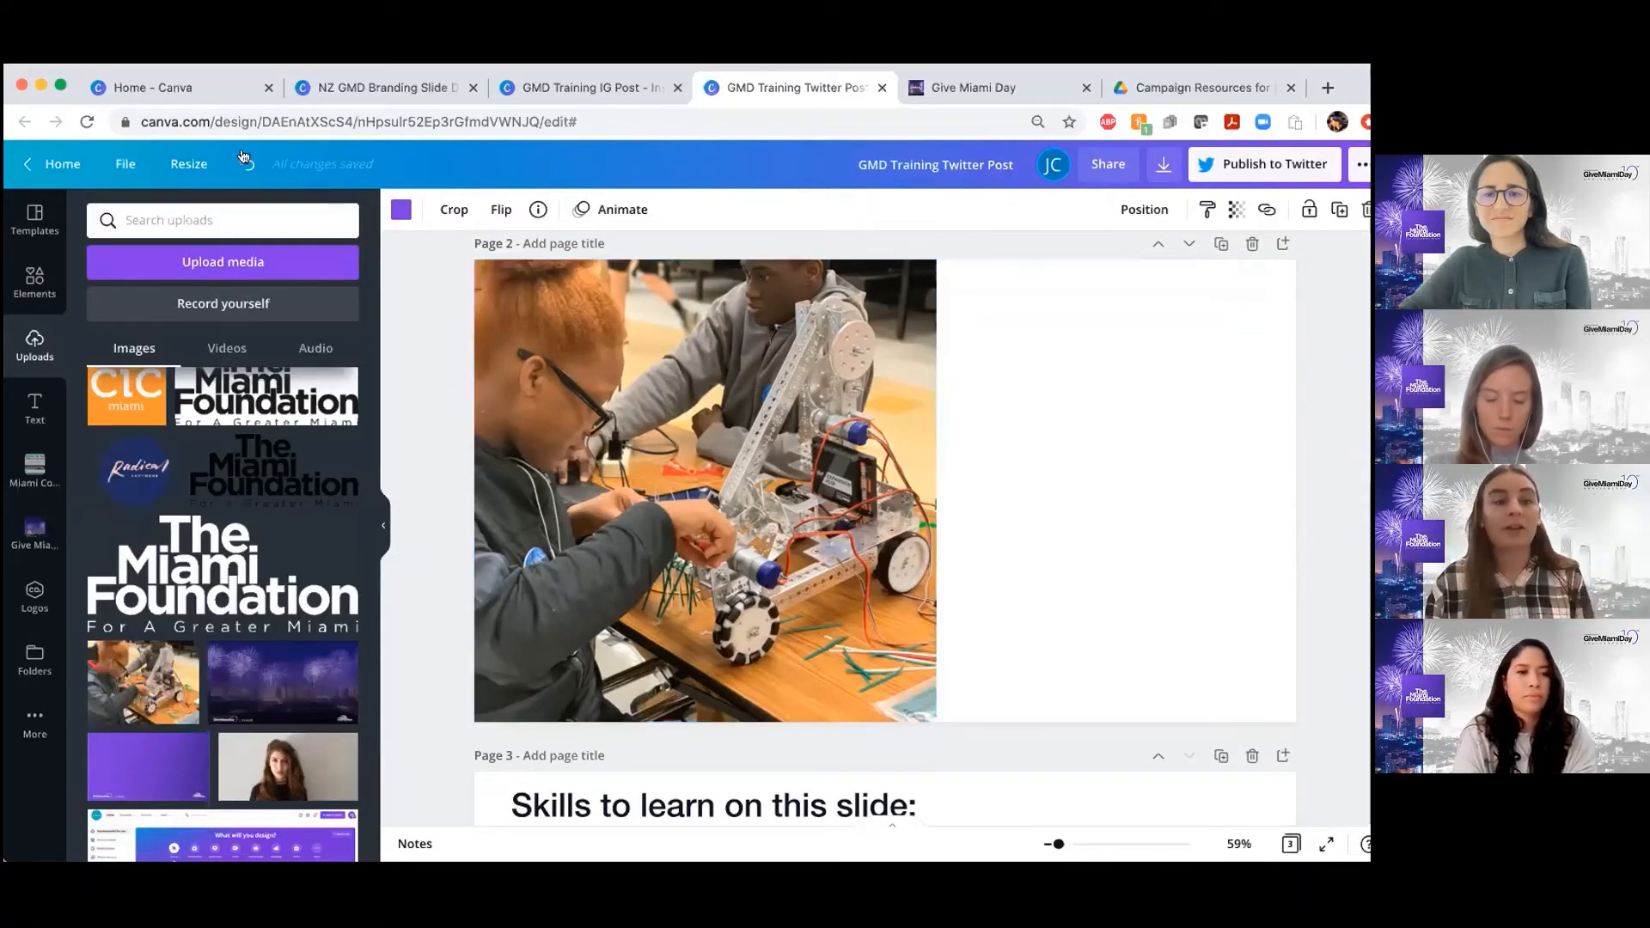
# Switch the design's custom resize units from pixels to inches, and deselect the custom size without resizing
pyautogui.click(178, 169)
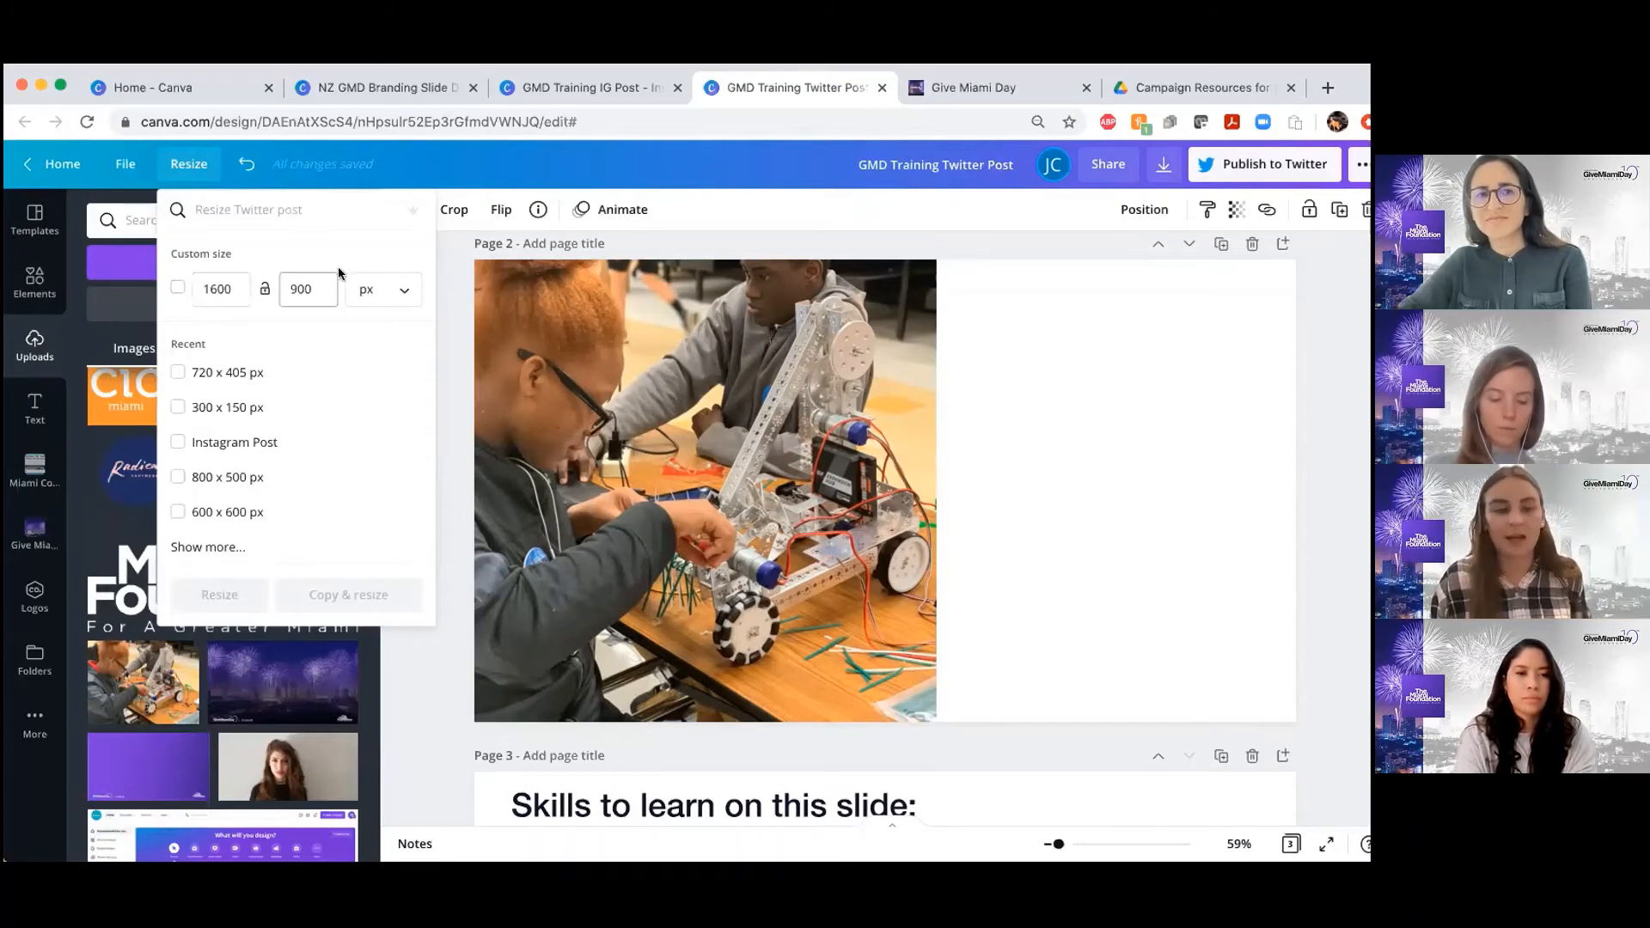
pyautogui.click(375, 293)
pyautogui.click(377, 329)
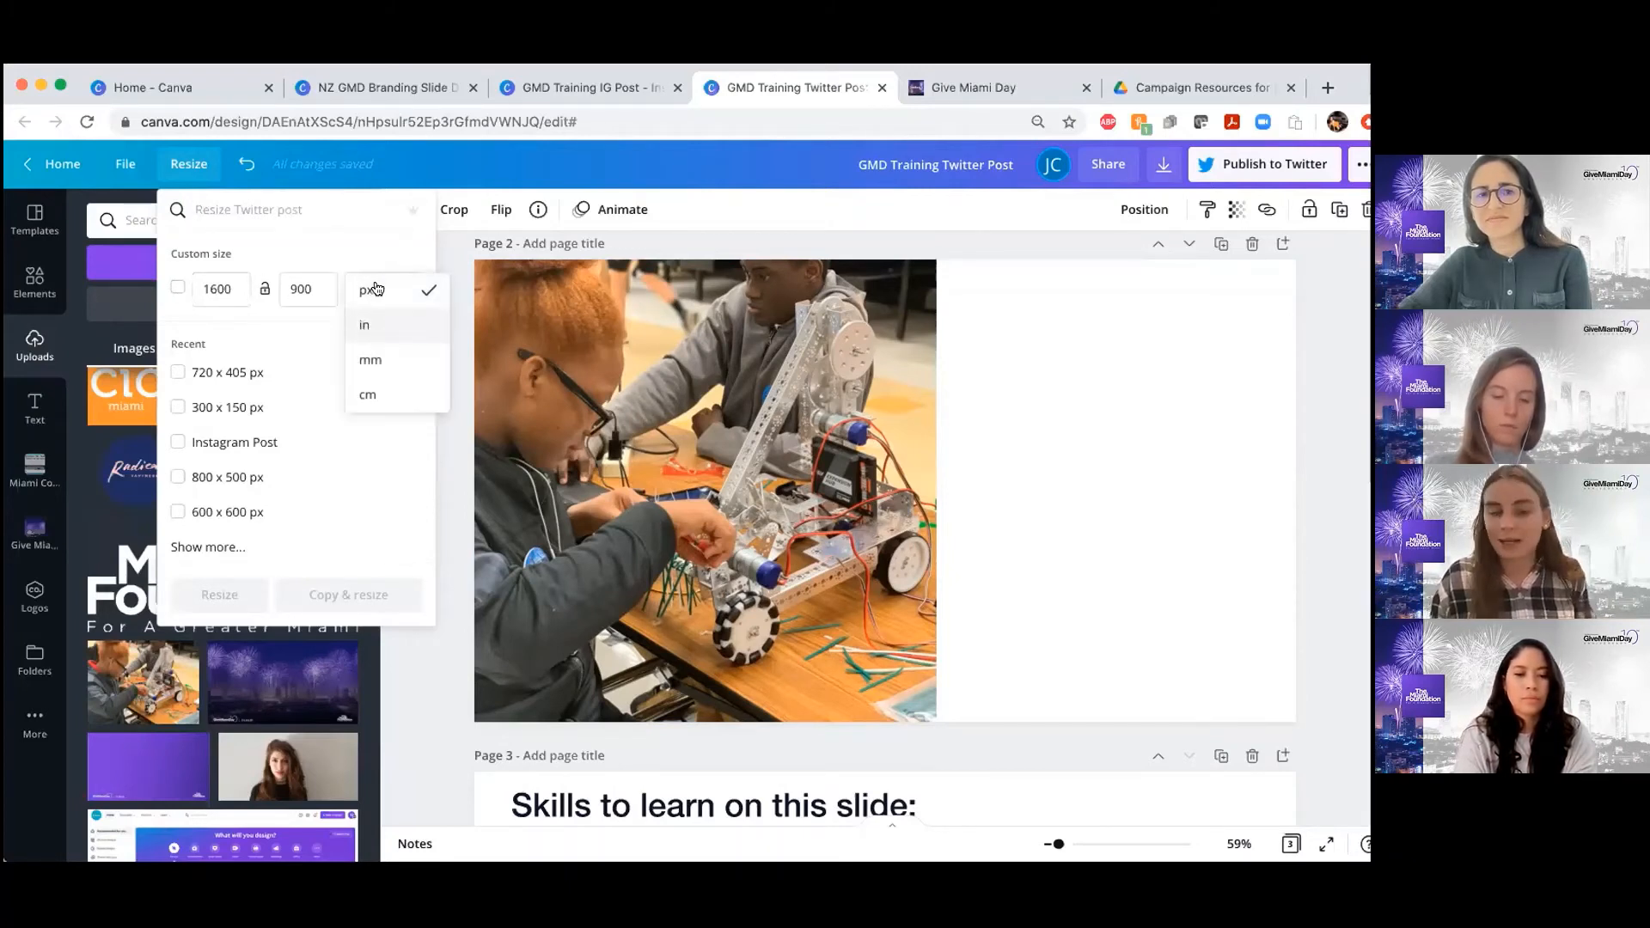
pyautogui.click(373, 289)
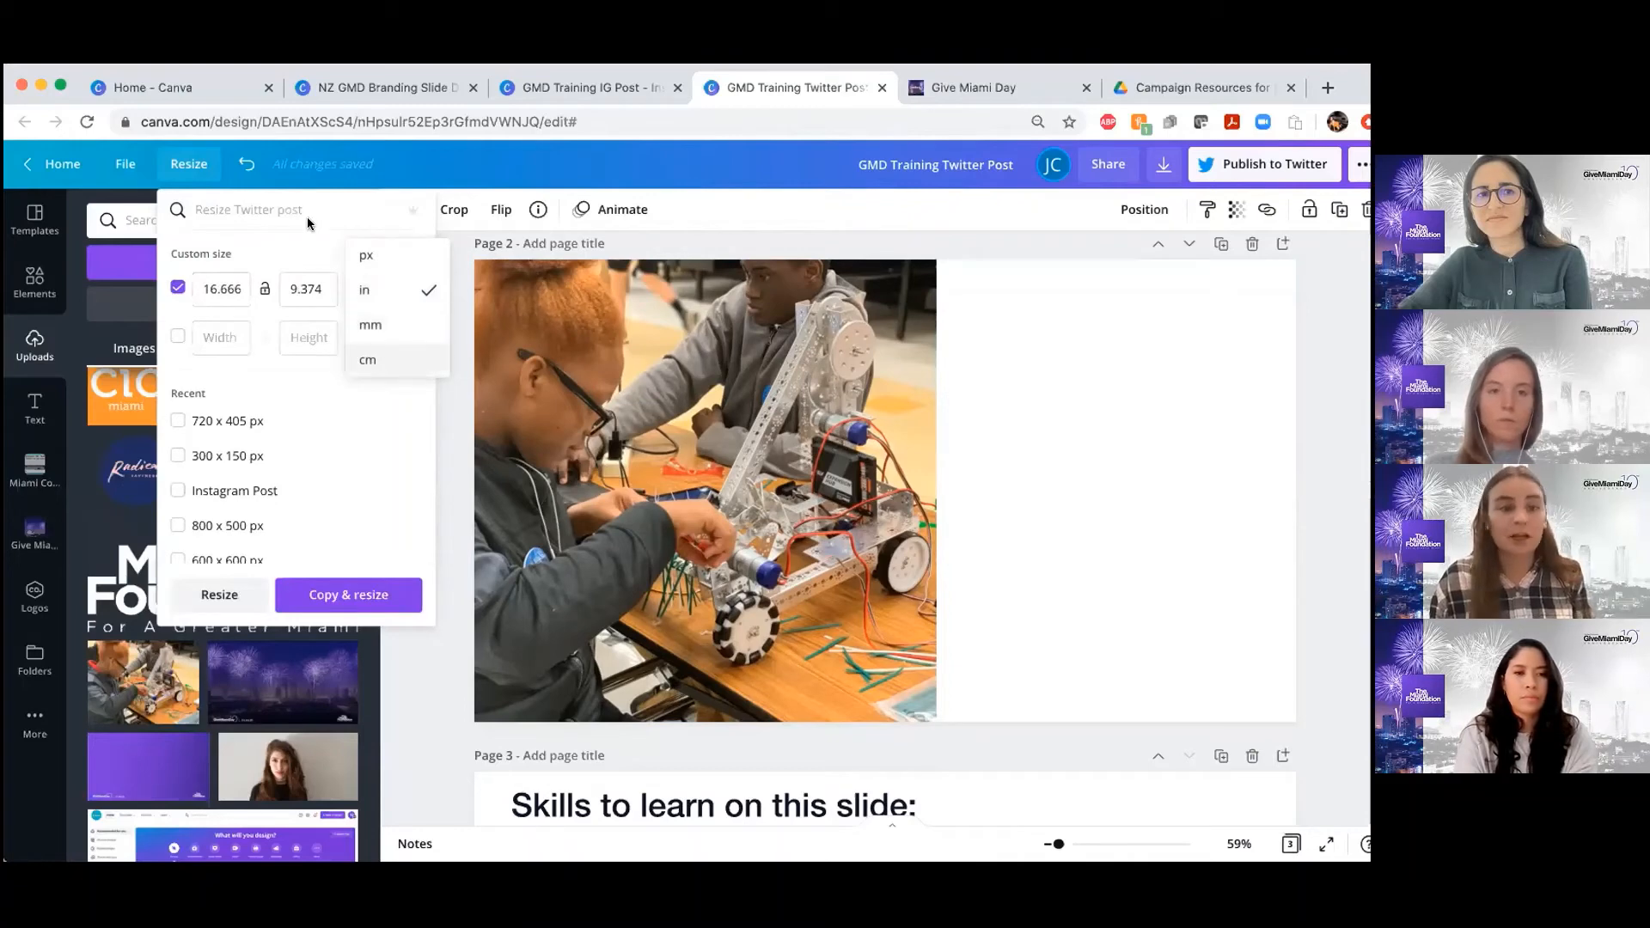
pyautogui.click(296, 244)
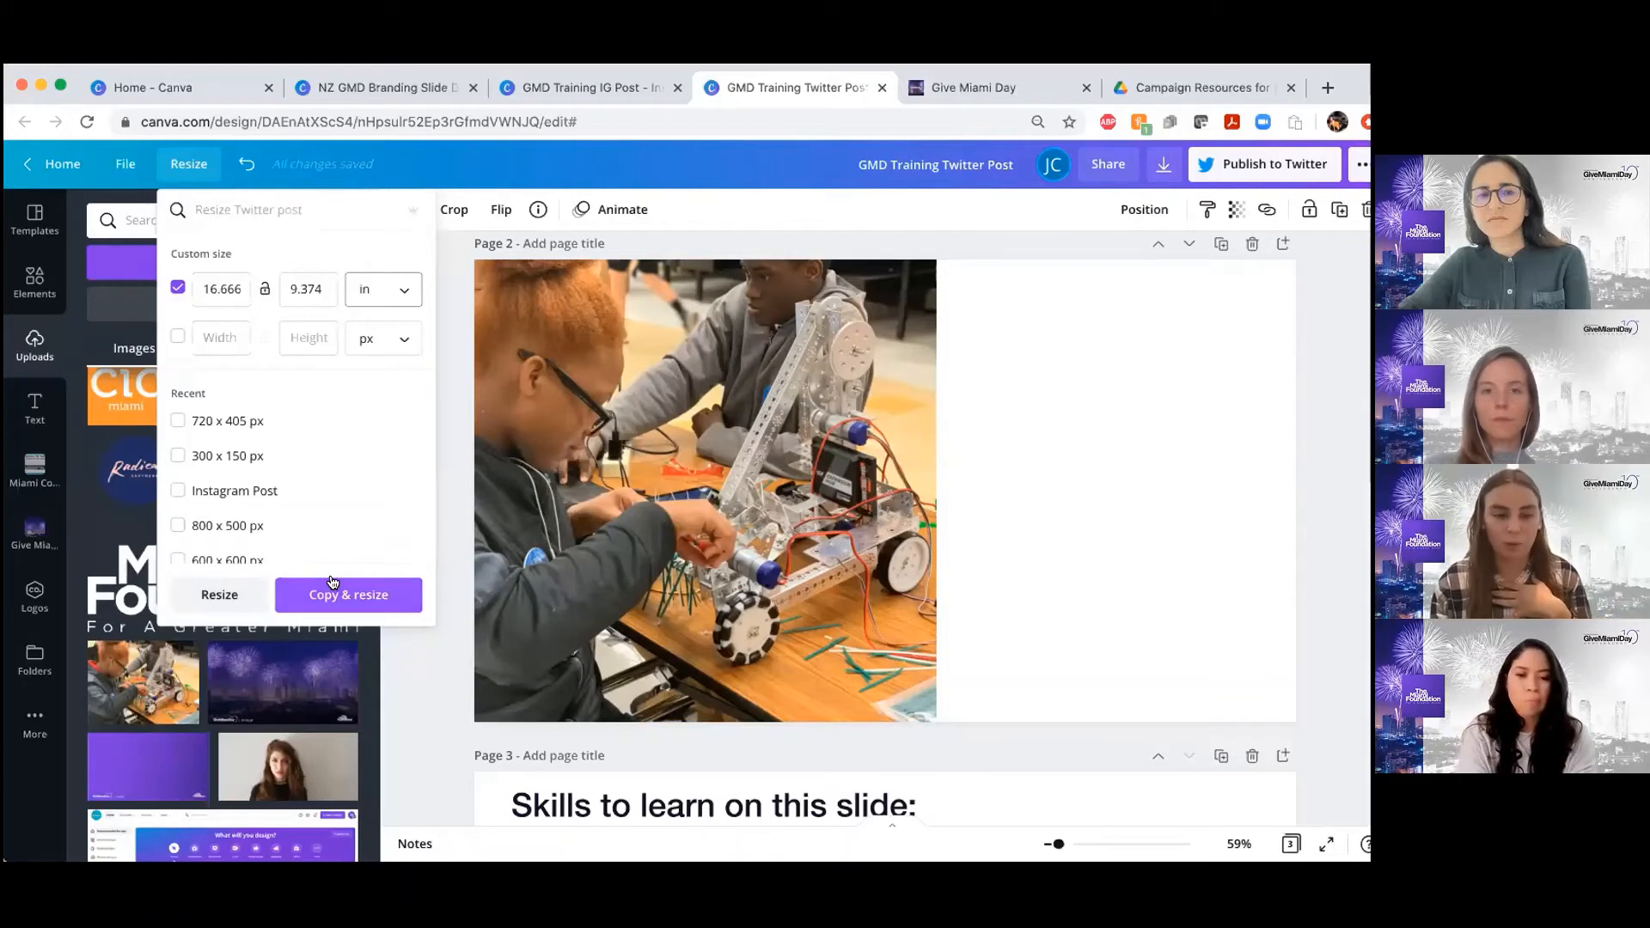
pyautogui.click(177, 289)
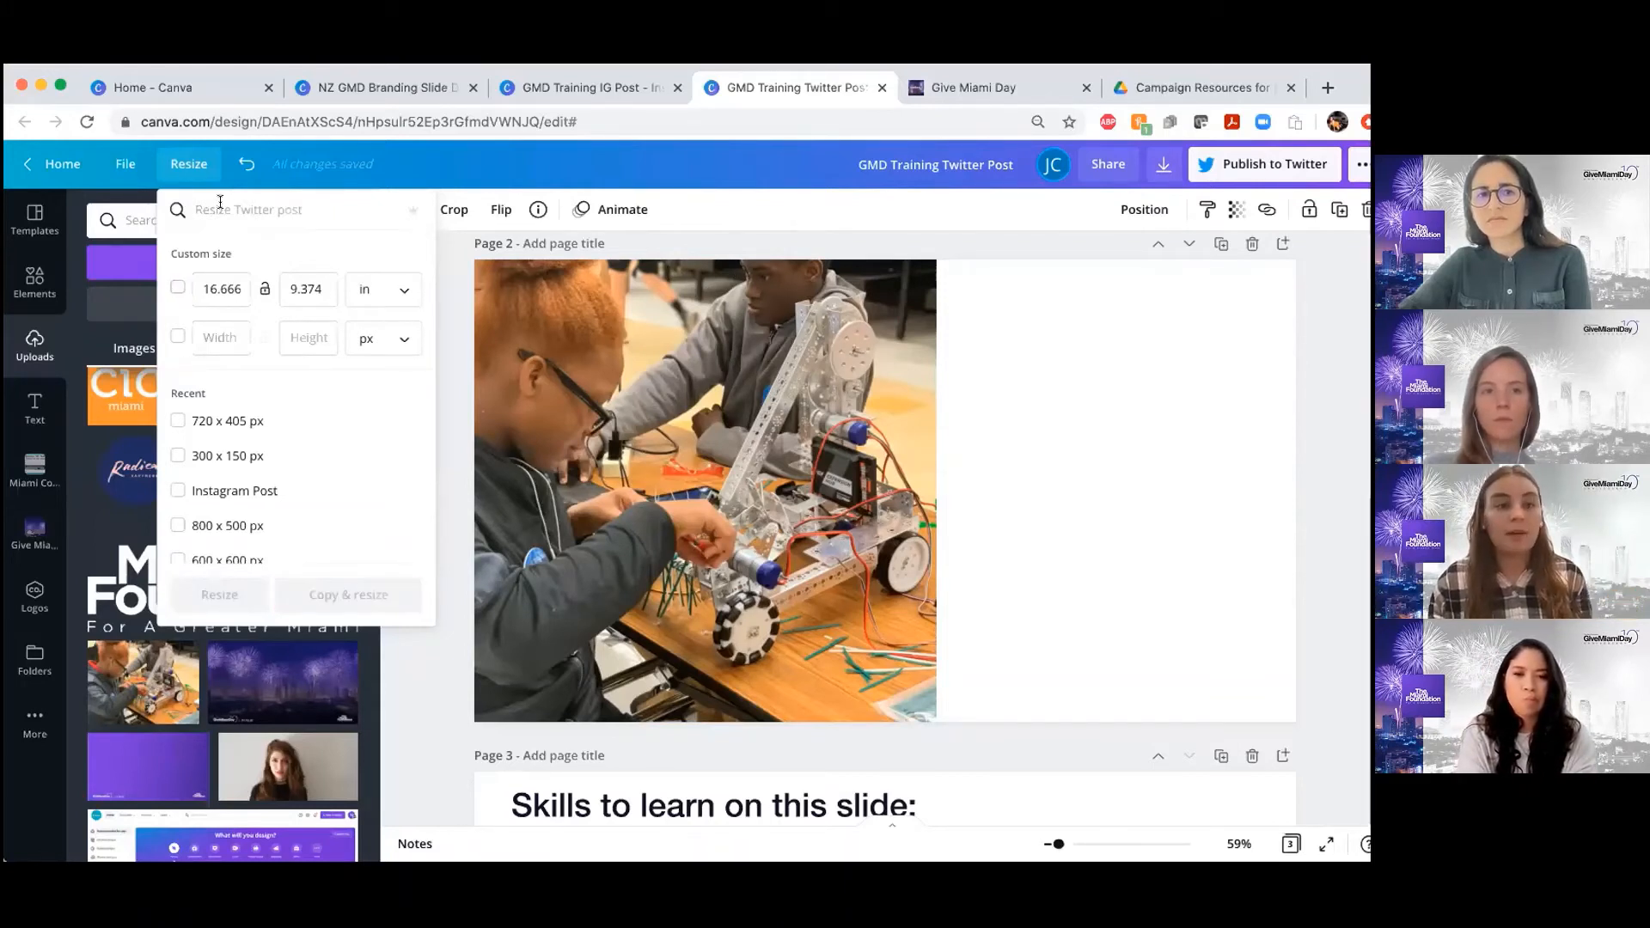
# Search the resize formats for "INSTA", select Instagram Post, and clear the search and close the resize options without applying them
pyautogui.write('INSTA')
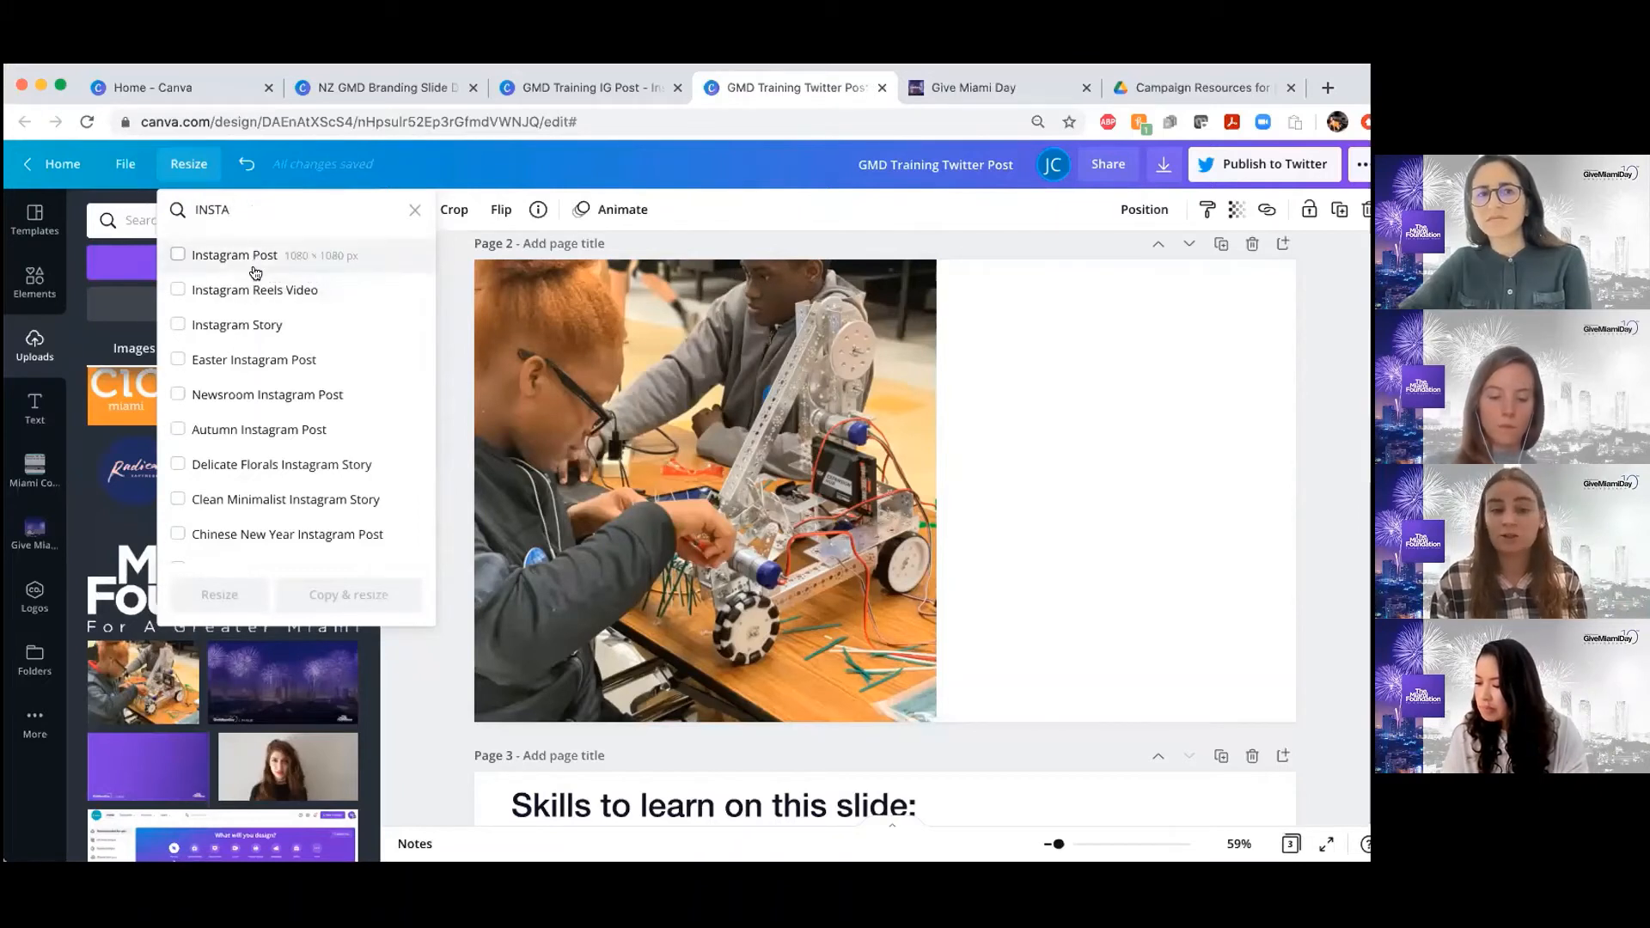
pyautogui.click(177, 256)
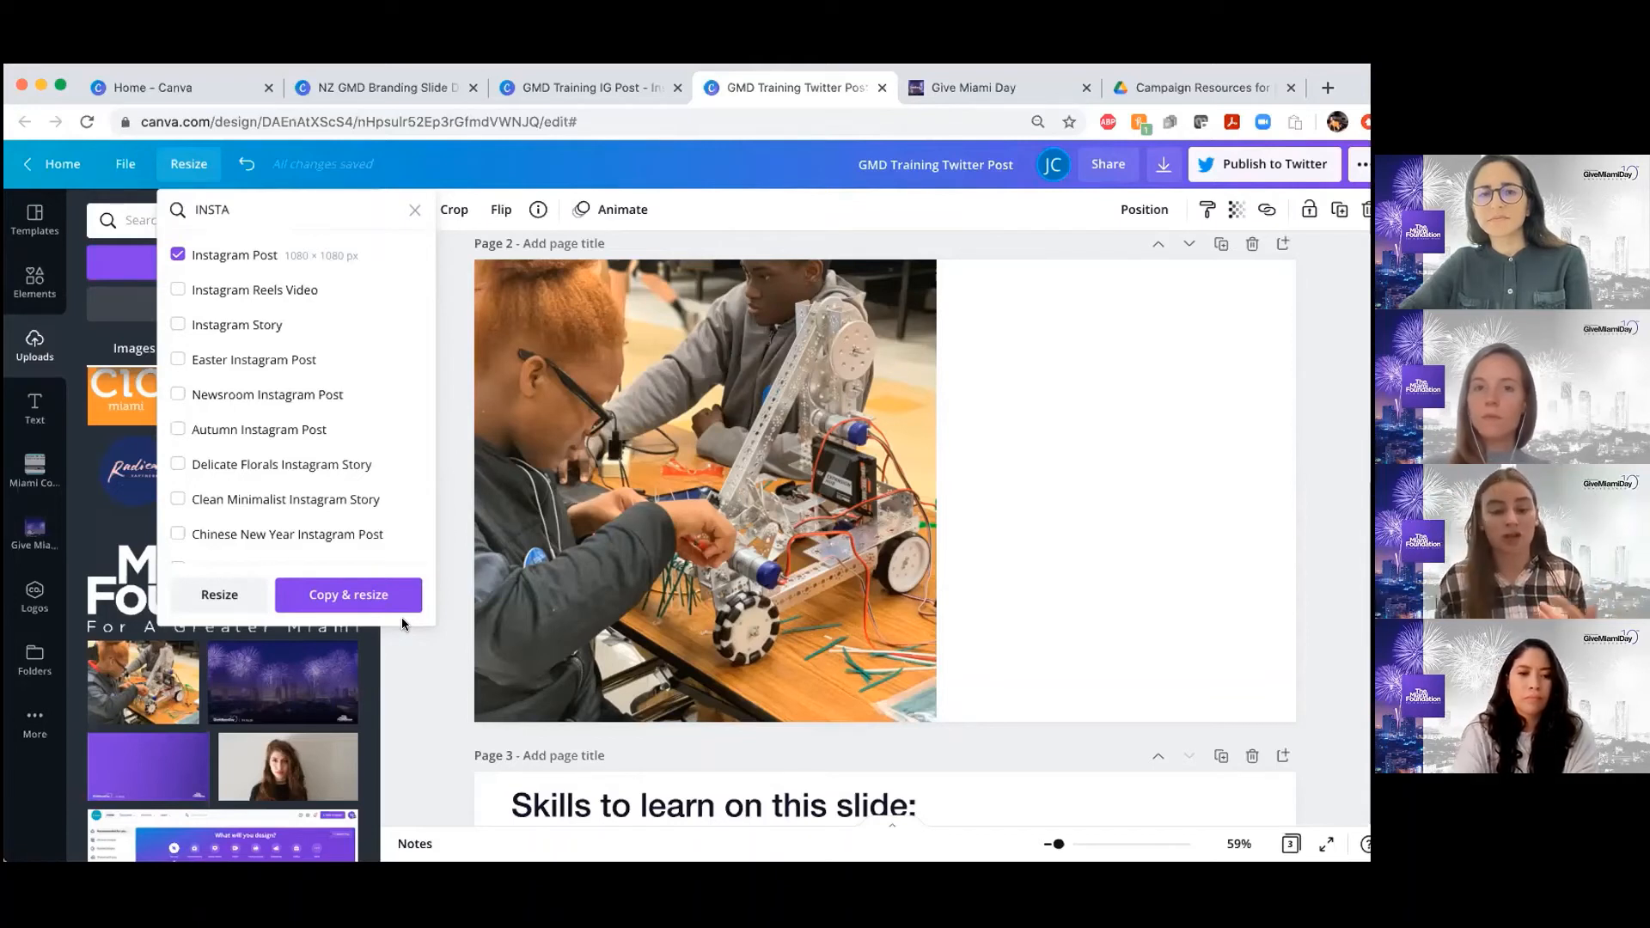
pyautogui.click(413, 212)
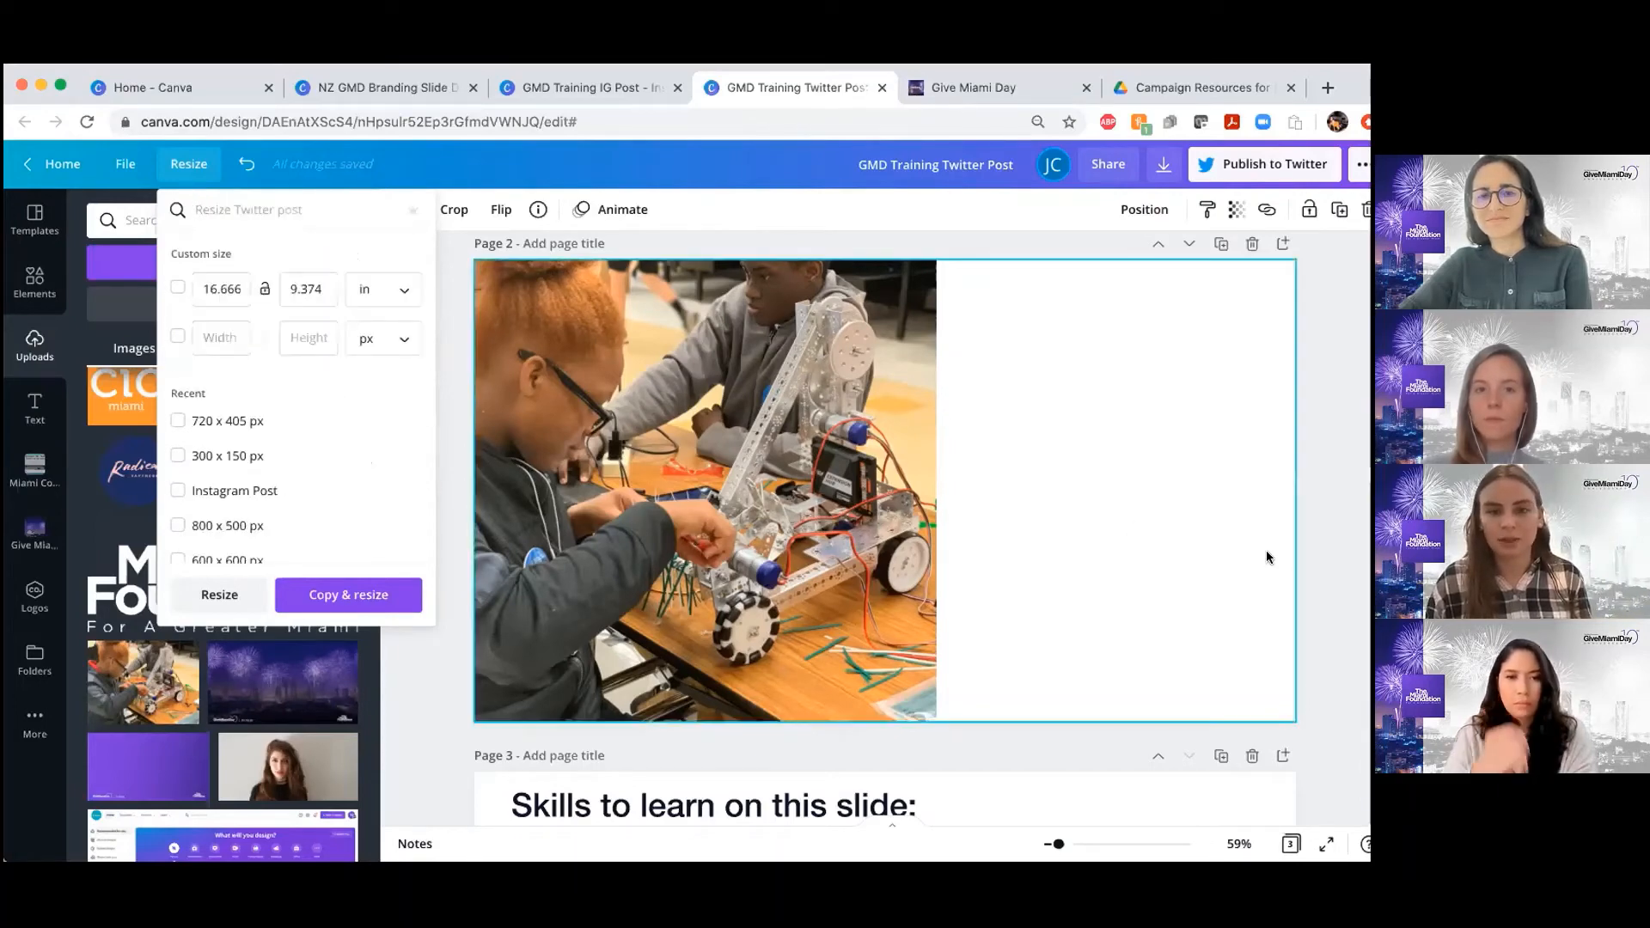
pyautogui.click(1054, 513)
pyautogui.scroll(2, 1054, 512)
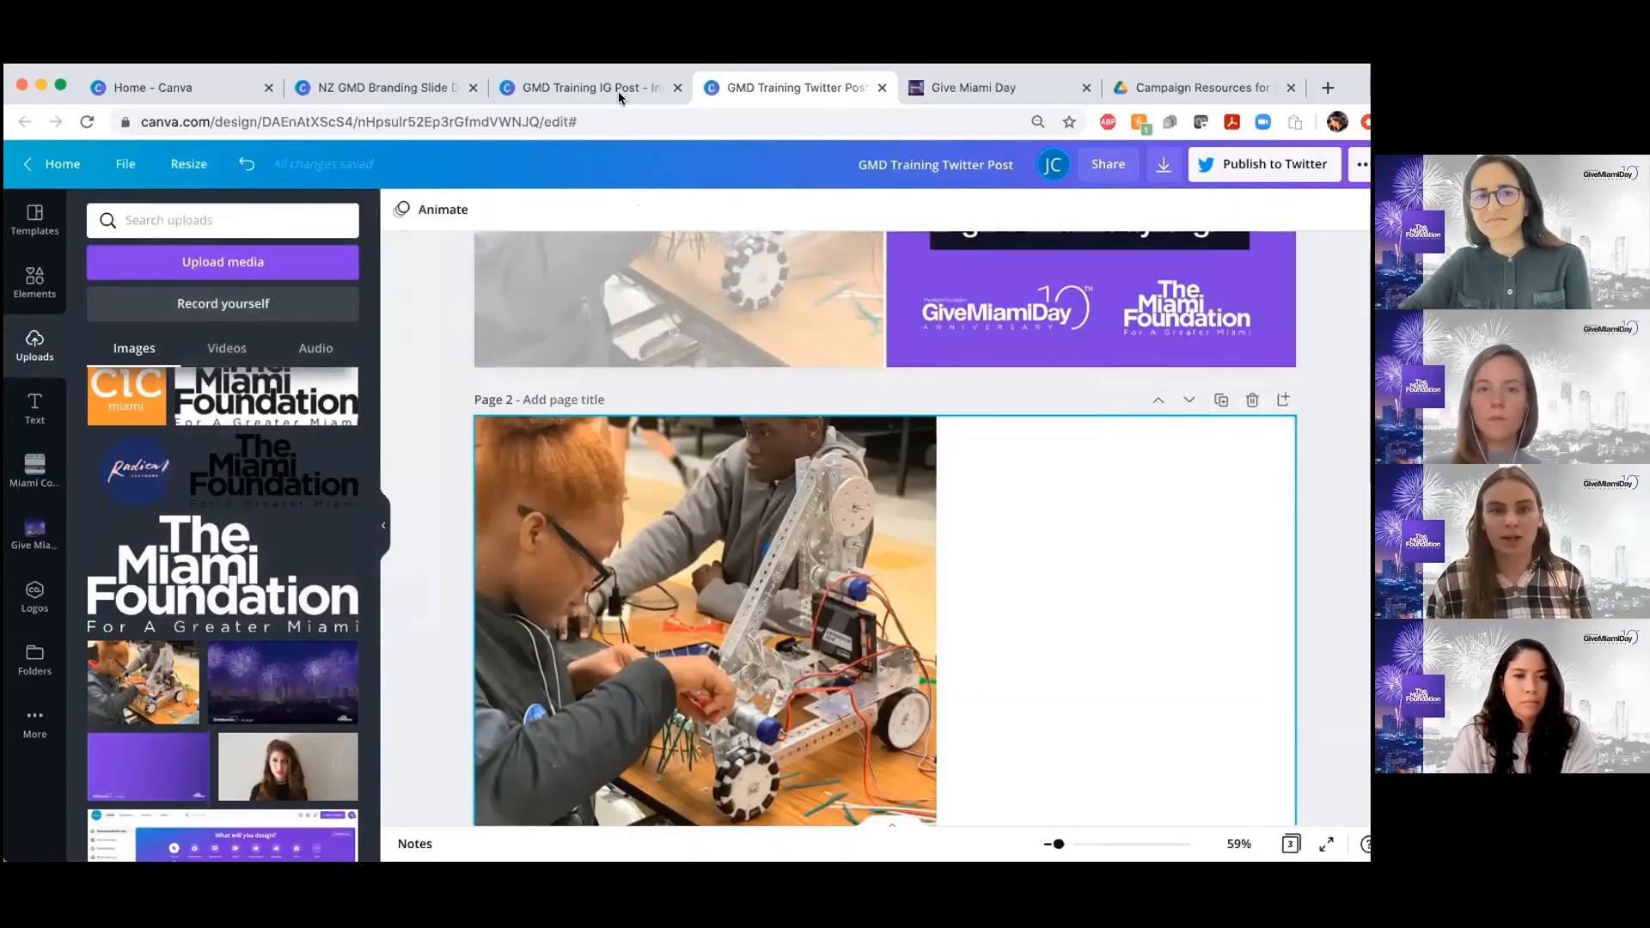
# Switch to the GMD Training IG Post design and view the donation post on page 2
pyautogui.click(605, 84)
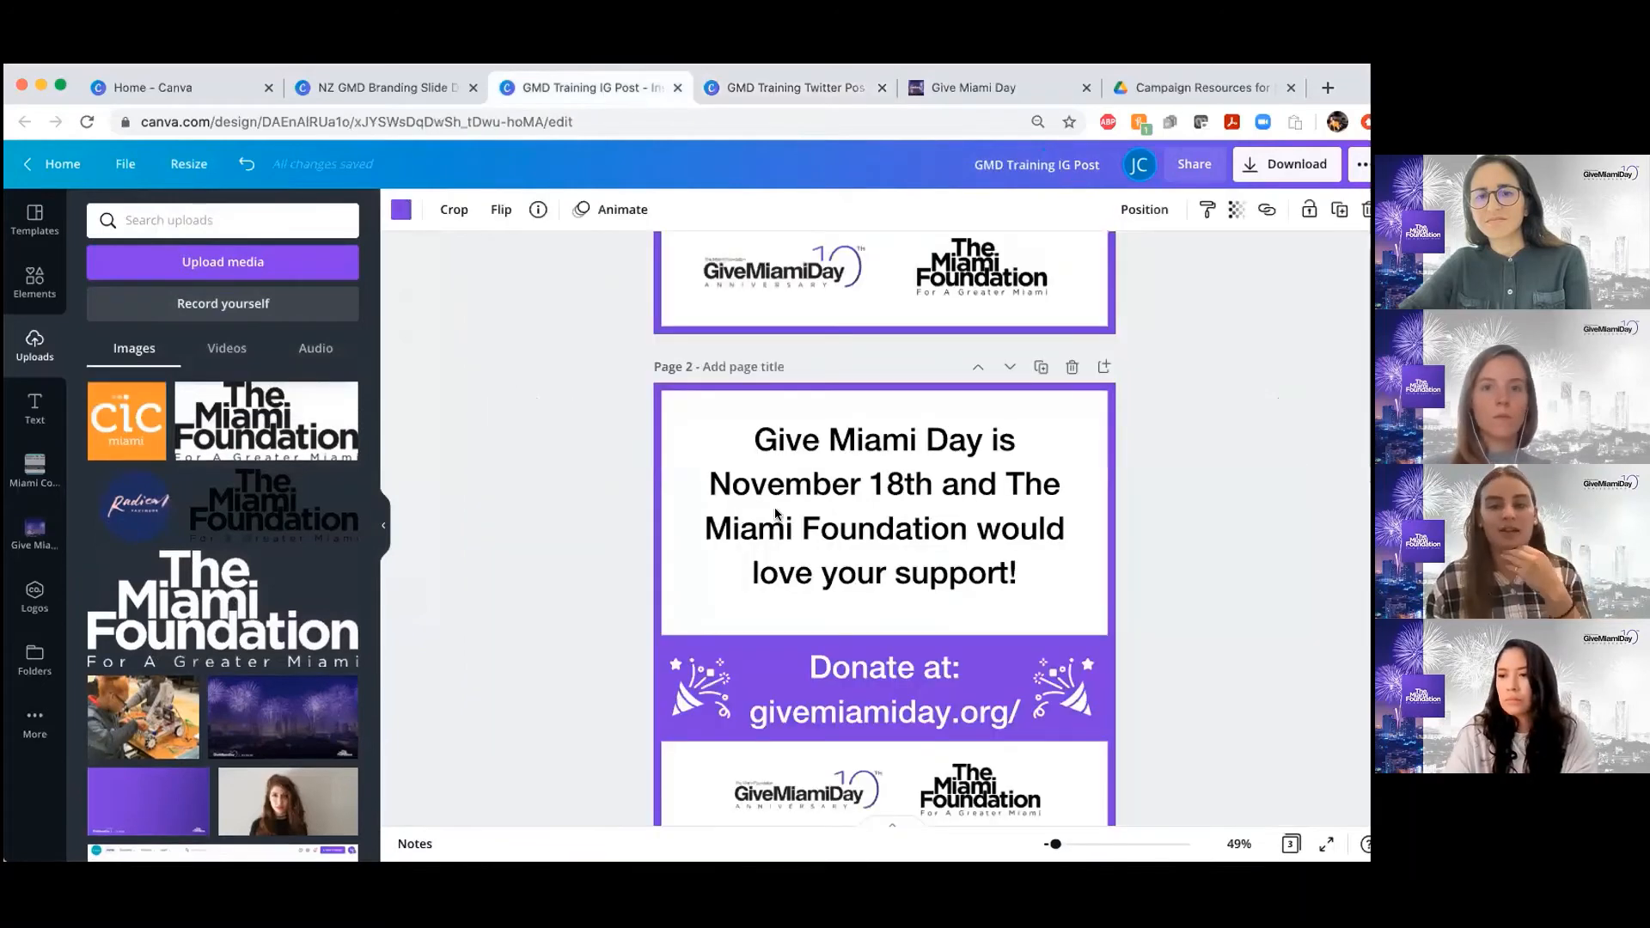
pyautogui.scroll(3, 855, 507)
pyautogui.scroll(-4, 856, 507)
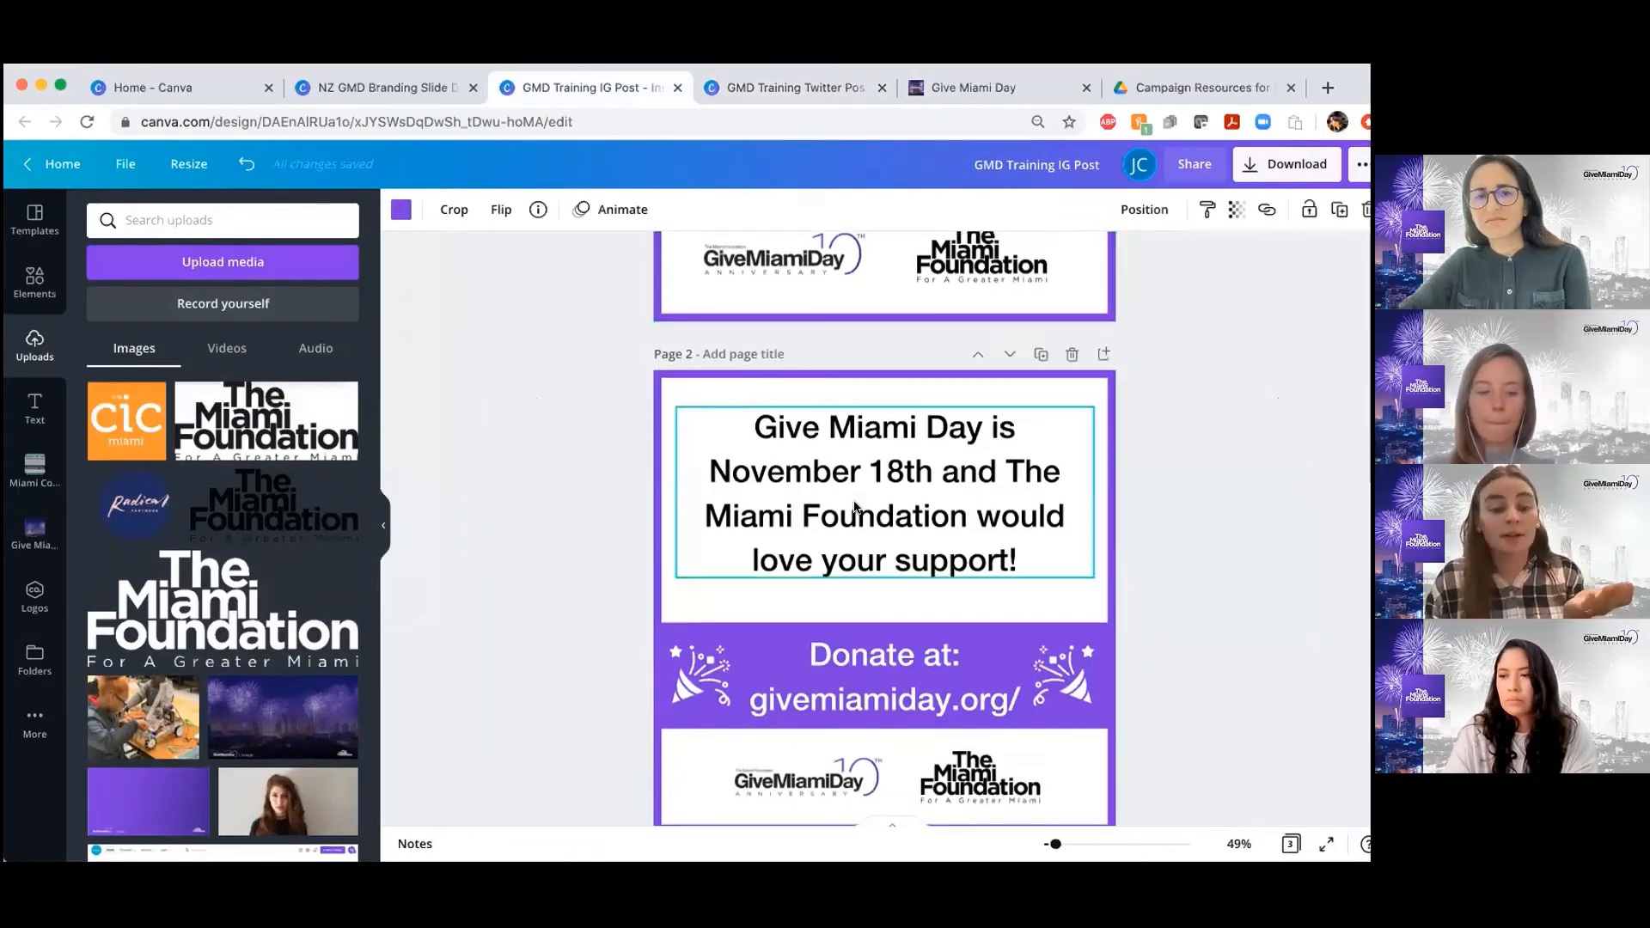
pyautogui.scroll(1, 856, 507)
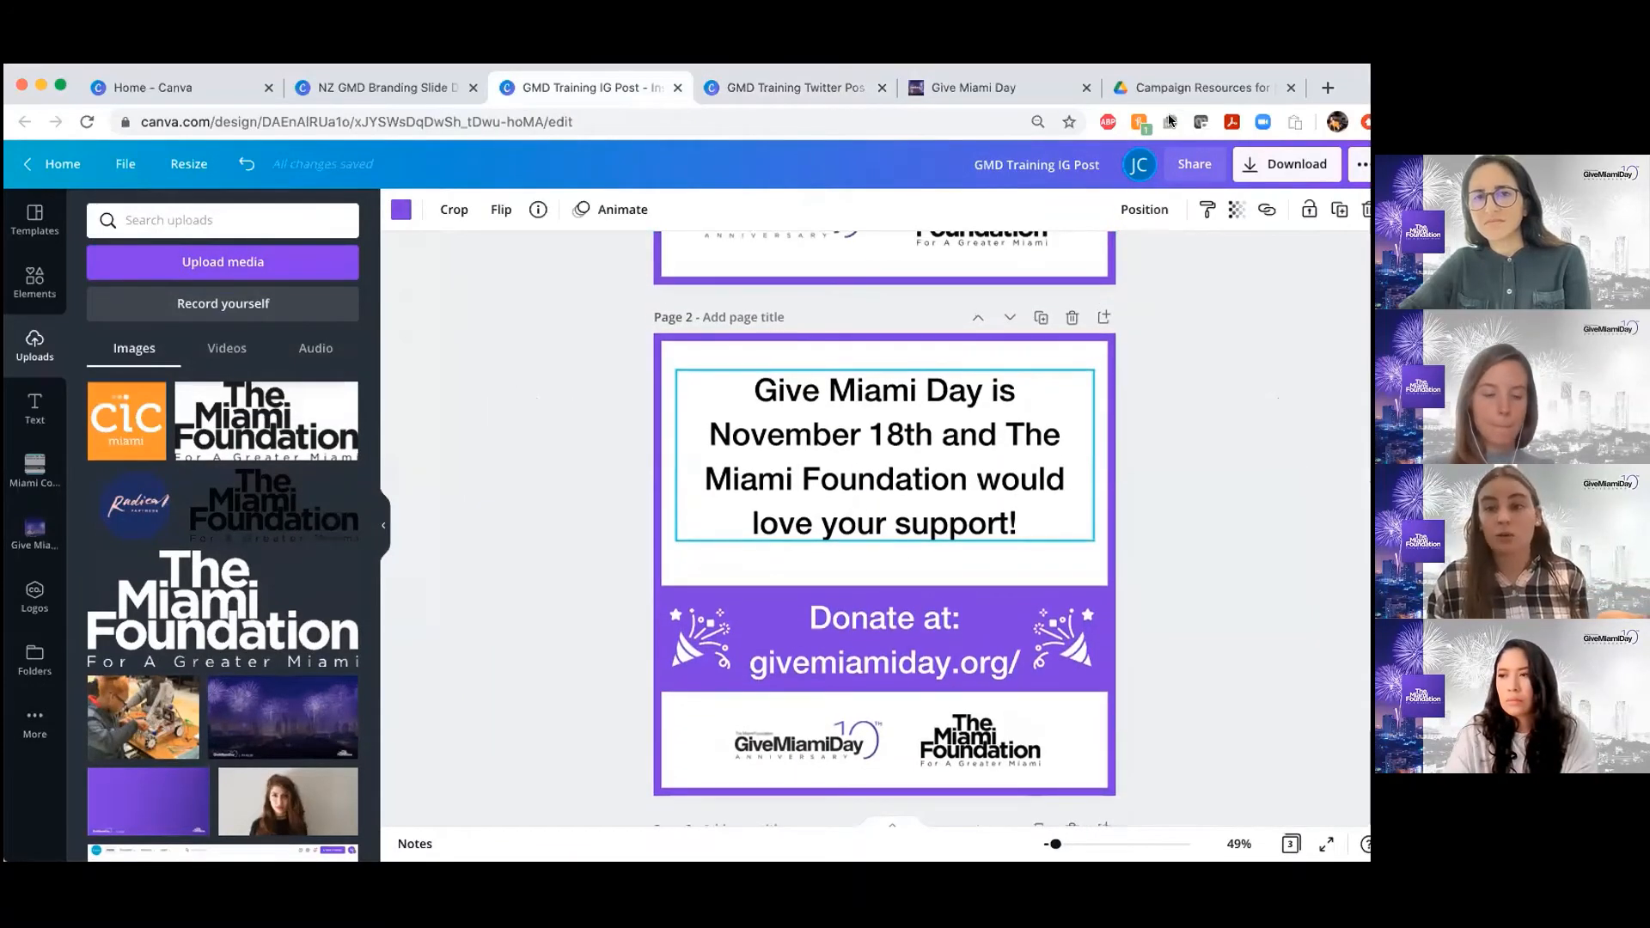
# Review the page selection options in the Instagram post's download settings, and close them without downloading
pyautogui.click(1272, 166)
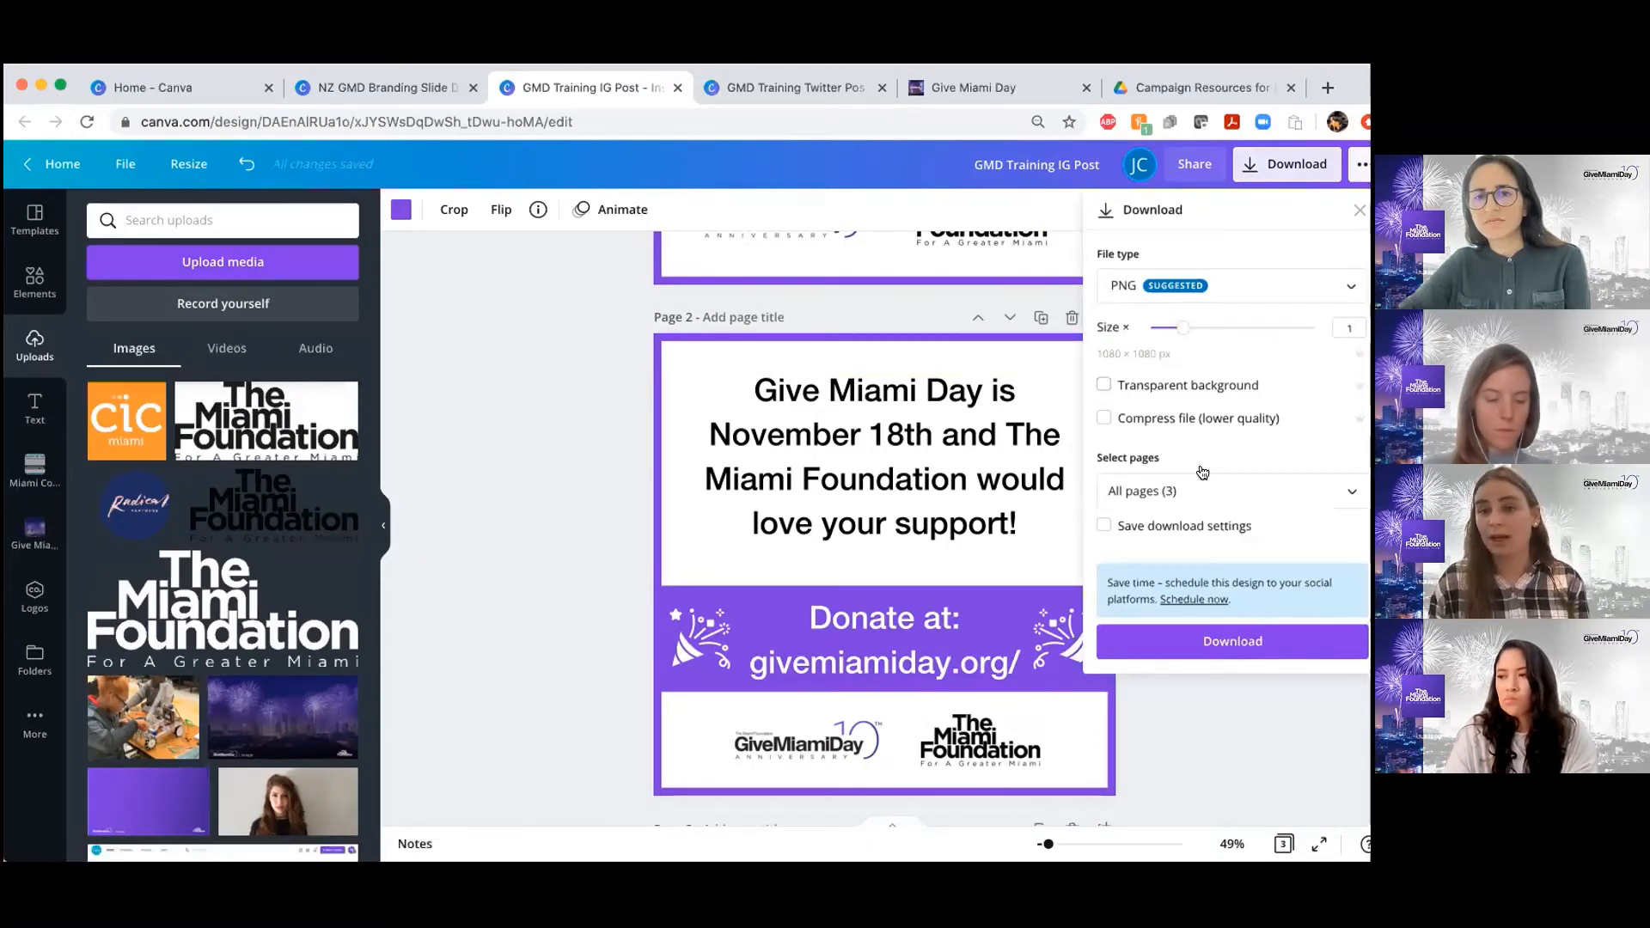
pyautogui.click(1350, 498)
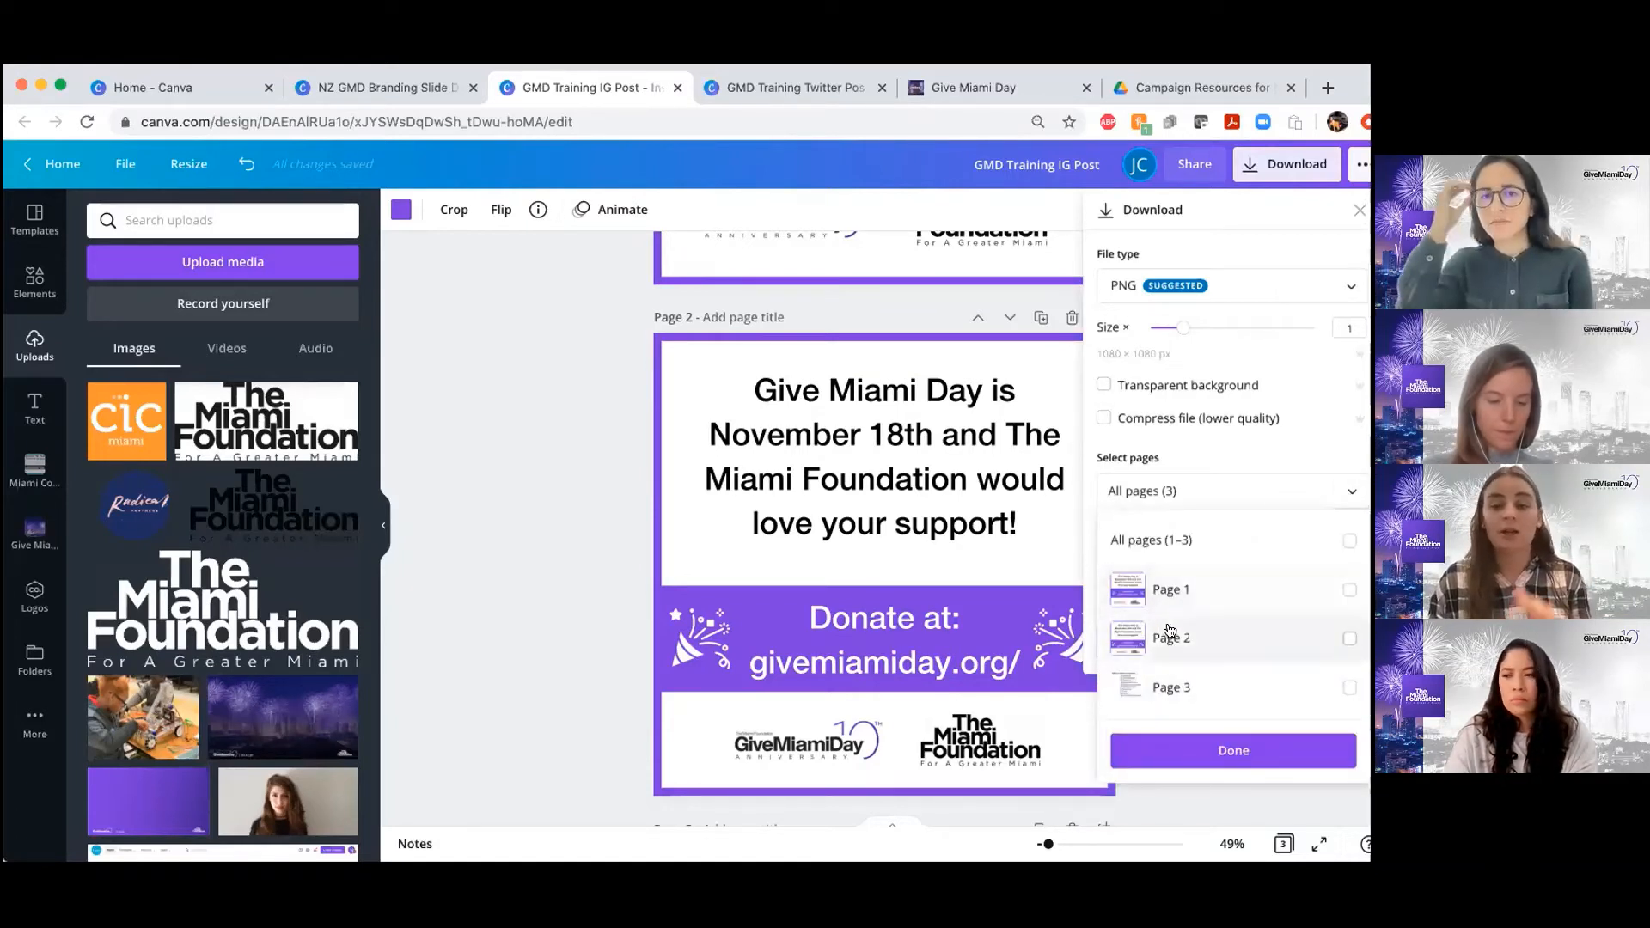
pyautogui.click(608, 620)
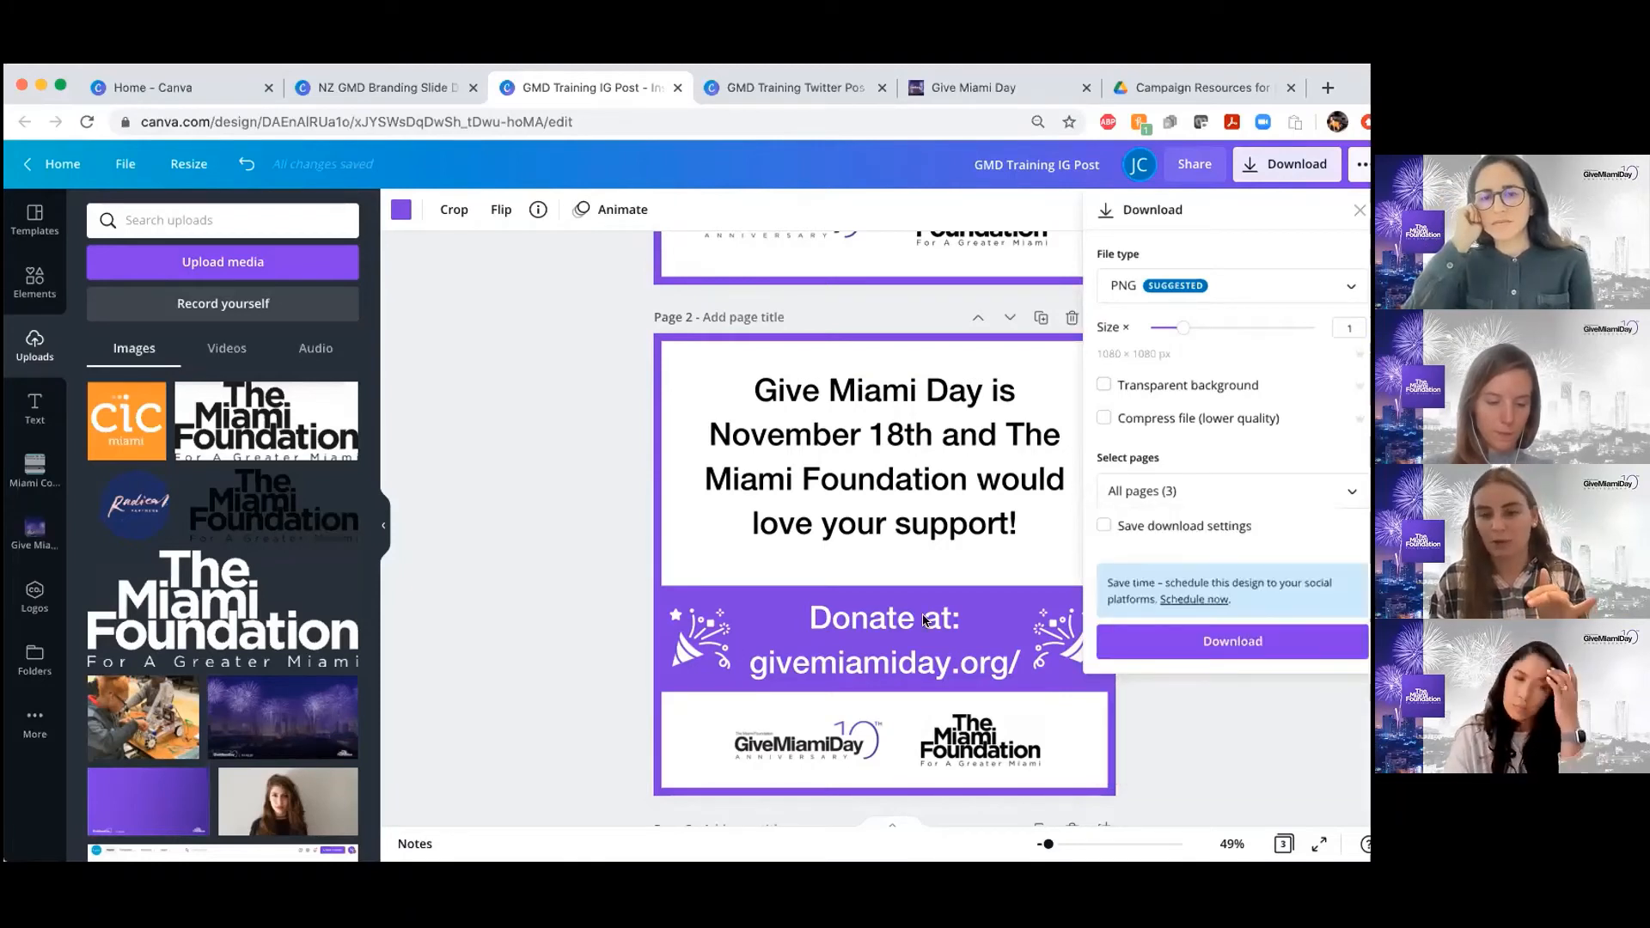
pyautogui.click(1186, 489)
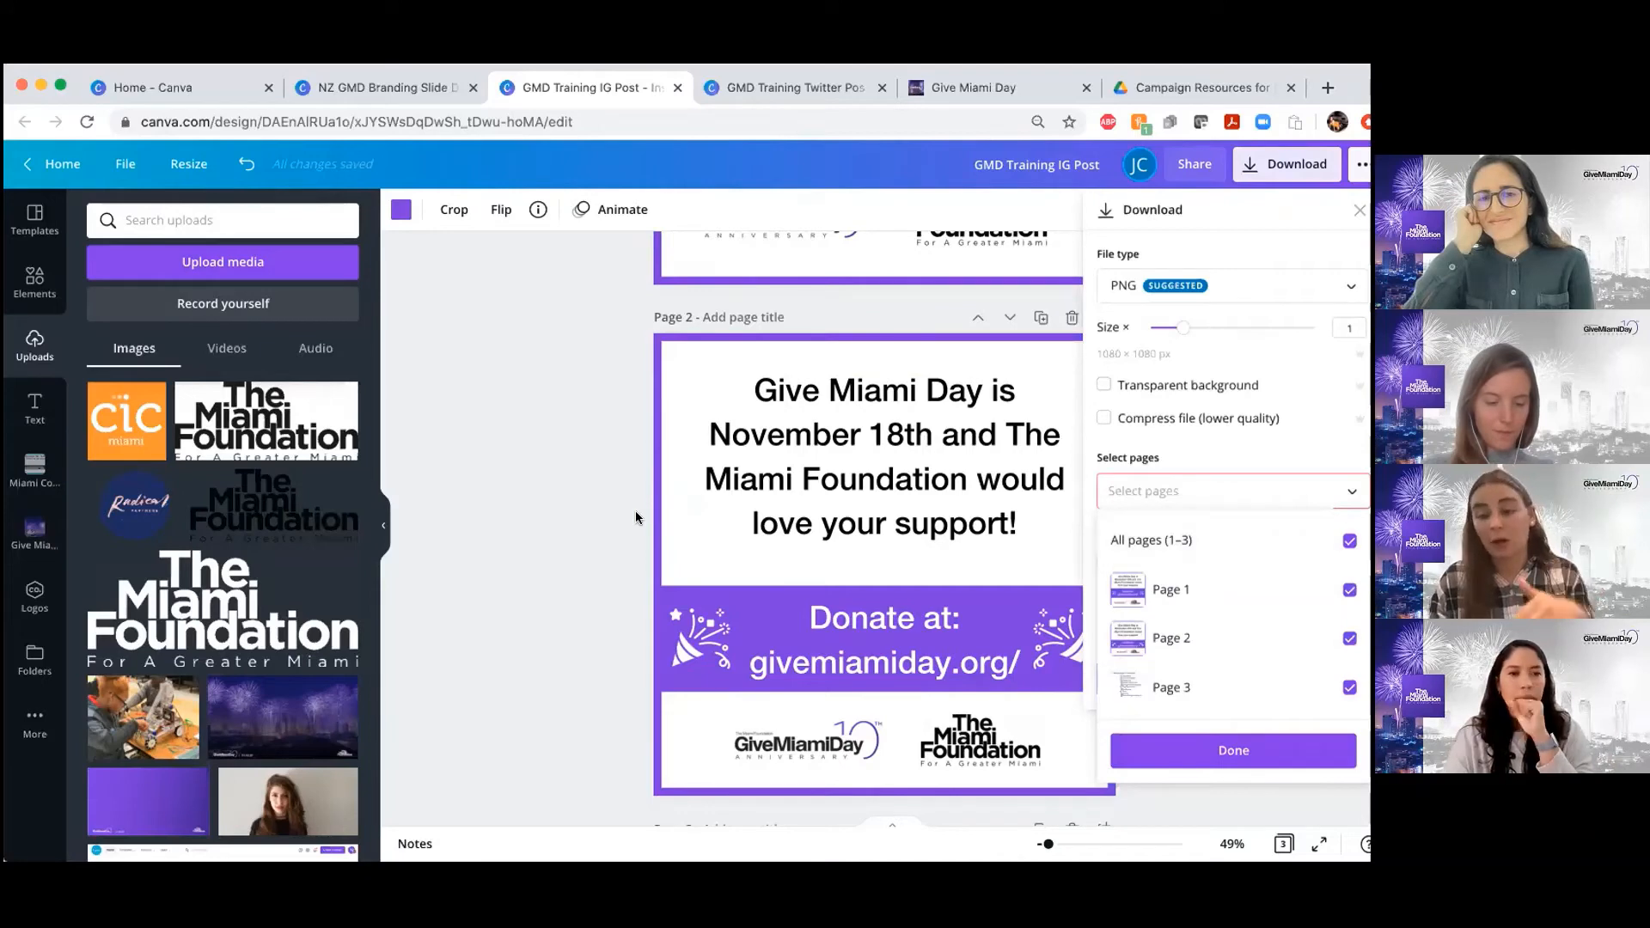
pyautogui.click(588, 525)
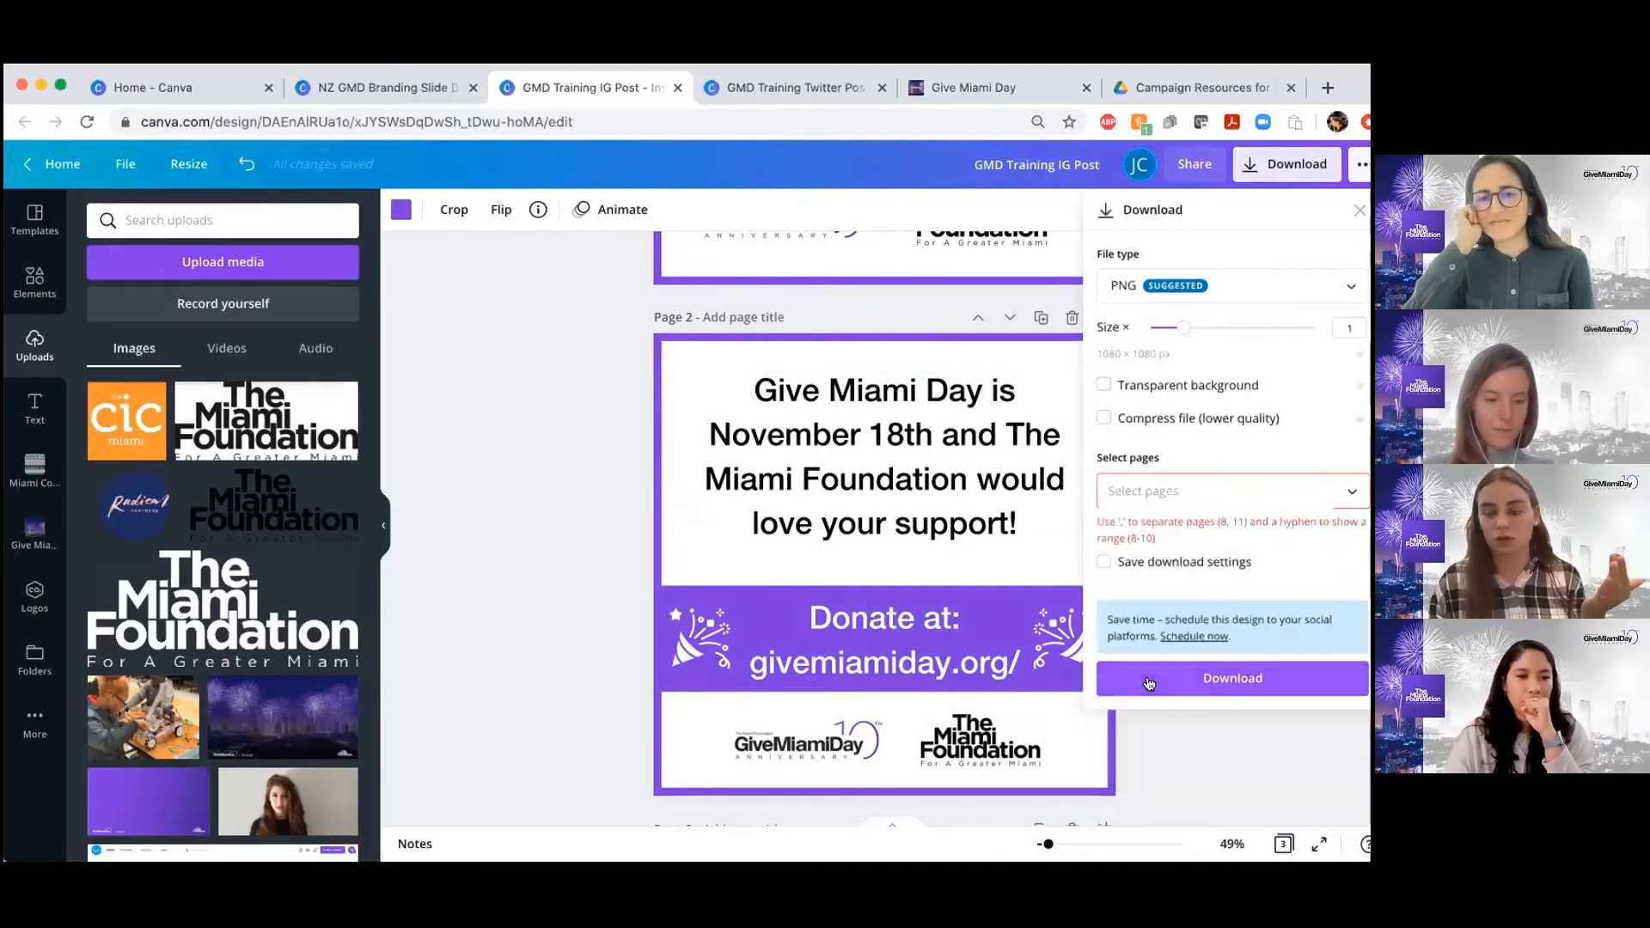
pyautogui.click(1174, 753)
pyautogui.scroll(-2, 894, 581)
pyautogui.scroll(5, 894, 581)
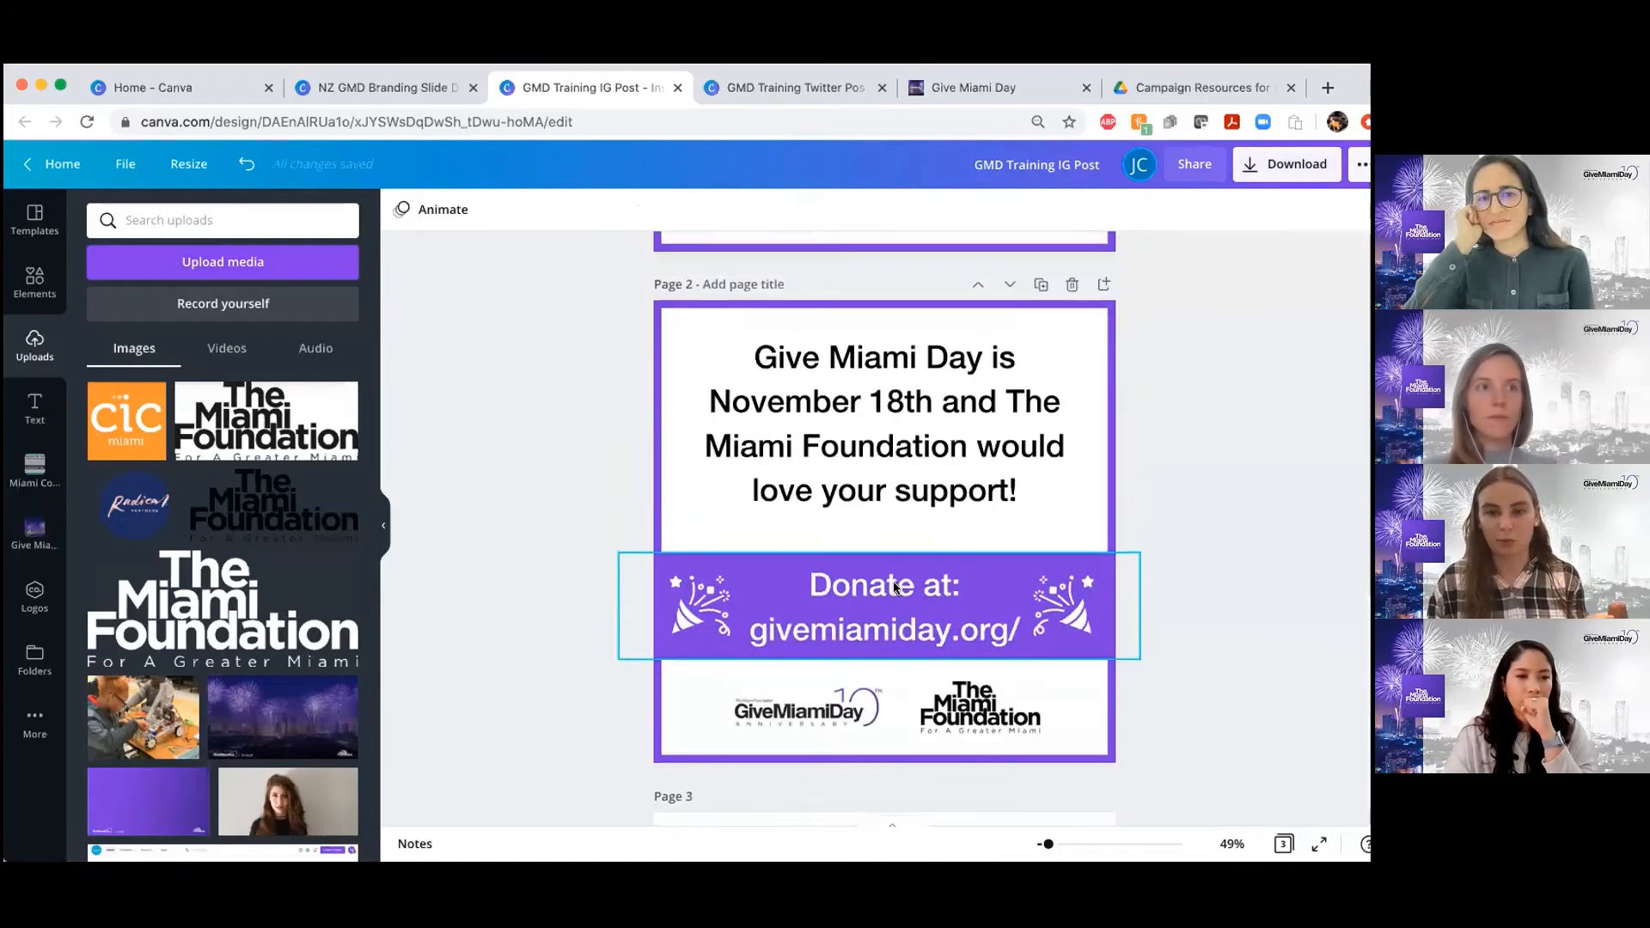
# Return to the GMD Training Twitter Post design, select the robotics photo on page 2, and compare it with the page 1 example
pyautogui.click(750, 84)
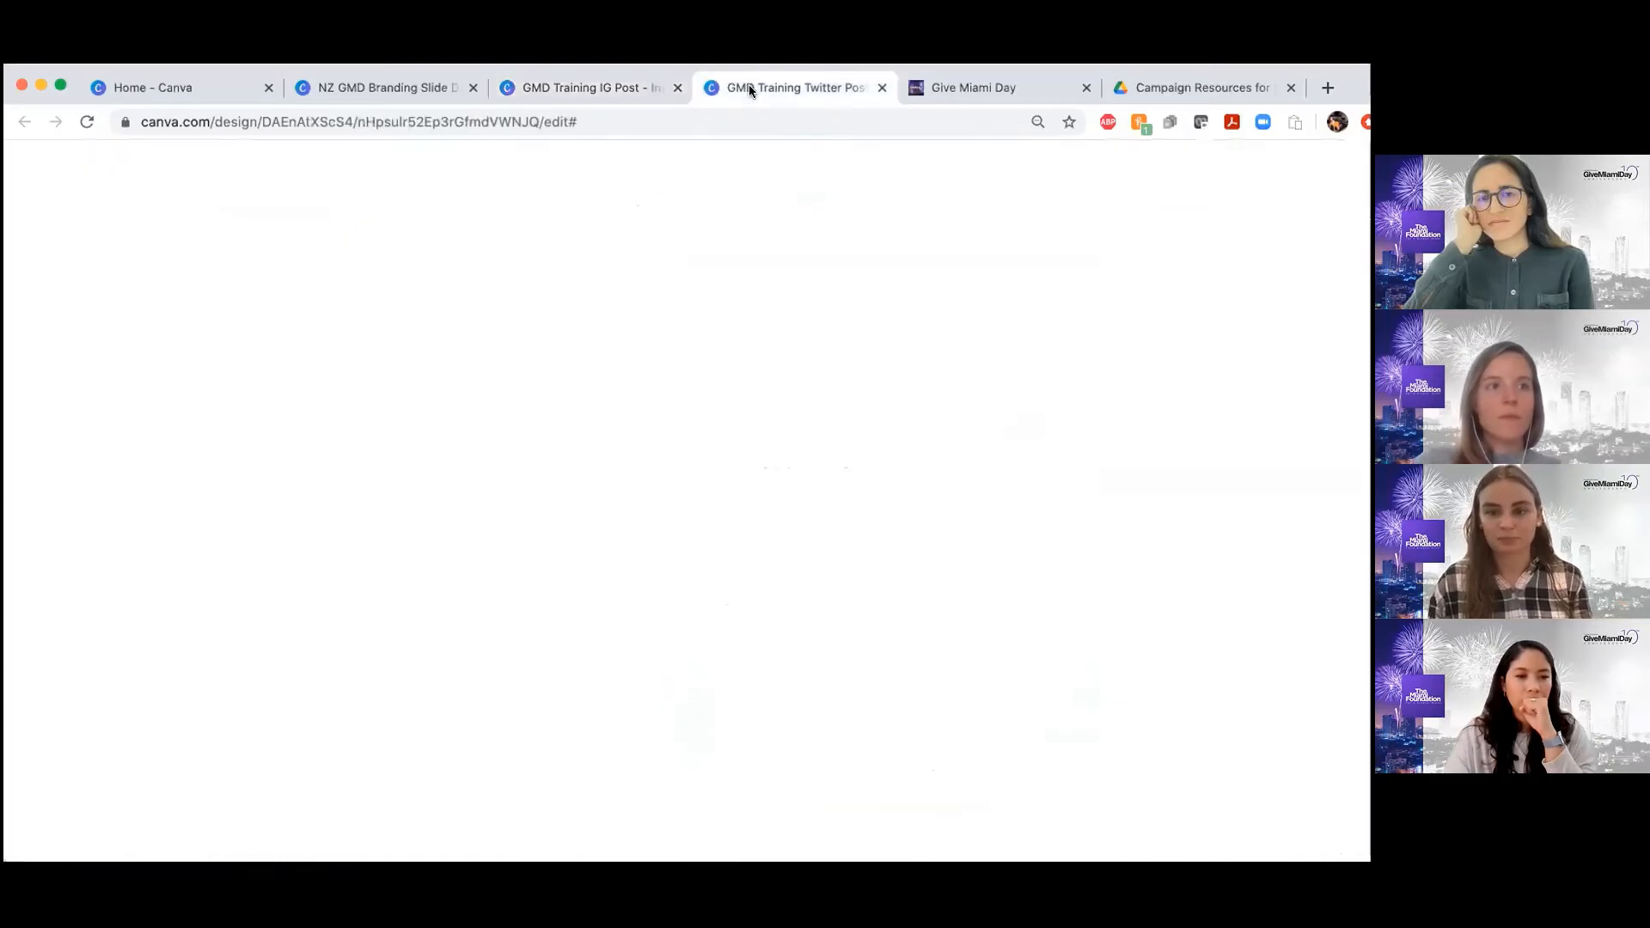
pyautogui.scroll(-2, 776, 619)
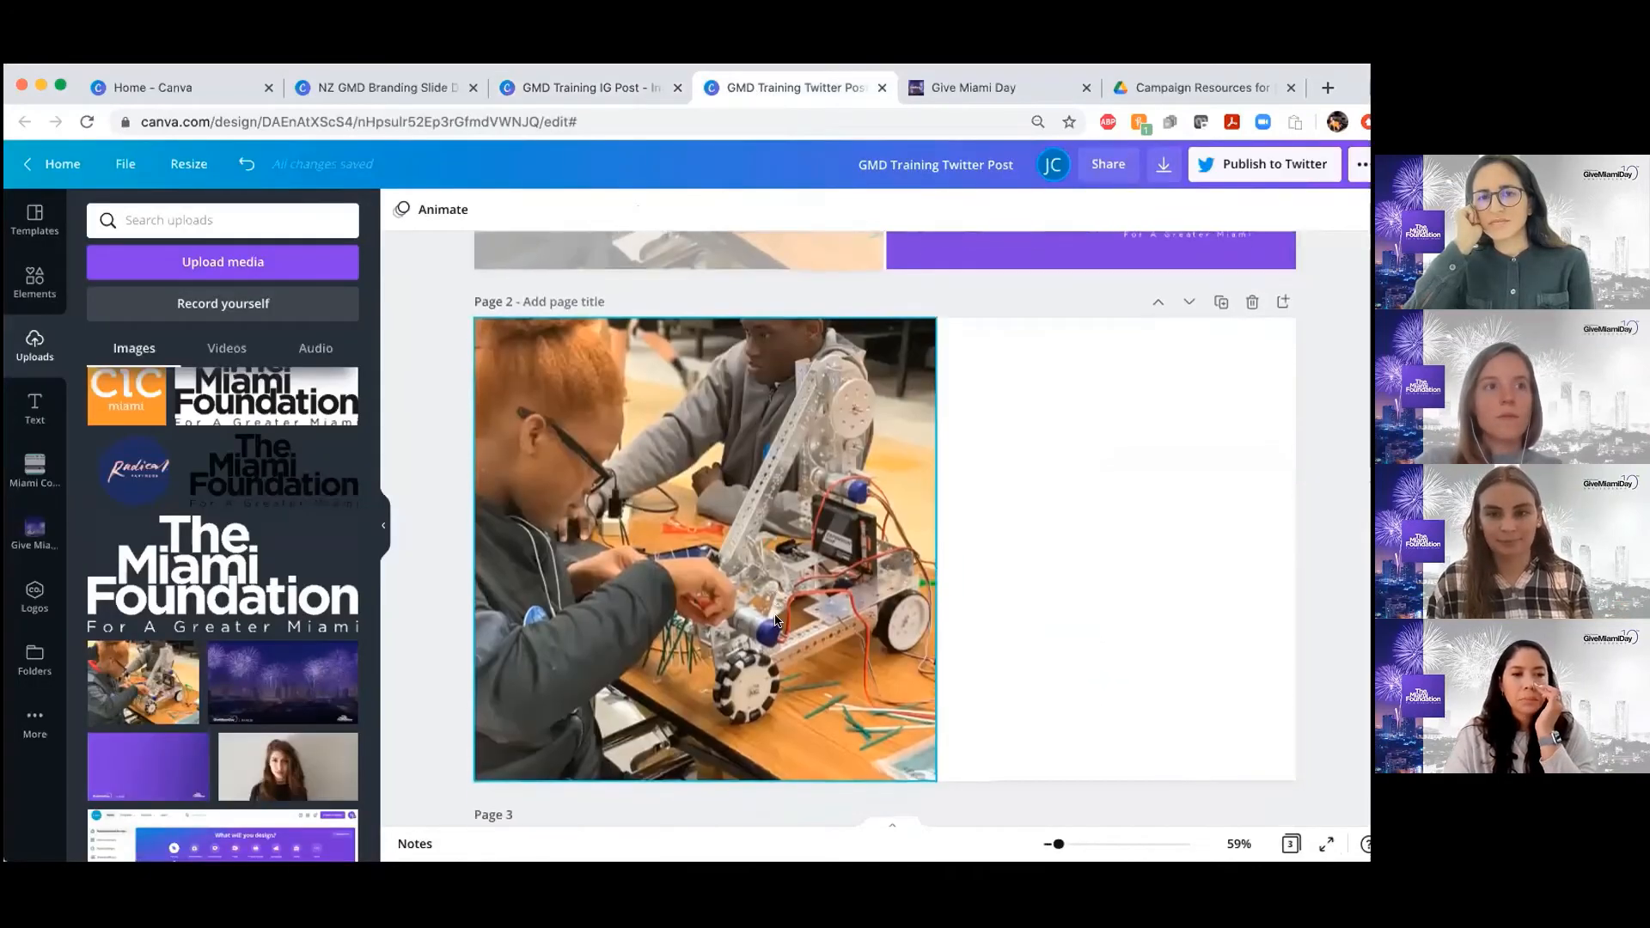
pyautogui.scroll(3, 775, 619)
pyautogui.click(776, 614)
pyautogui.scroll(-3, 775, 614)
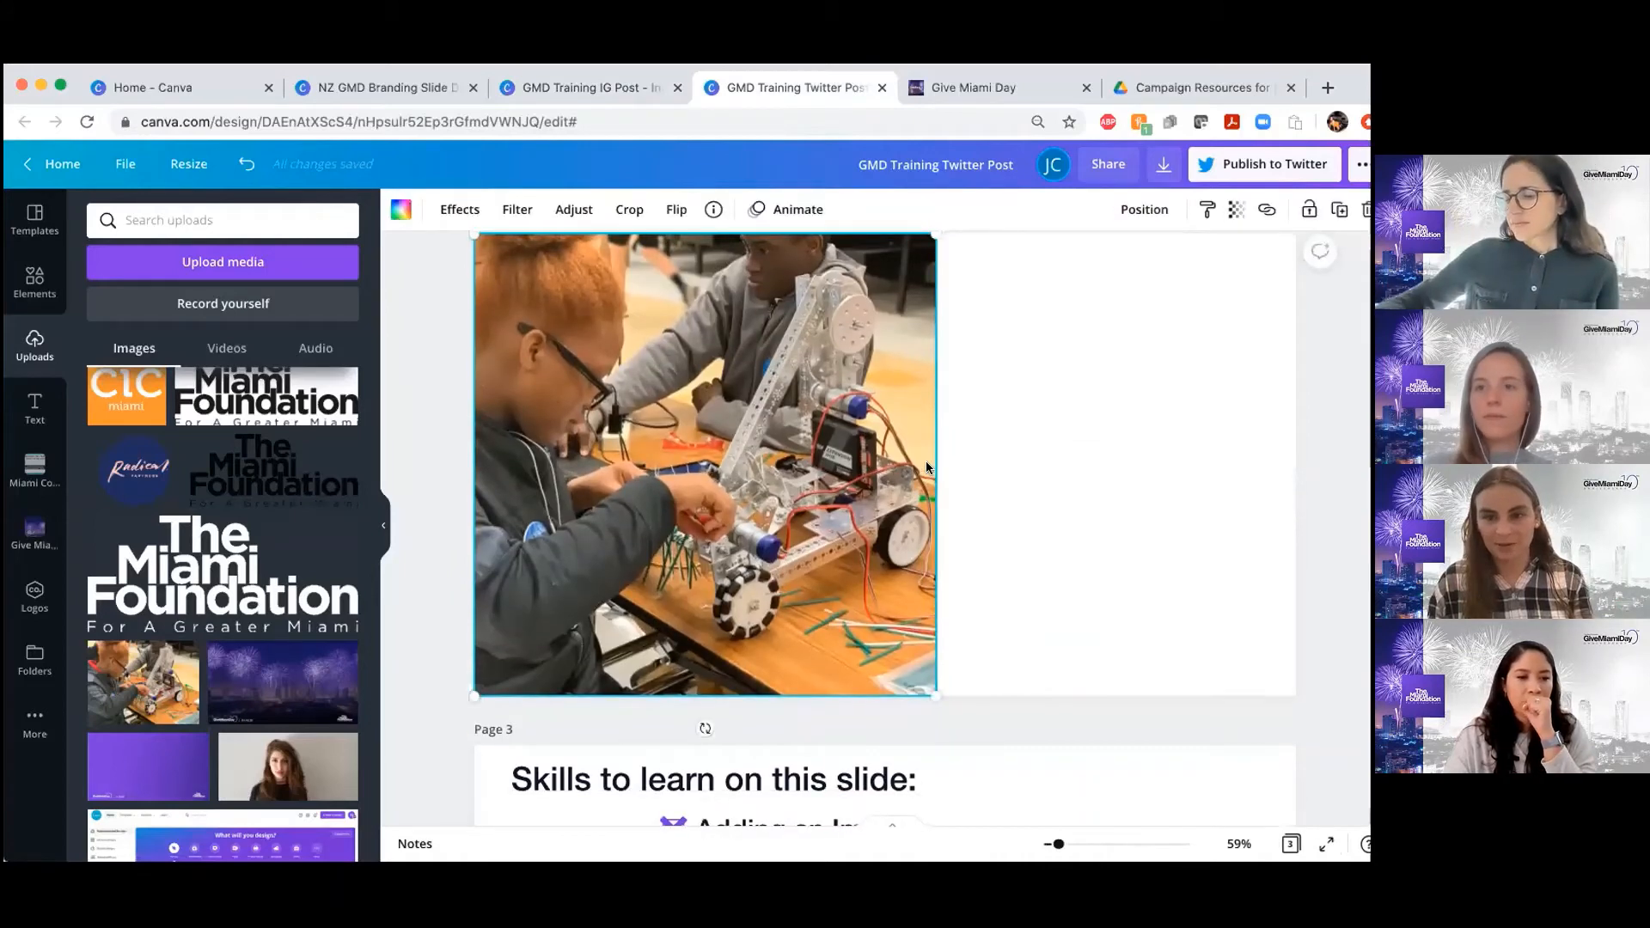
pyautogui.scroll(2, 926, 461)
pyautogui.scroll(3, 817, 487)
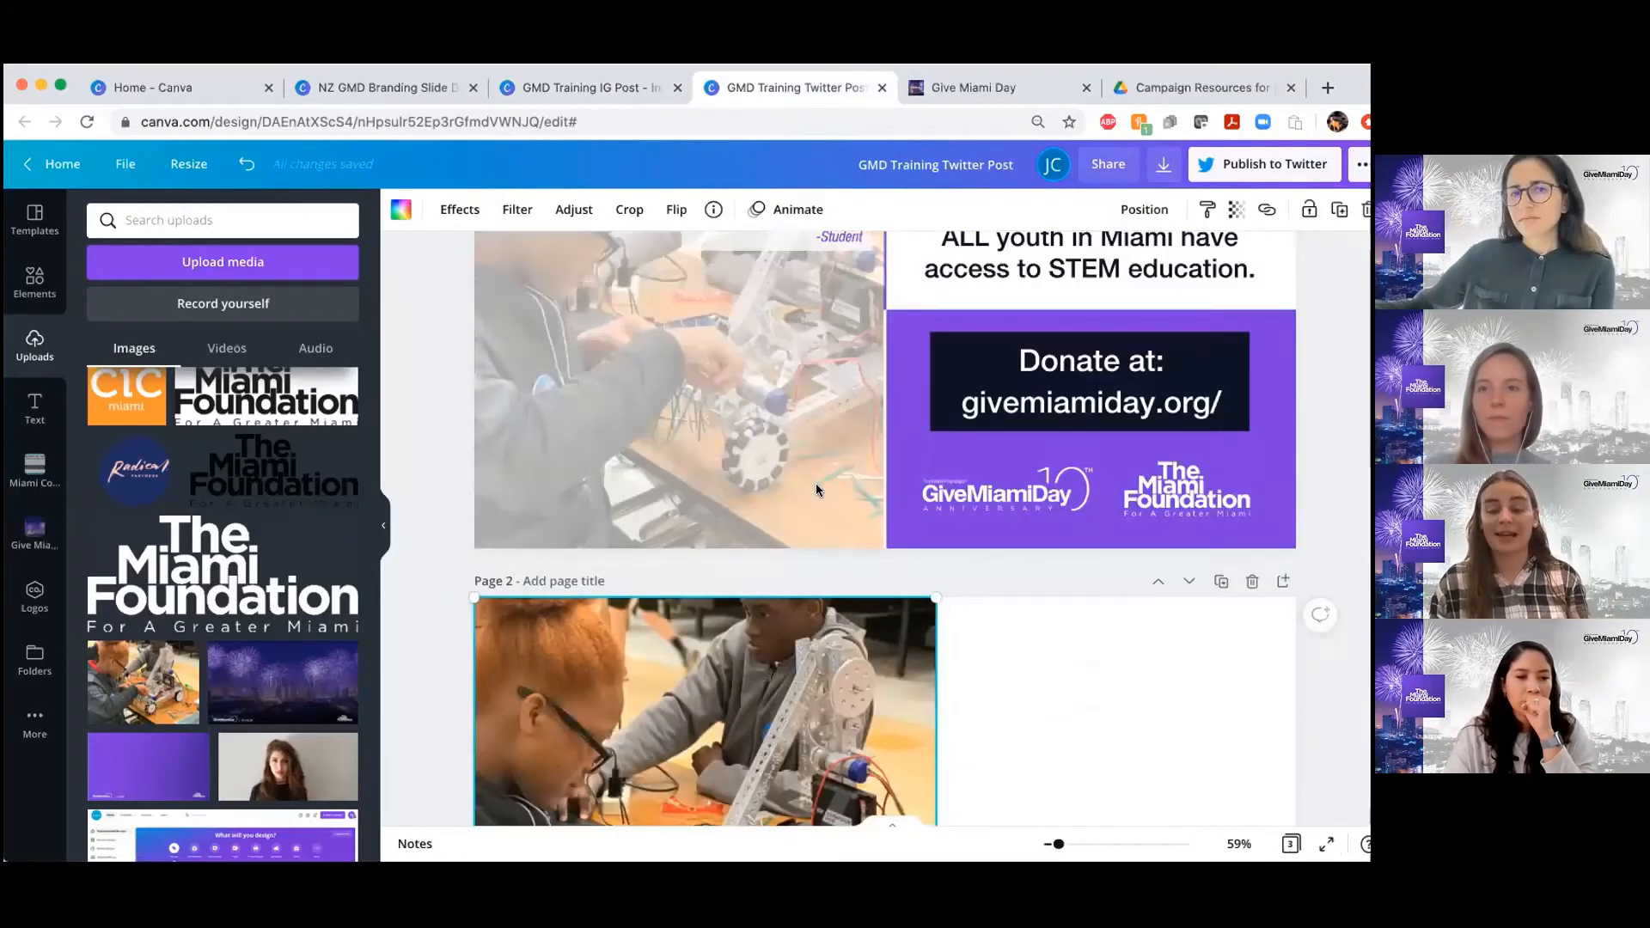
pyautogui.scroll(-4, 817, 483)
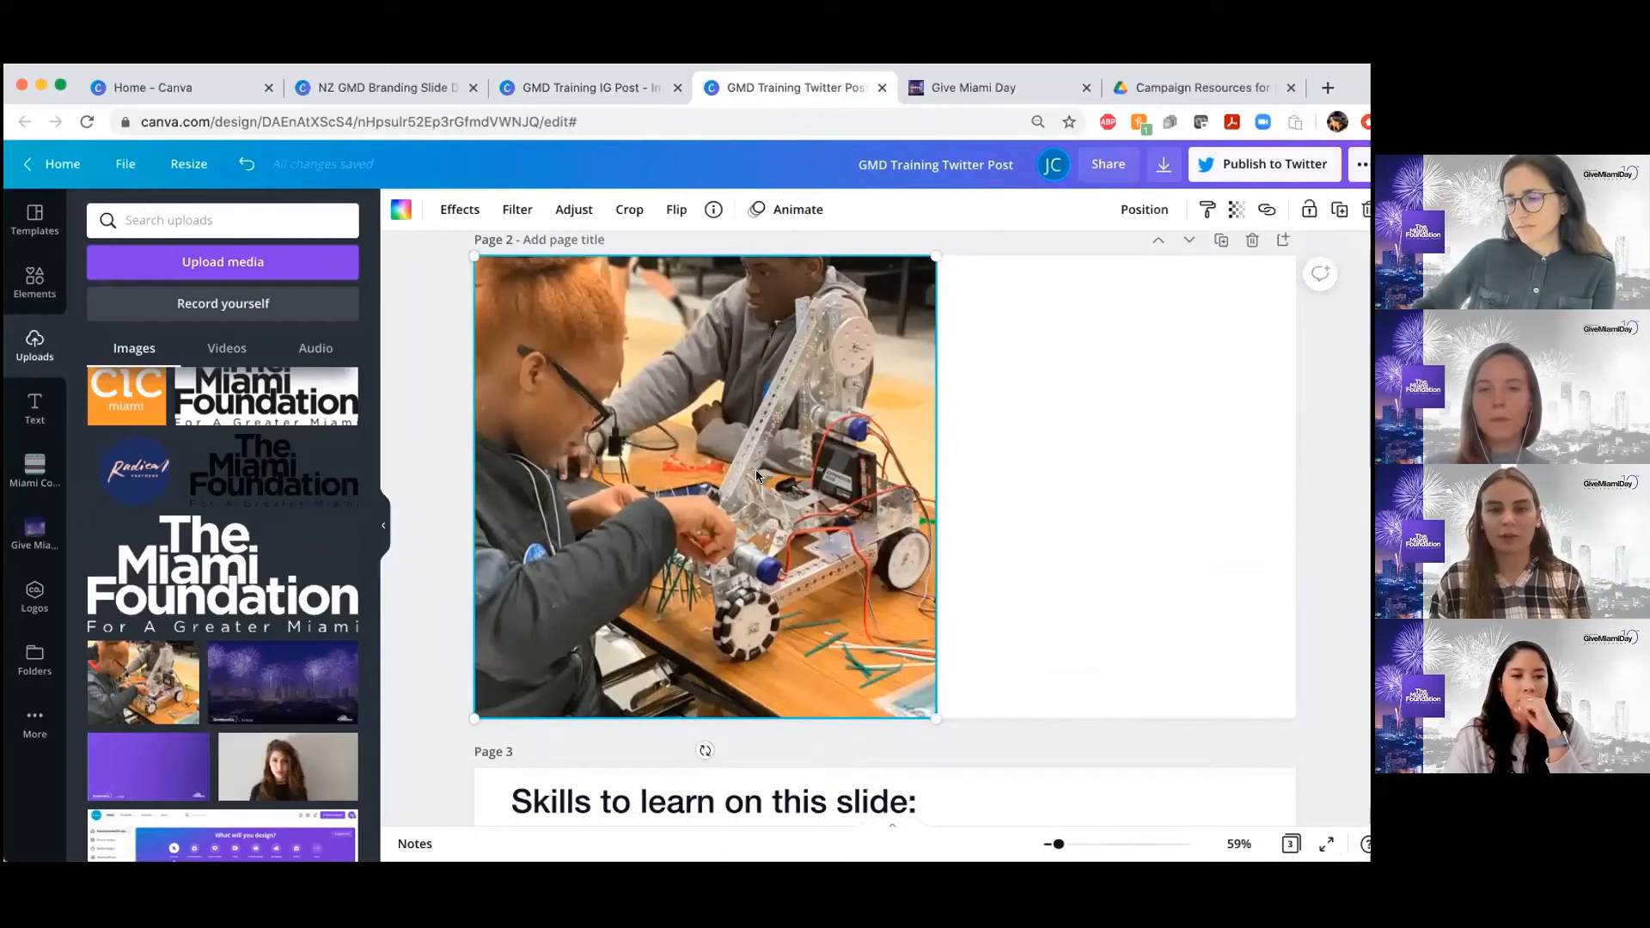
# Shift the framed robotics photo partly past page 2's left edge, and open and leave its crop mode
pyautogui.moveTo(756, 470); pyautogui.dragTo(743, 475)
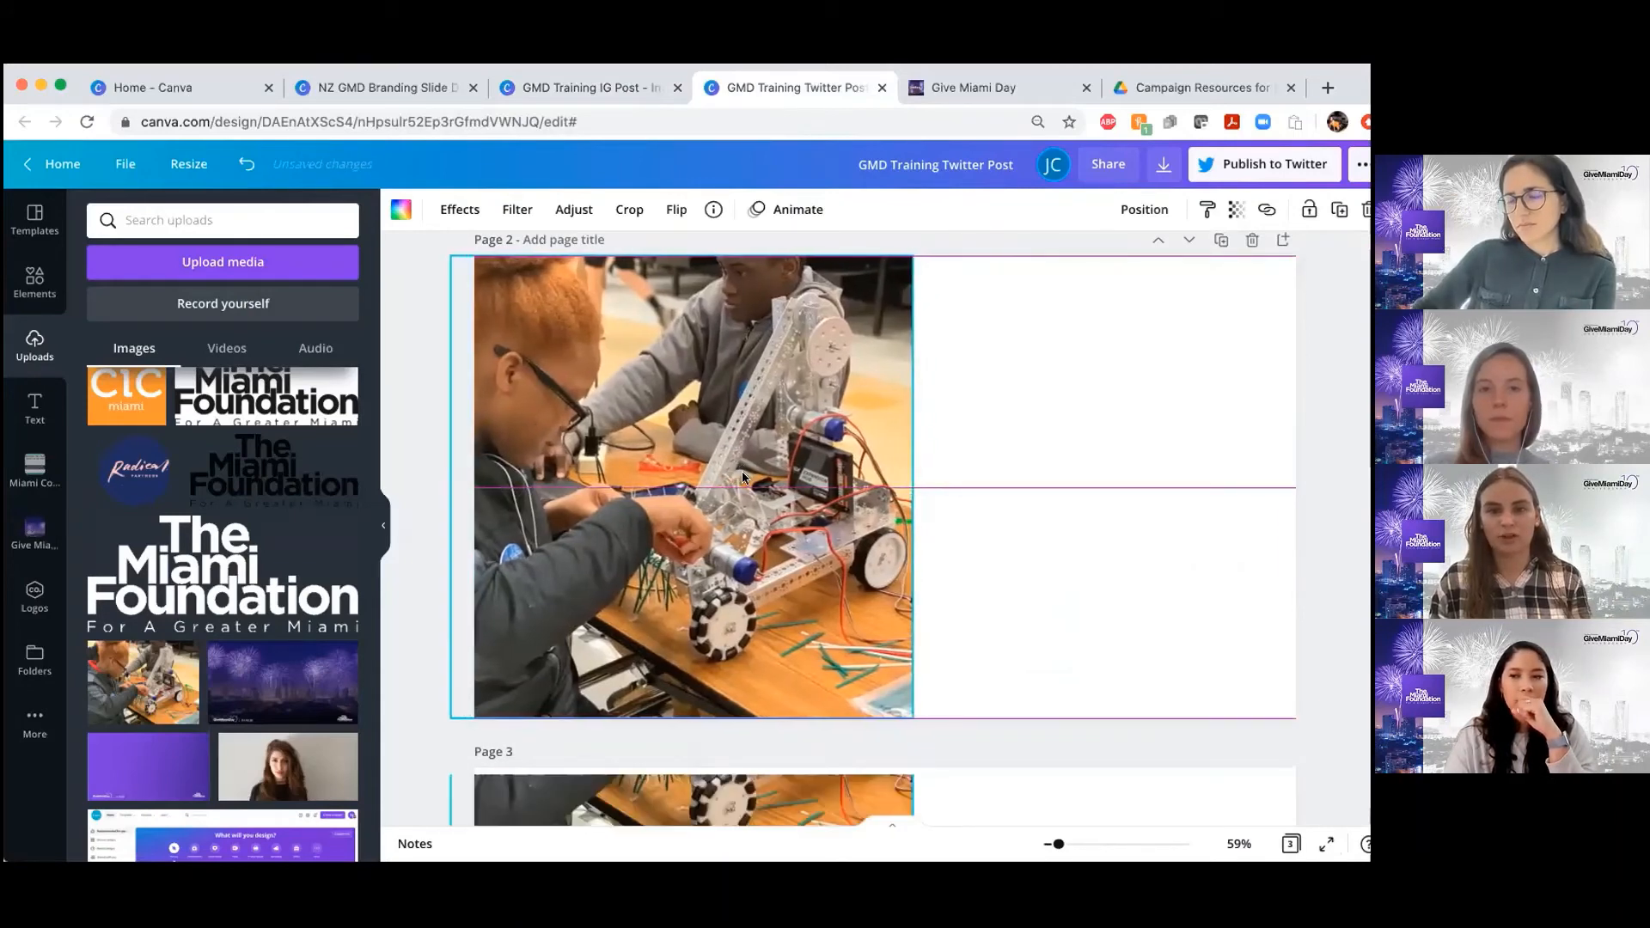
pyautogui.scroll(3, 983, 425)
pyautogui.scroll(-1, 983, 424)
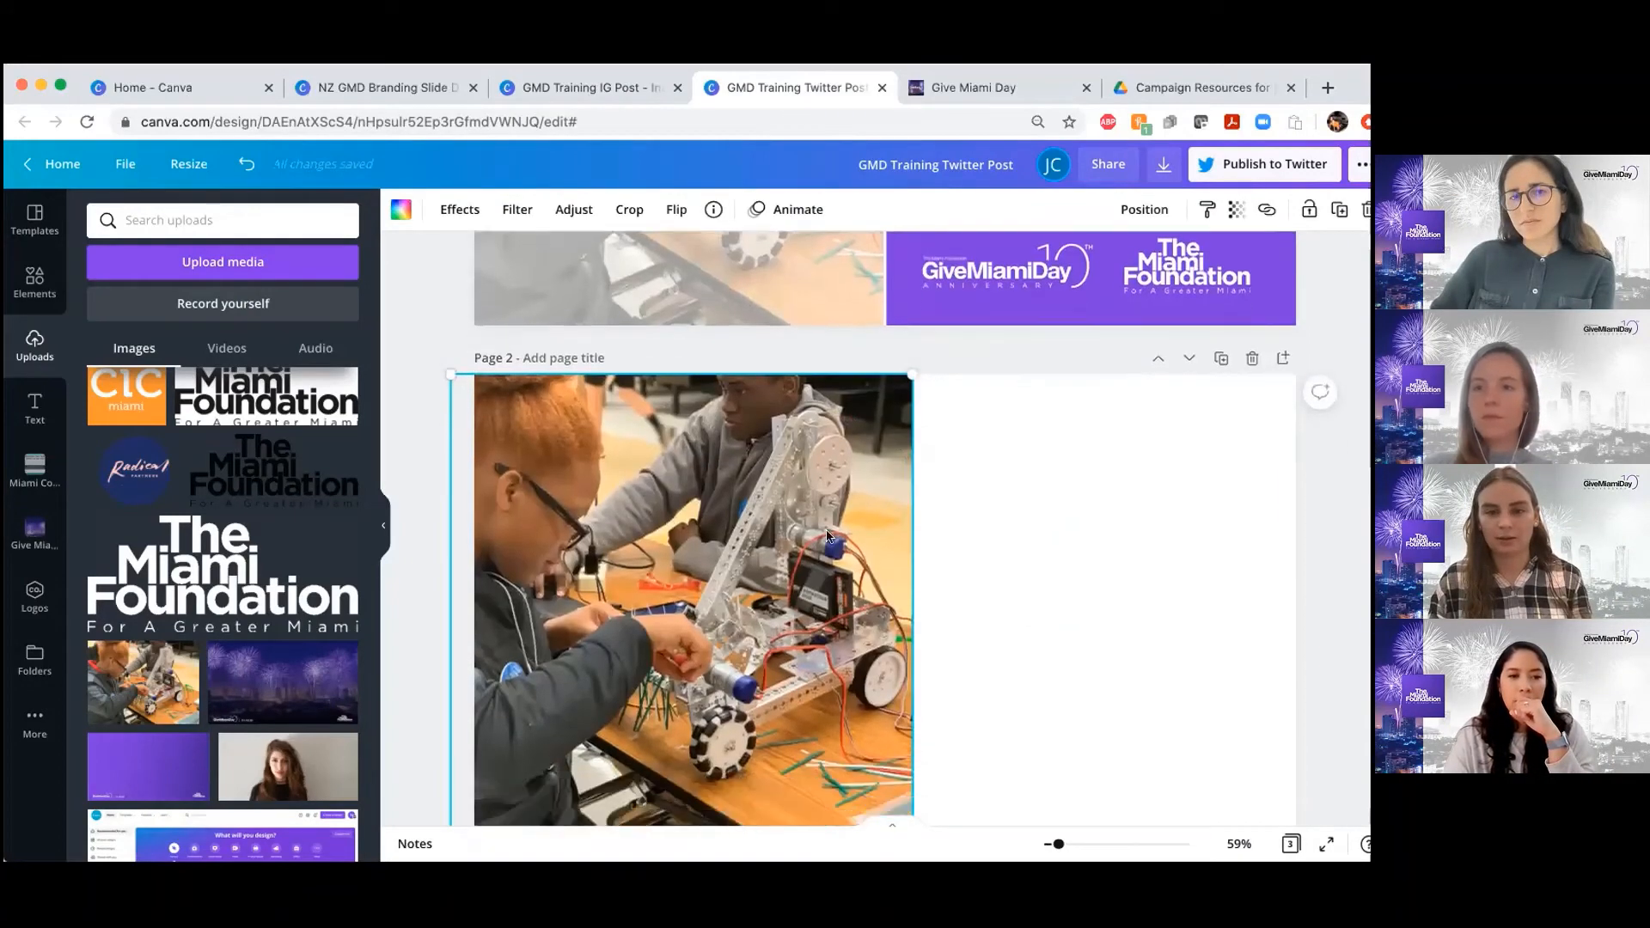
pyautogui.click(629, 210)
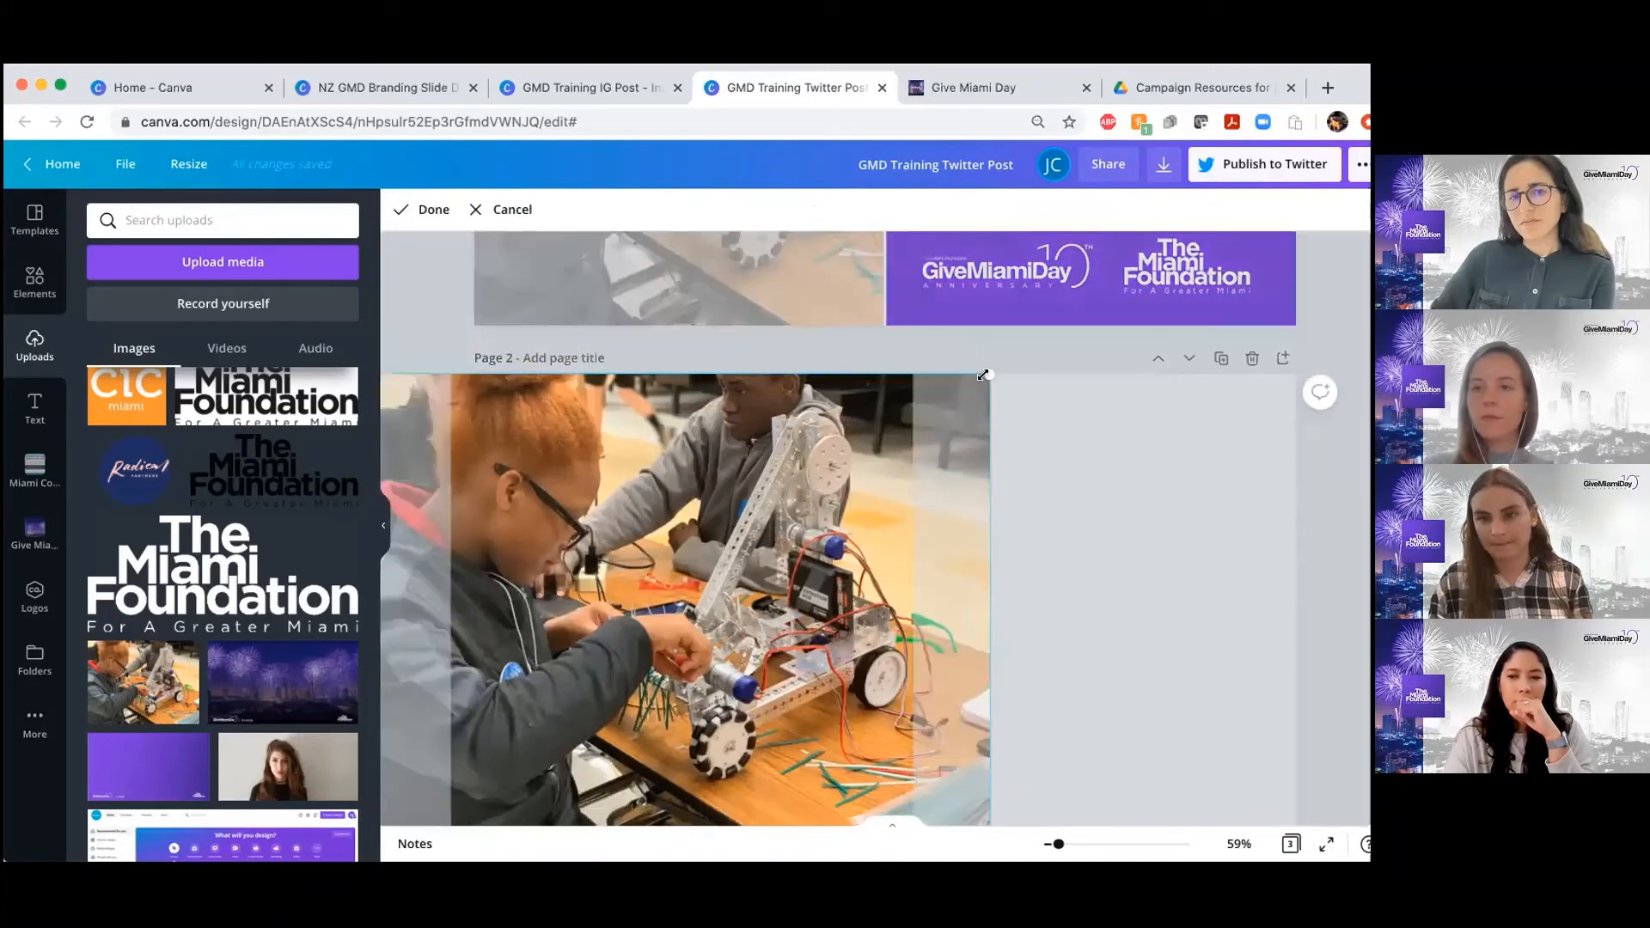
pyautogui.click(1014, 505)
pyautogui.scroll(-2, 1014, 505)
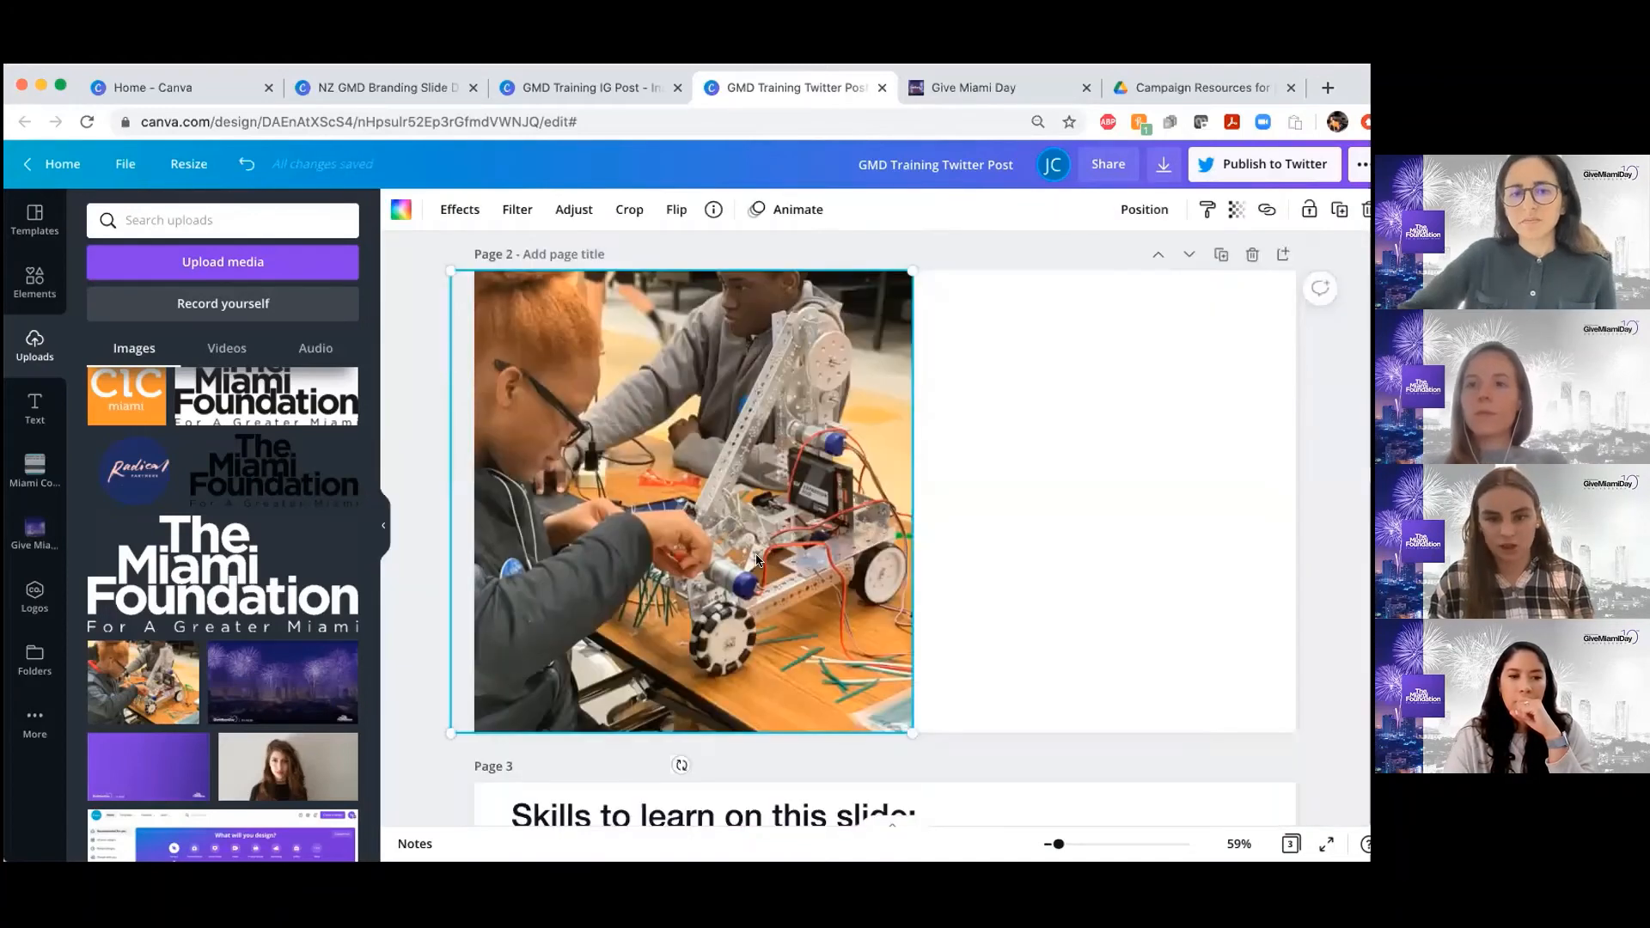
# Remove the framed photo and its empty frame from page 2, and add the uploaded robotics photo without a frame
pyautogui.press('Delete')
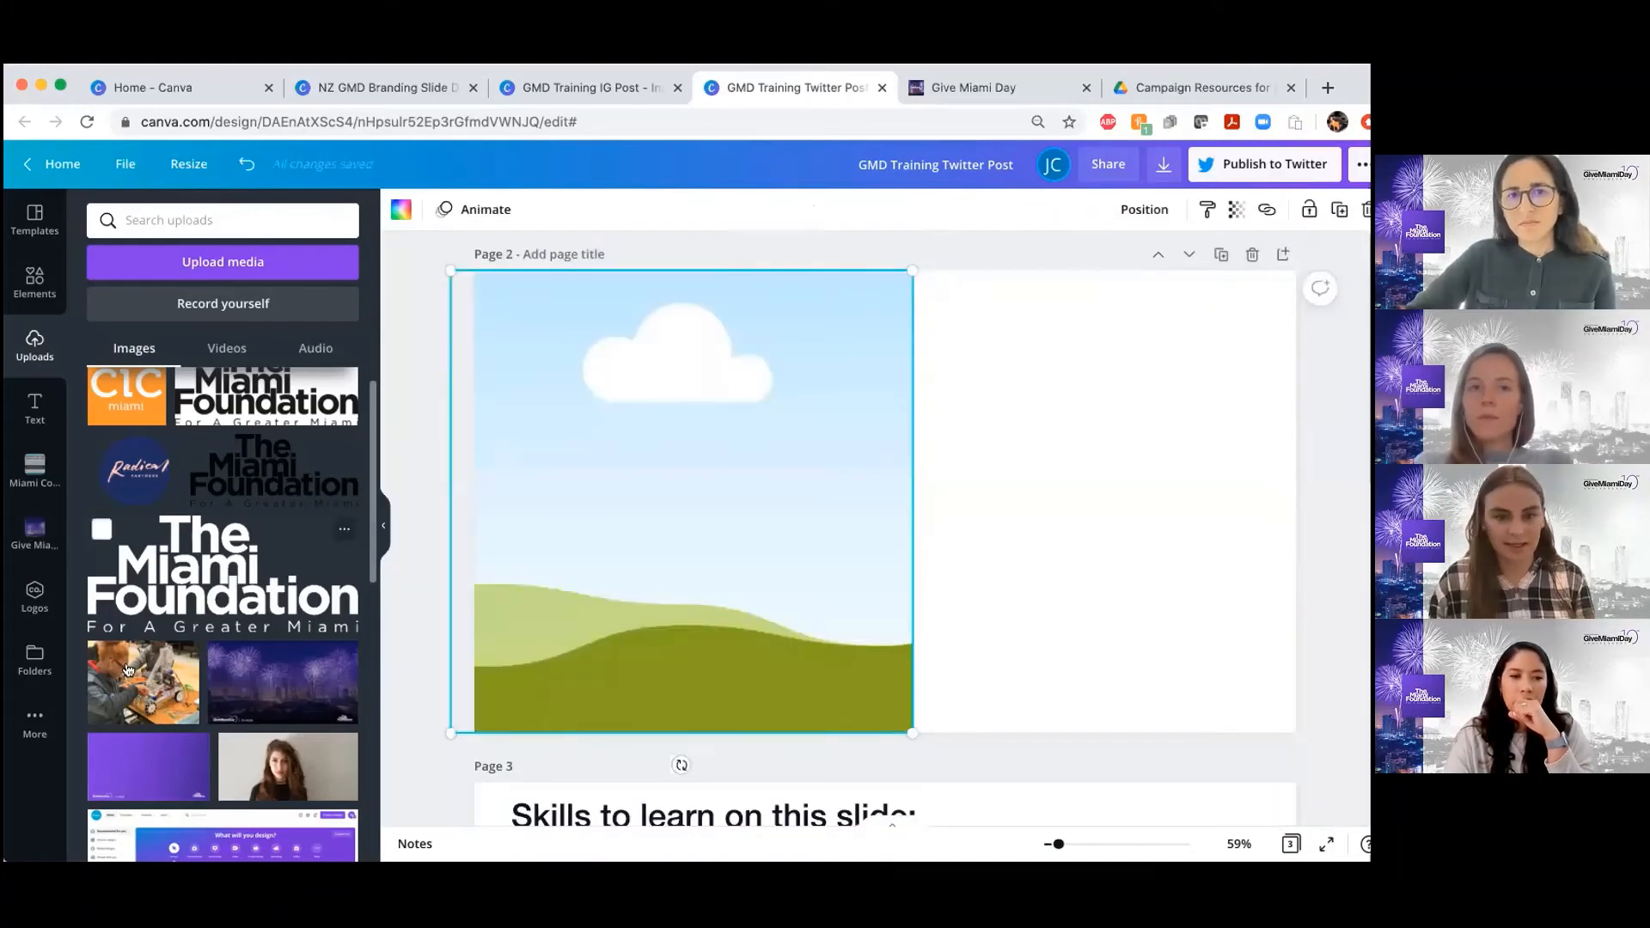
pyautogui.click(126, 669)
pyautogui.click(479, 472)
pyautogui.press('Delete')
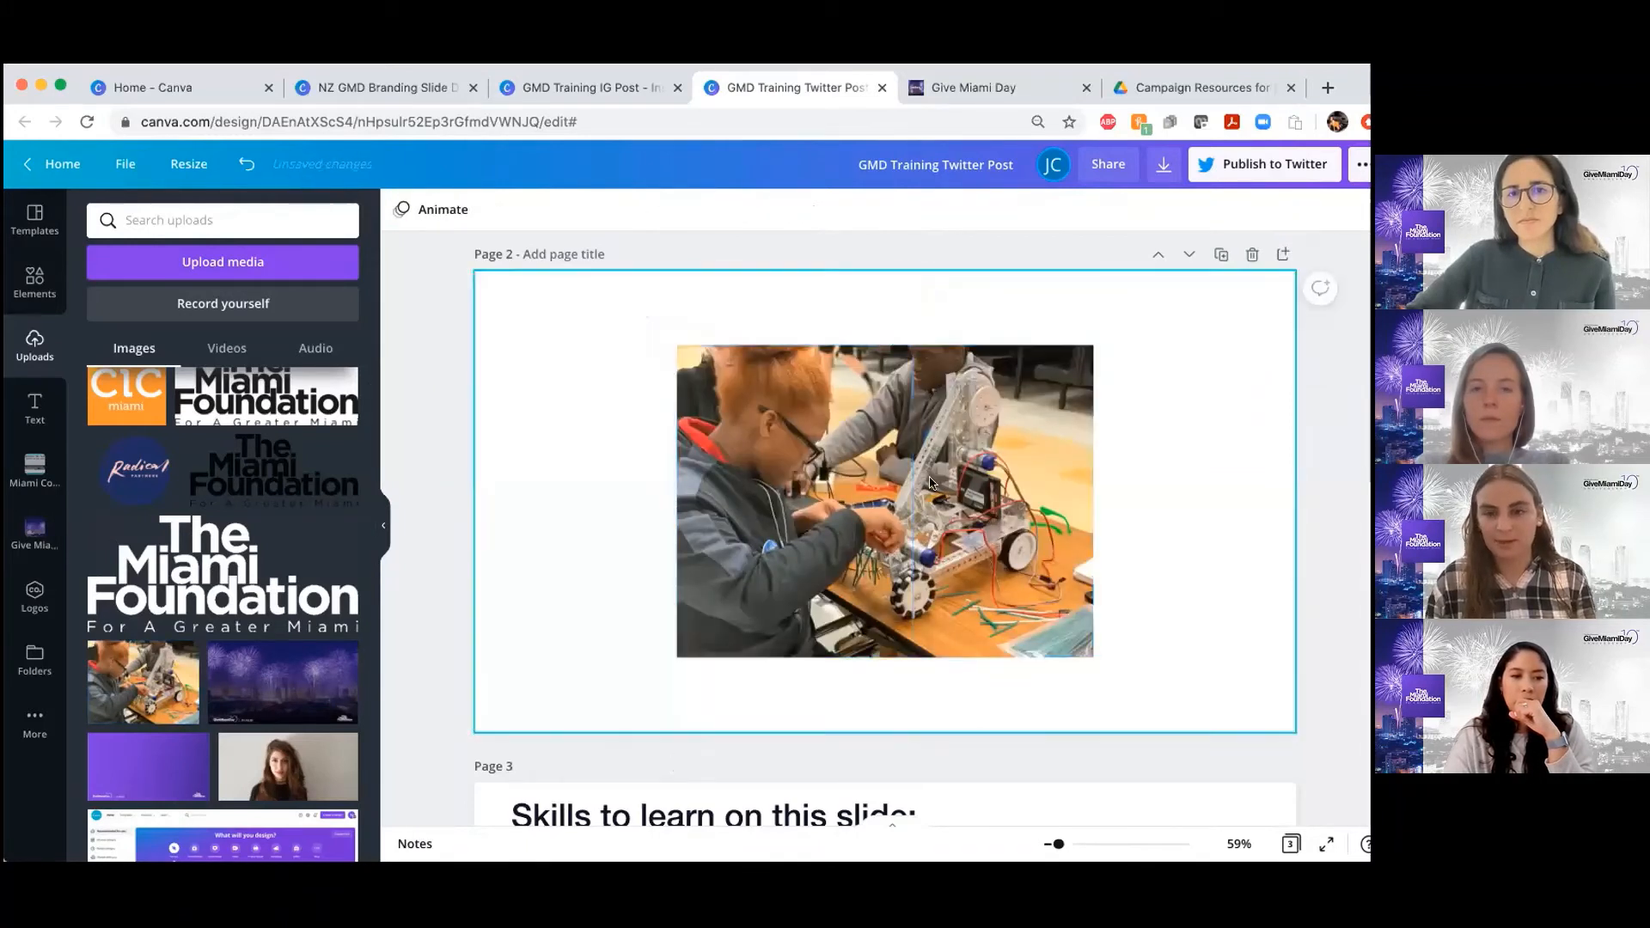
# Move the robotics photo to page 2's left side, enlarge it to the page height, and crop its right side to about 927 × 894
pyautogui.click(931, 483)
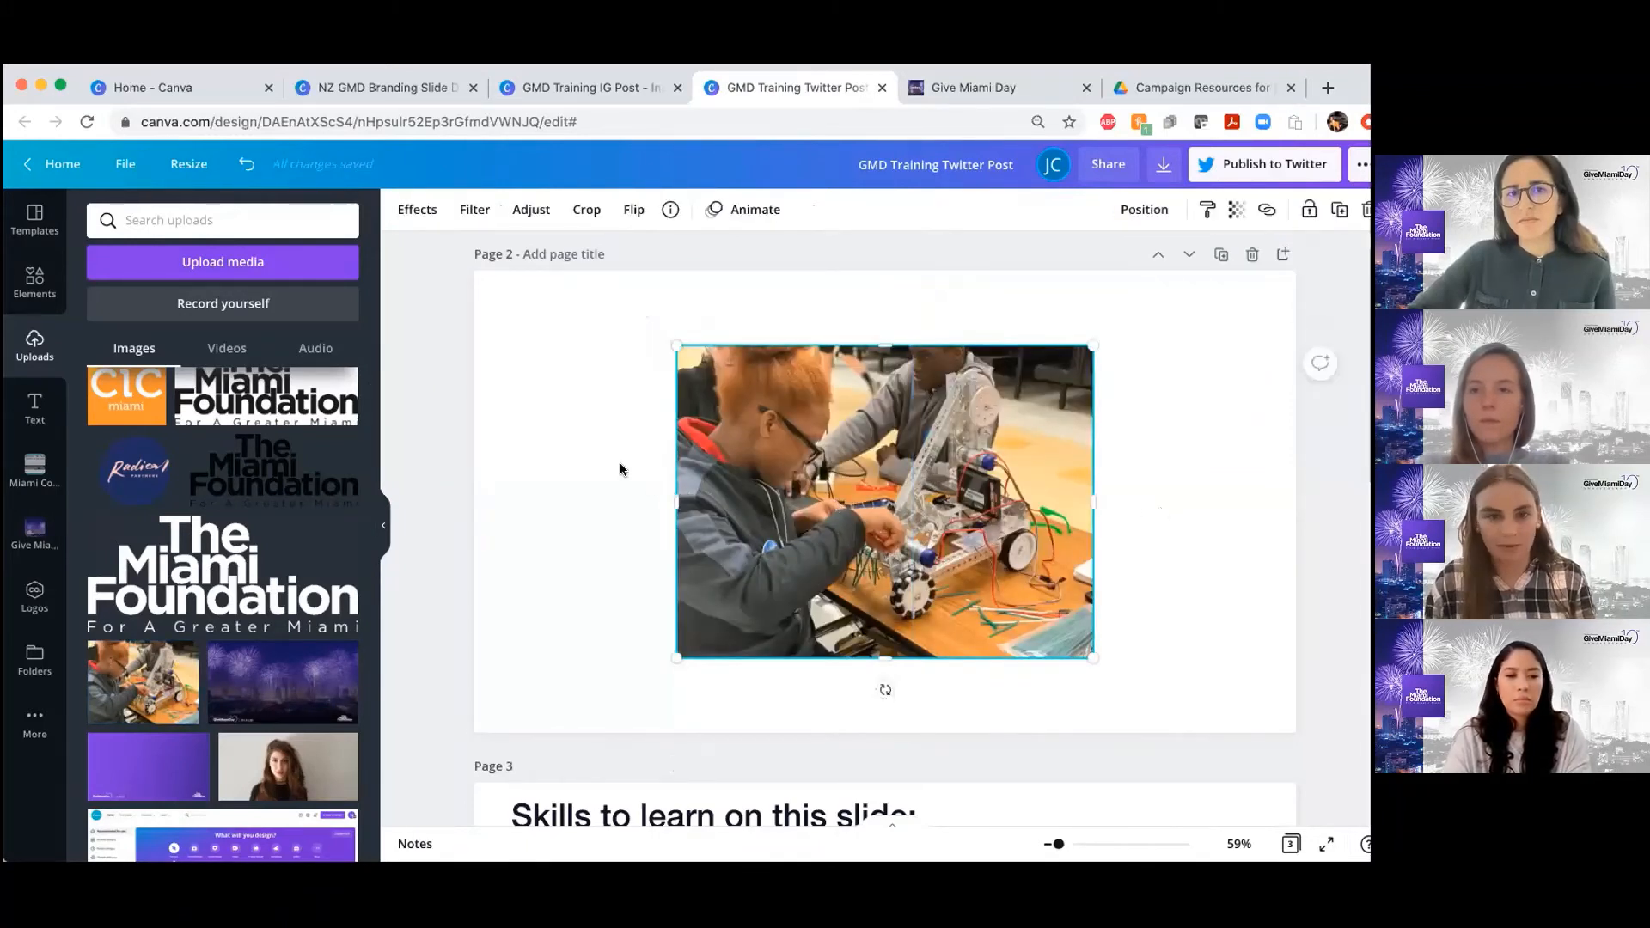
pyautogui.moveTo(593, 440); pyautogui.dragTo(620, 428)
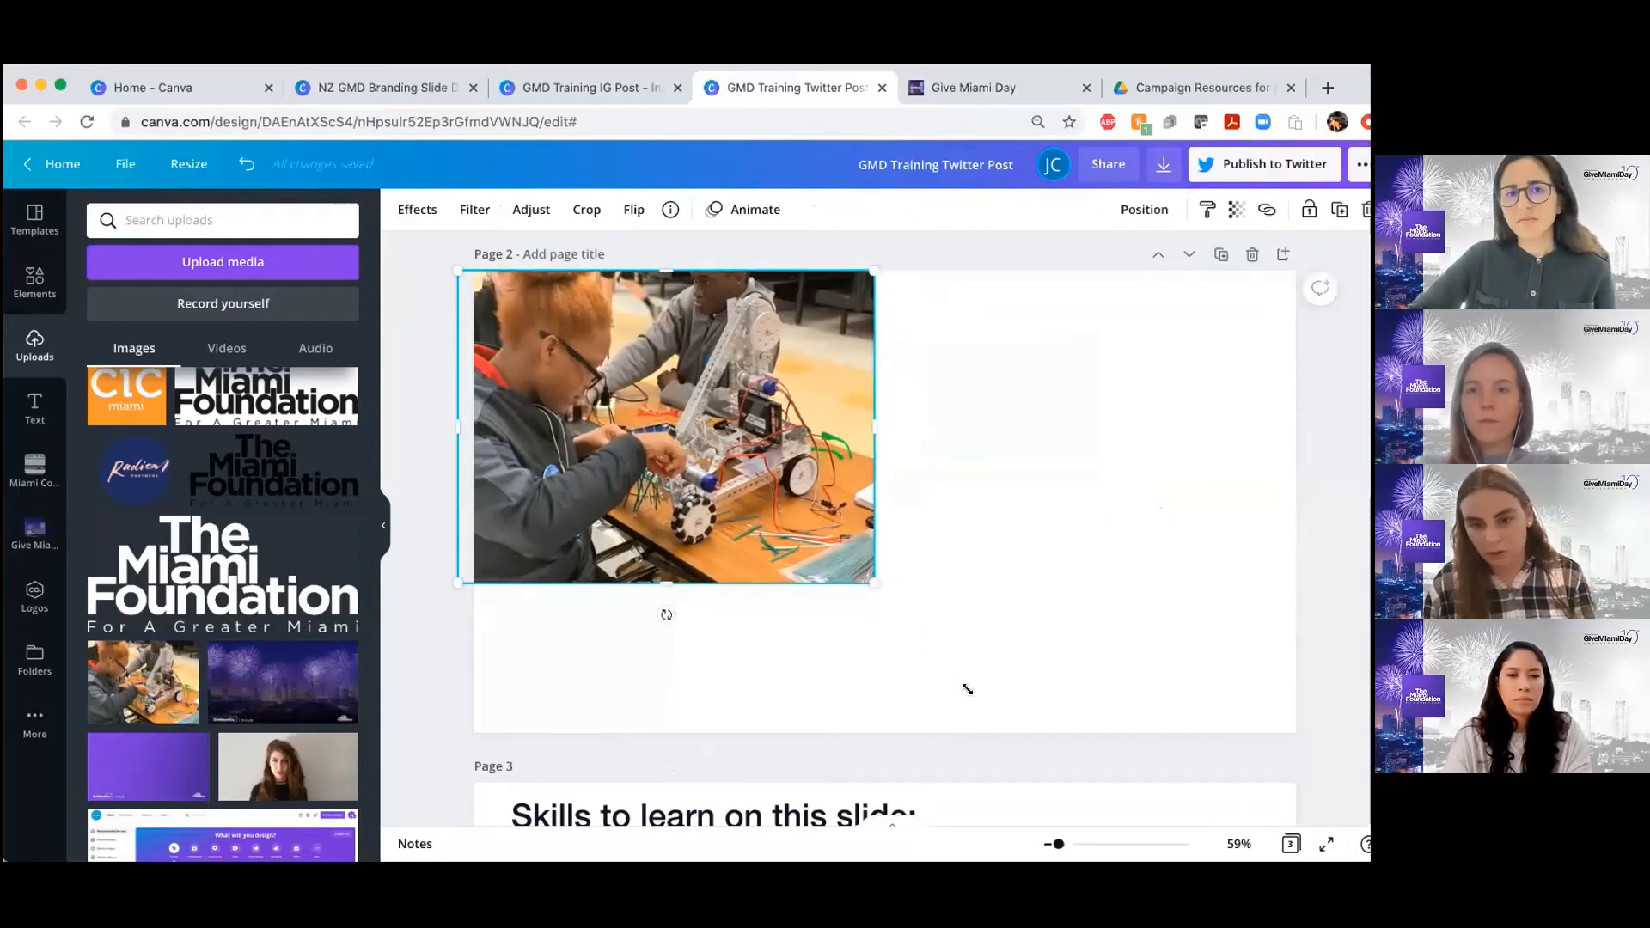
pyautogui.moveTo(967, 690); pyautogui.dragTo(1085, 758)
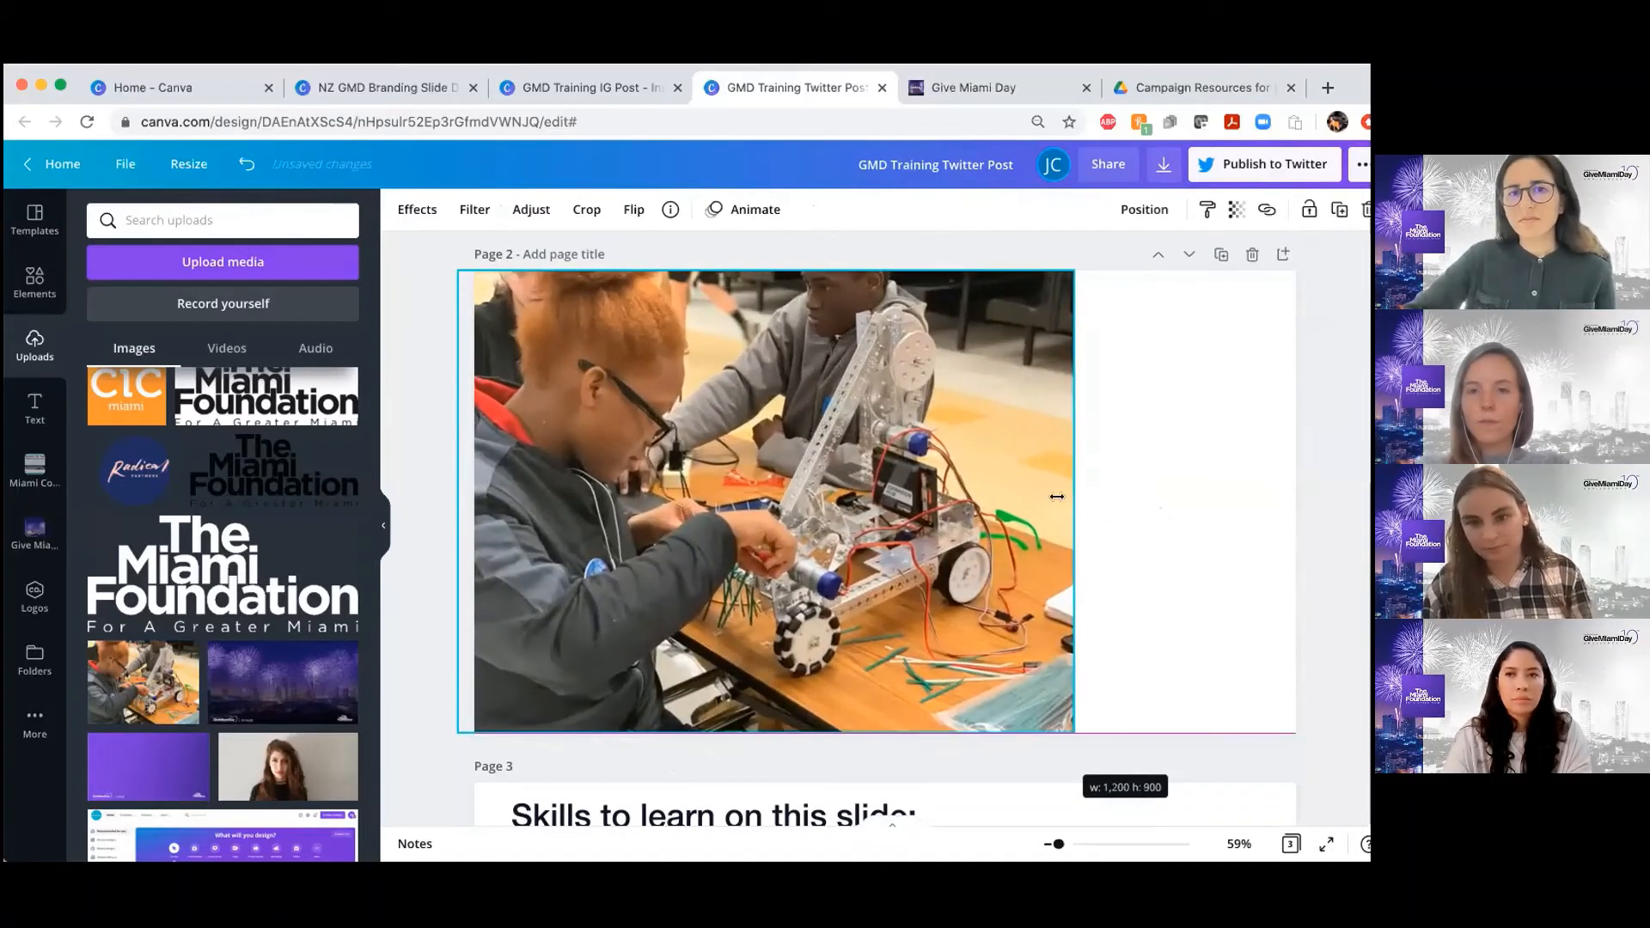
pyautogui.moveTo(879, 538); pyautogui.dragTo(851, 540)
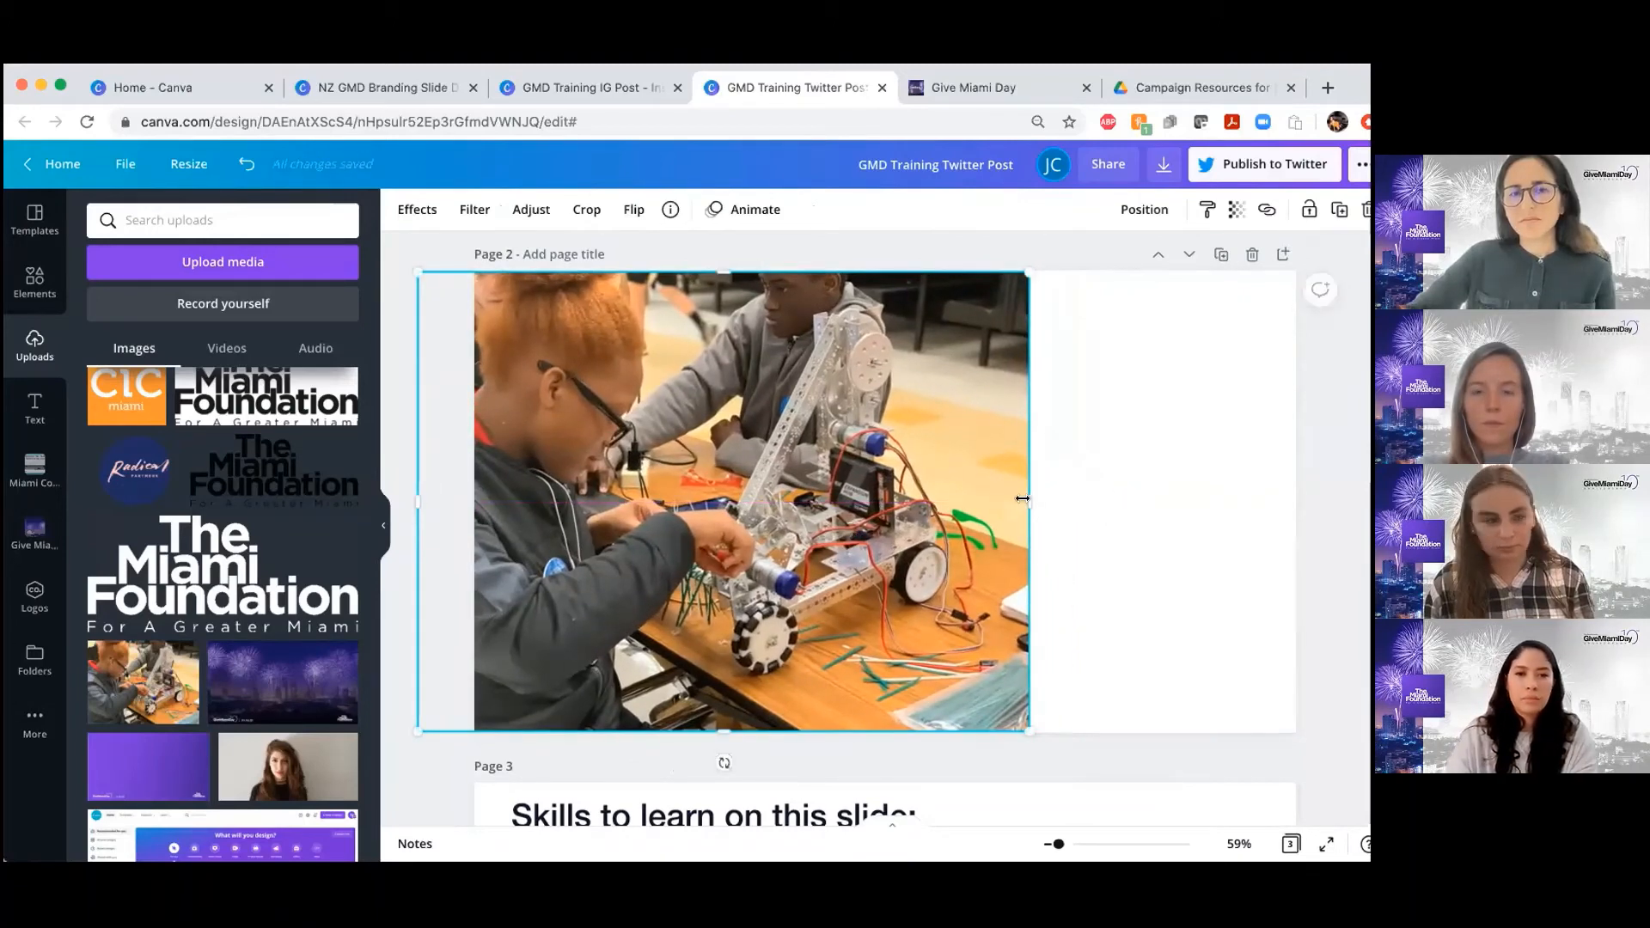
pyautogui.moveTo(1006, 499); pyautogui.dragTo(888, 499)
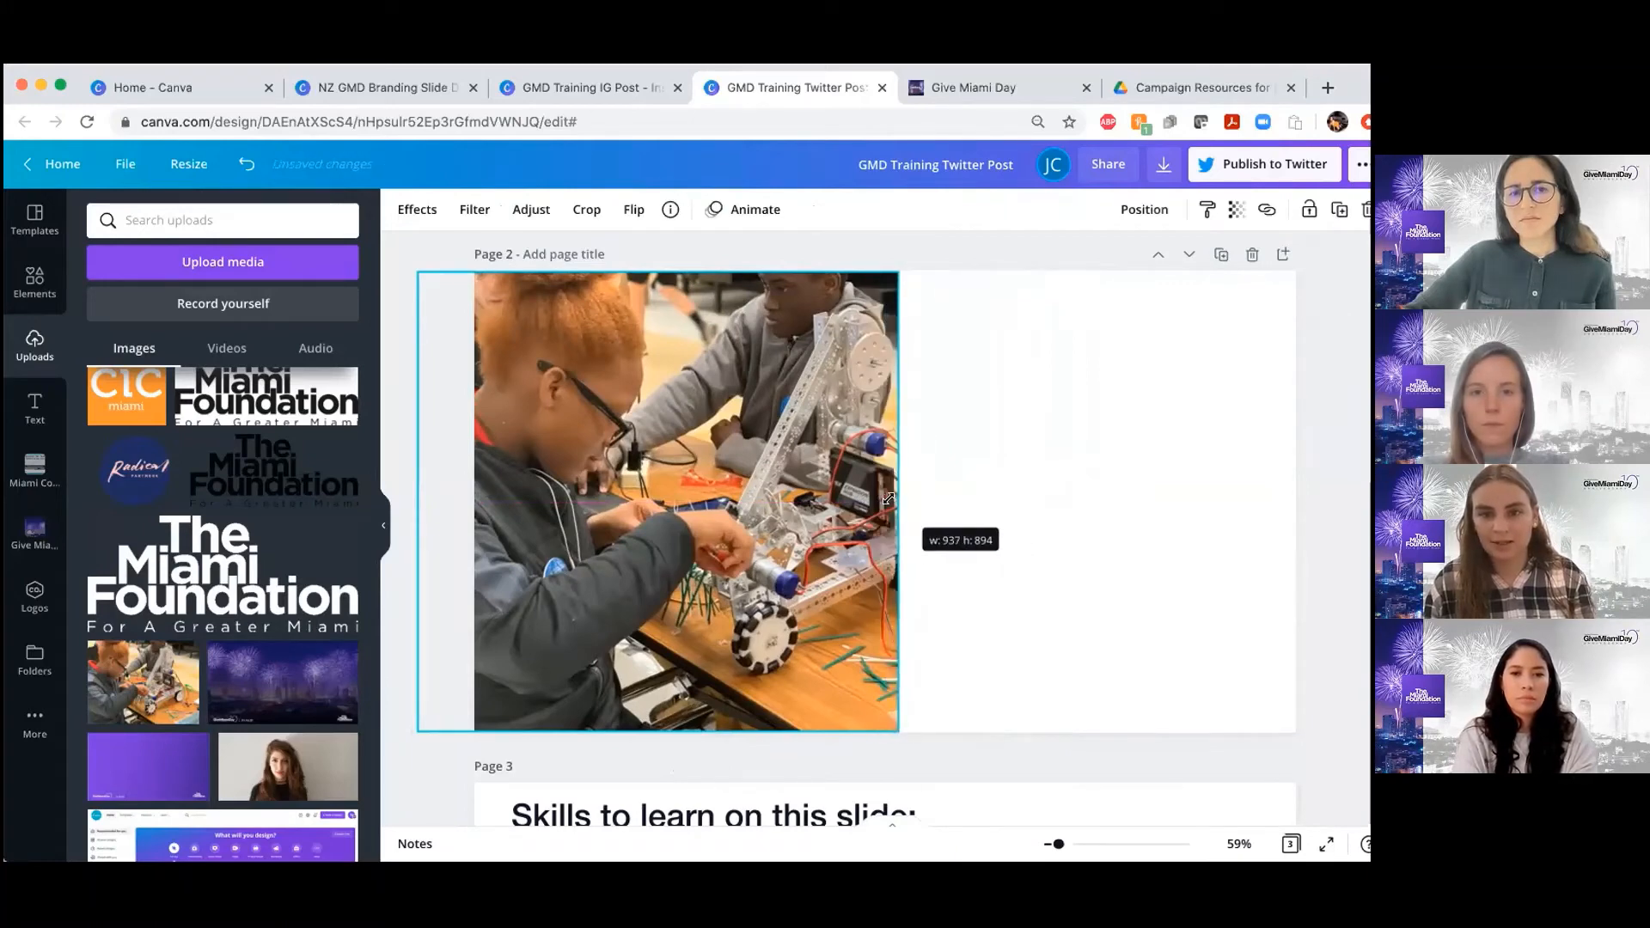
pyautogui.scroll(3, 889, 499)
pyautogui.scroll(-3, 889, 498)
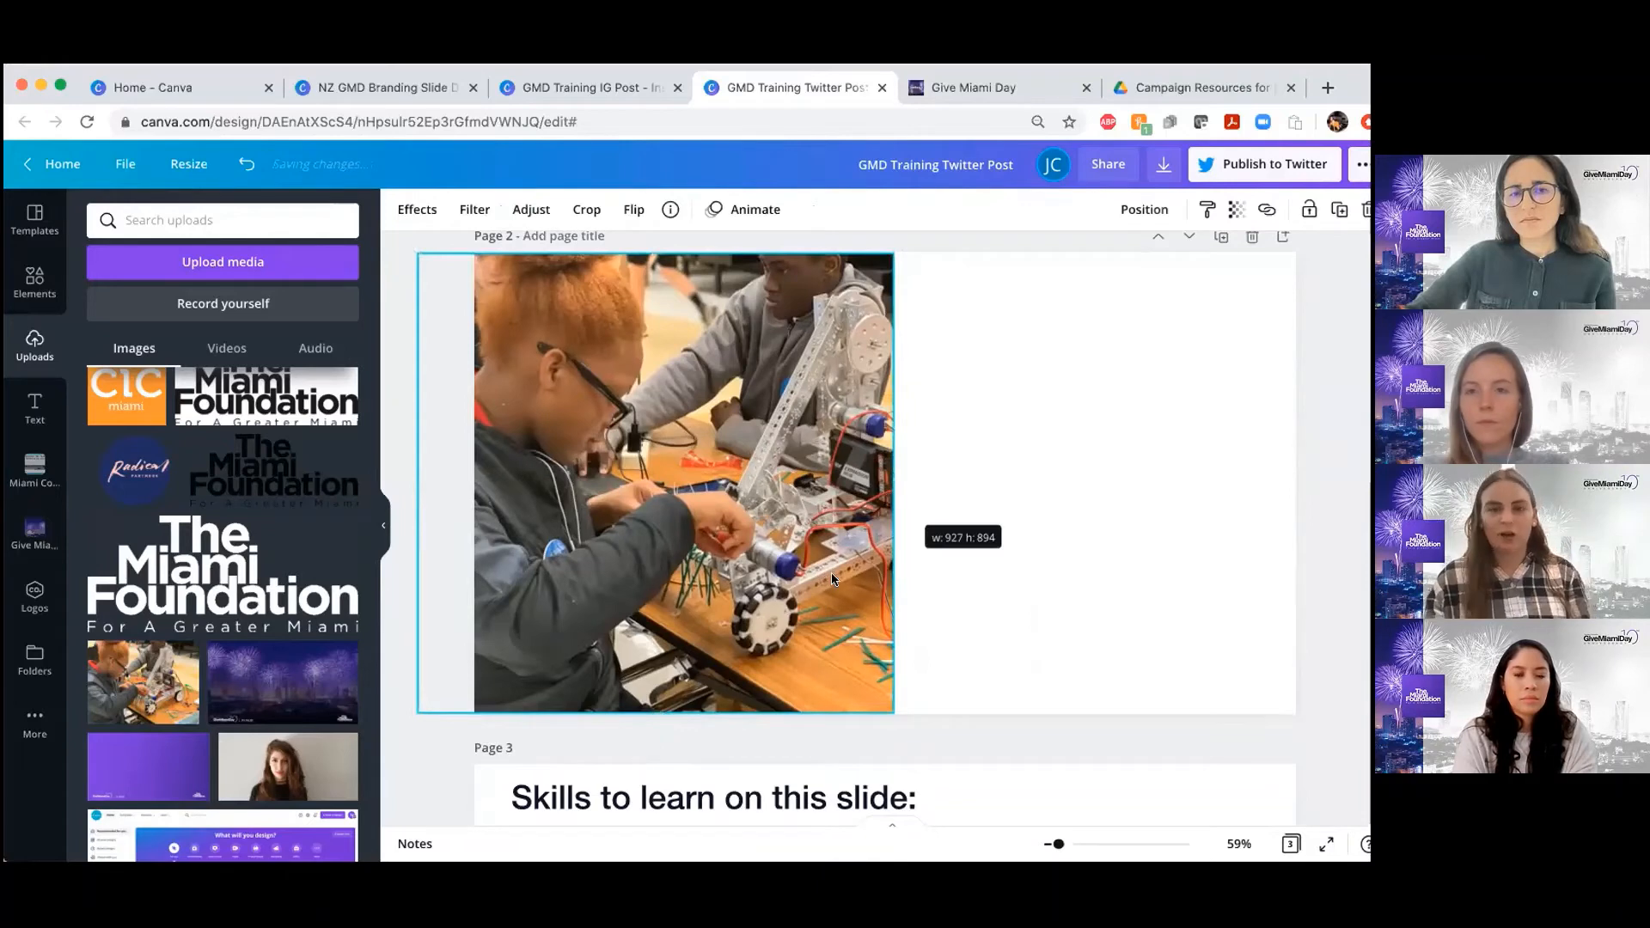
# Compare the cropped photo on page 2 with the faded photo in the page 1 example
pyautogui.scroll(4, 619, 452)
pyautogui.click(619, 451)
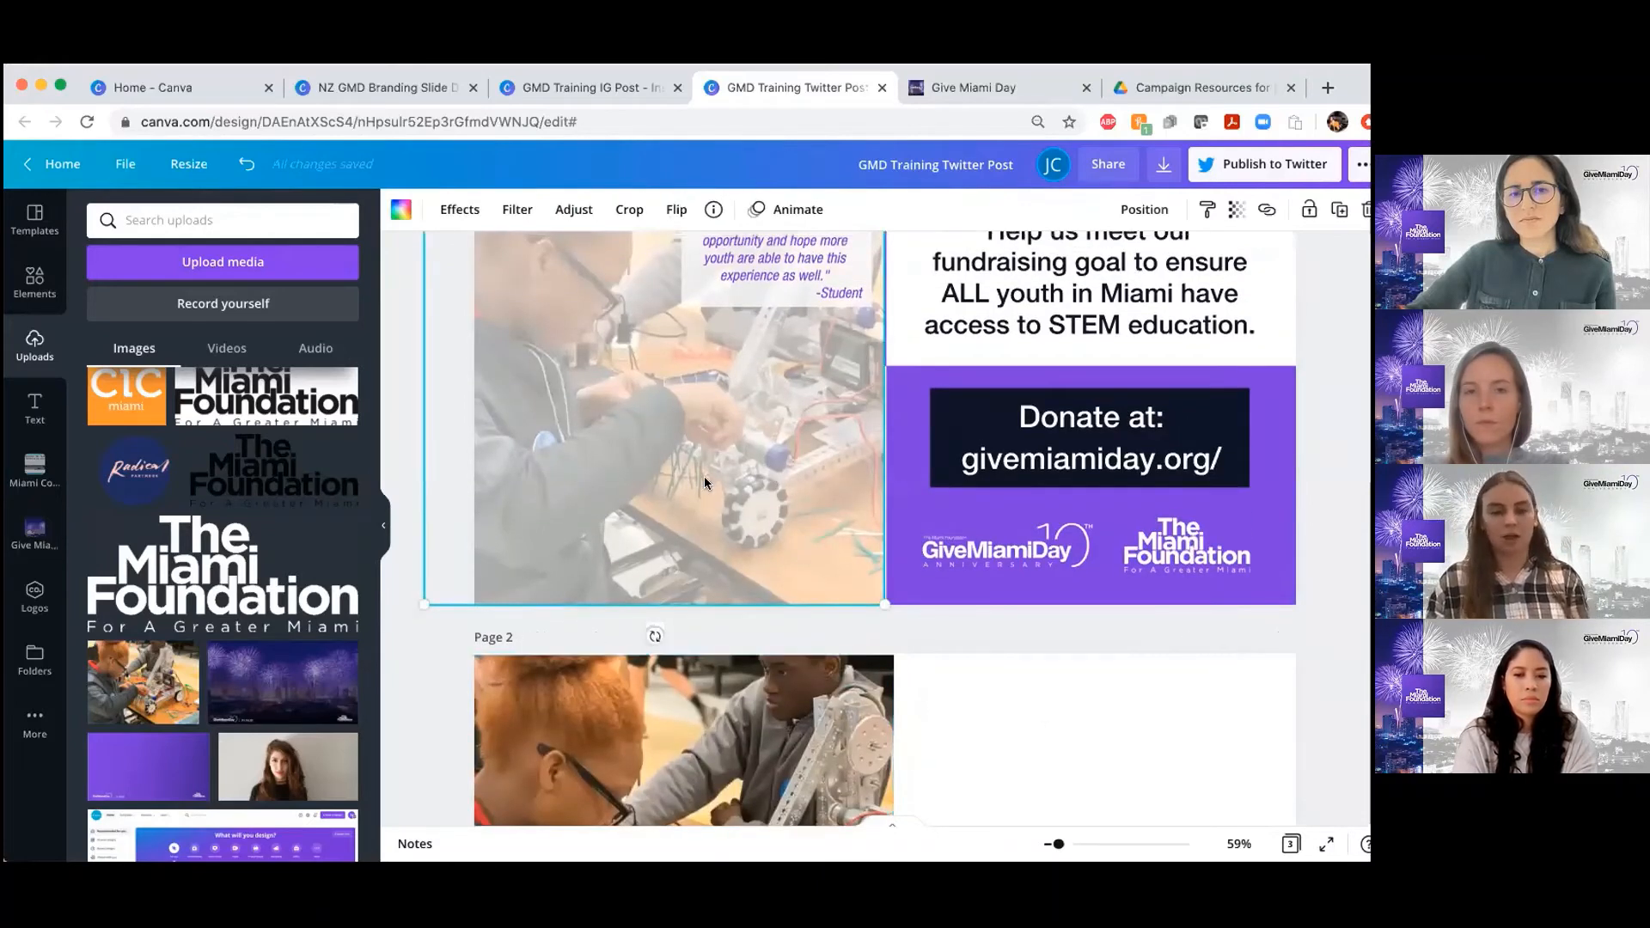
pyautogui.scroll(-1, 704, 476)
pyautogui.scroll(-3, 704, 476)
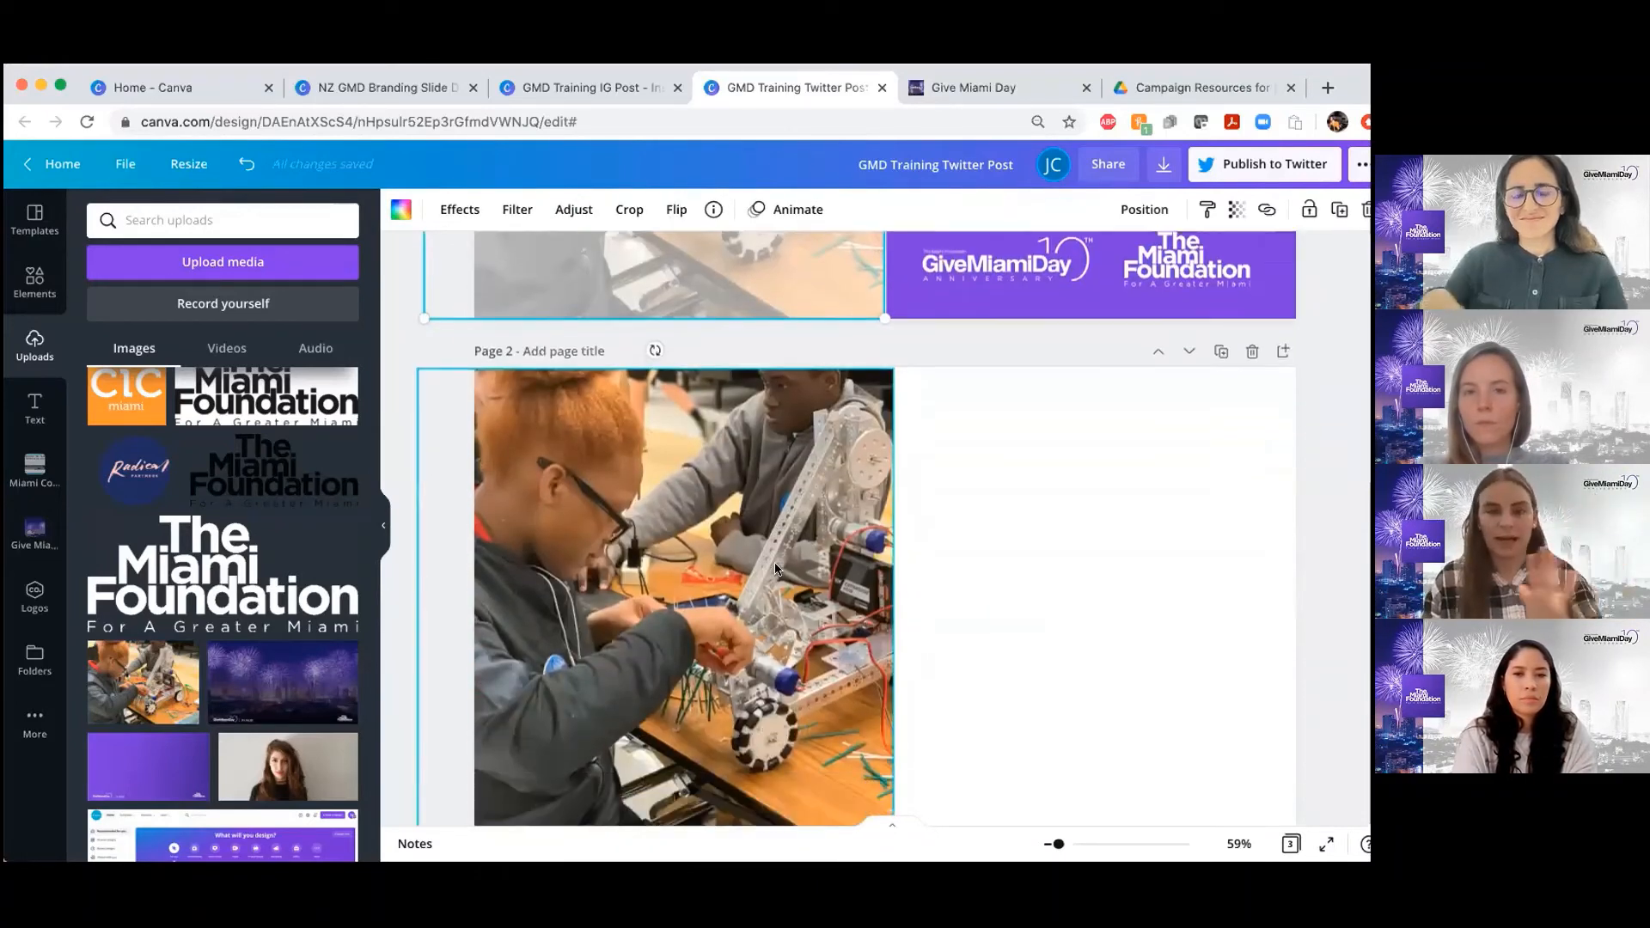
# Try the transparency setting on page 2's robotics photo, leave it at 100, and deselect the photo
pyautogui.click(750, 570)
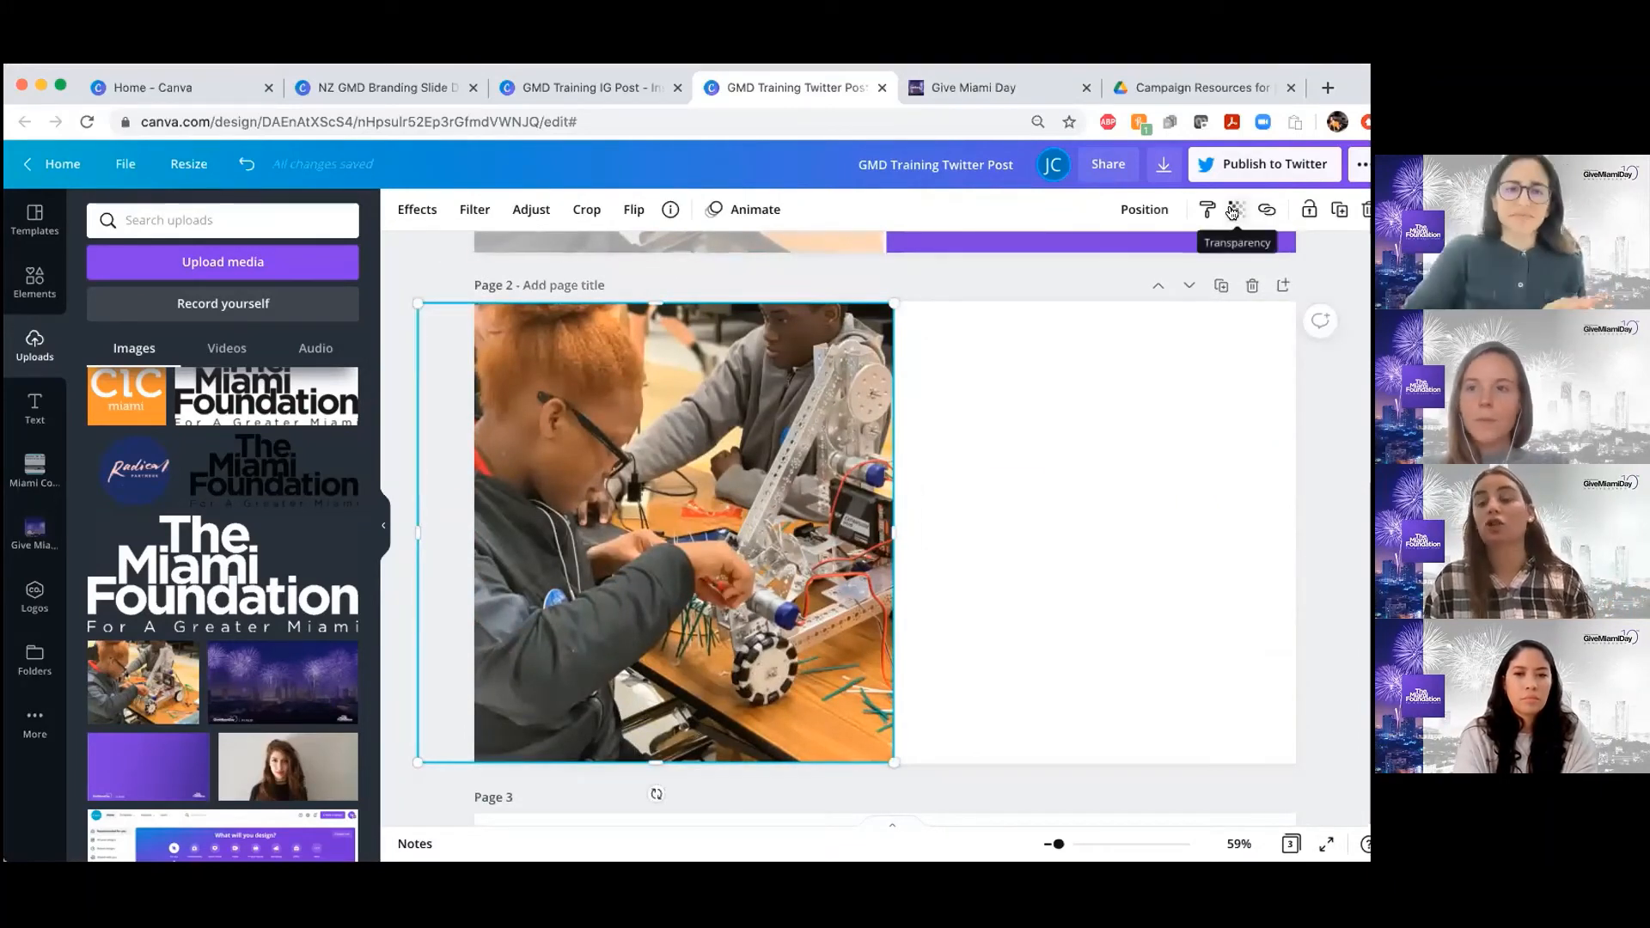
pyautogui.click(1217, 247)
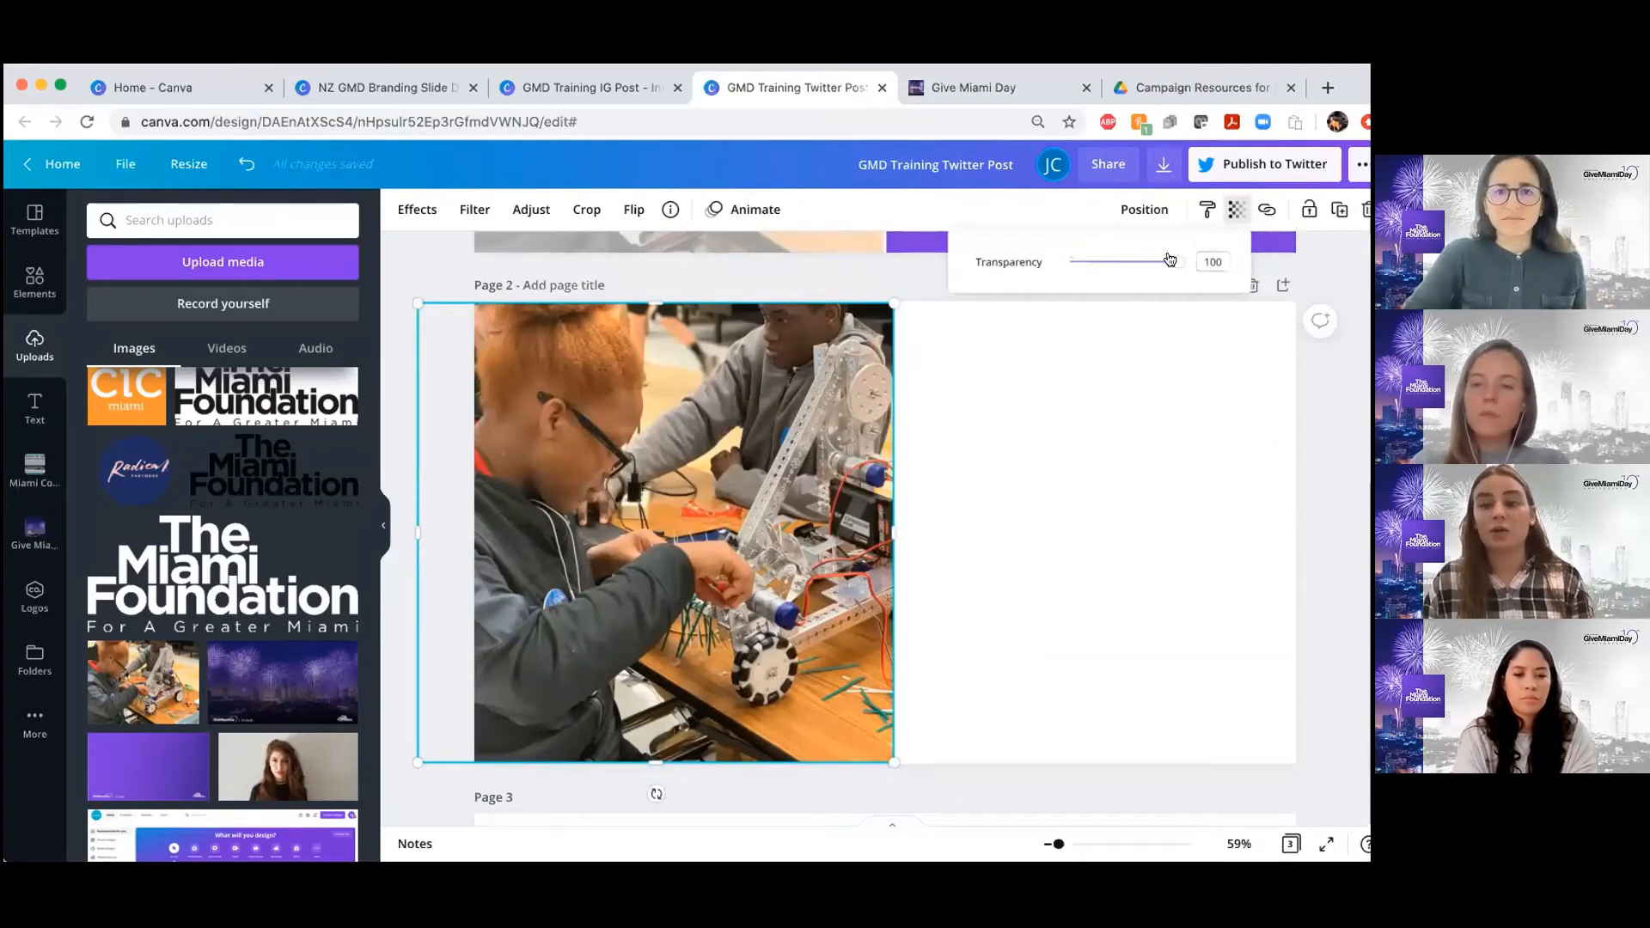
pyautogui.moveTo(1169, 260); pyautogui.dragTo(1238, 265)
pyautogui.click(1108, 438)
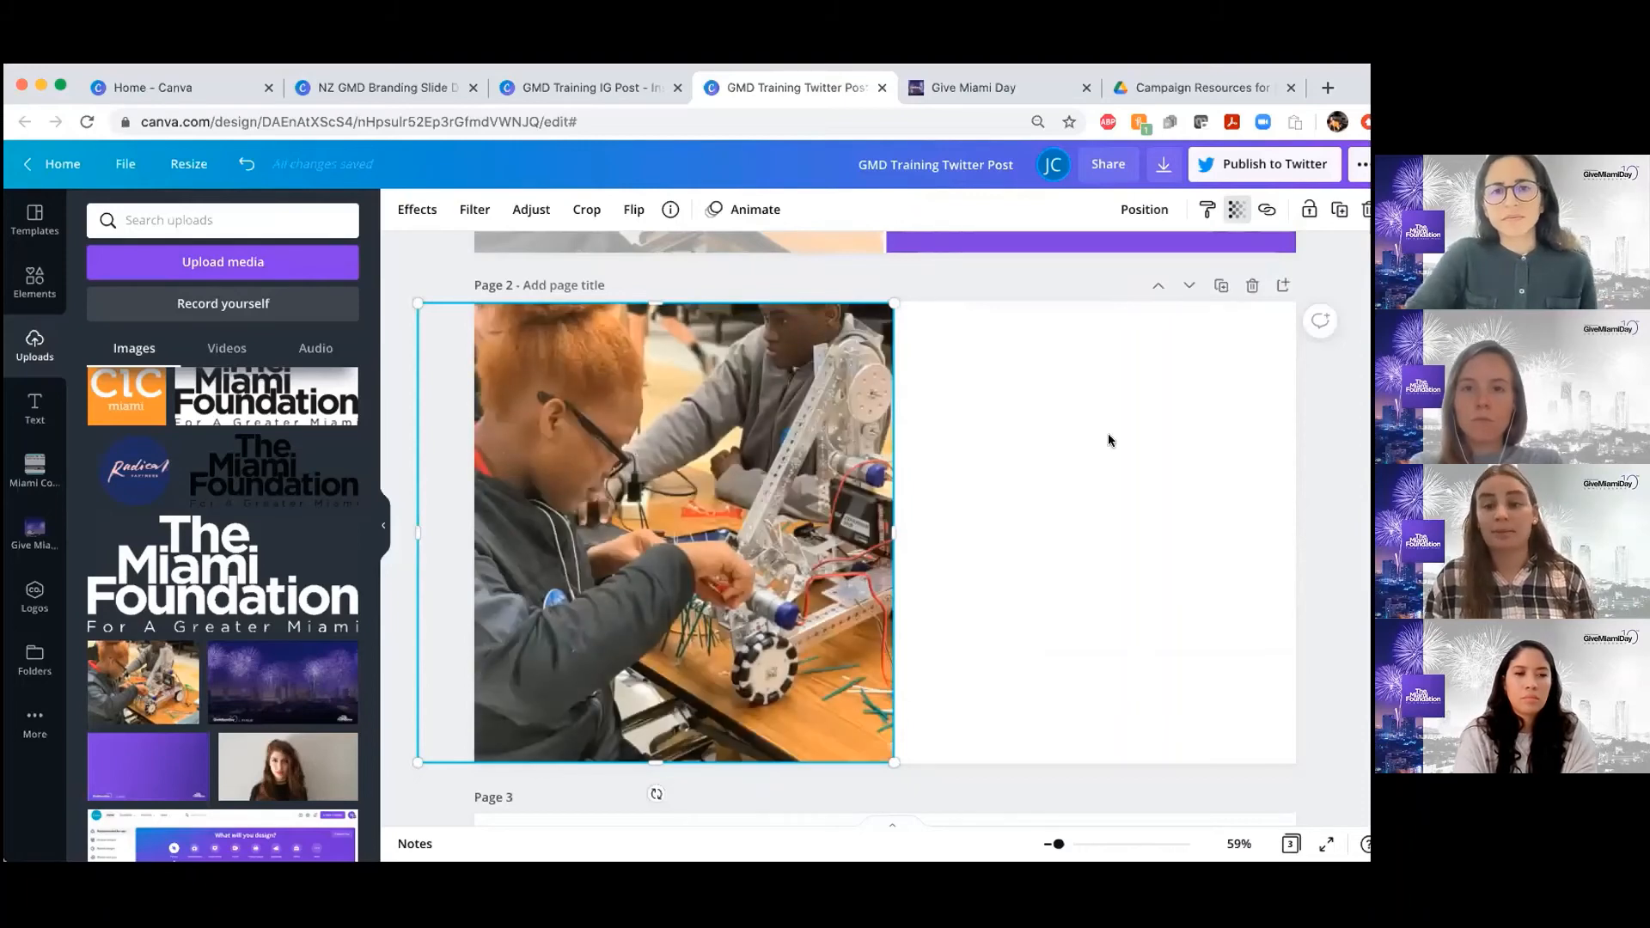
pyautogui.click(1109, 439)
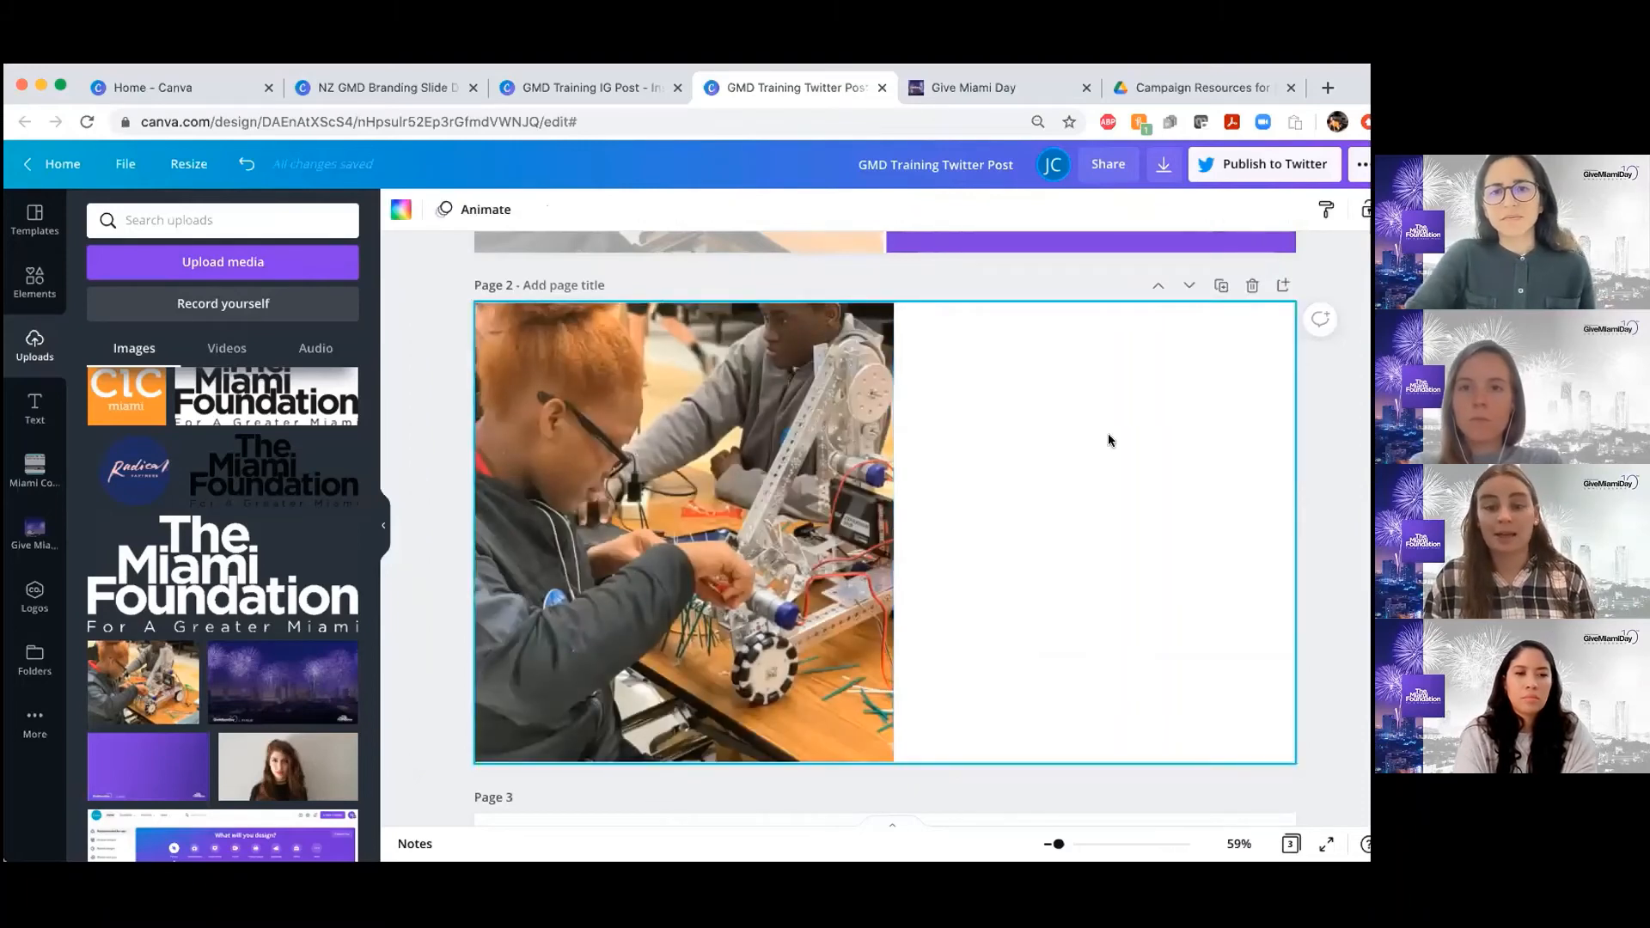
# Add a square shape to page 2 and stretch it to cover the whole robotics photo
pyautogui.click(35, 284)
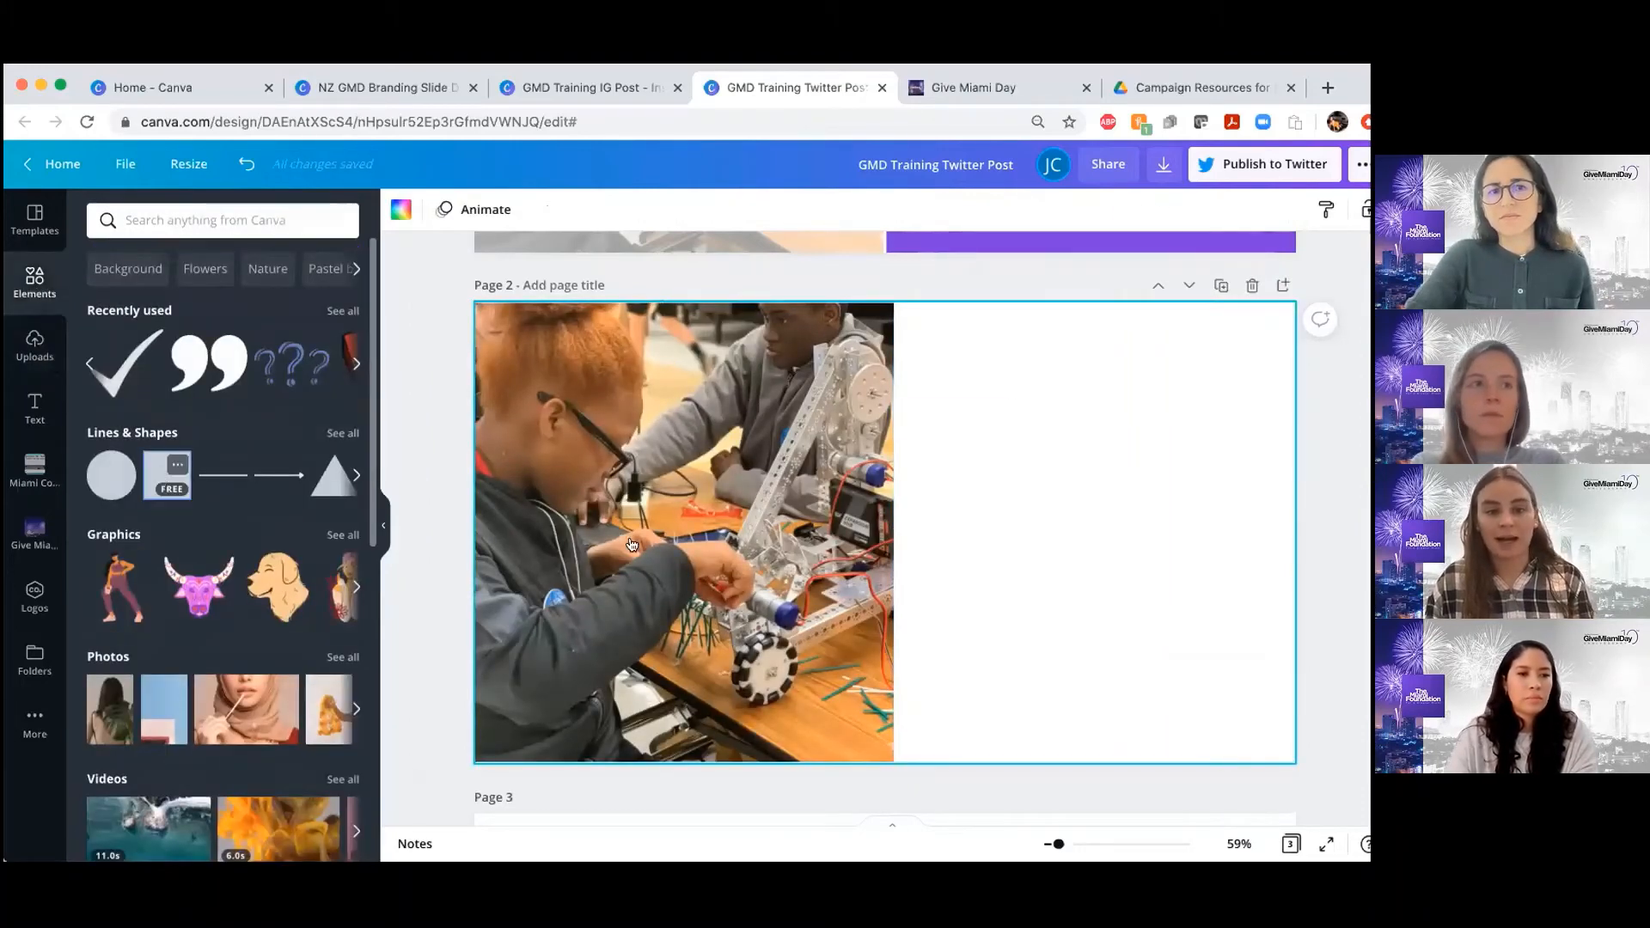
pyautogui.moveTo(632, 544); pyautogui.dragTo(562, 438)
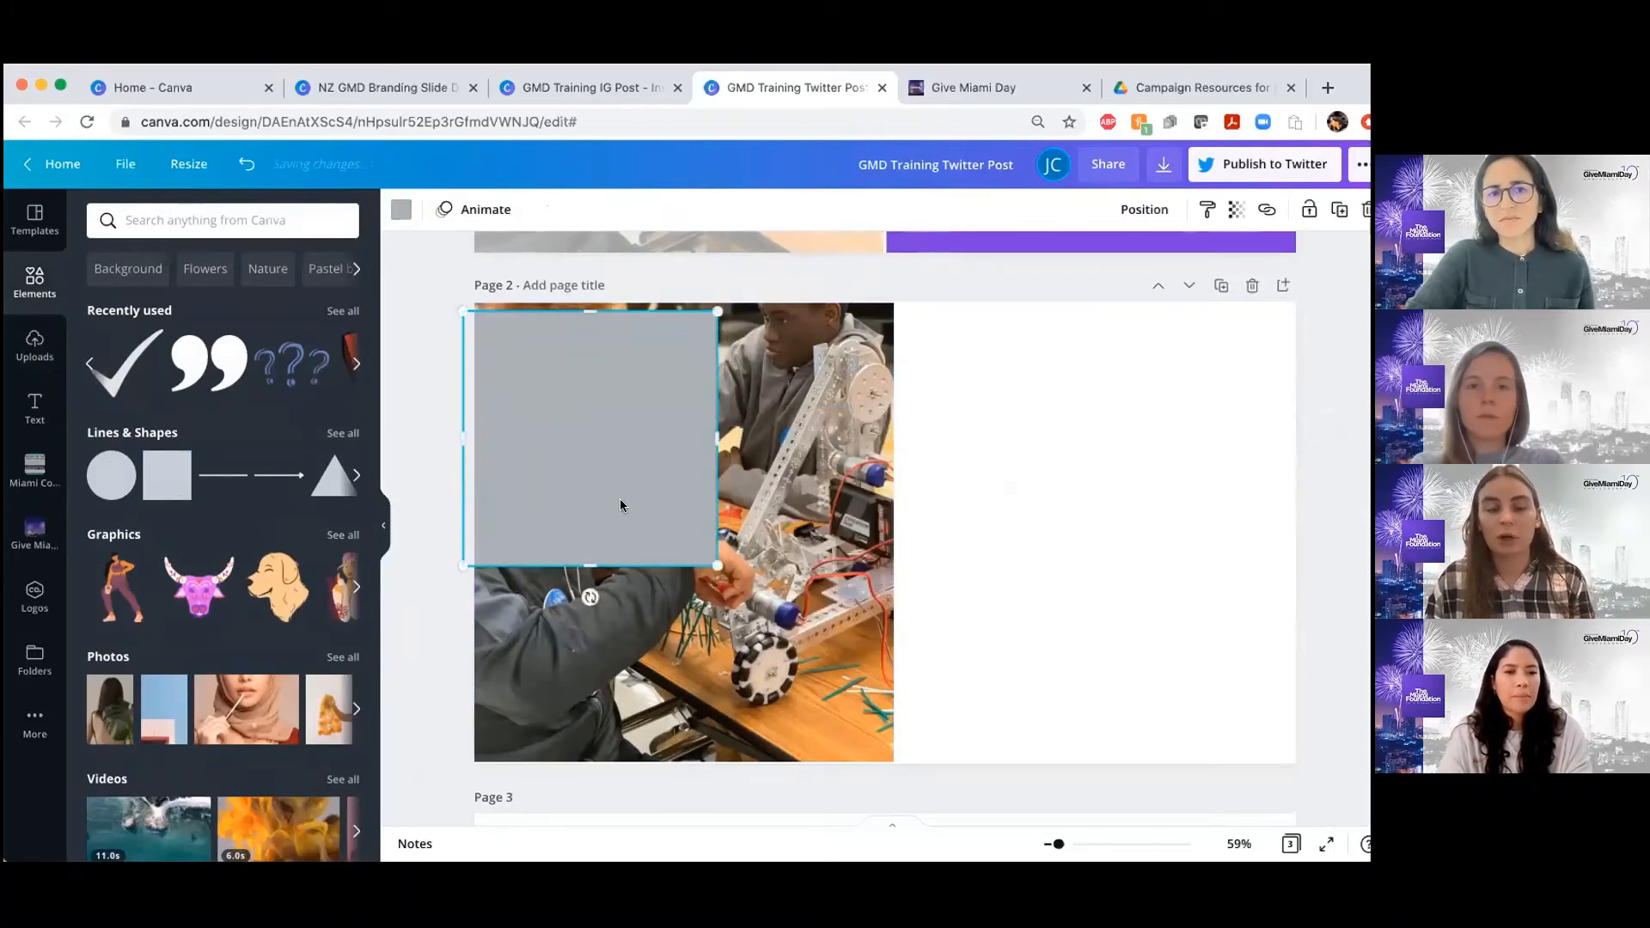
pyautogui.scroll(-2, 703, 440)
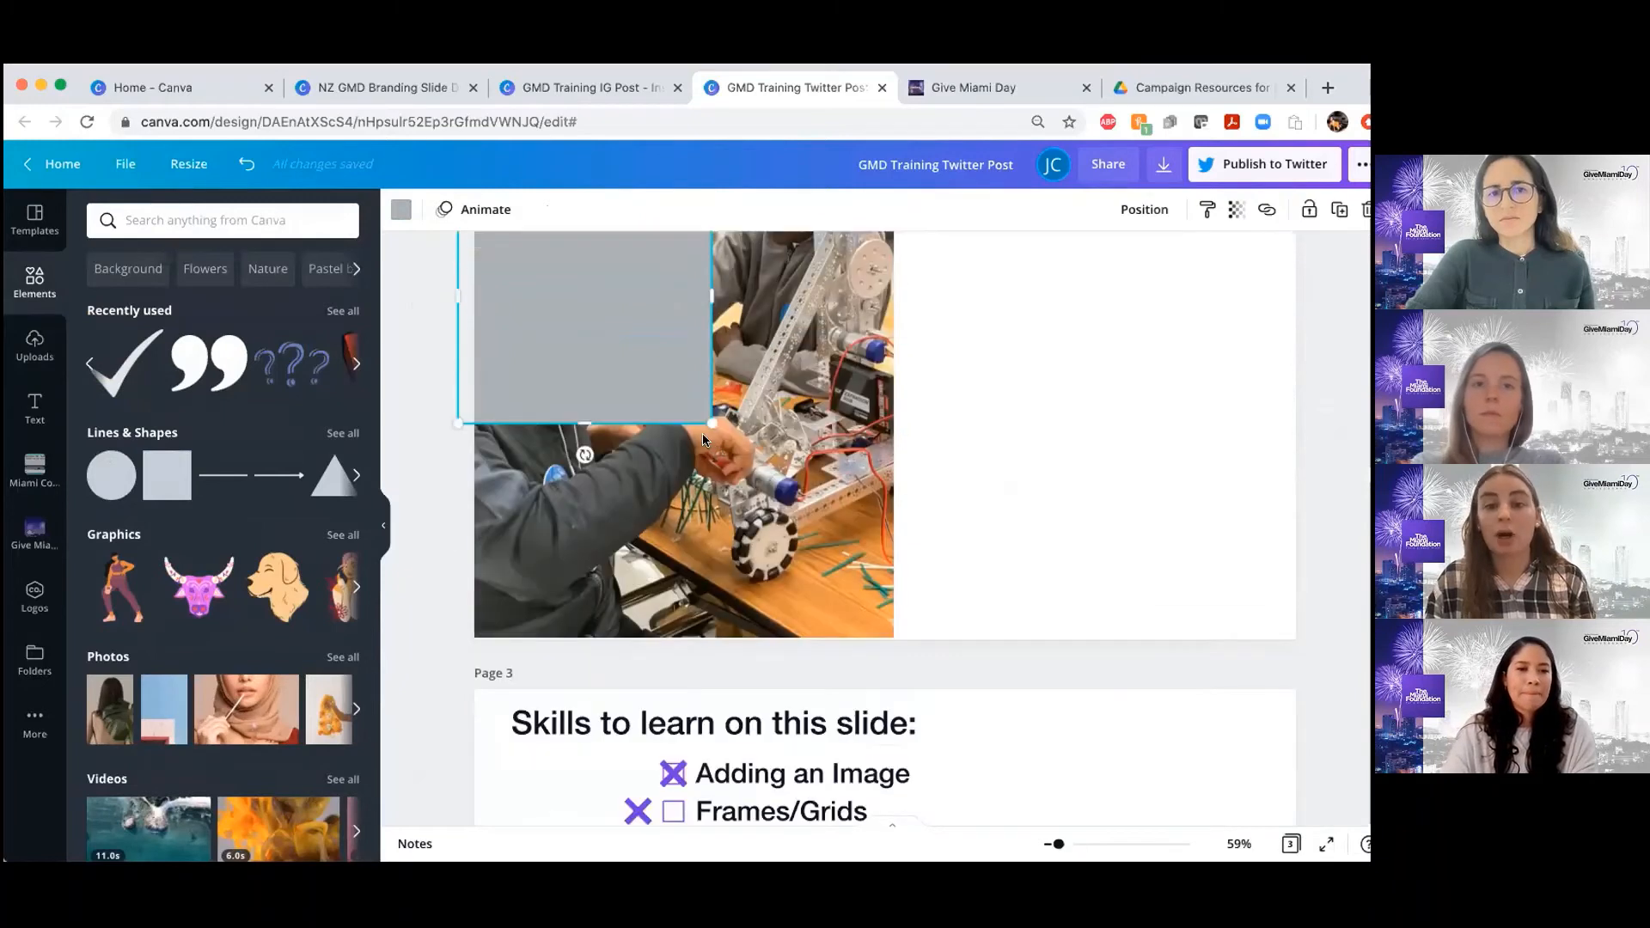
pyautogui.moveTo(710, 424); pyautogui.dragTo(919, 636)
pyautogui.moveTo(856, 423); pyautogui.dragTo(888, 426)
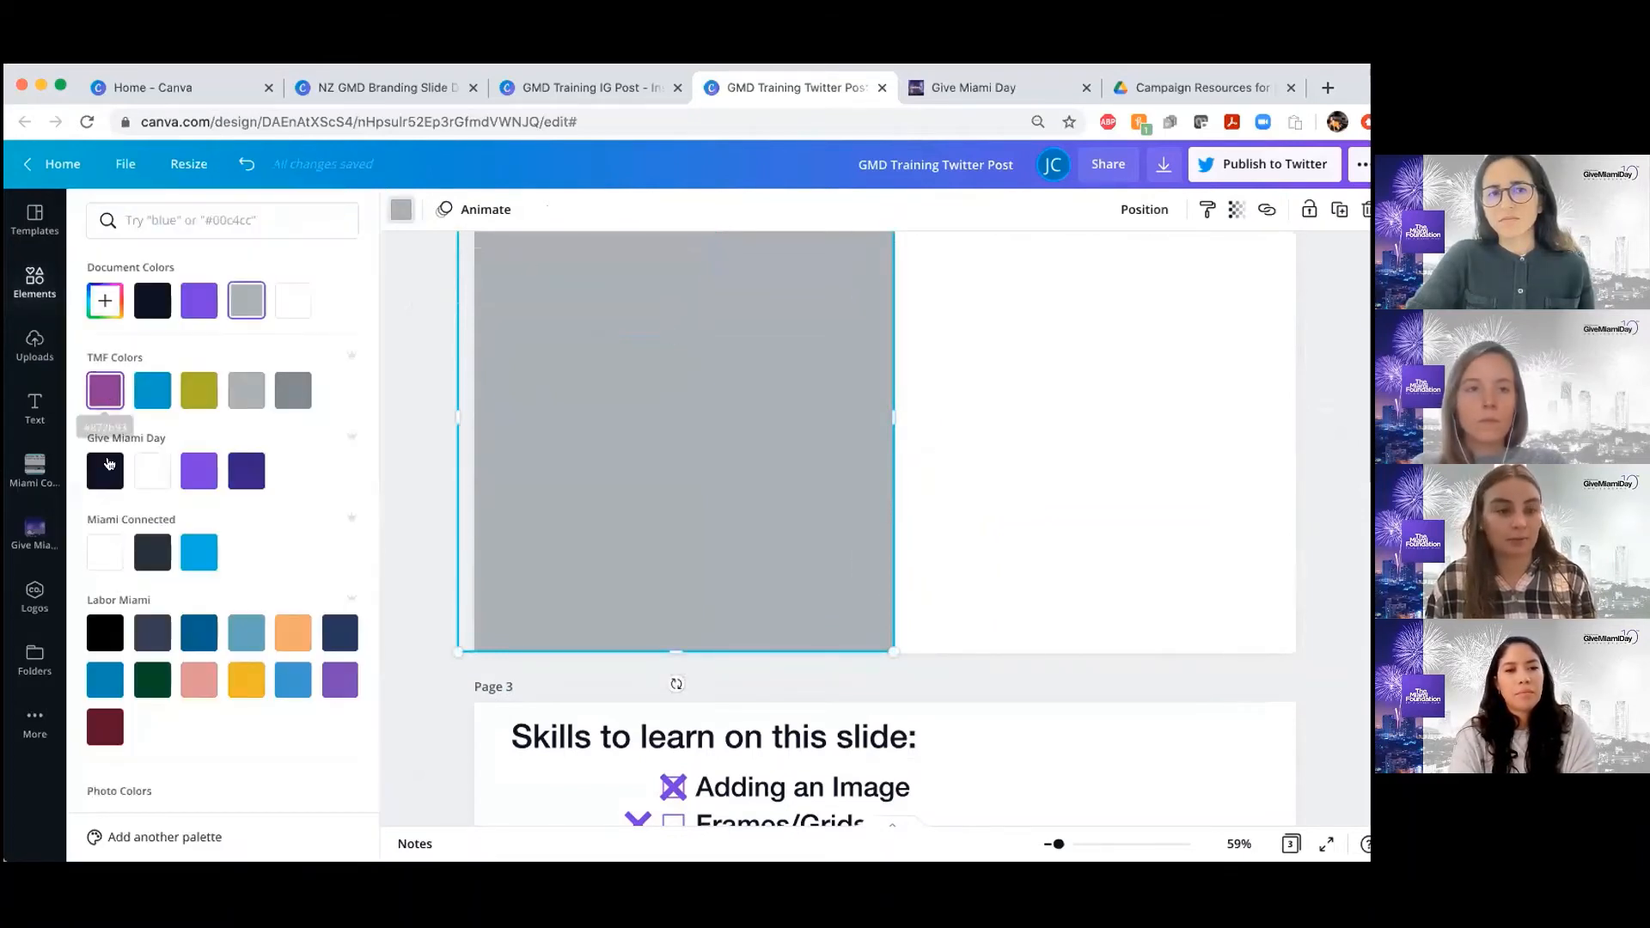
# Try the TMF purple, blue and olive colors on the square, and set it to the lighter purple from the Give Miami Day palette
pyautogui.click(200, 474)
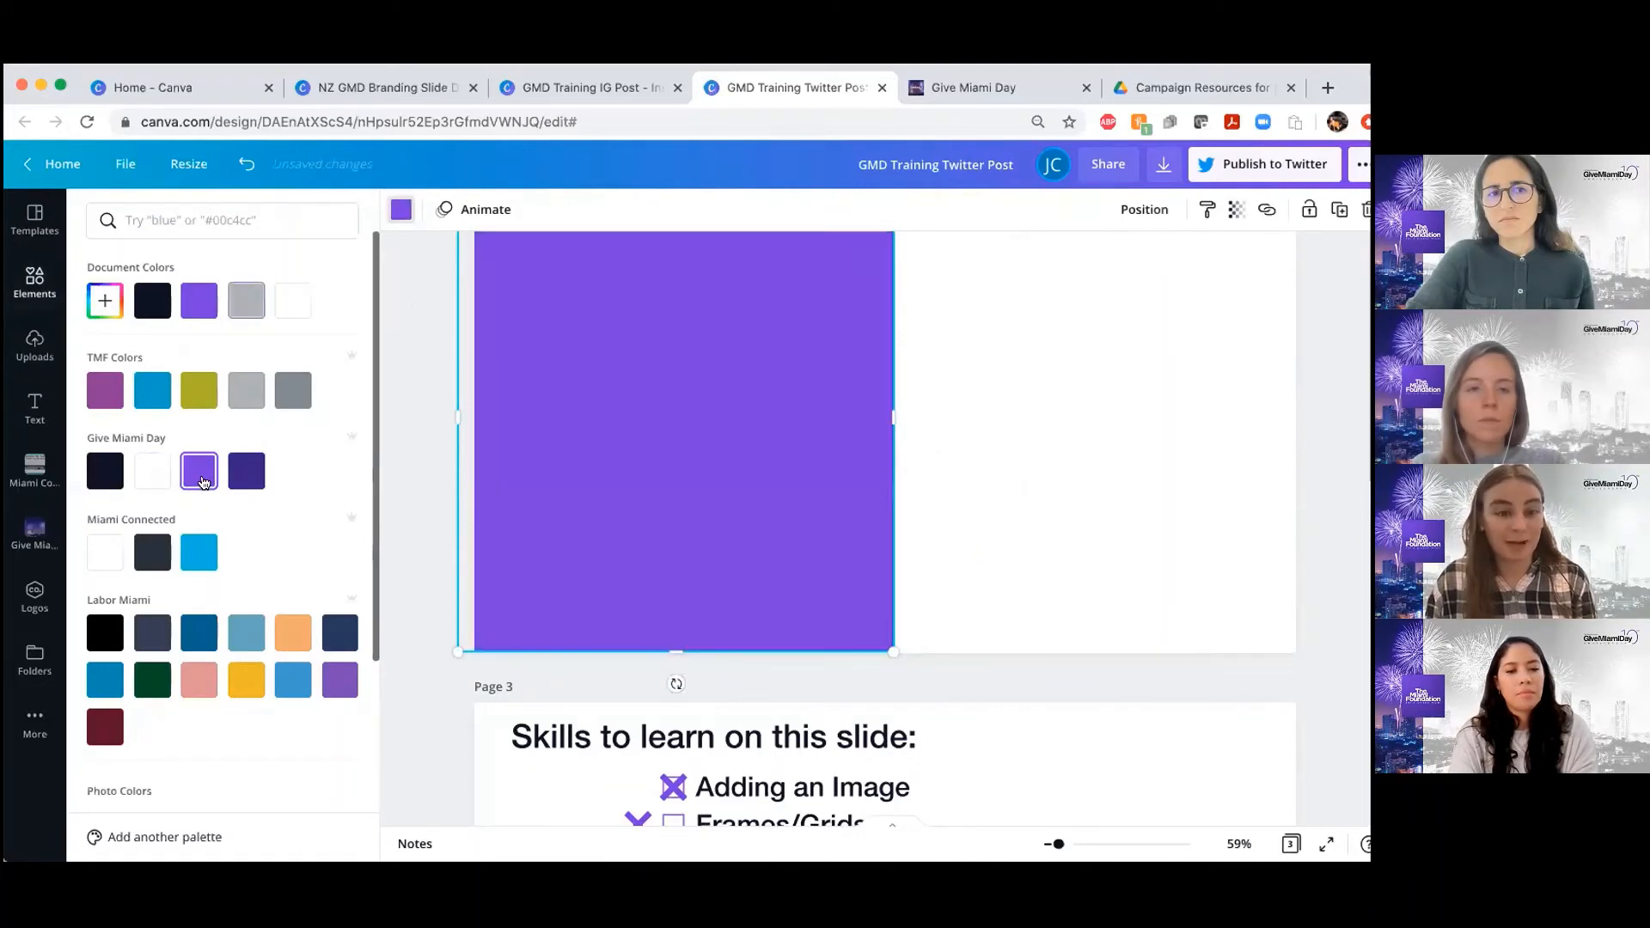
pyautogui.click(104, 391)
pyautogui.click(152, 398)
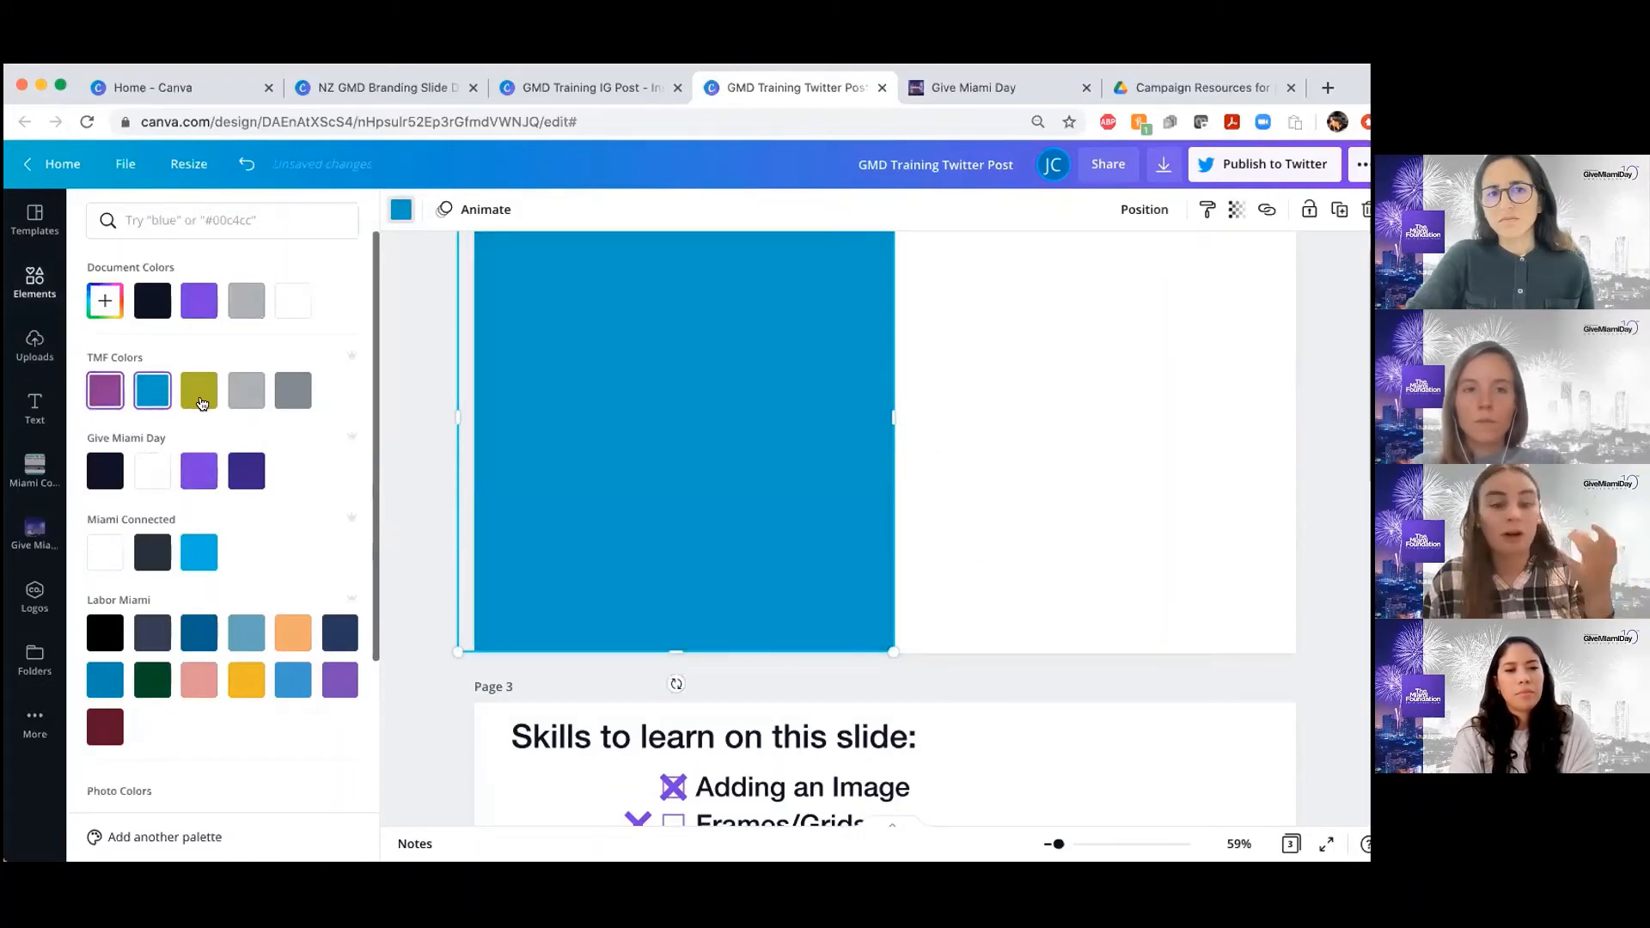
pyautogui.click(201, 397)
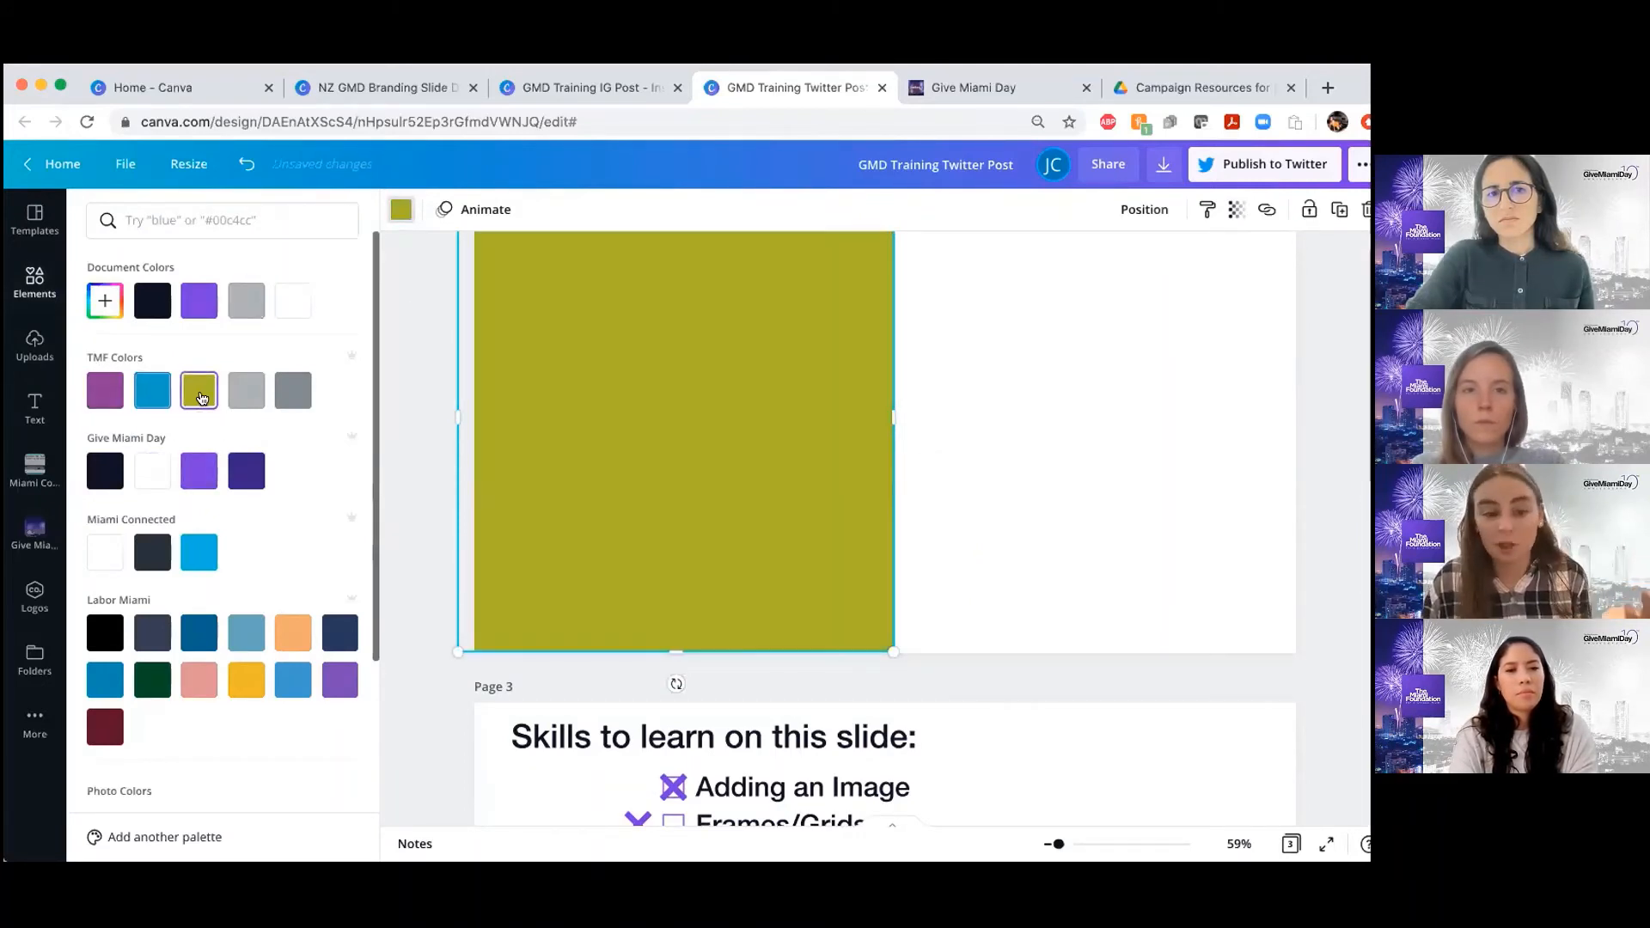
pyautogui.click(199, 471)
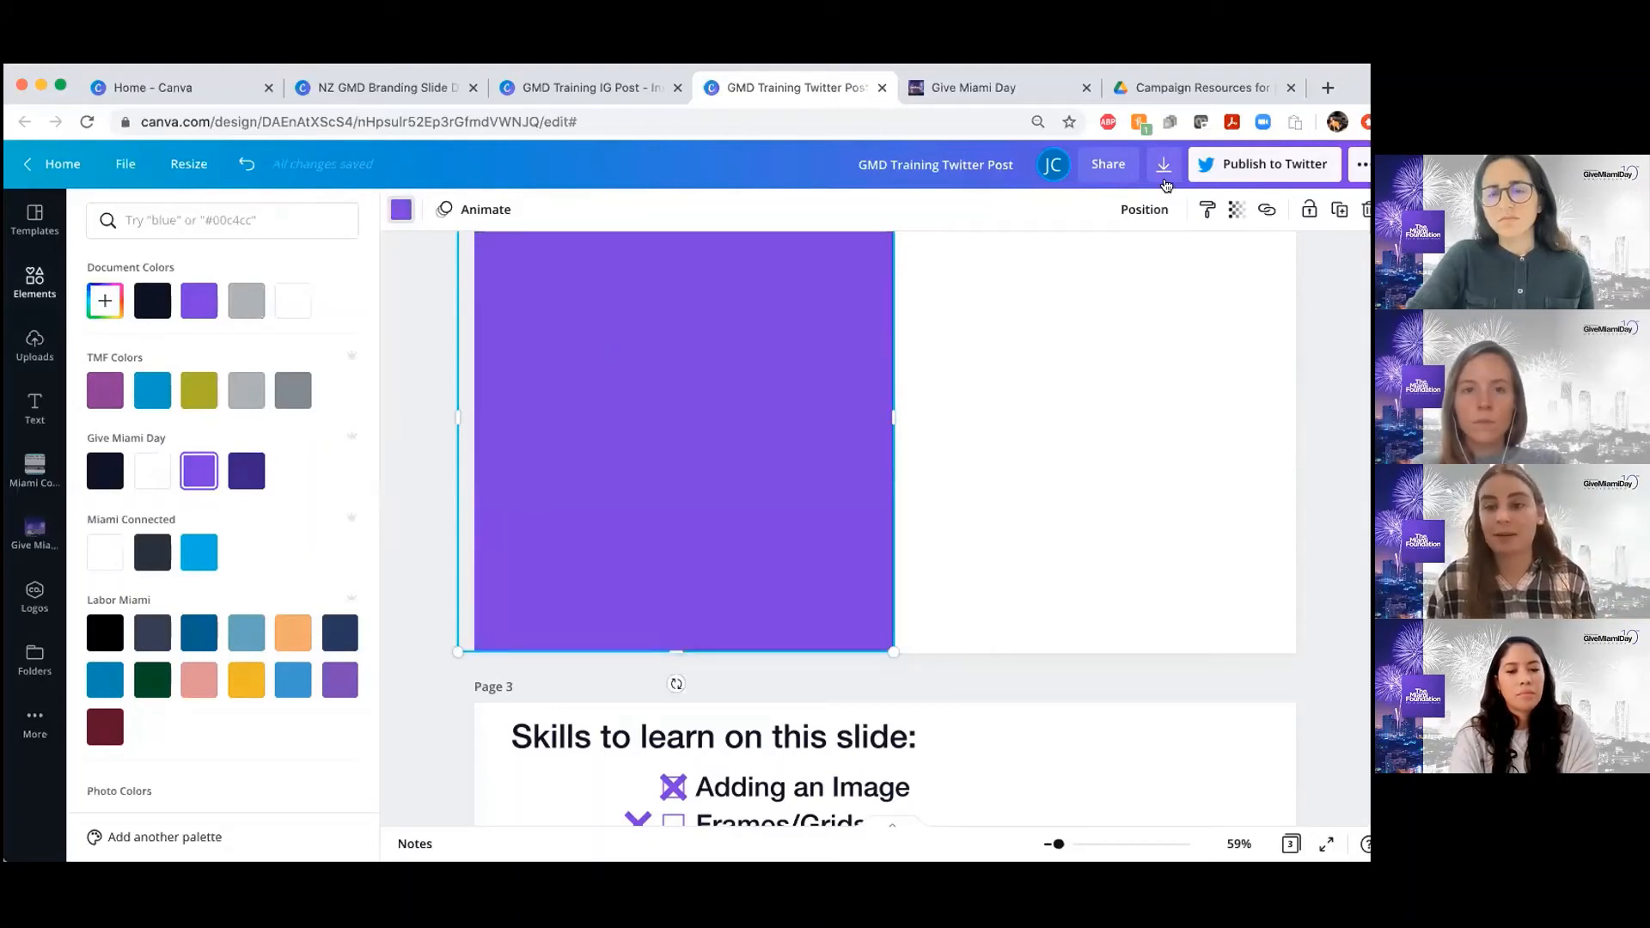
# Set the purple square's transparency to 35 so the robotics photo shows through it
pyautogui.click(1238, 212)
pyautogui.moveTo(1179, 262); pyautogui.dragTo(1107, 266)
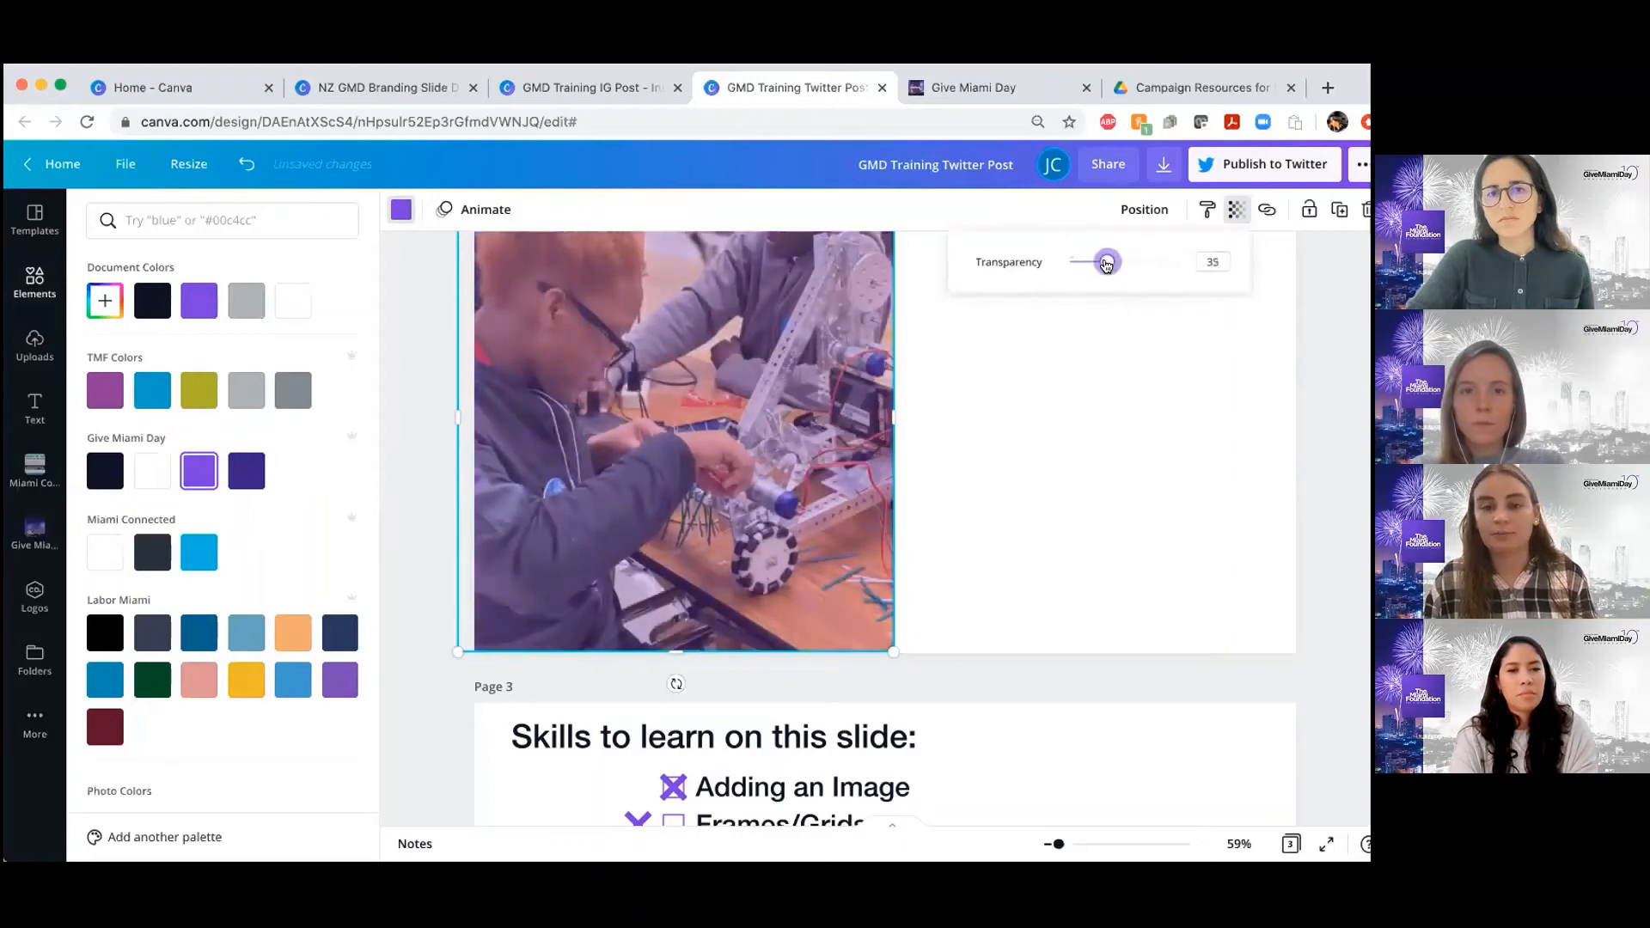
pyautogui.press('Escape')
# Deselect the purple overlay and compare page 2's tinted photo with the faded photo in the page 1 example
pyautogui.scroll(5, 1009, 507)
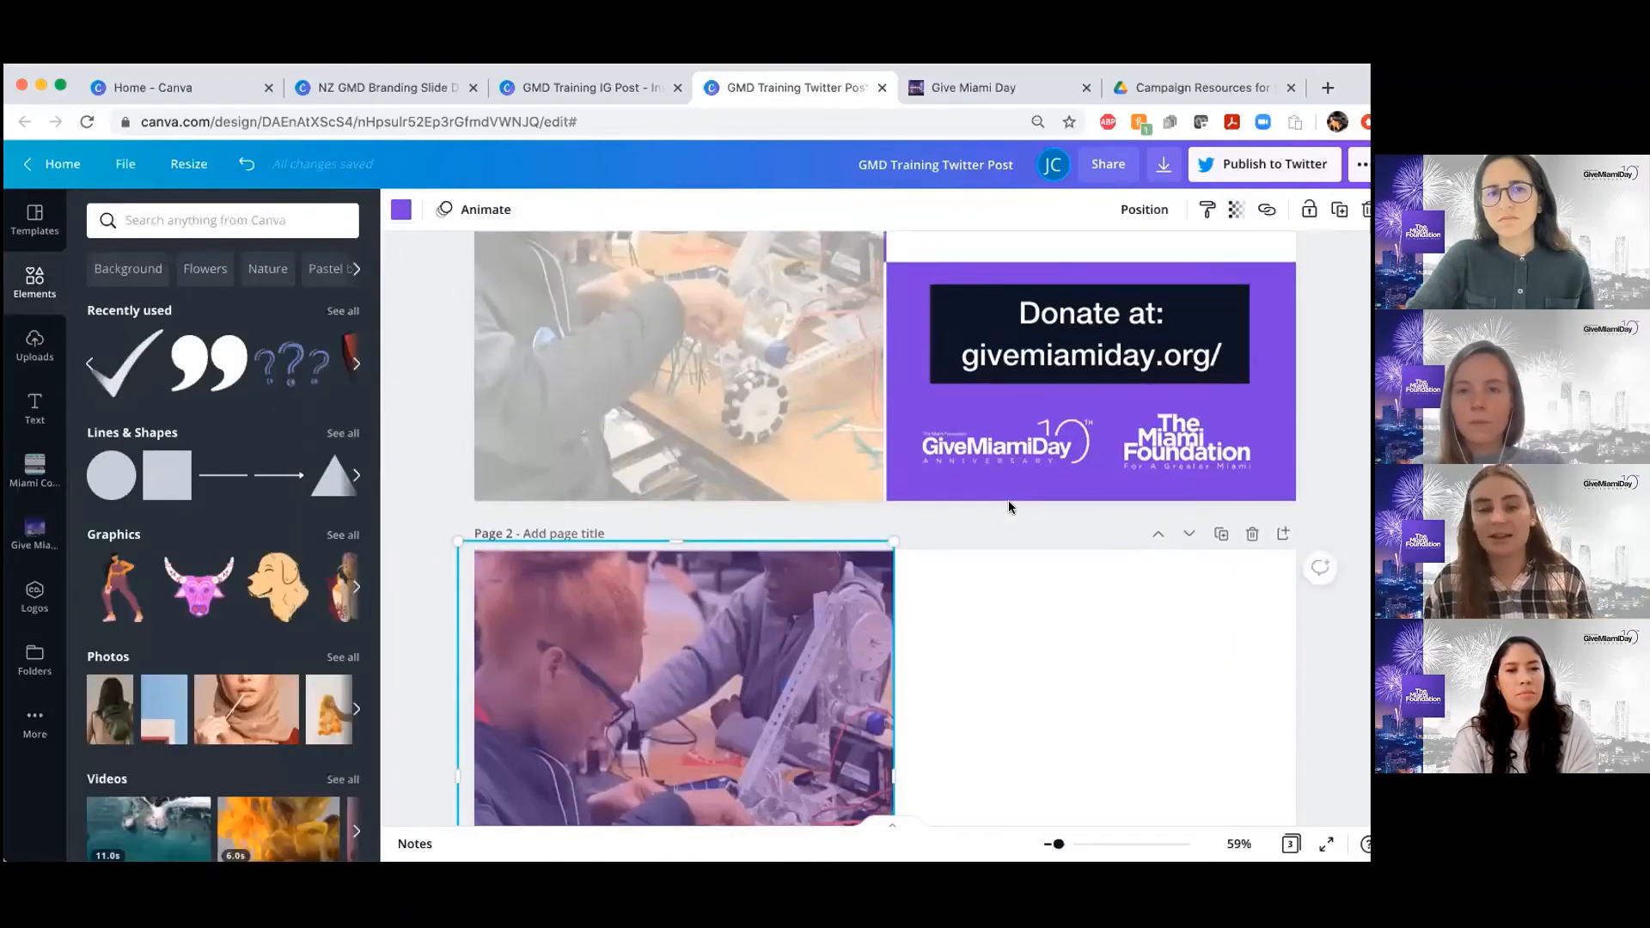
pyautogui.scroll(-5, 1008, 508)
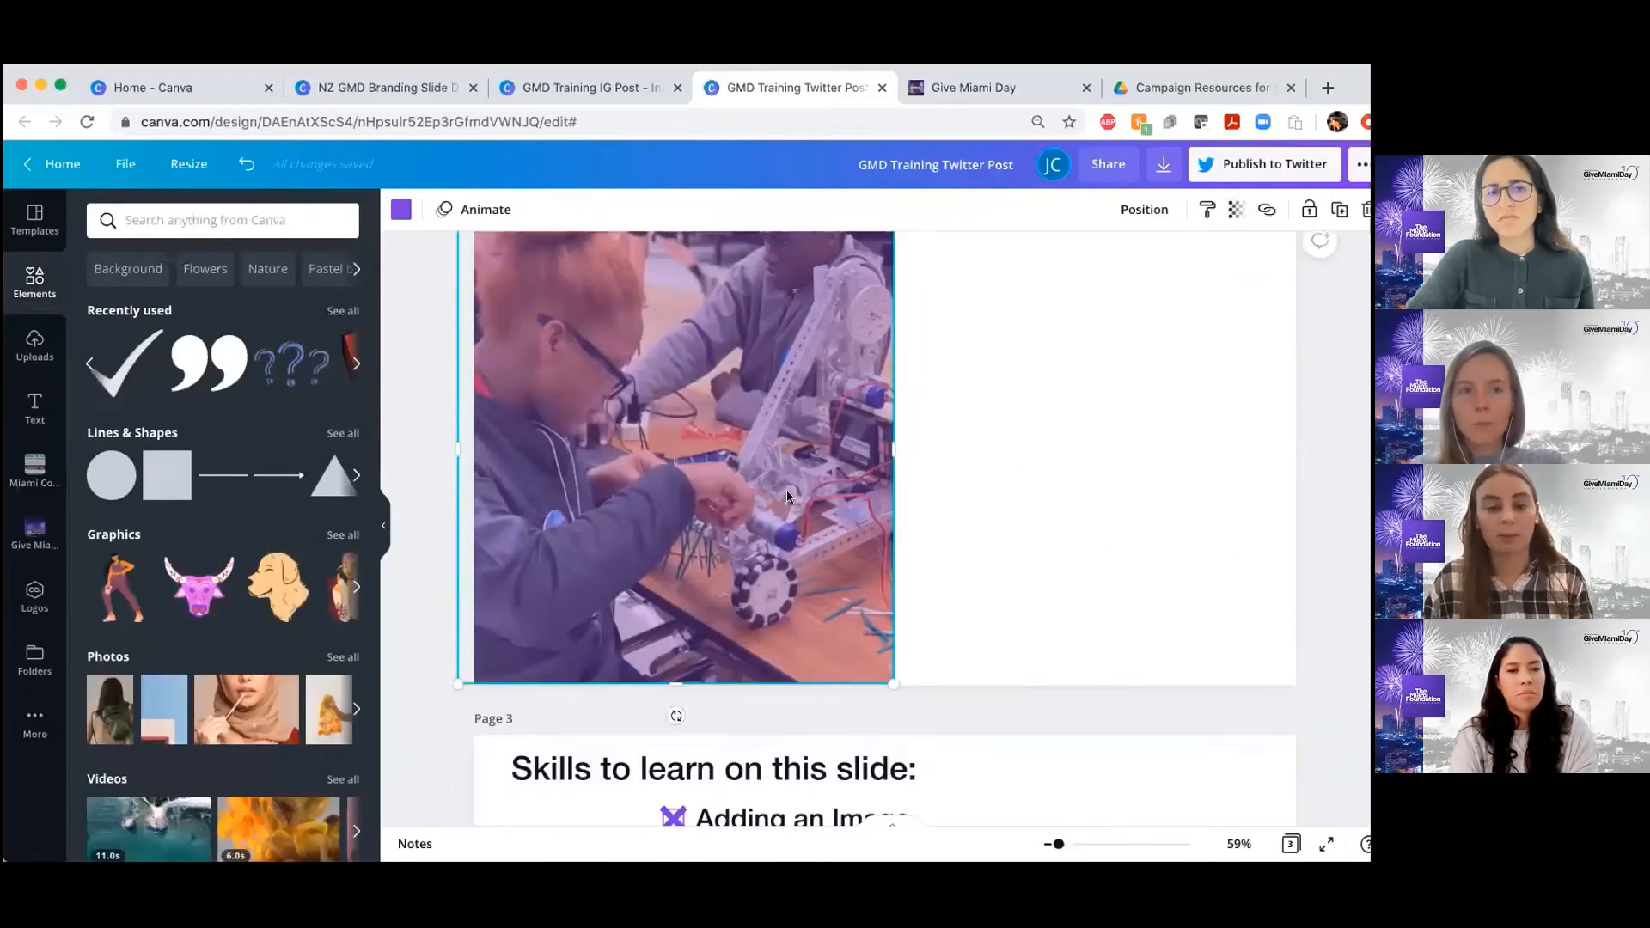
pyautogui.click(1034, 492)
pyautogui.scroll(1, 1034, 492)
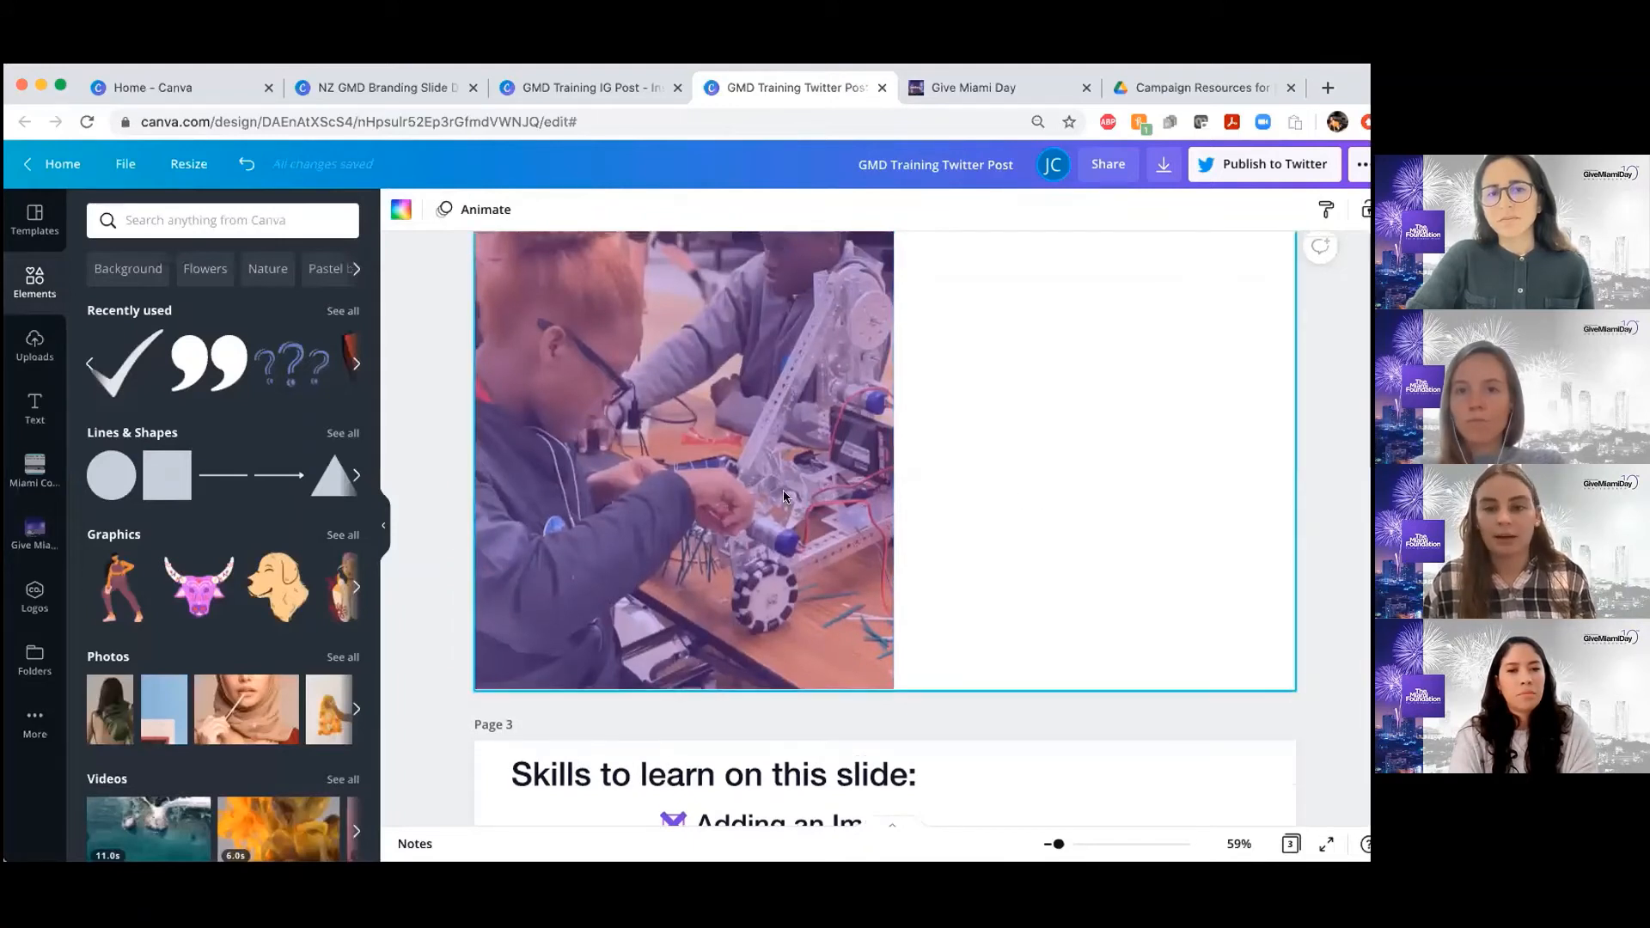
pyautogui.click(782, 491)
pyautogui.click(995, 502)
pyautogui.scroll(1, 895, 541)
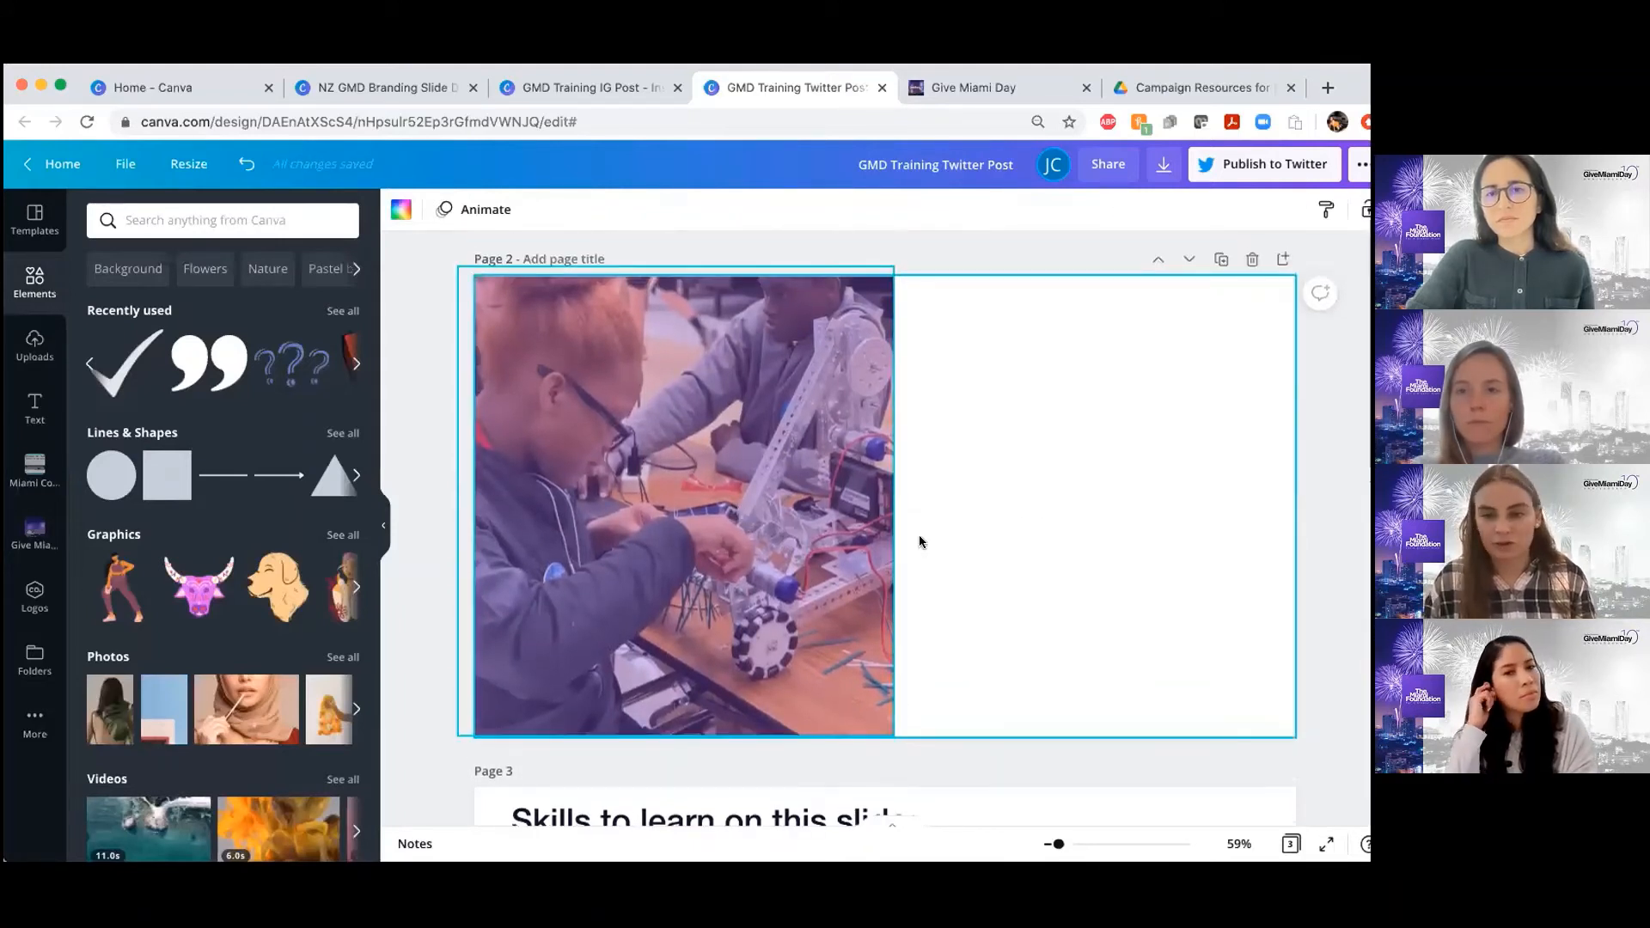
pyautogui.scroll(-1, 920, 542)
pyautogui.scroll(3, 811, 557)
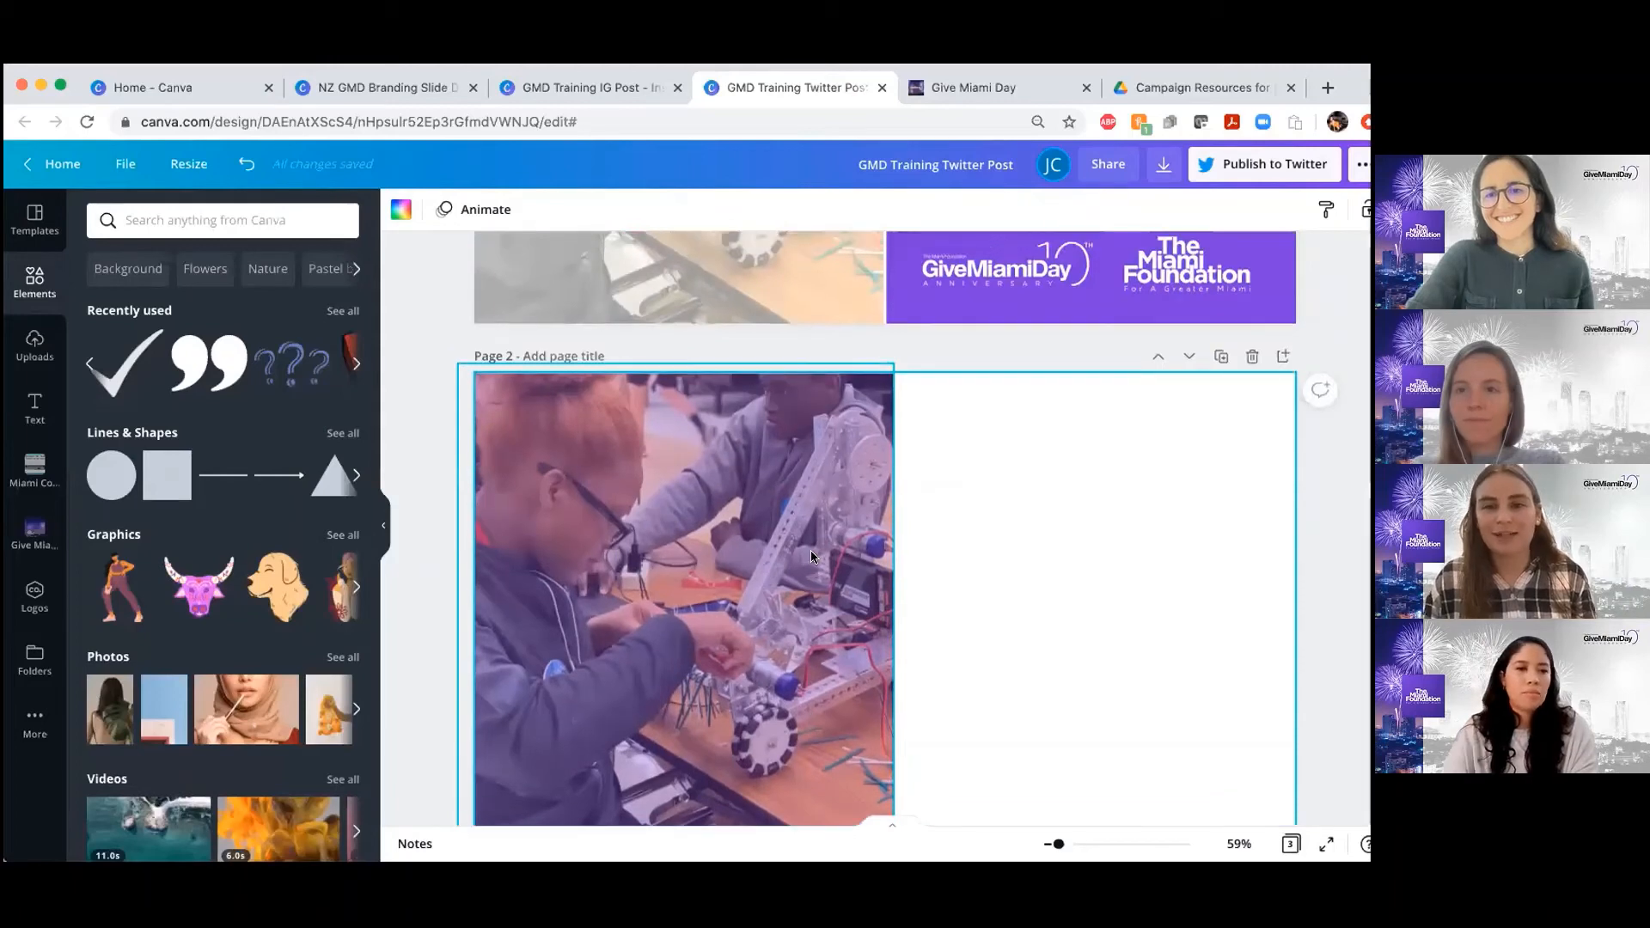
pyautogui.scroll(-5, 811, 557)
pyautogui.scroll(5, 811, 557)
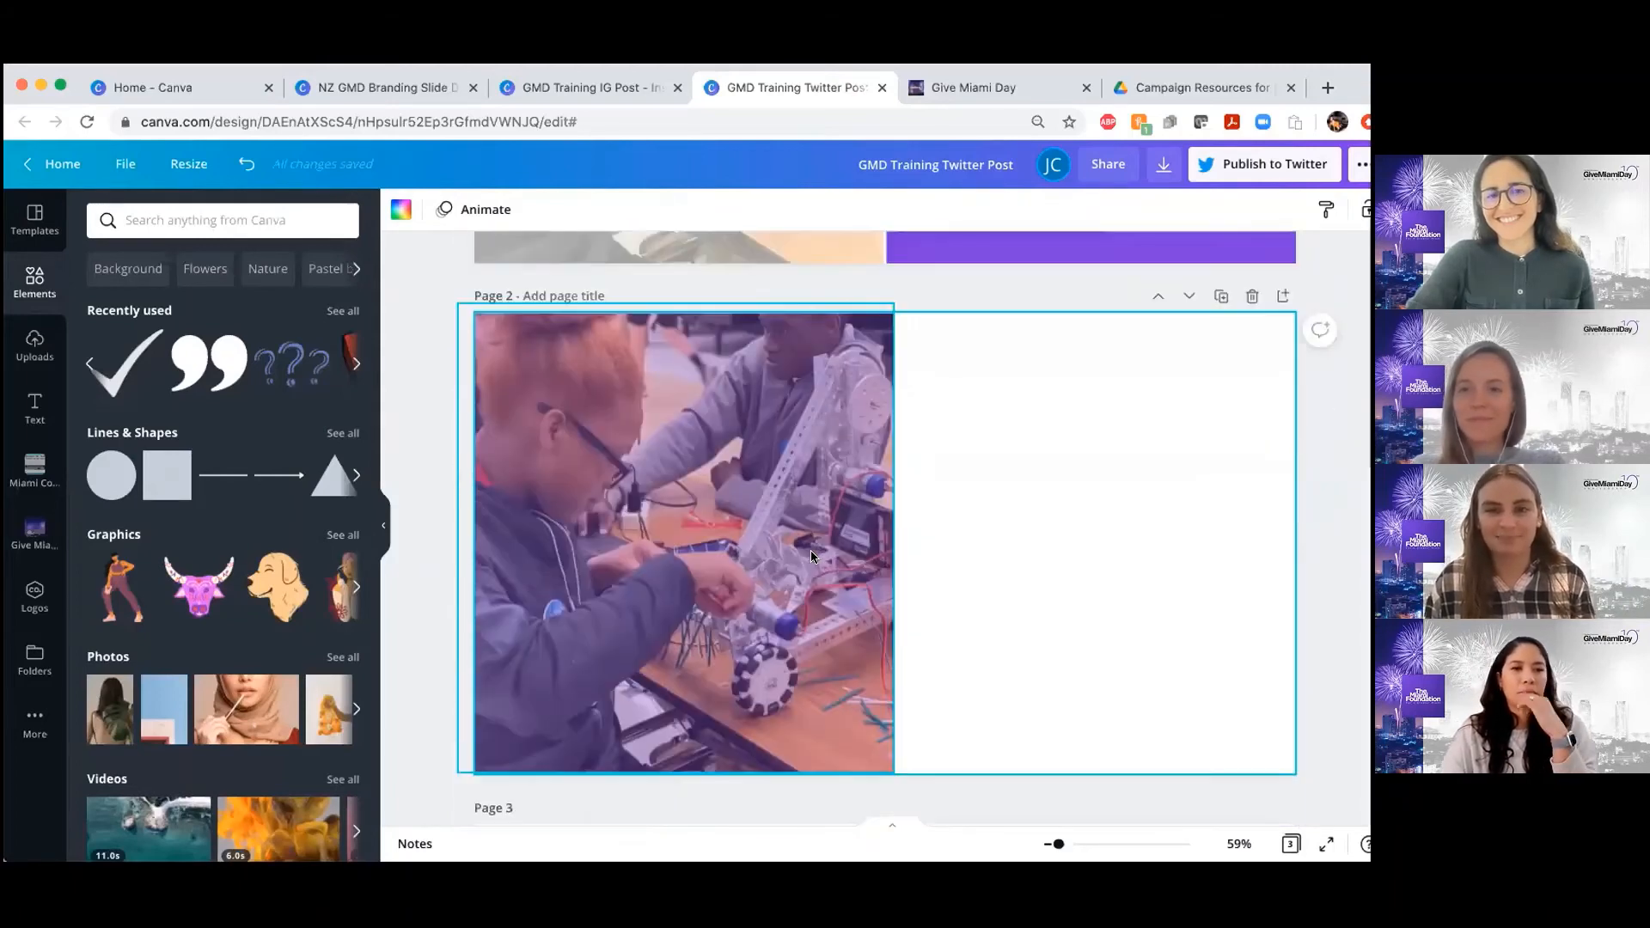
pyautogui.scroll(-5, 811, 550)
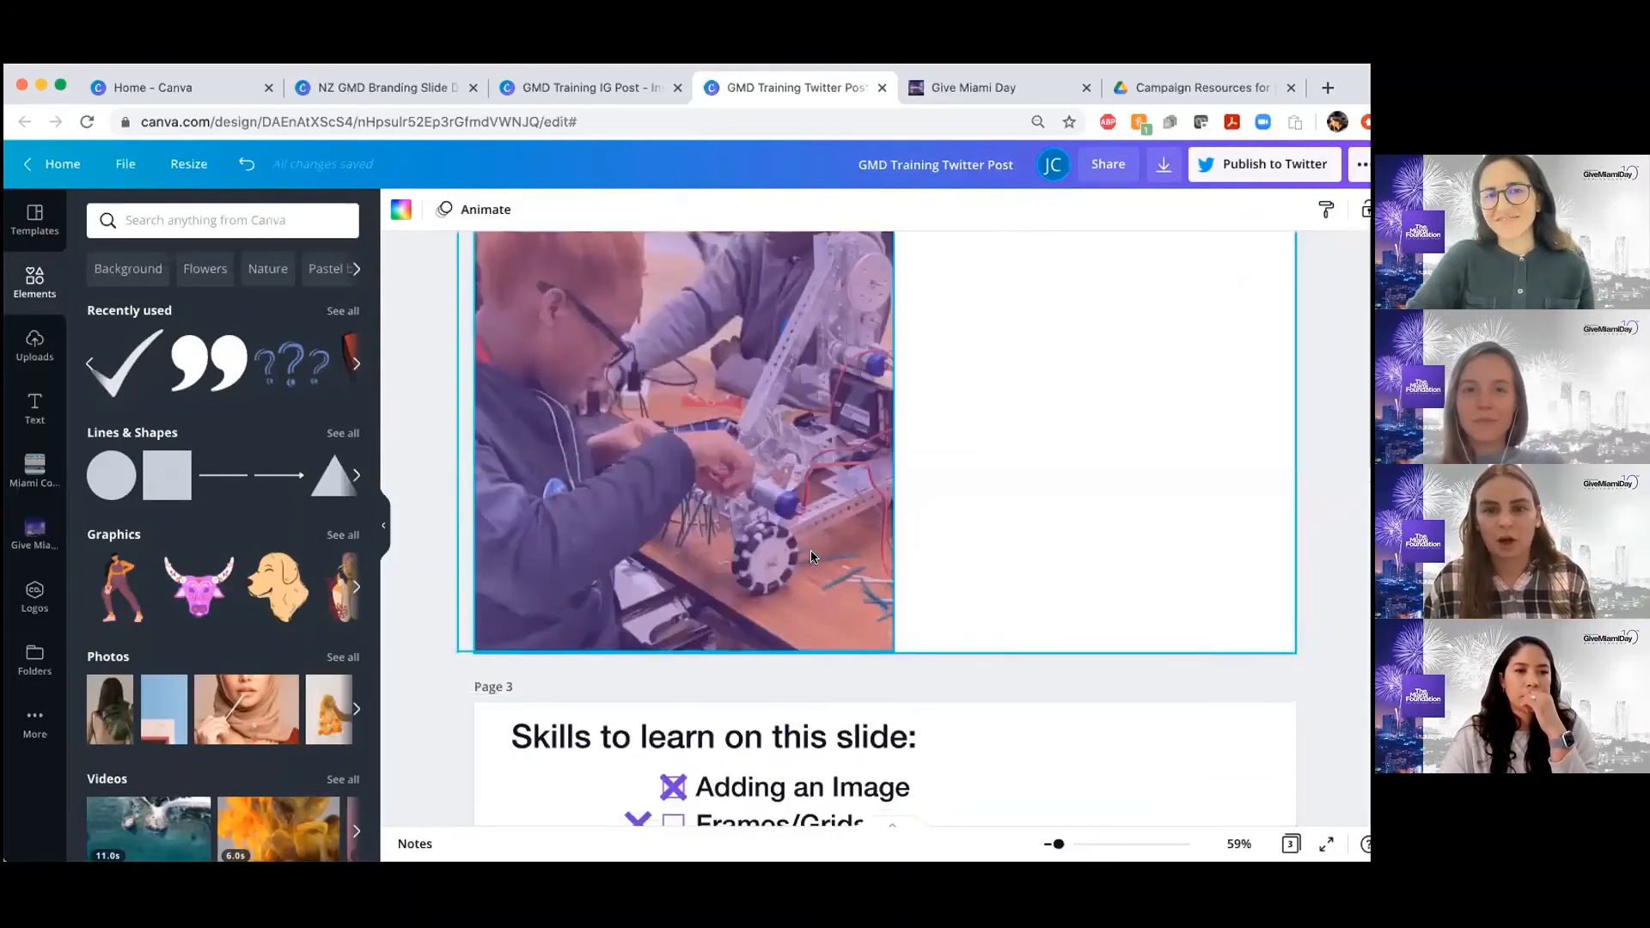
pyautogui.scroll(6, 811, 550)
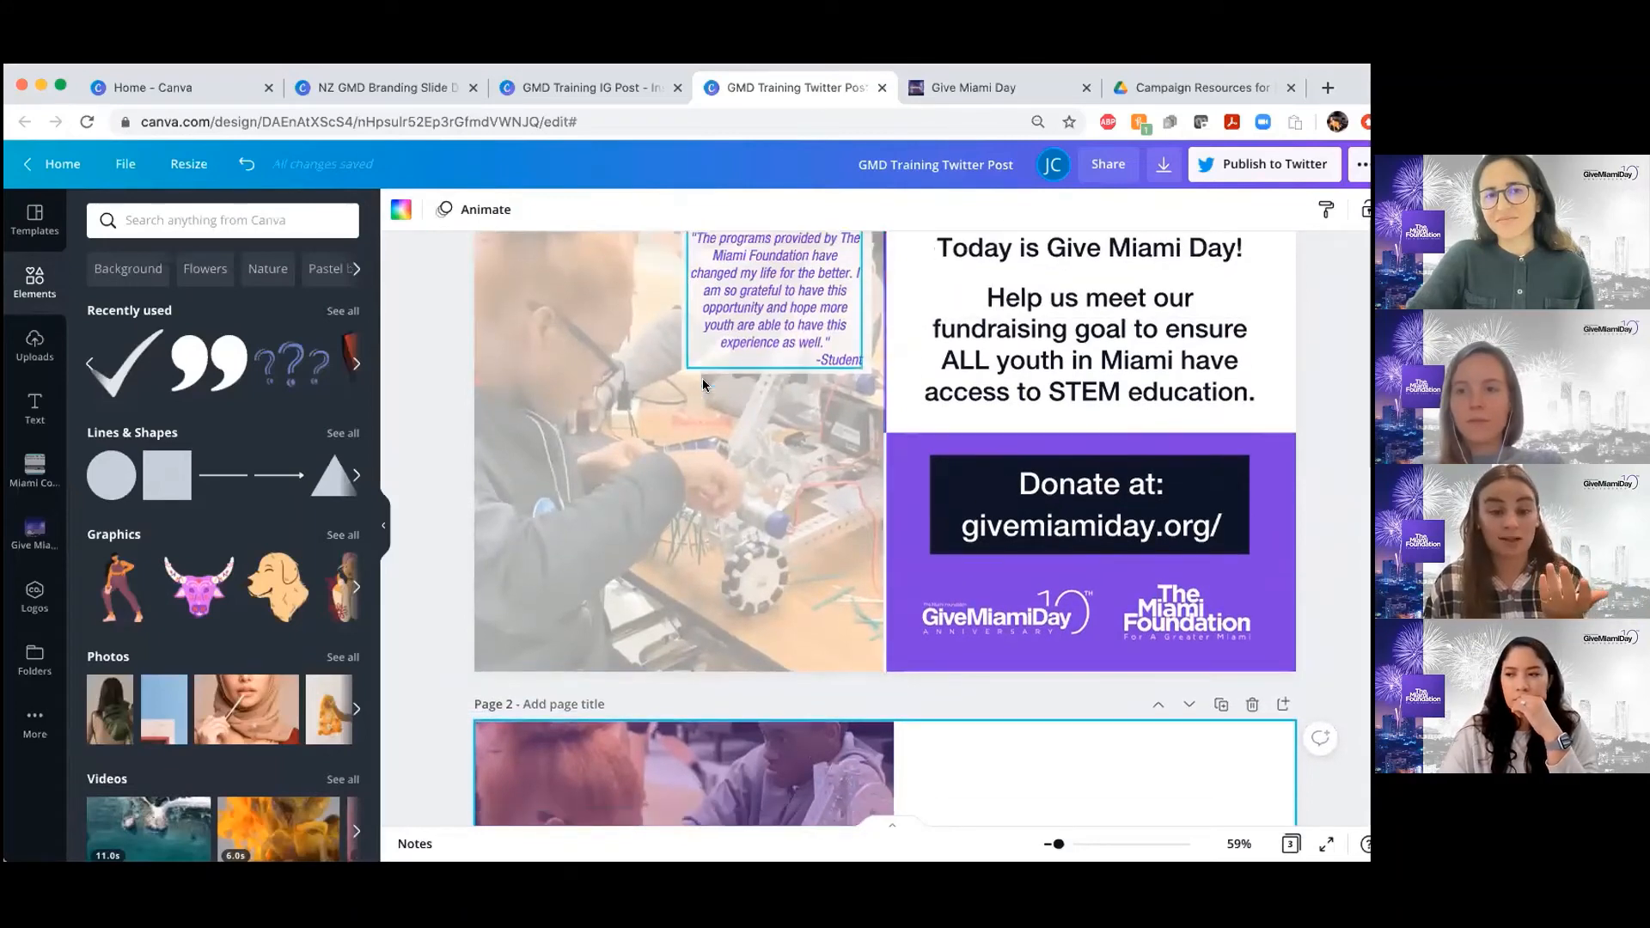
# Add a second square to page 2 and resize it into a small rectangle over the photo's upper-right corner, like the page 1 quote box
pyautogui.scroll(-5, 703, 383)
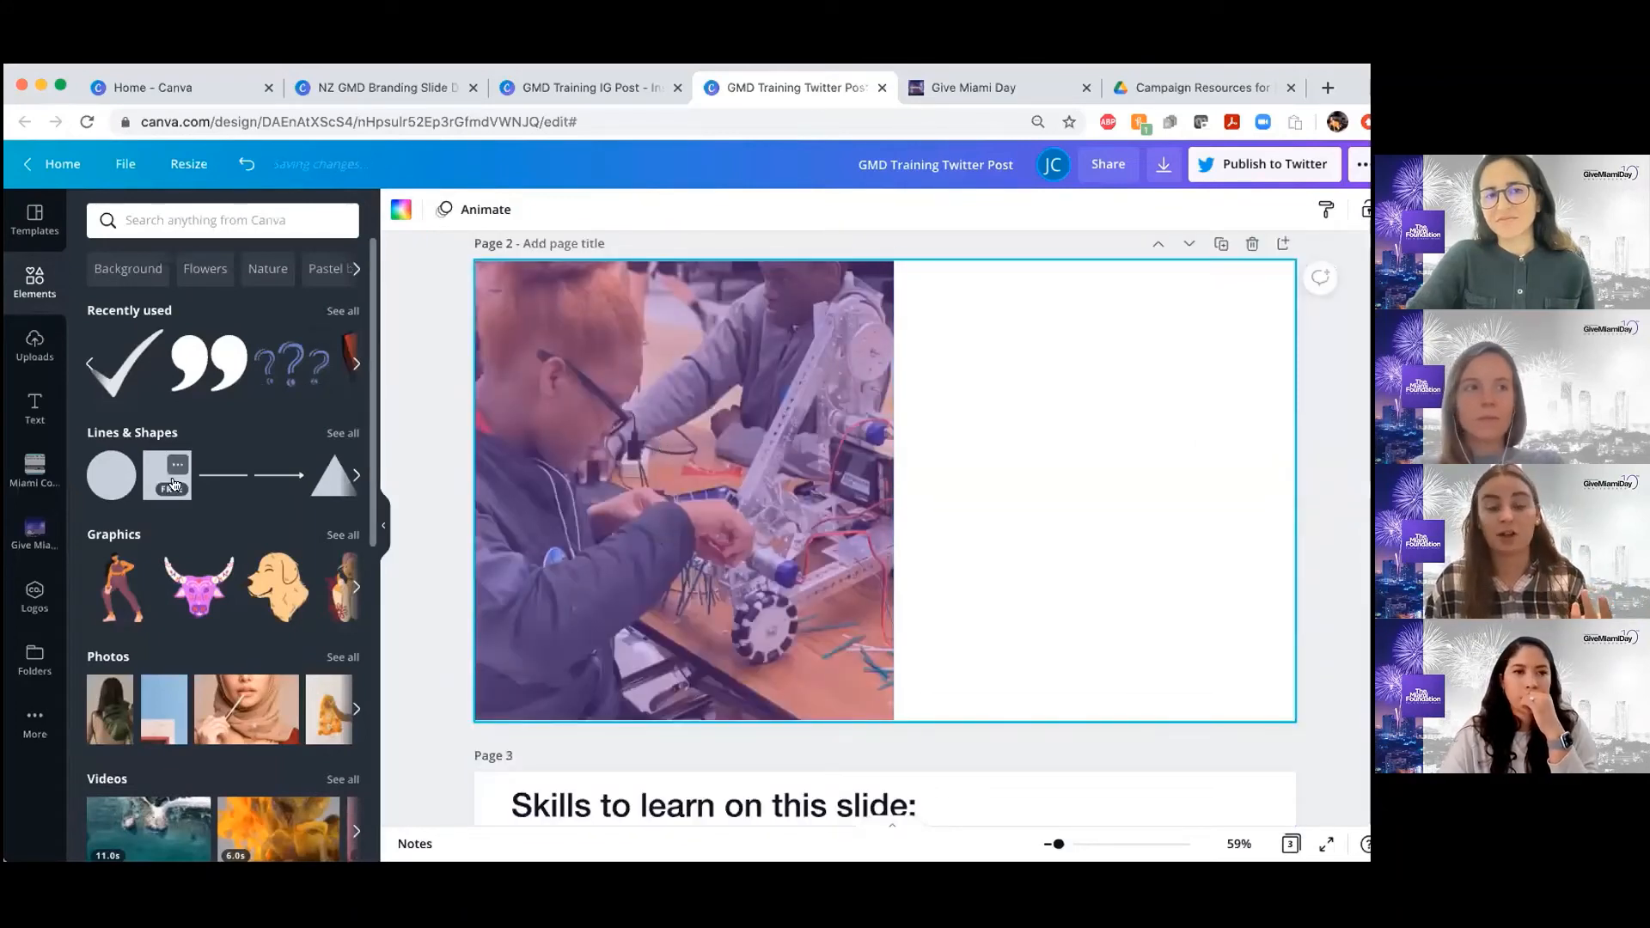
pyautogui.scroll(2, 560, 464)
pyautogui.scroll(6, 554, 486)
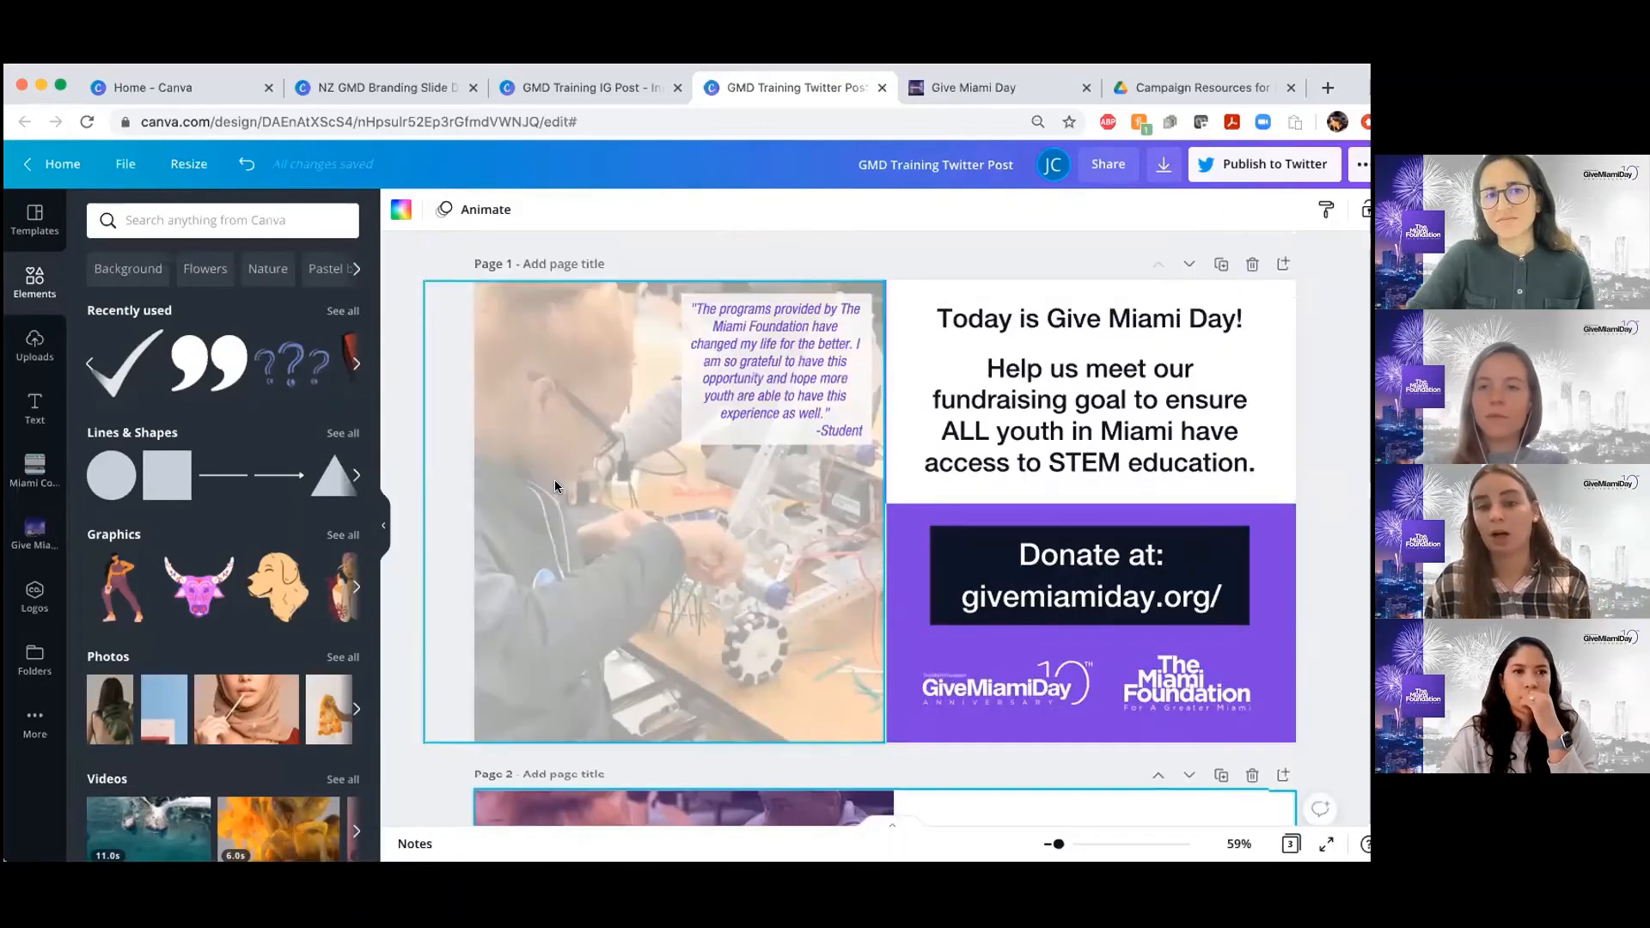
pyautogui.scroll(-6, 554, 485)
pyautogui.scroll(-3, 554, 485)
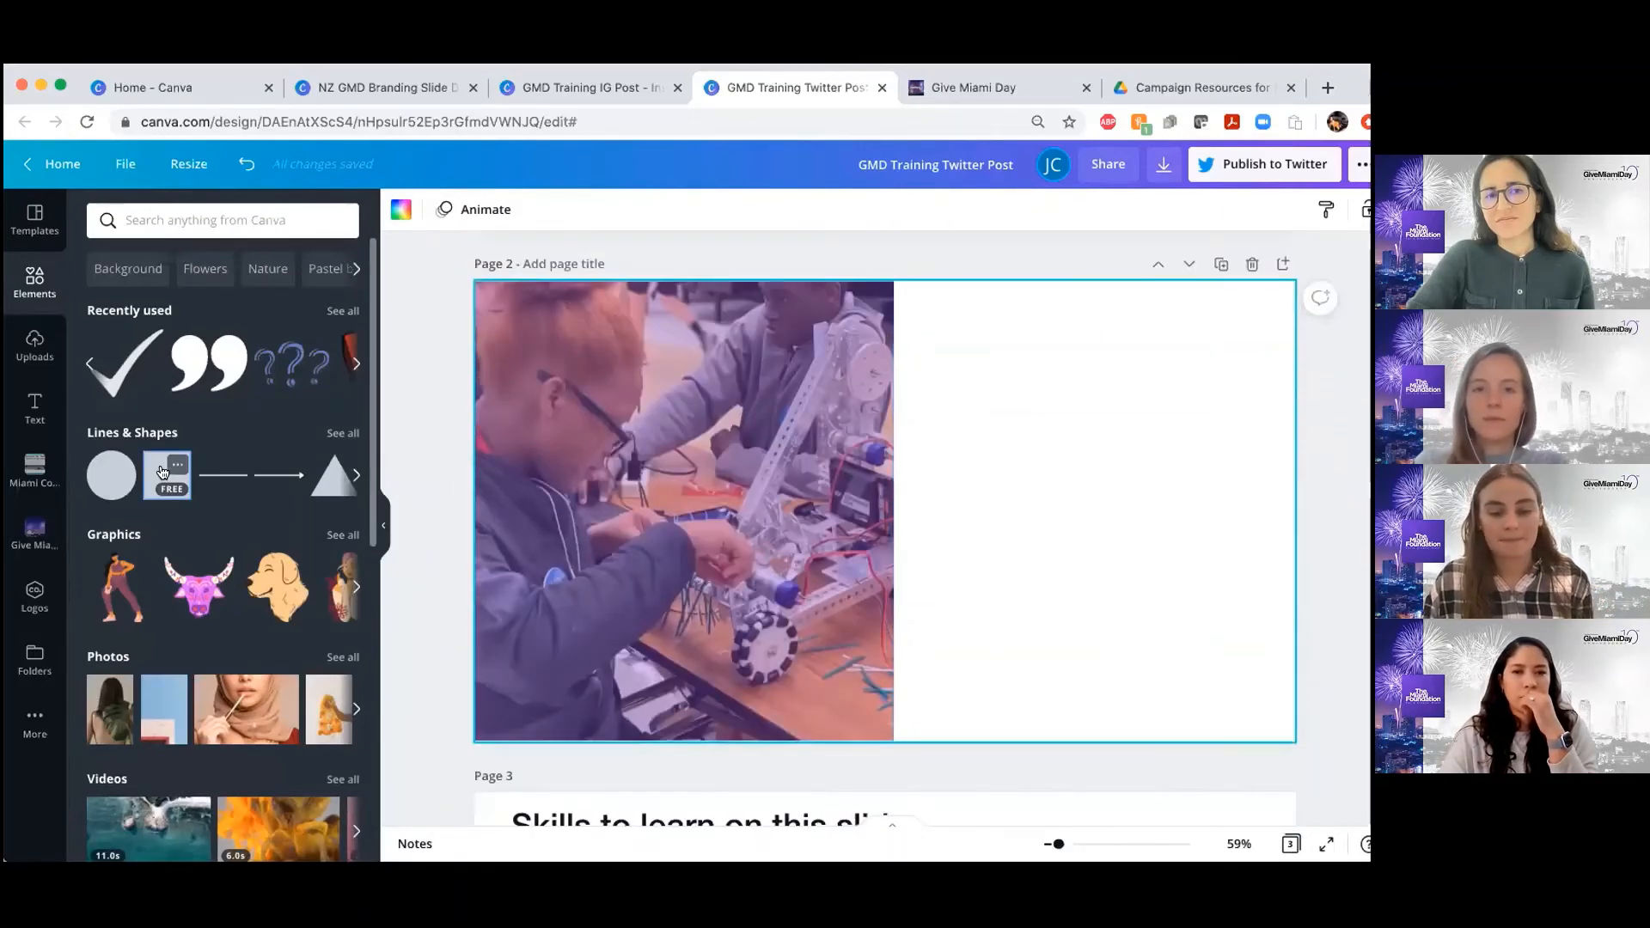
pyautogui.moveTo(811, 406); pyautogui.dragTo(1006, 547)
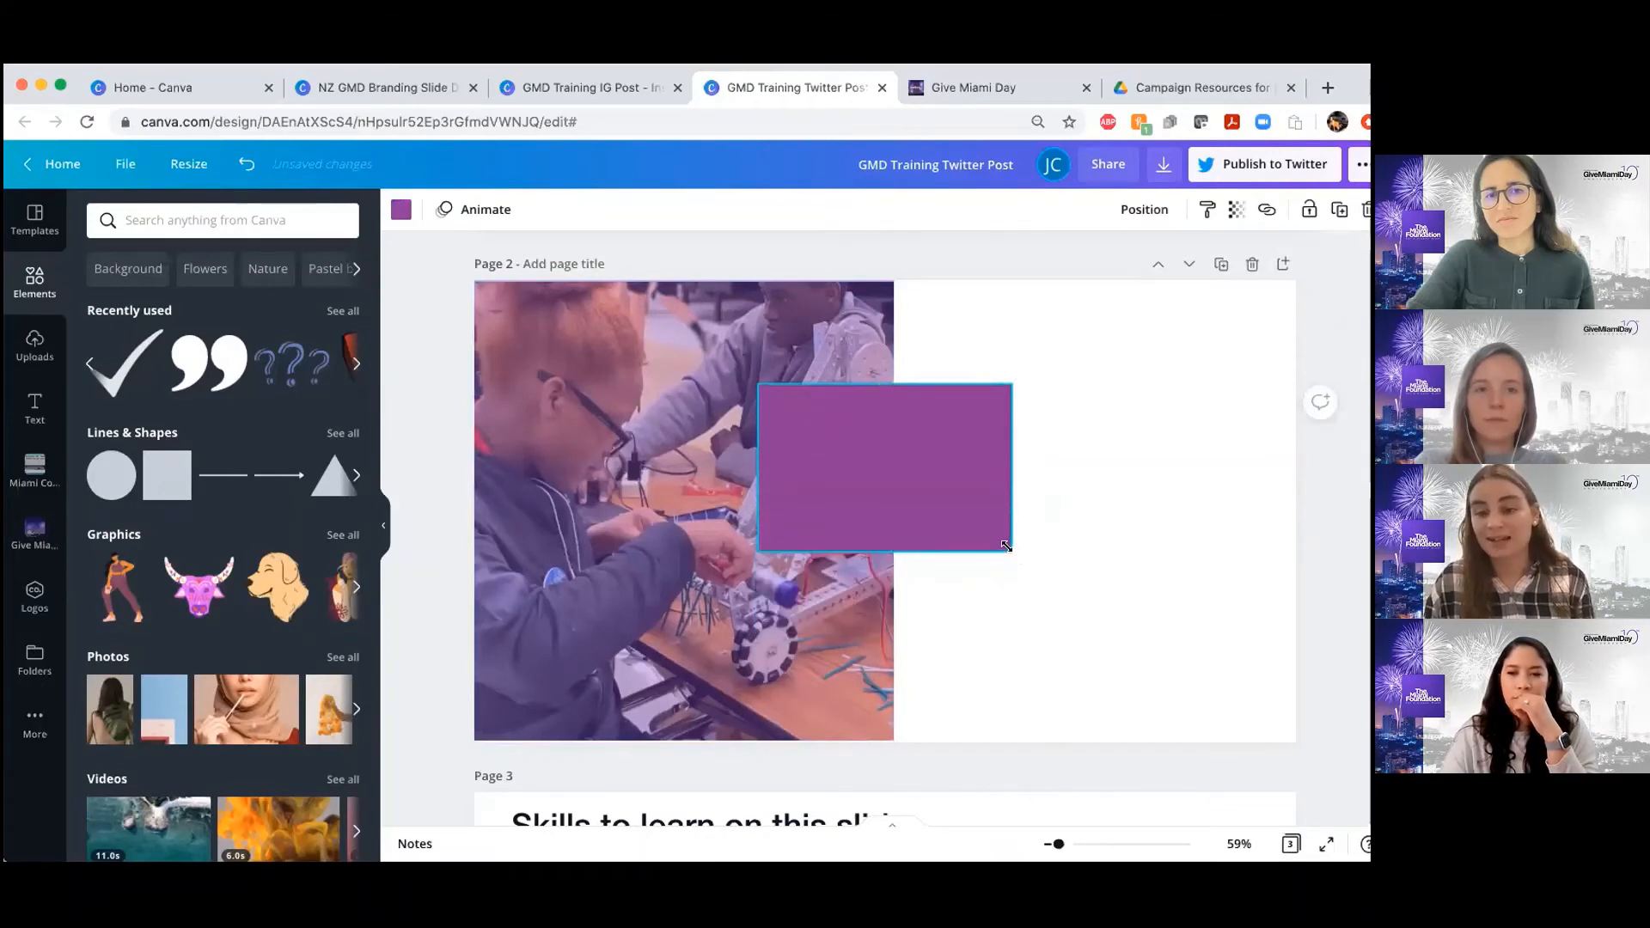
pyautogui.moveTo(832, 467); pyautogui.dragTo(762, 398)
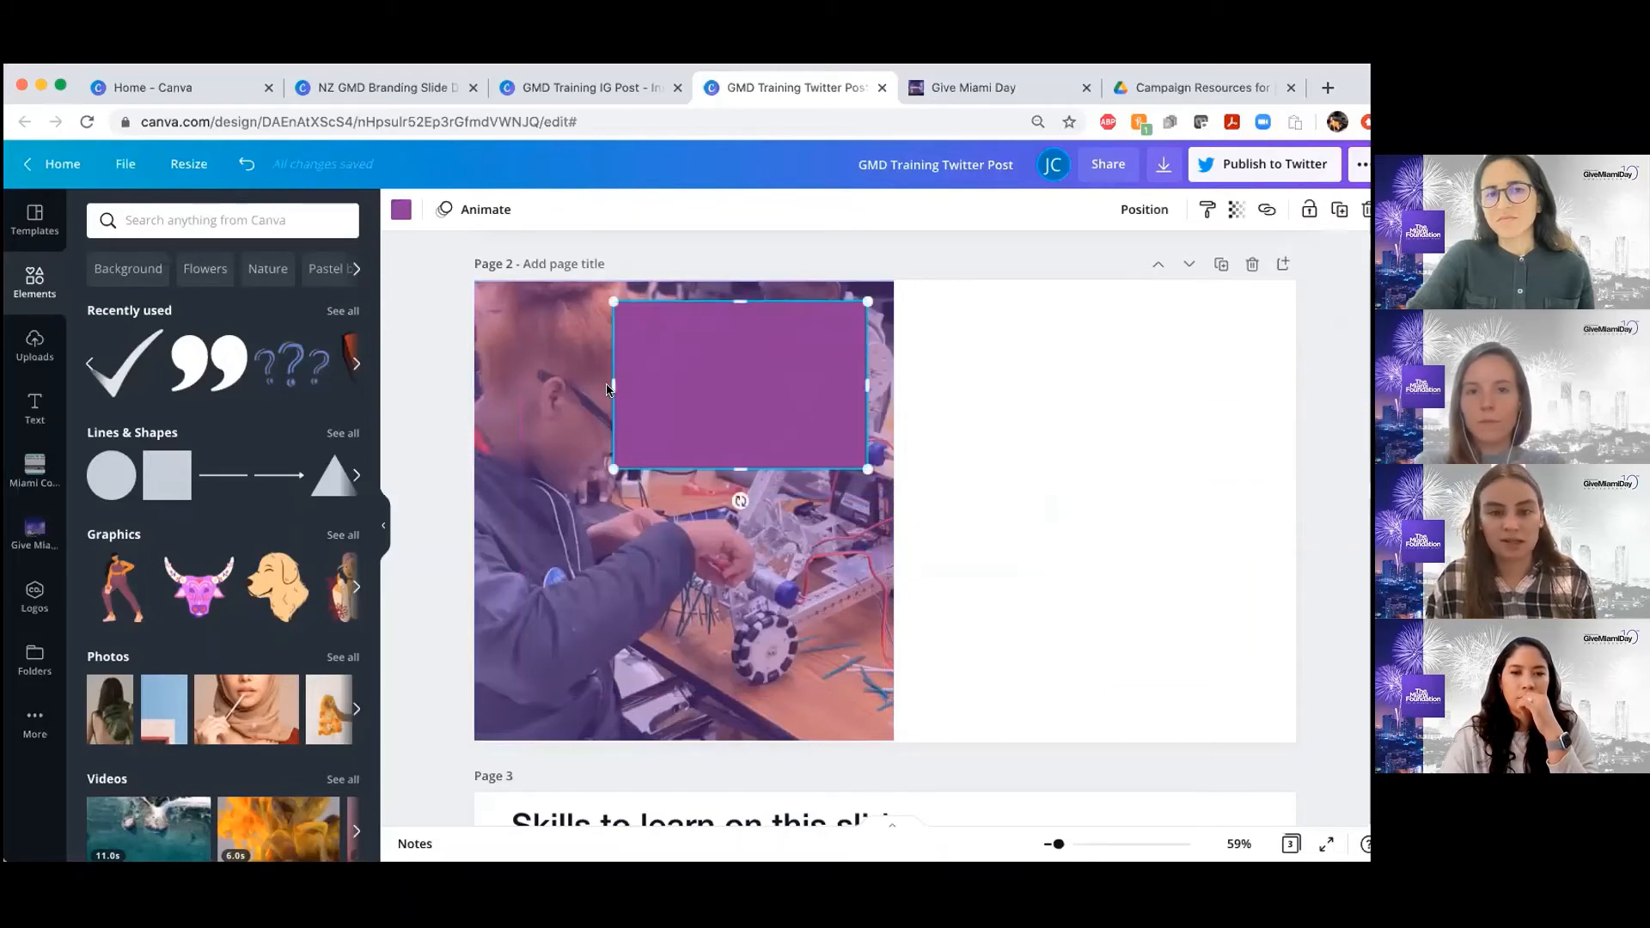
pyautogui.moveTo(653, 383); pyautogui.dragTo(692, 379)
pyautogui.moveTo(782, 438); pyautogui.dragTo(782, 424)
# Fill the small rectangle with white from the Give Miami Day palette and set its transparency to 73
pyautogui.click(399, 209)
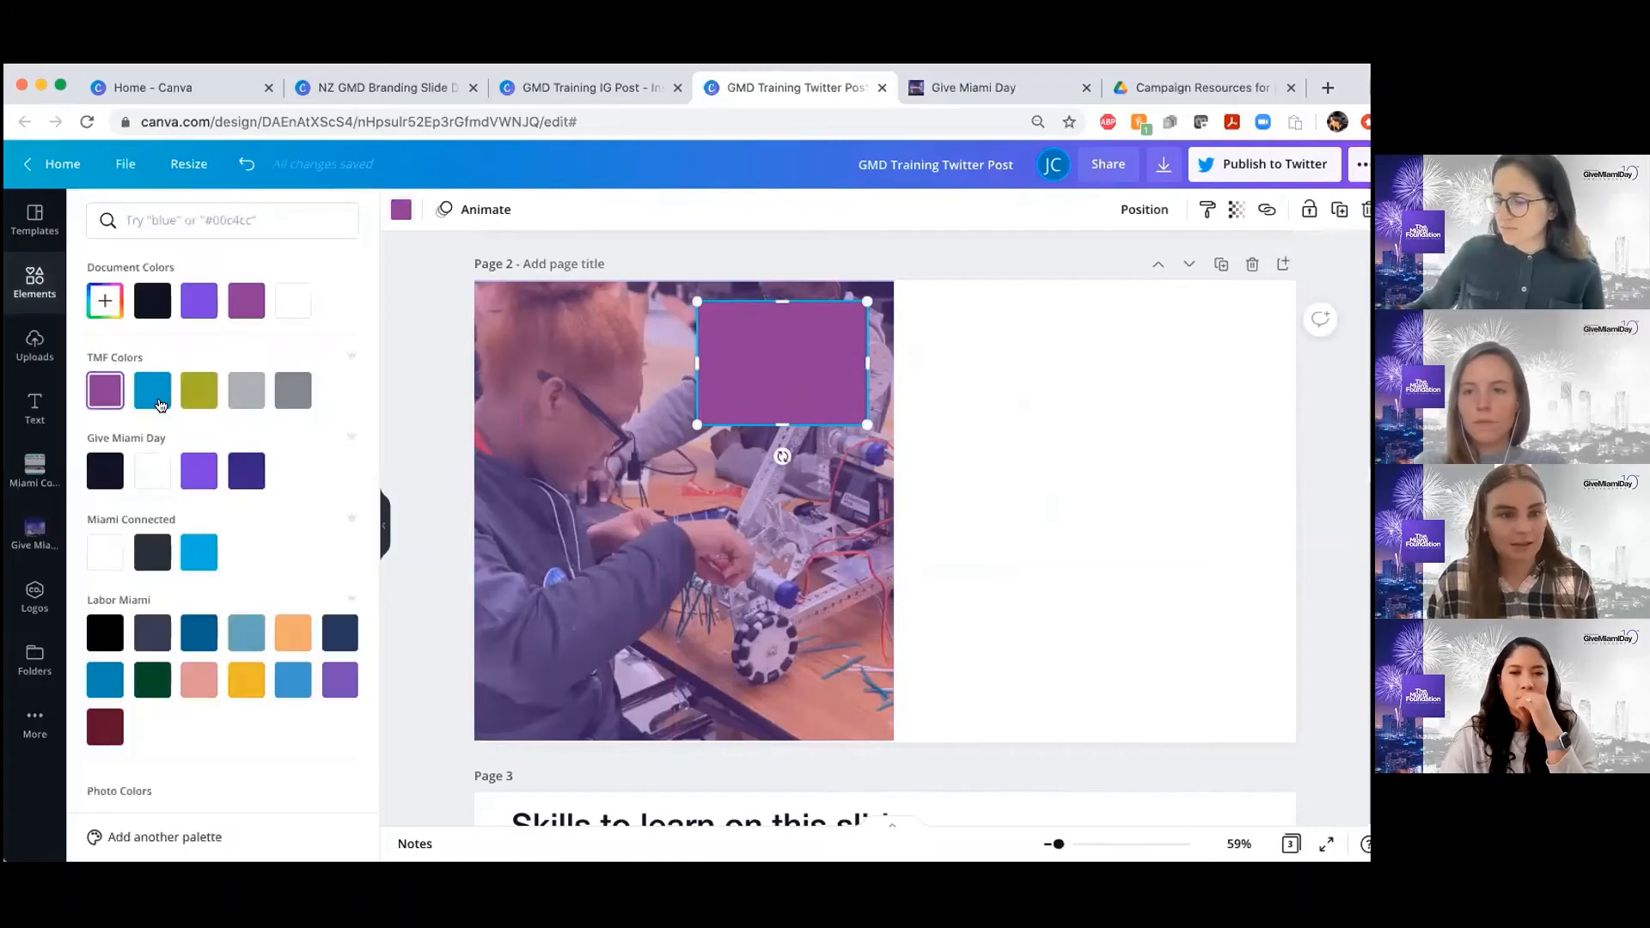
pyautogui.click(151, 477)
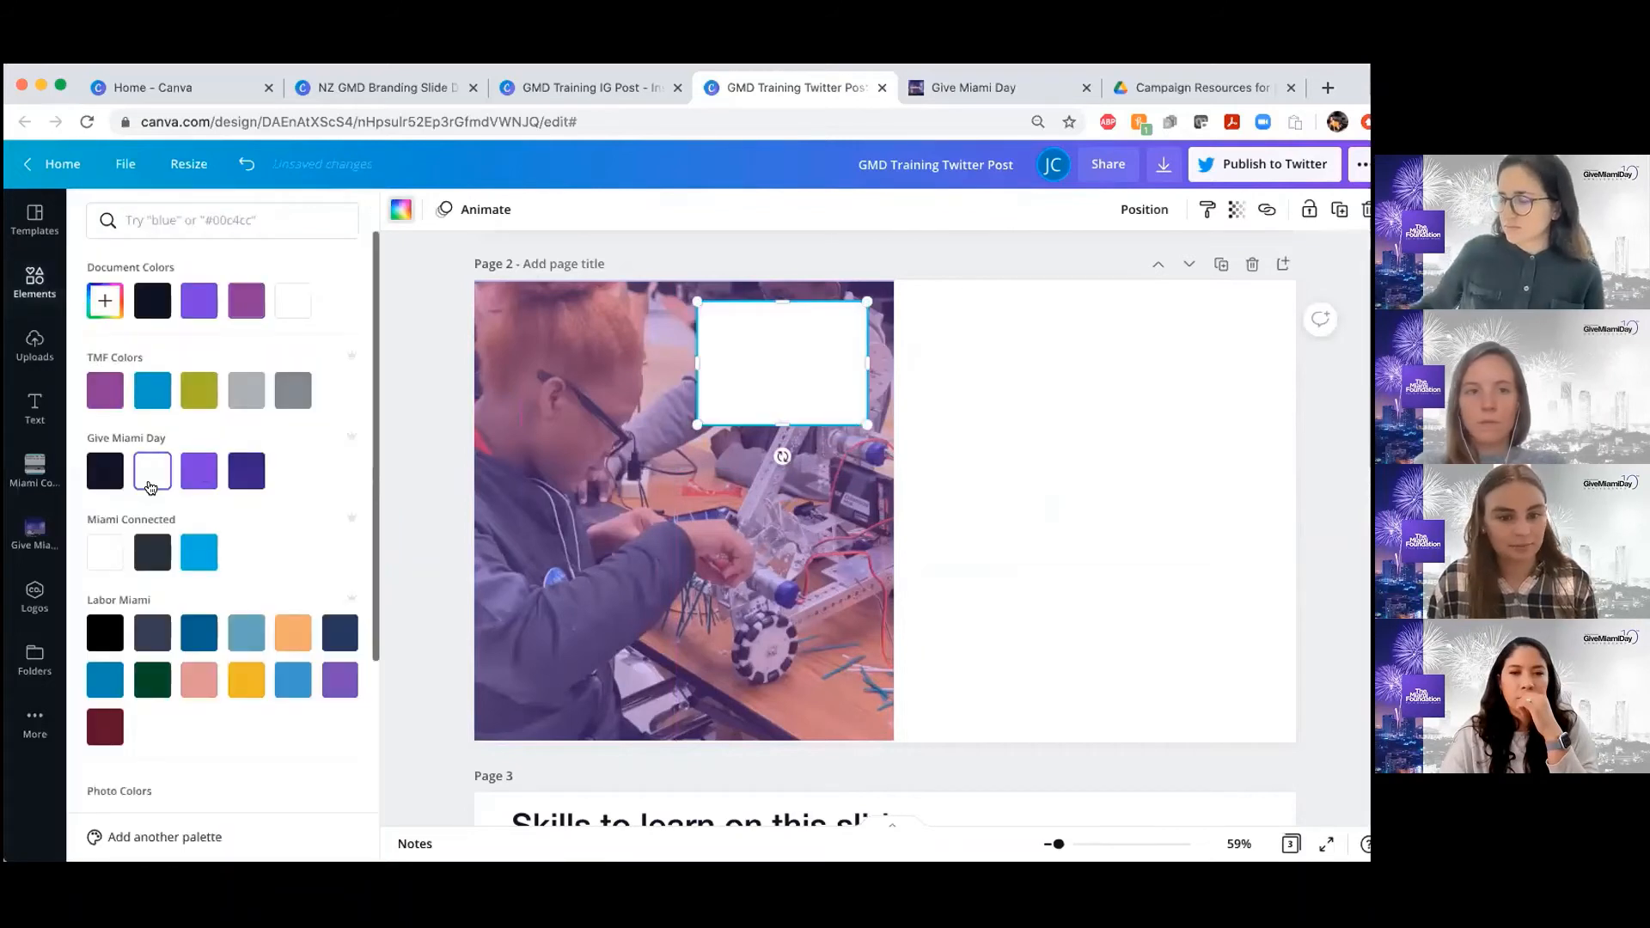
pyautogui.click(1235, 210)
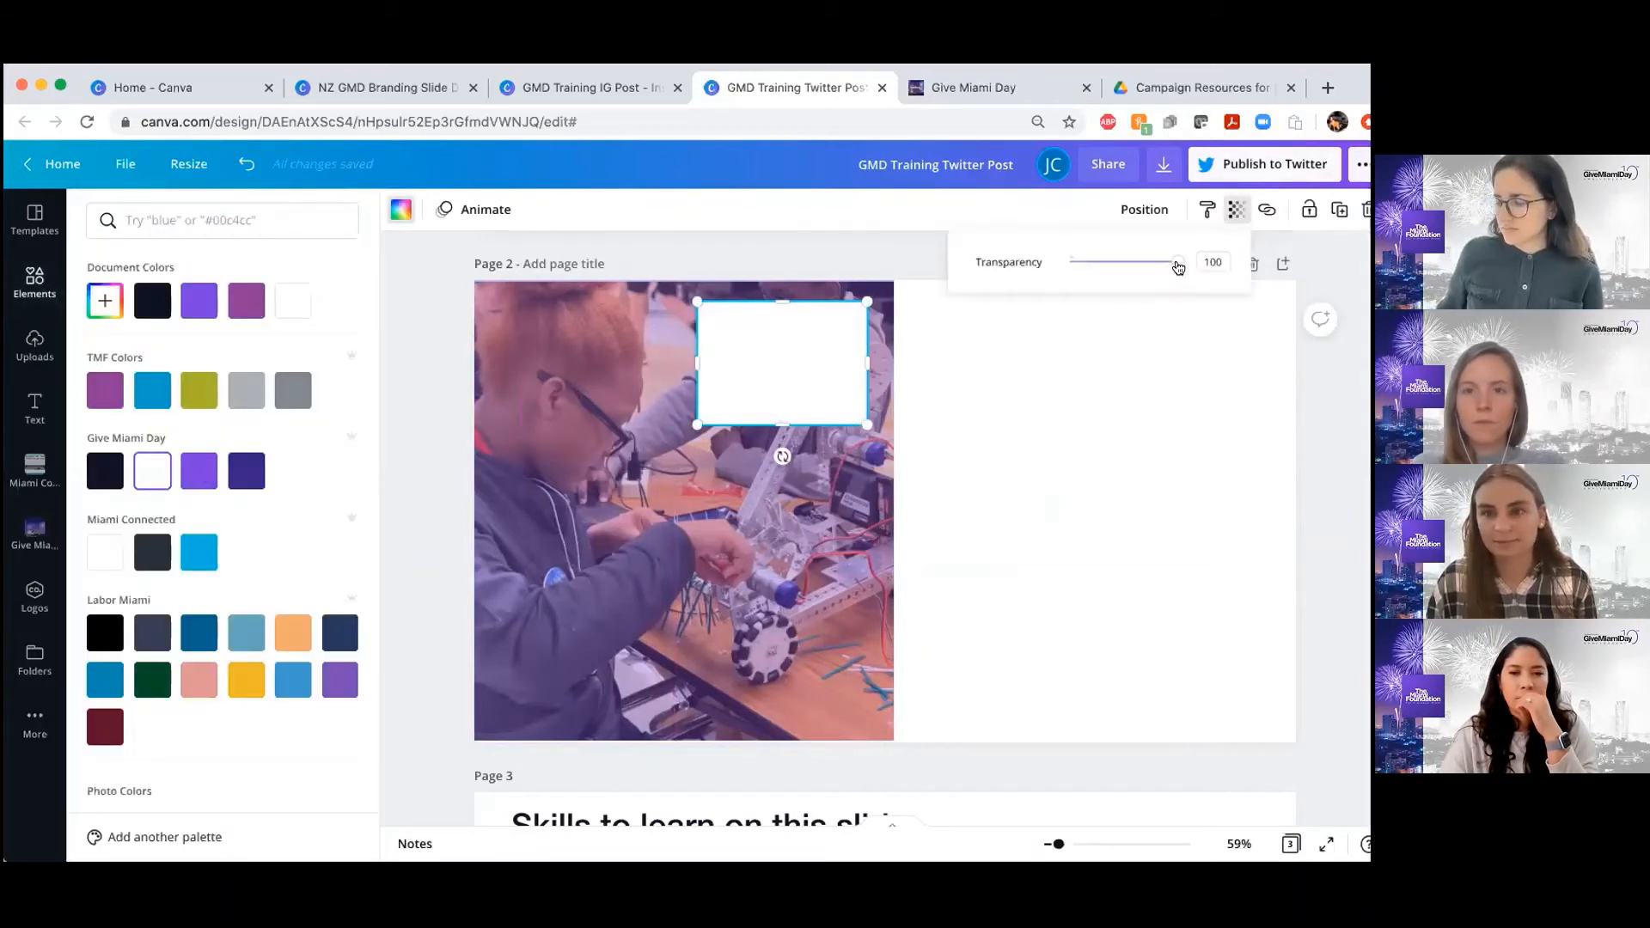
pyautogui.moveTo(1178, 267)
pyautogui.mouseDown()
pyautogui.moveTo(1127, 266)
pyautogui.moveTo(1147, 266)
pyautogui.mouseUp()
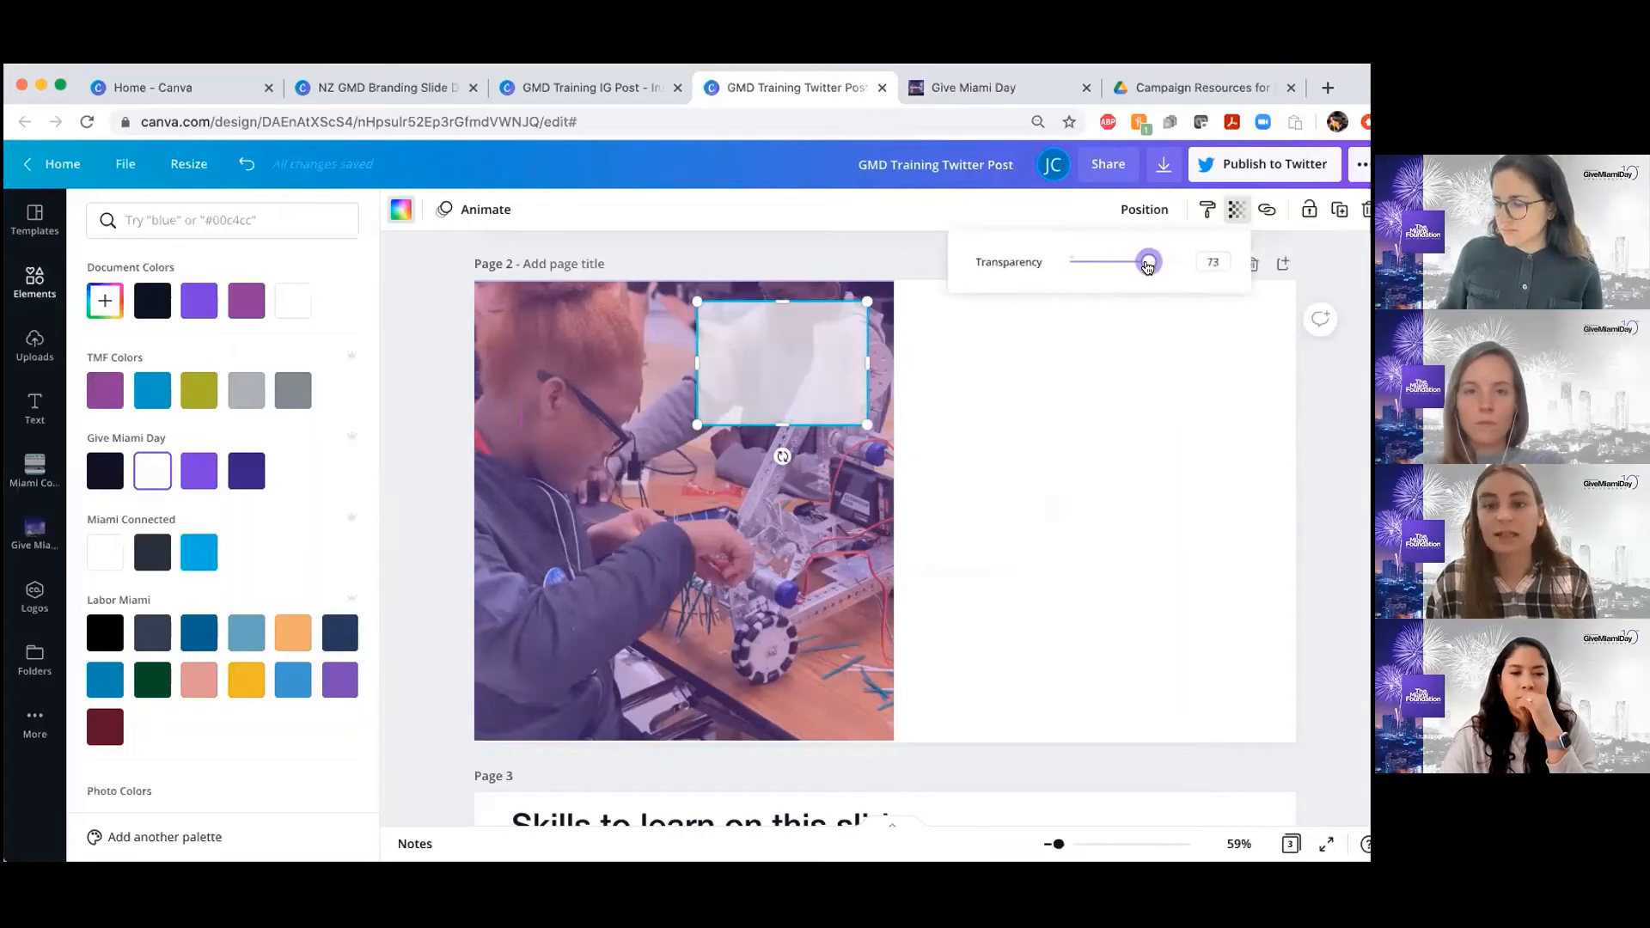
pyautogui.click(1346, 410)
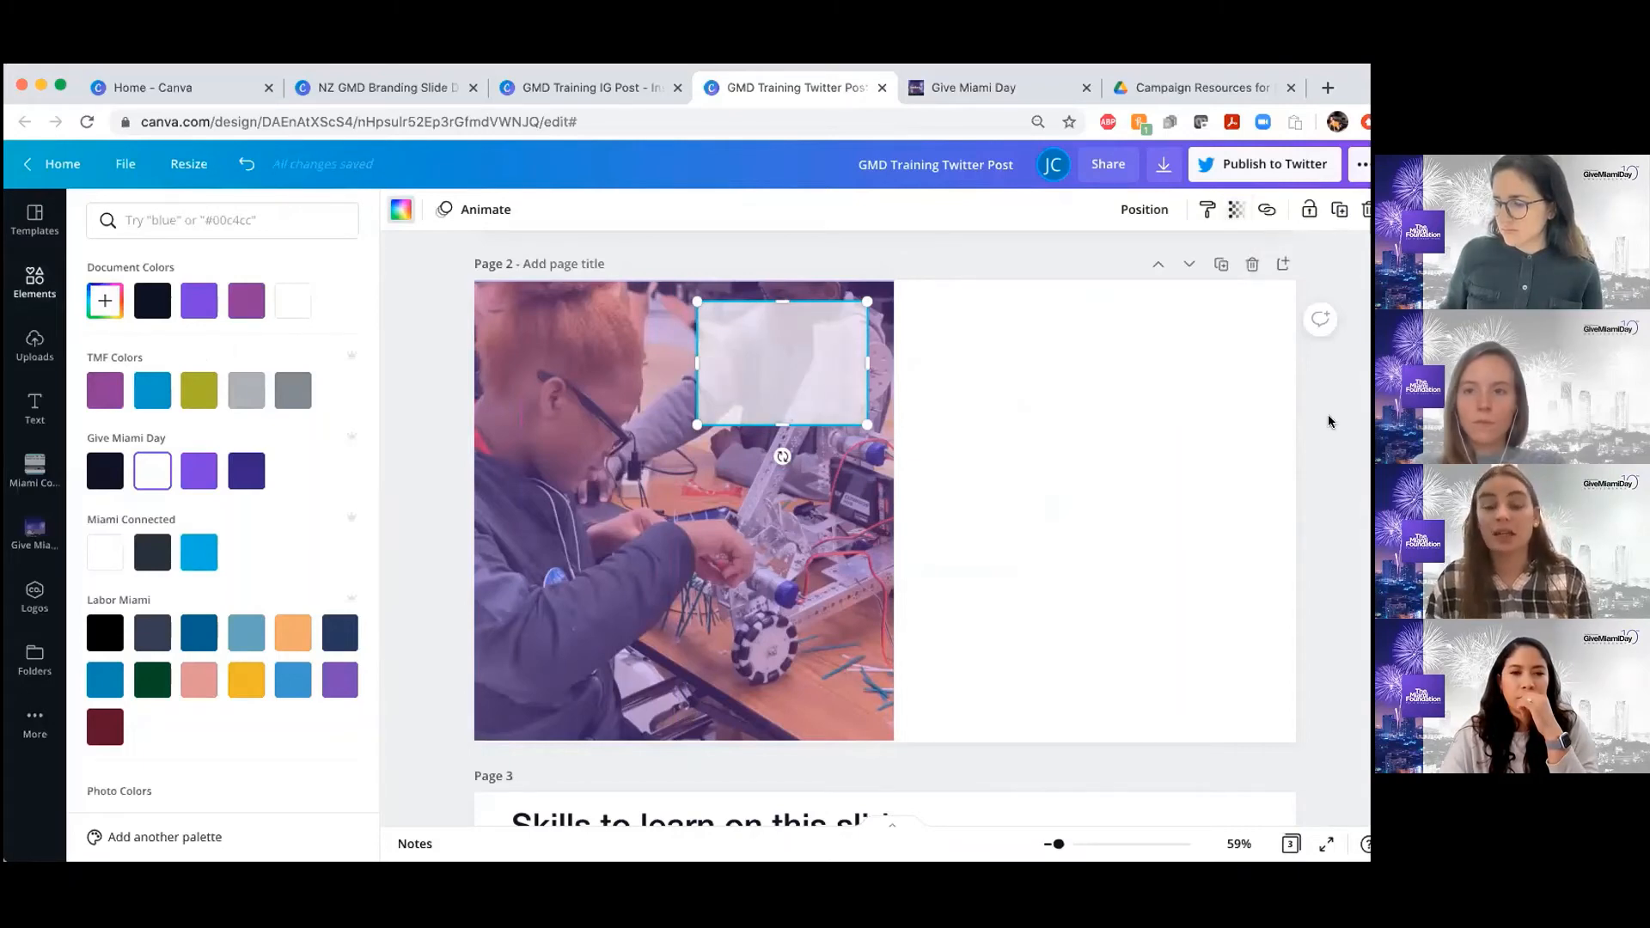
pyautogui.click(1329, 422)
# Check the quote text on page 1, add a subheading to page 2, and place it over the translucent white box
pyautogui.scroll(1, 926, 579)
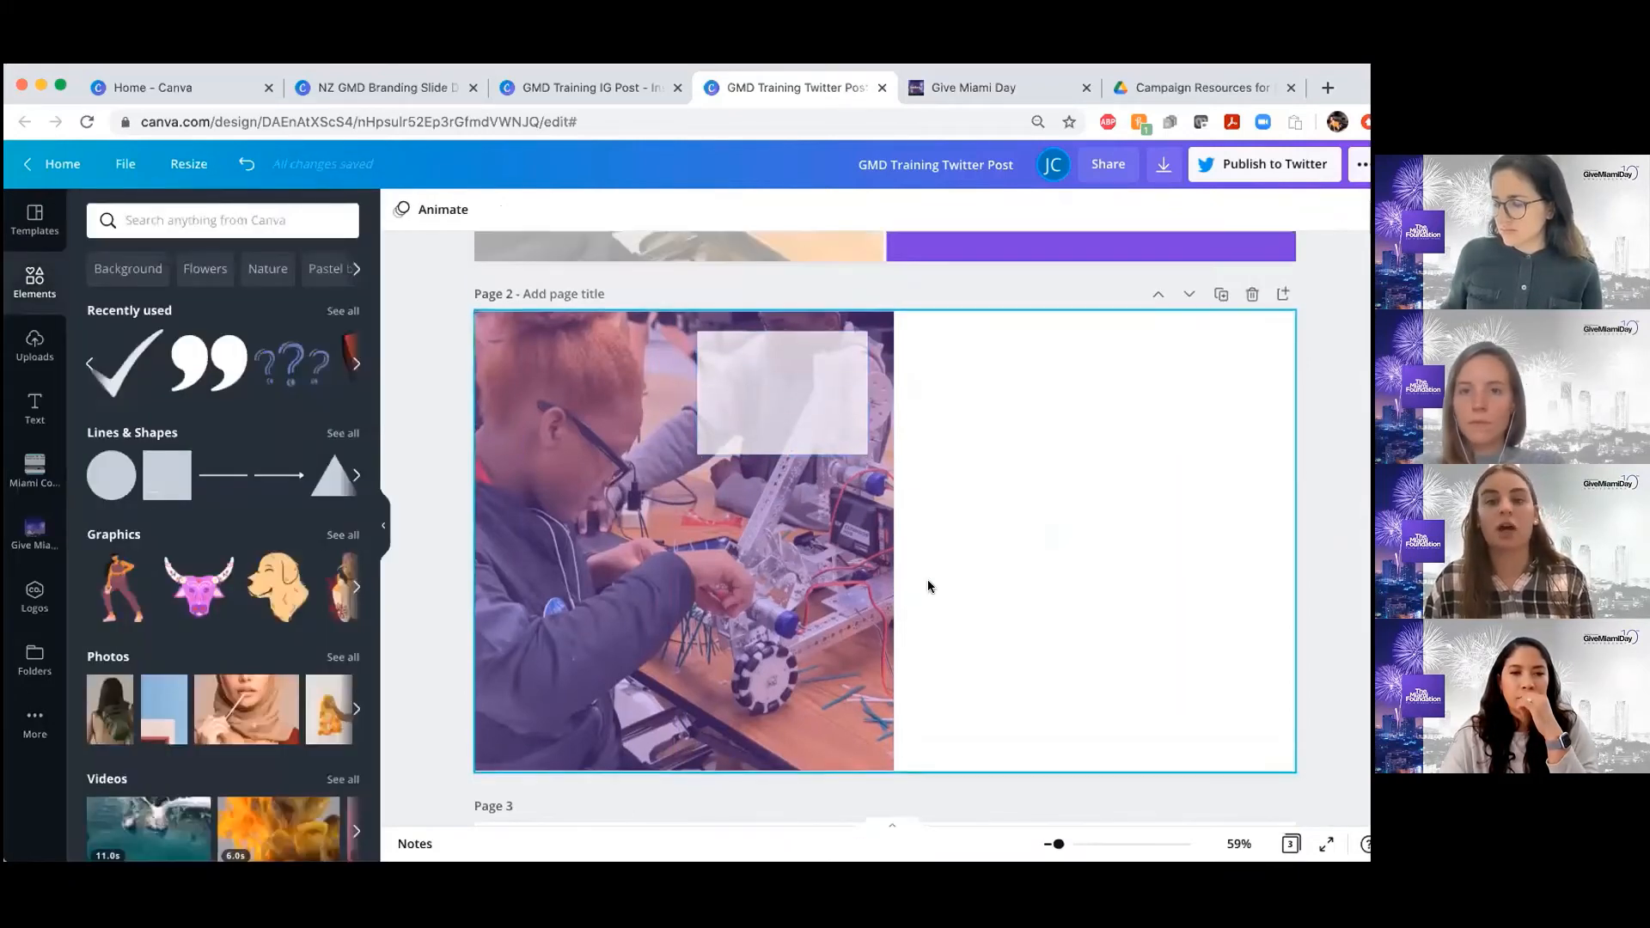
pyautogui.scroll(5, 927, 579)
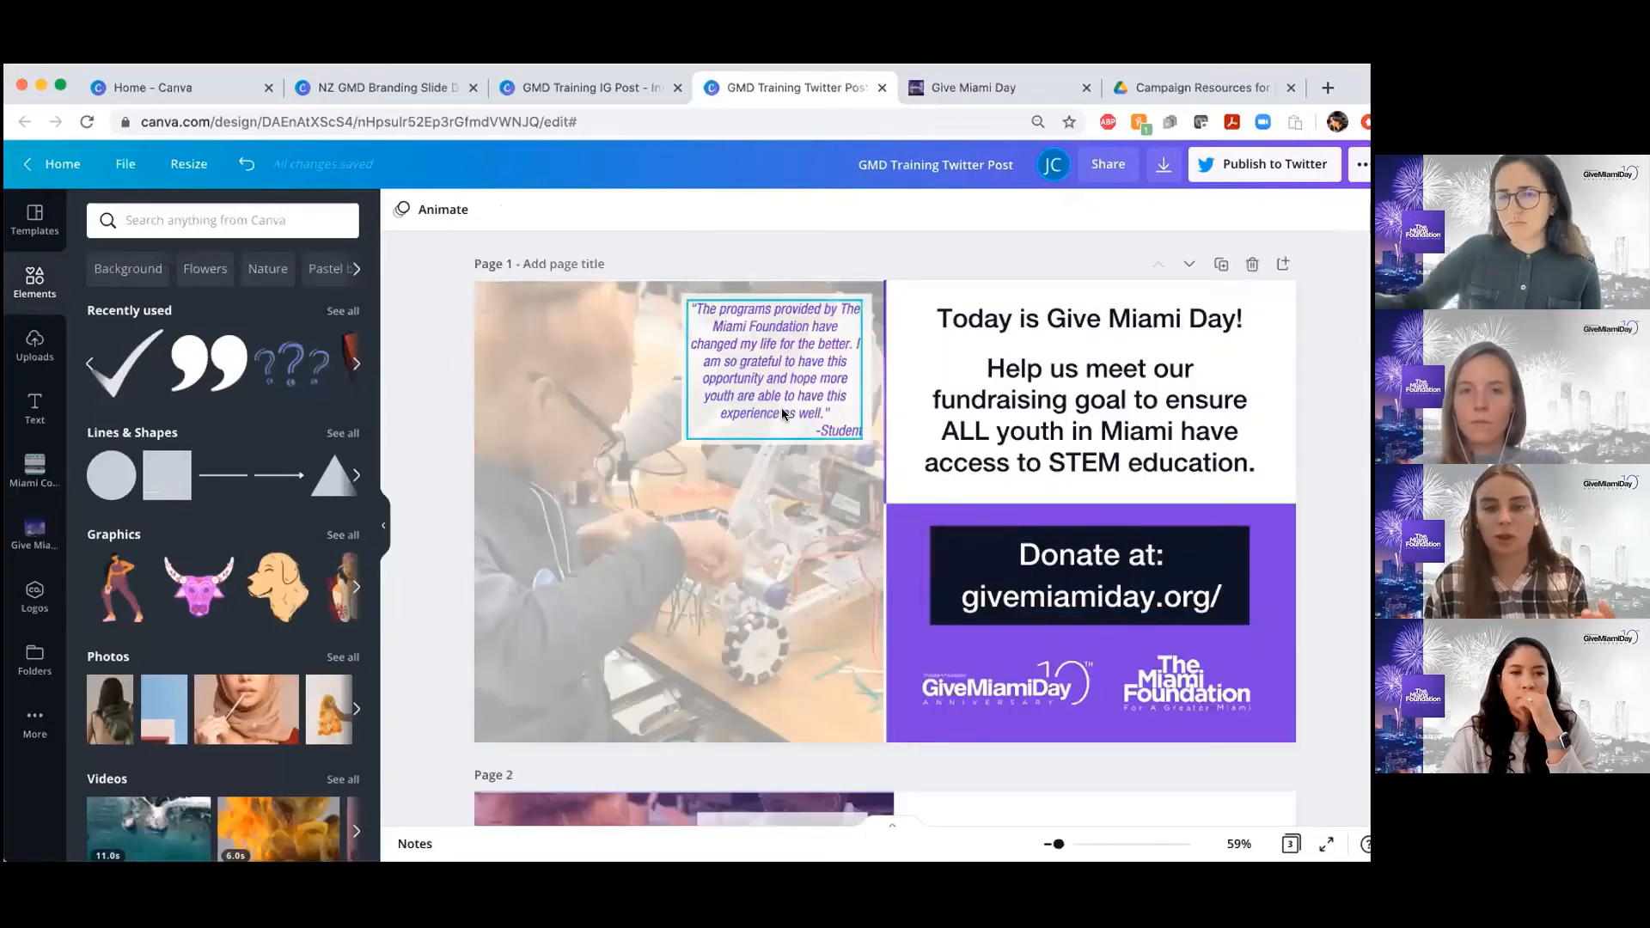
pyautogui.click(783, 414)
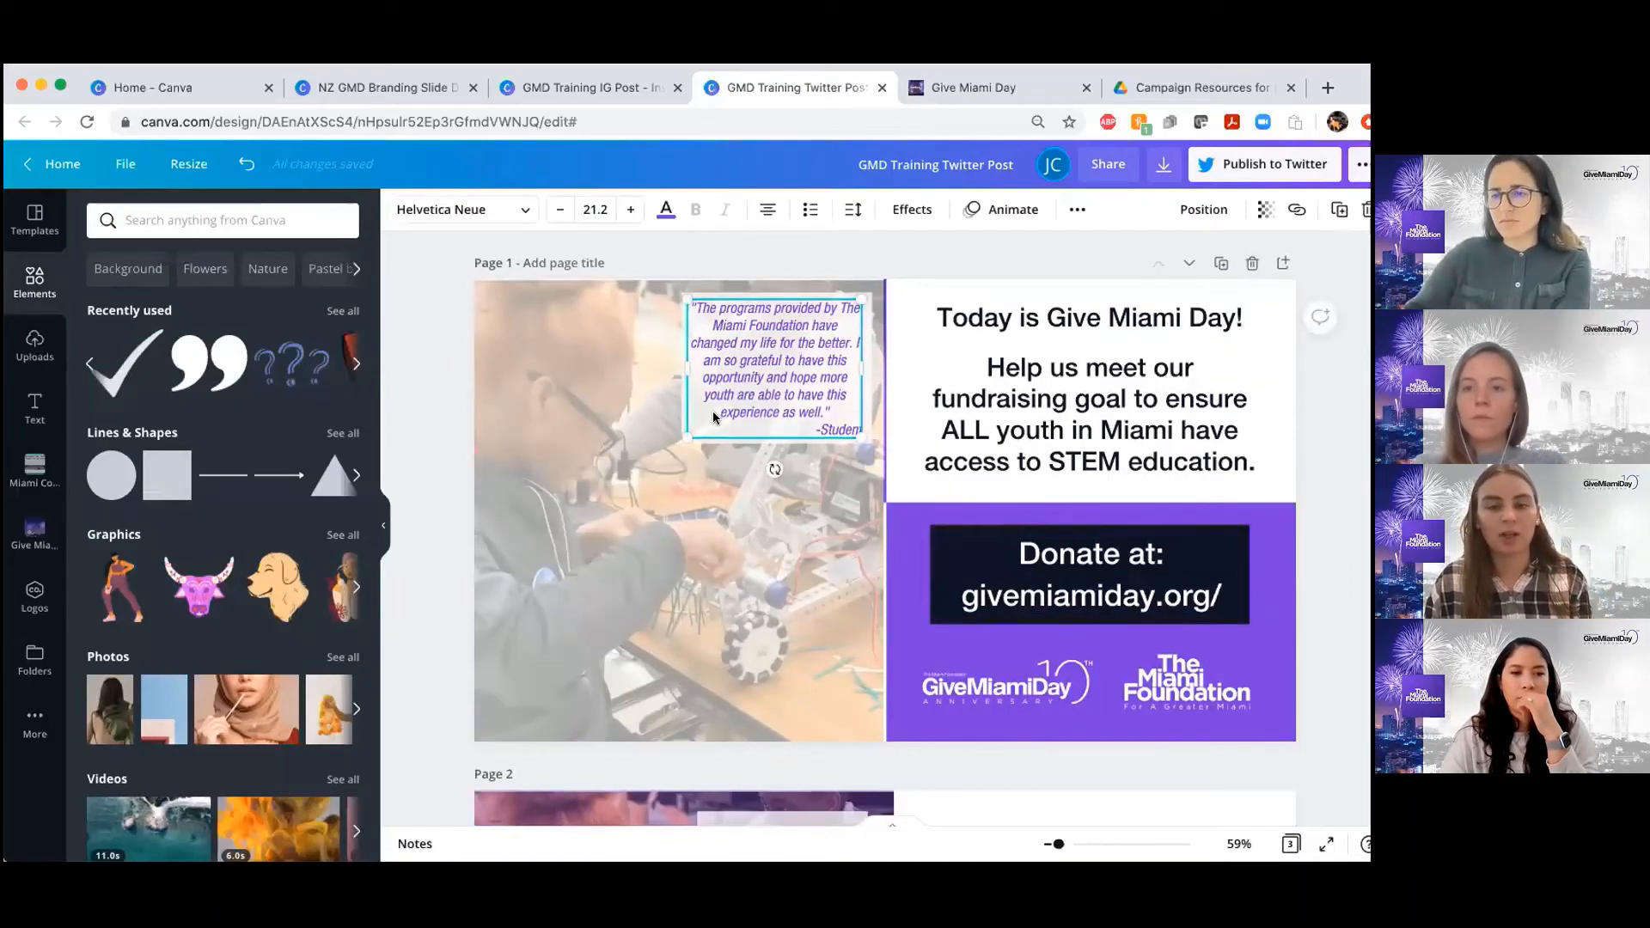
pyautogui.scroll(-5, 714, 411)
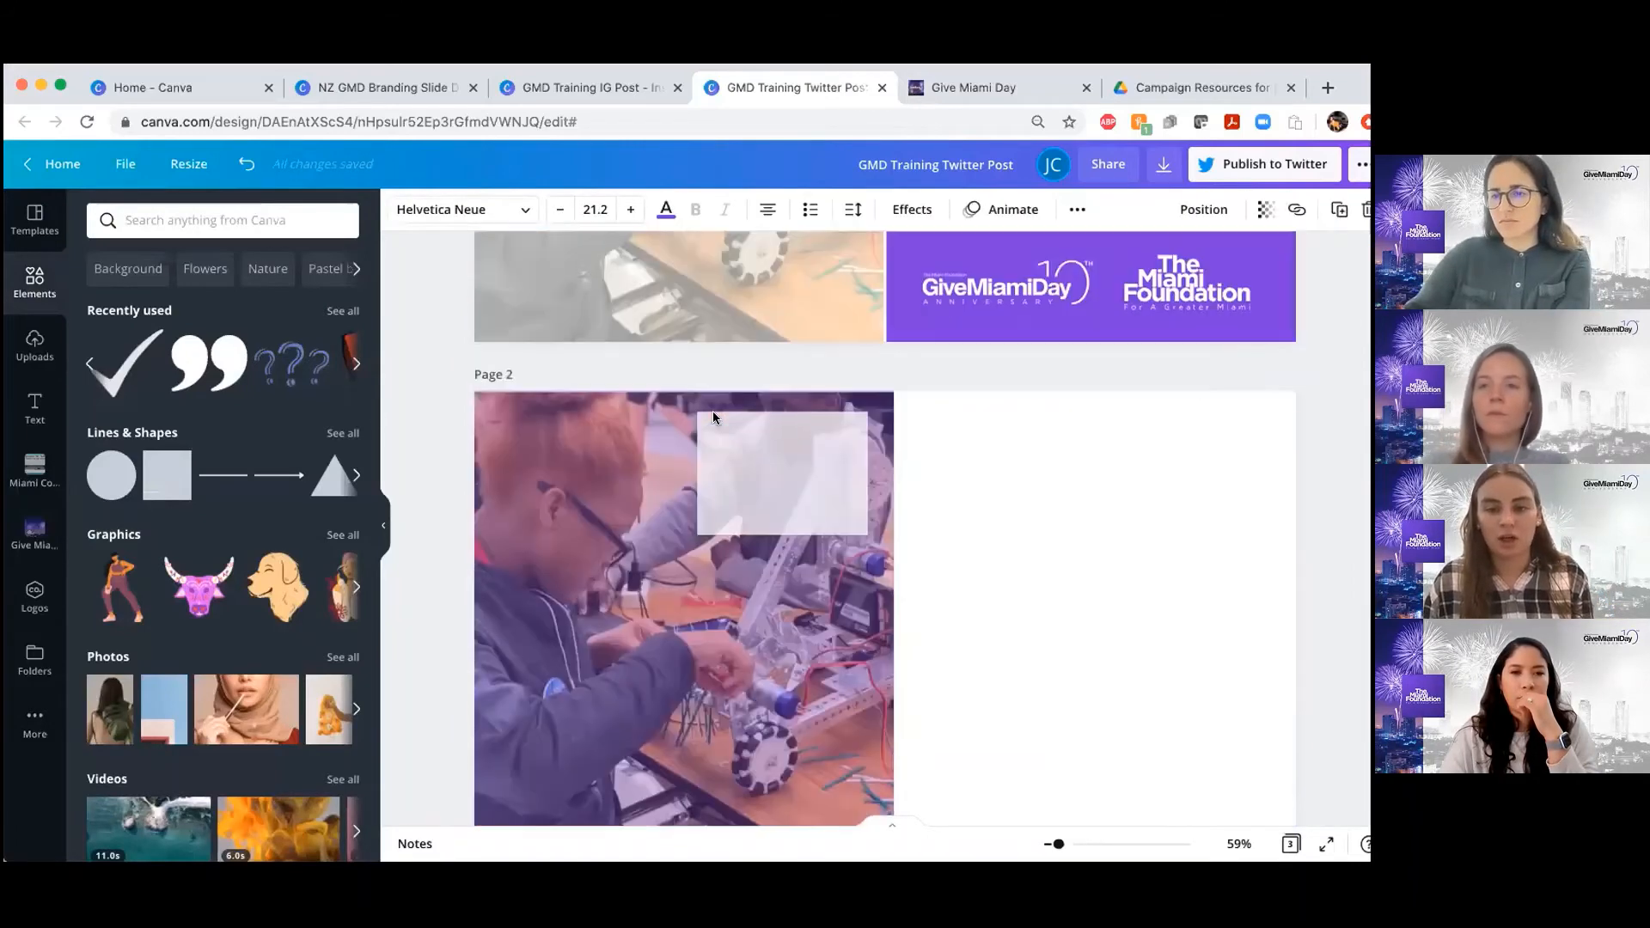
pyautogui.click(34, 409)
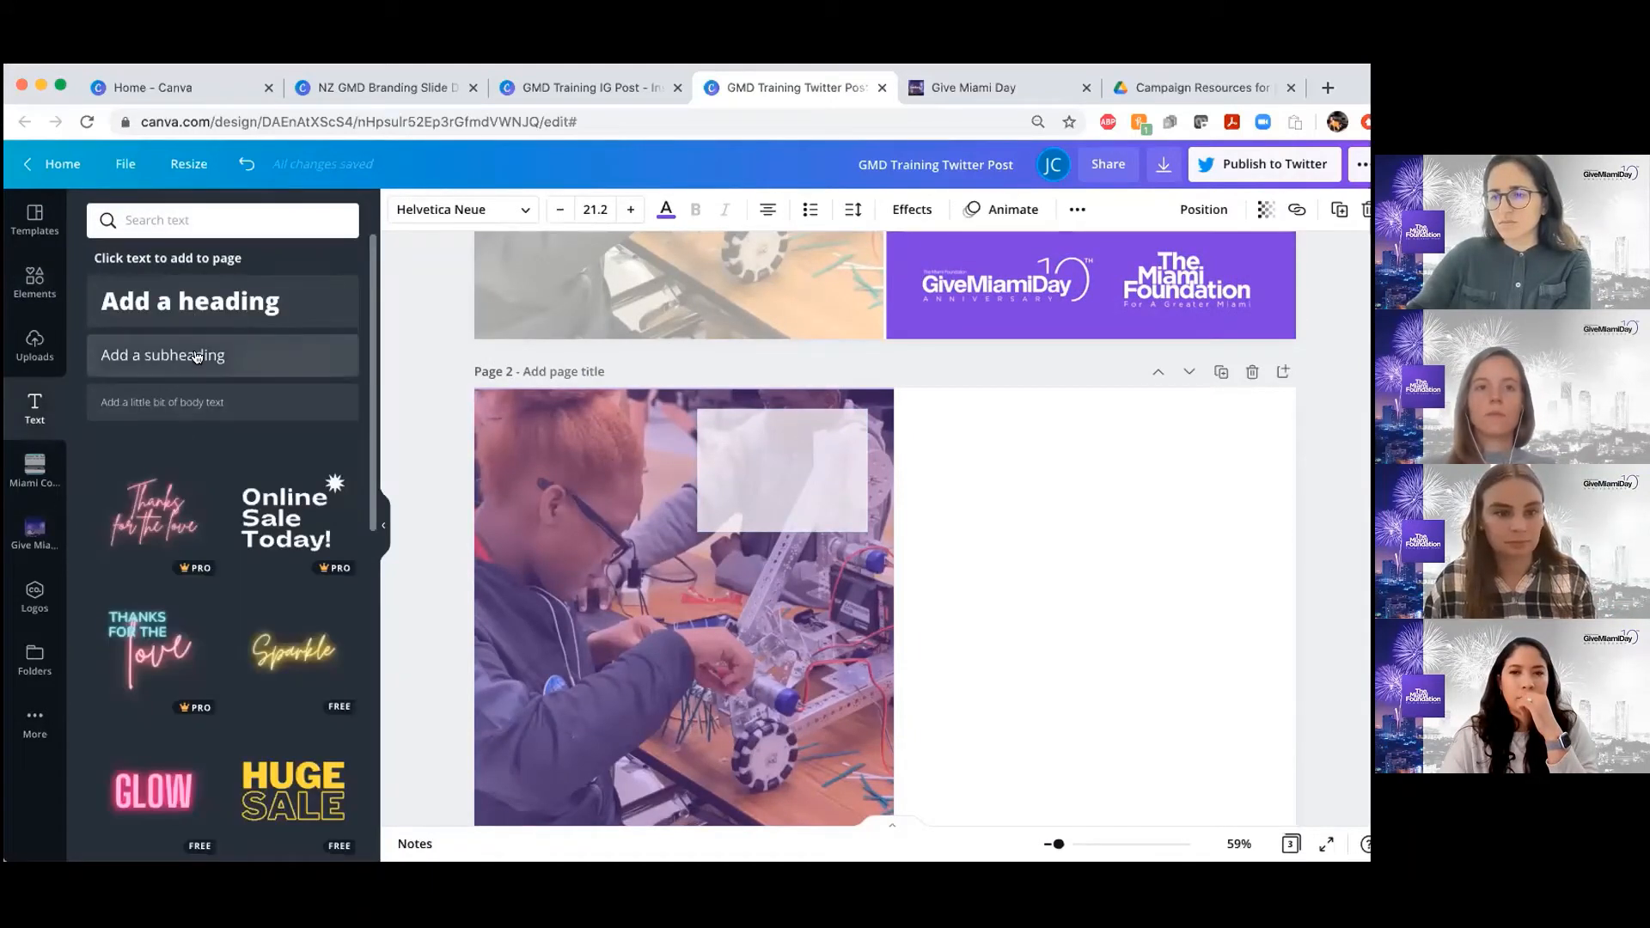
pyautogui.click(197, 356)
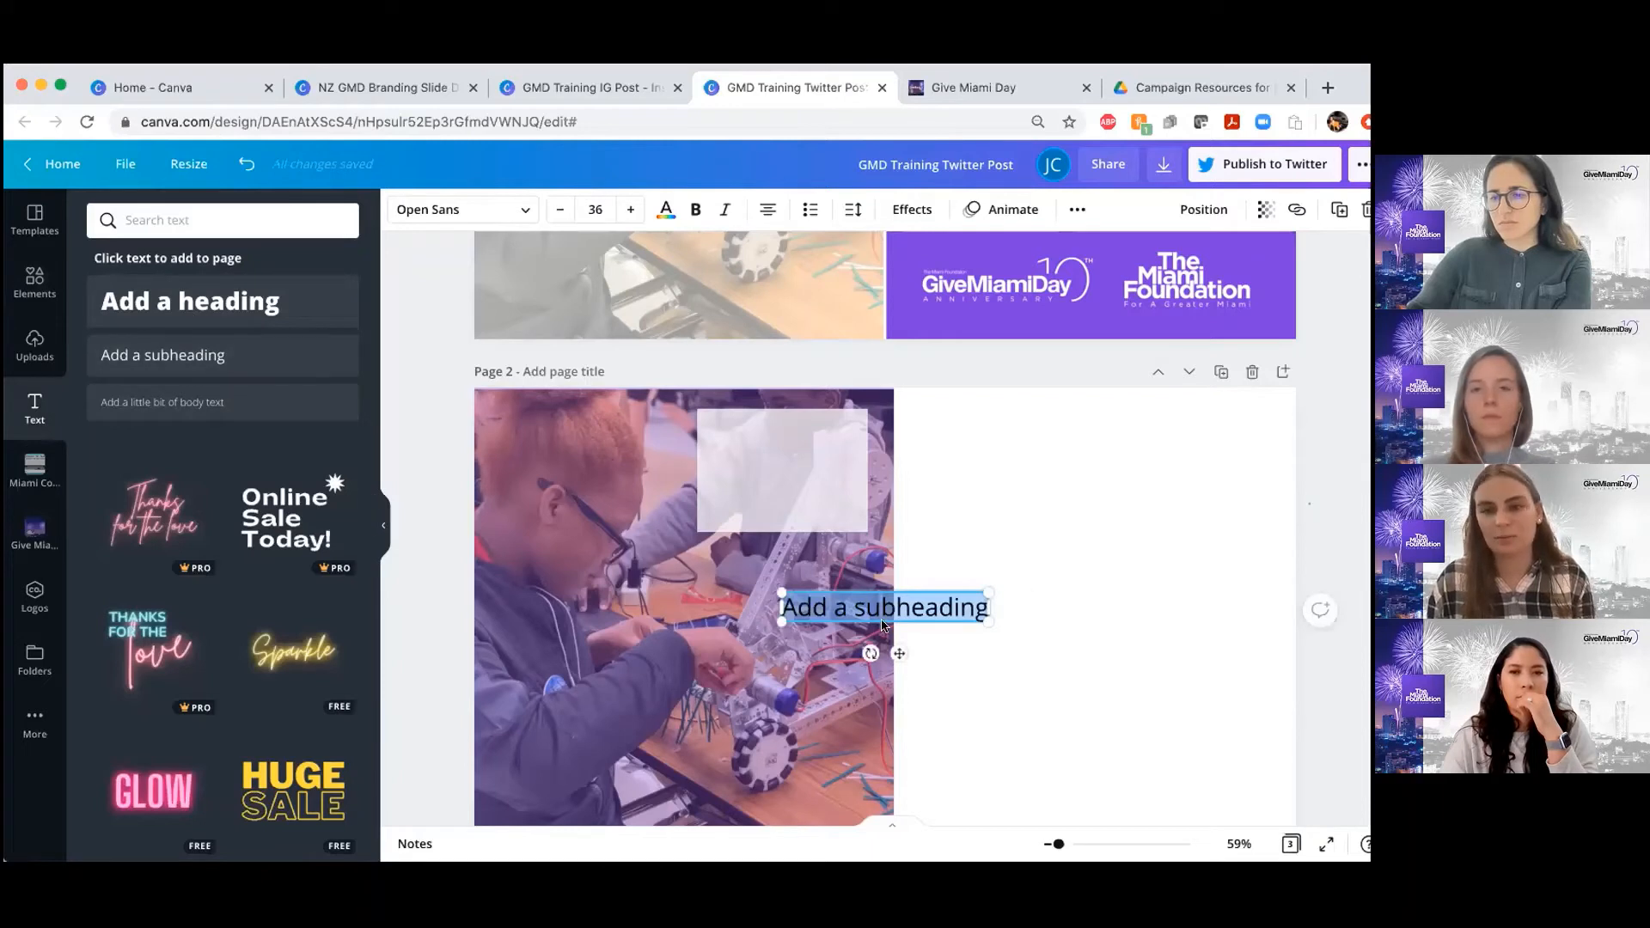
pyautogui.click(1304, 507)
pyautogui.moveTo(791, 478); pyautogui.dragTo(789, 471)
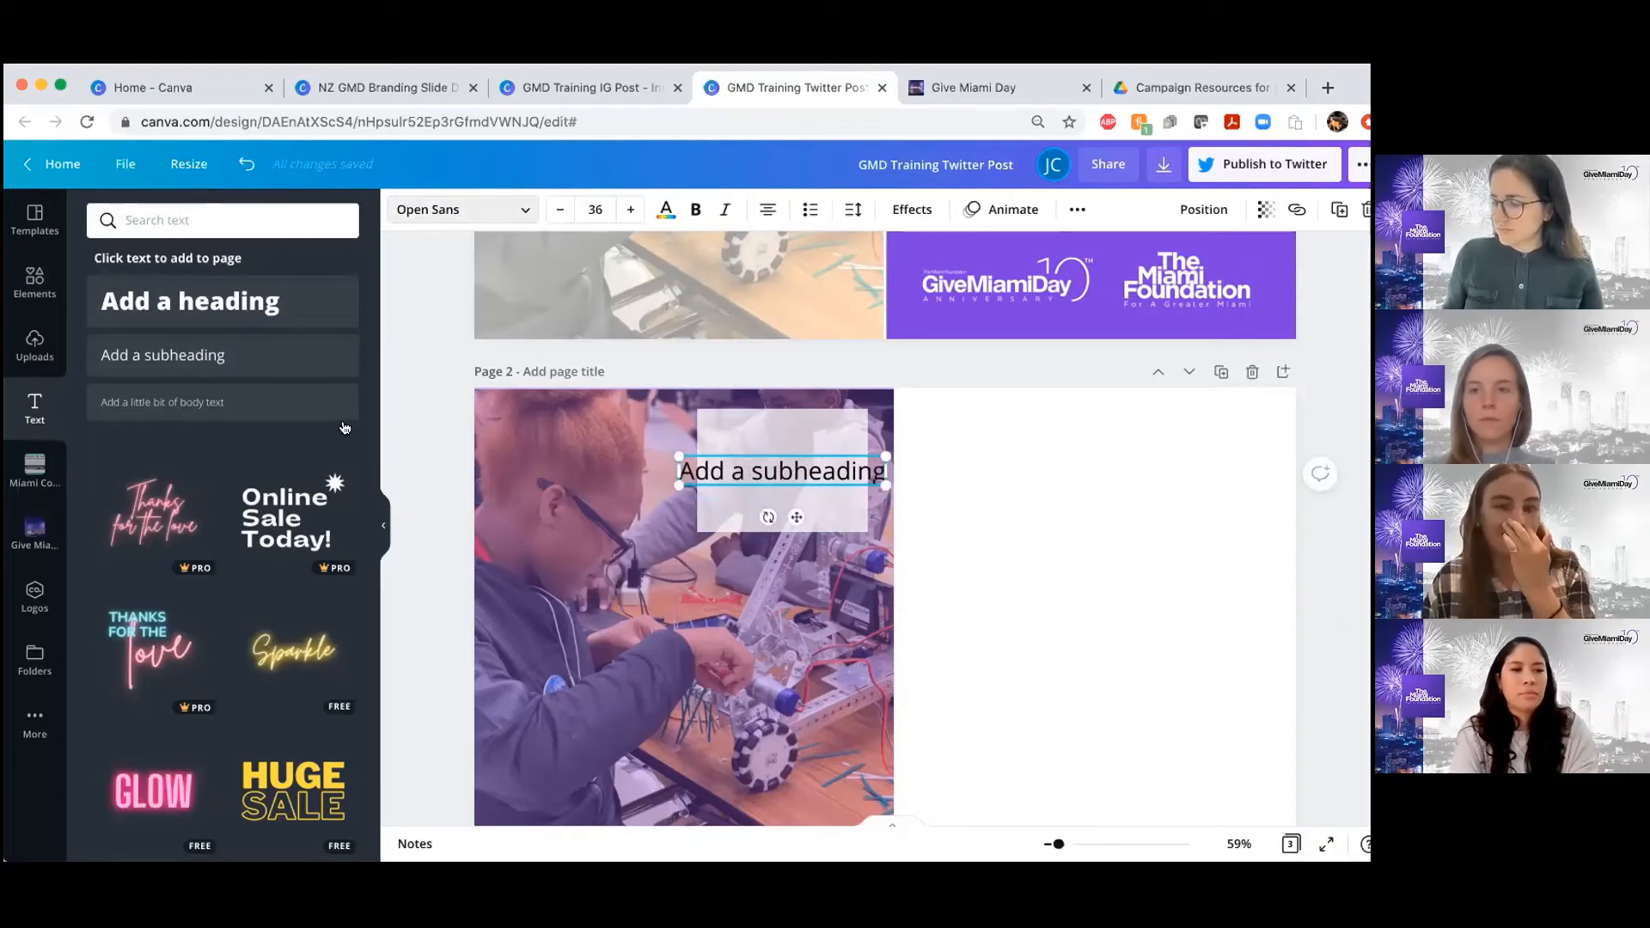
# Set the page 2 subheading's font to the italic Helvetica Neue Regular
pyautogui.click(464, 209)
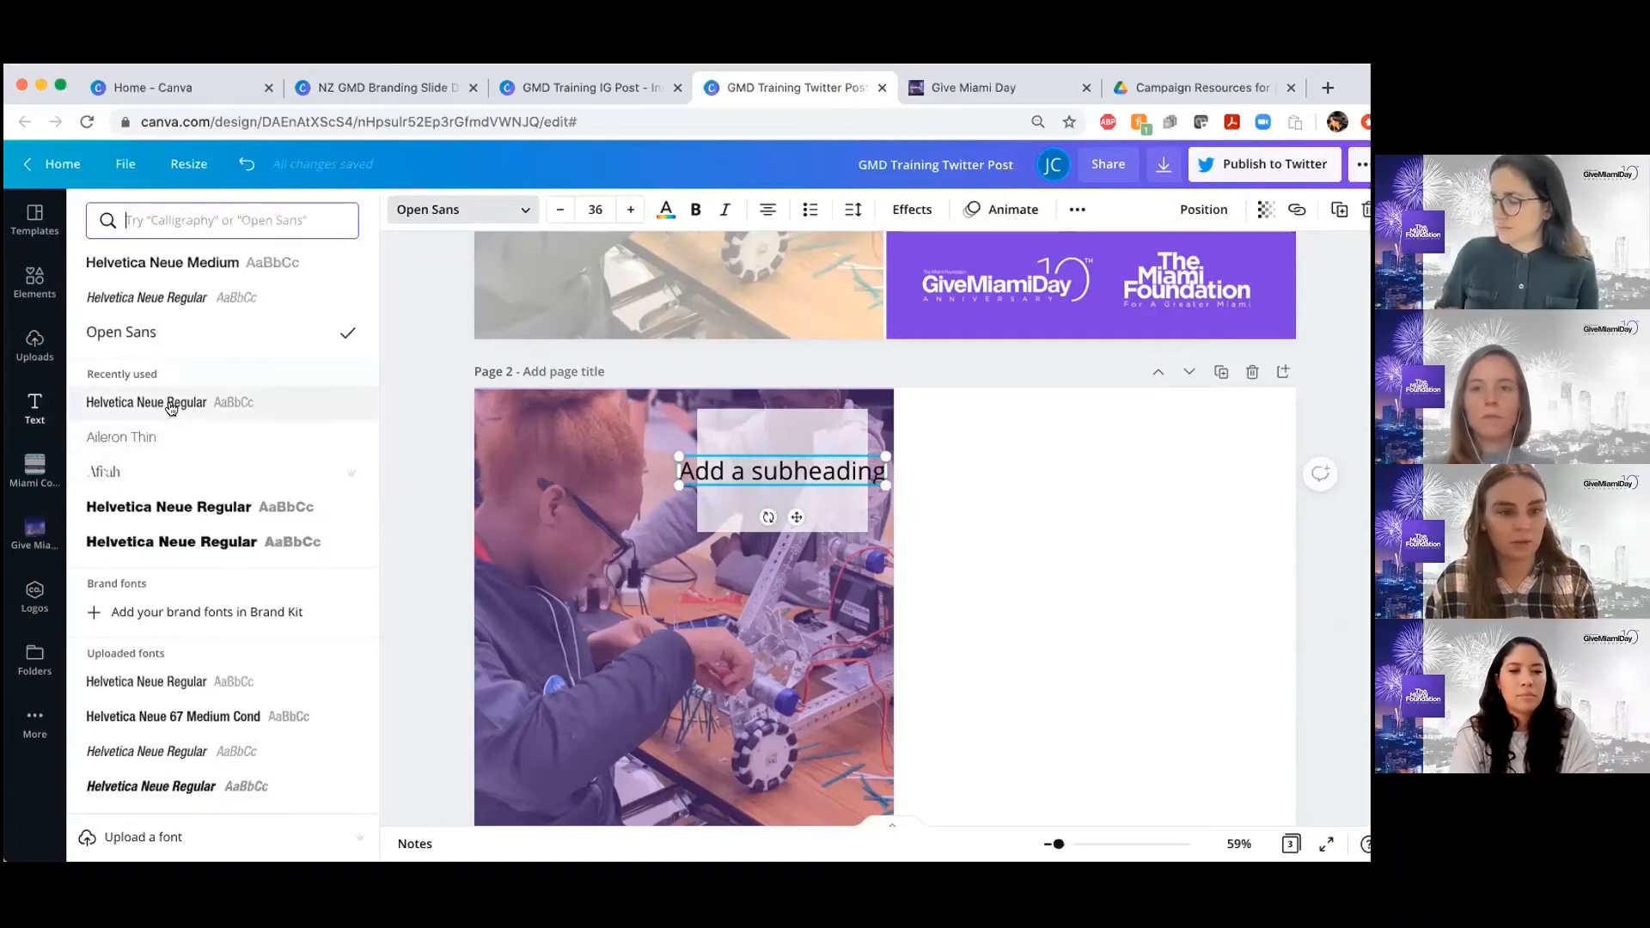
pyautogui.click(175, 404)
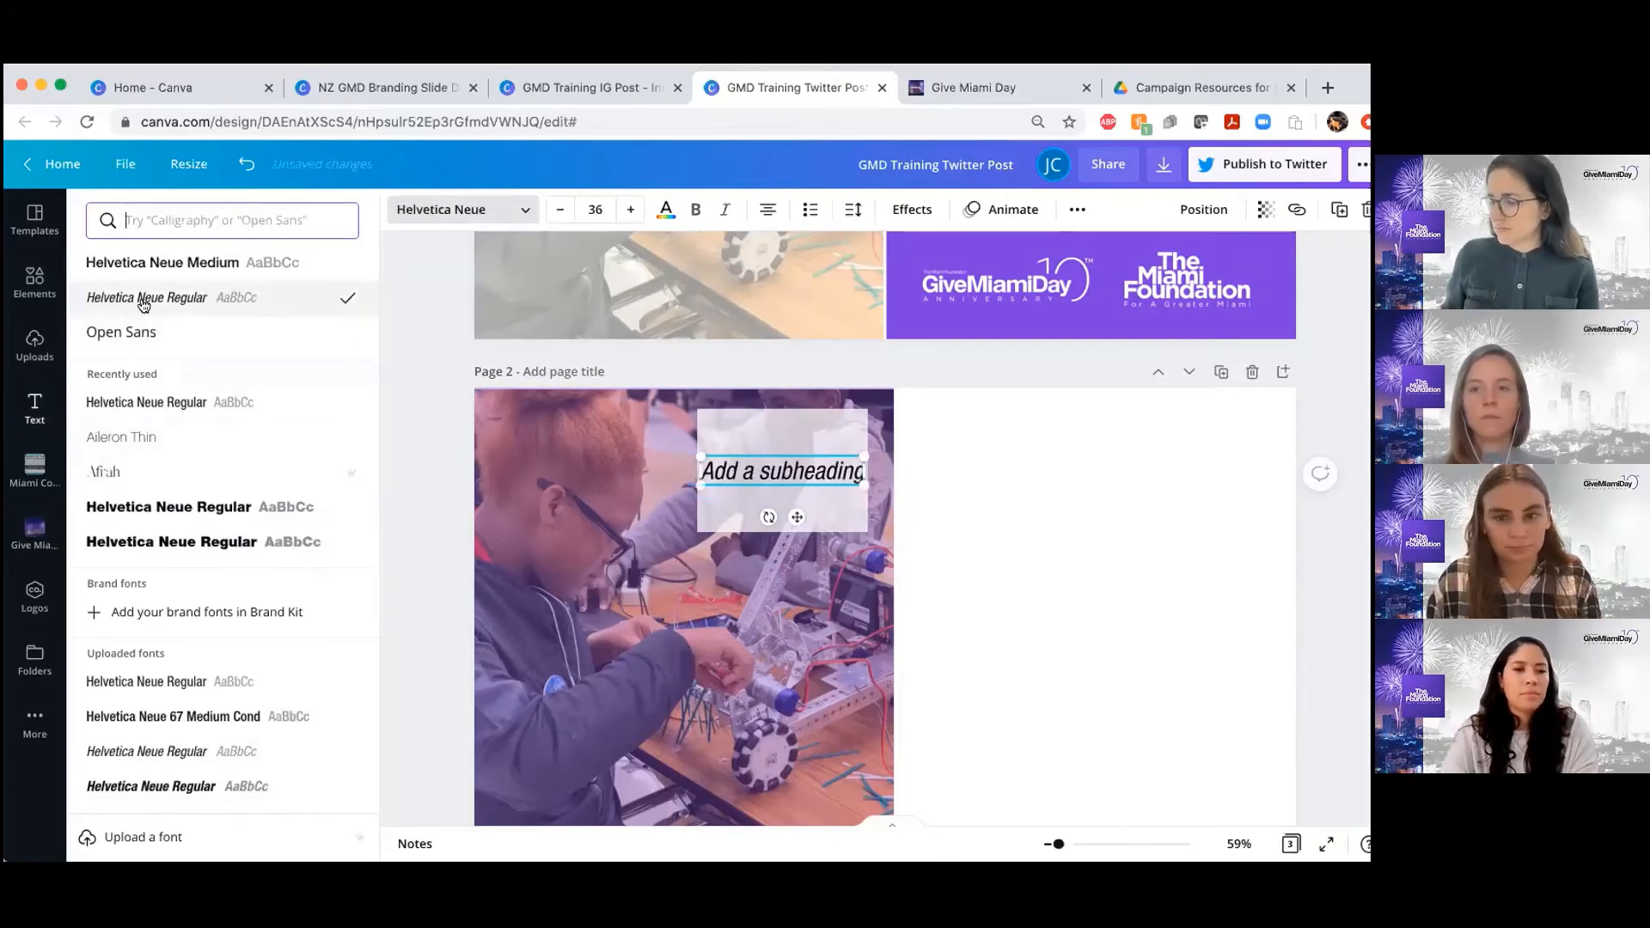
pyautogui.doubleClick(813, 473)
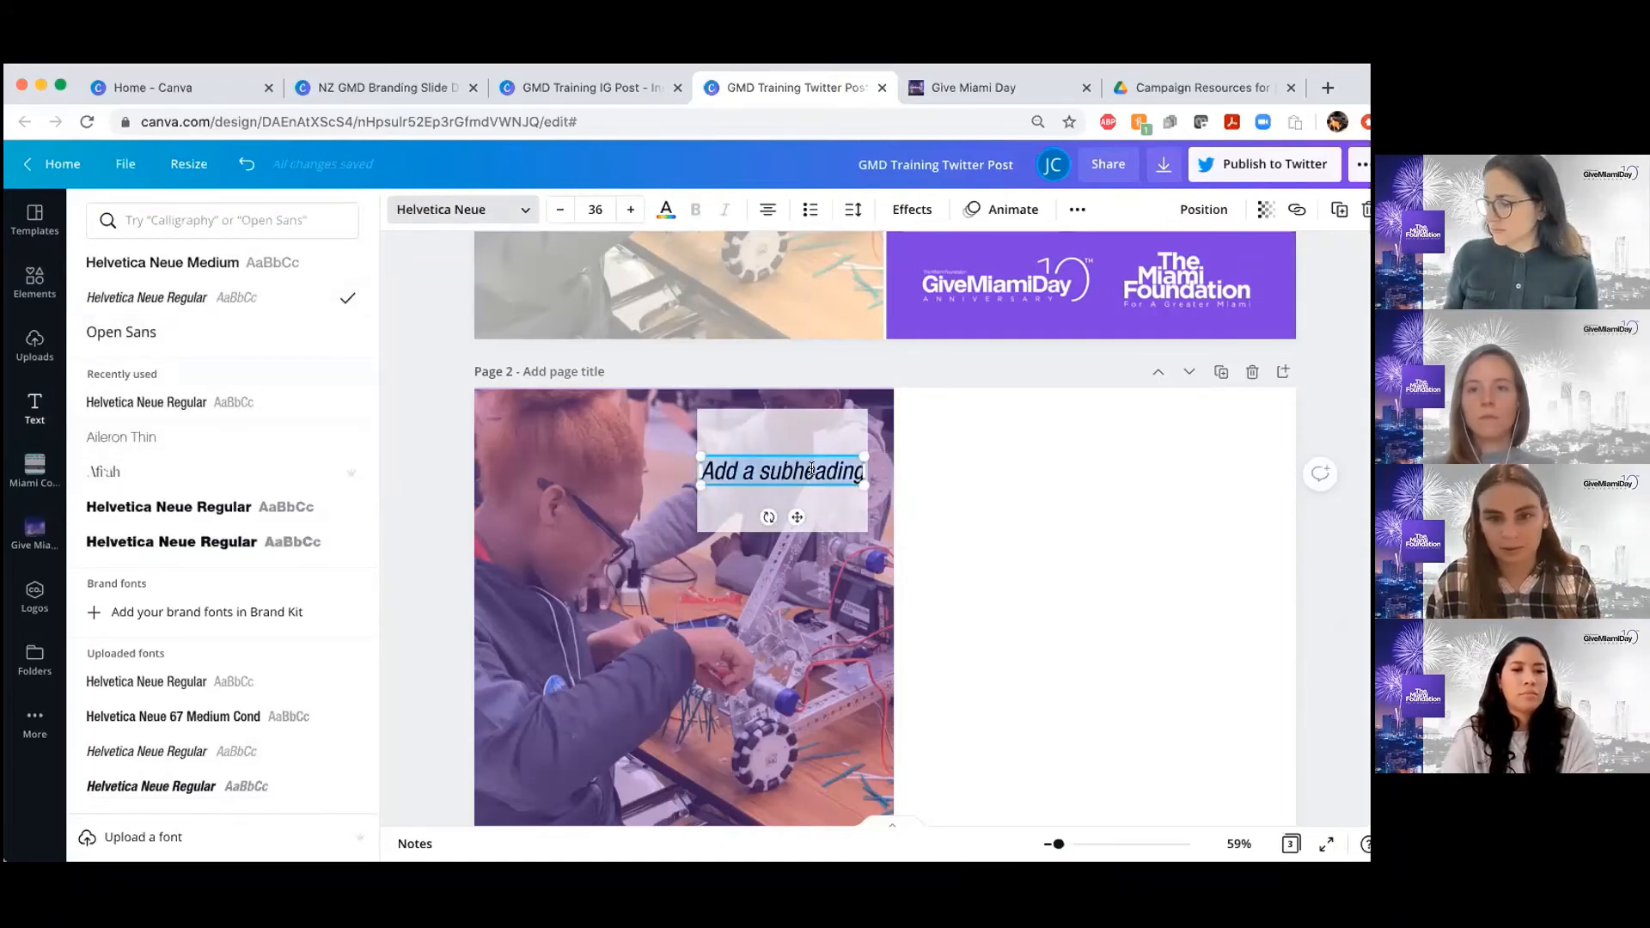
# Check the font size of the page 1 quote and set the page 2 subheading to the same size, 21.2
pyautogui.scroll(5, 811, 470)
pyautogui.click(791, 256)
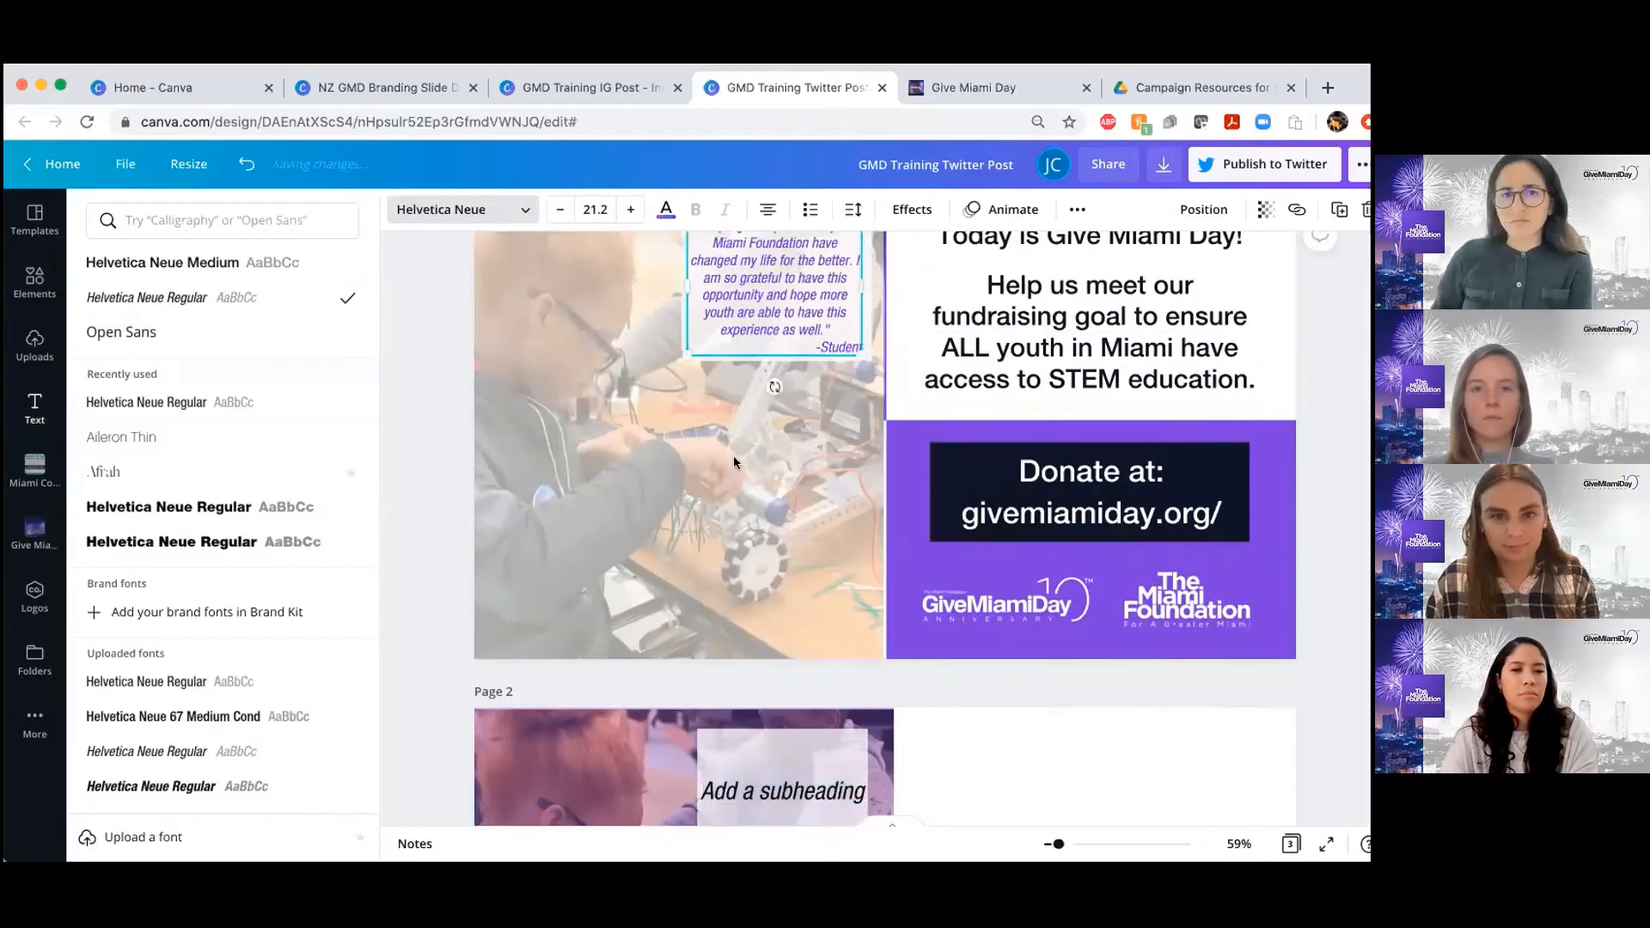
pyautogui.scroll(-3, 734, 455)
pyautogui.click(767, 613)
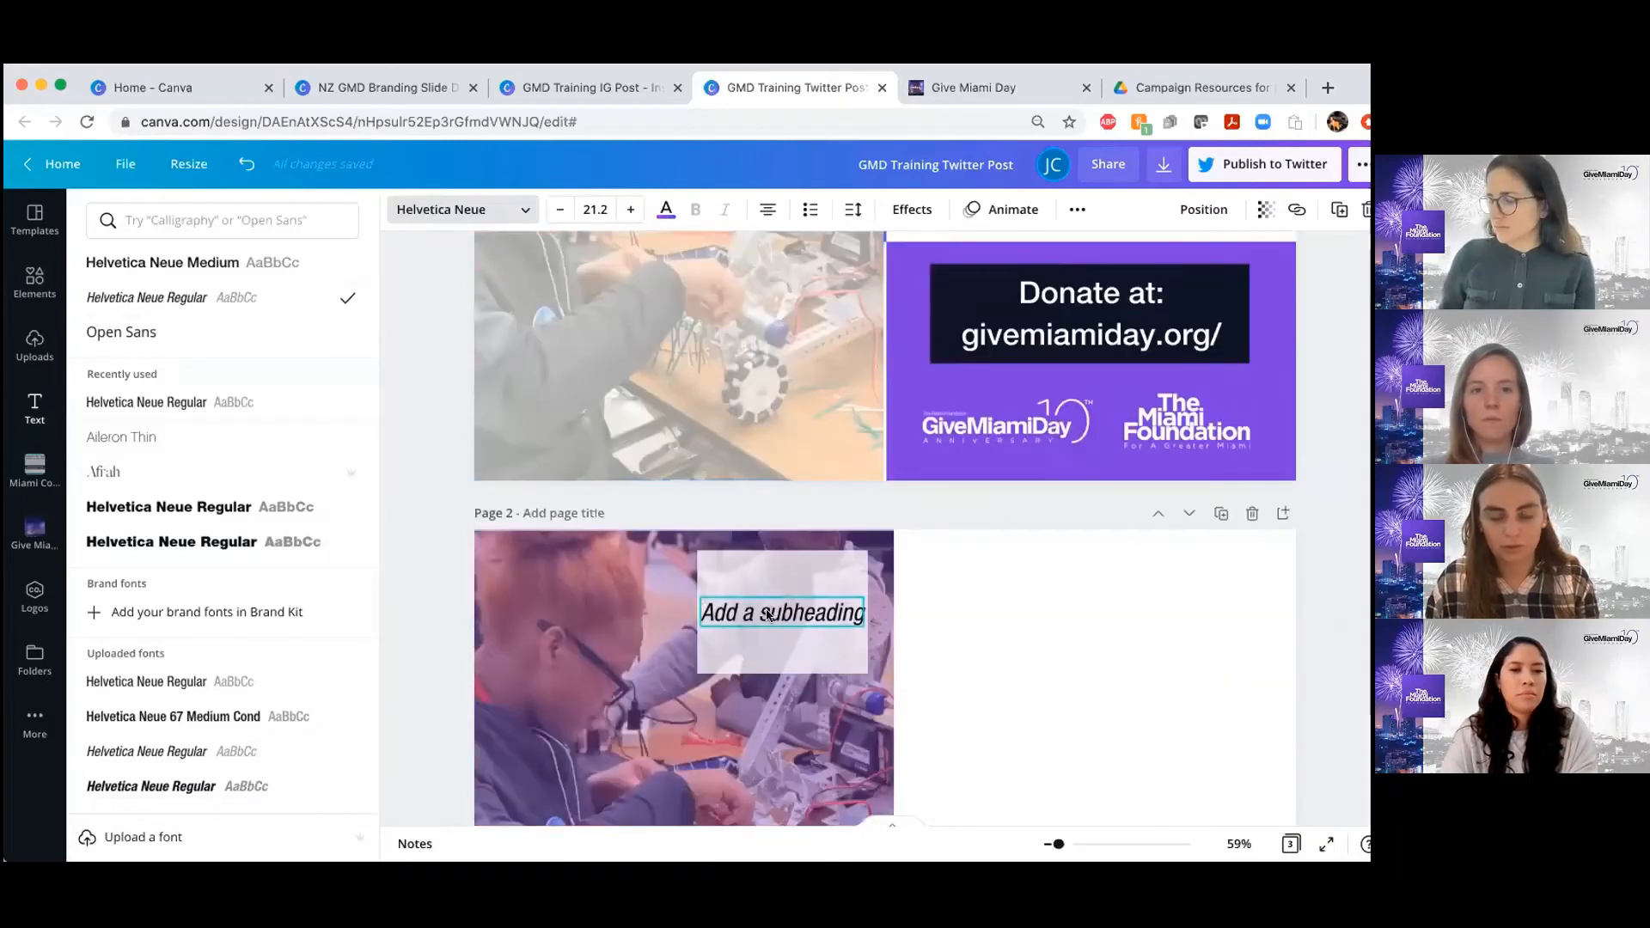
pyautogui.click(613, 208)
pyautogui.write('21.2')
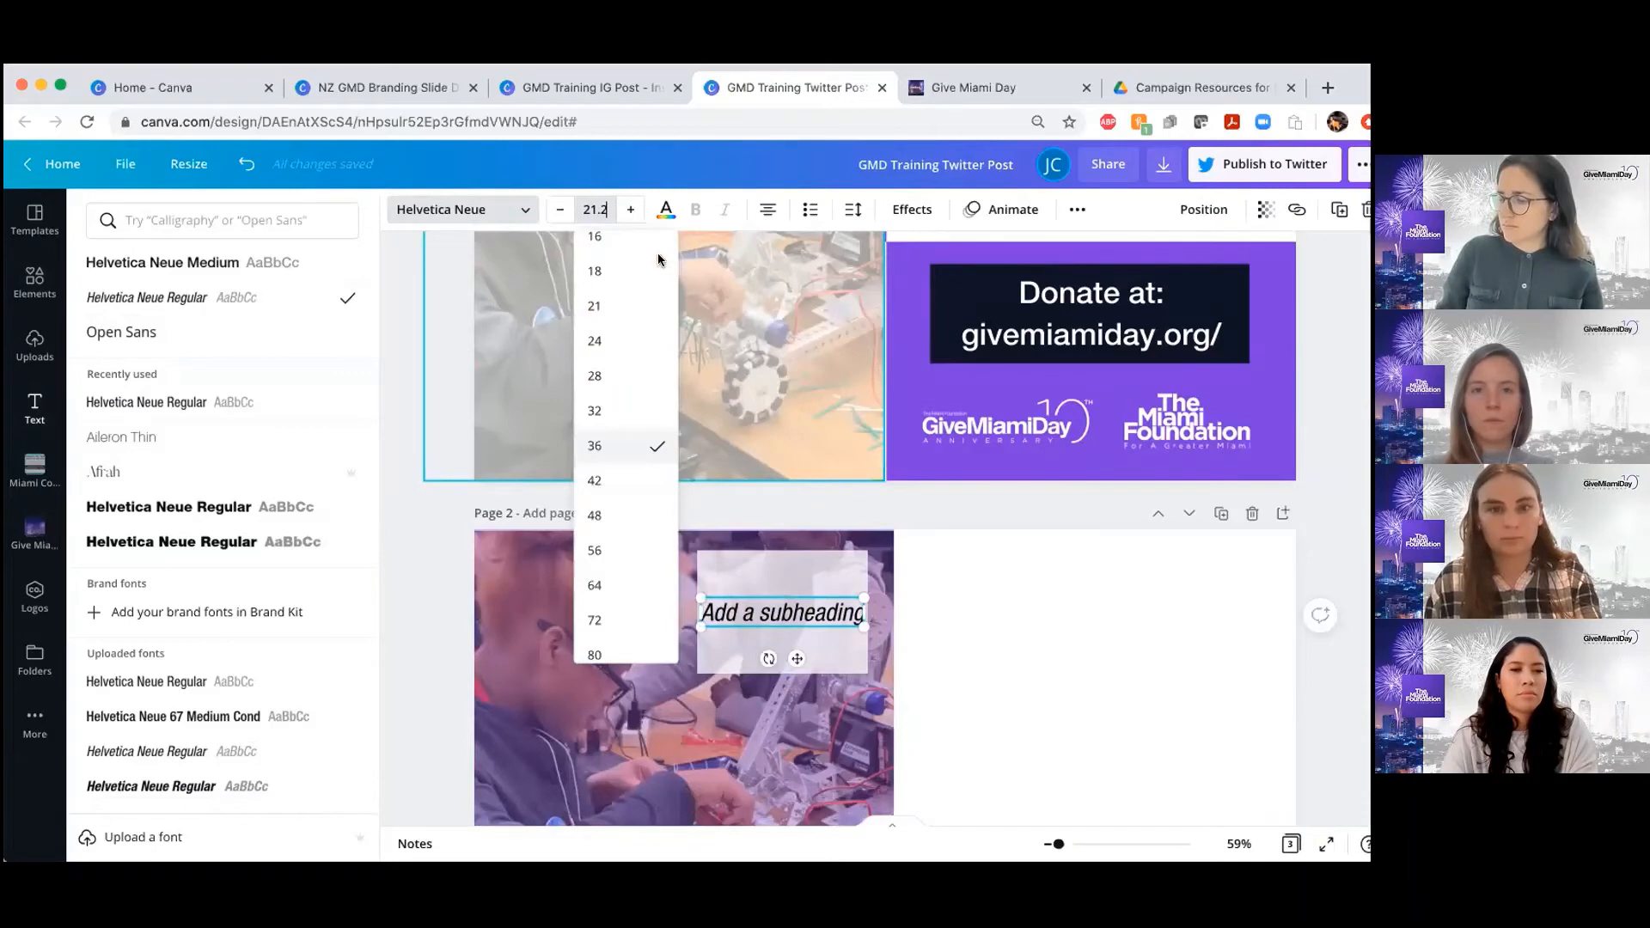
pyautogui.press('Return')
pyautogui.click(434, 218)
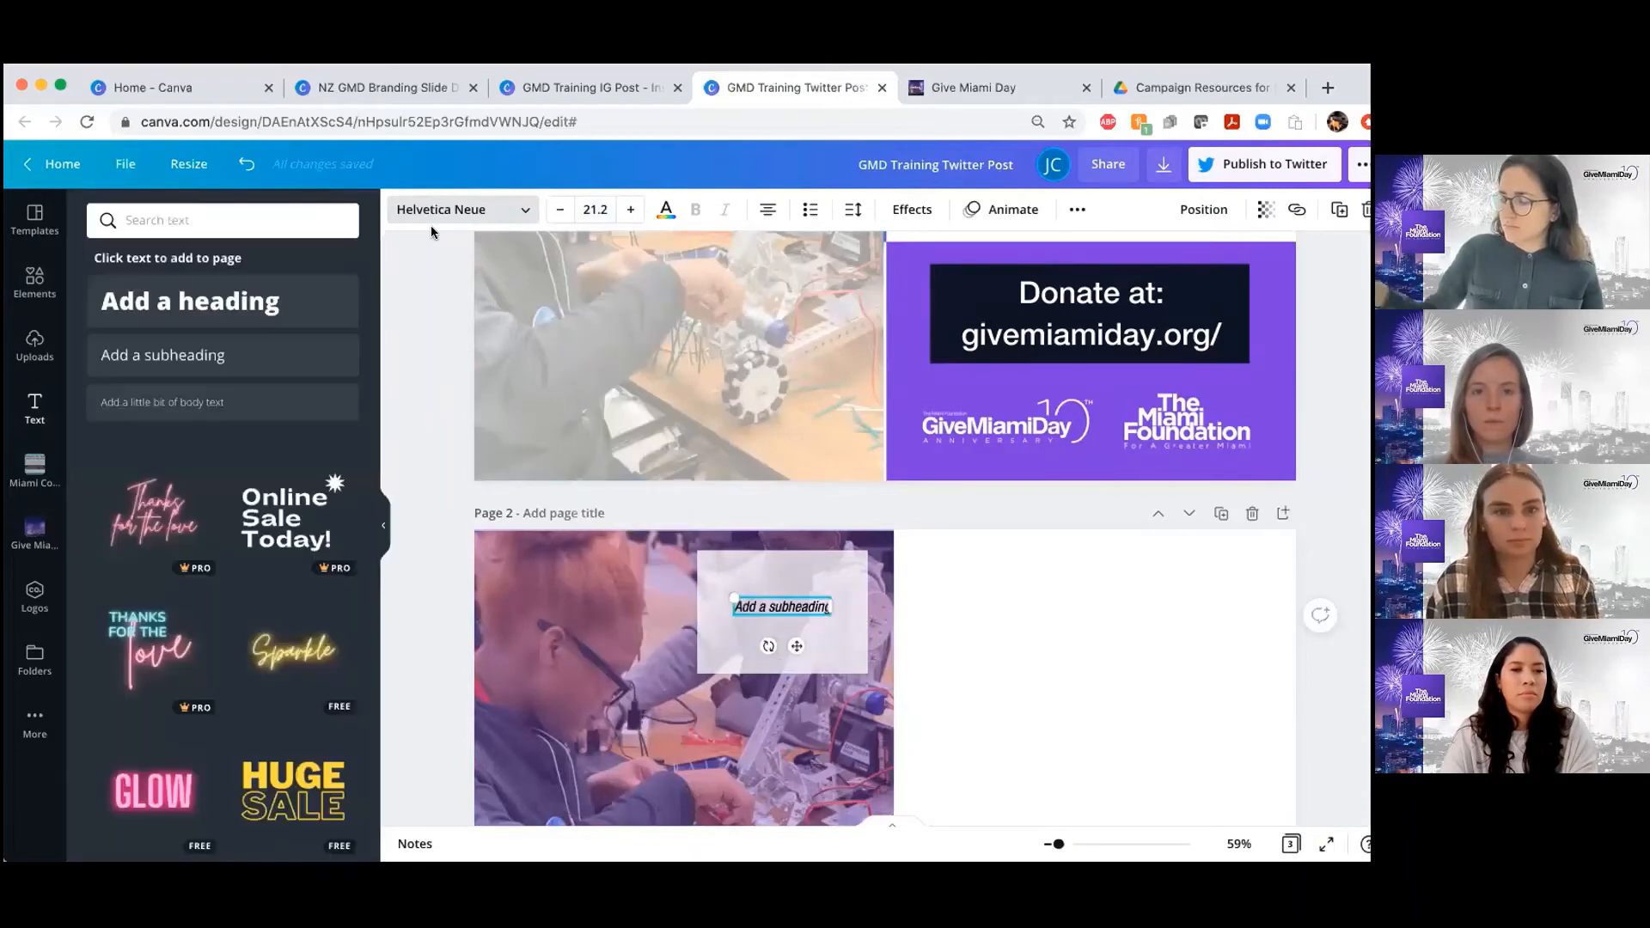
# Copy the student quote from page 1 and paste it in place of the subheading text on page 2
pyautogui.scroll(3, 761, 430)
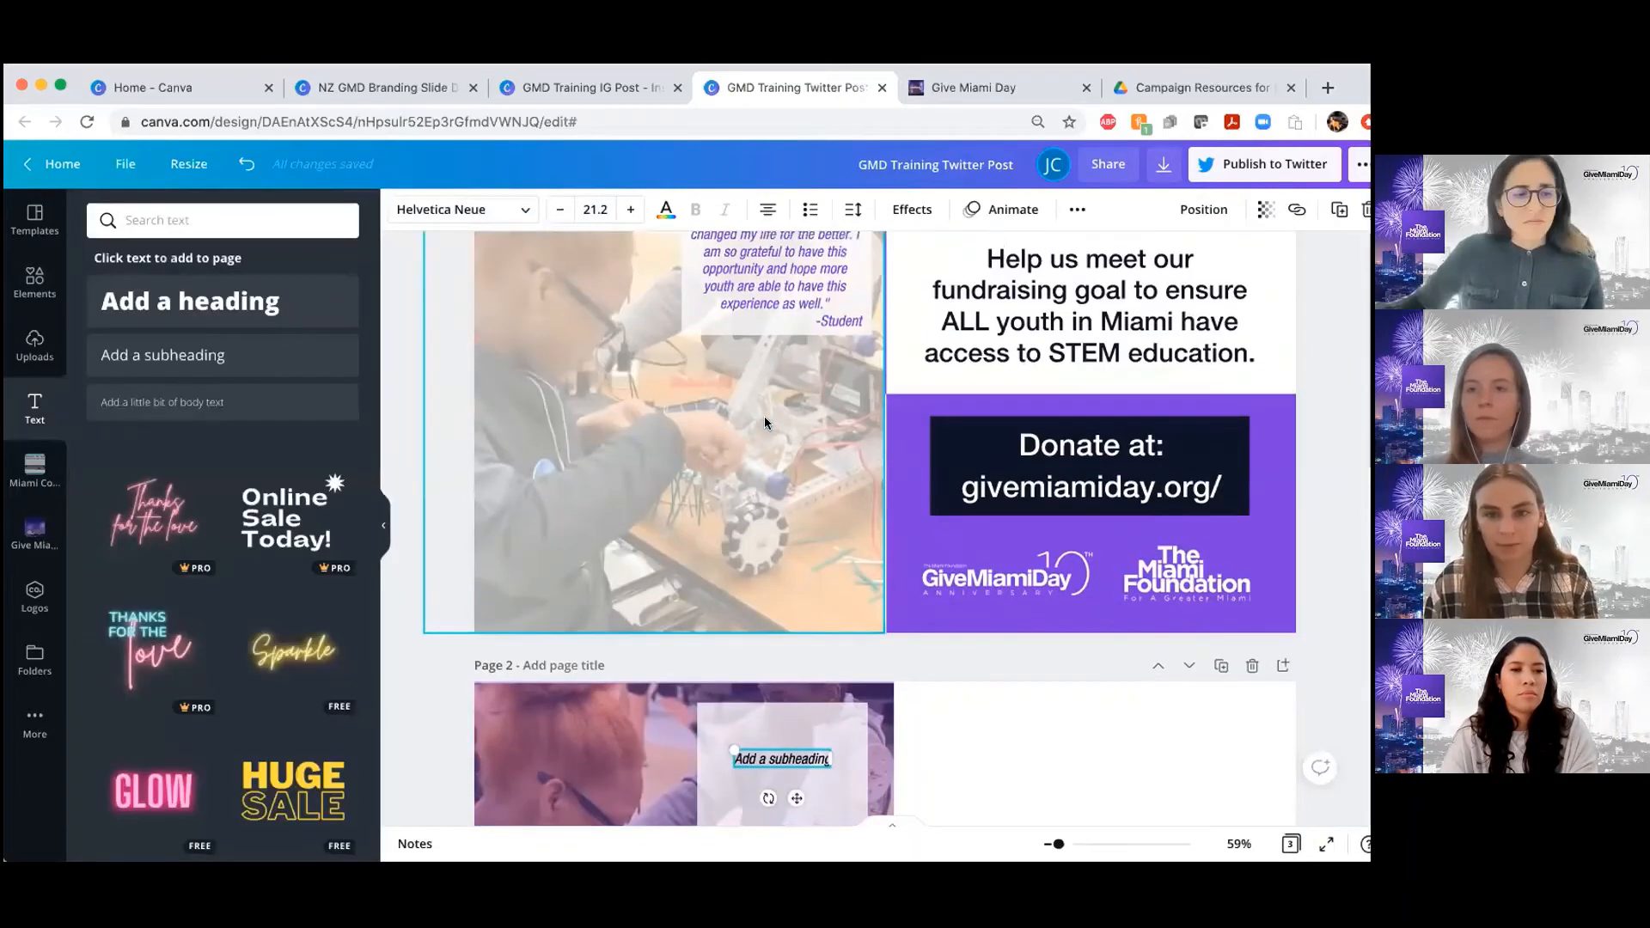
pyautogui.scroll(1, 786, 321)
pyautogui.doubleClick(785, 315)
pyautogui.press('super+c')
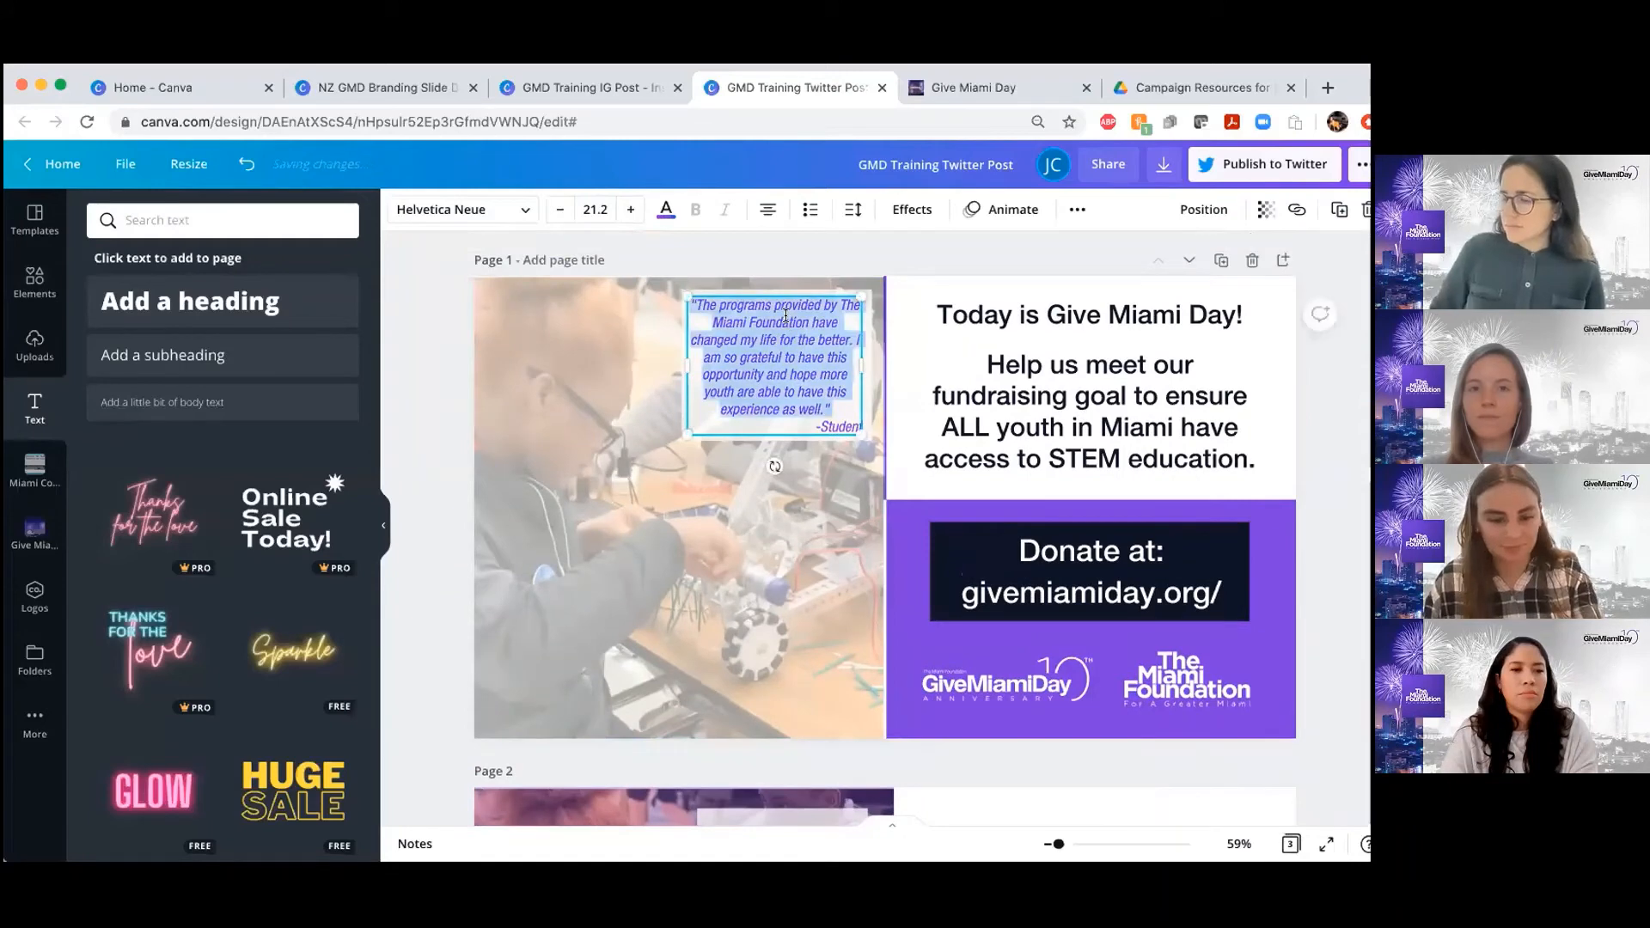
pyautogui.scroll(-5, 807, 531)
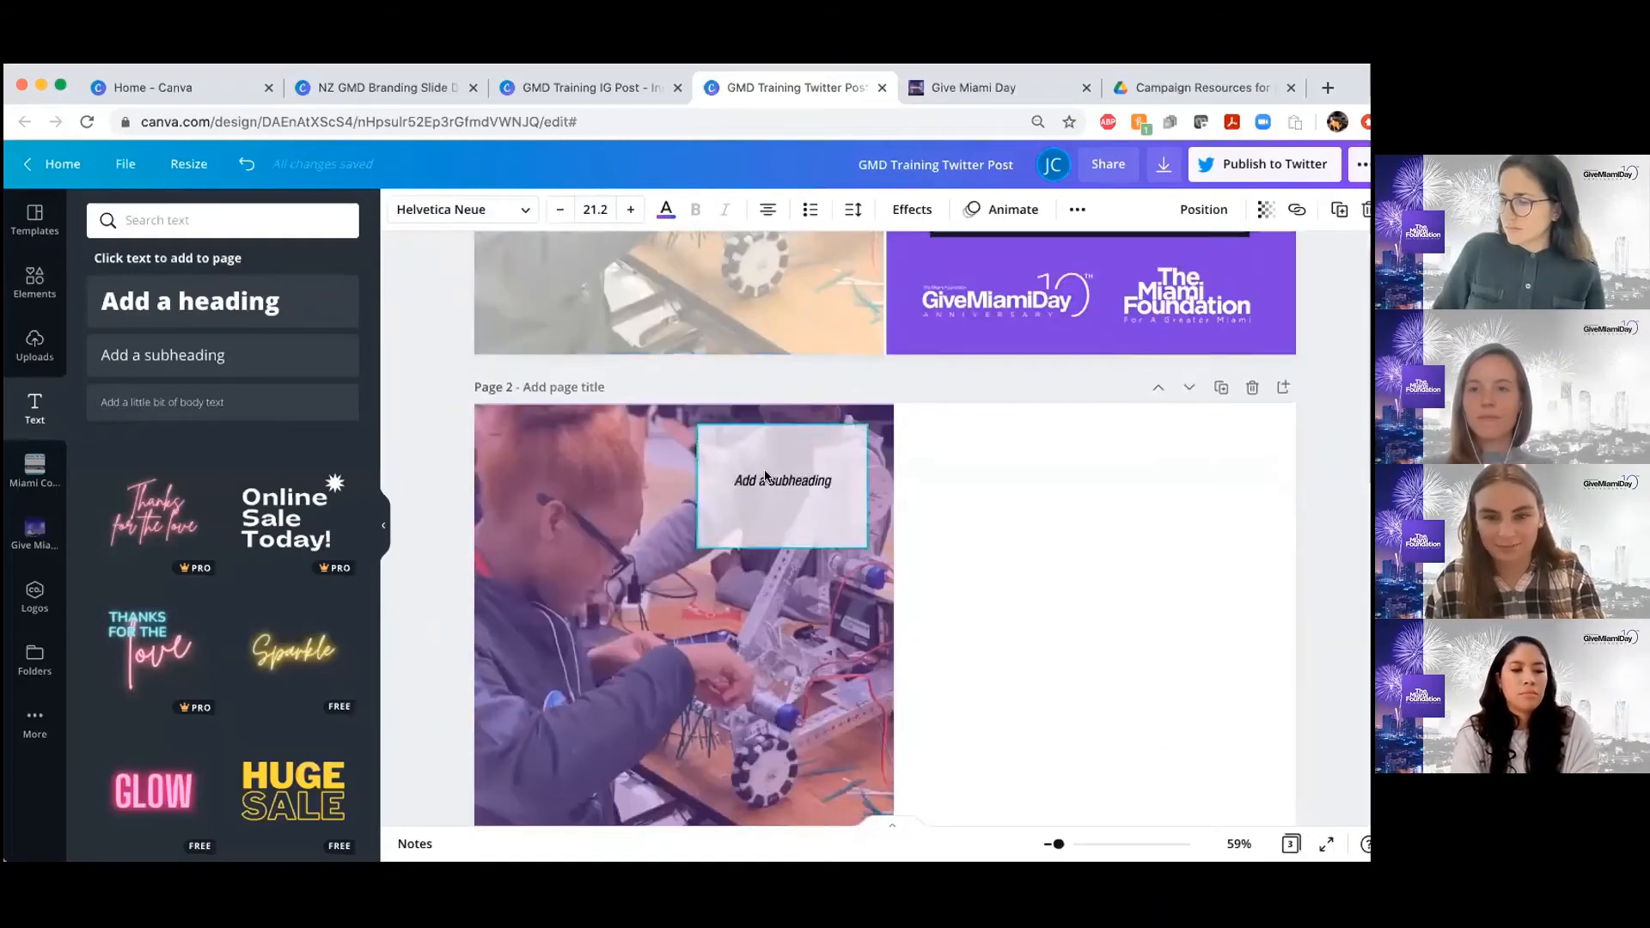
pyautogui.press('super+v')
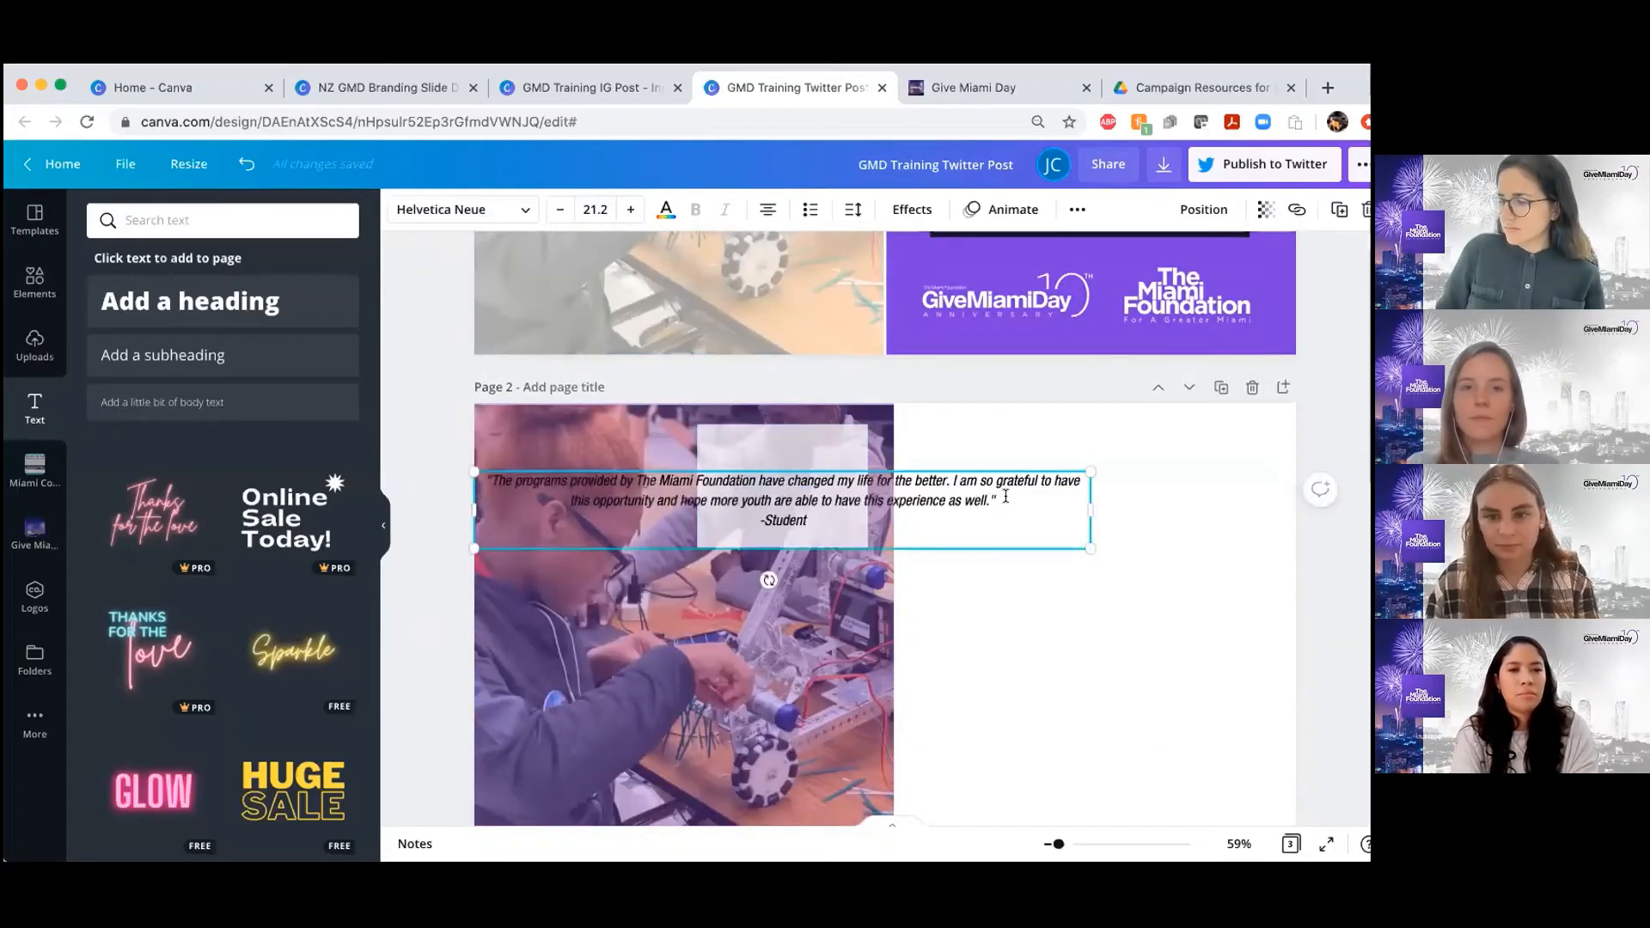
# Narrow the page 2 quote's text box to the white box's width, position it over the box, and compare it with page 1
pyautogui.moveTo(1090, 509); pyautogui.dragTo(797, 528)
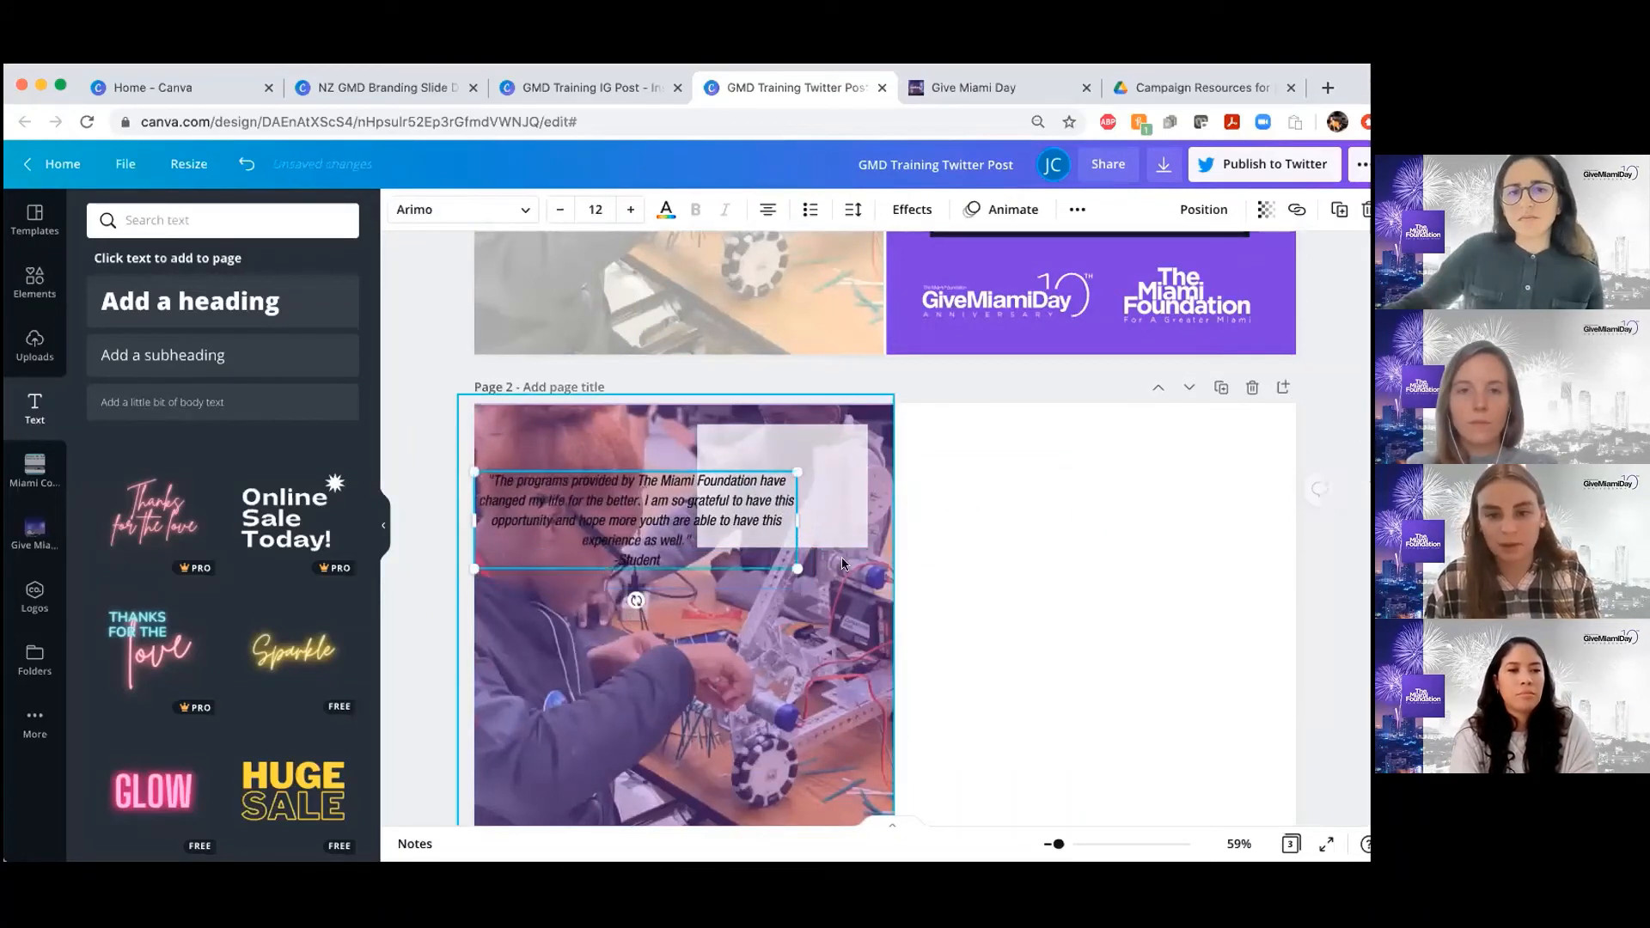
pyautogui.click(1330, 395)
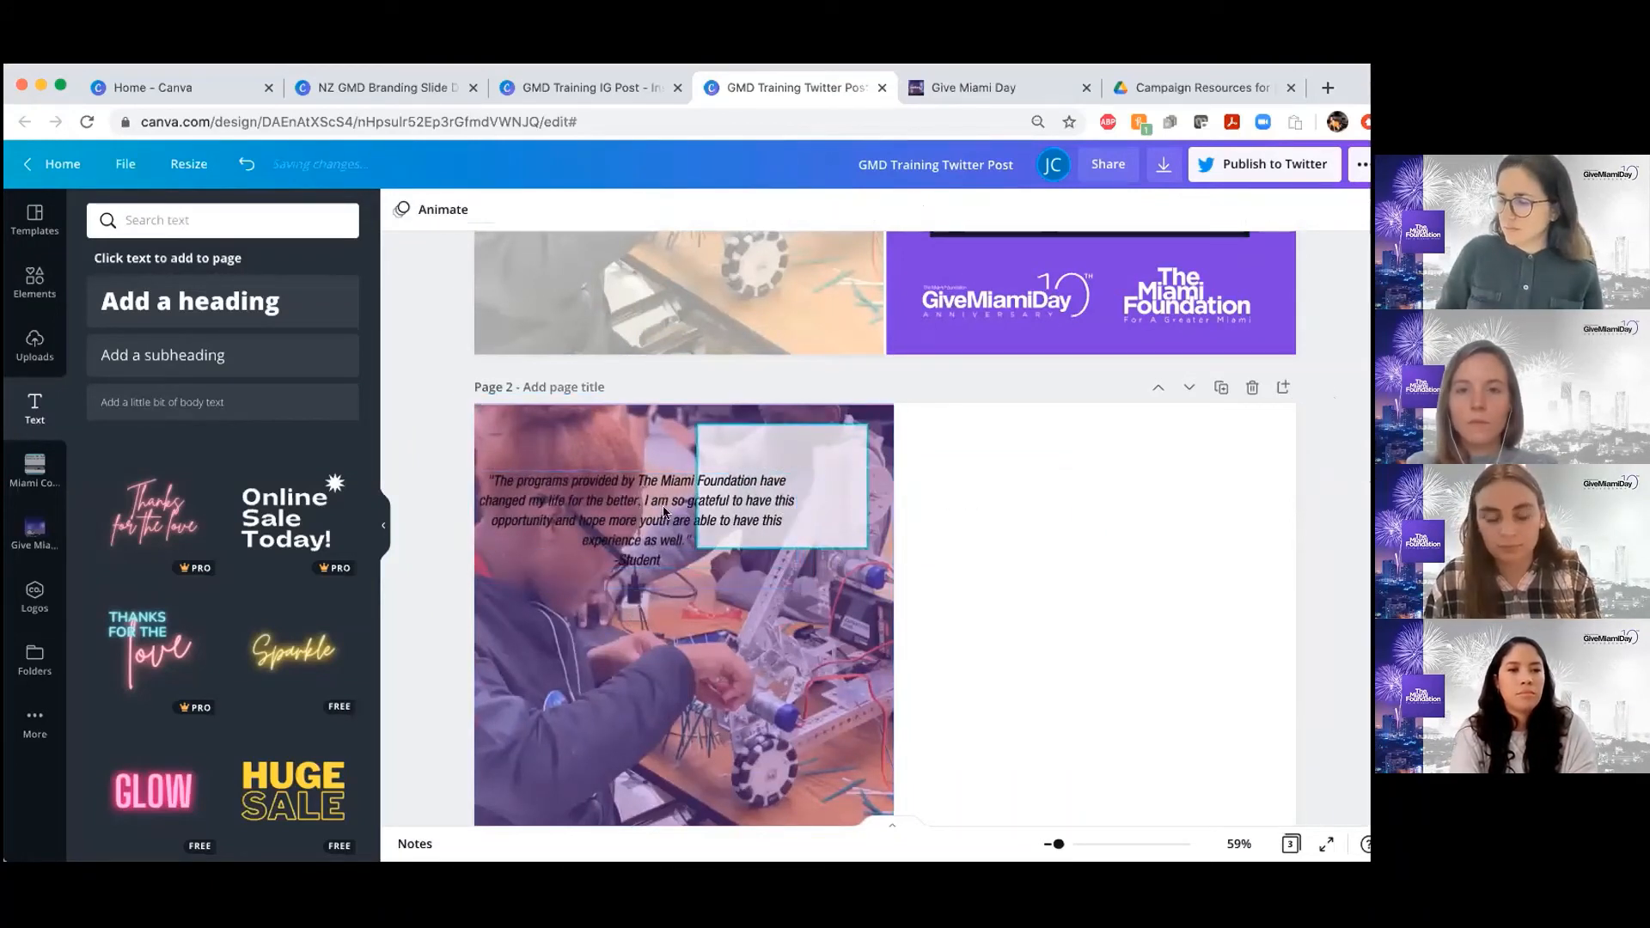
pyautogui.moveTo(715, 501)
pyautogui.mouseDown()
pyautogui.moveTo(870, 482)
pyautogui.moveTo(698, 518)
pyautogui.mouseUp()
pyautogui.scroll(5, 694, 511)
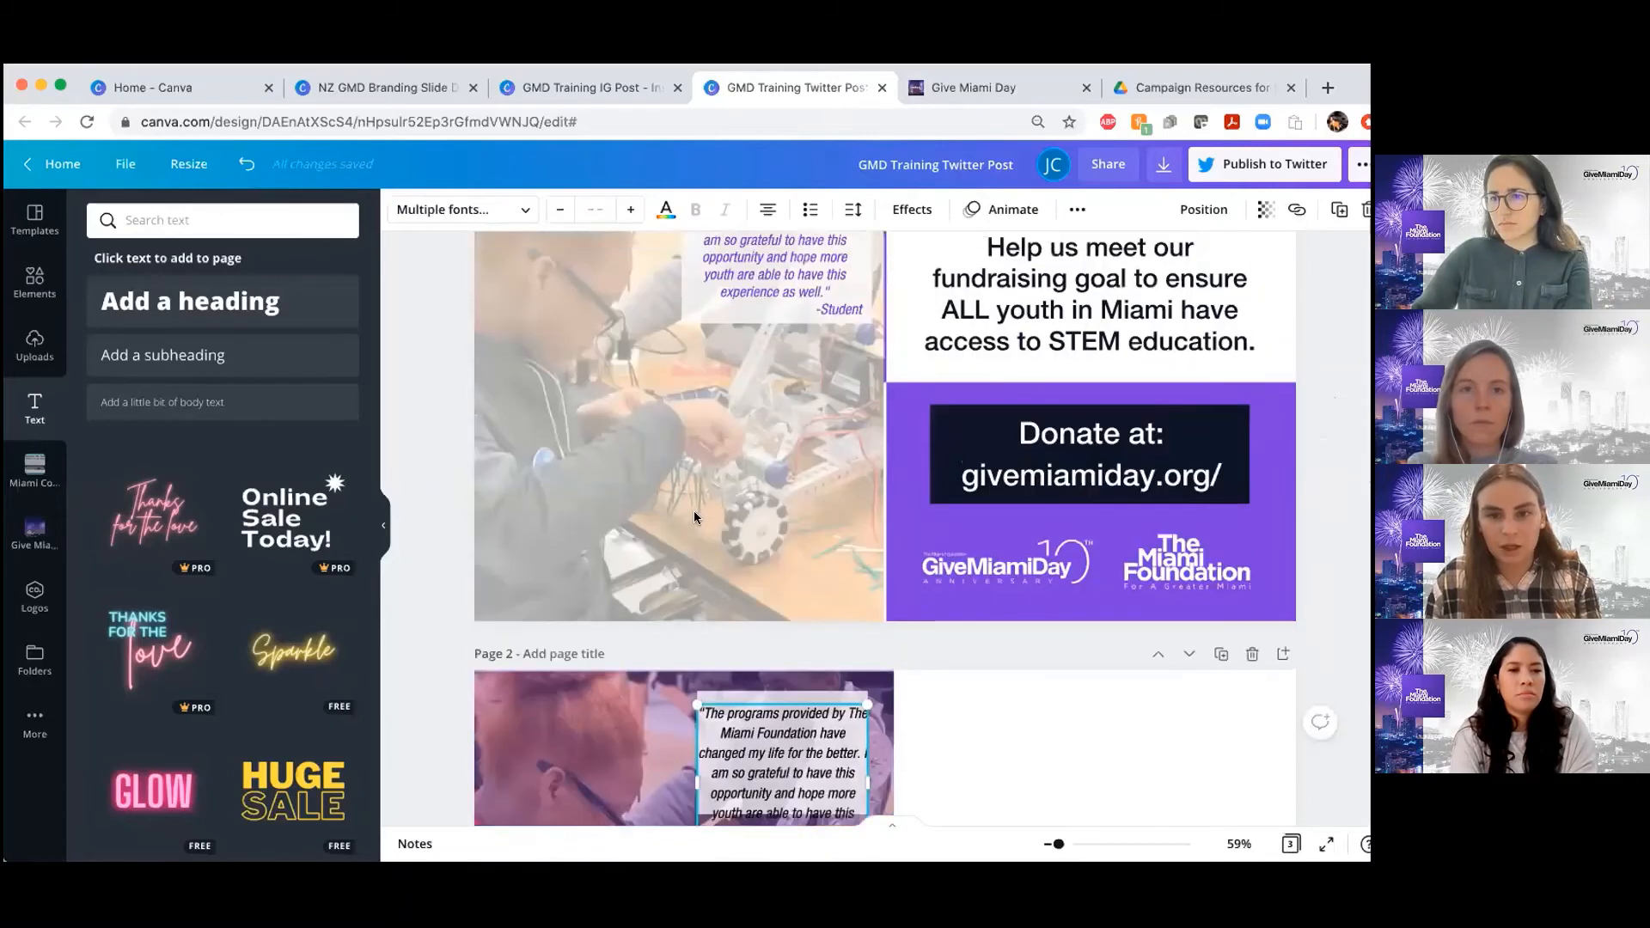
pyautogui.scroll(-5, 705, 485)
pyautogui.scroll(-1, 741, 507)
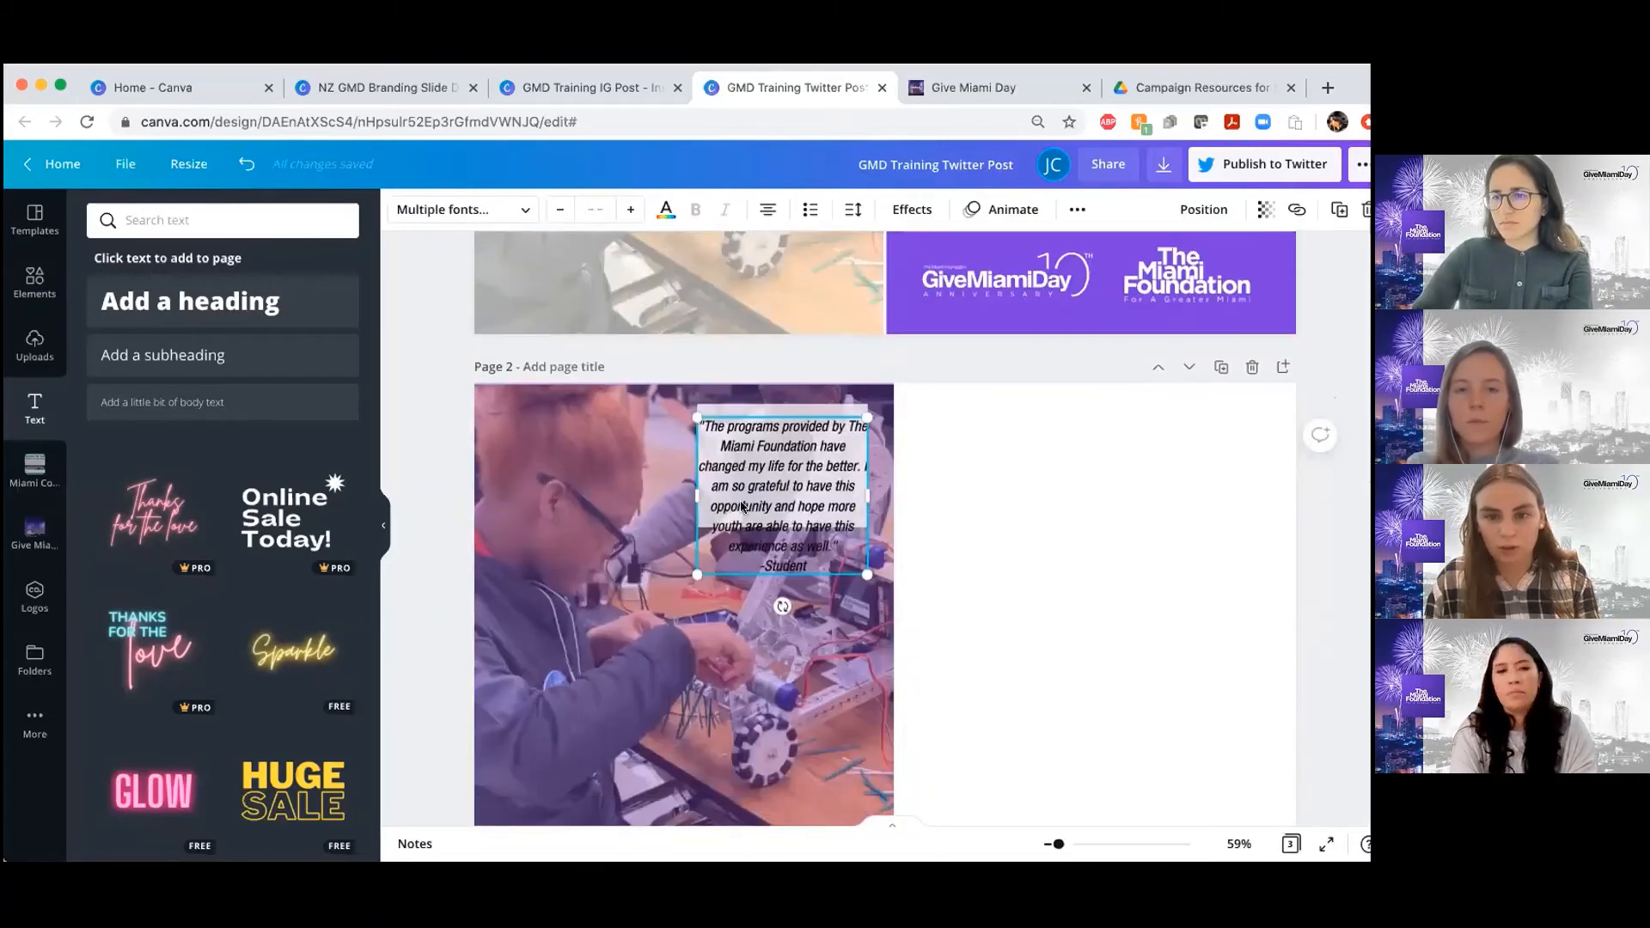
# Right-align the "-Student" attribution line of the page 2 quote, keeping the quote itself centred
pyautogui.doubleClick(741, 506)
pyautogui.moveTo(836, 533); pyautogui.dragTo(699, 421)
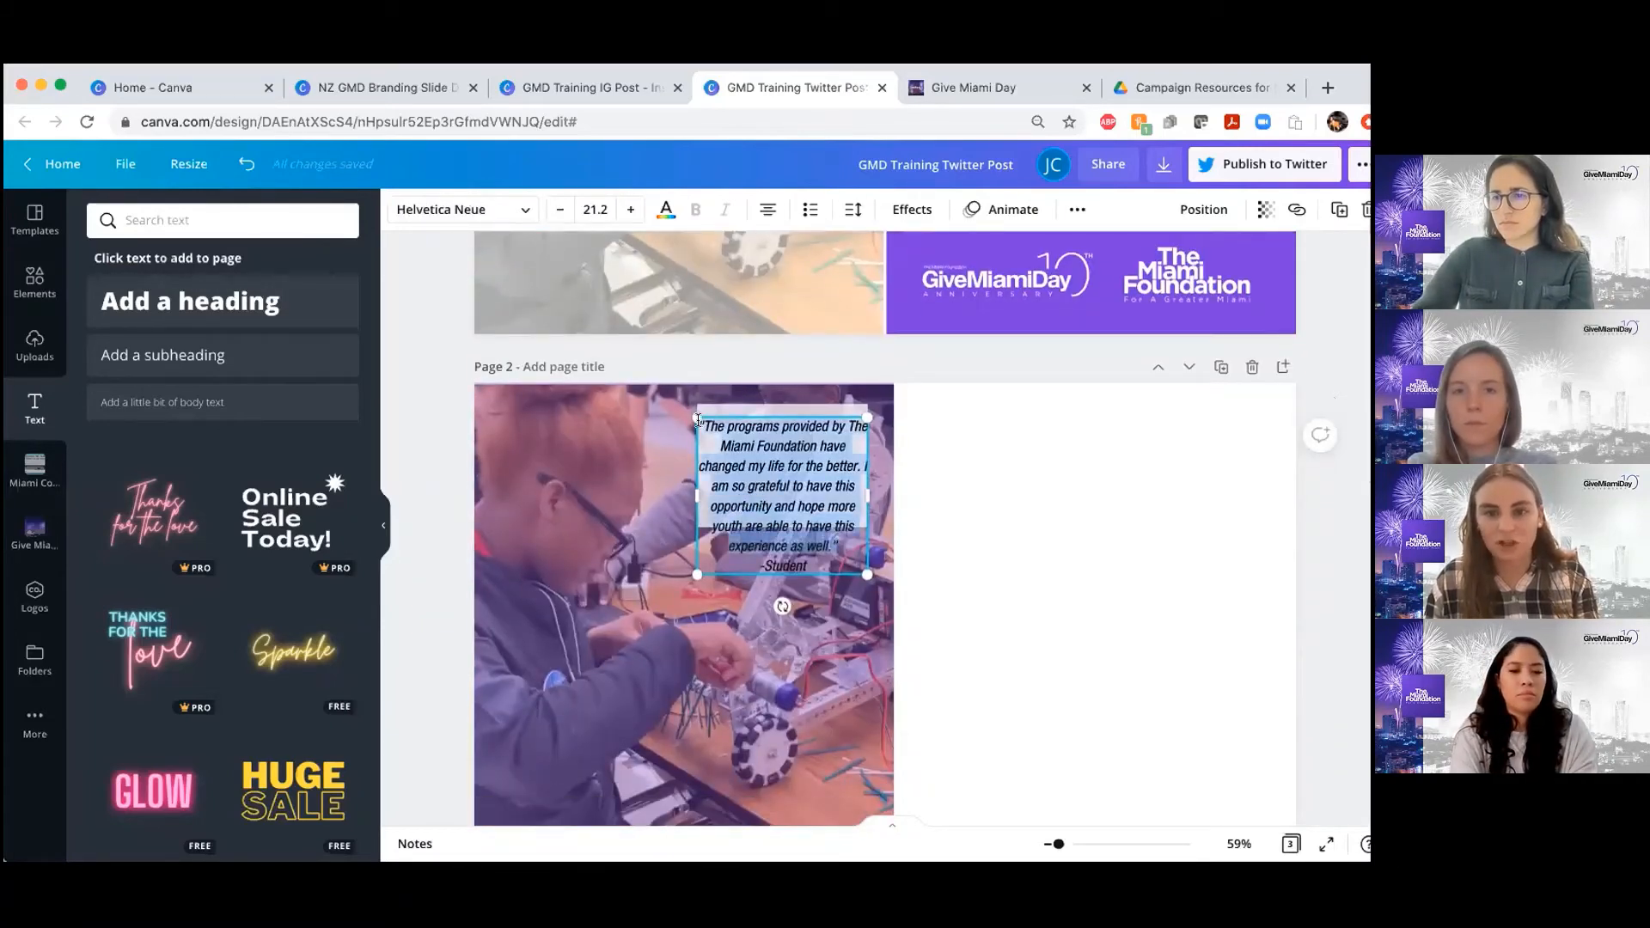
pyautogui.click(806, 497)
pyautogui.click(928, 220)
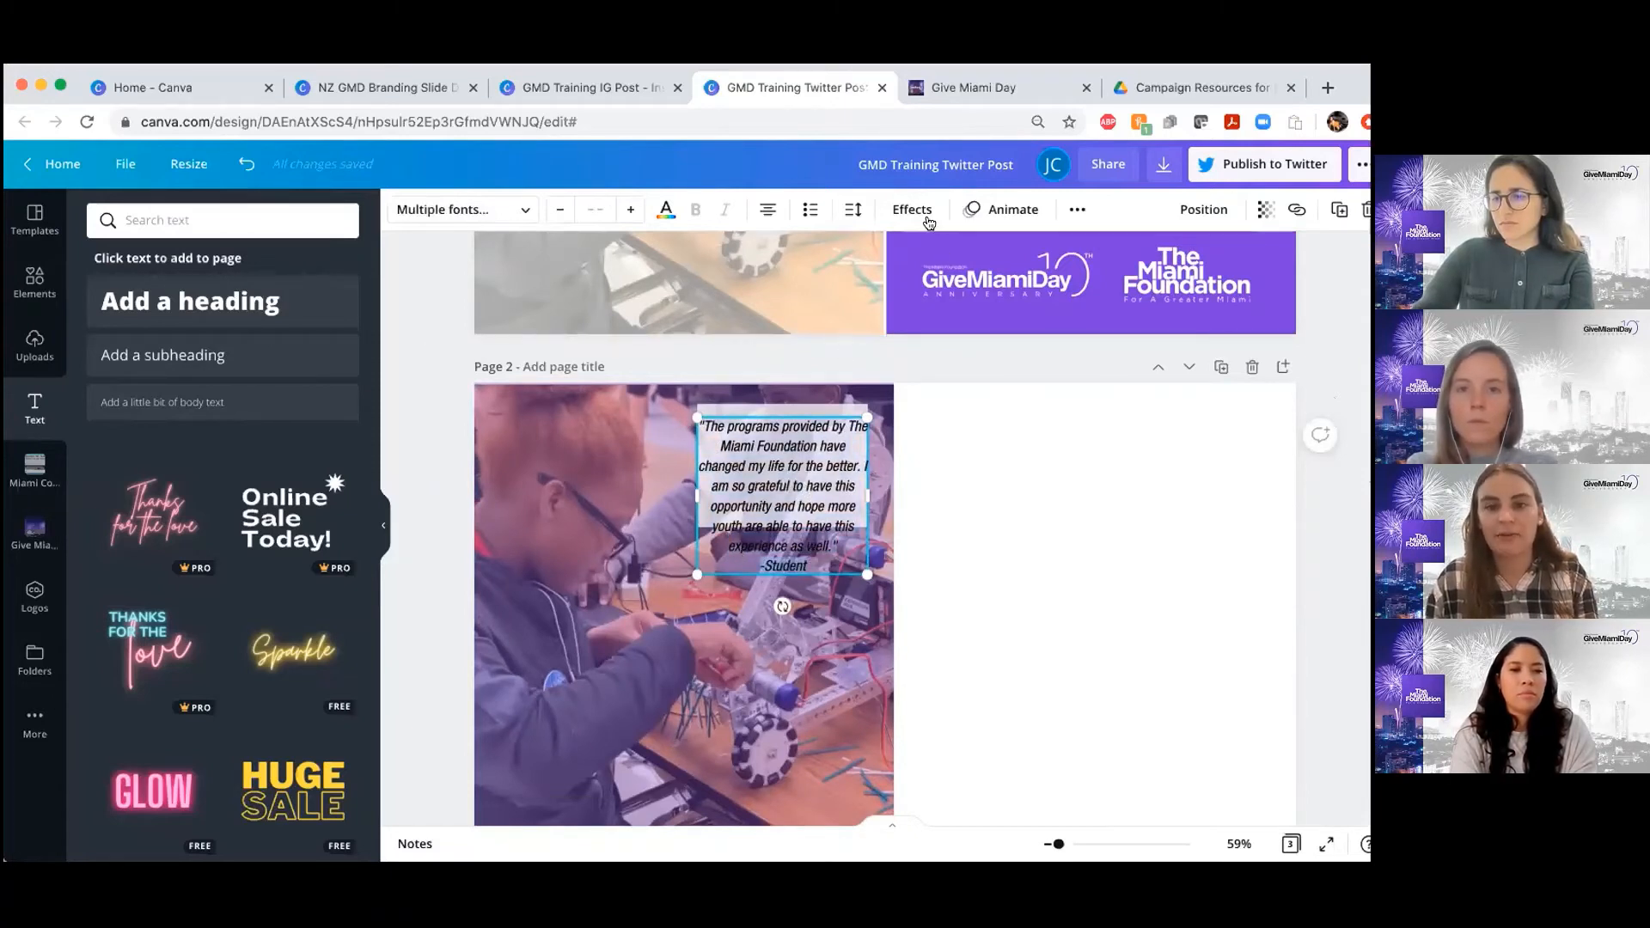
pyautogui.click(767, 213)
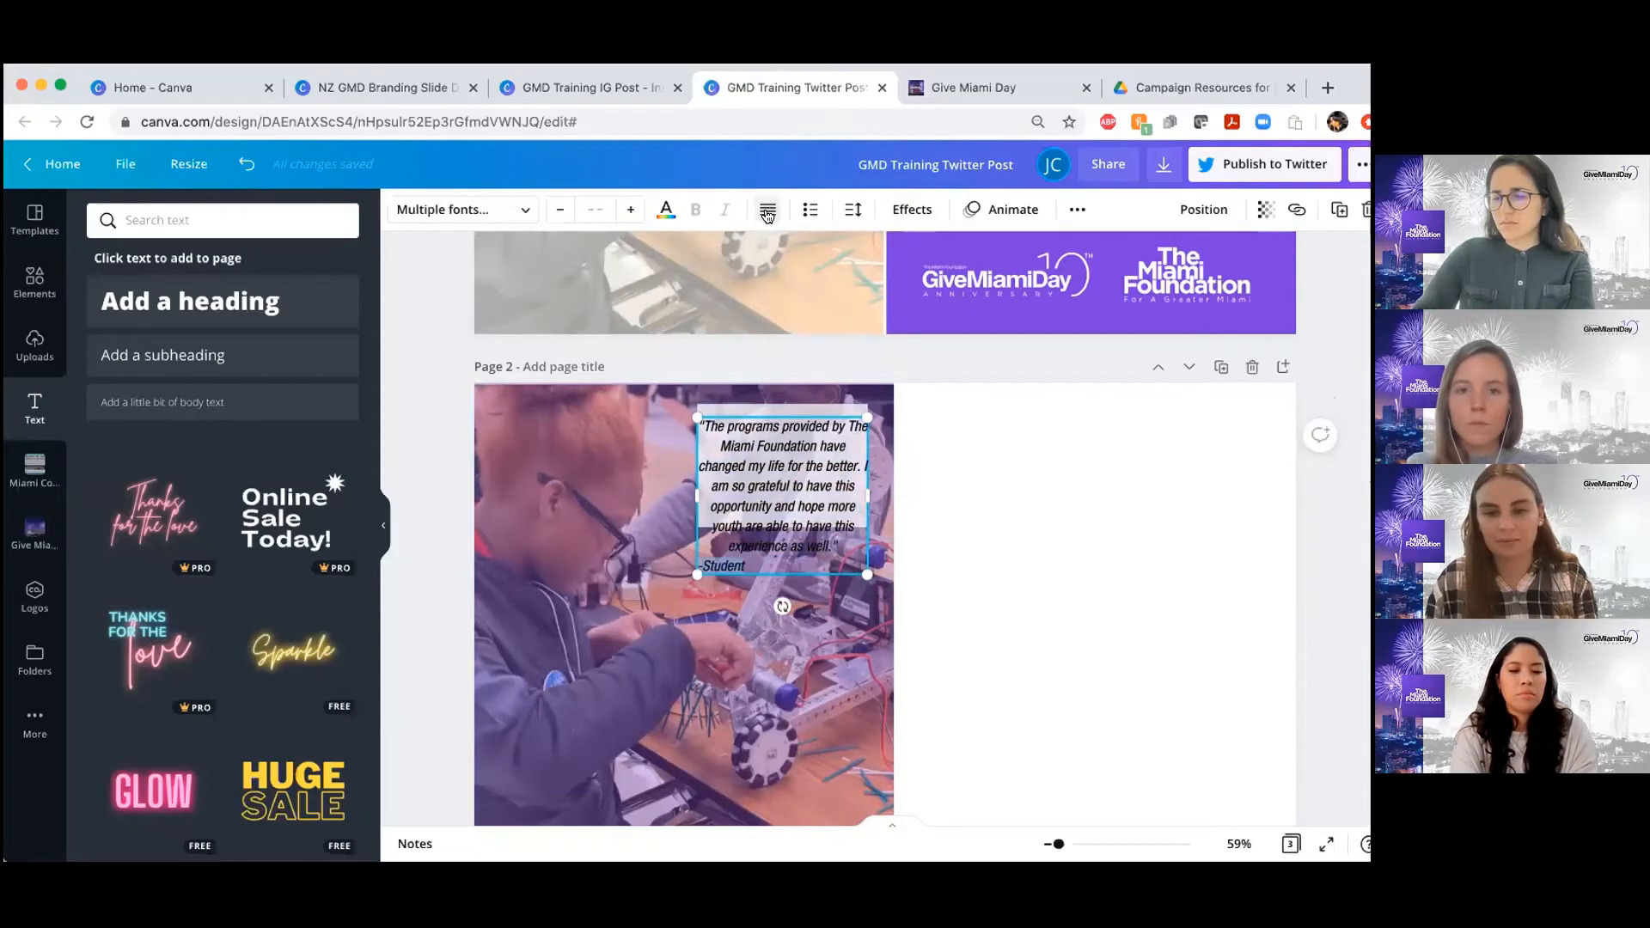
pyautogui.click(768, 215)
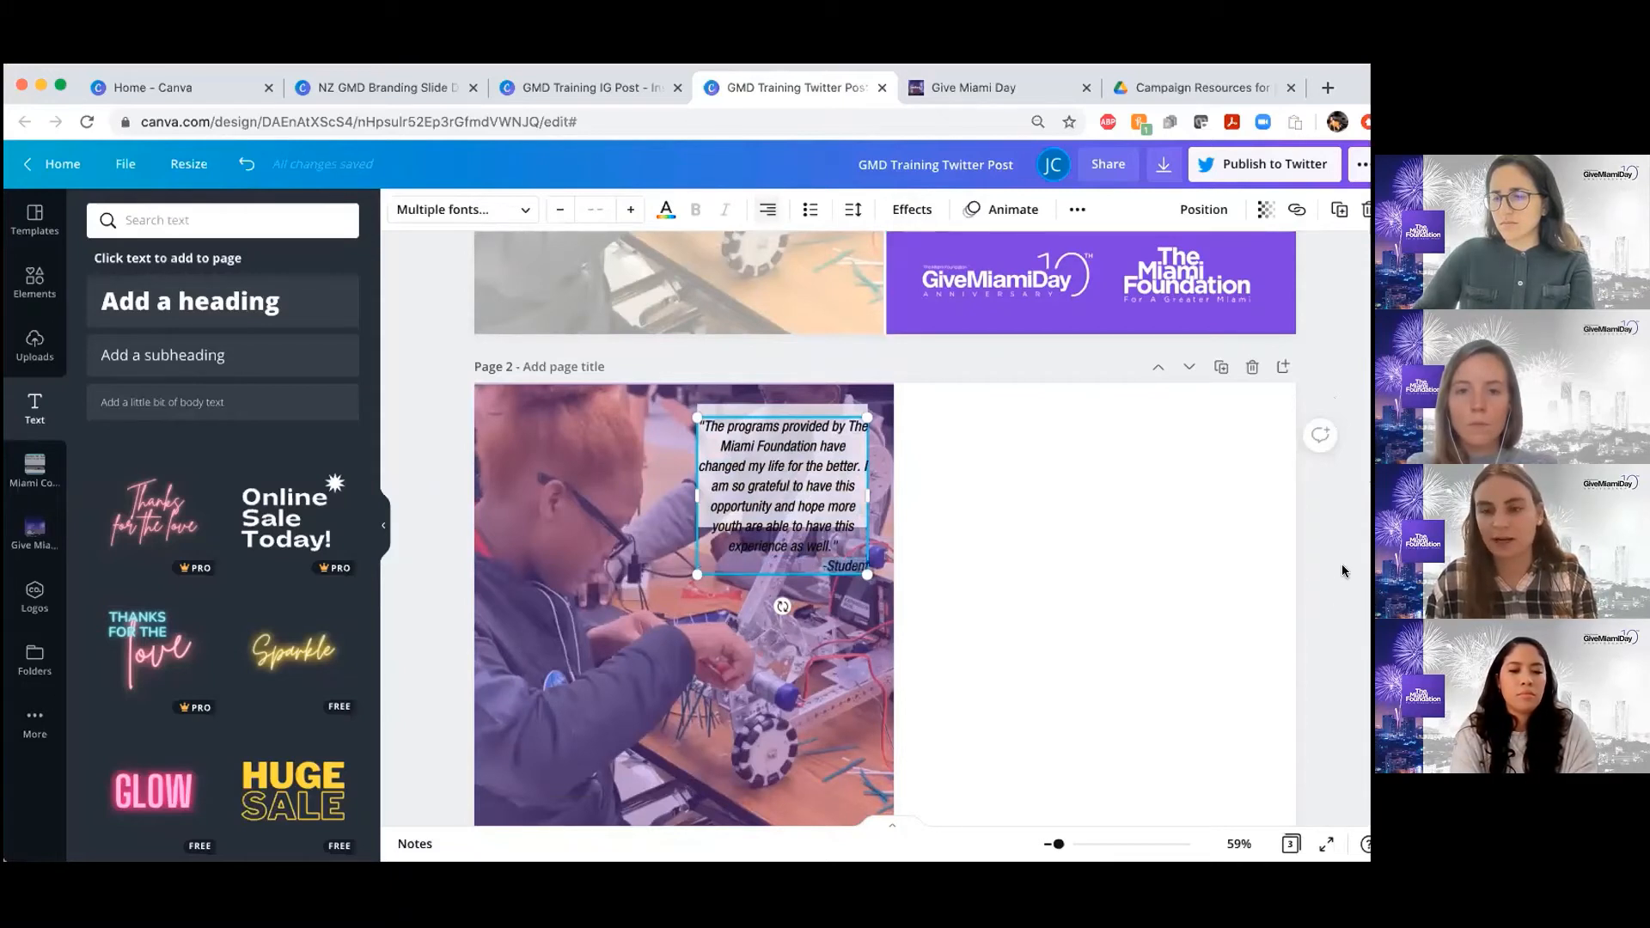
pyautogui.click(1343, 564)
# Widen the page 2 white box on both sides and extend it downward to frame the entire quote
pyautogui.click(782, 463)
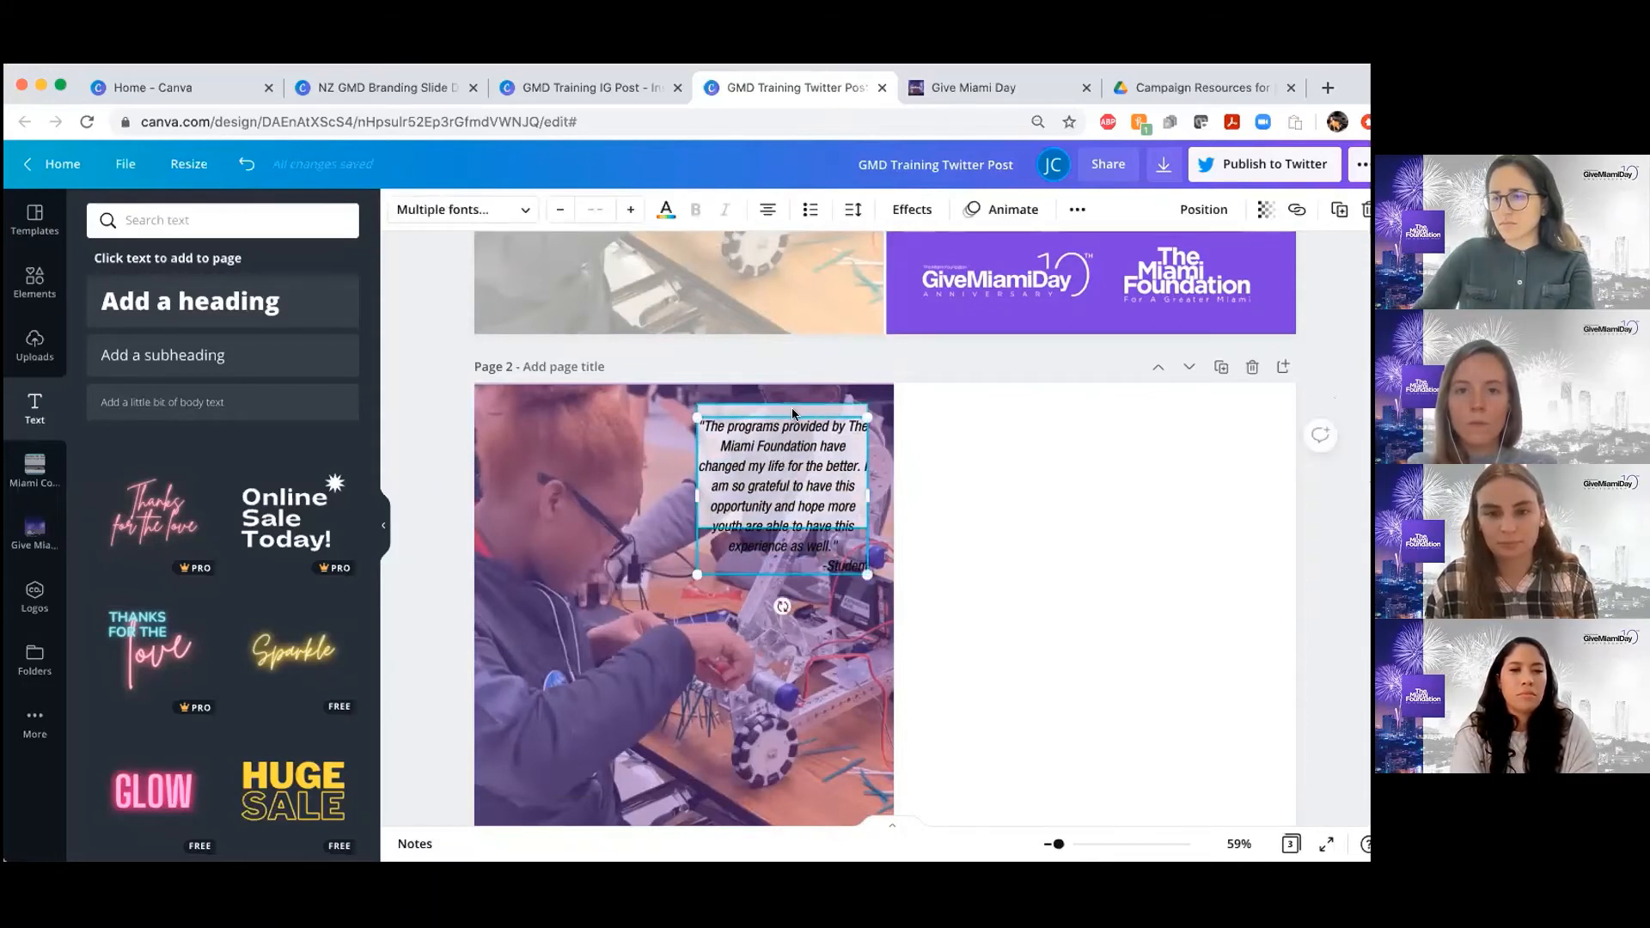
pyautogui.click(792, 413)
pyautogui.moveTo(672, 467); pyautogui.dragTo(687, 467)
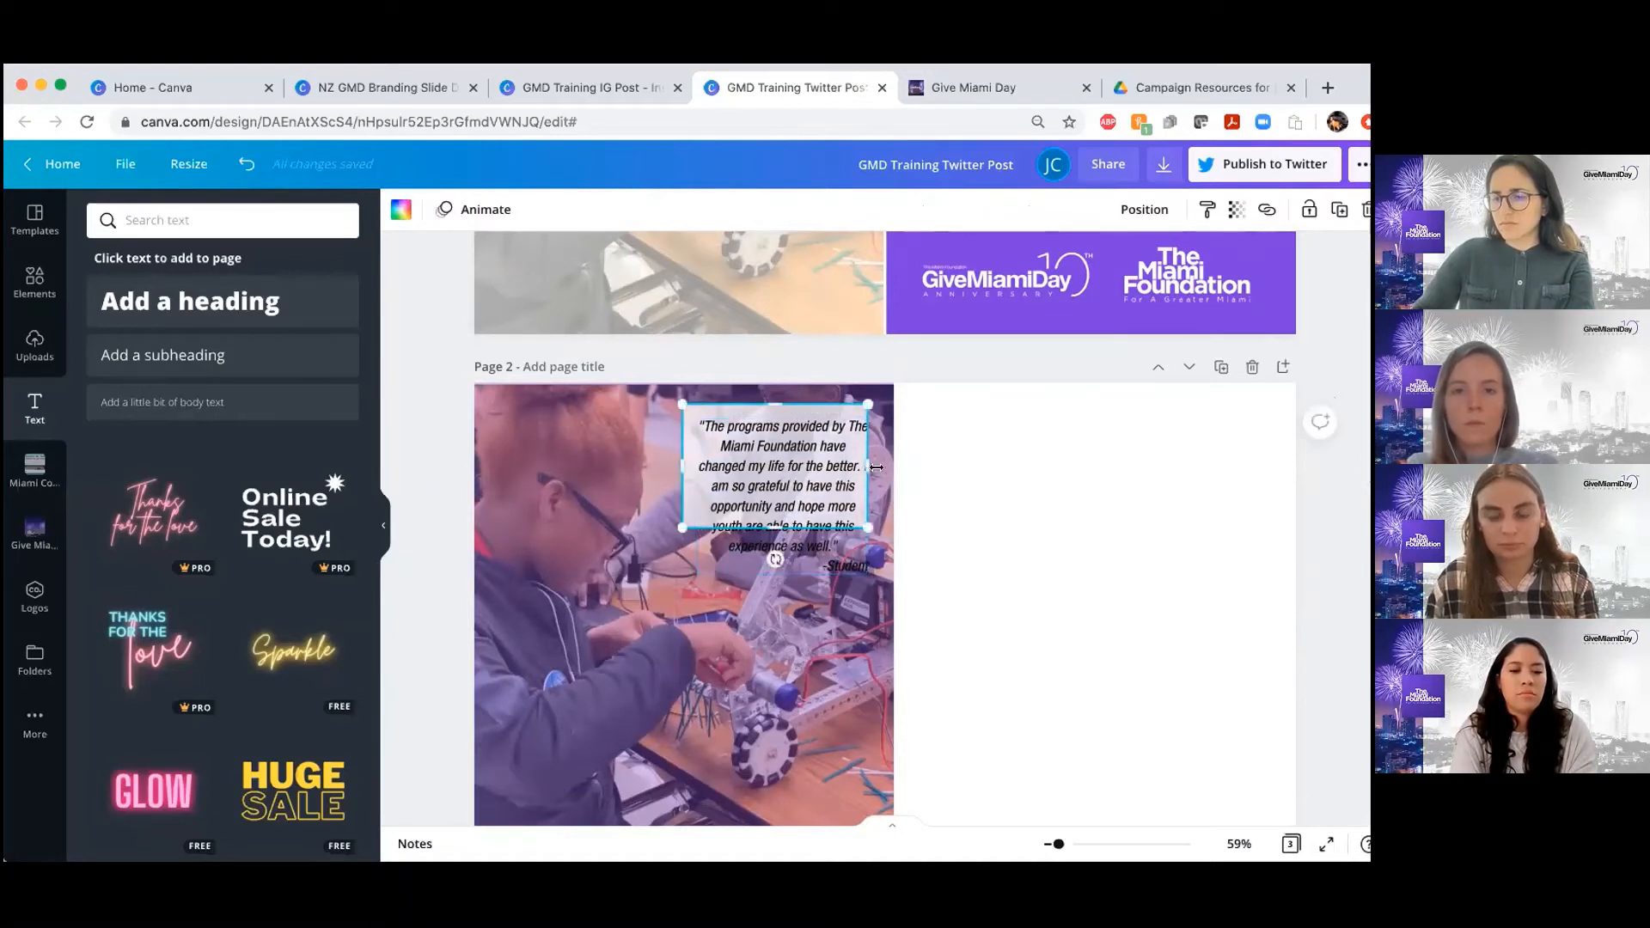
pyautogui.moveTo(870, 466); pyautogui.dragTo(880, 466)
pyautogui.moveTo(790, 503); pyautogui.dragTo(781, 586)
pyautogui.click(1344, 519)
pyautogui.scroll(-1, 1021, 522)
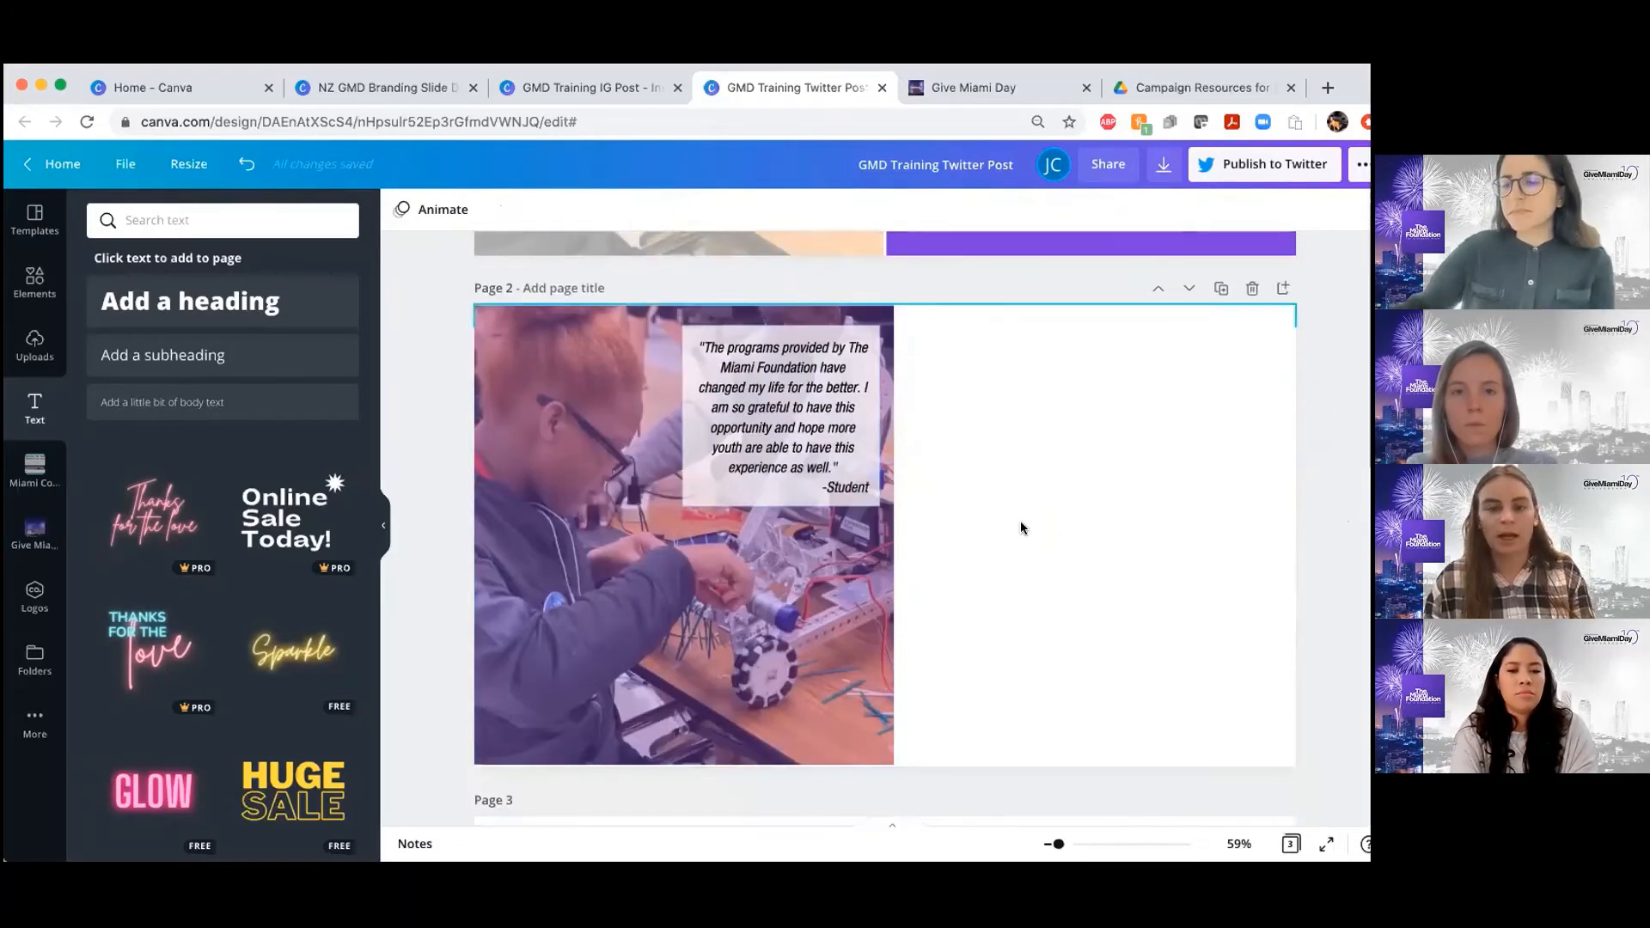
pyautogui.scroll(1, 1020, 522)
# Check the font applied to the page 2 quote in the font list
pyautogui.click(722, 430)
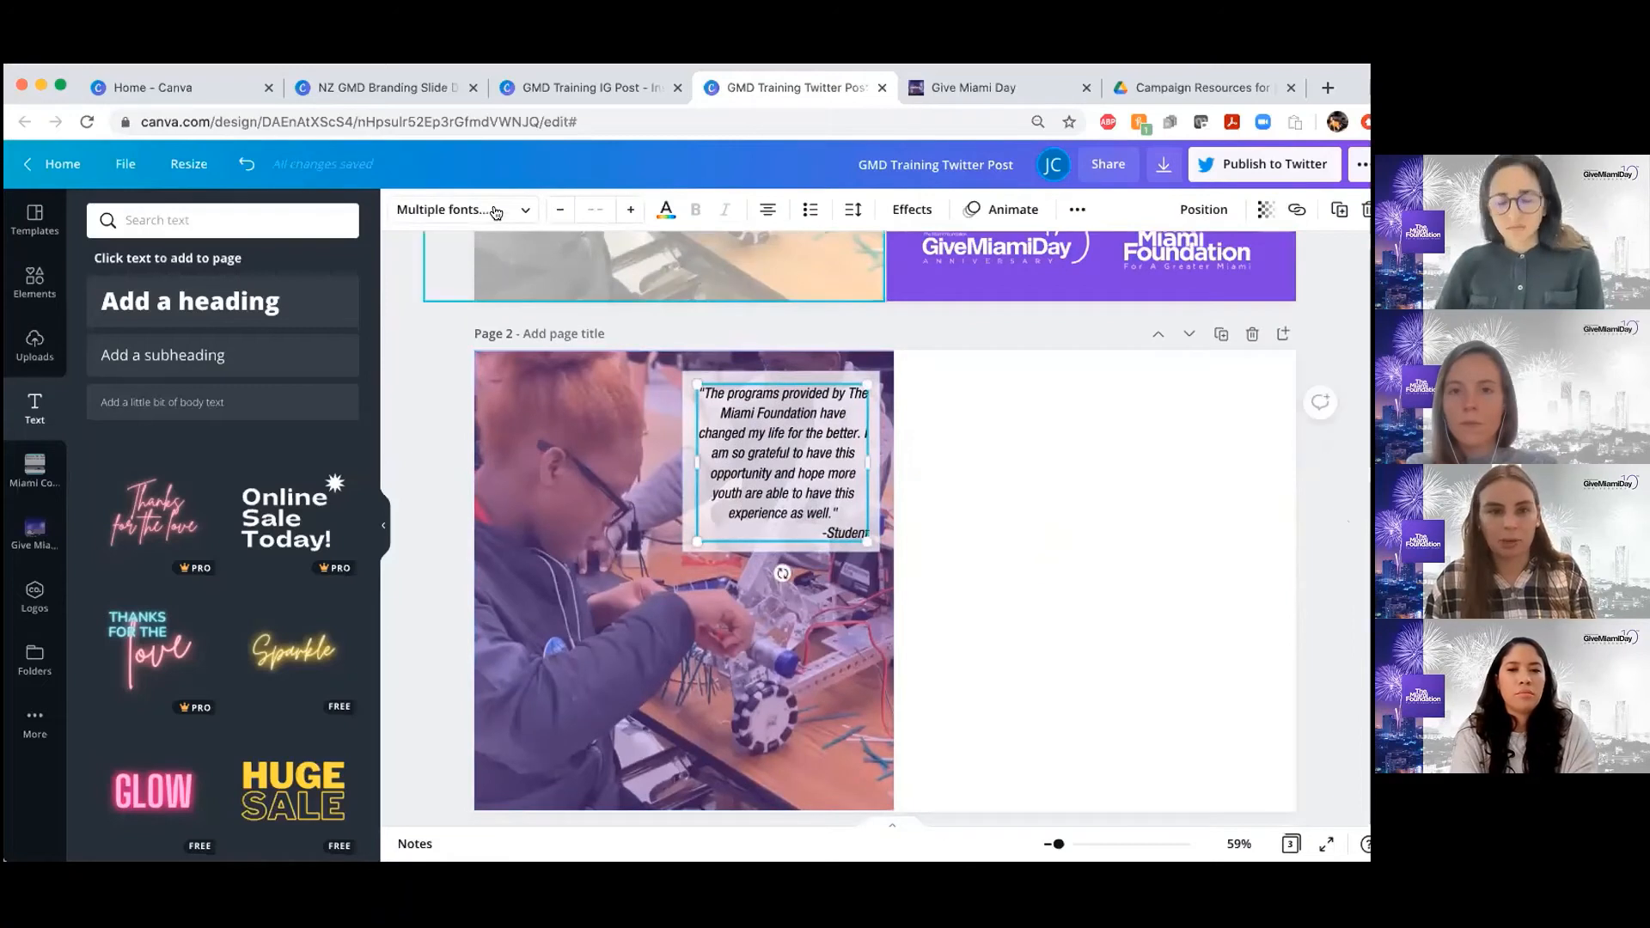
pyautogui.click(490, 210)
pyautogui.click(1333, 482)
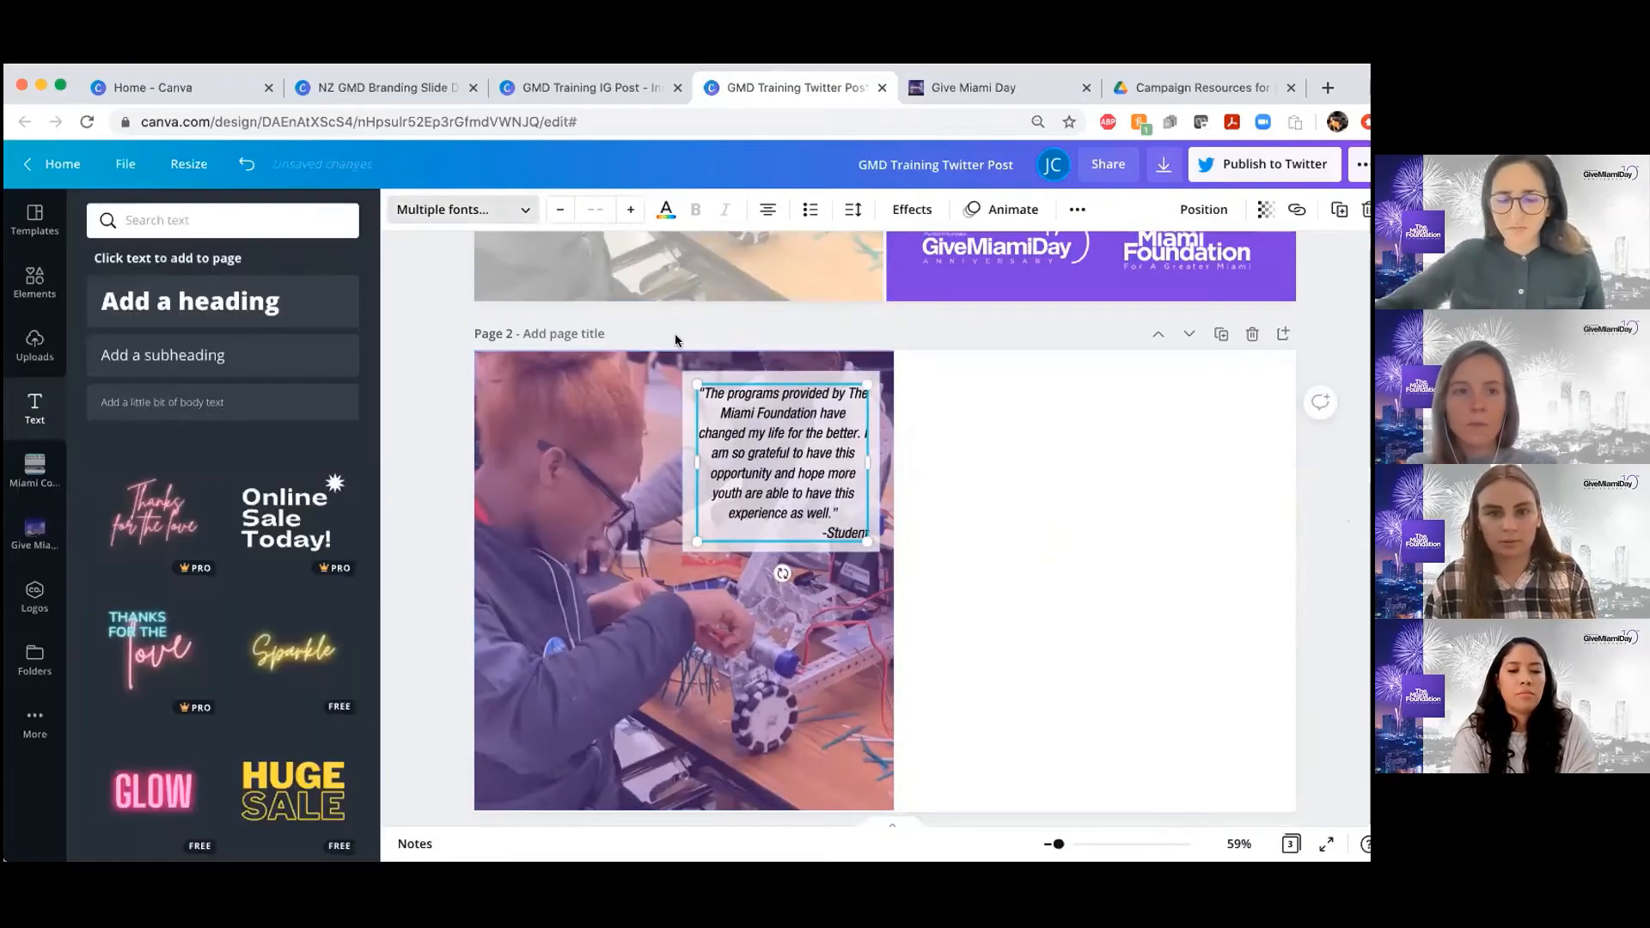
pyautogui.tripleClick(723, 414)
pyautogui.press('Escape')
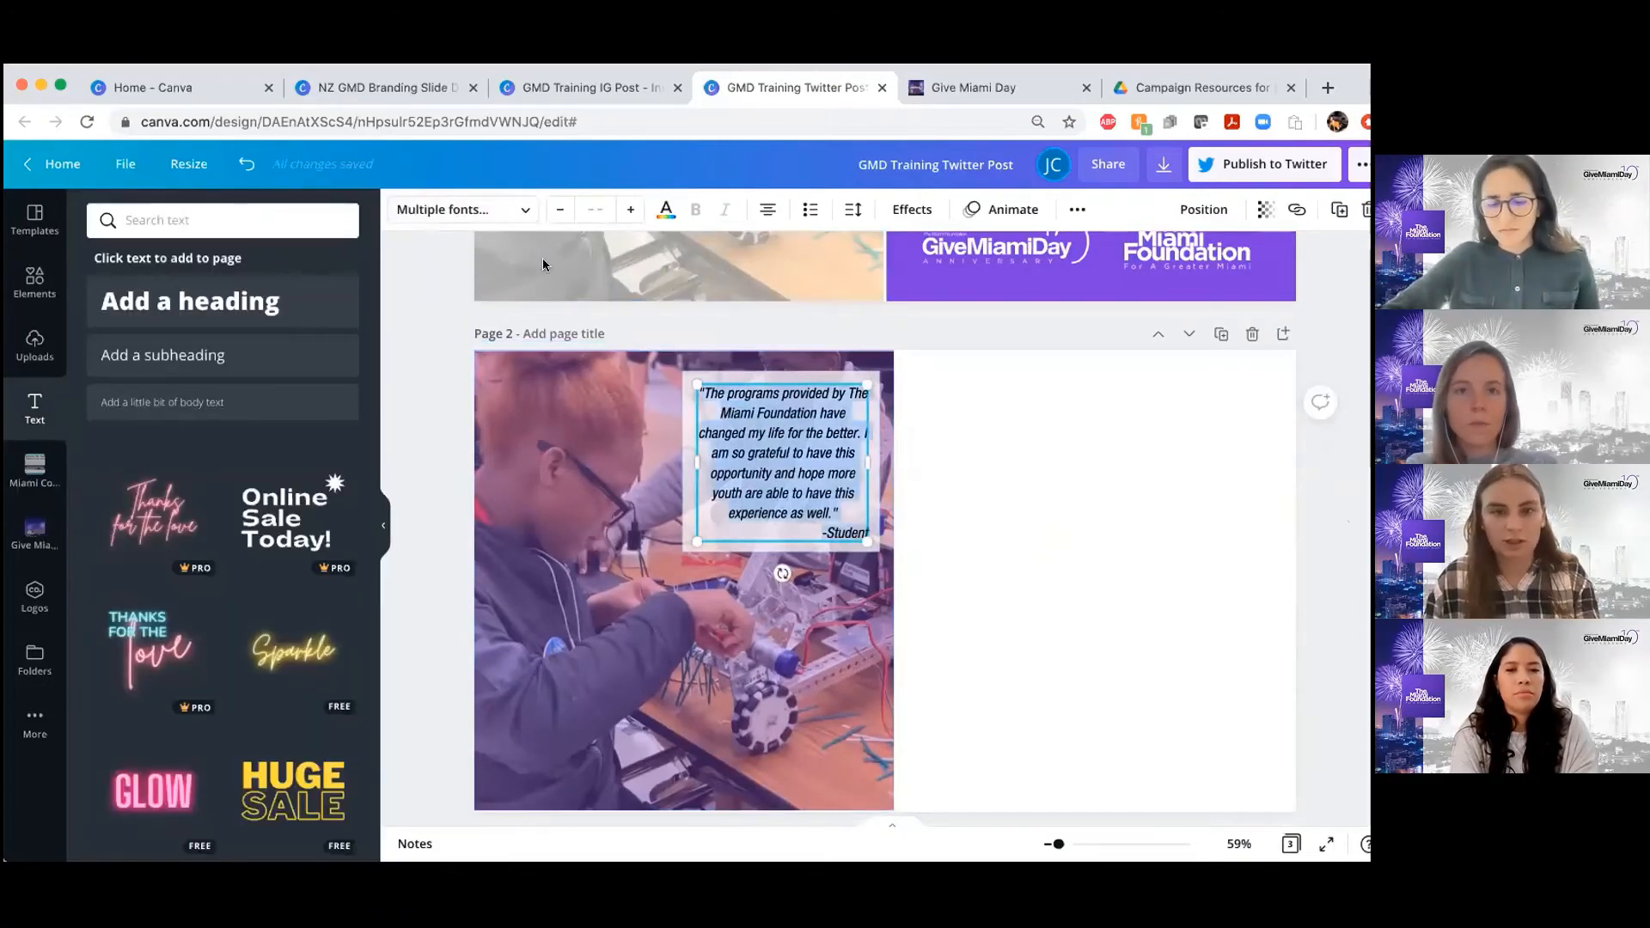
pyautogui.click(472, 216)
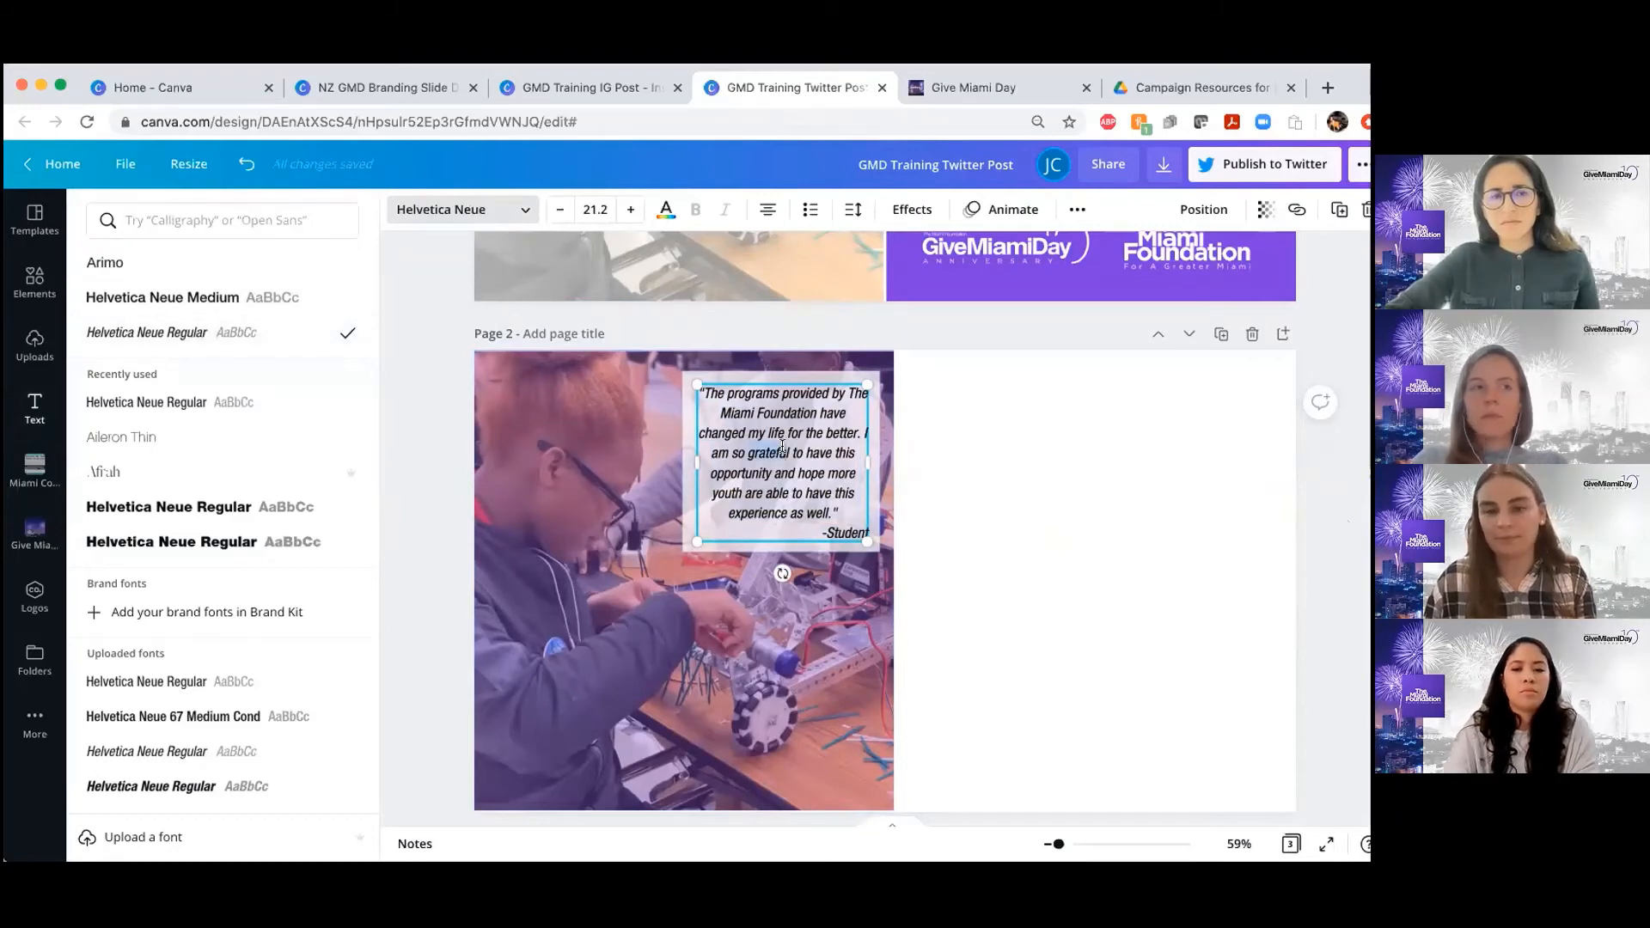
# Change the entire page 2 quote's text colour to the document's purple
pyautogui.click(784, 476)
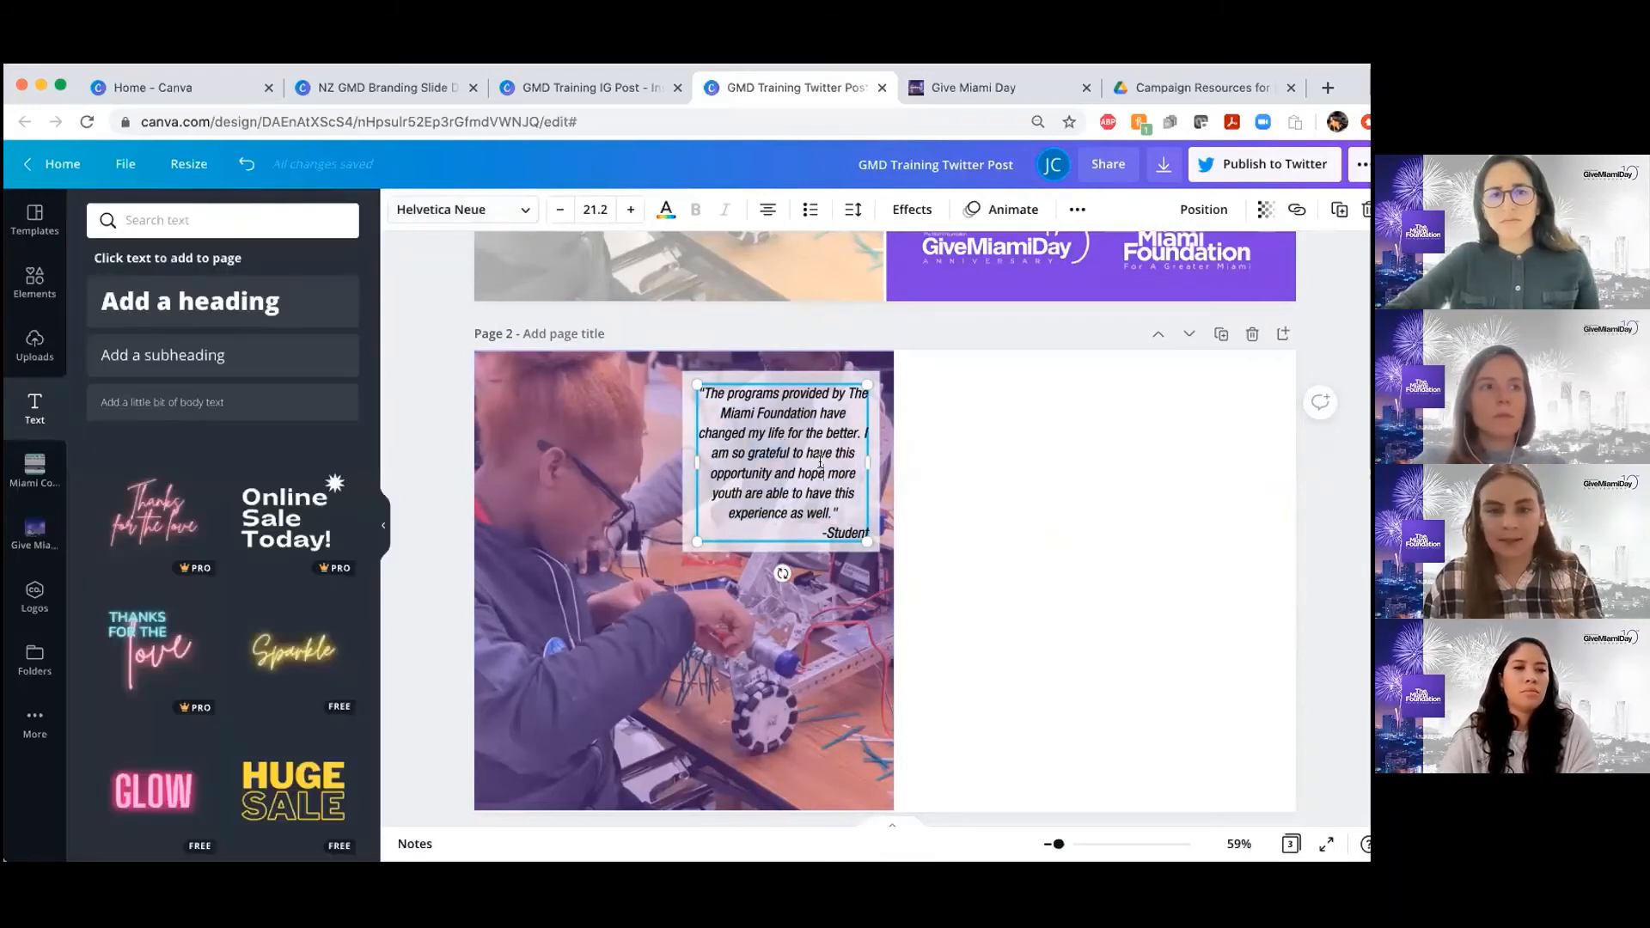
pyautogui.press('super+a')
pyautogui.click(665, 209)
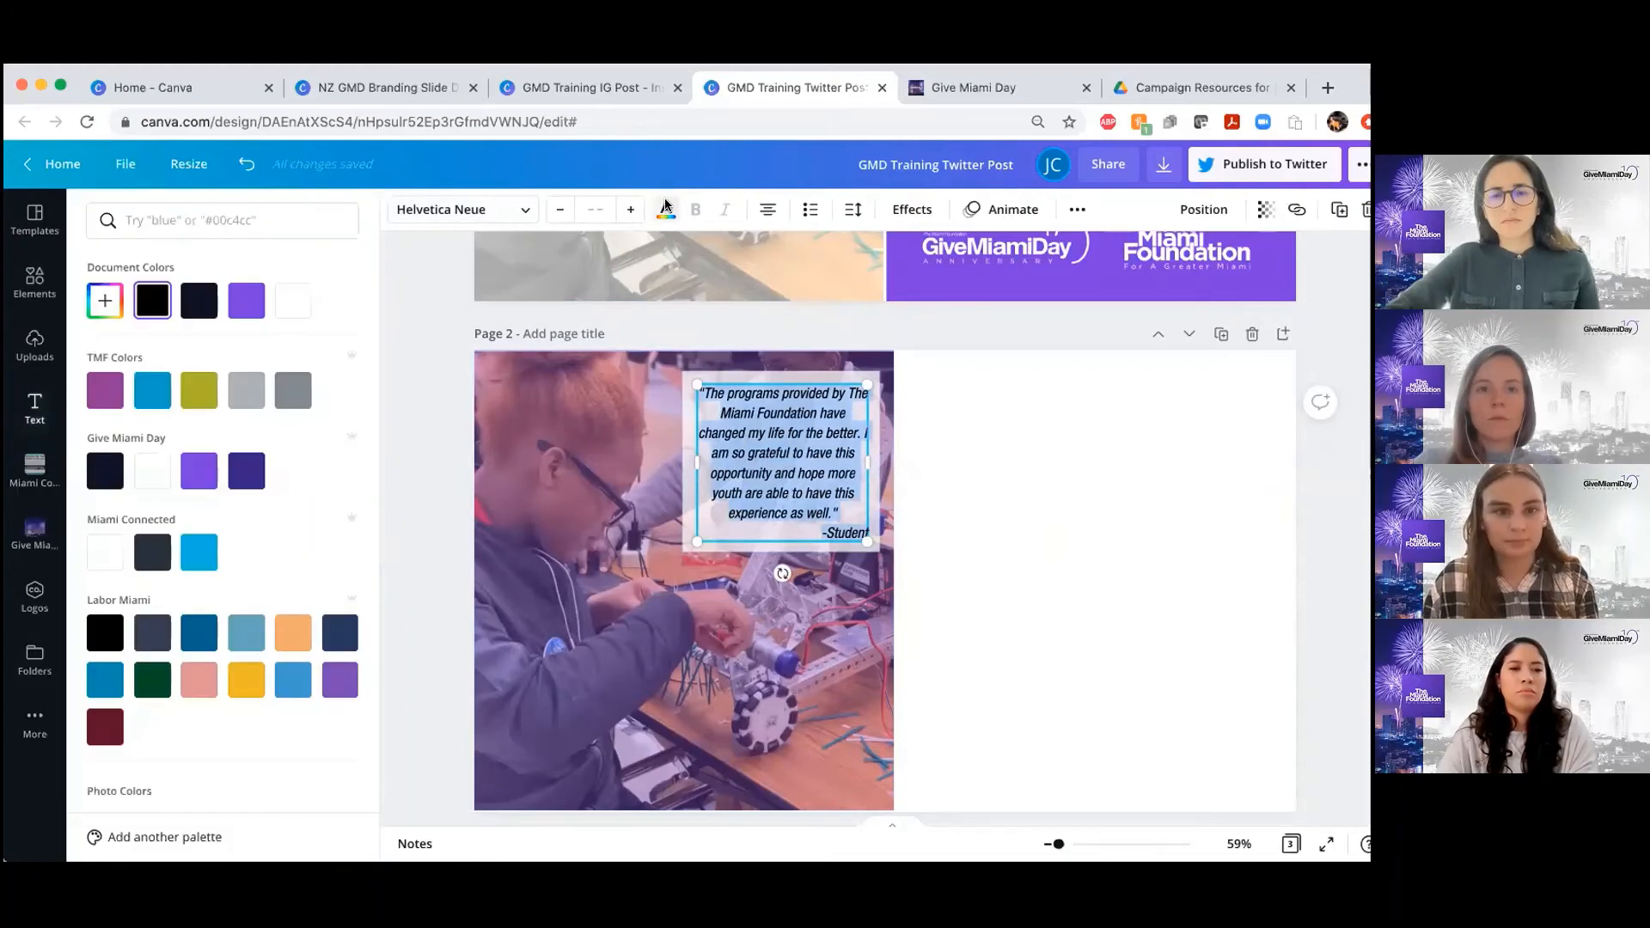
pyautogui.click(246, 300)
pyautogui.click(1303, 540)
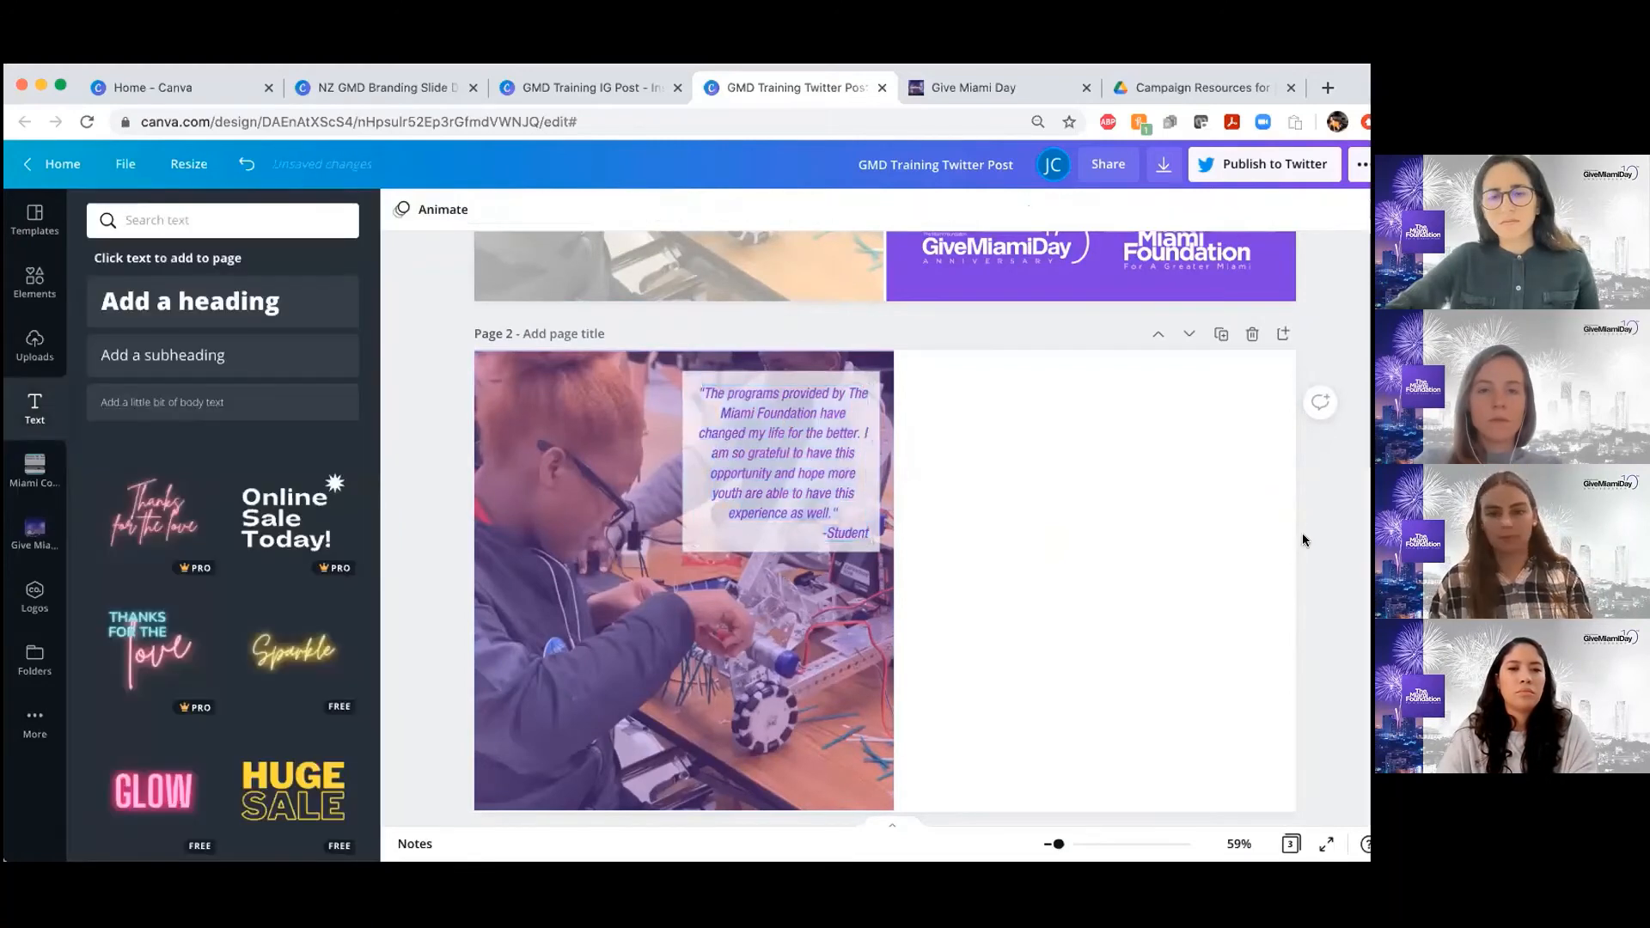
# Delete the purple overlay covering the robotics photo on page 2
pyautogui.scroll(-1, 1302, 540)
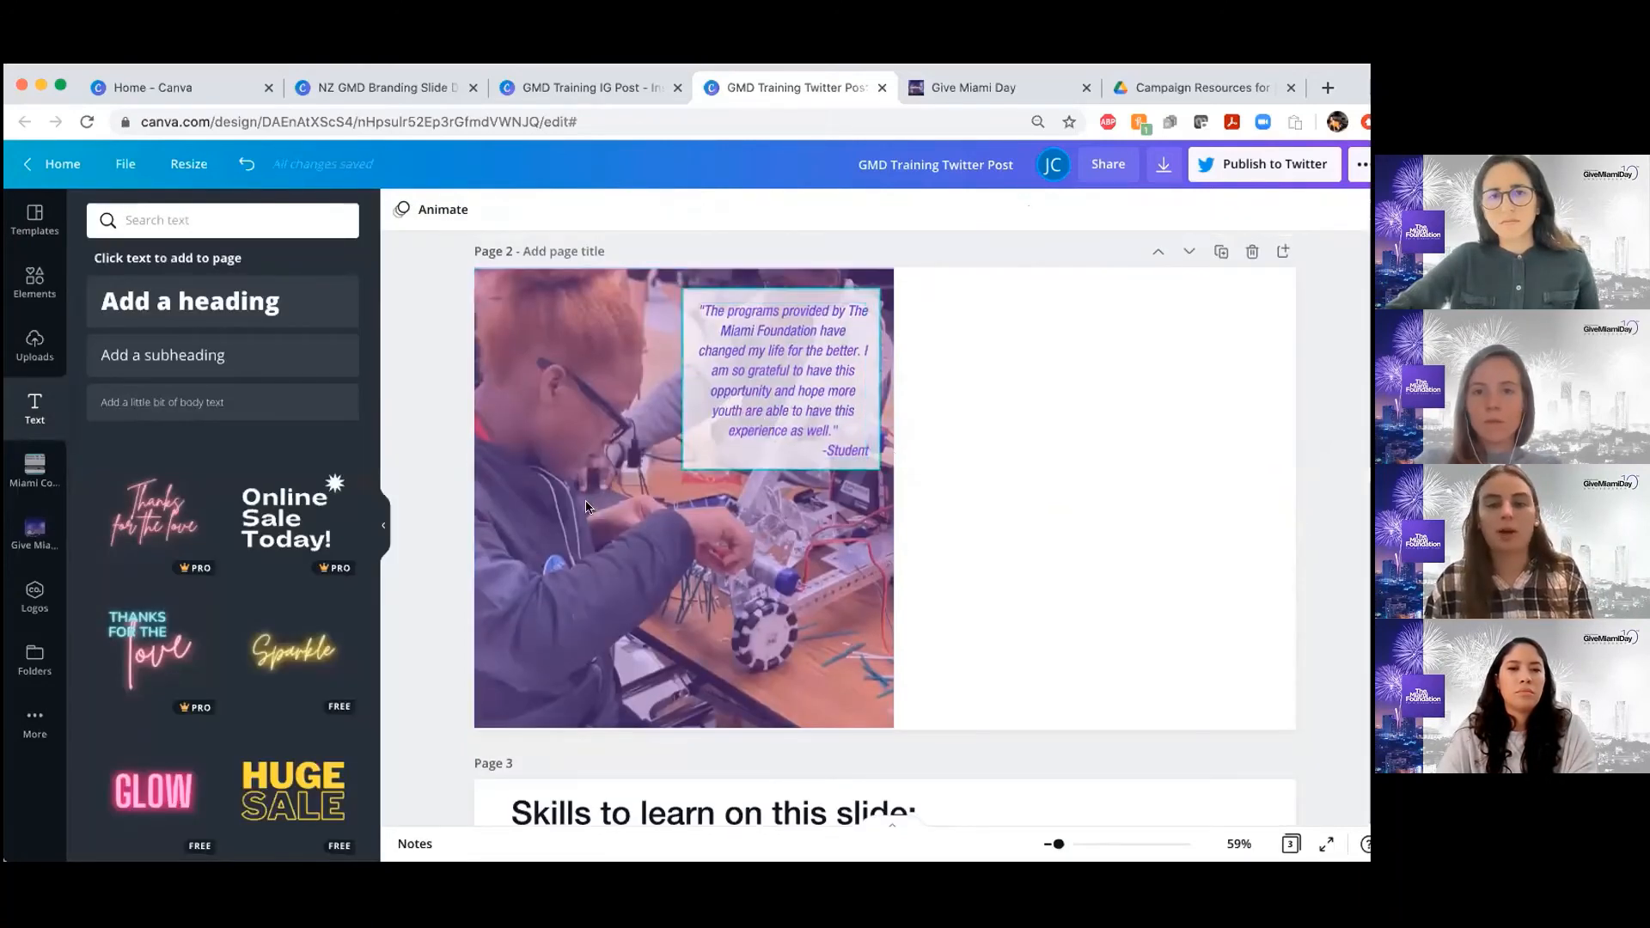
pyautogui.click(693, 480)
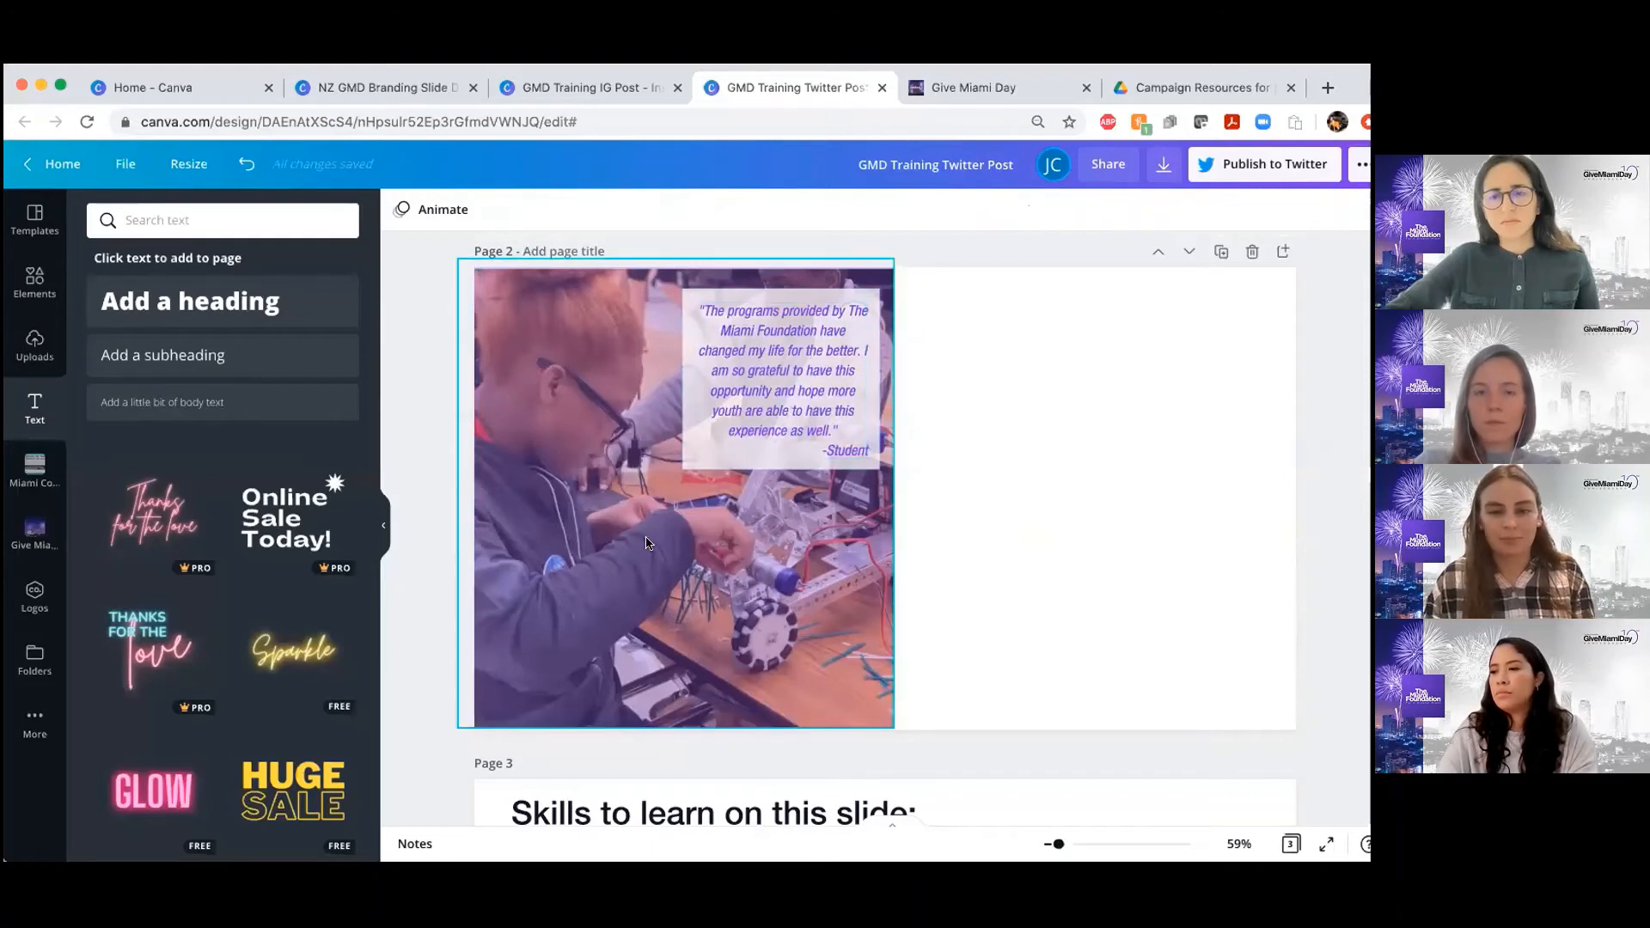
pyautogui.press('Delete')
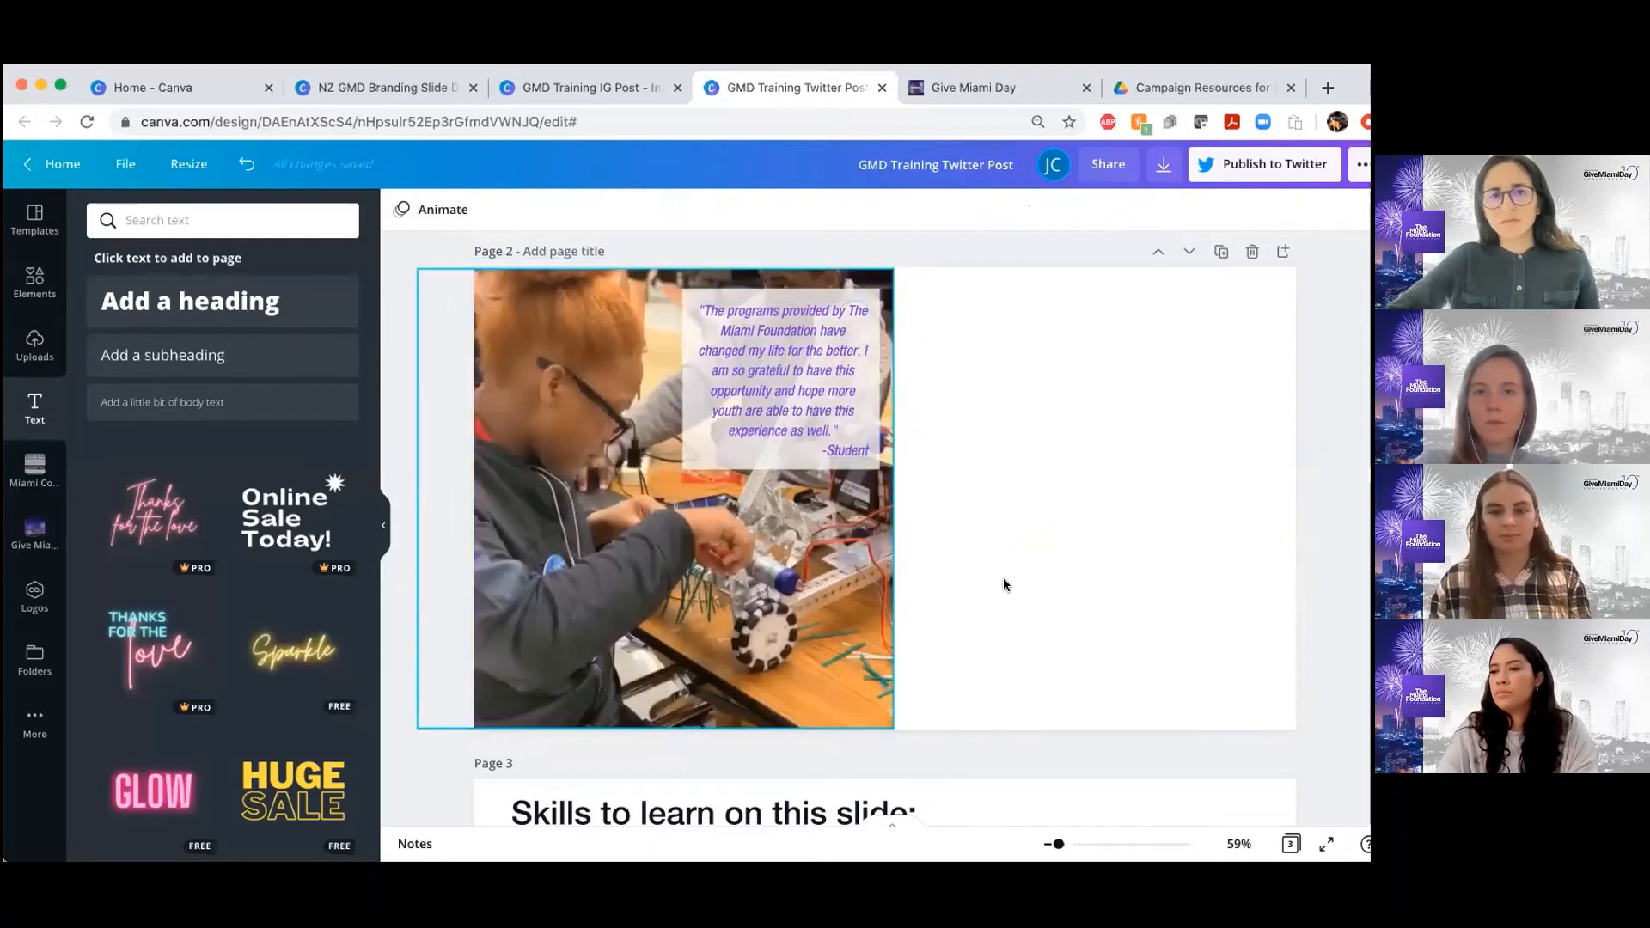
# Set the page 2 robotics photo's transparency to 30 and compare it with the page 1 example
pyautogui.click(756, 625)
pyautogui.click(1238, 210)
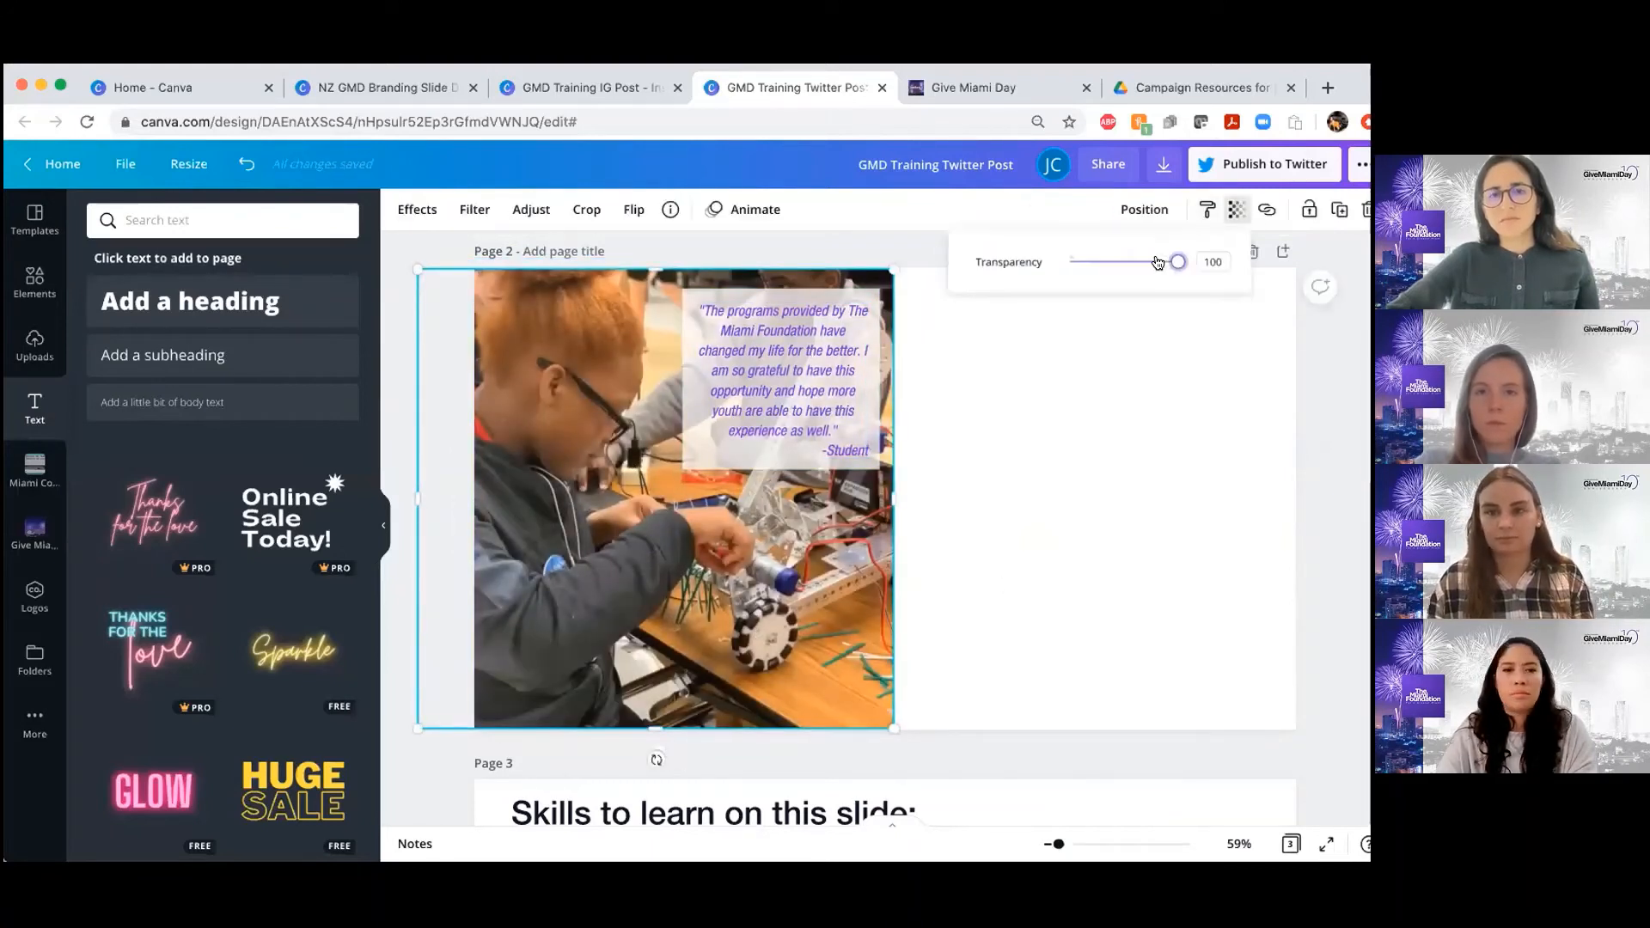
pyautogui.moveTo(1173, 258); pyautogui.dragTo(1102, 262)
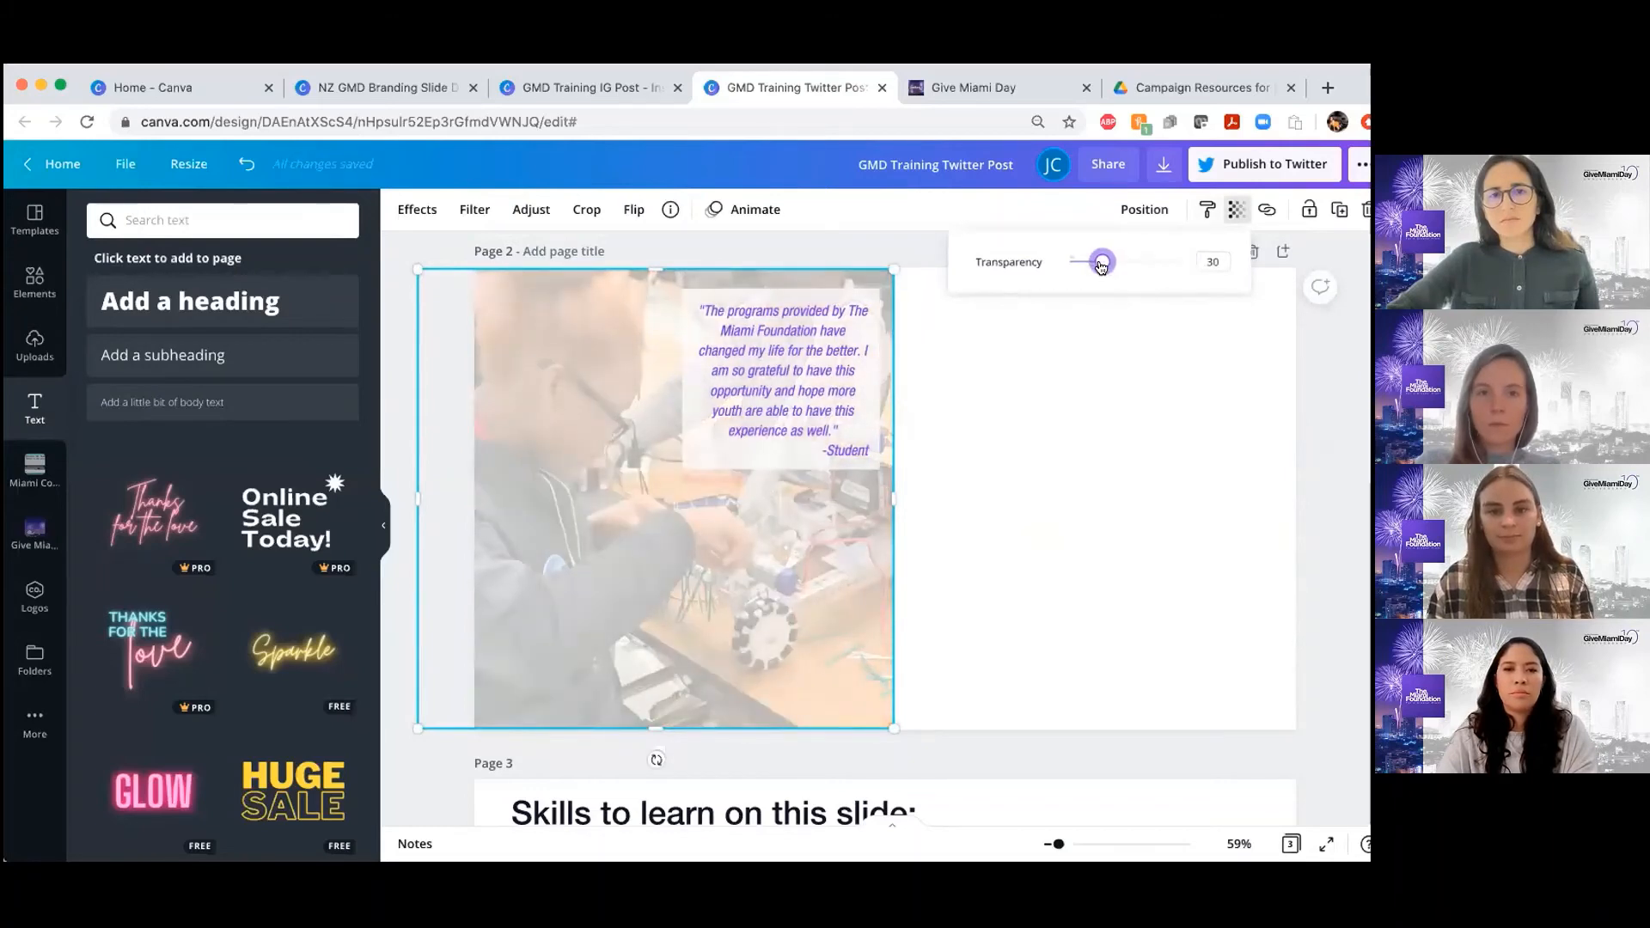
pyautogui.click(1328, 454)
pyautogui.scroll(5, 1327, 454)
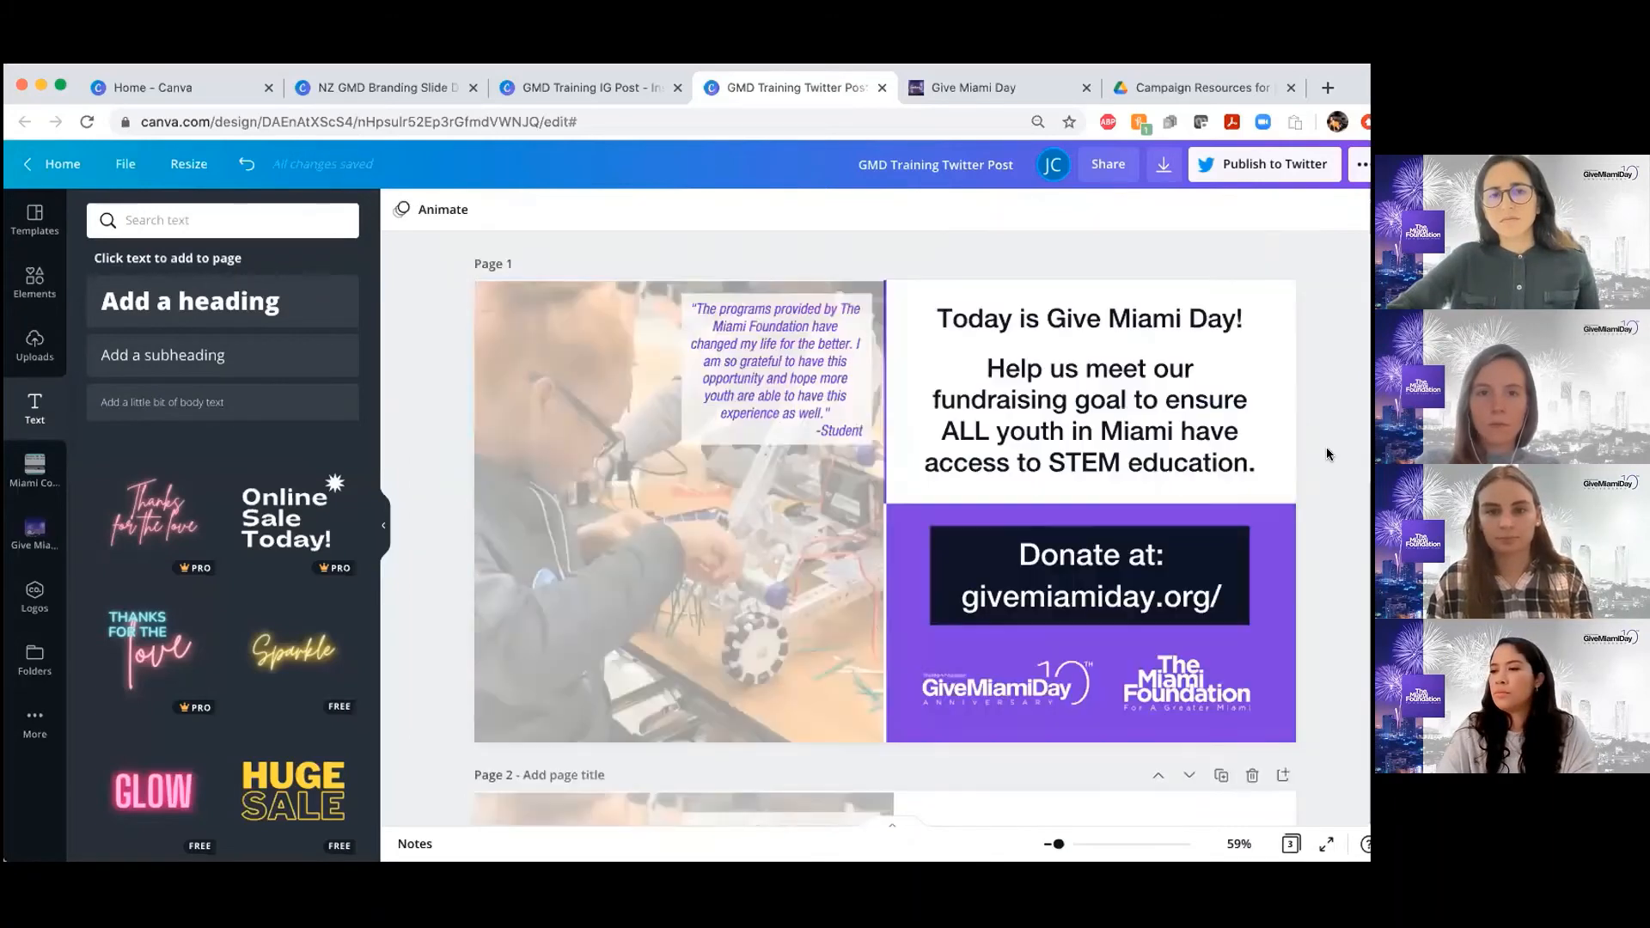
pyautogui.scroll(-5, 1127, 456)
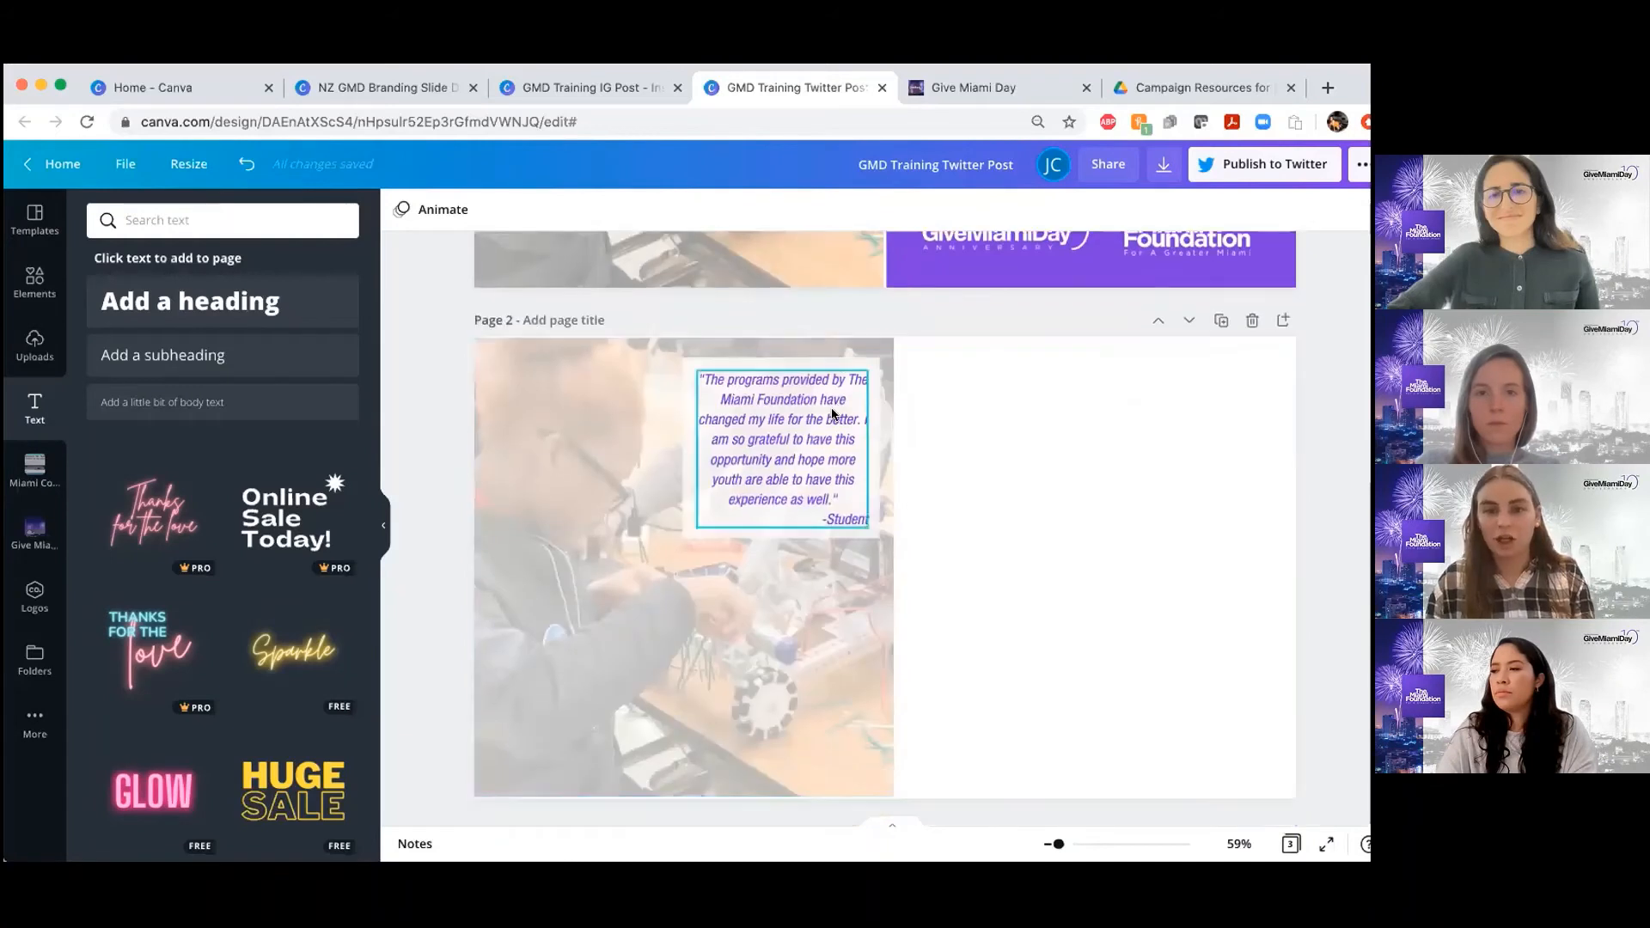
# Try bulleted and numbered list formatting on the page 2 quote, and return it to plain text
pyautogui.click(832, 415)
pyautogui.click(766, 445)
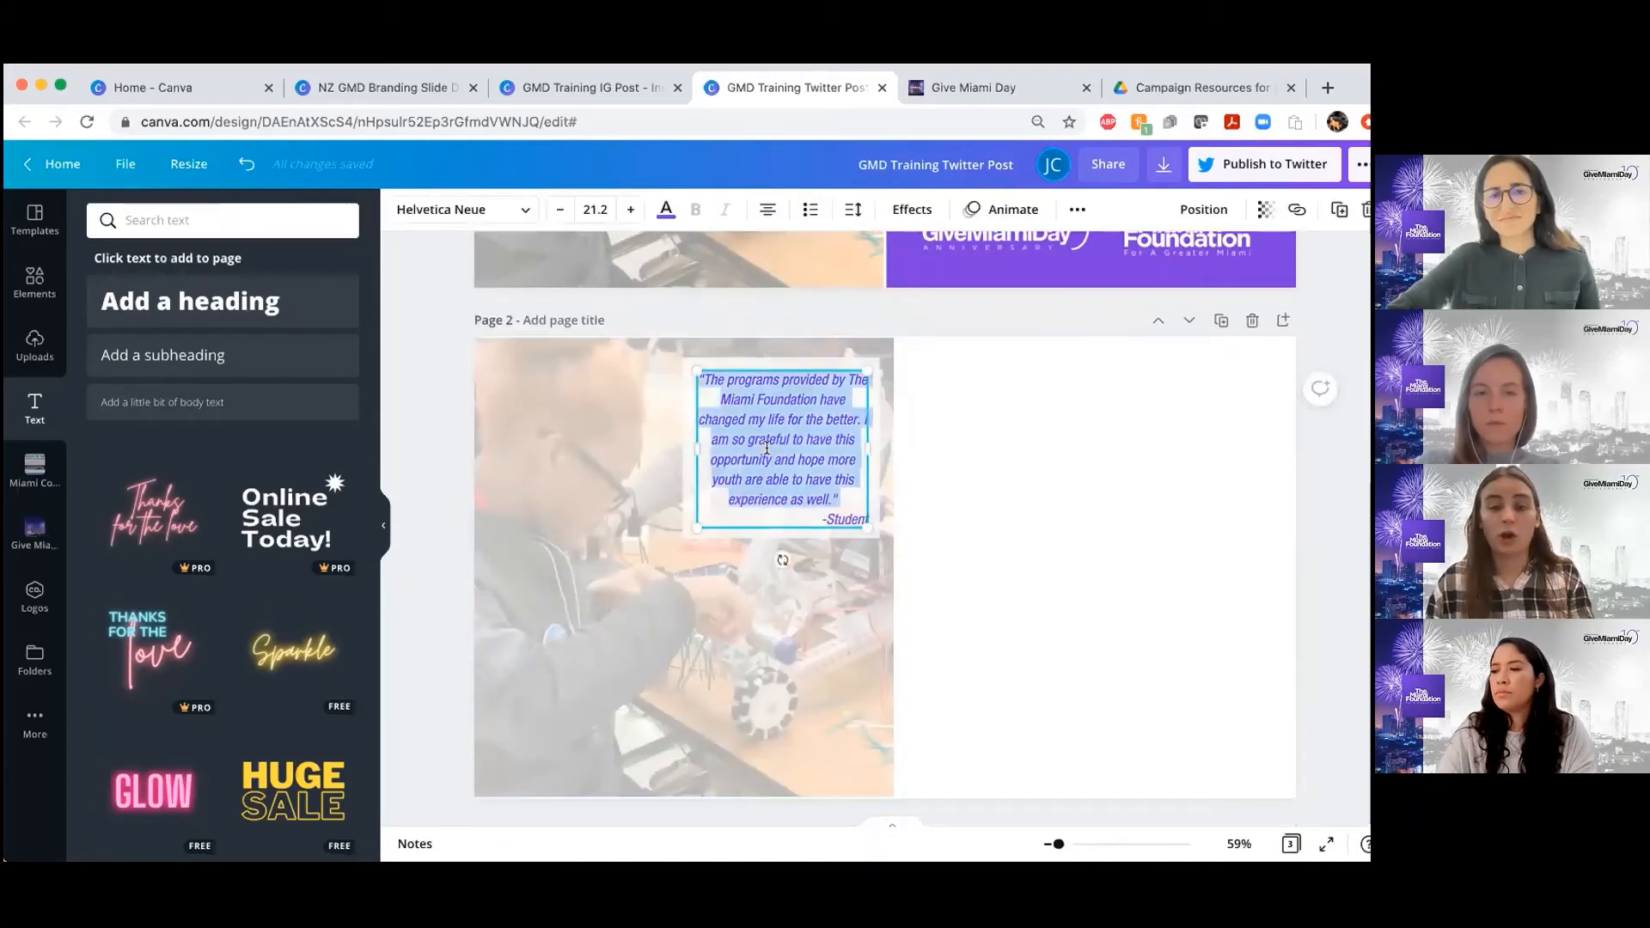
pyautogui.click(808, 211)
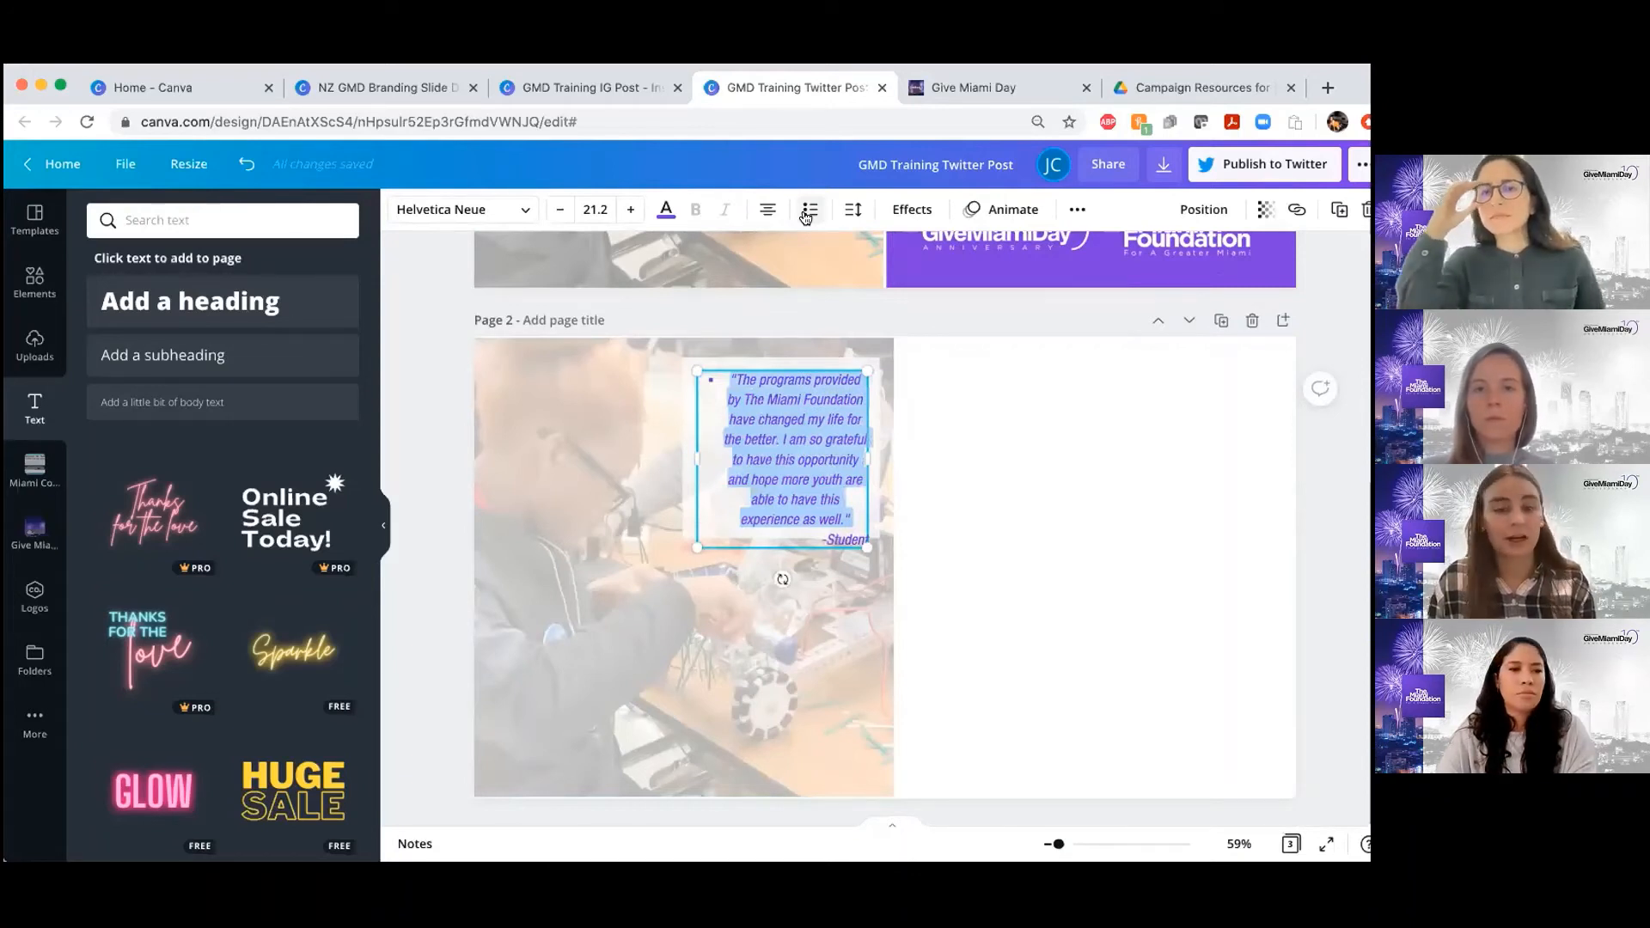
pyautogui.click(808, 211)
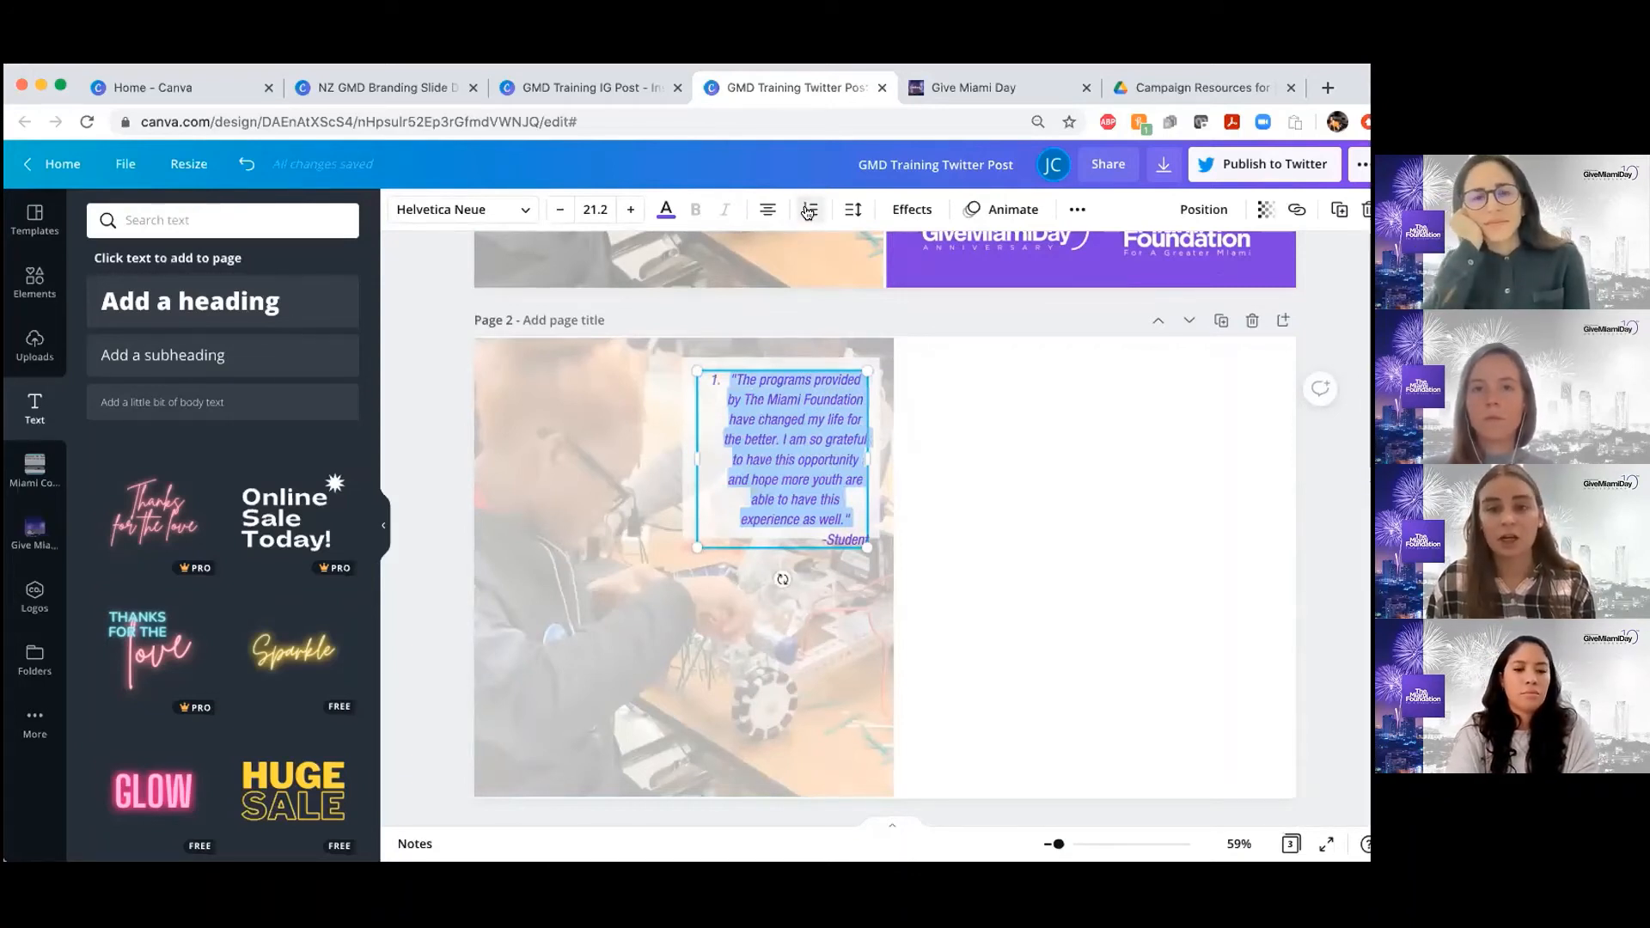
pyautogui.click(808, 211)
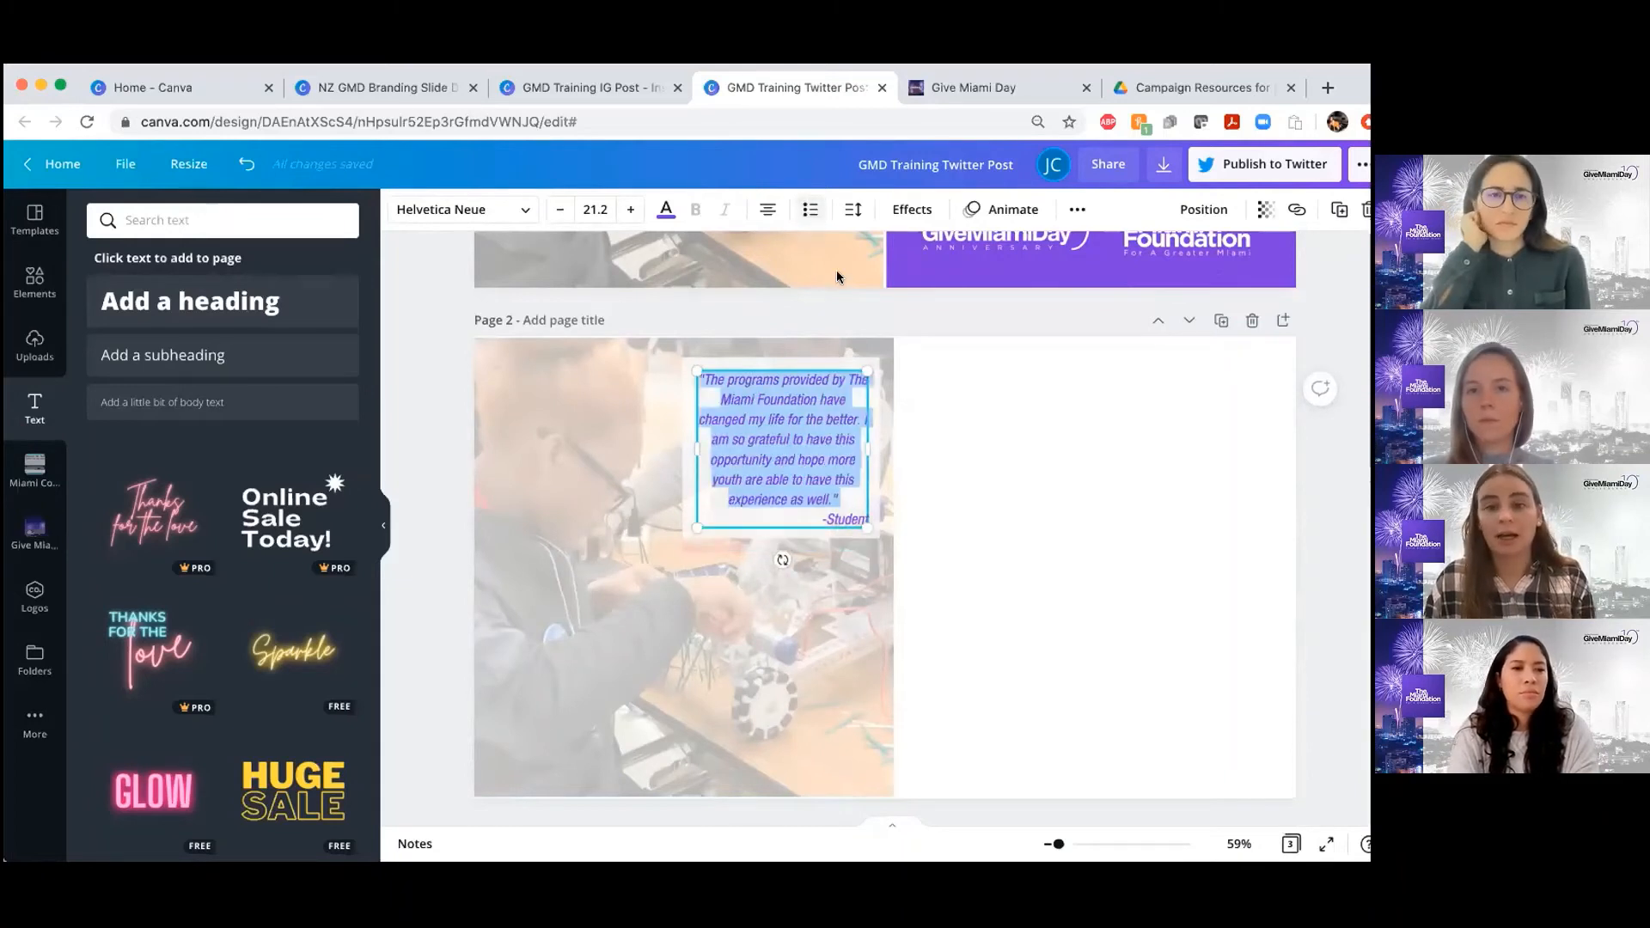
# Set the page 2 quote's line spacing to 1.27 and keep its letter spacing at 0
pyautogui.click(852, 211)
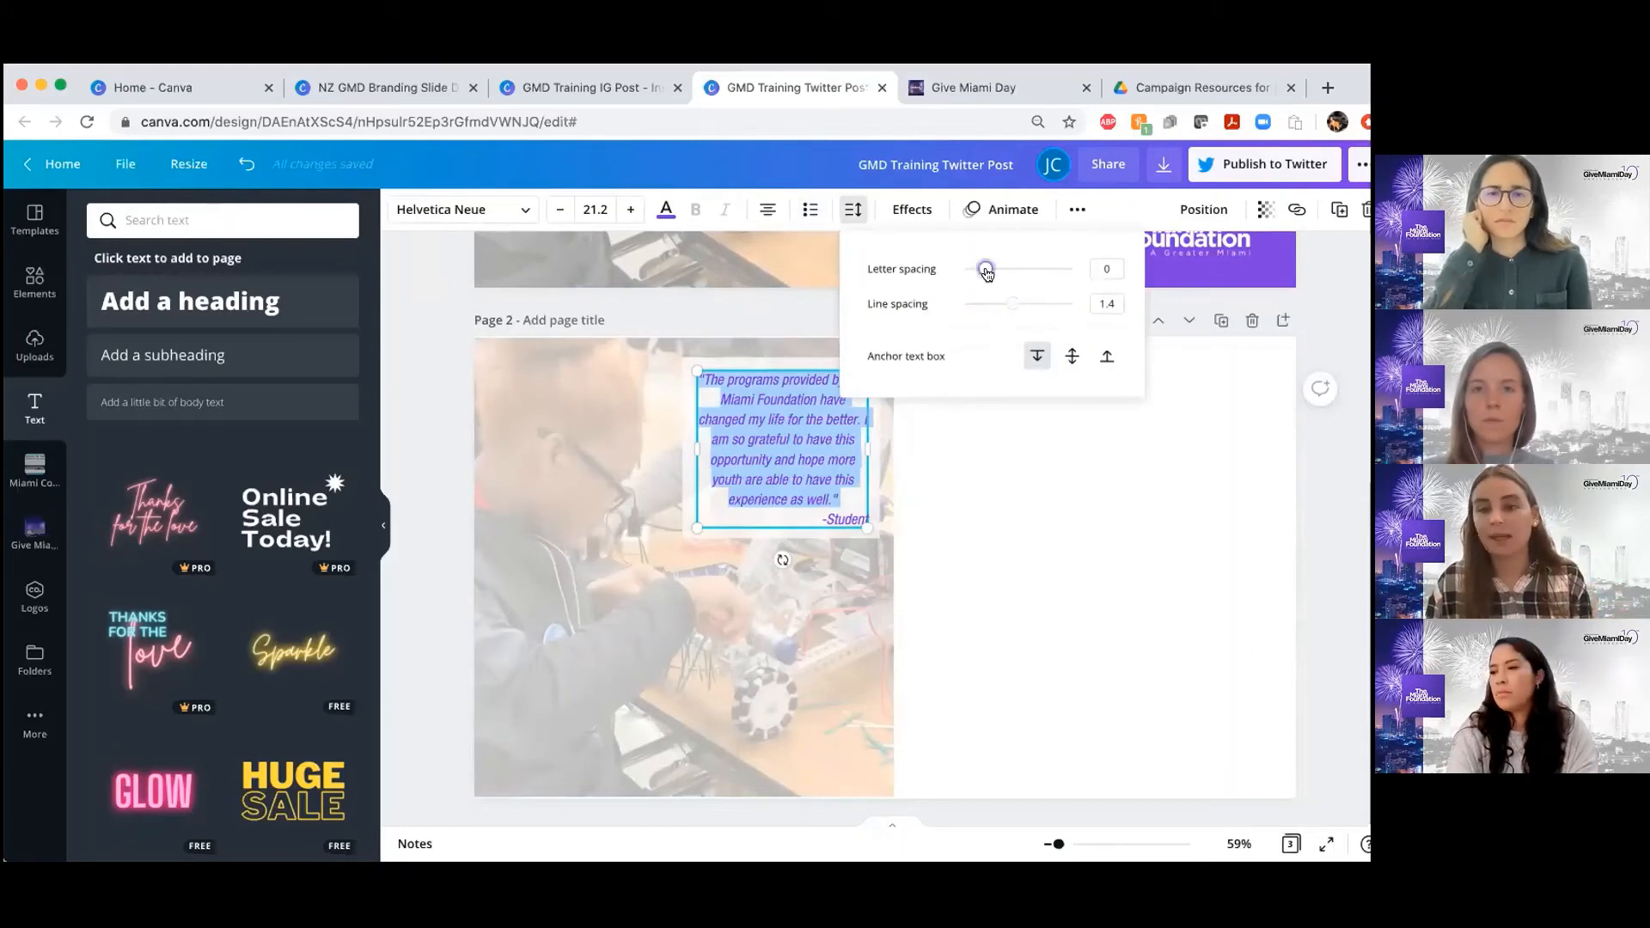
pyautogui.moveTo(987, 272); pyautogui.dragTo(980, 272)
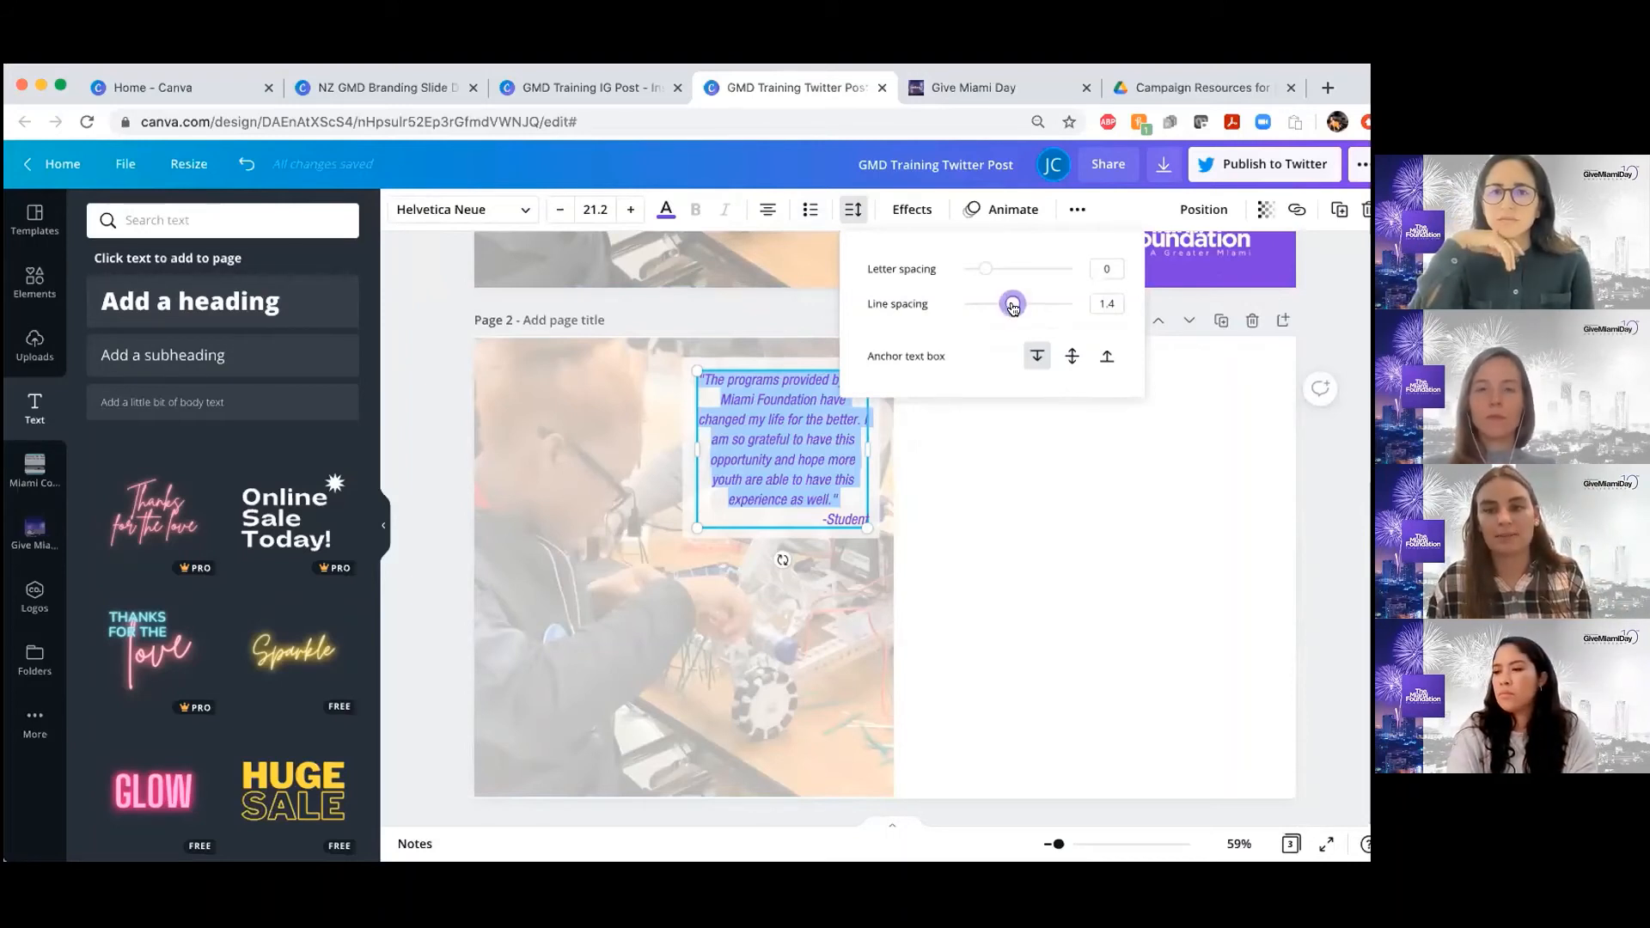
pyautogui.moveTo(1013, 308); pyautogui.dragTo(1002, 309)
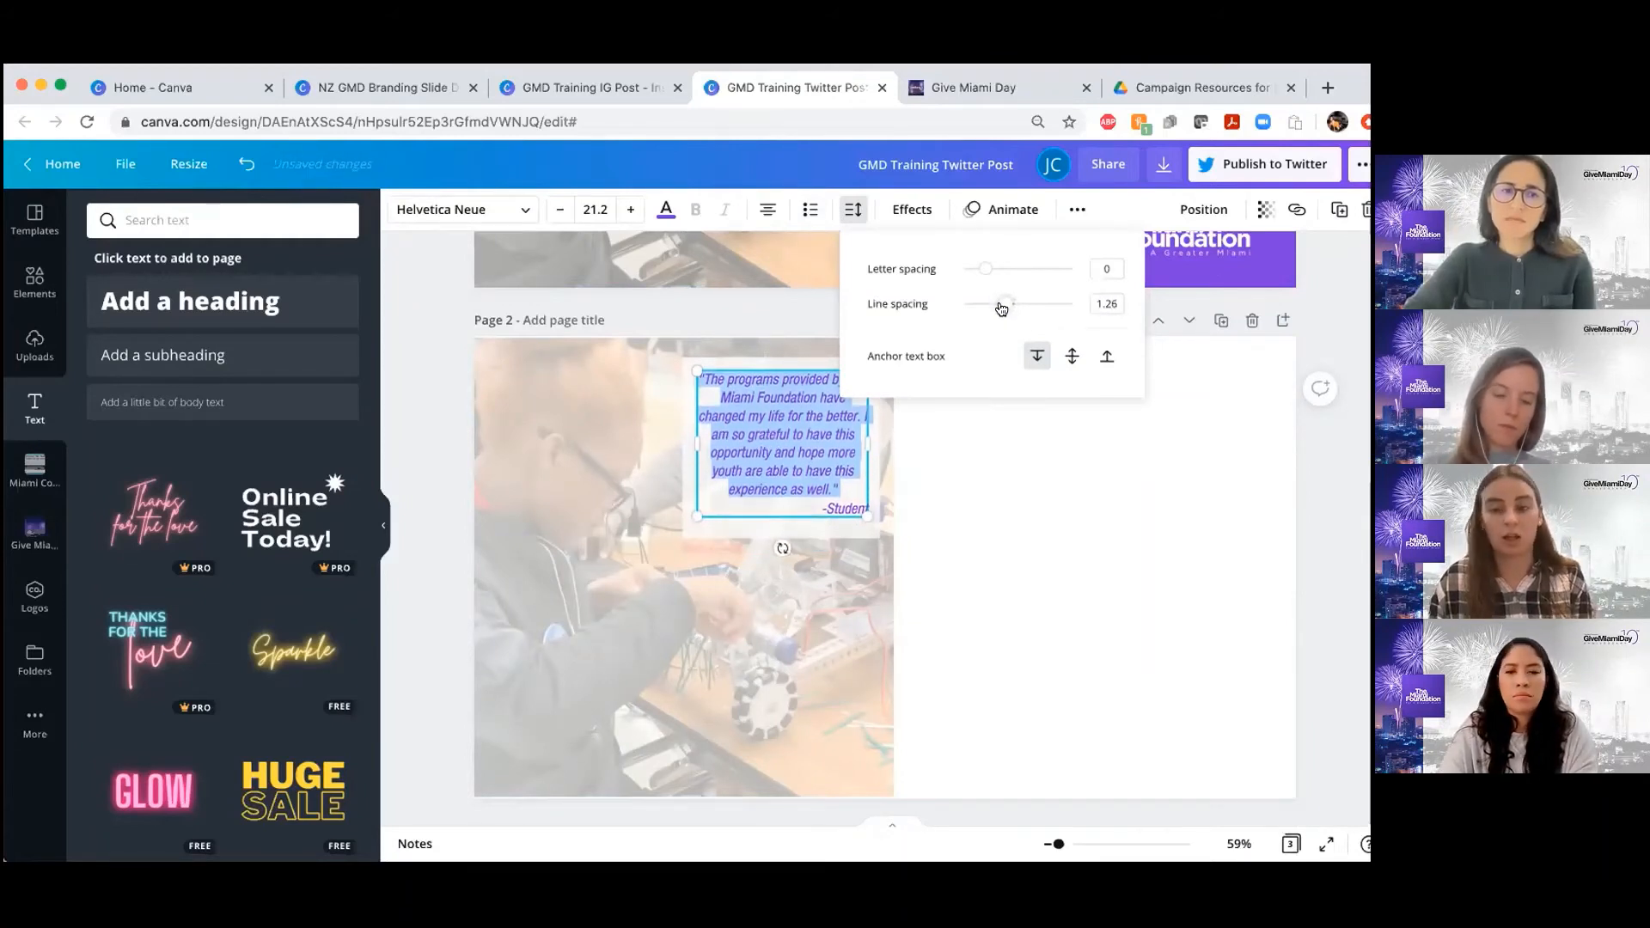
pyautogui.click(1310, 547)
# Shorten the page 2 white box to about 335 high so that it ends just below the "-Student" line
pyautogui.click(784, 398)
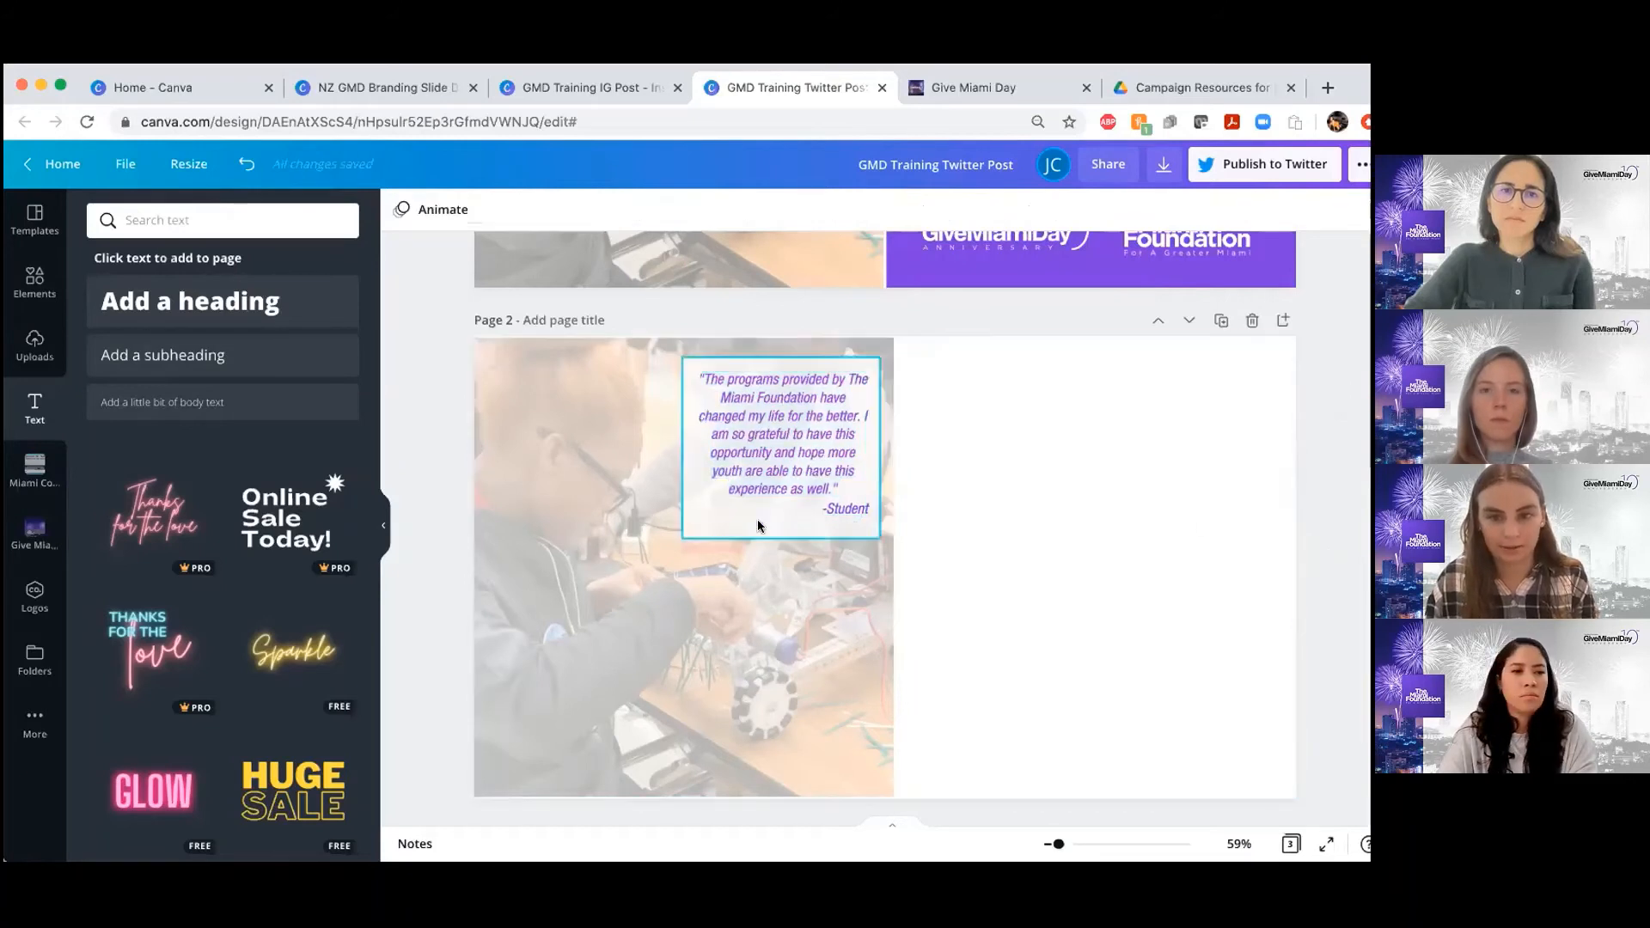
pyautogui.moveTo(775, 526); pyautogui.dragTo(774, 526)
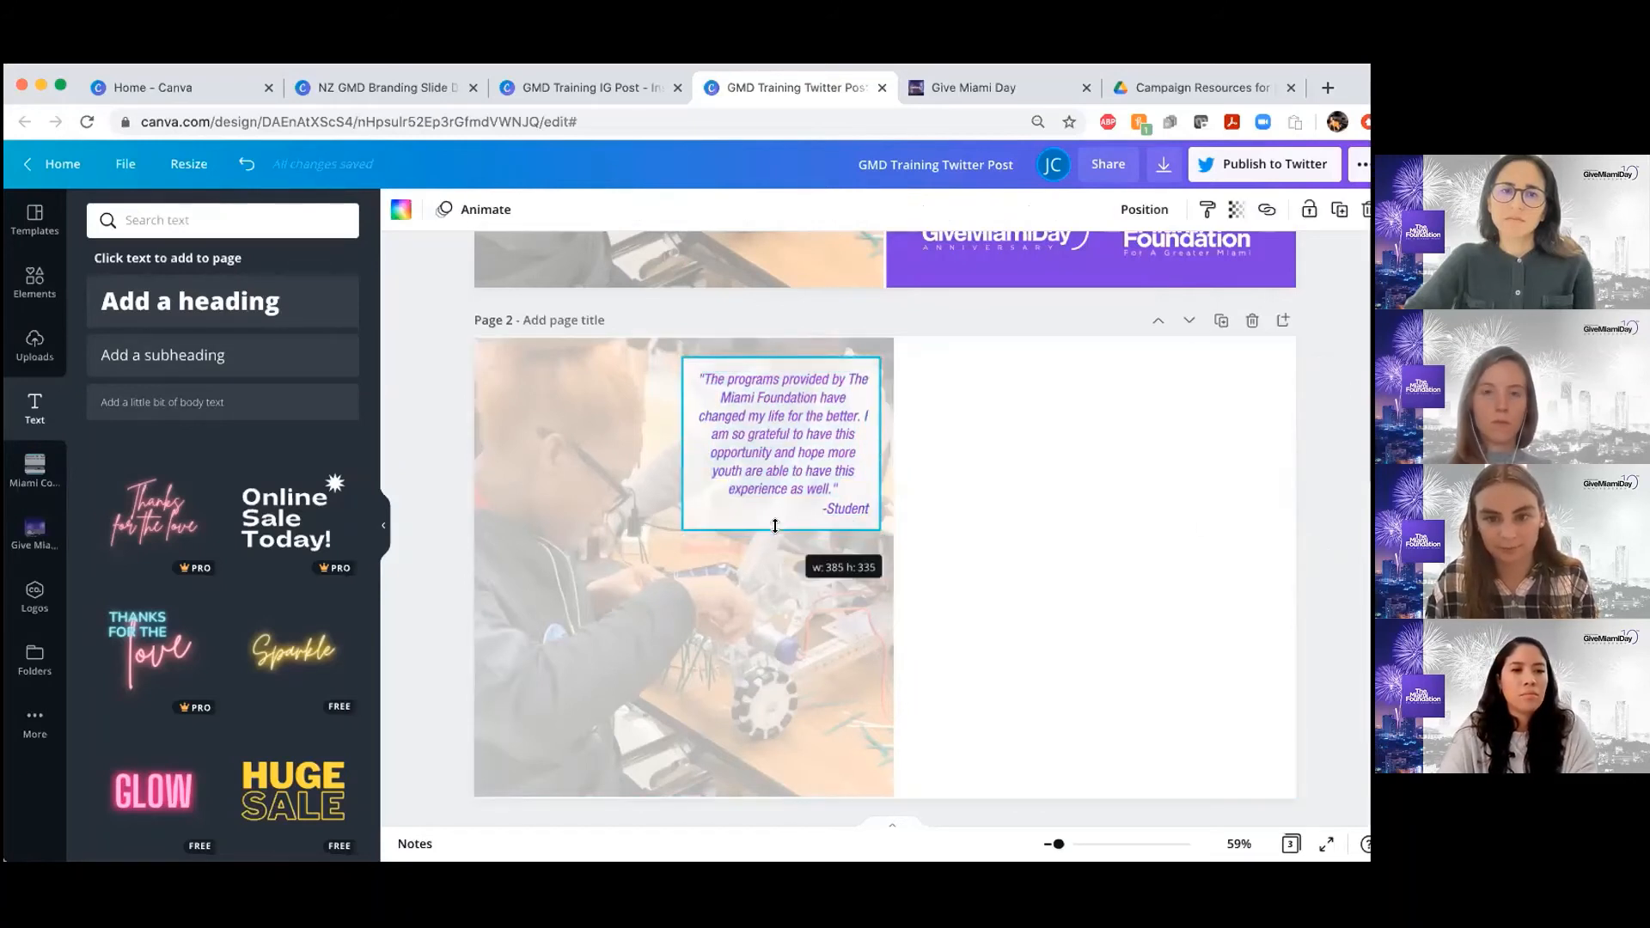
pyautogui.click(1330, 468)
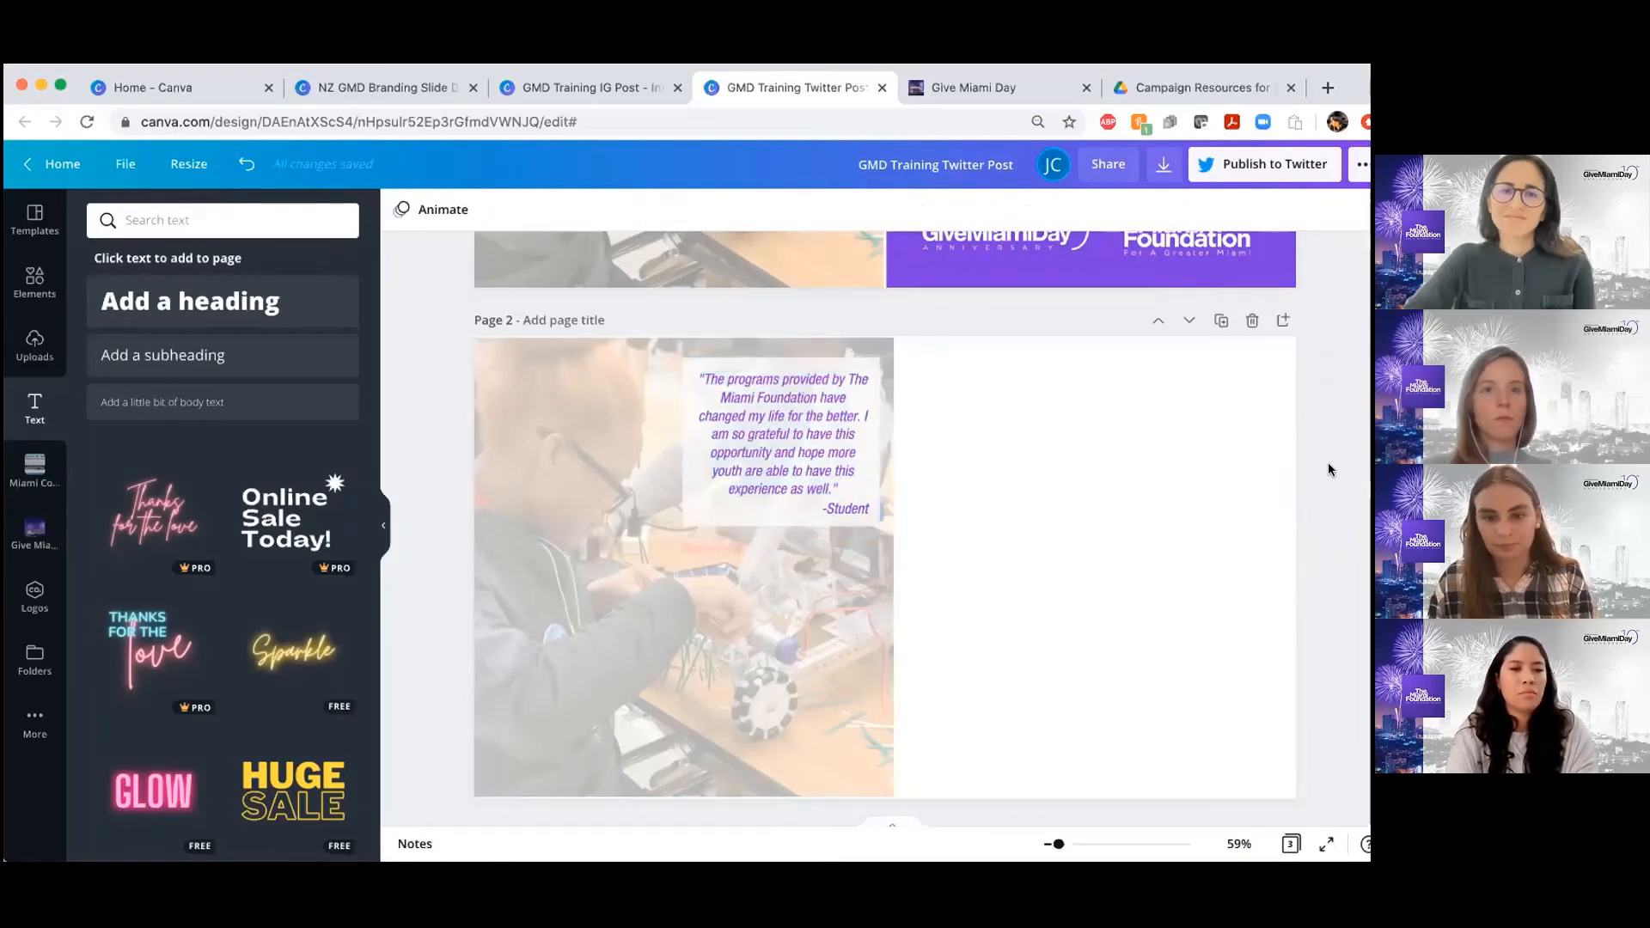
# Group the "Today is Give Miami Day!" headline and the fundraising text below it on page 1
pyautogui.scroll(-2, 1080, 550)
pyautogui.scroll(5, 1081, 553)
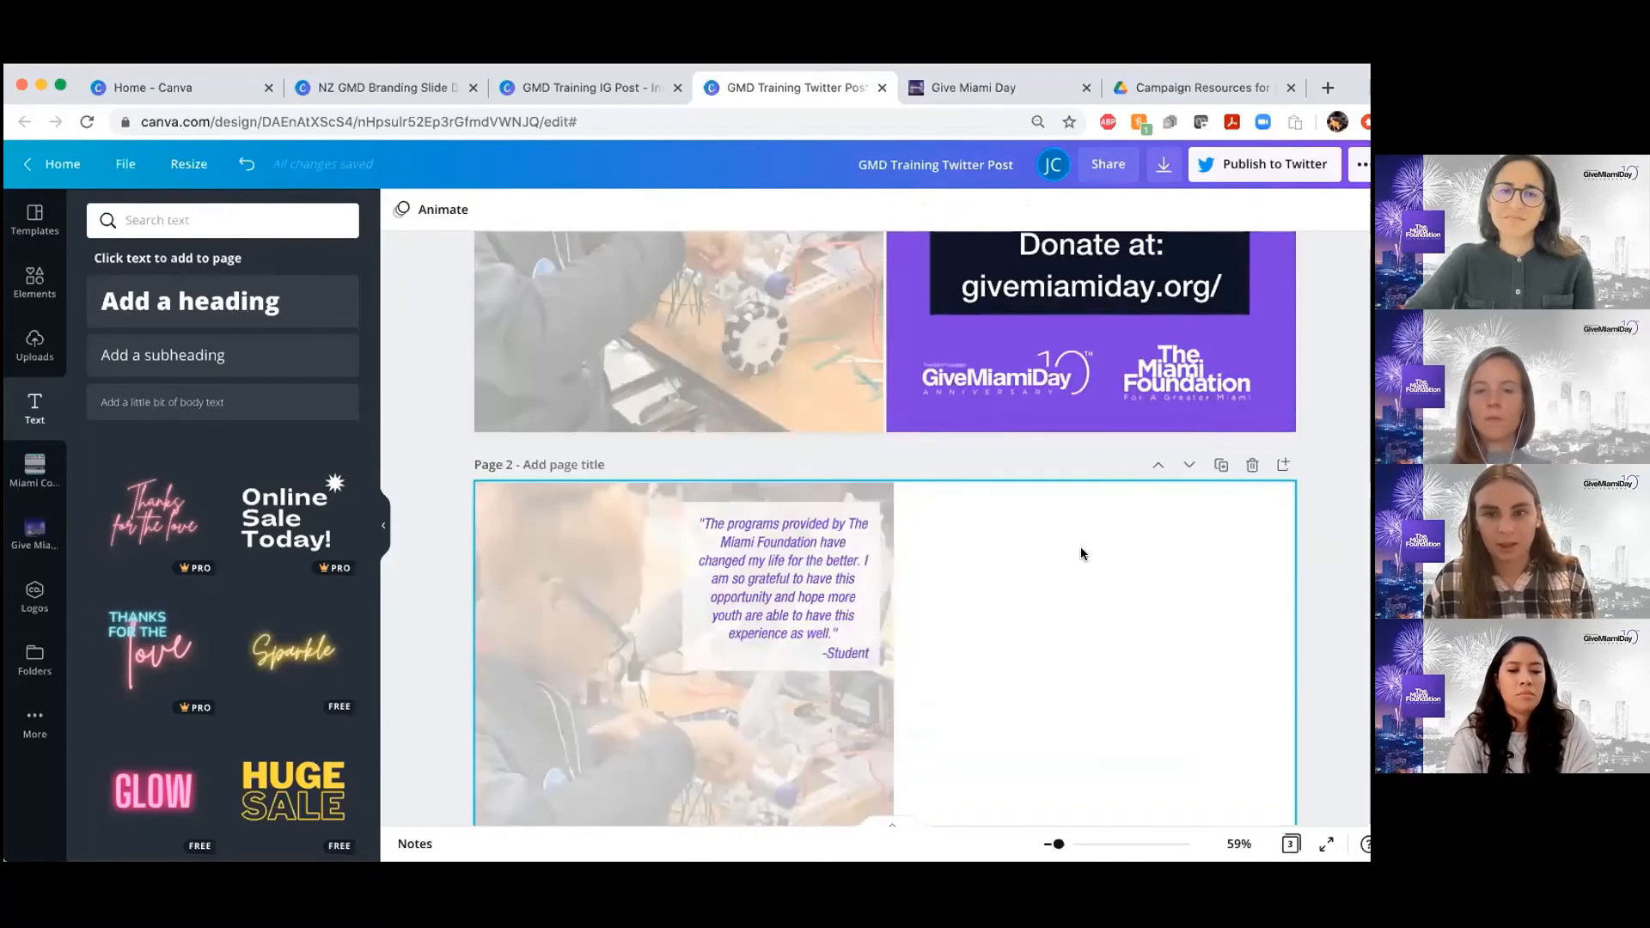
pyautogui.scroll(-1, 1081, 547)
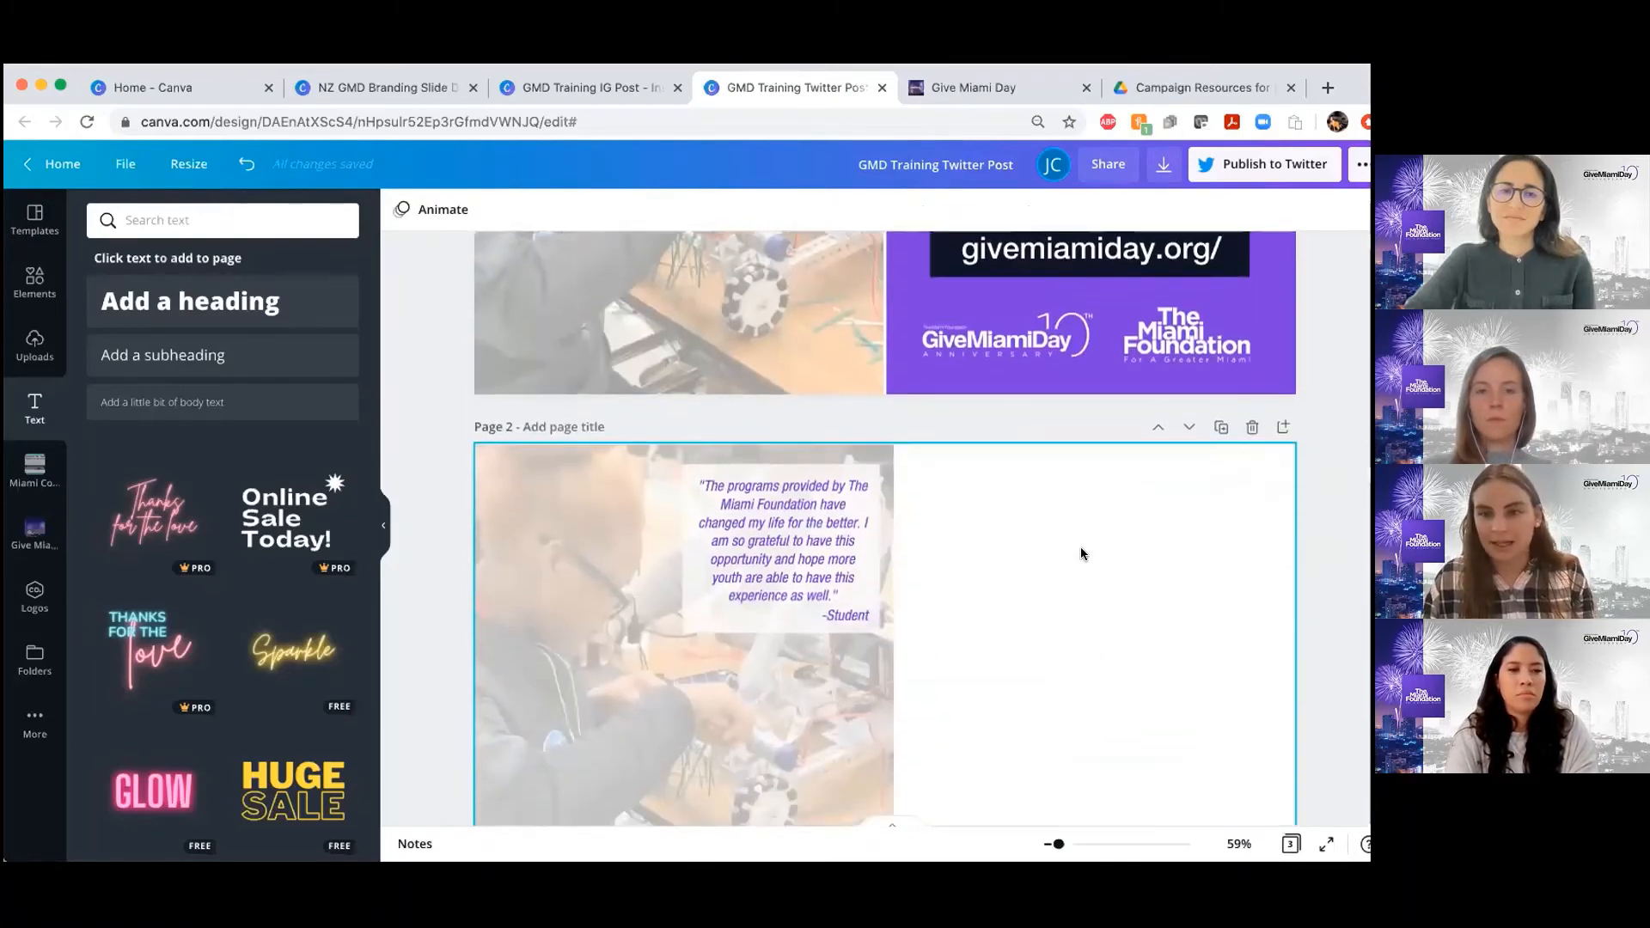
pyautogui.scroll(5, 1080, 547)
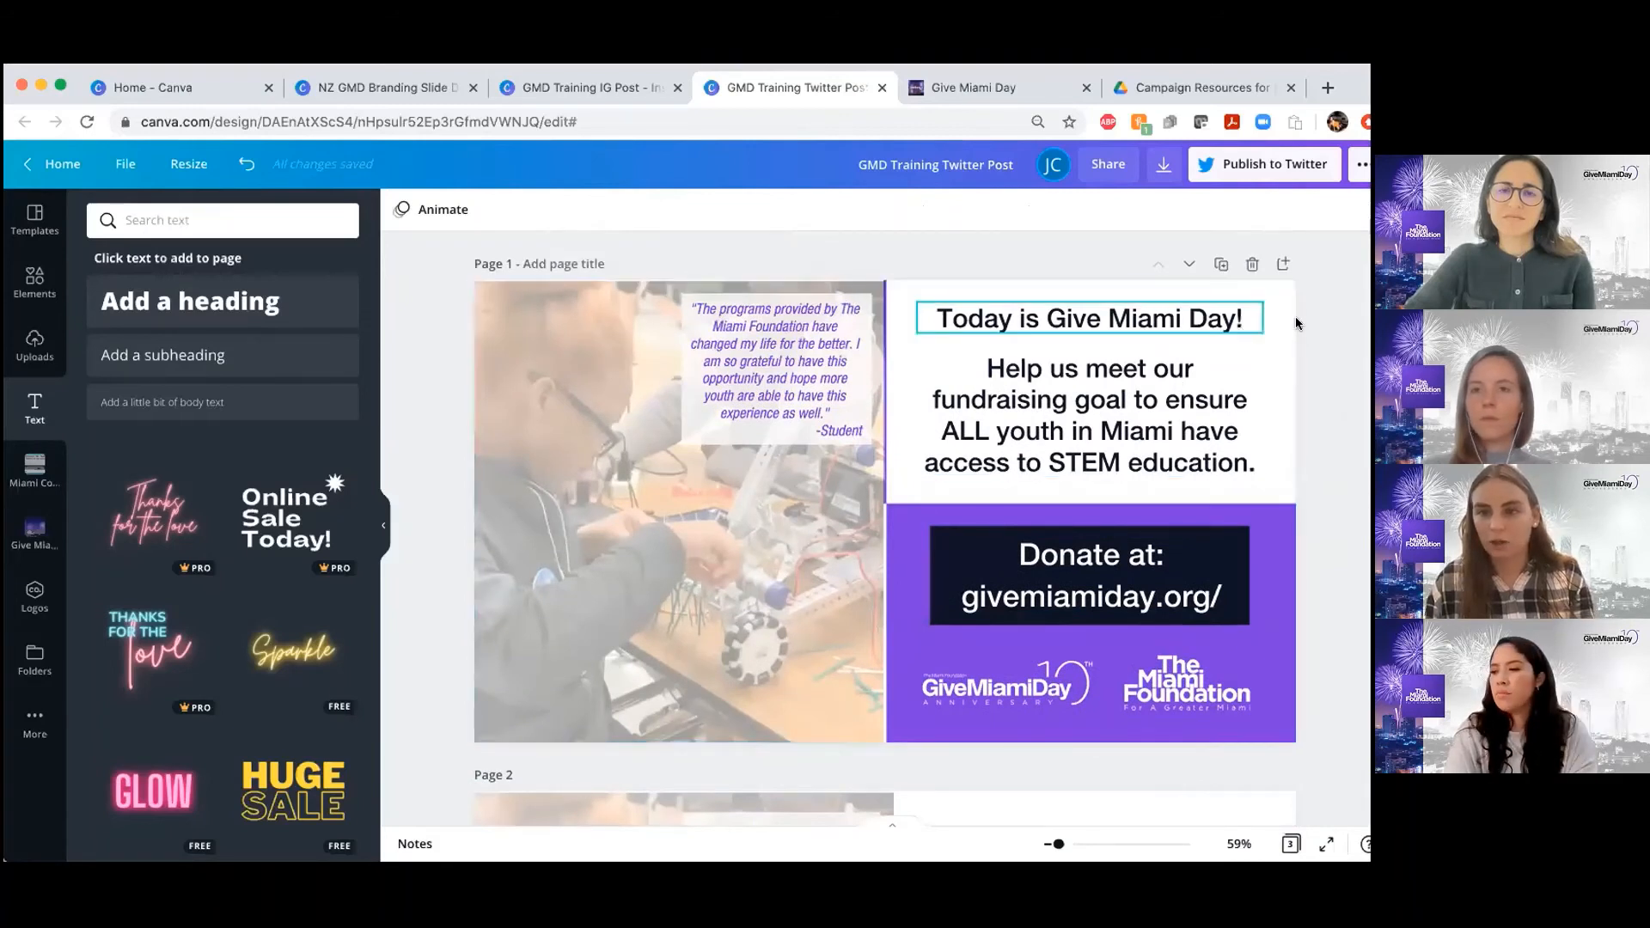
pyautogui.moveTo(1298, 318); pyautogui.dragTo(1120, 438)
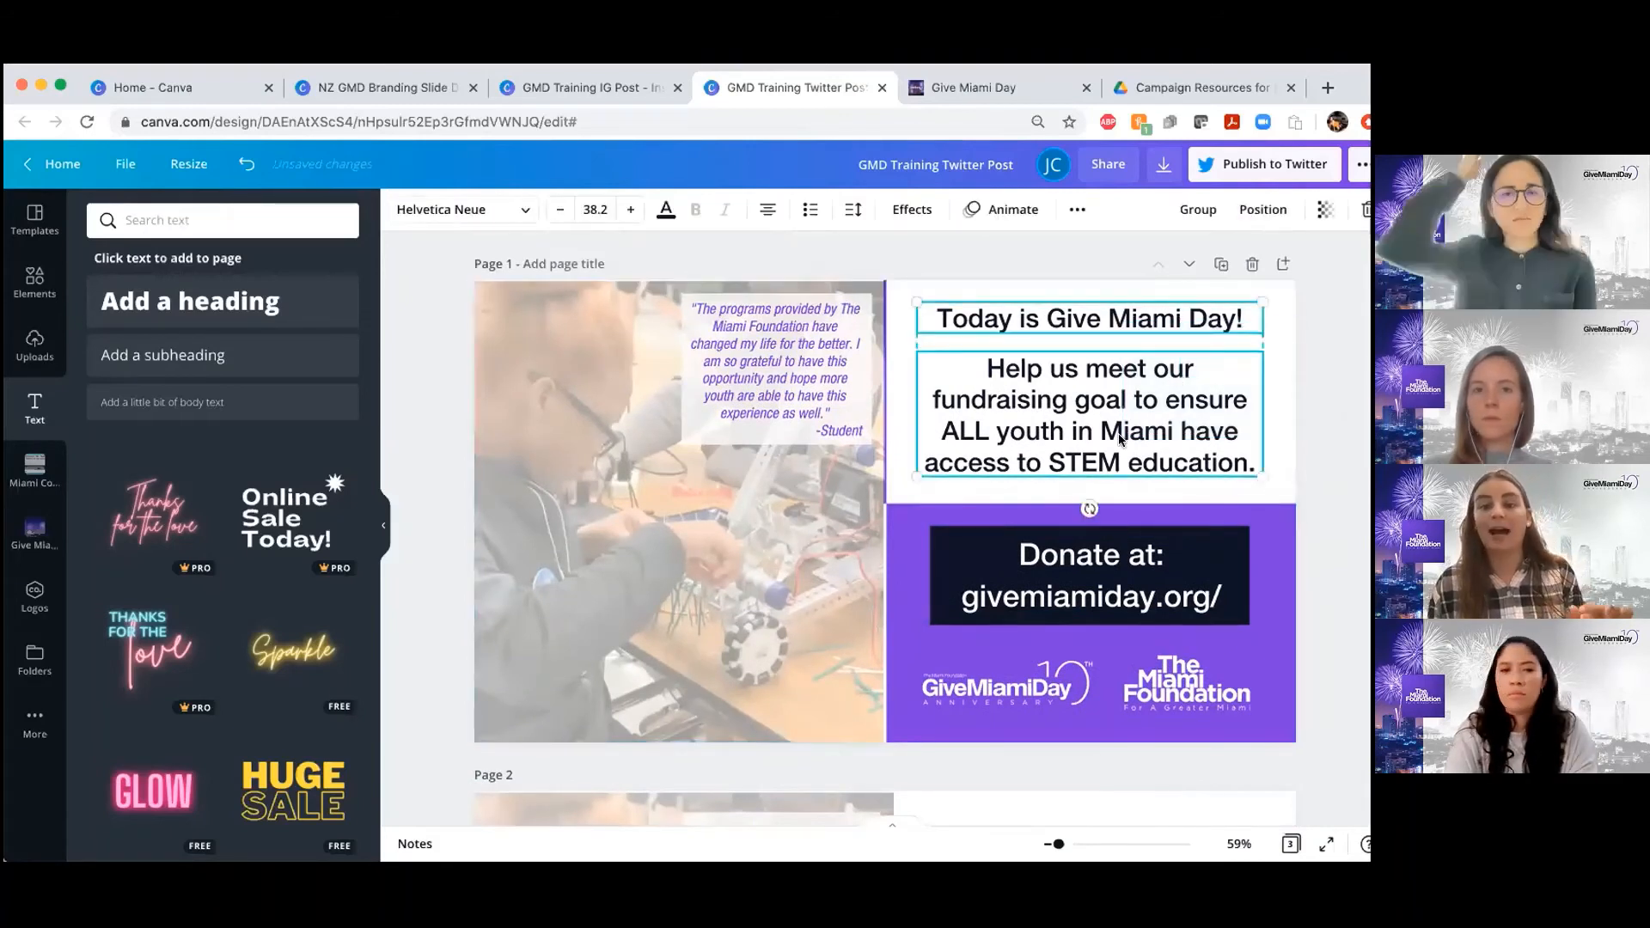
pyautogui.click(1198, 210)
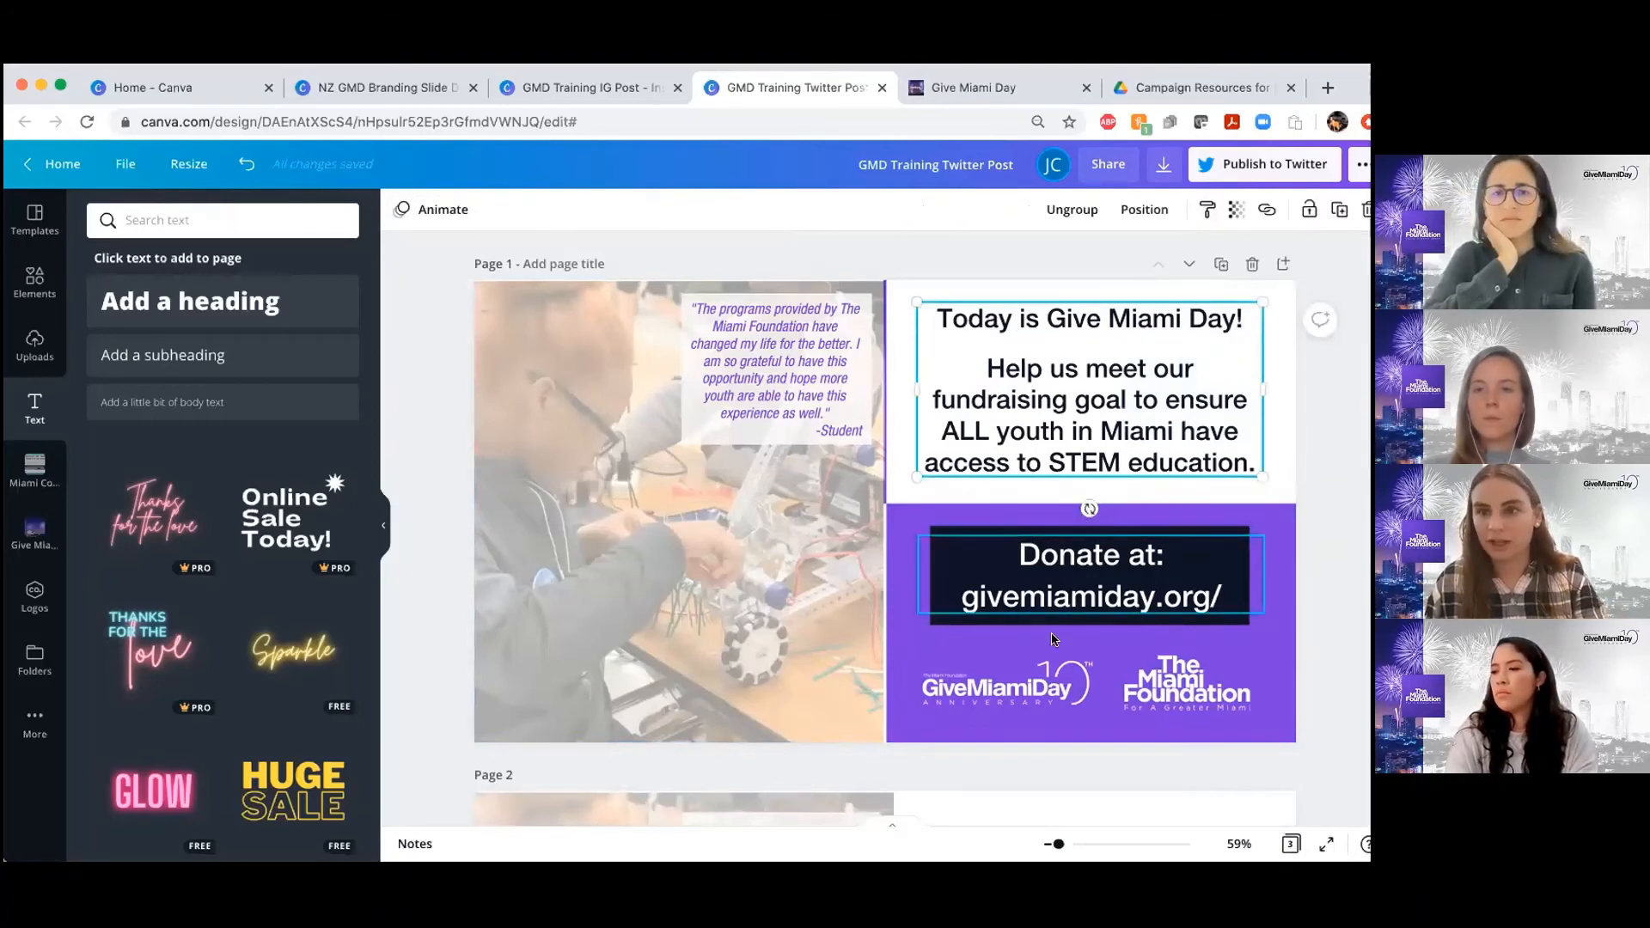
# Copy the grouped headline and fundraising text to page 2 and place it at the top of the blank area beside the photo
pyautogui.scroll(-5, 1215, 662)
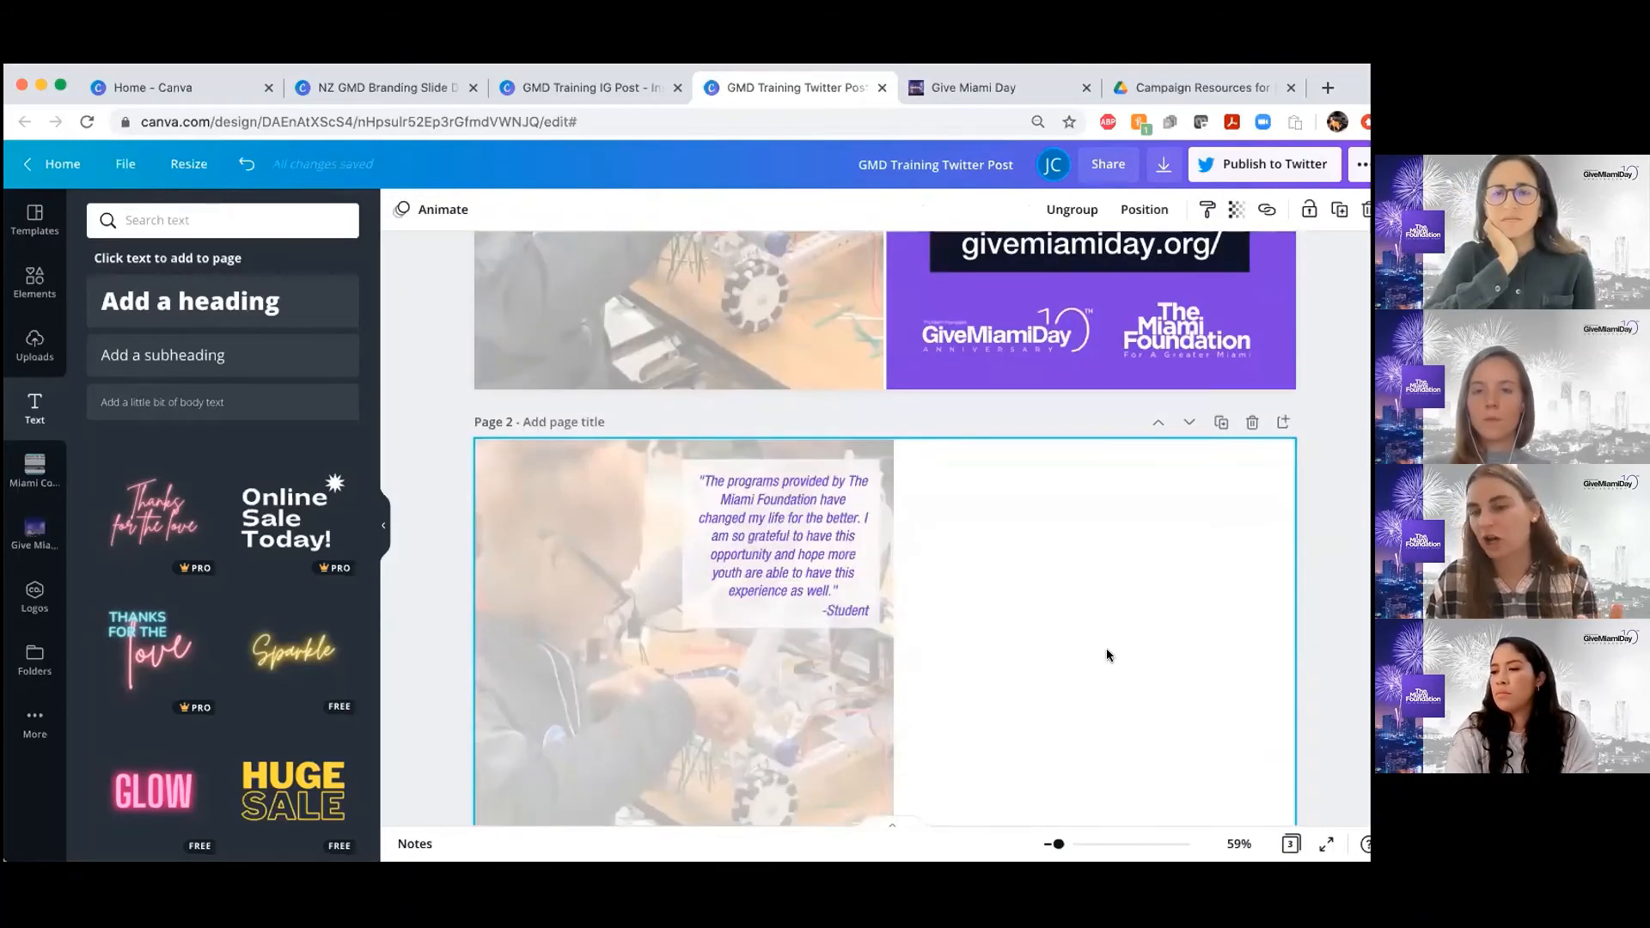
pyautogui.scroll(-2, 1067, 647)
pyautogui.scroll(5, 1068, 647)
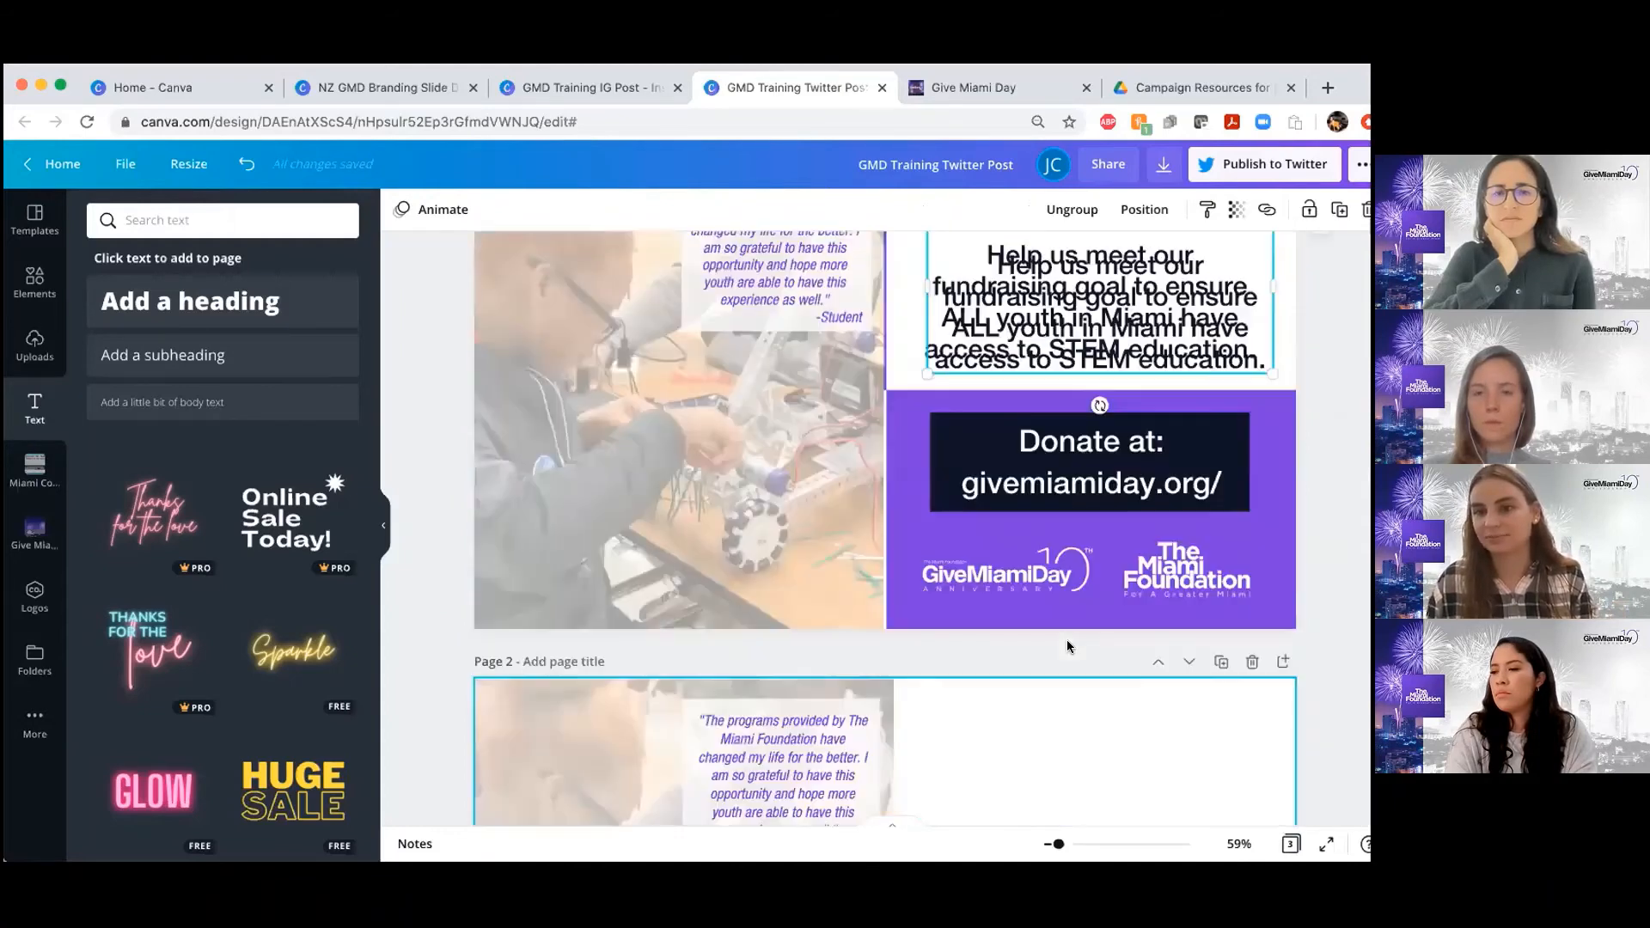
pyautogui.scroll(-2, 1067, 646)
pyautogui.scroll(4, 1066, 646)
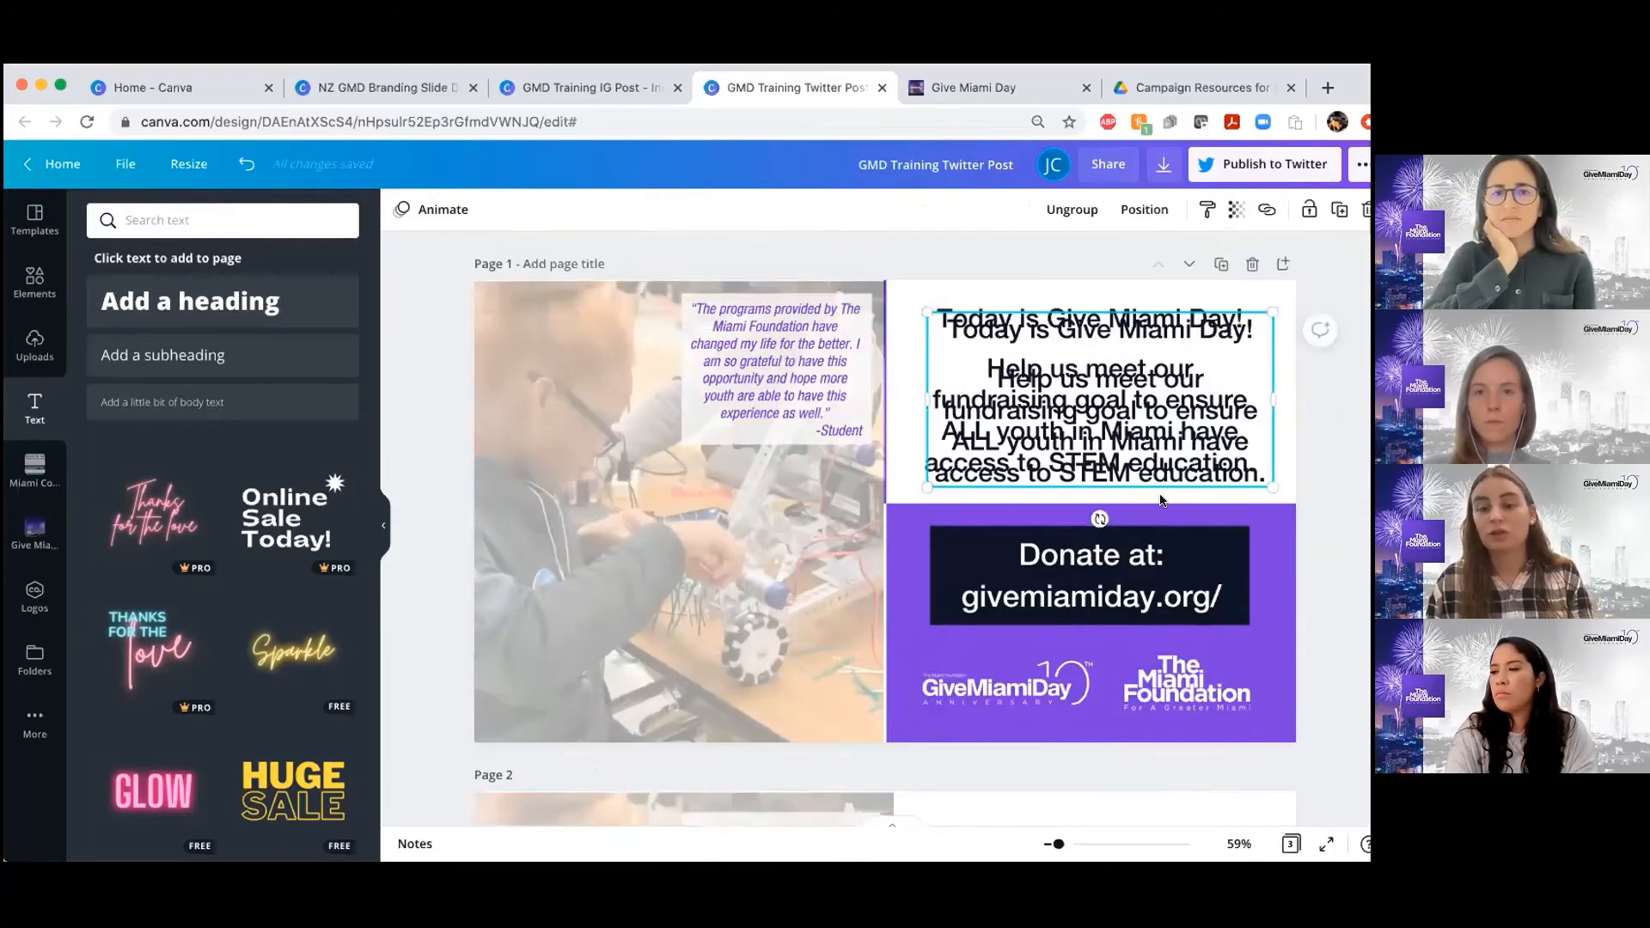
pyautogui.moveTo(1044, 599); pyautogui.dragTo(1108, 557)
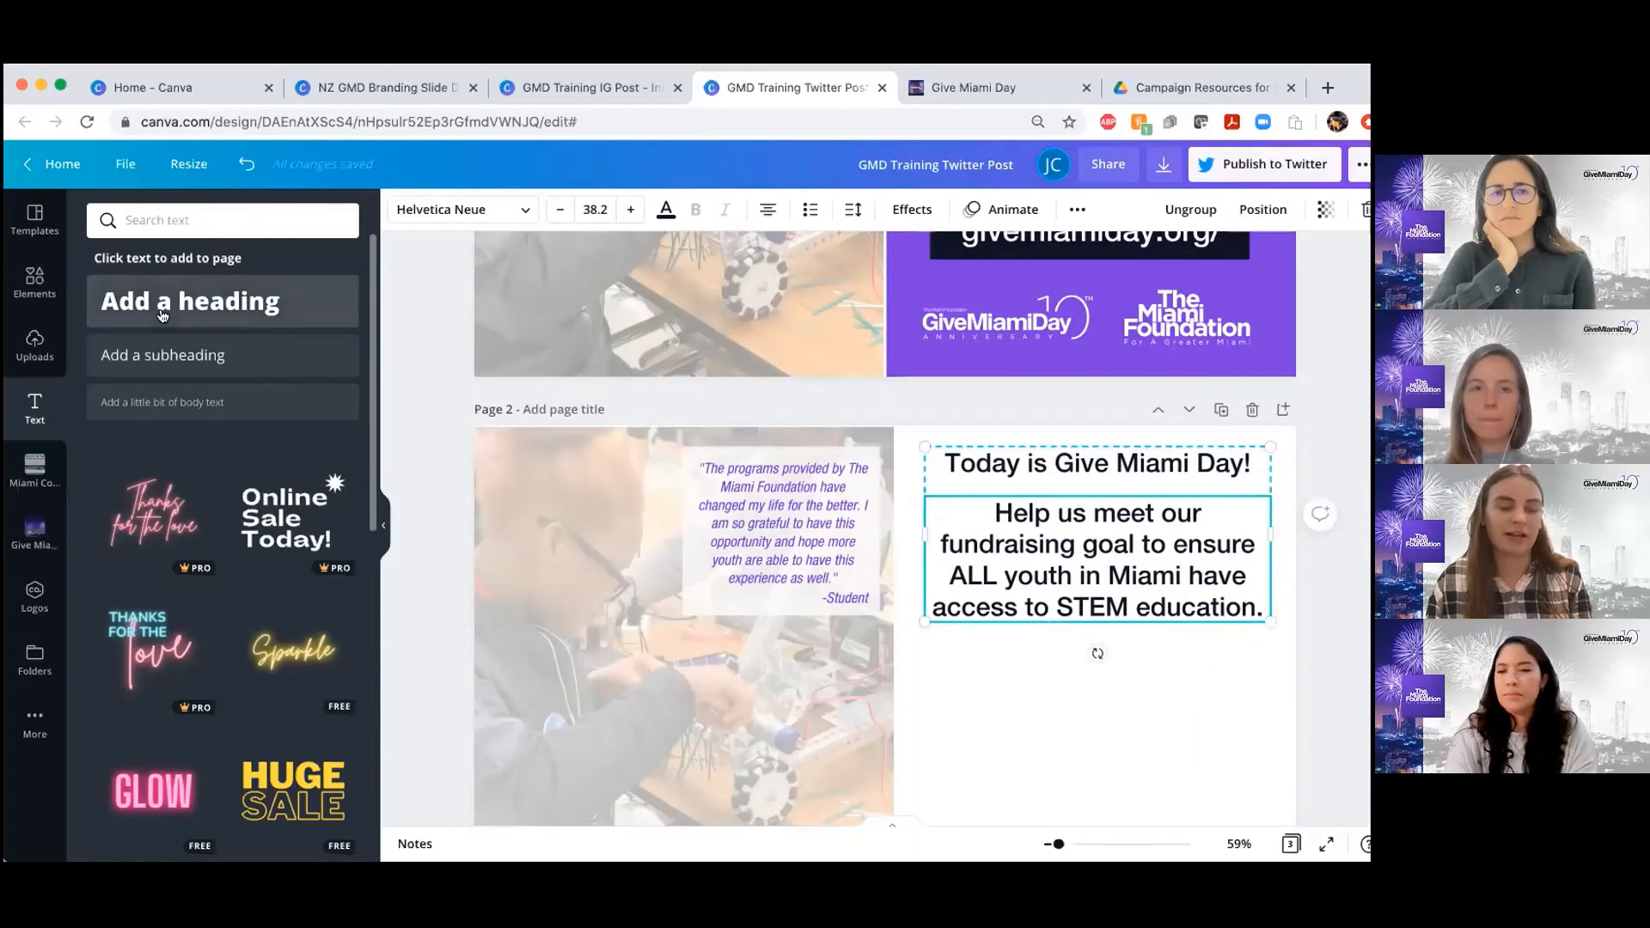
pyautogui.moveTo(168, 313); pyautogui.dragTo(385, 536)
pyautogui.scroll(2, 869, 539)
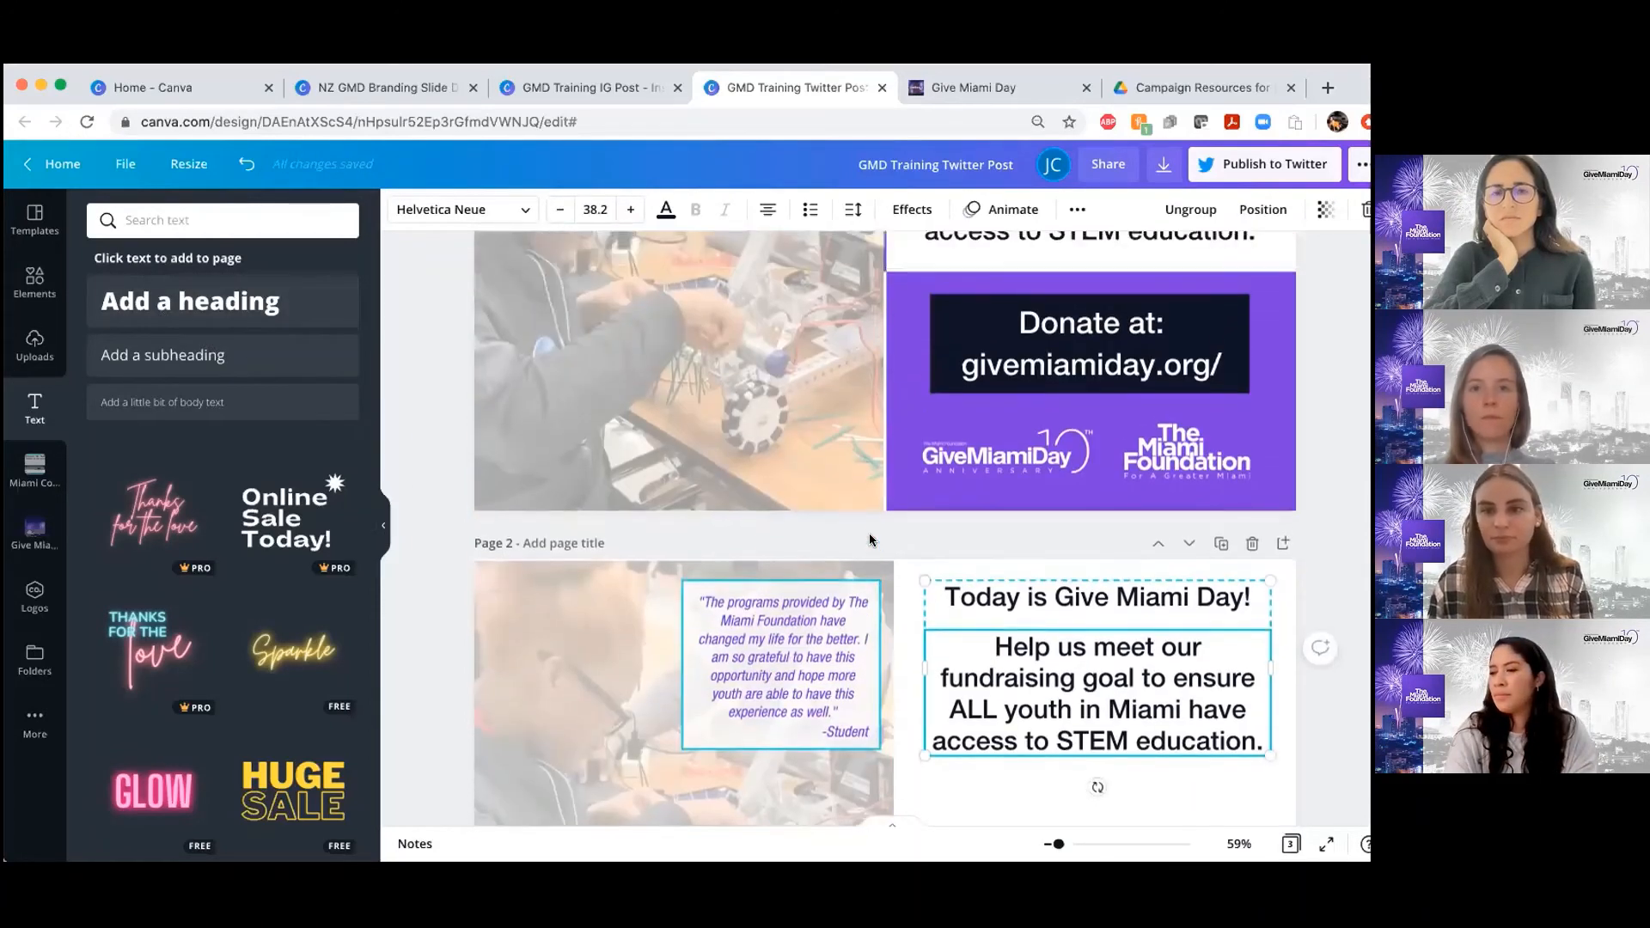
pyautogui.scroll(-2, 870, 540)
pyautogui.scroll(-3, 869, 540)
pyautogui.click(1184, 592)
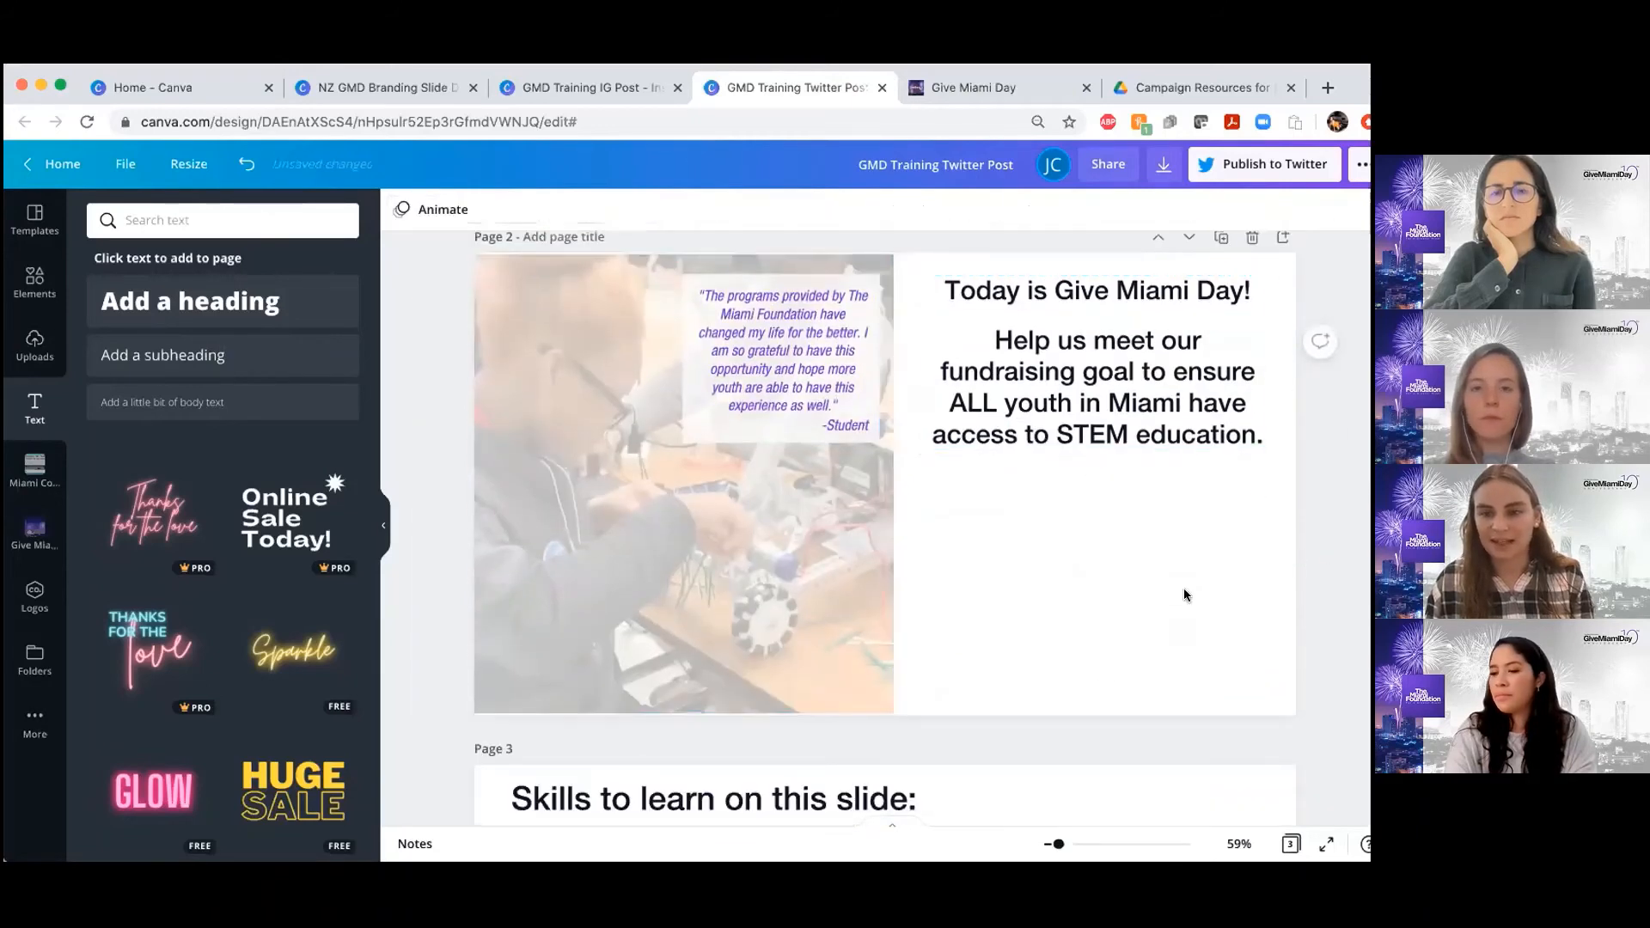
# Add a square to page 2 and stretch it over the blank area below the fundraising text, from the photo's edge past the page edge
pyautogui.scroll(-3, 1184, 593)
pyautogui.scroll(3, 1185, 593)
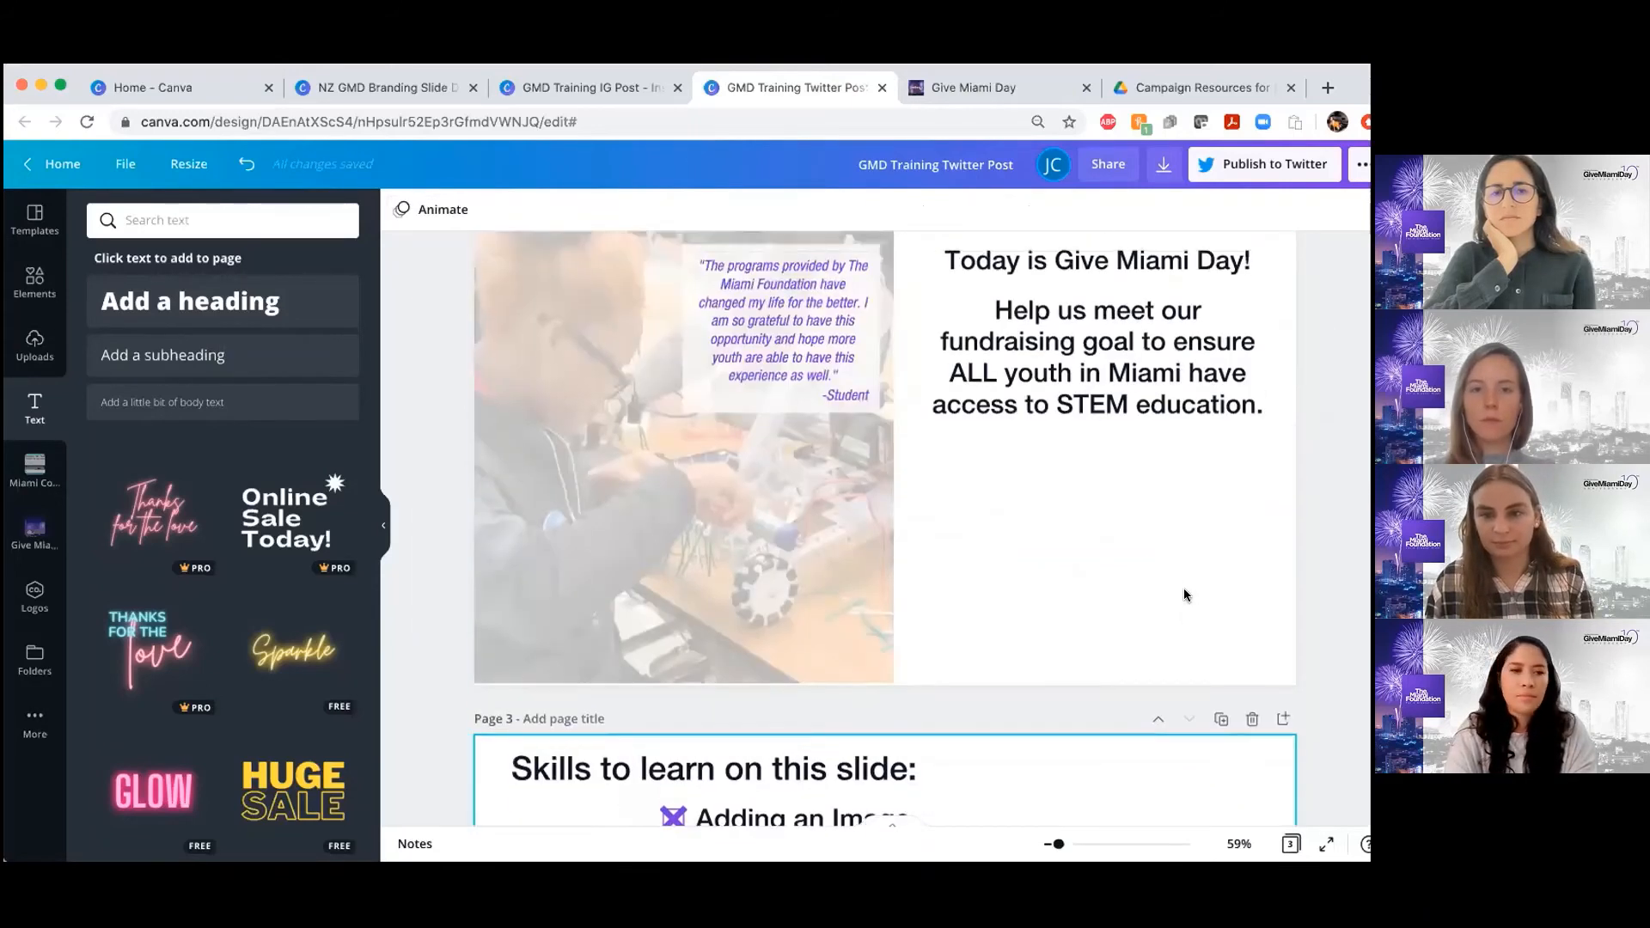
pyautogui.scroll(1, 1183, 588)
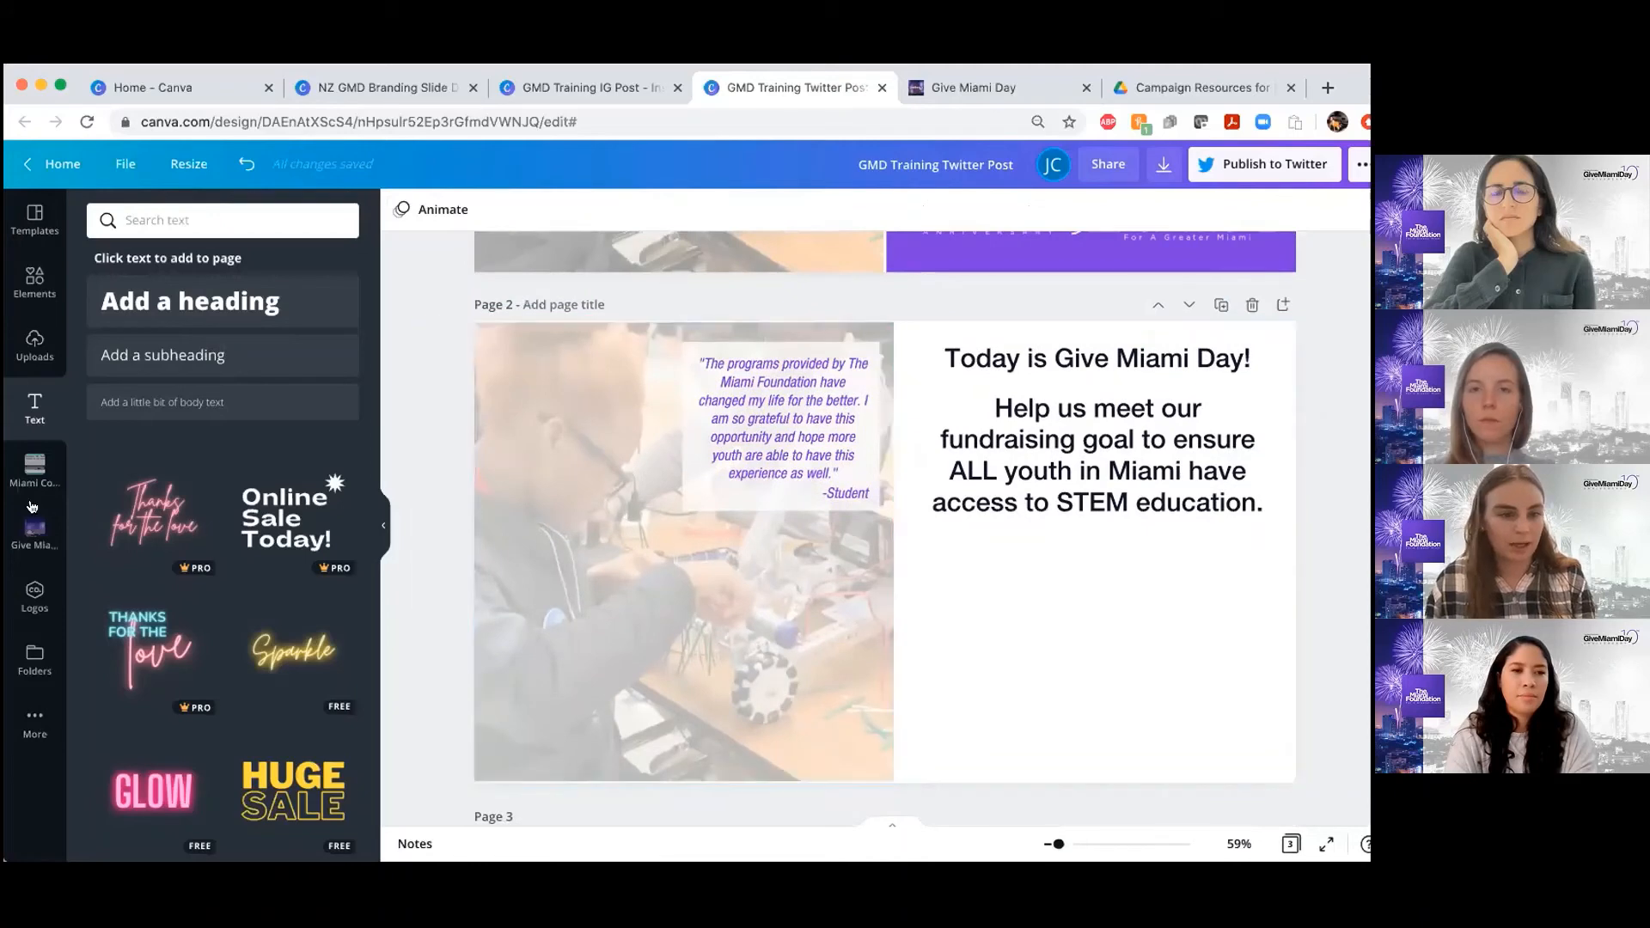
pyautogui.click(26, 277)
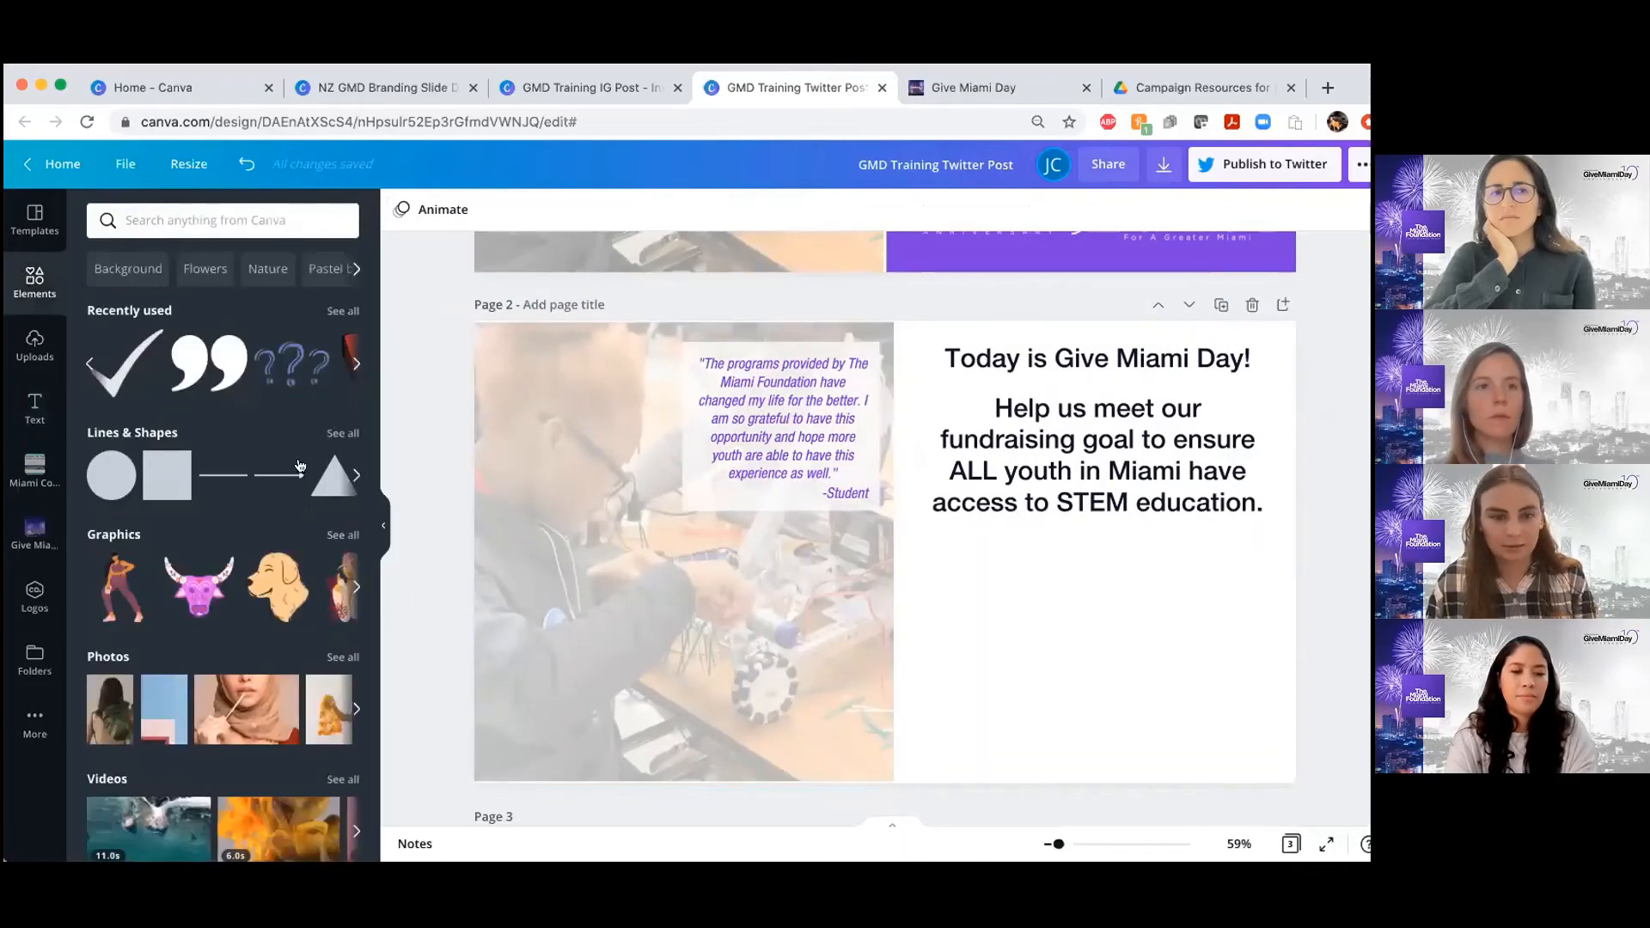
pyautogui.scroll(-2, 993, 489)
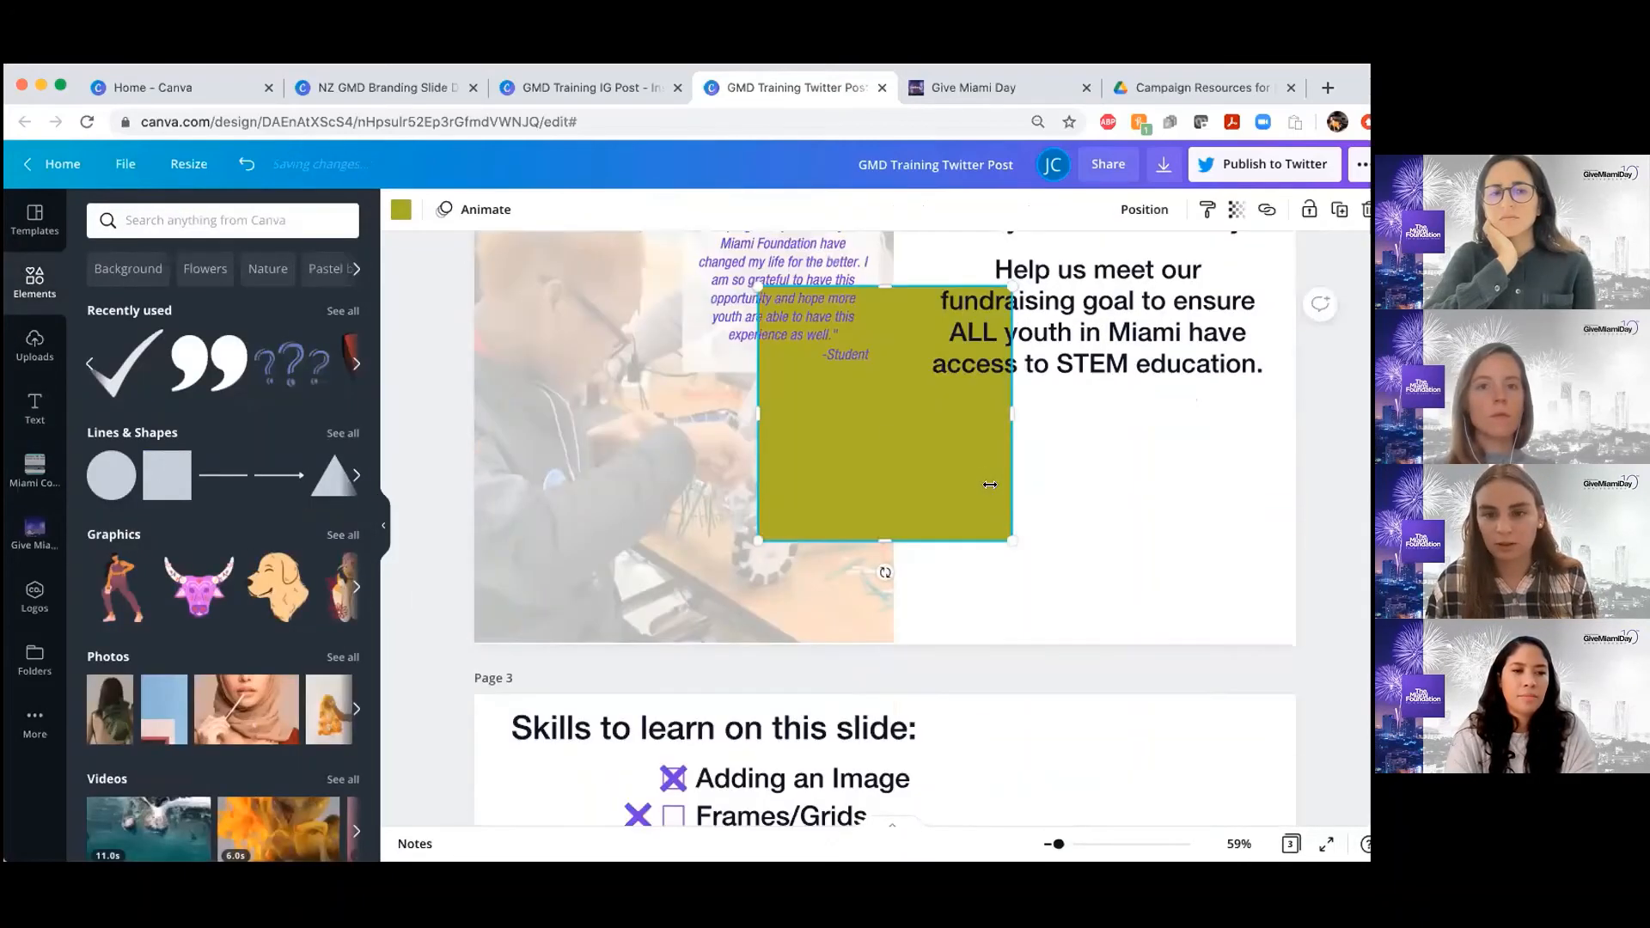
pyautogui.moveTo(875, 424); pyautogui.dragTo(1312, 539)
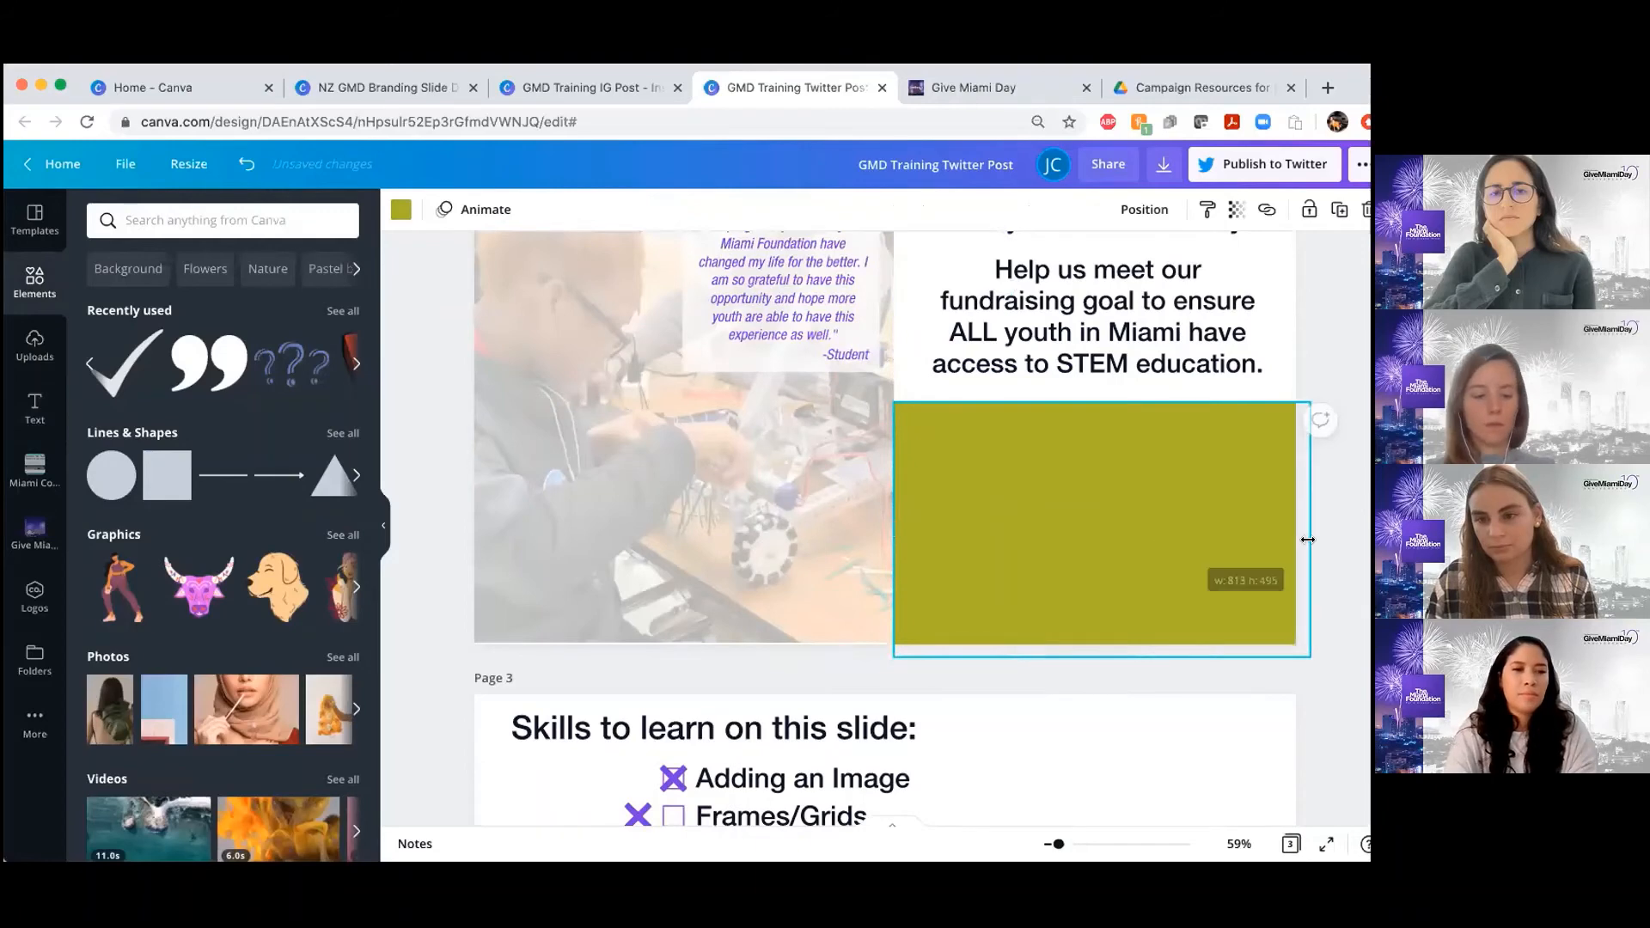
# Recolor the page 2 rectangle with the purple document color and compare it with the page 1 example
pyautogui.click(400, 212)
pyautogui.click(199, 300)
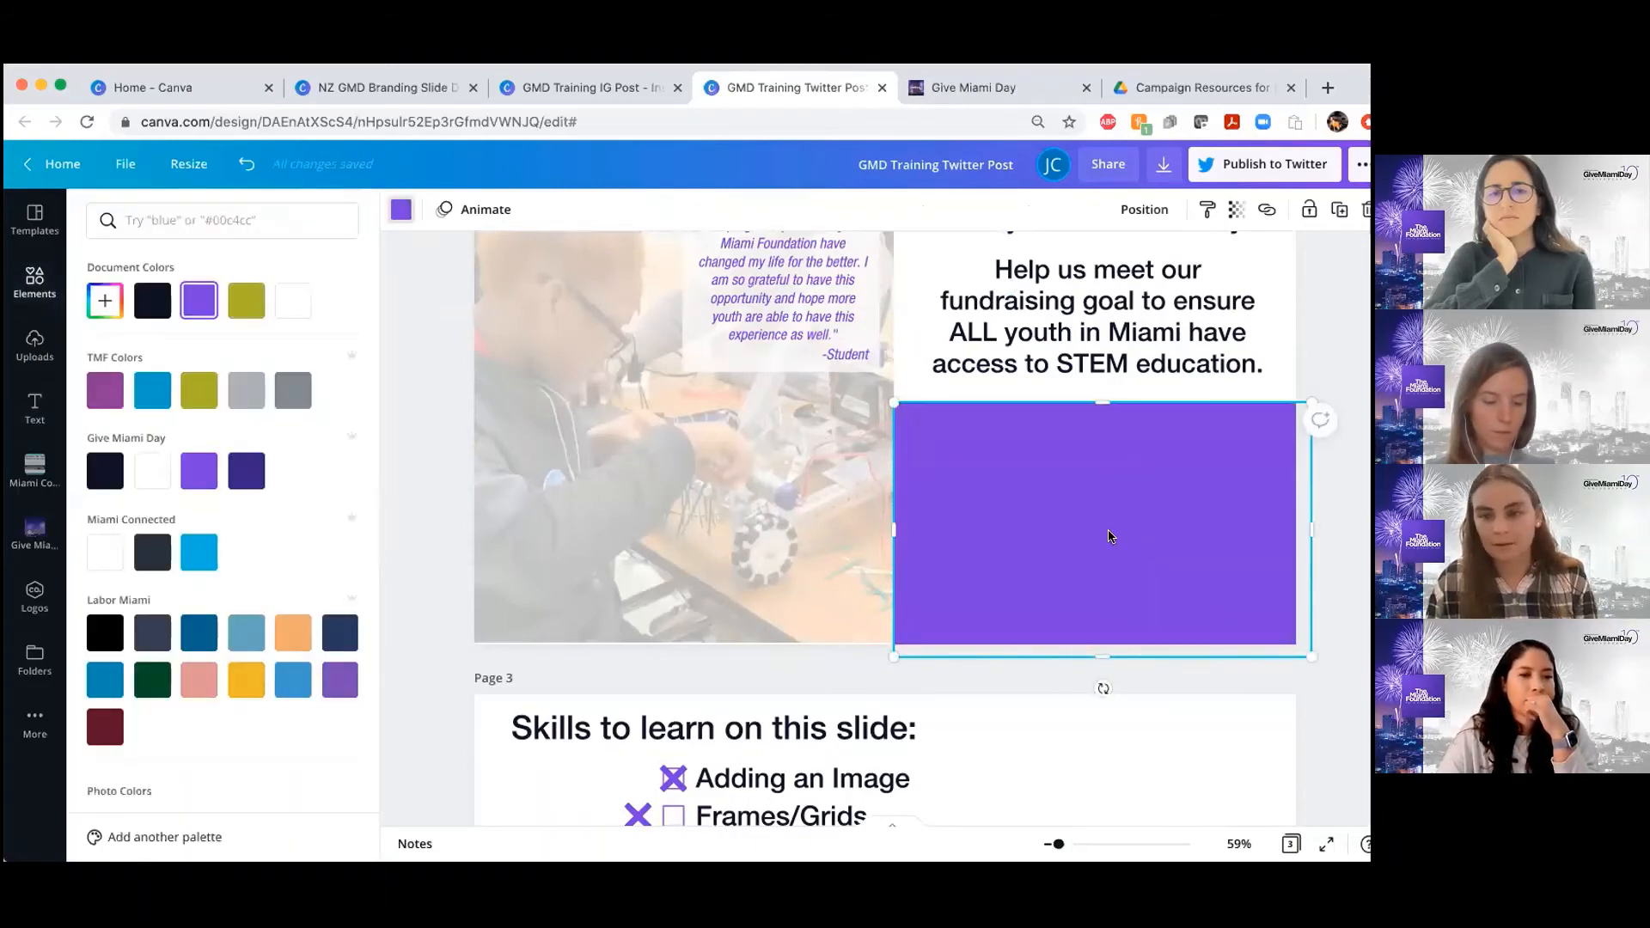
pyautogui.scroll(-5, 1109, 534)
pyautogui.scroll(6, 1108, 535)
pyautogui.scroll(4, 1107, 530)
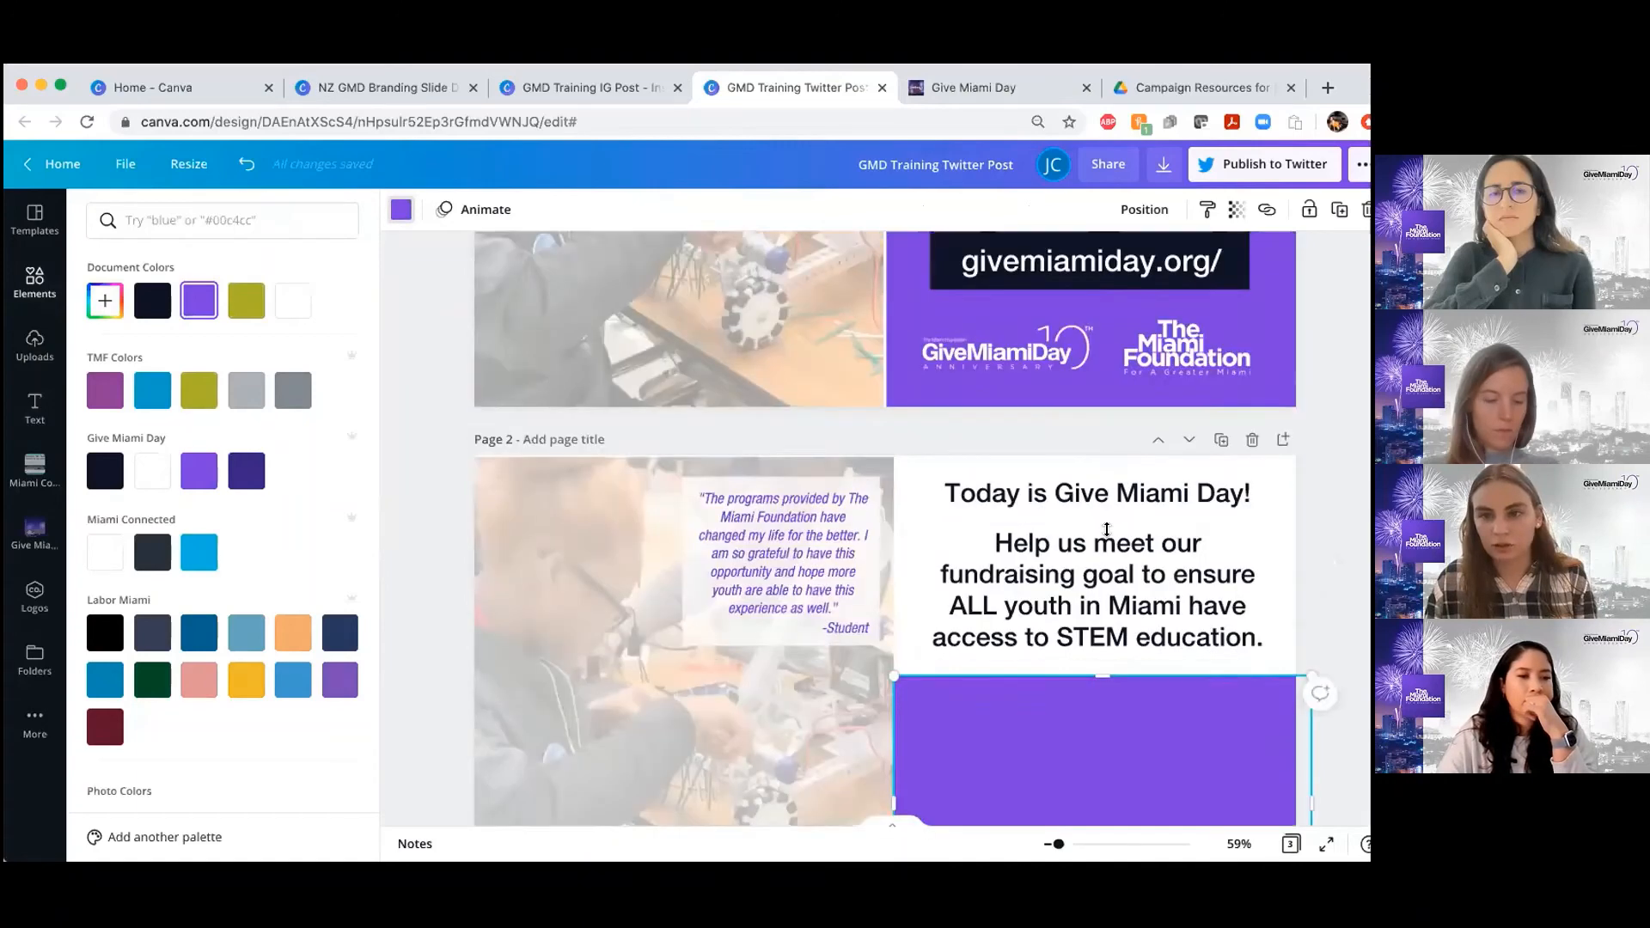
pyautogui.scroll(-4, 1109, 534)
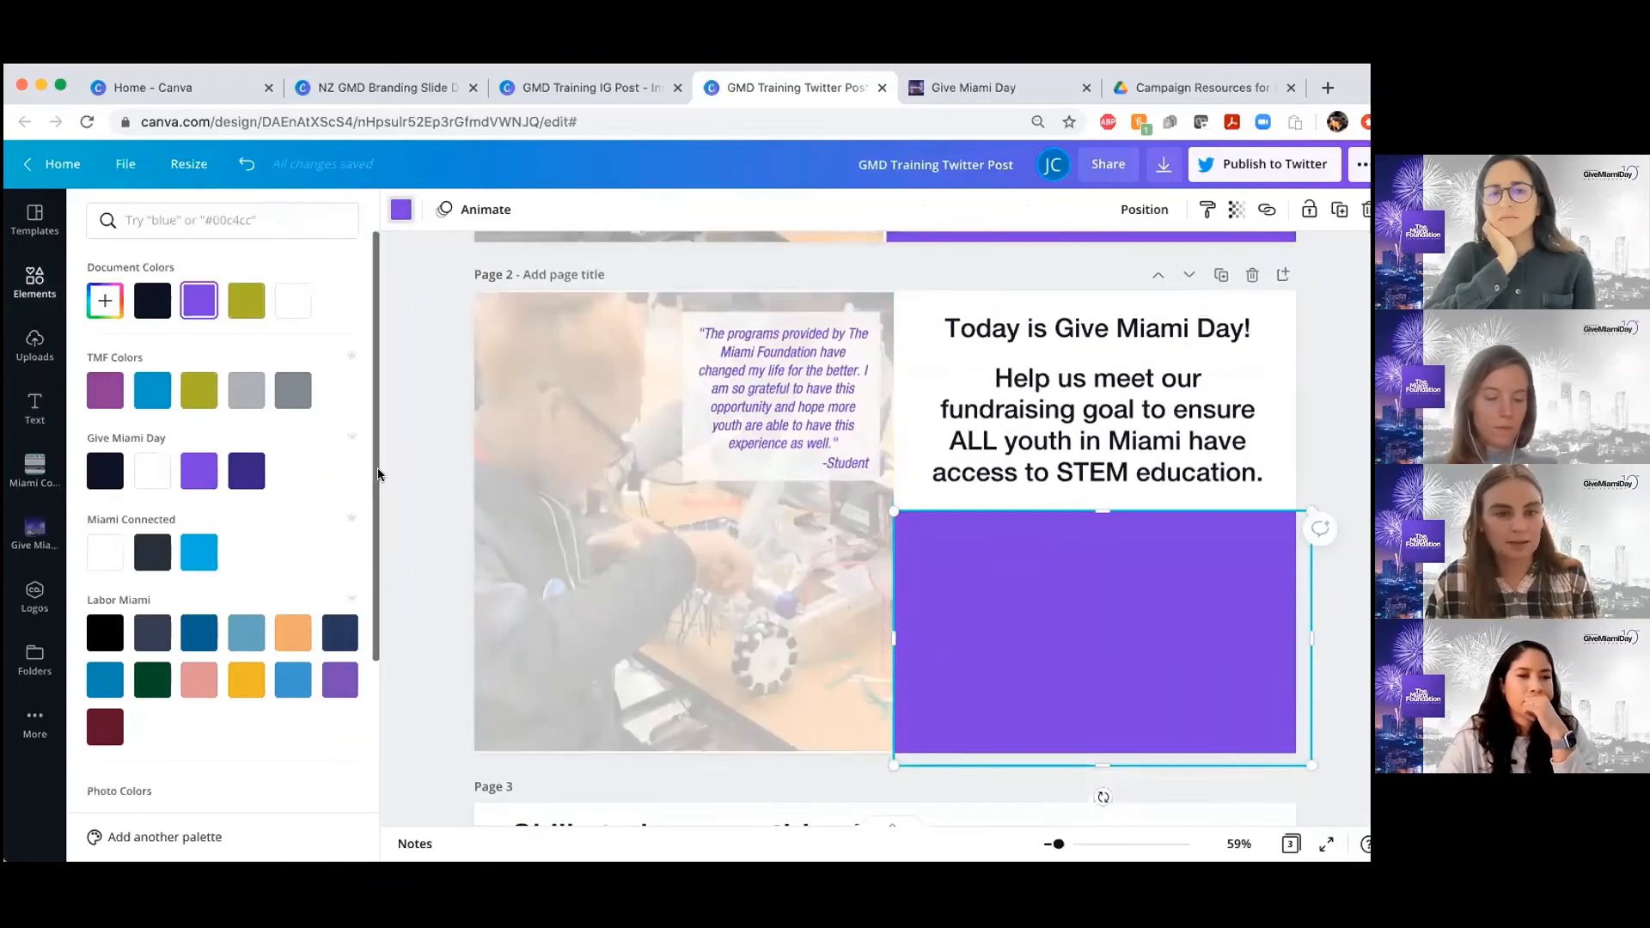
# Show the library of lines and shapes for the page 2 layout
pyautogui.click(57, 288)
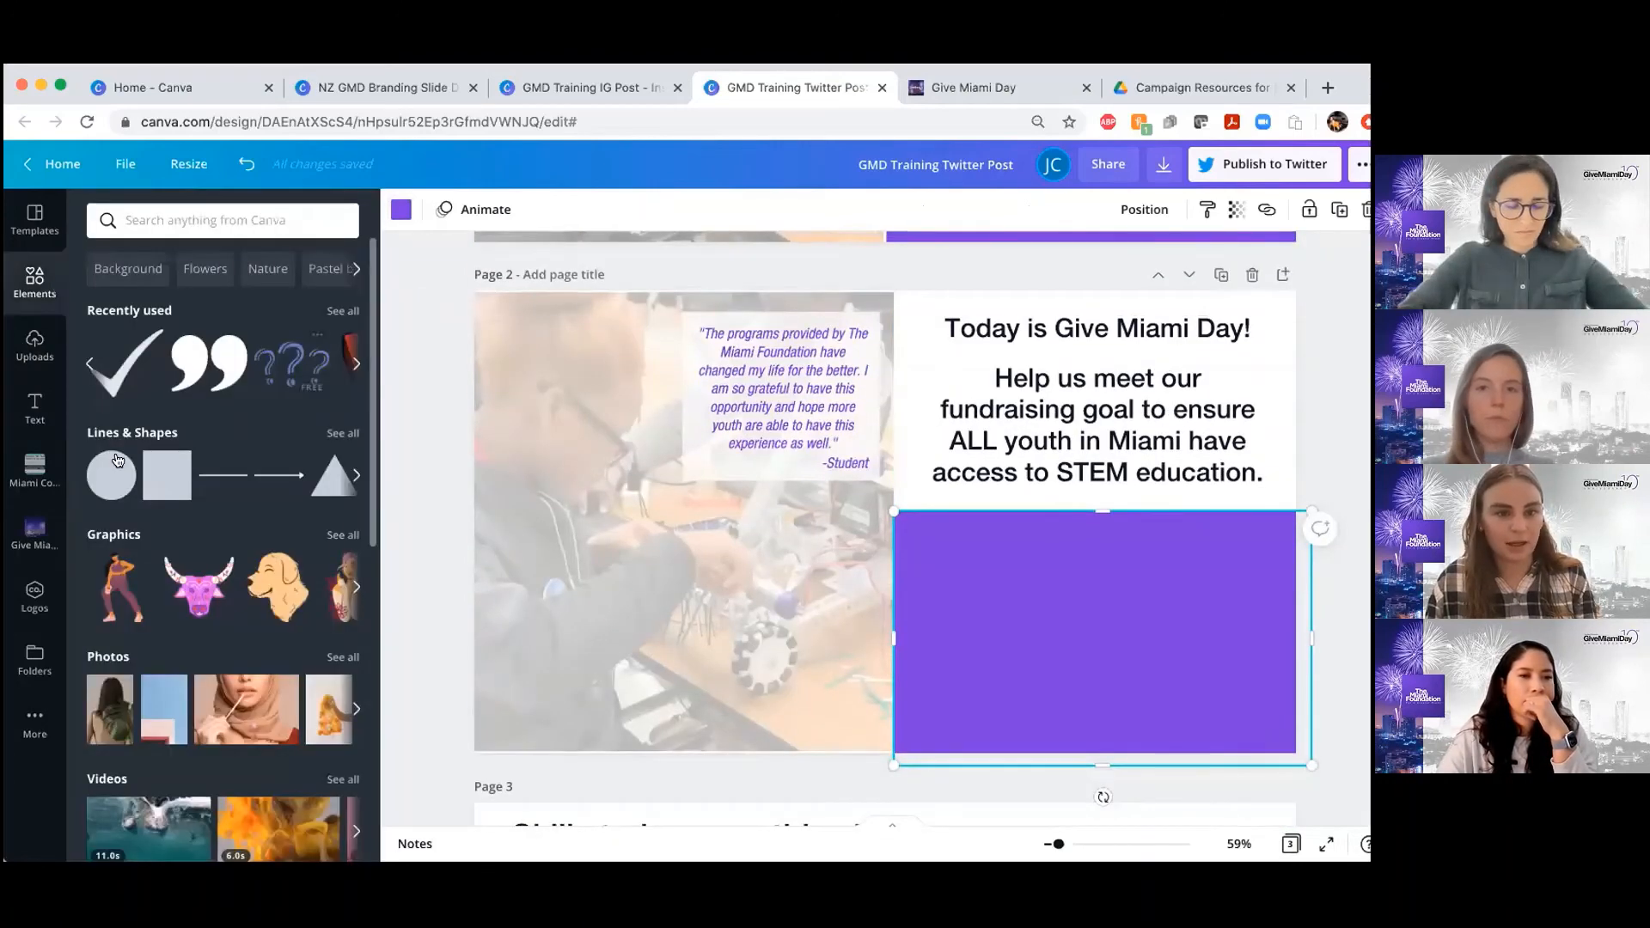